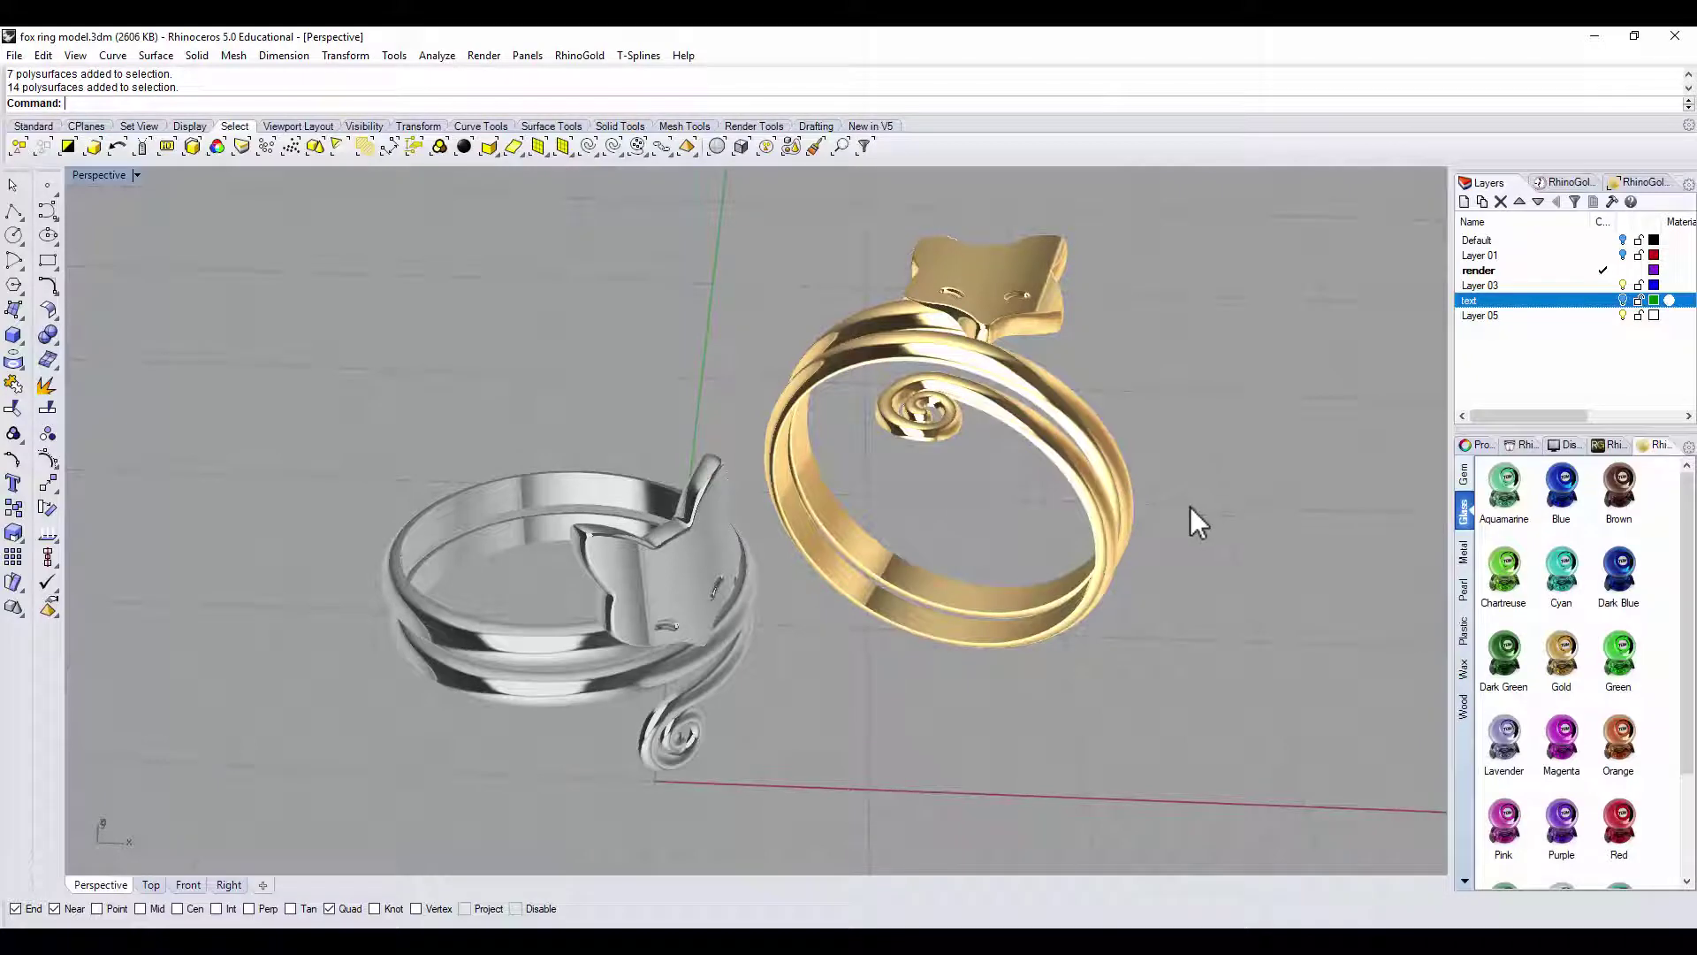
- Orbit around both finished rings and turn on the 3-D text layer to show the blue command list
right_drag(1237, 555, 1190, 495)
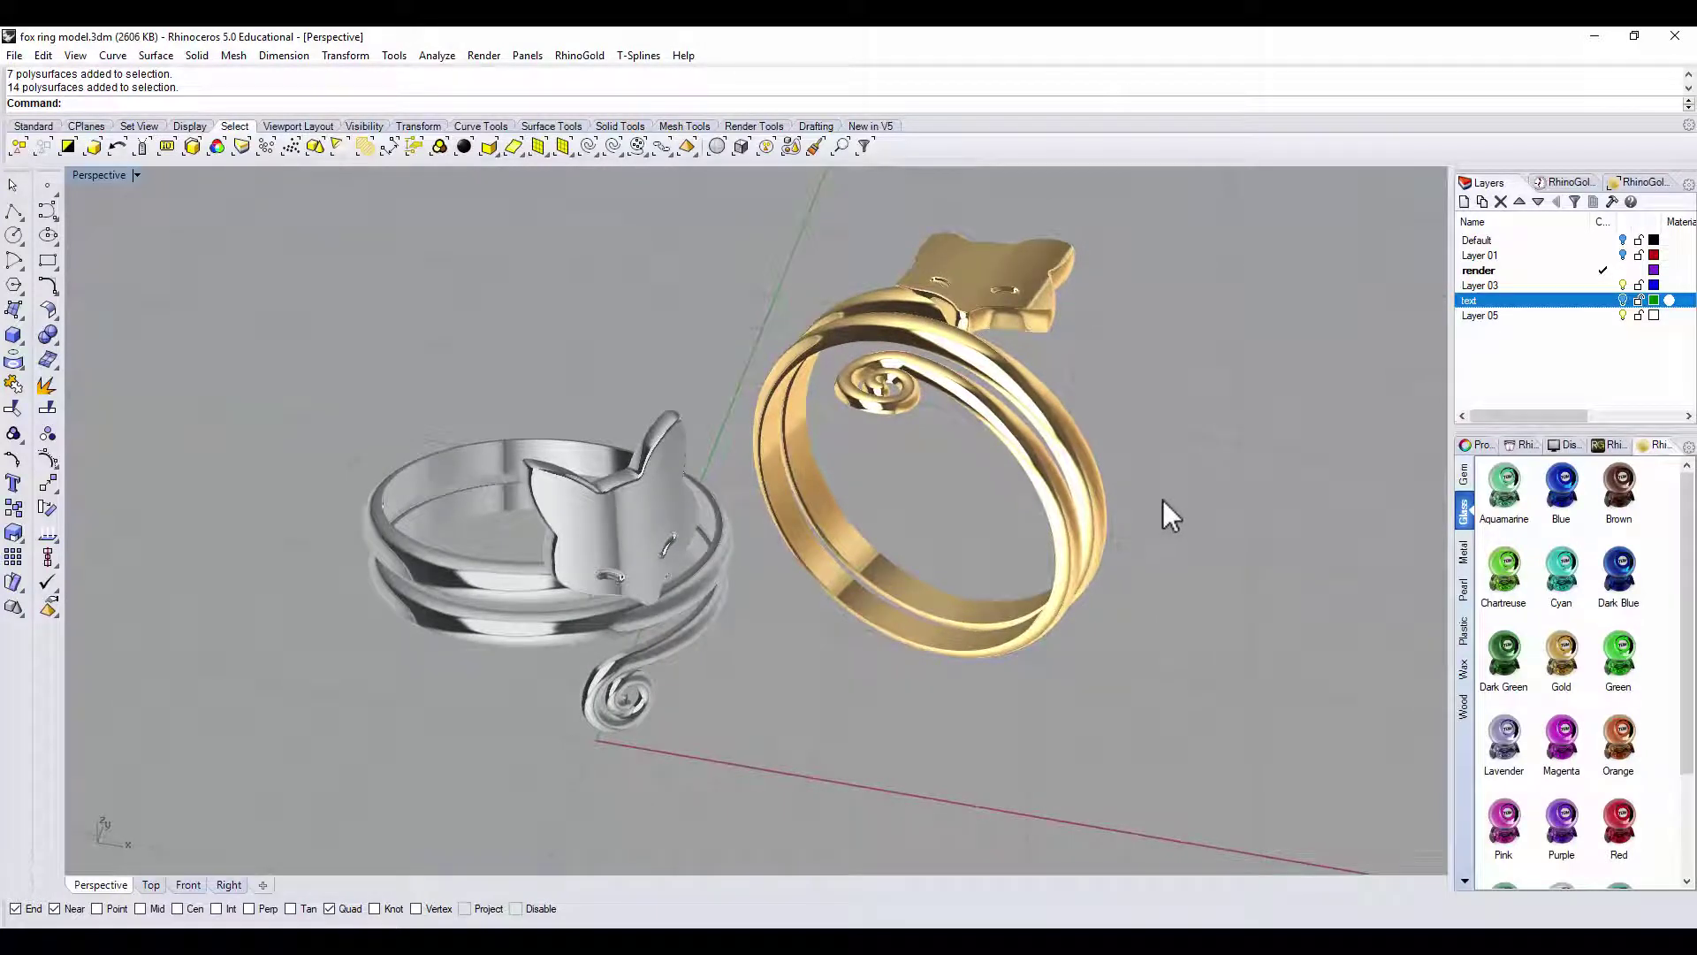
right_drag(1163, 501, 1154, 460)
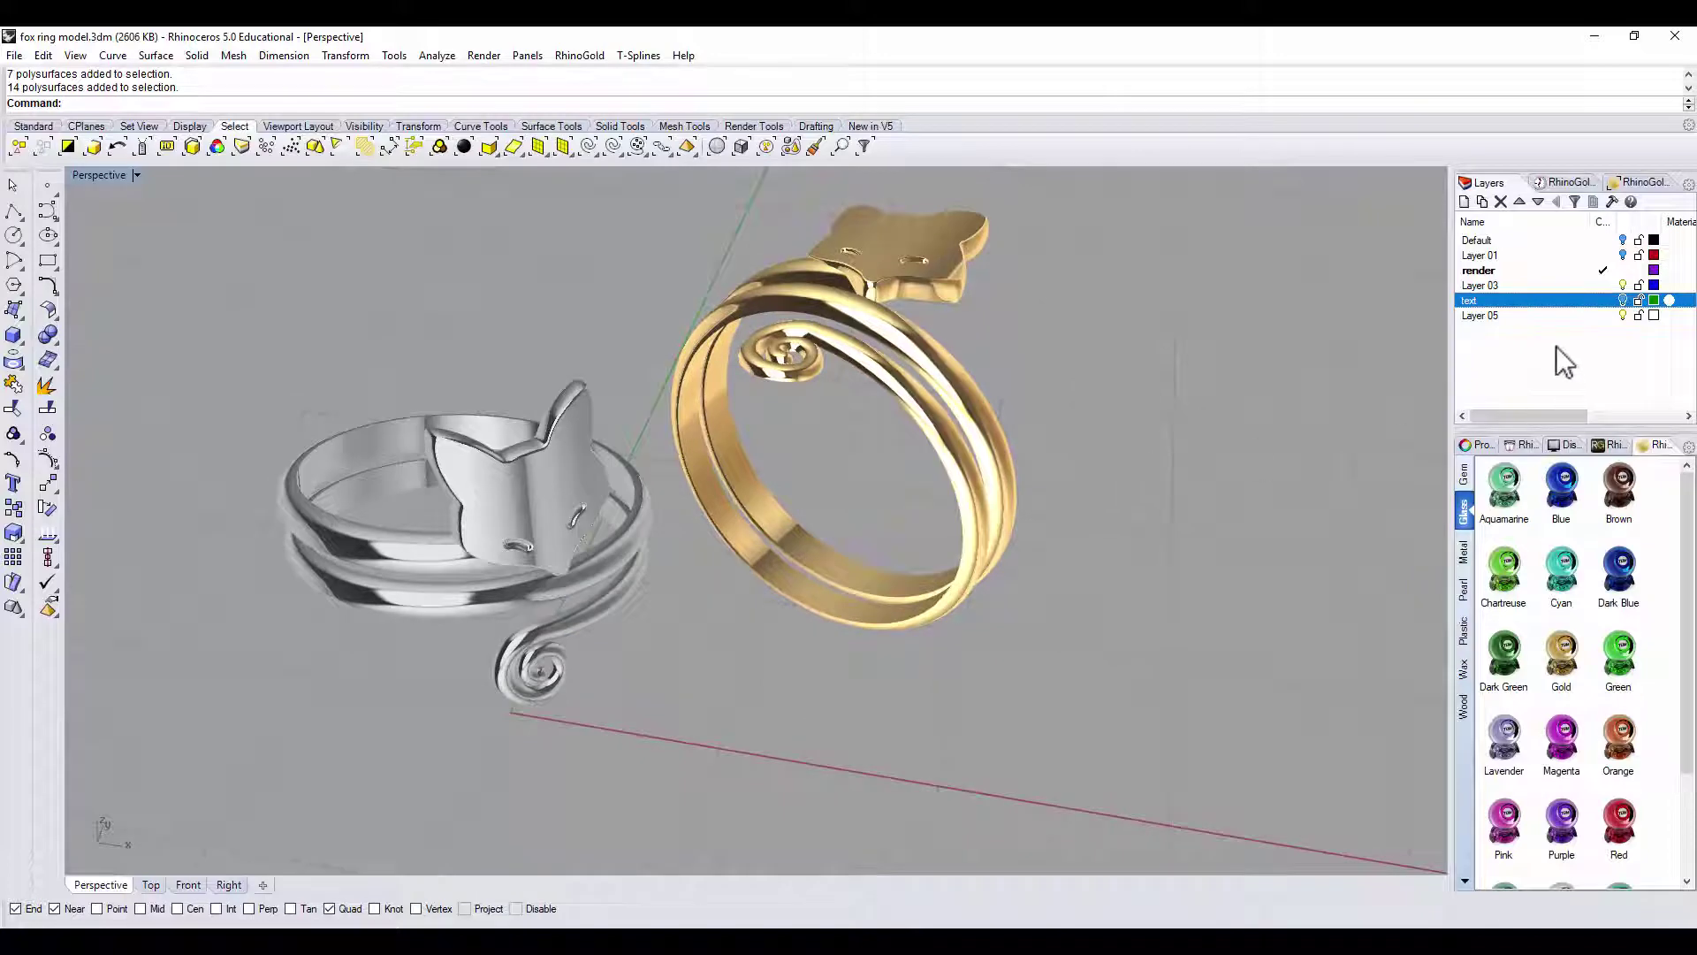
click(1622, 315)
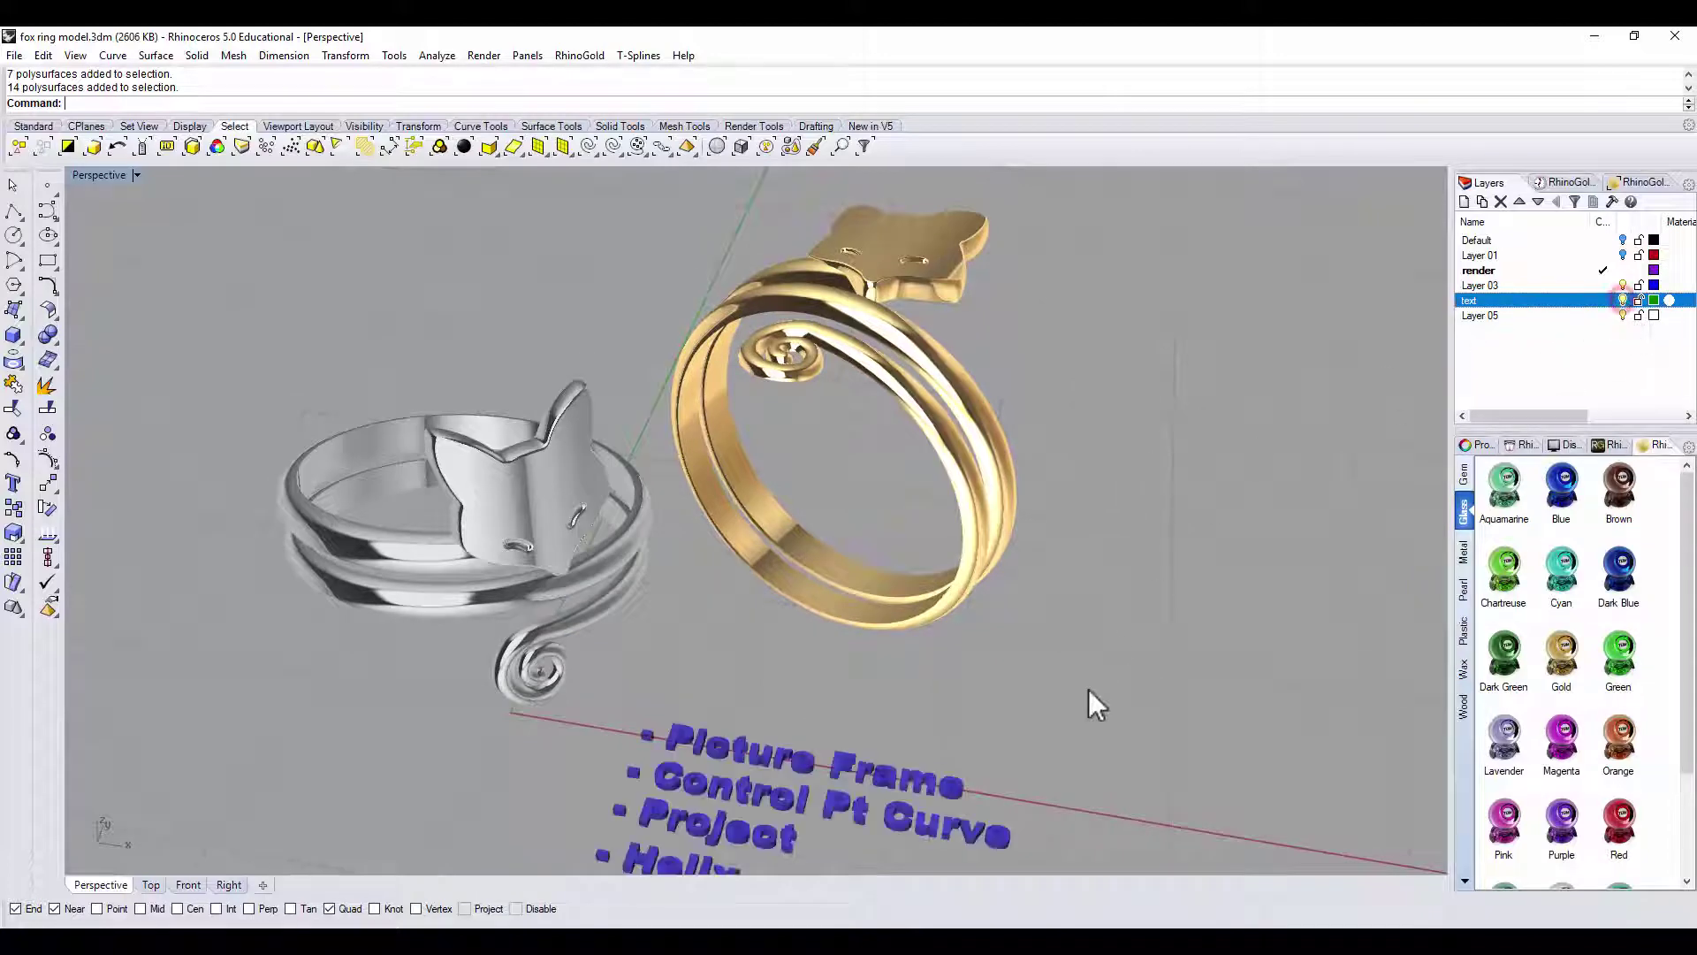
shift+right_drag(1091, 701, 1088, 447)
right_drag(1114, 511, 1105, 558)
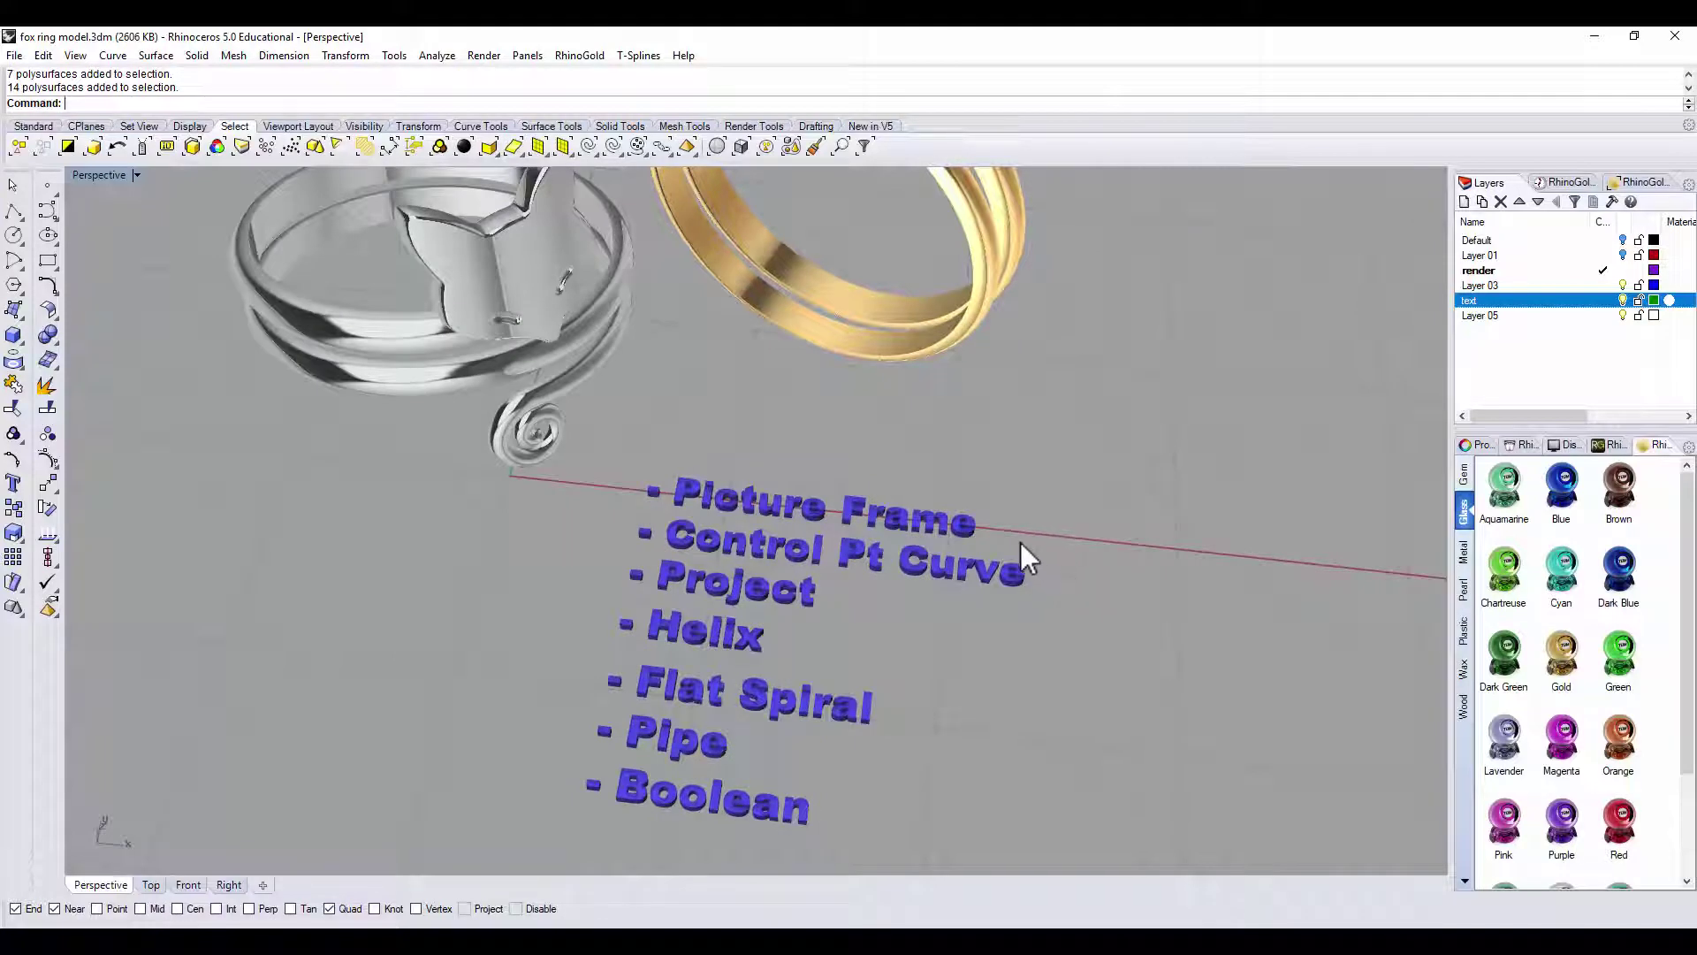
- Highlight the Picture Frame, Control Pt Curve and Project text lines in turn
click(963, 523)
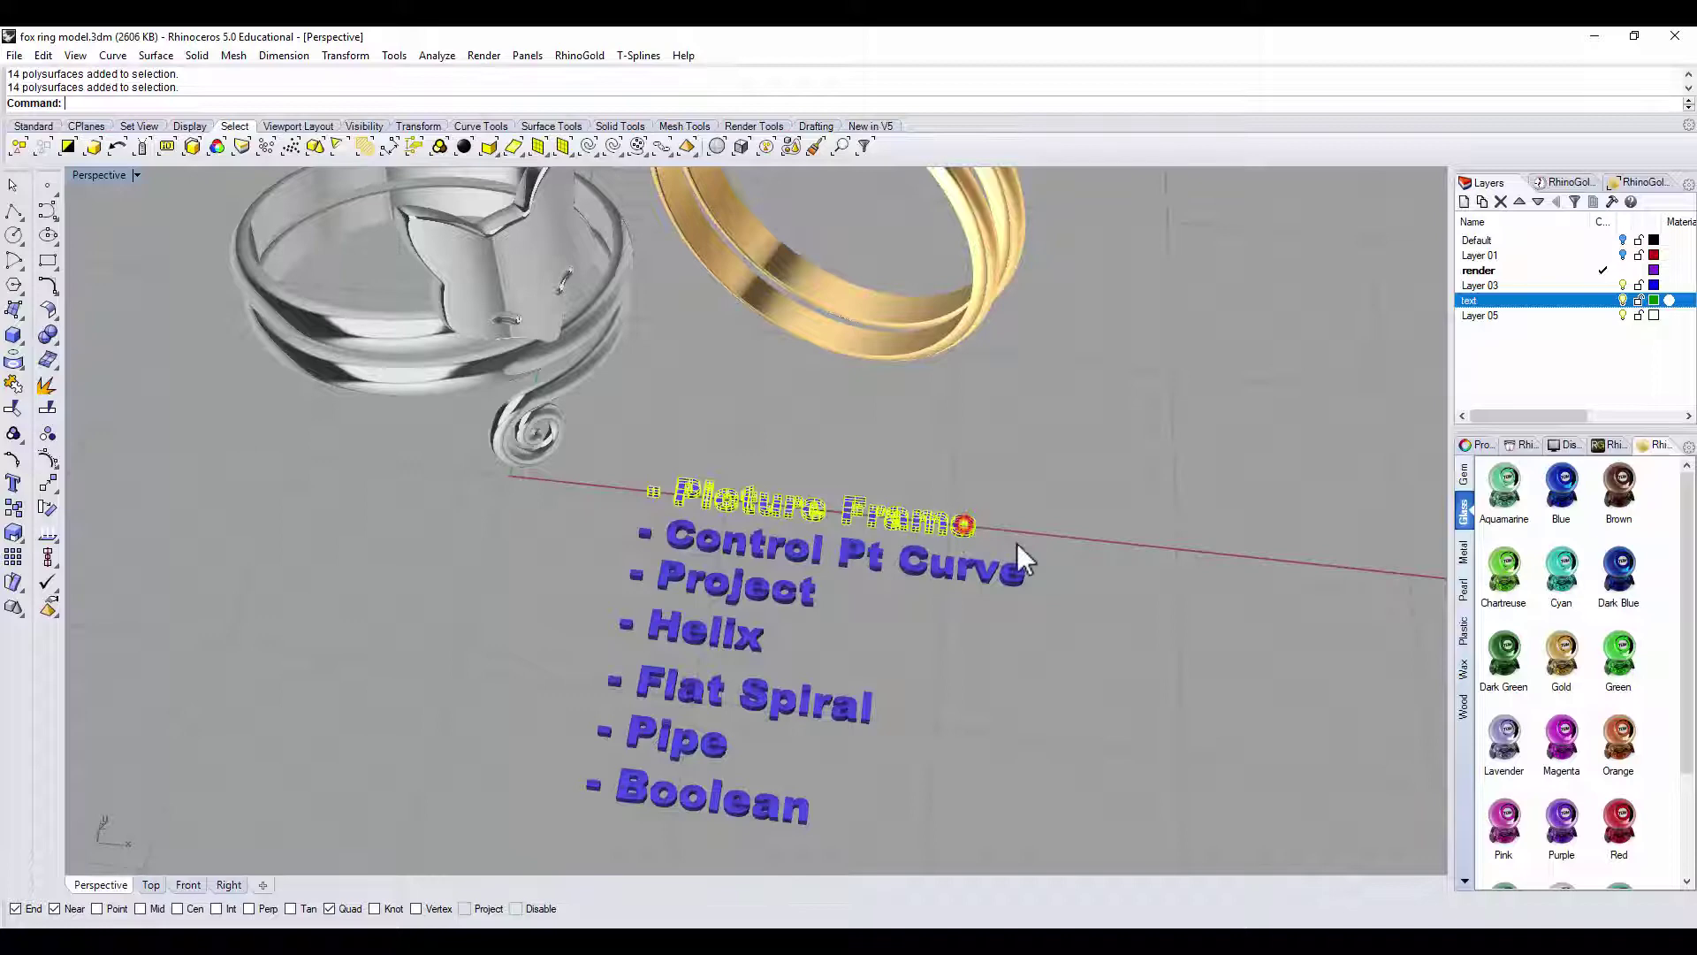
click(1094, 530)
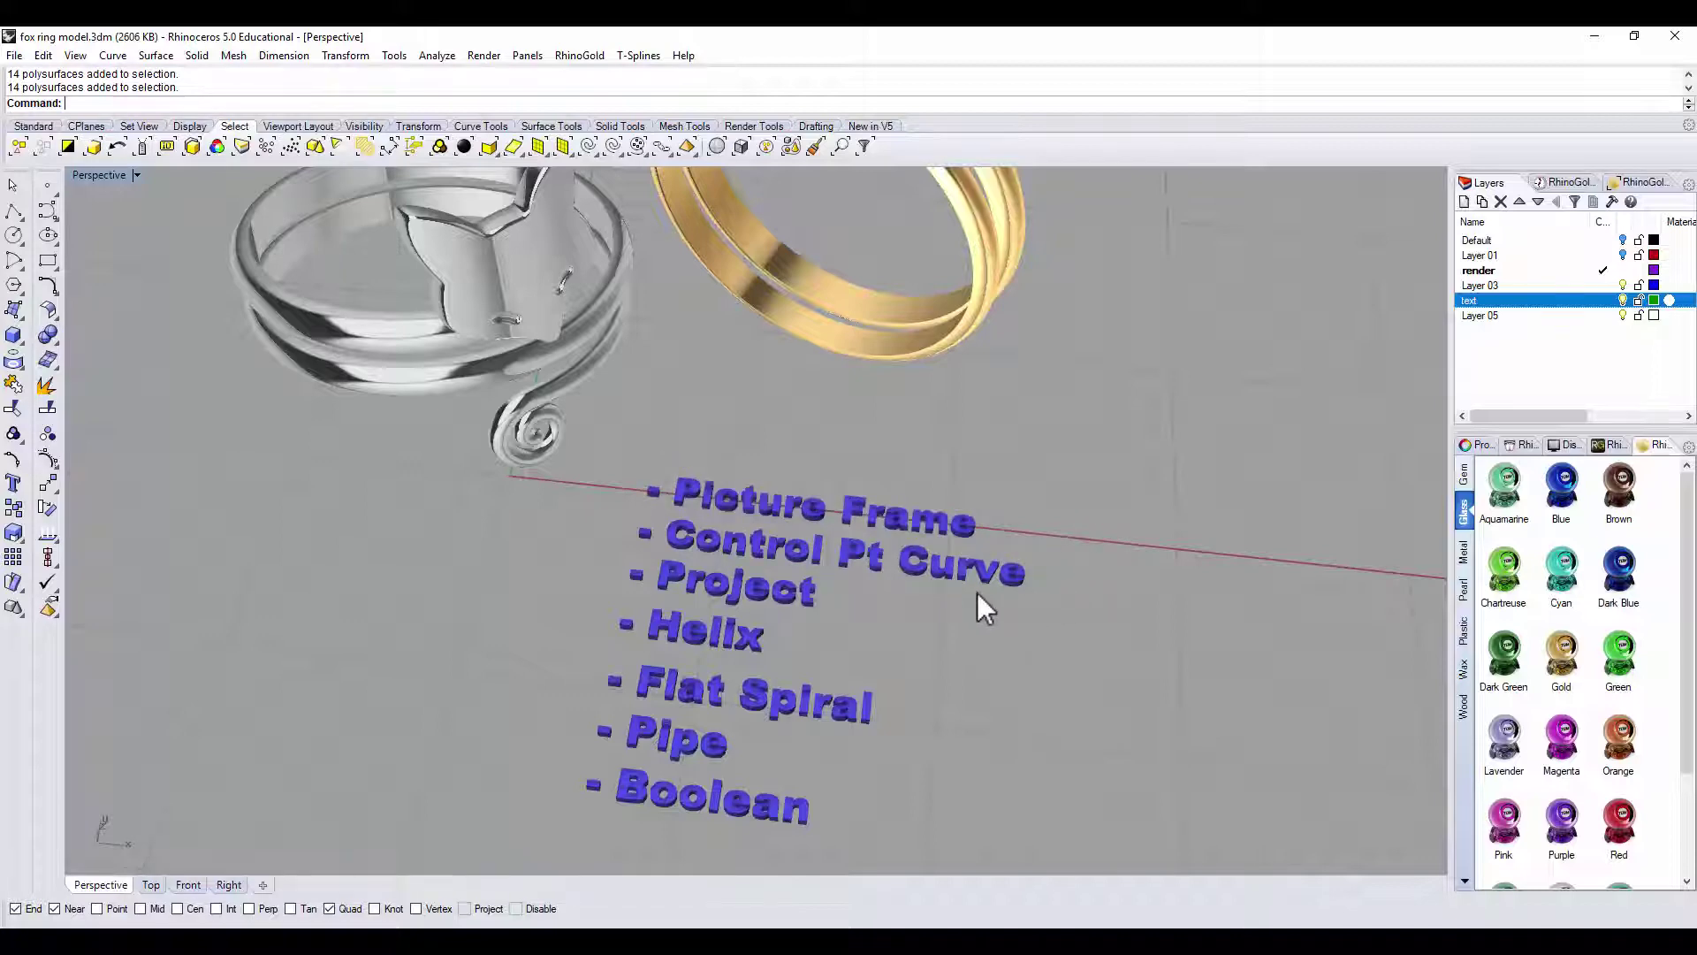
scroll(985, 587, up, 2)
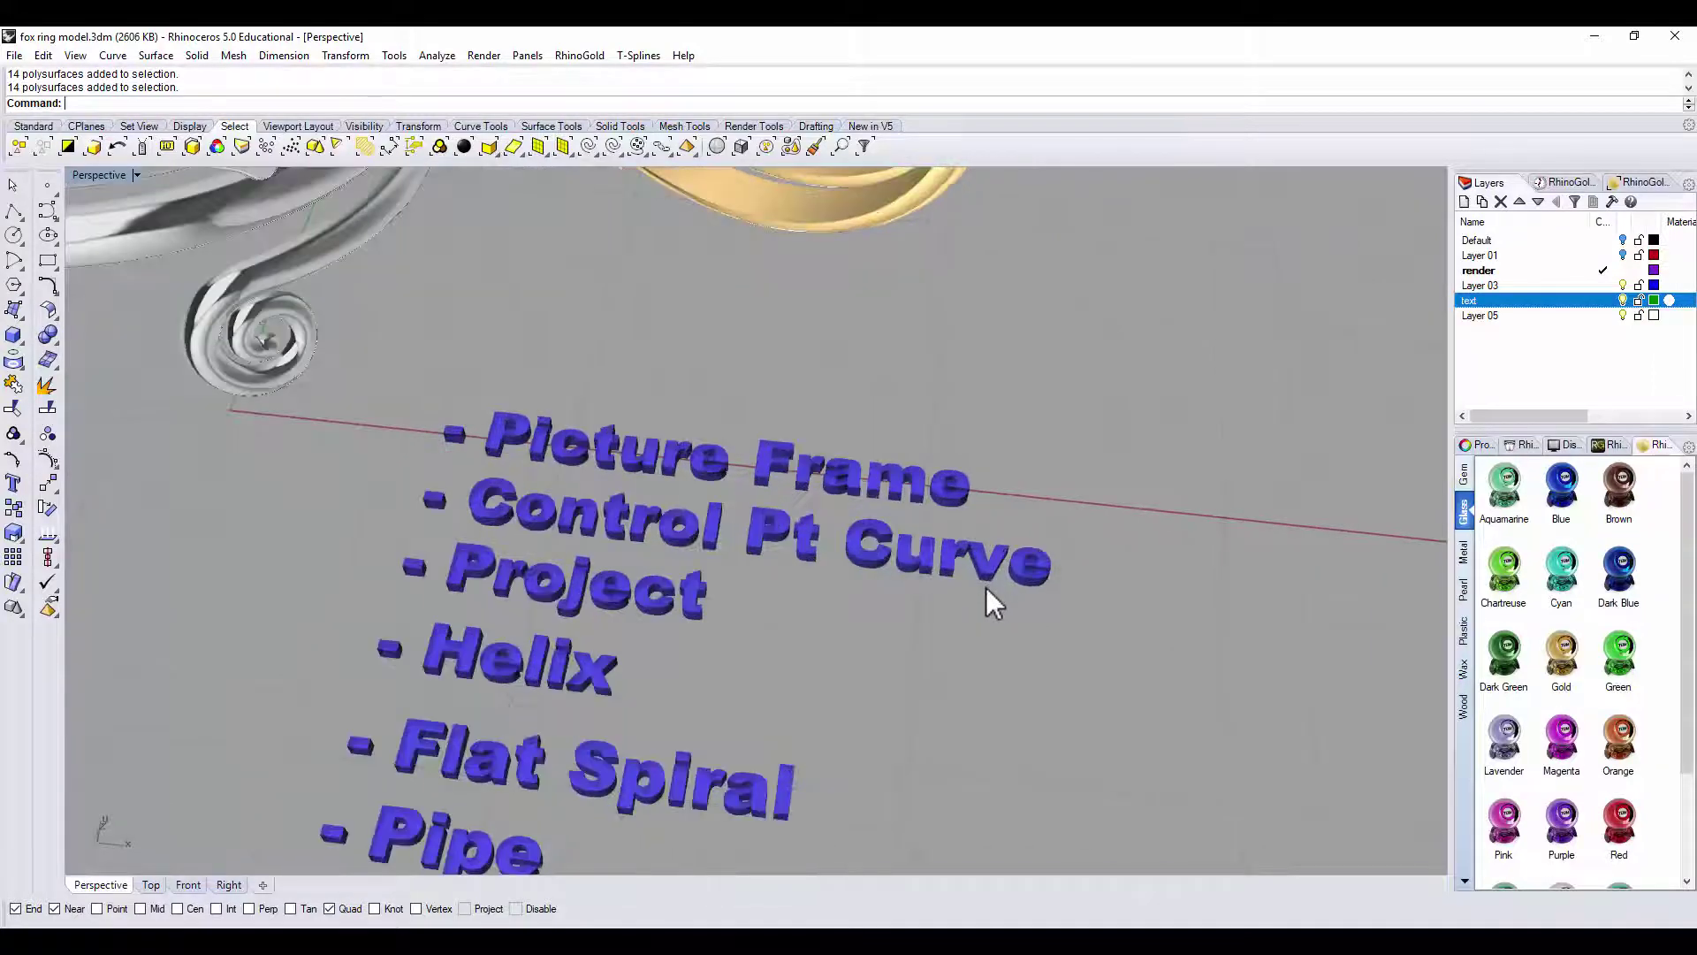
click(984, 571)
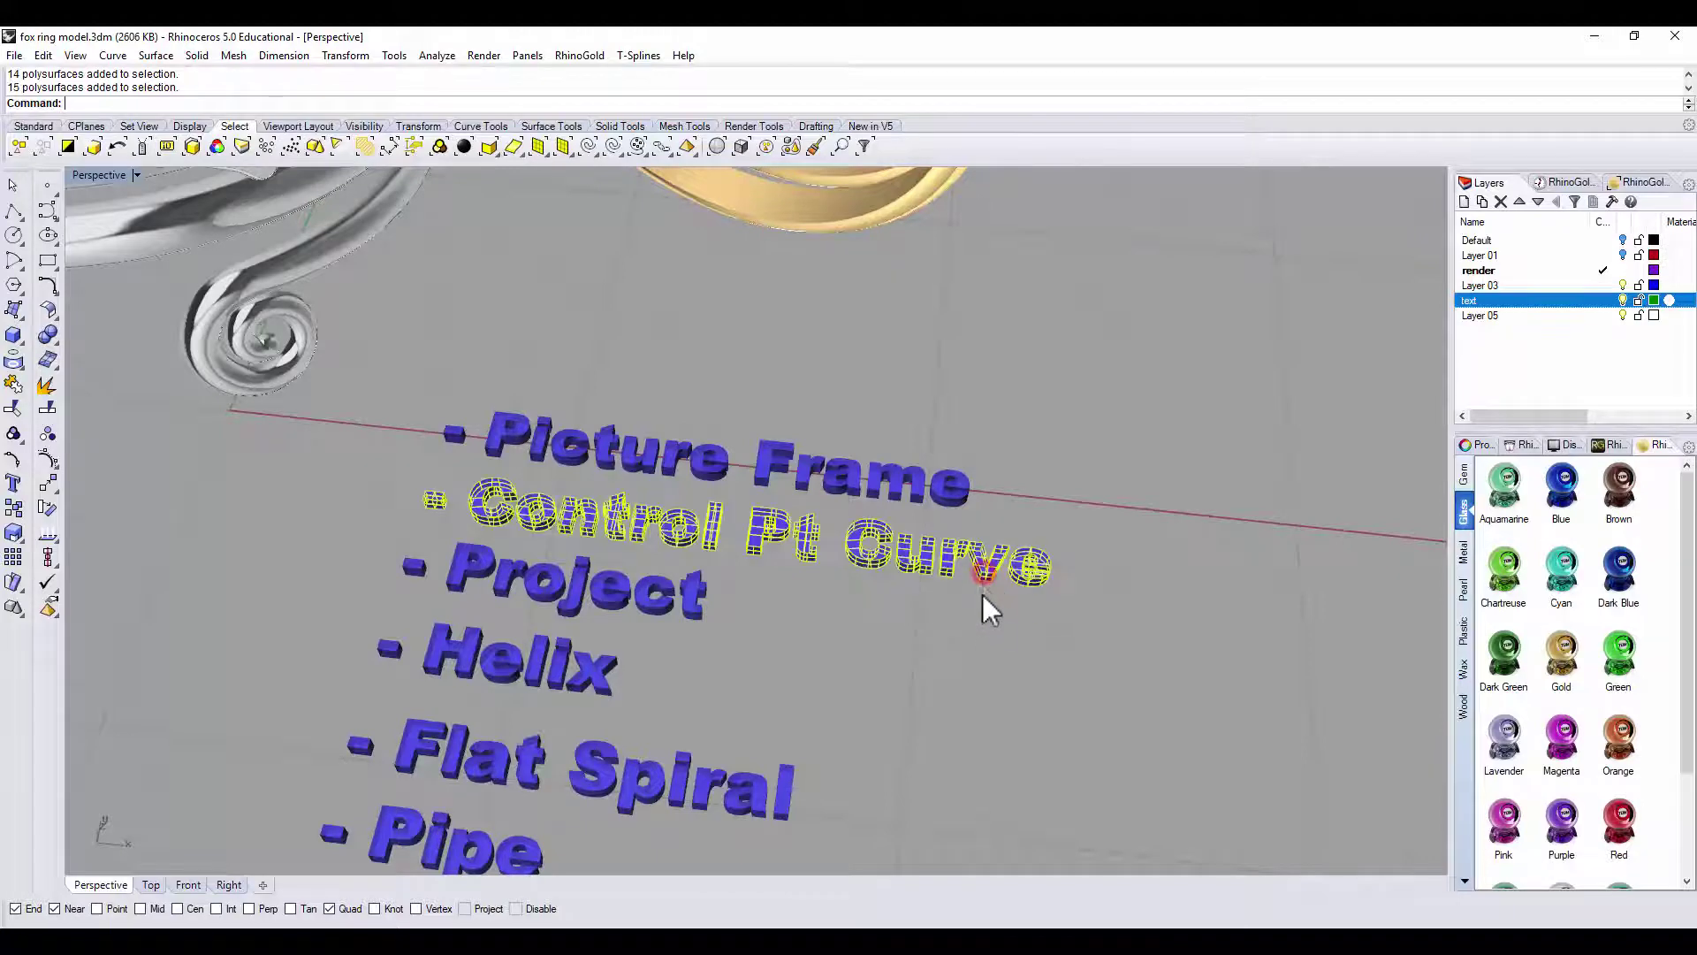
click(984, 608)
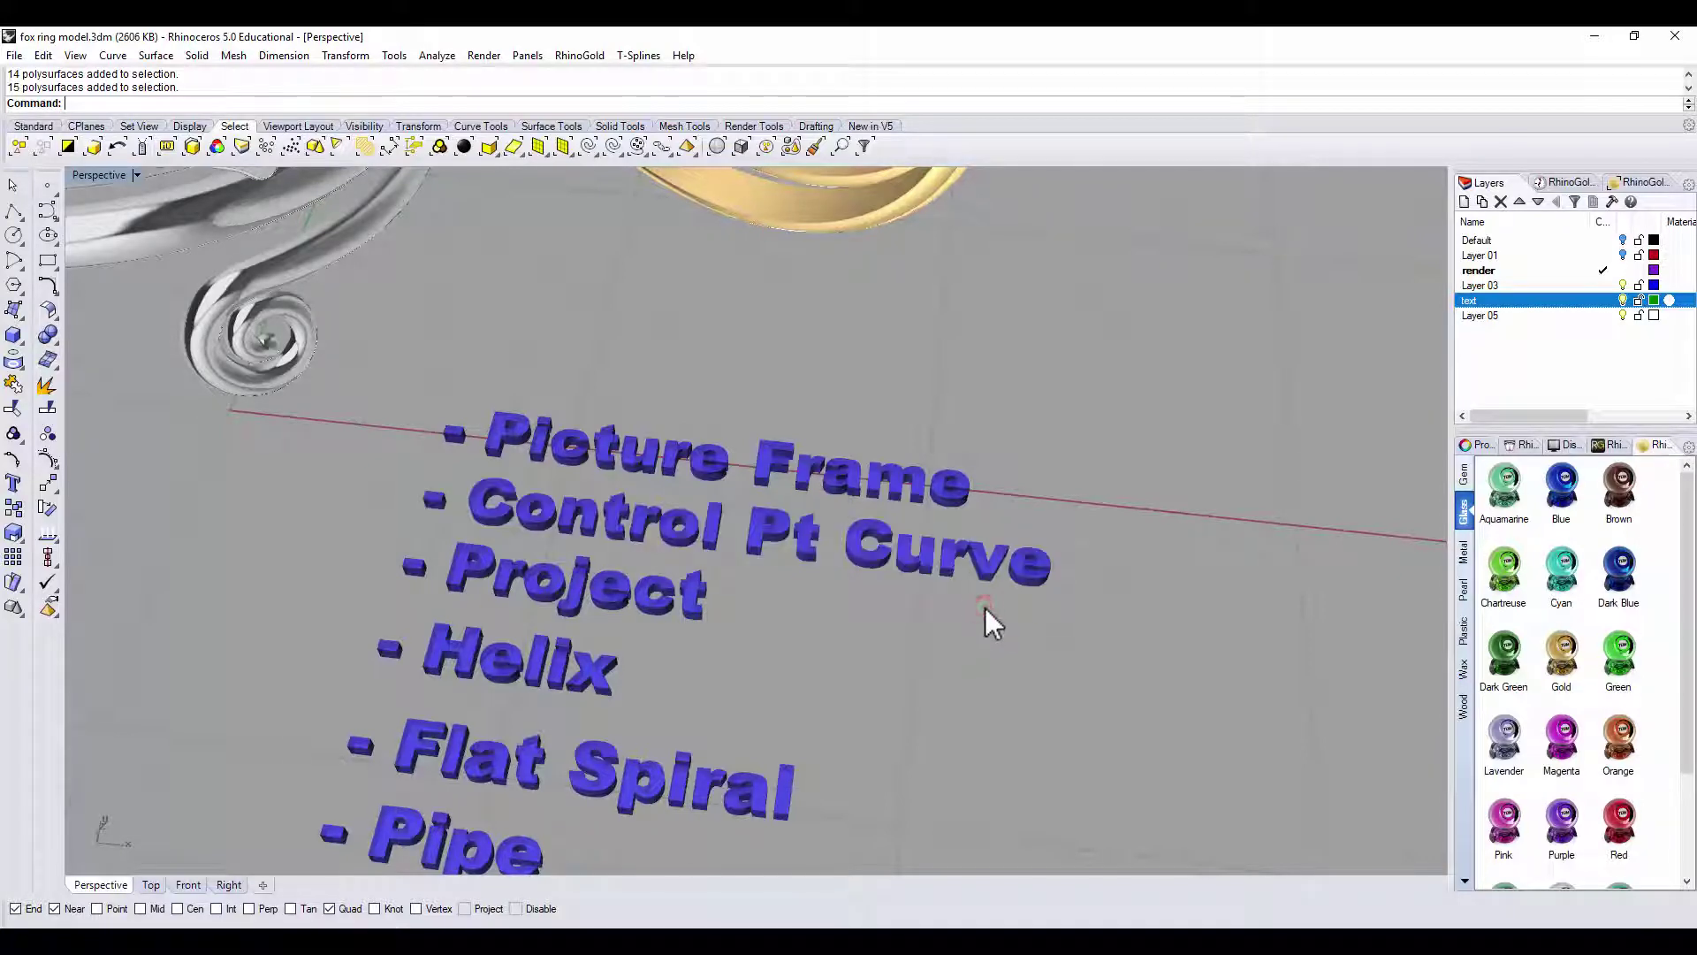
scroll(984, 607, down, 3)
shift+right_drag(984, 607, 1010, 557)
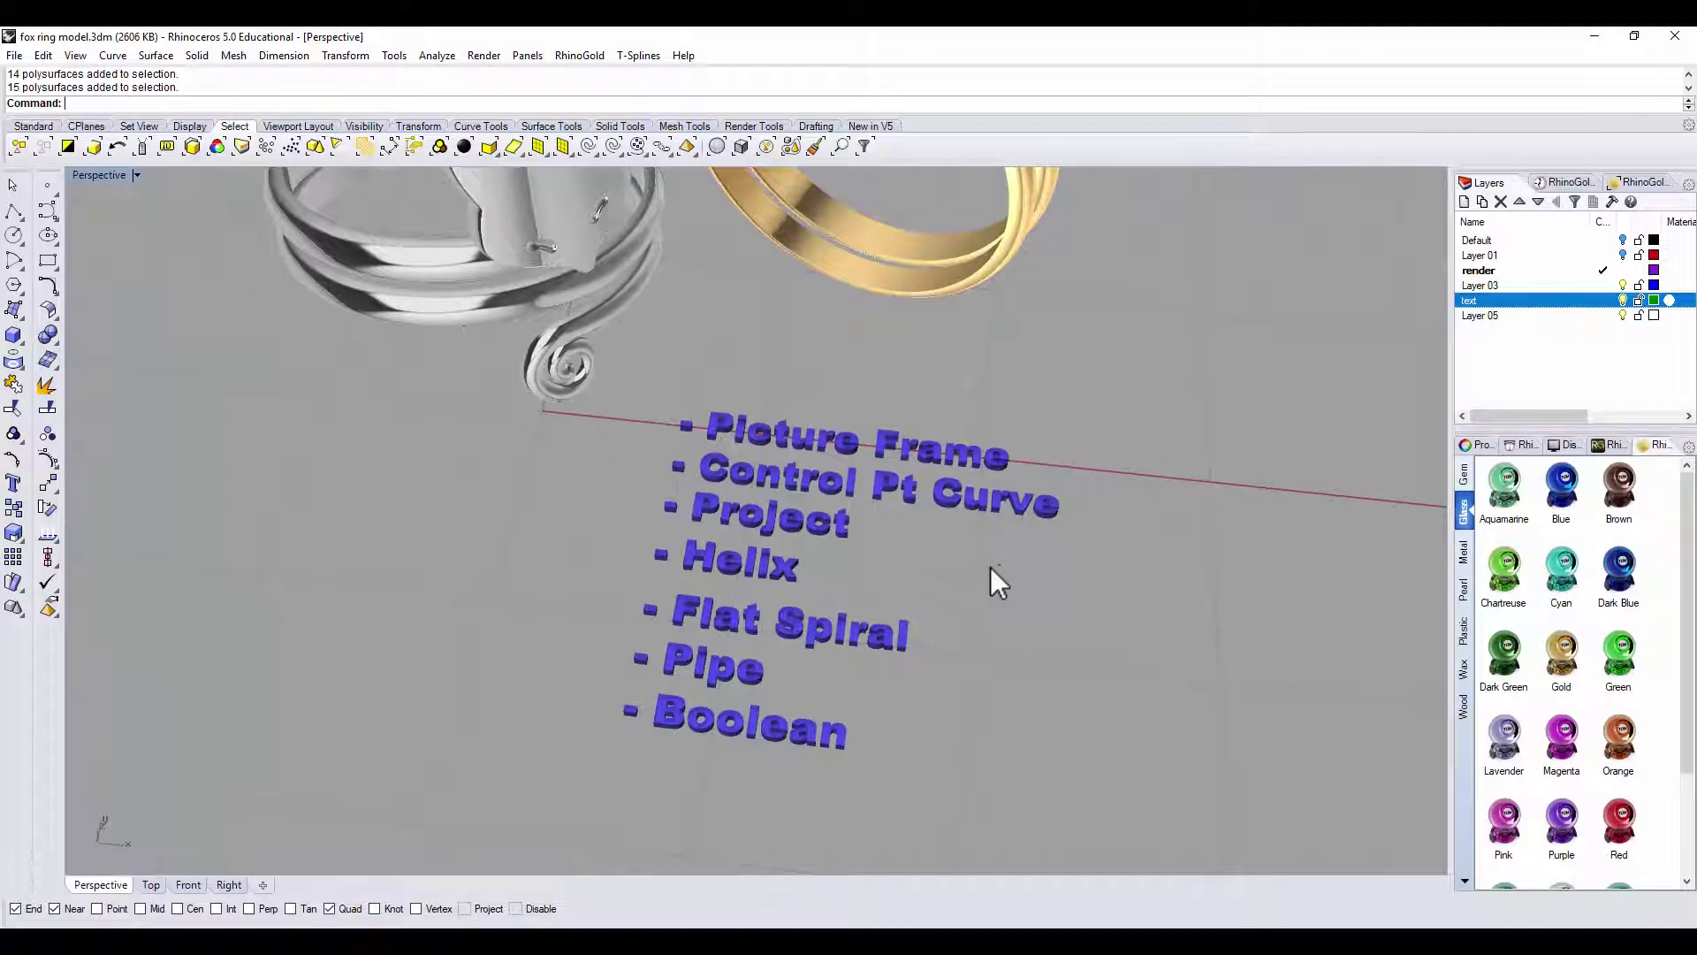
click(840, 528)
click(867, 559)
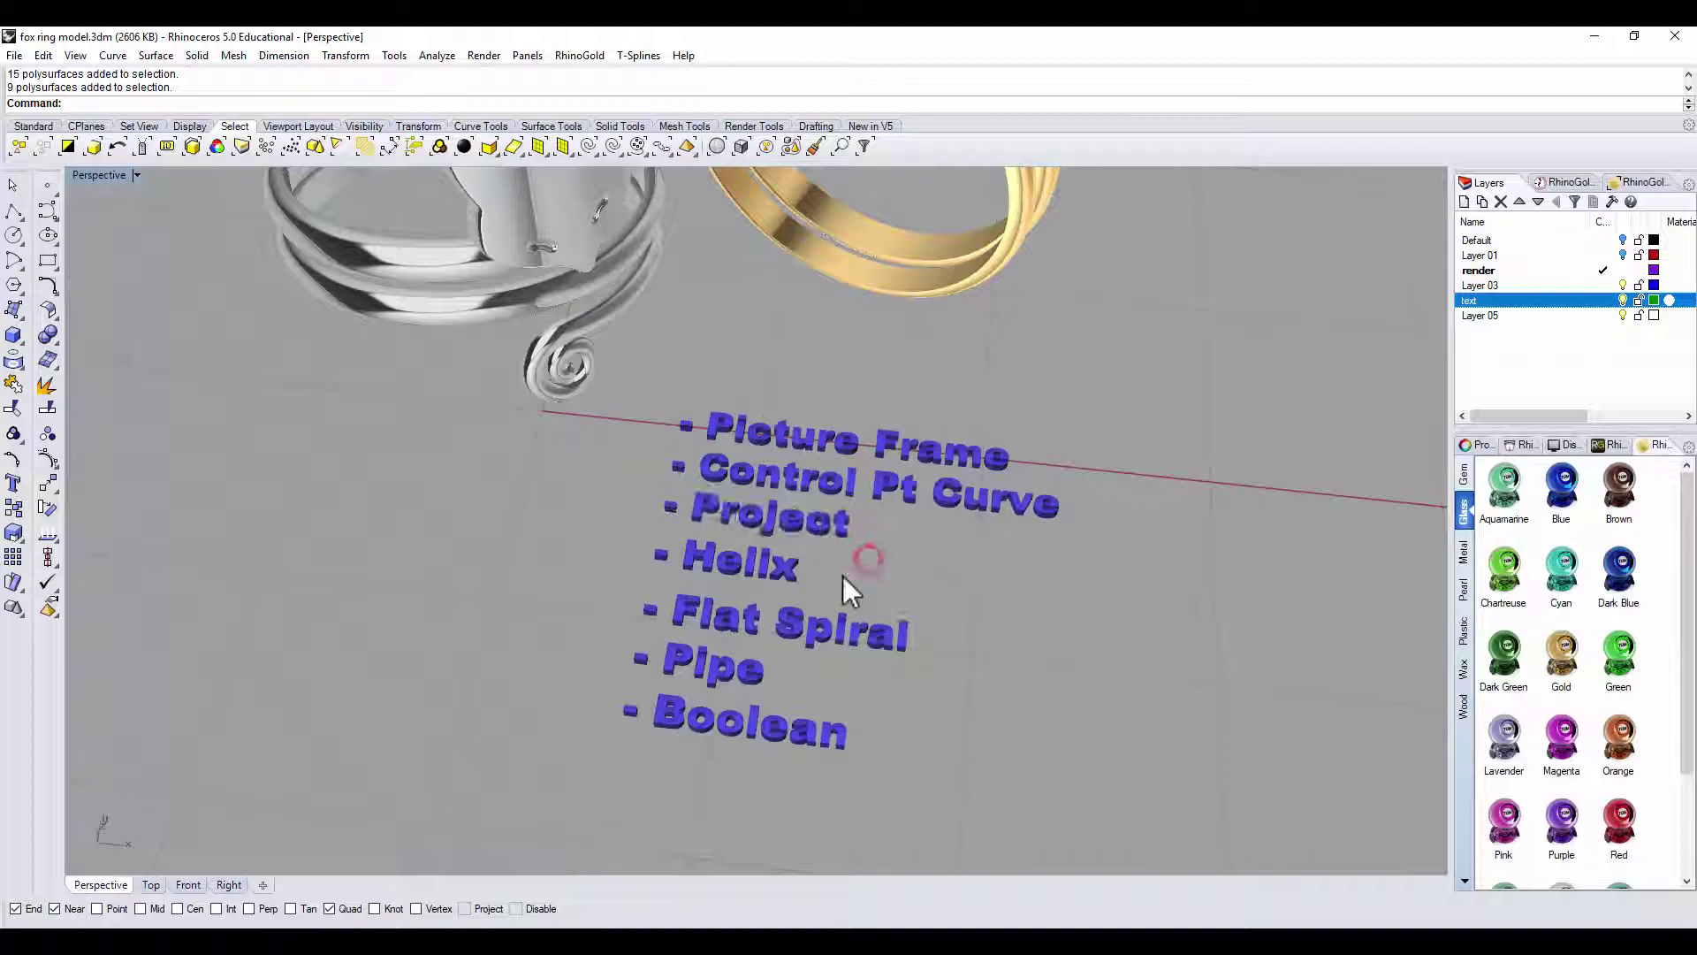
- Highlight the Helix, Flat Spiral, Pipe and Boolean text lines in turn
shift+right_drag(493, 519, 566, 570)
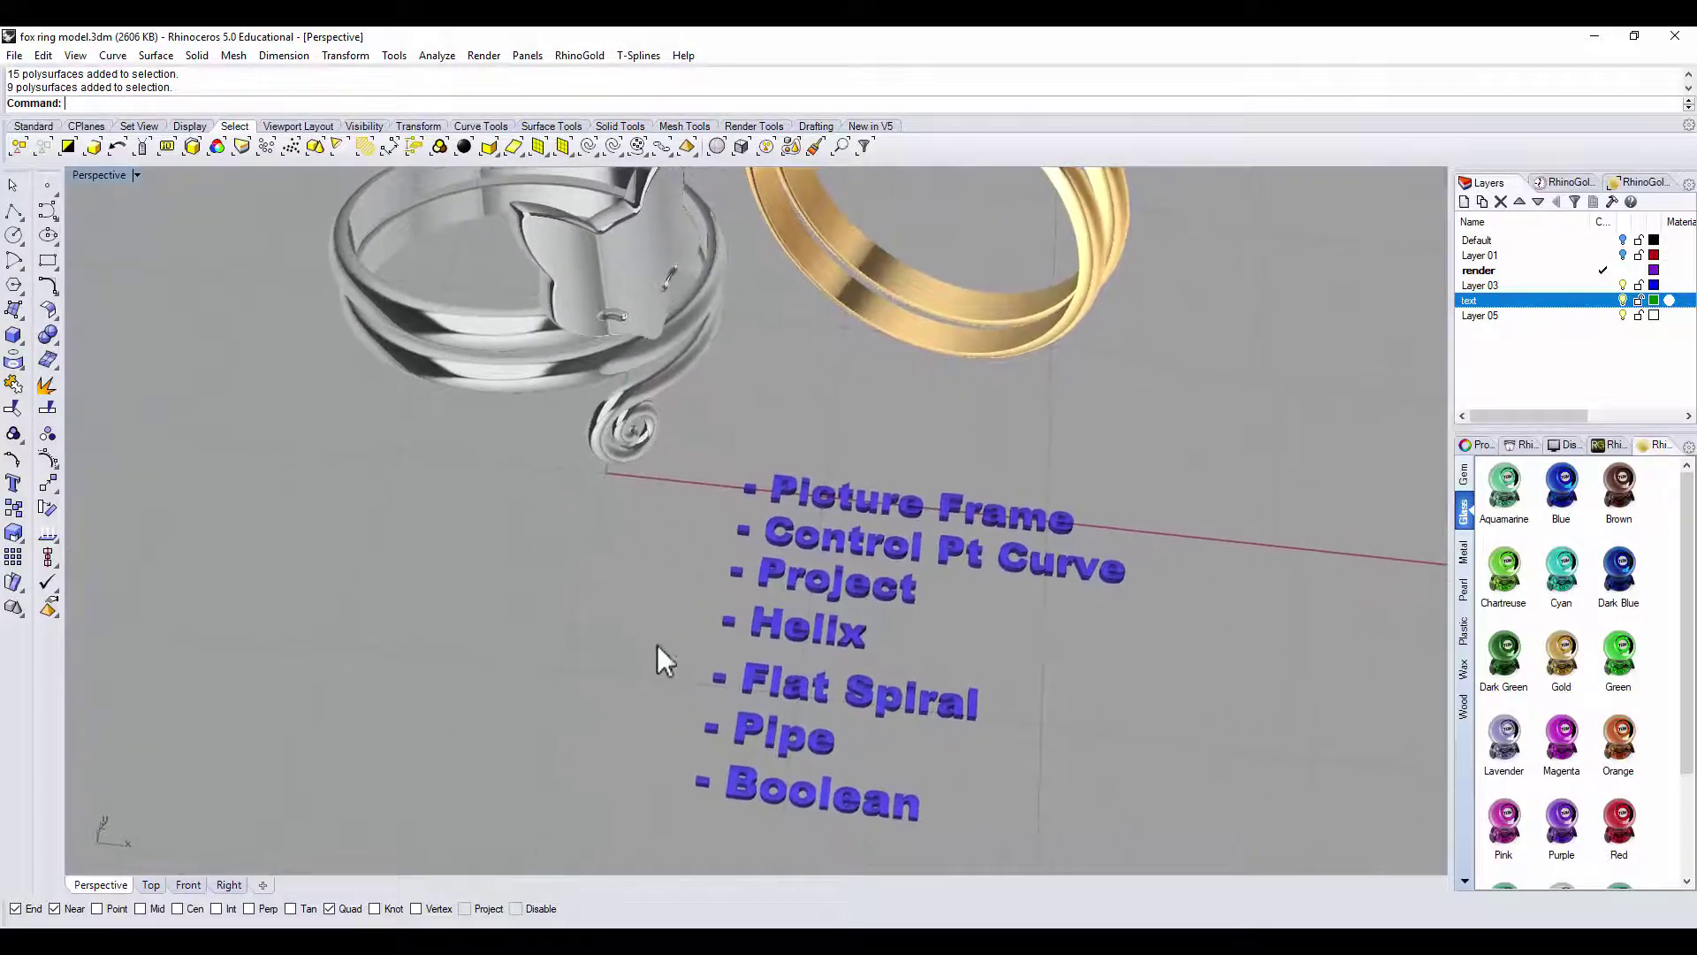
click(843, 639)
click(902, 638)
click(946, 703)
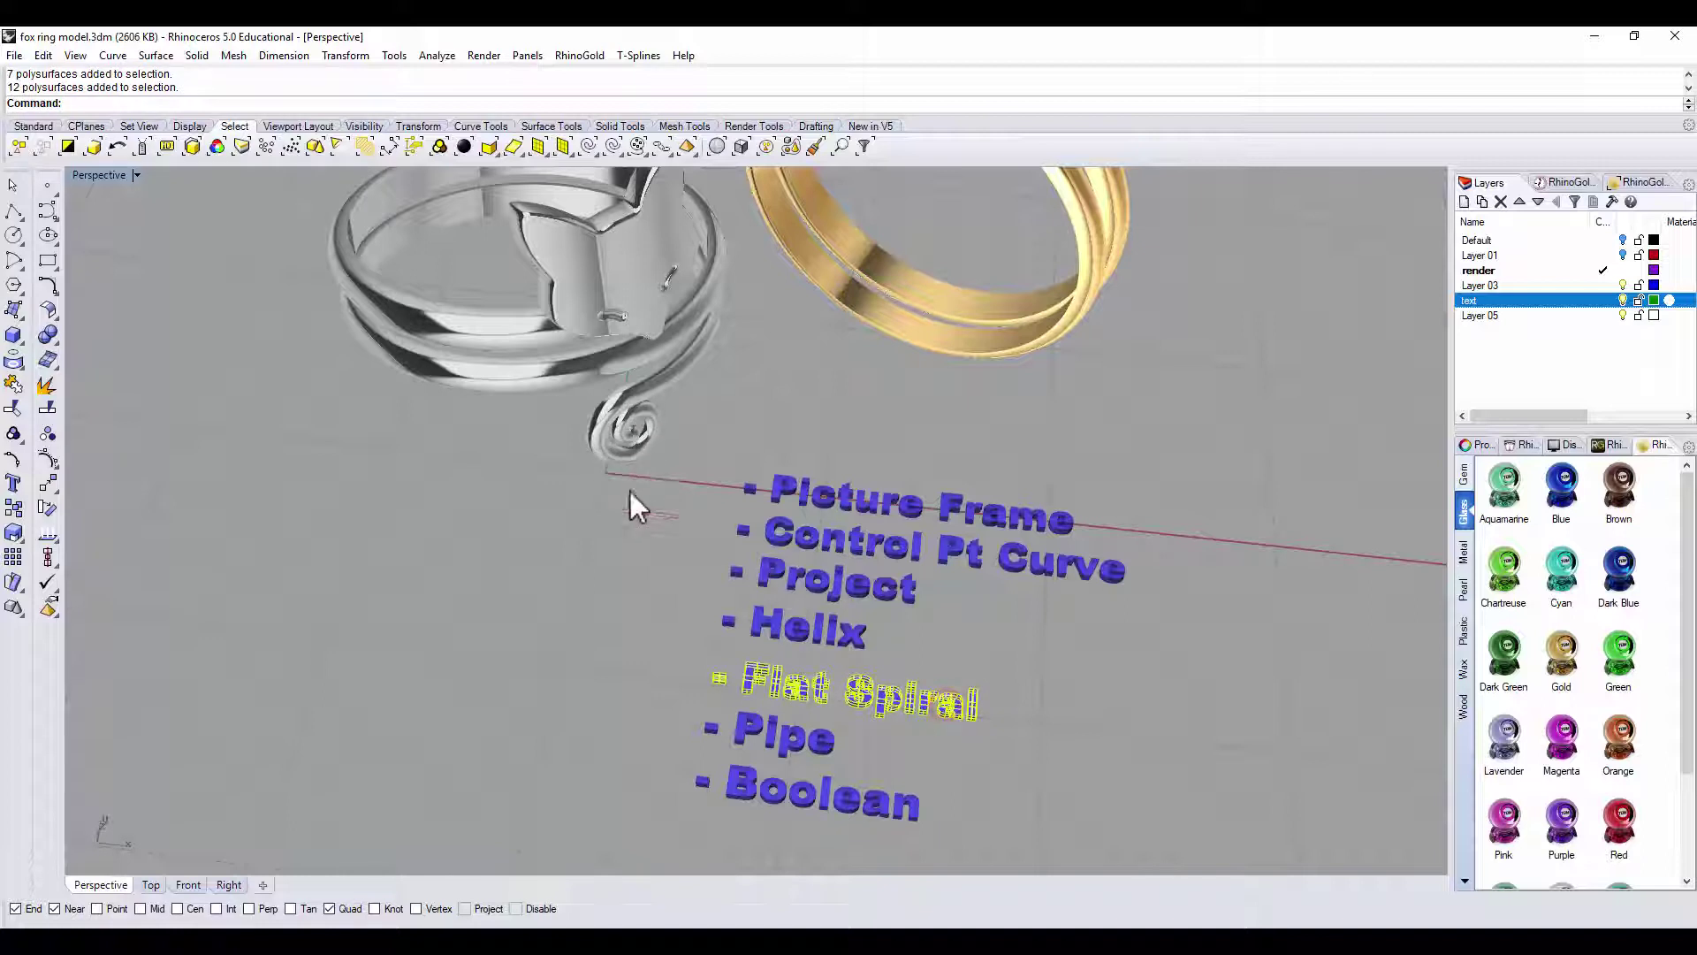
click(622, 607)
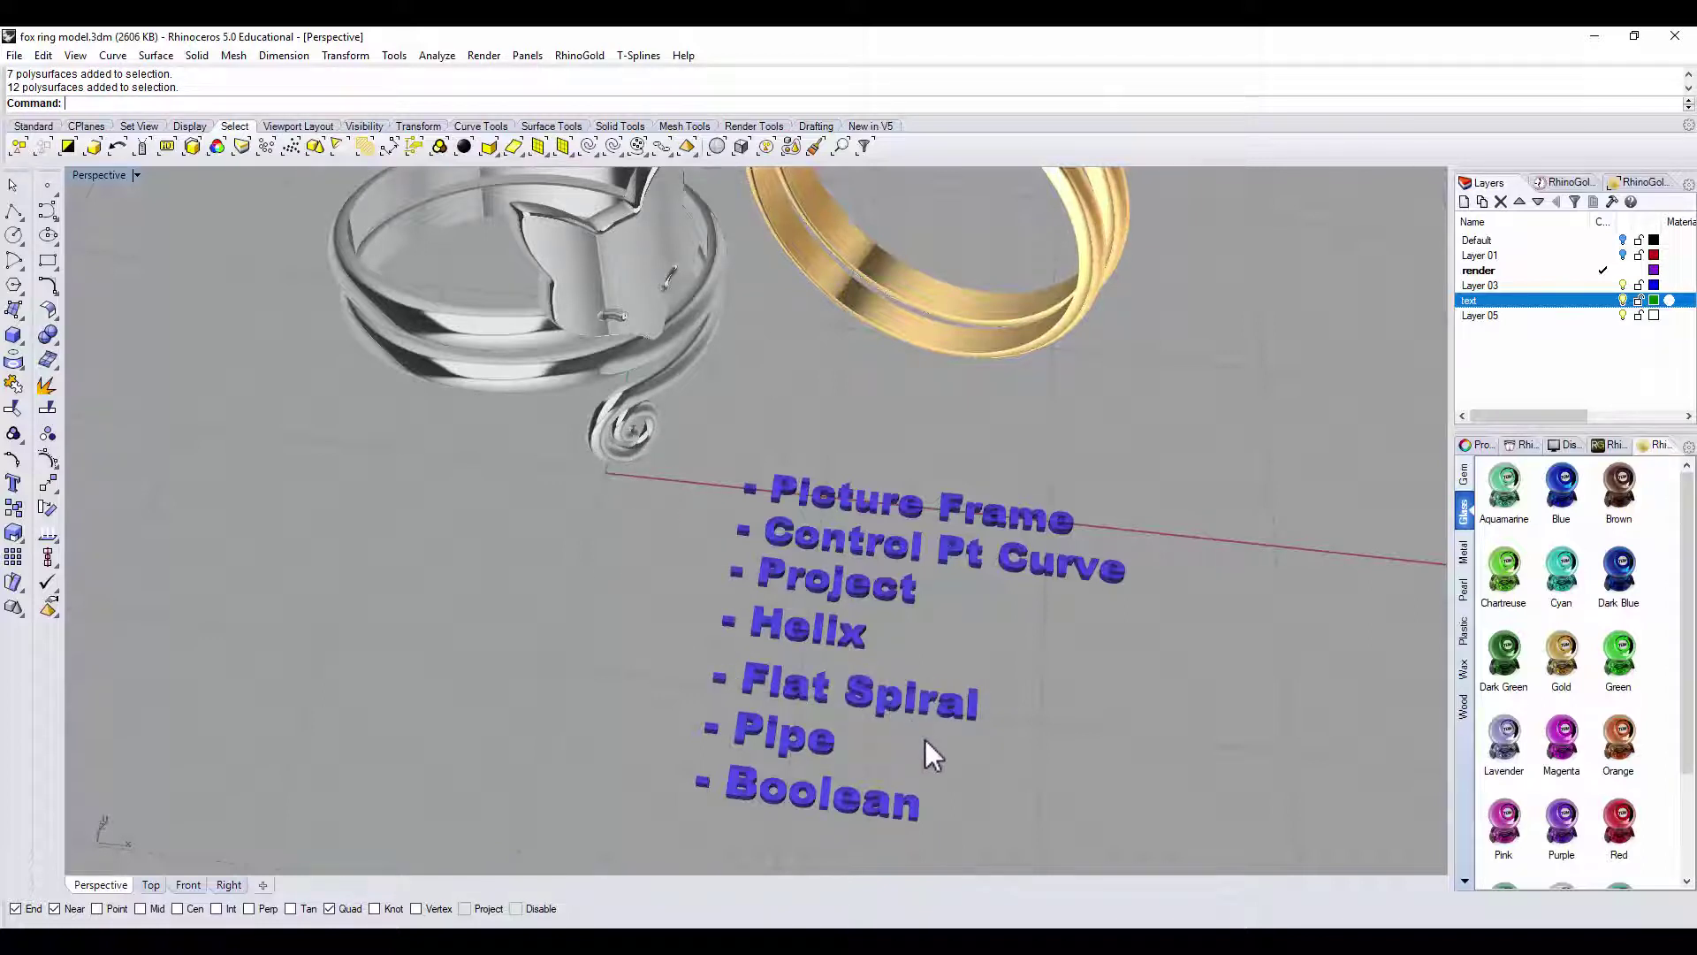
shift+right_drag(925, 739, 930, 692)
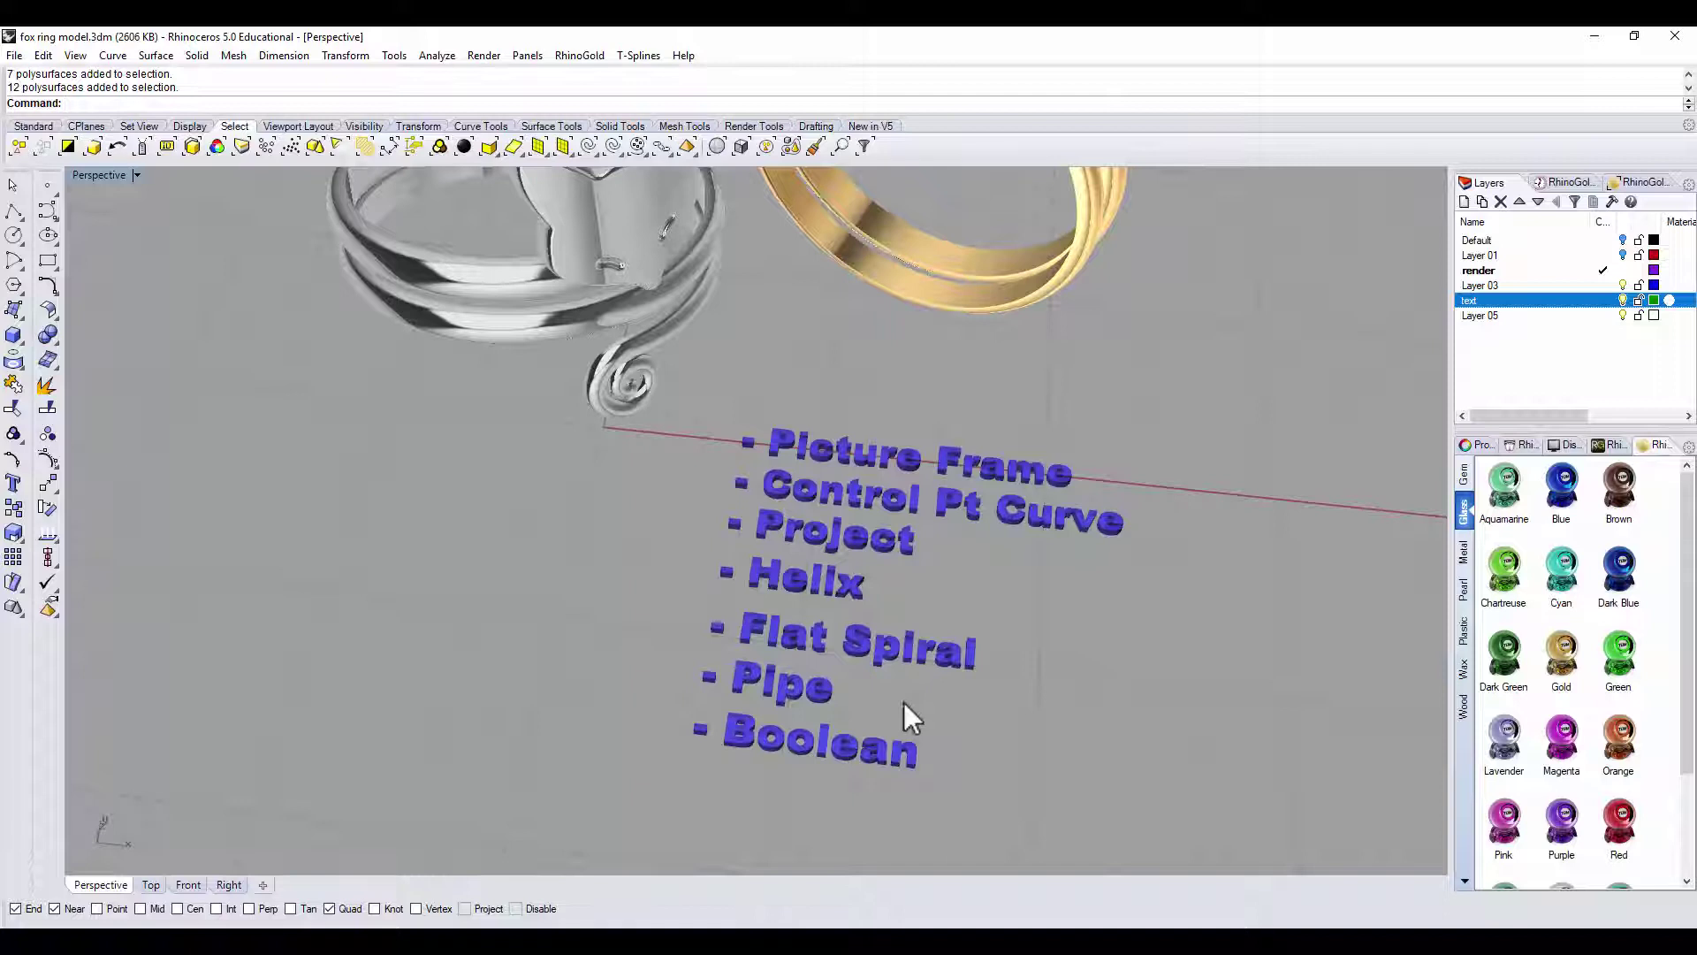
click(819, 697)
click(858, 690)
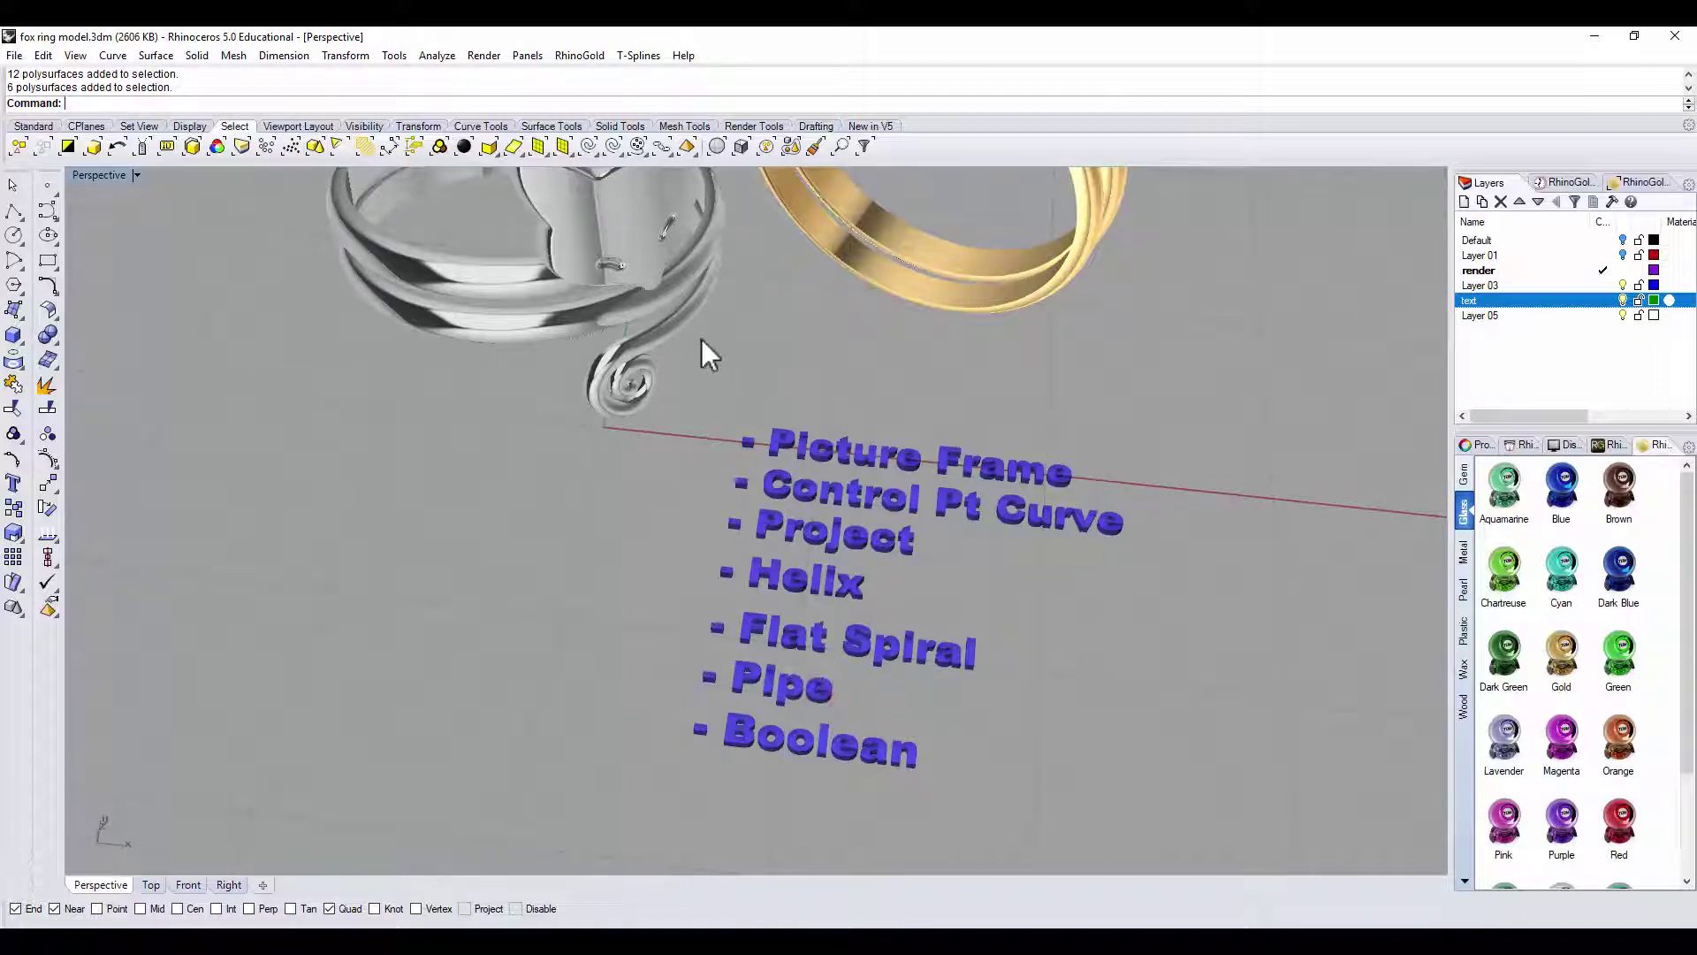
click(836, 750)
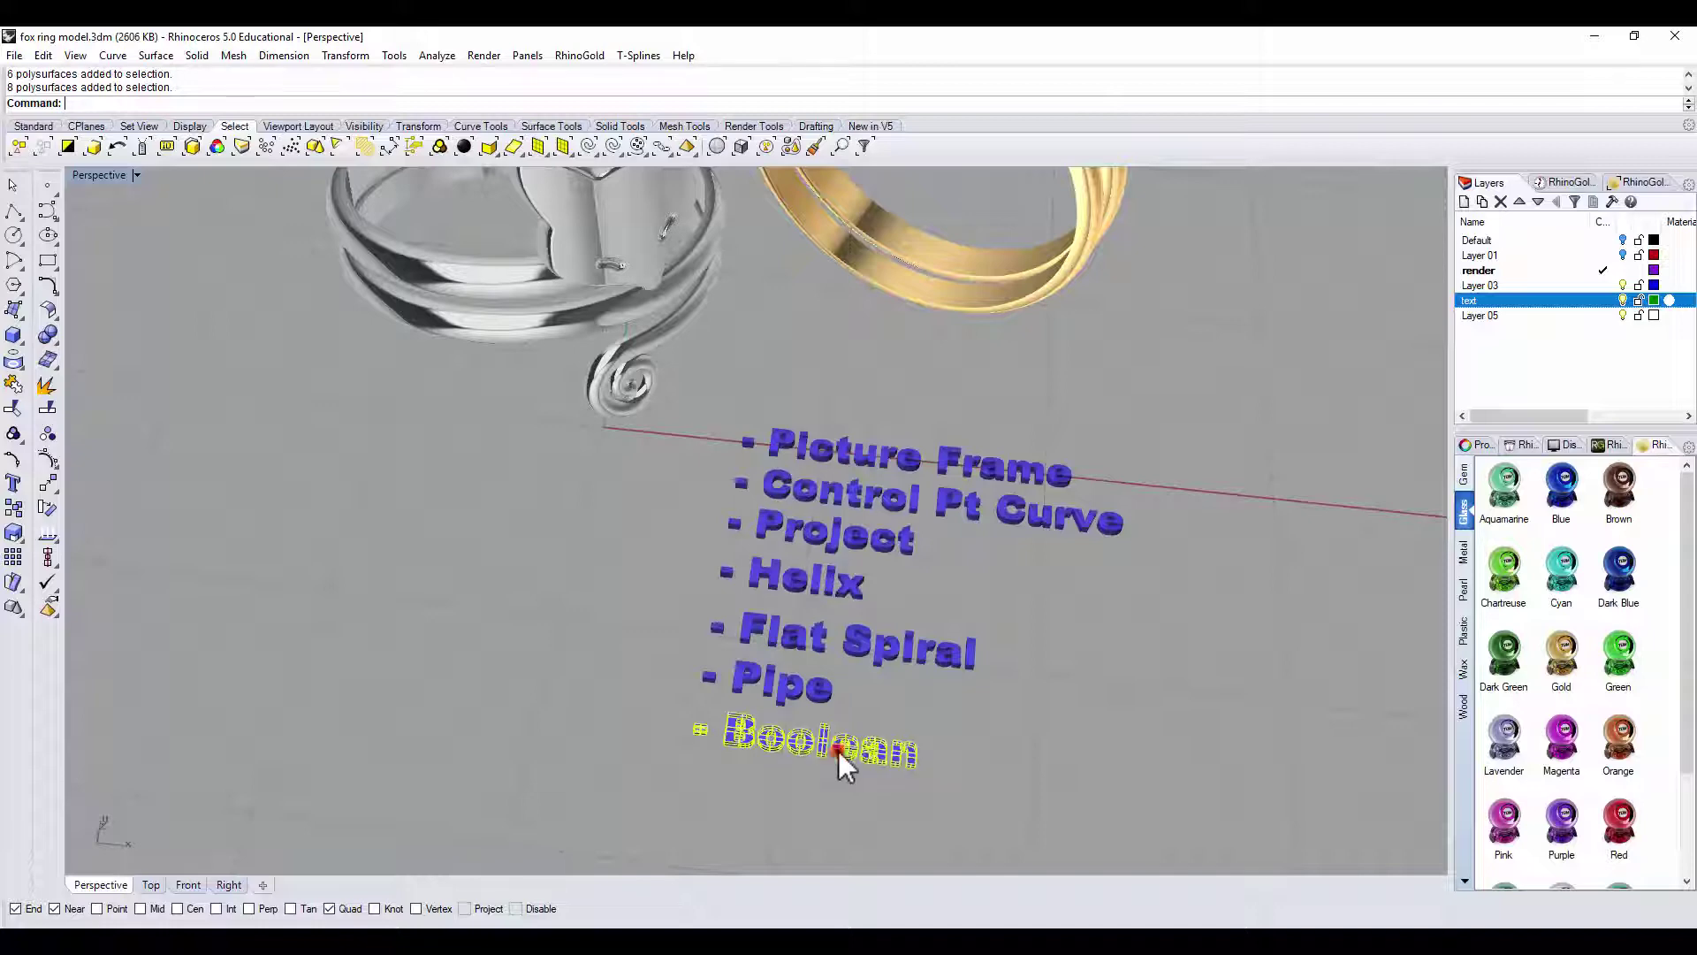
click(1038, 745)
right_drag(1038, 741, 1057, 615)
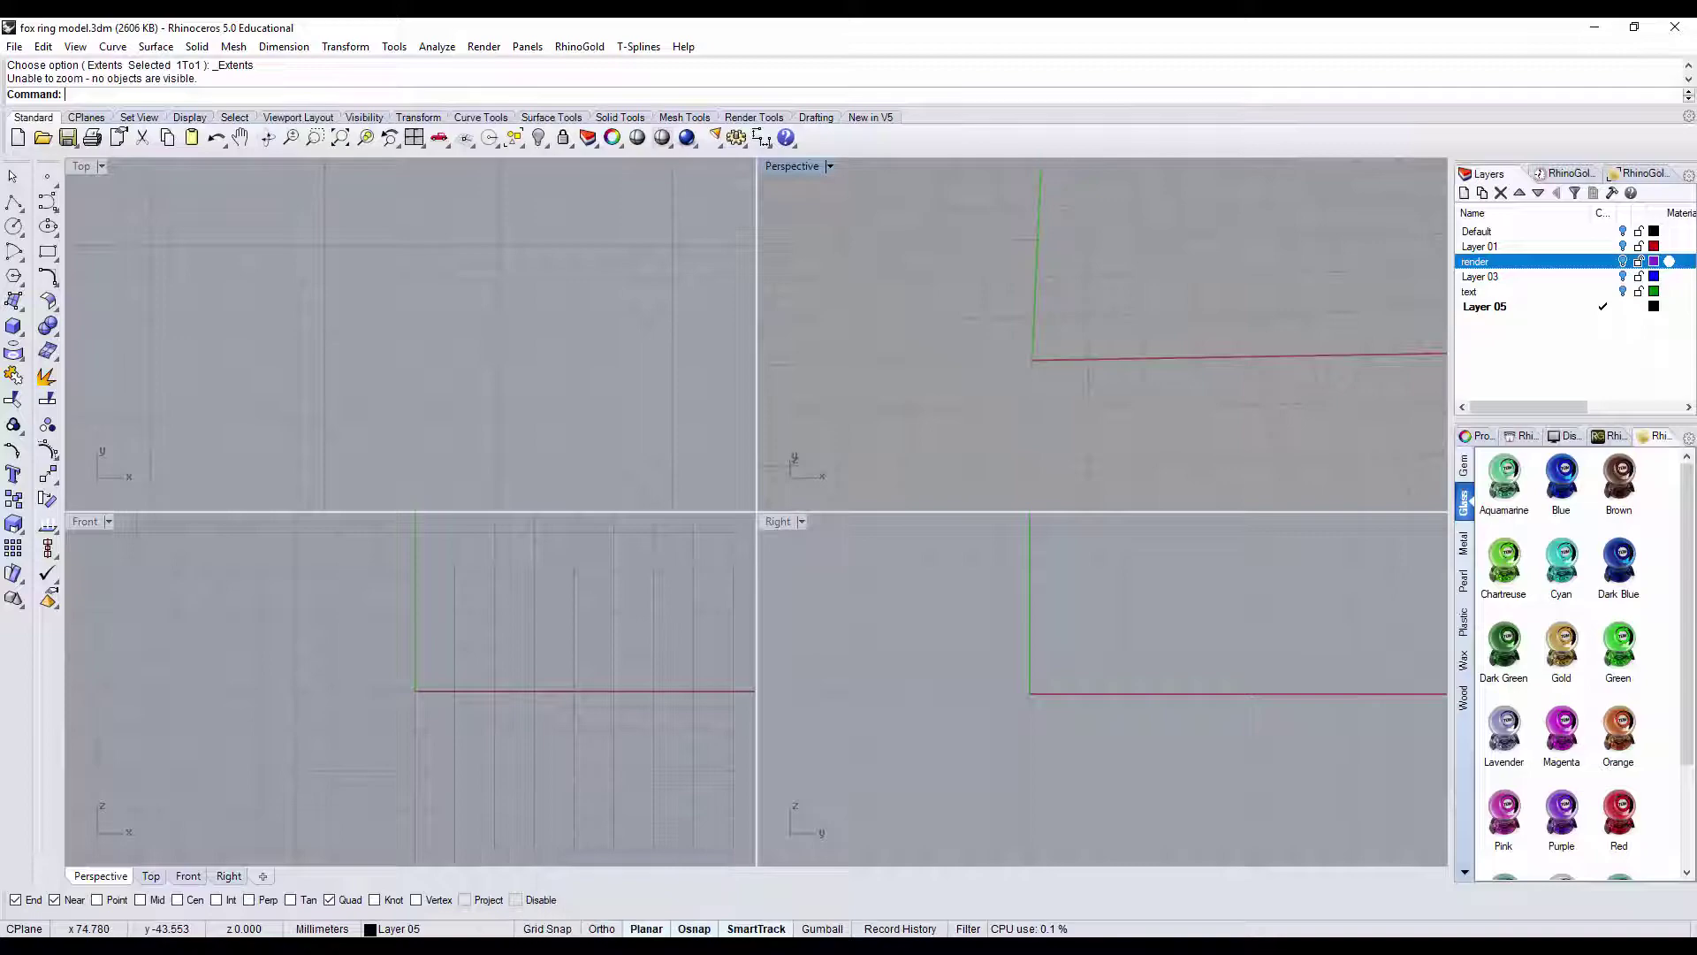
- Open a preview of the curled red fox picture in the 'fox illustration' image results
mouse_move(515, 946)
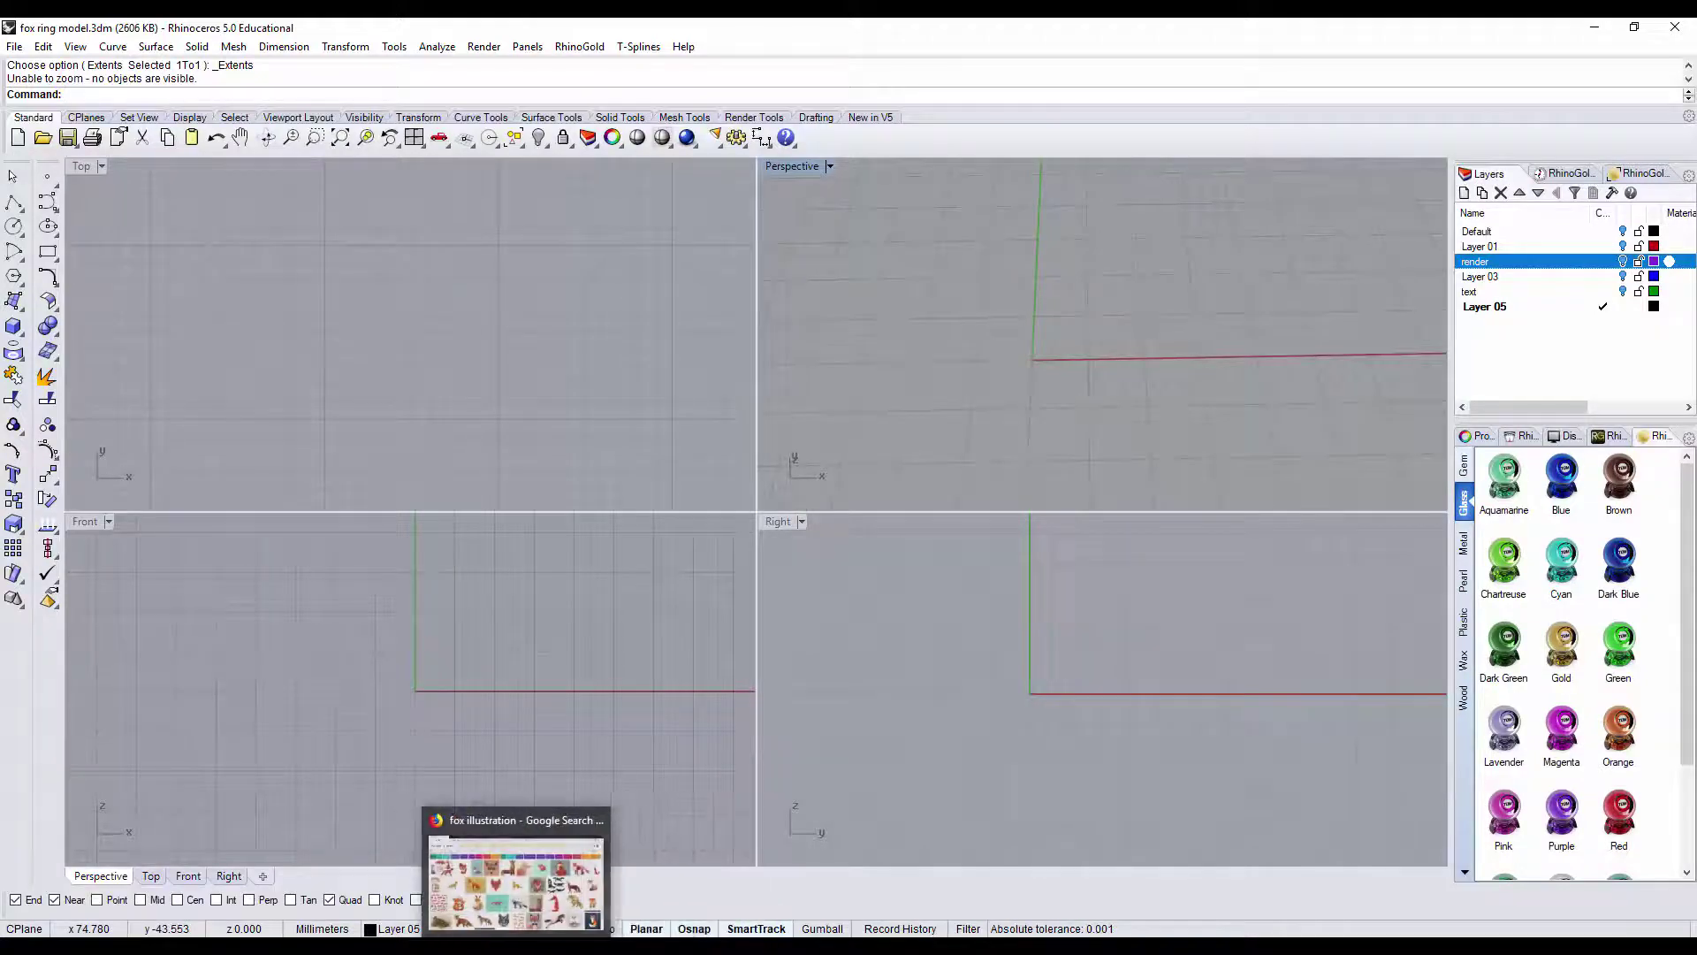
click(515, 880)
click(315, 113)
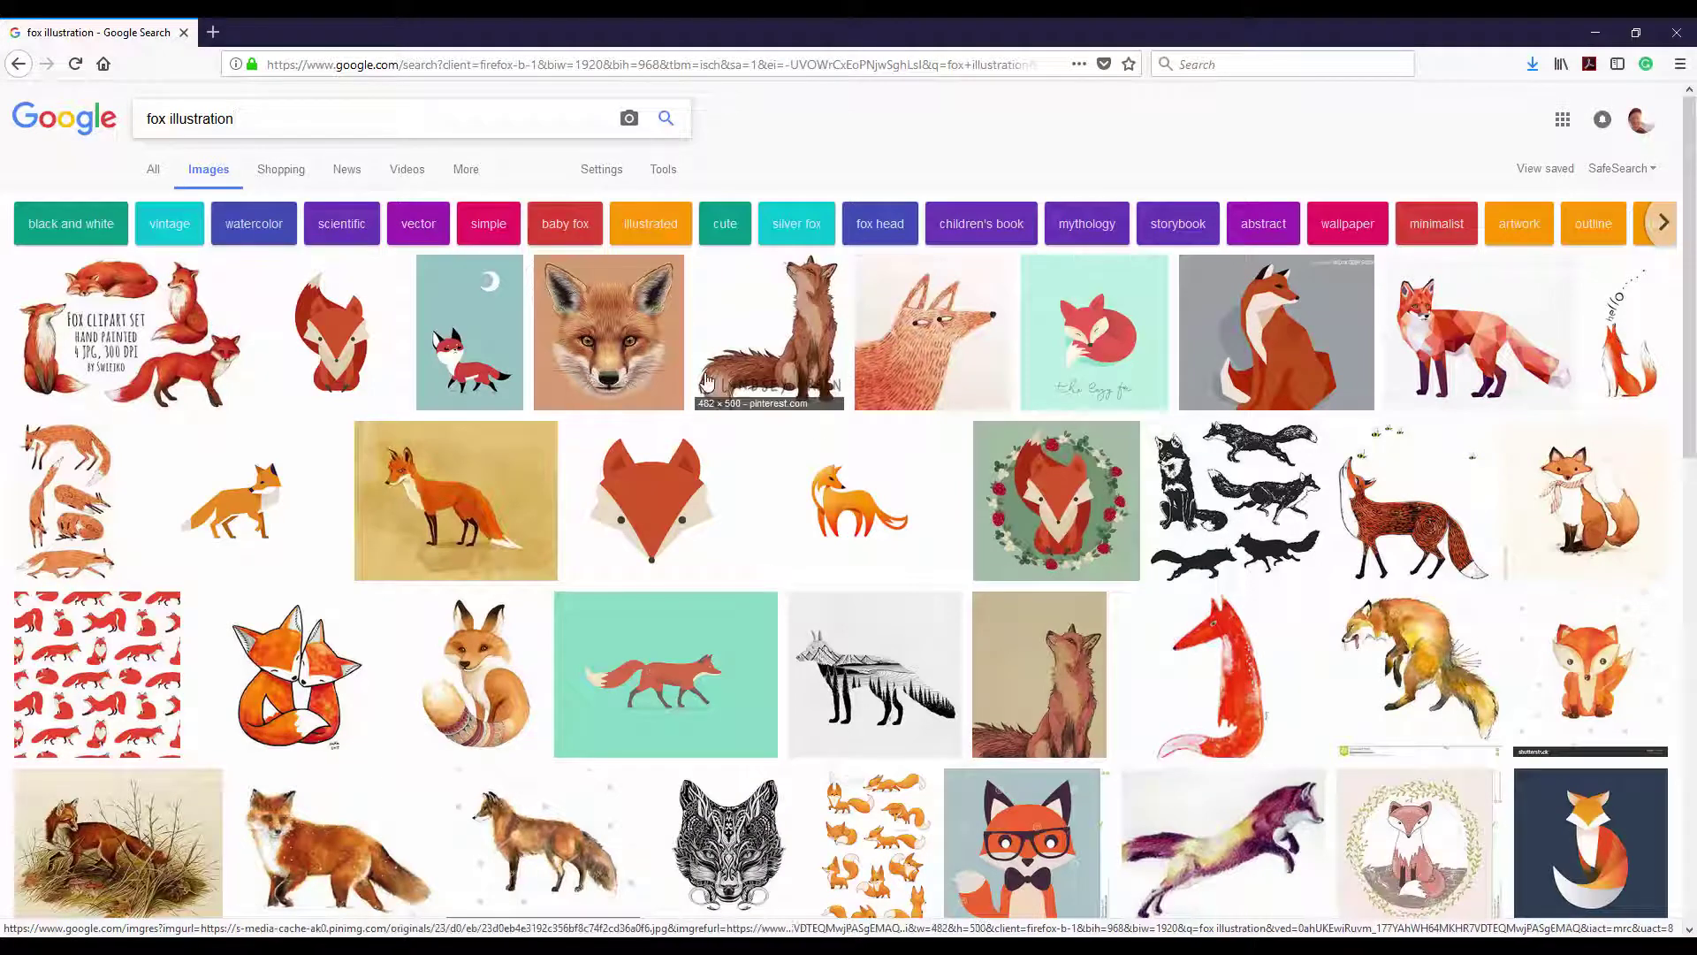
click(1058, 327)
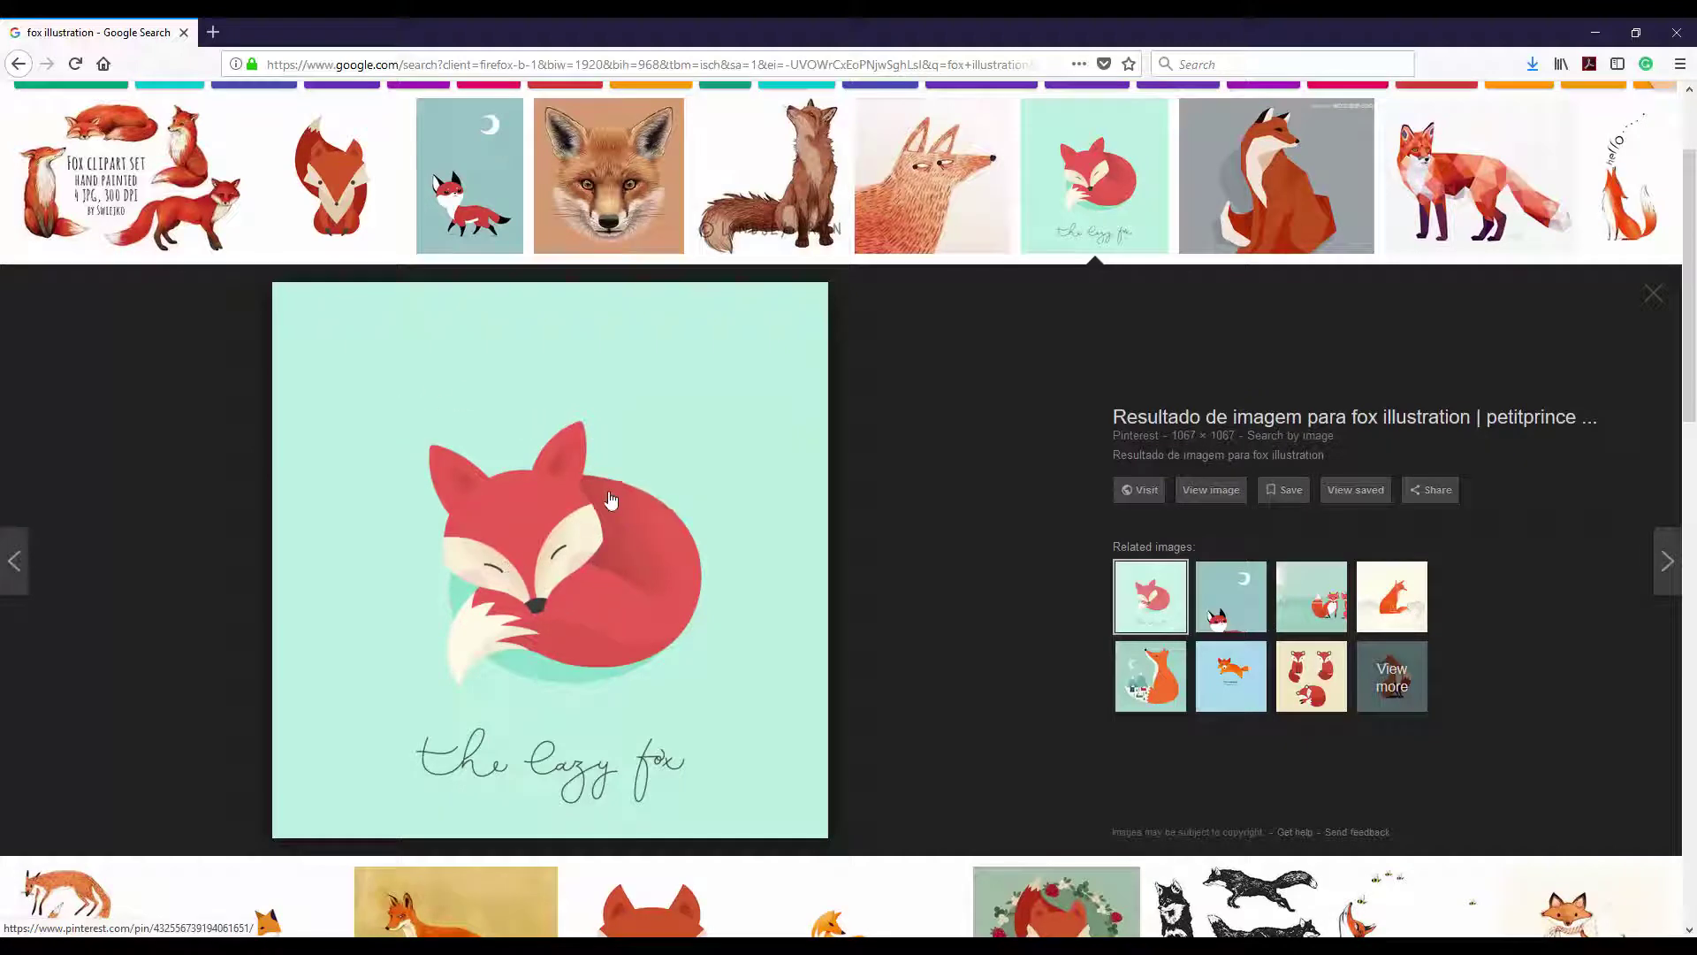
- Save the fox image into the fox ring folder with Save Image As
right_click(649, 450)
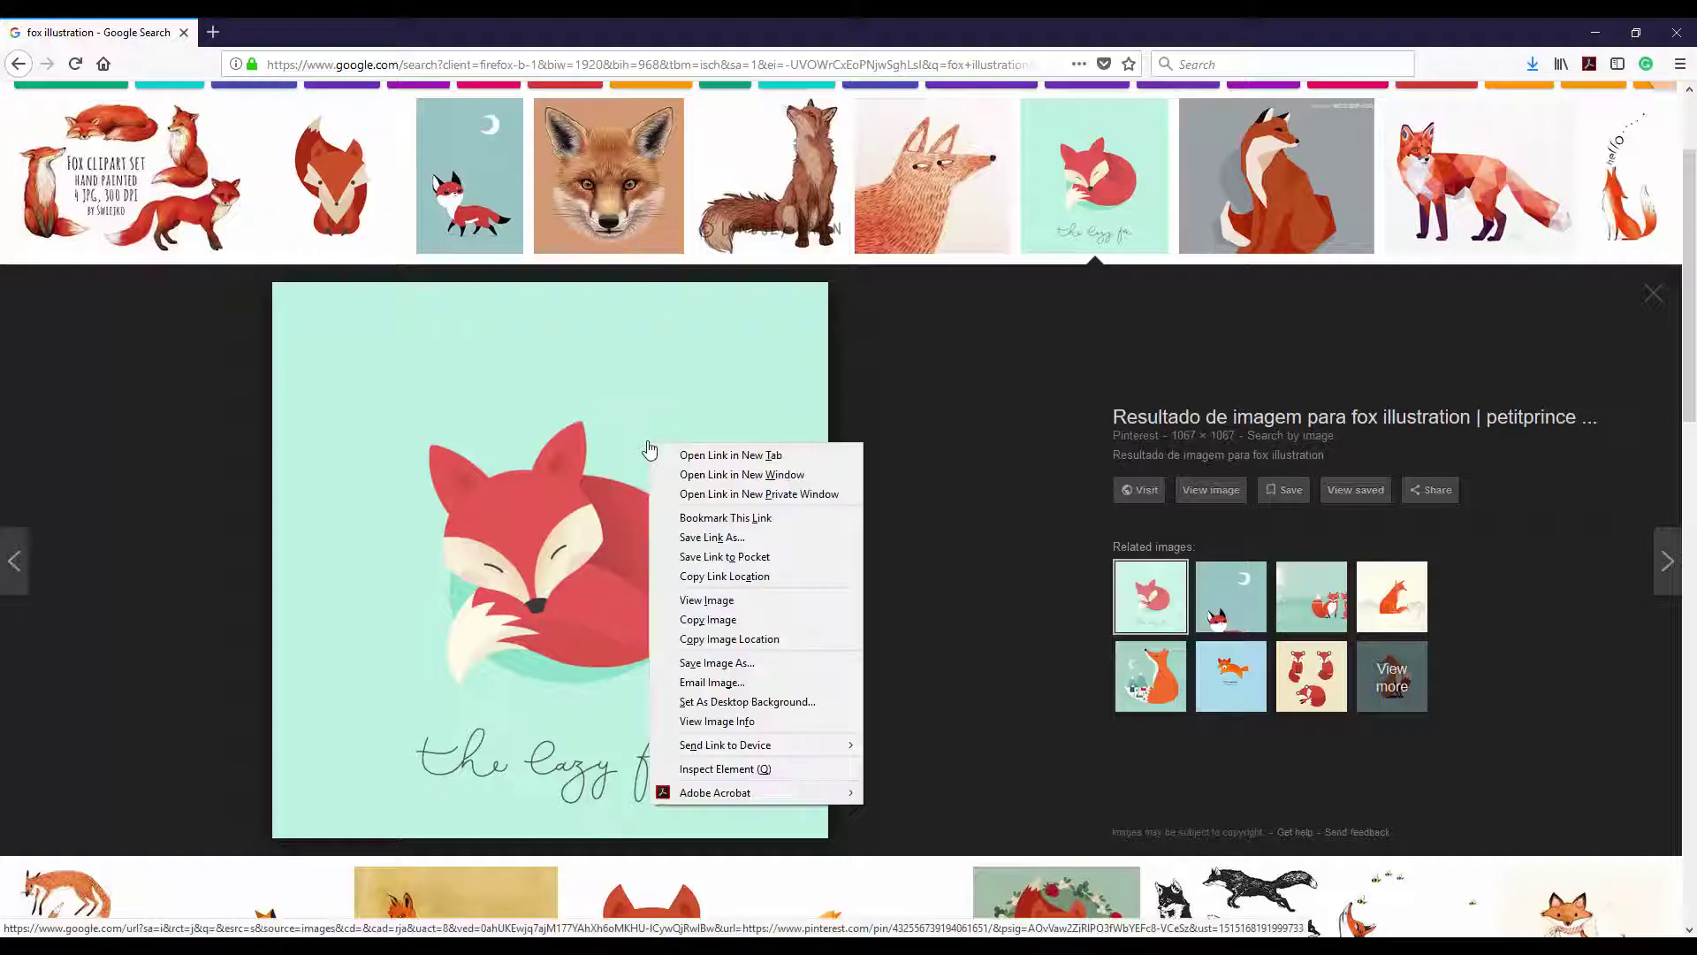
click(744, 665)
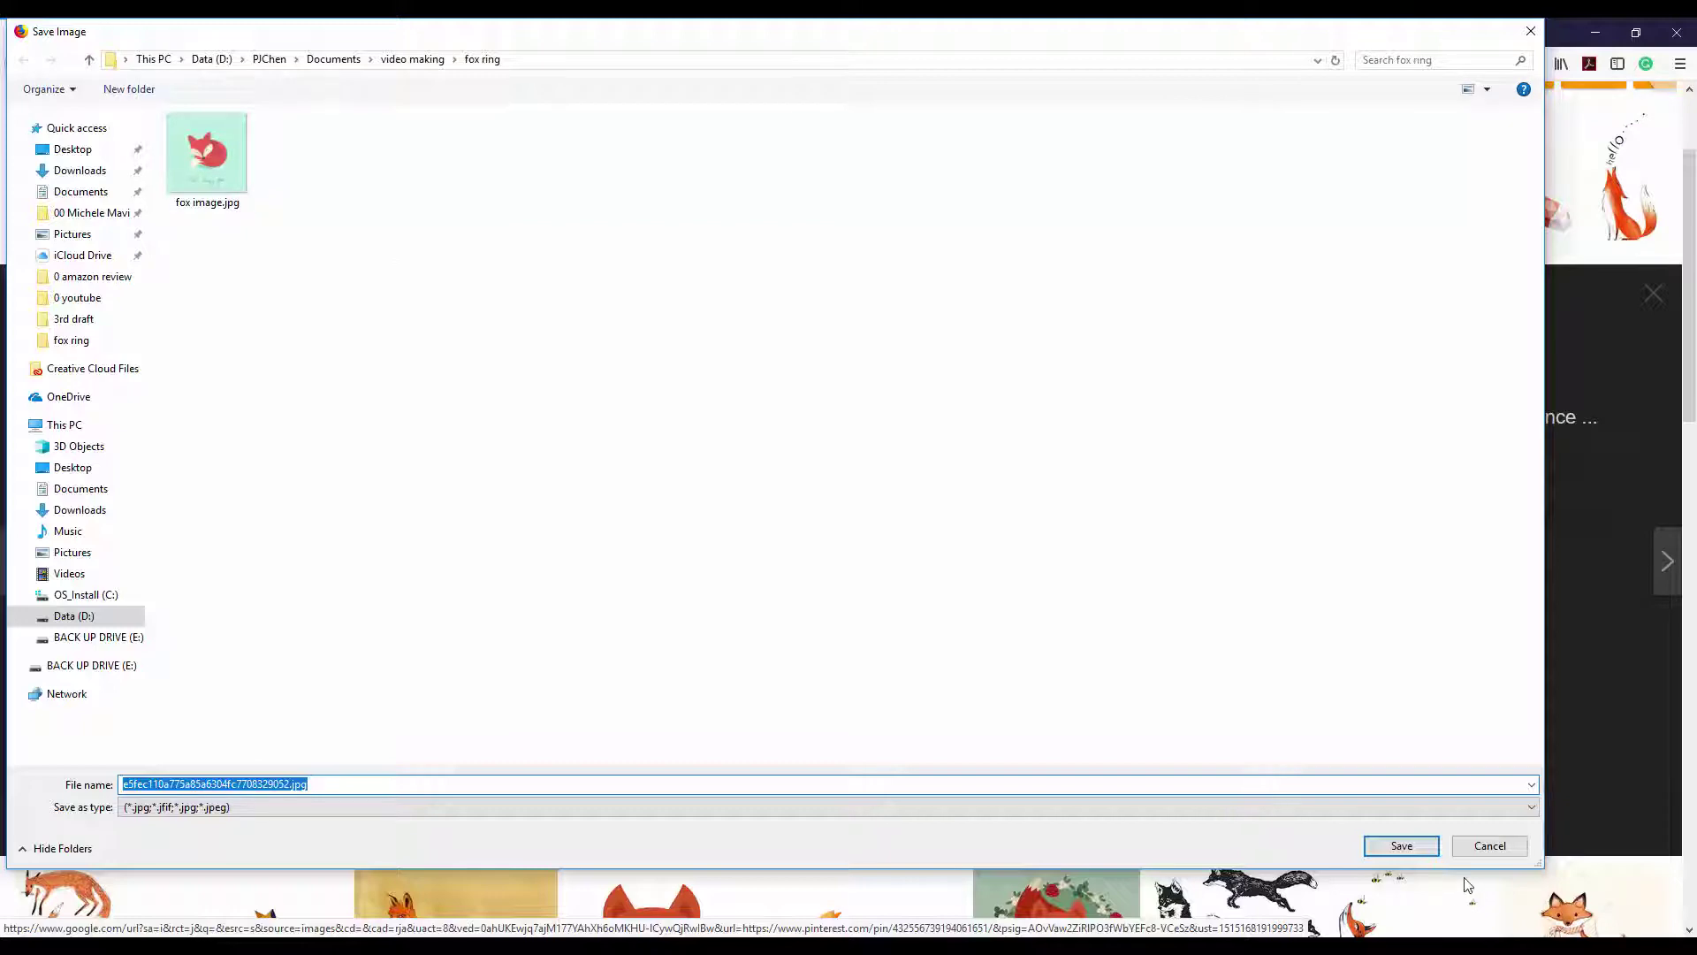
click(1491, 846)
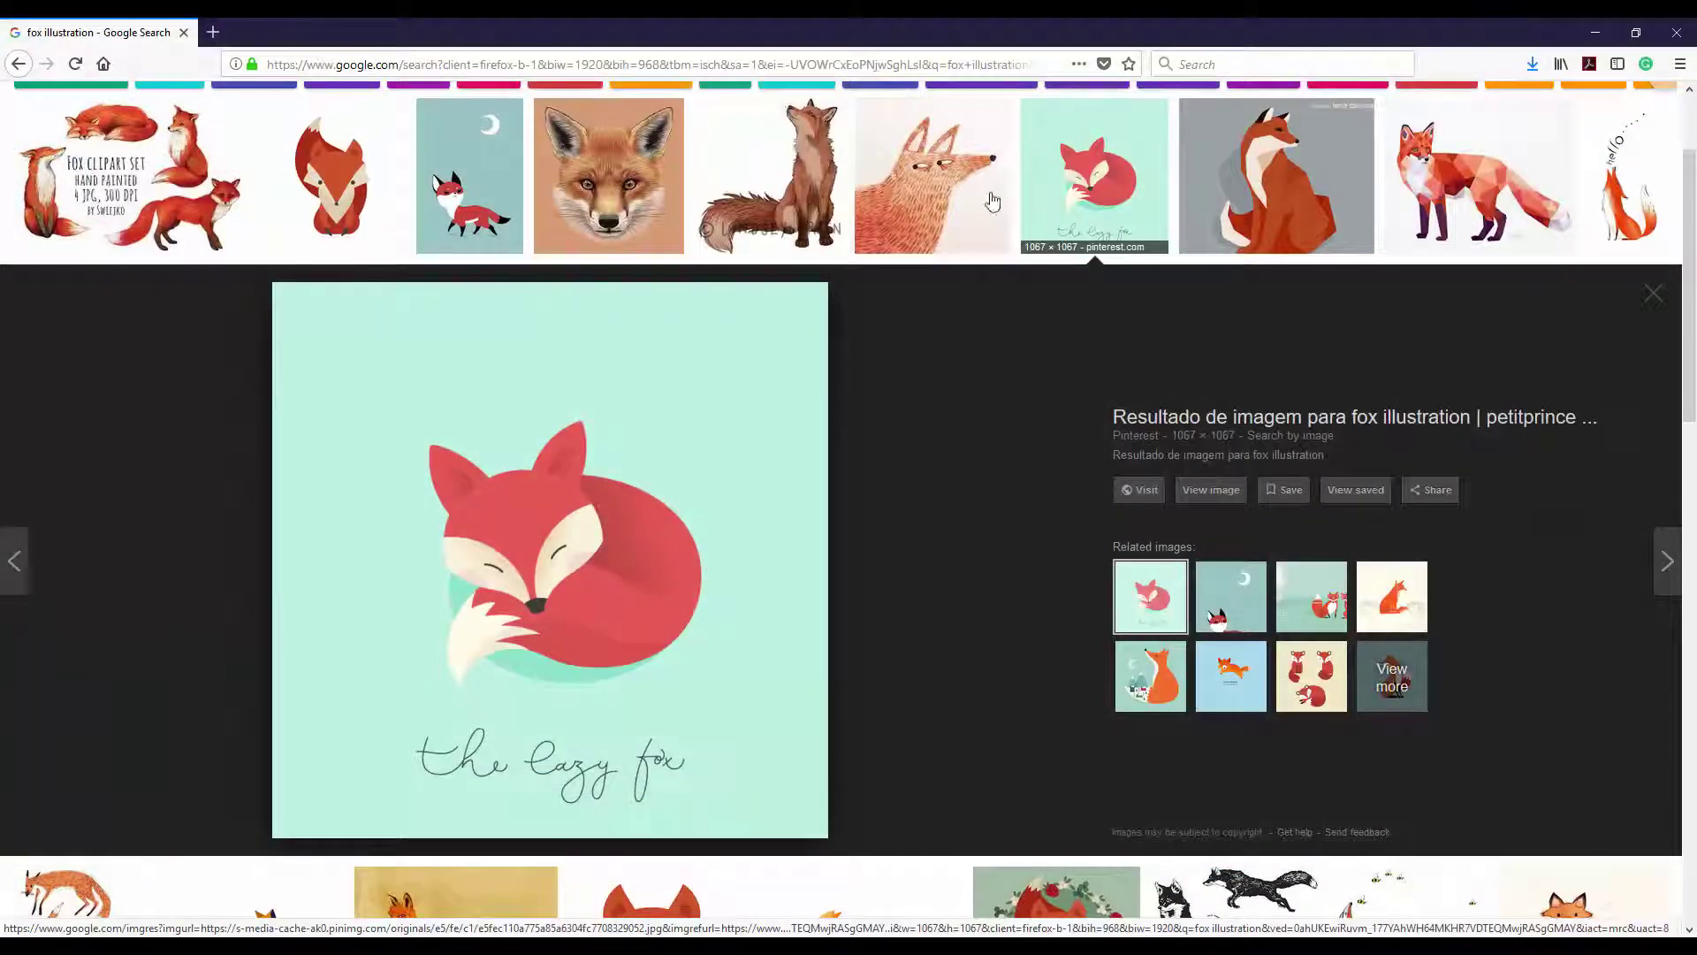
- Place the fox image as a square PictureFrame in the maximized Top view, with Ortho on
key(alt+Tab)
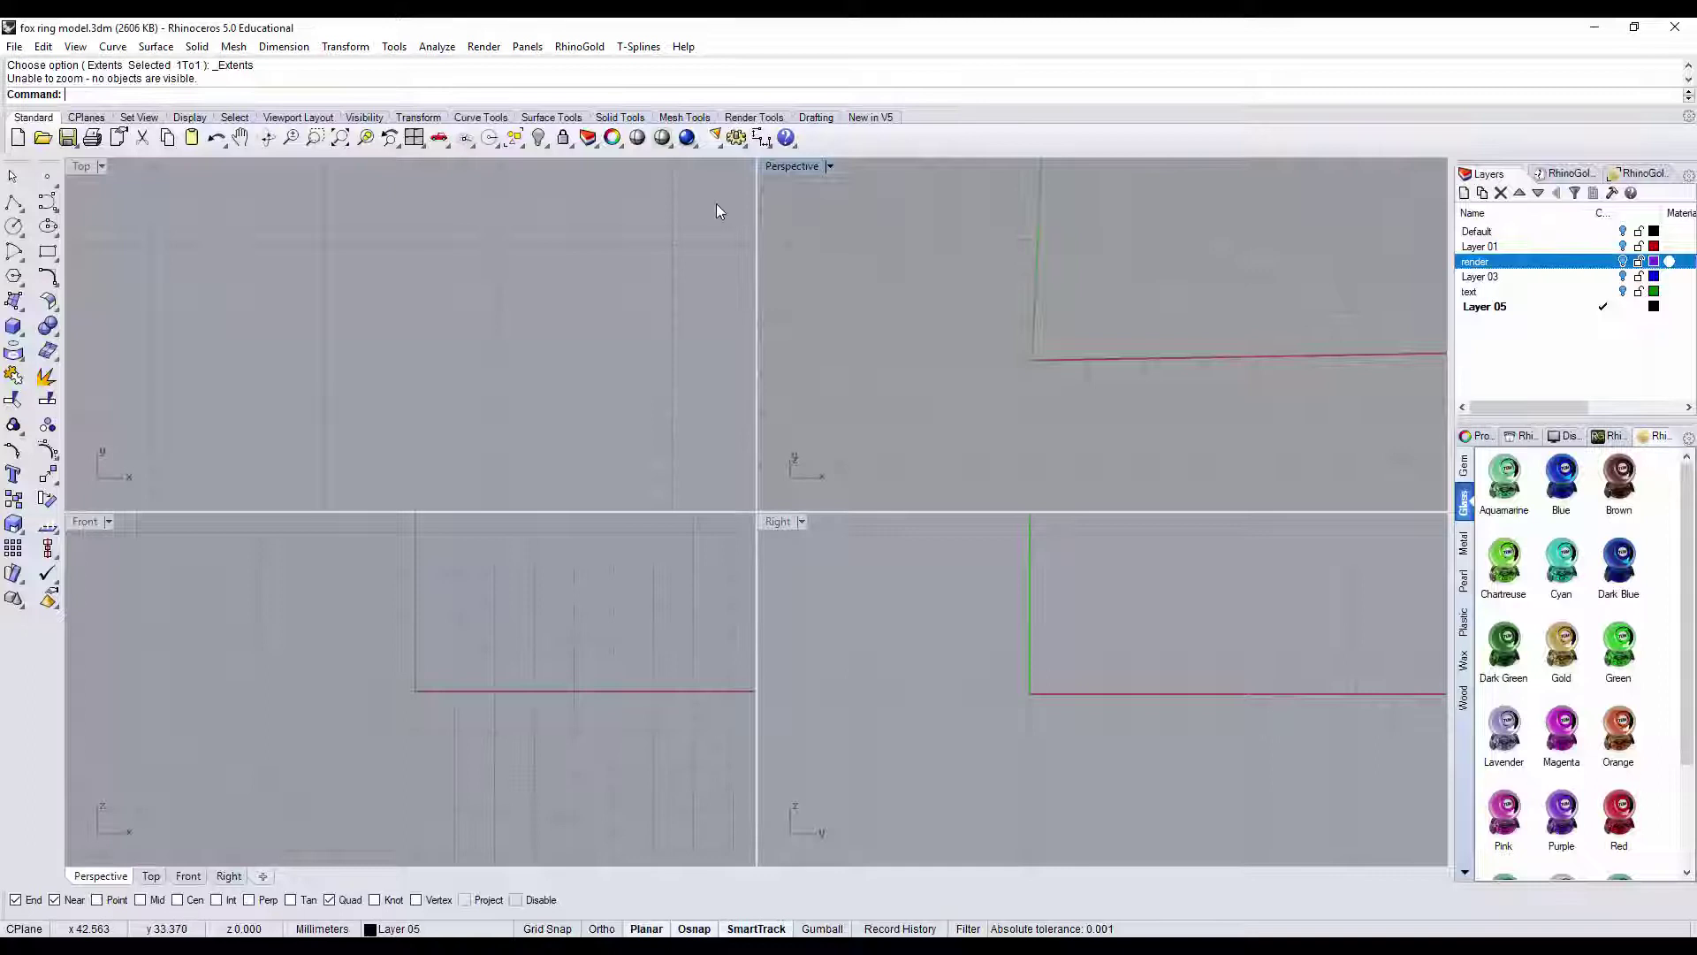
double_click(84, 167)
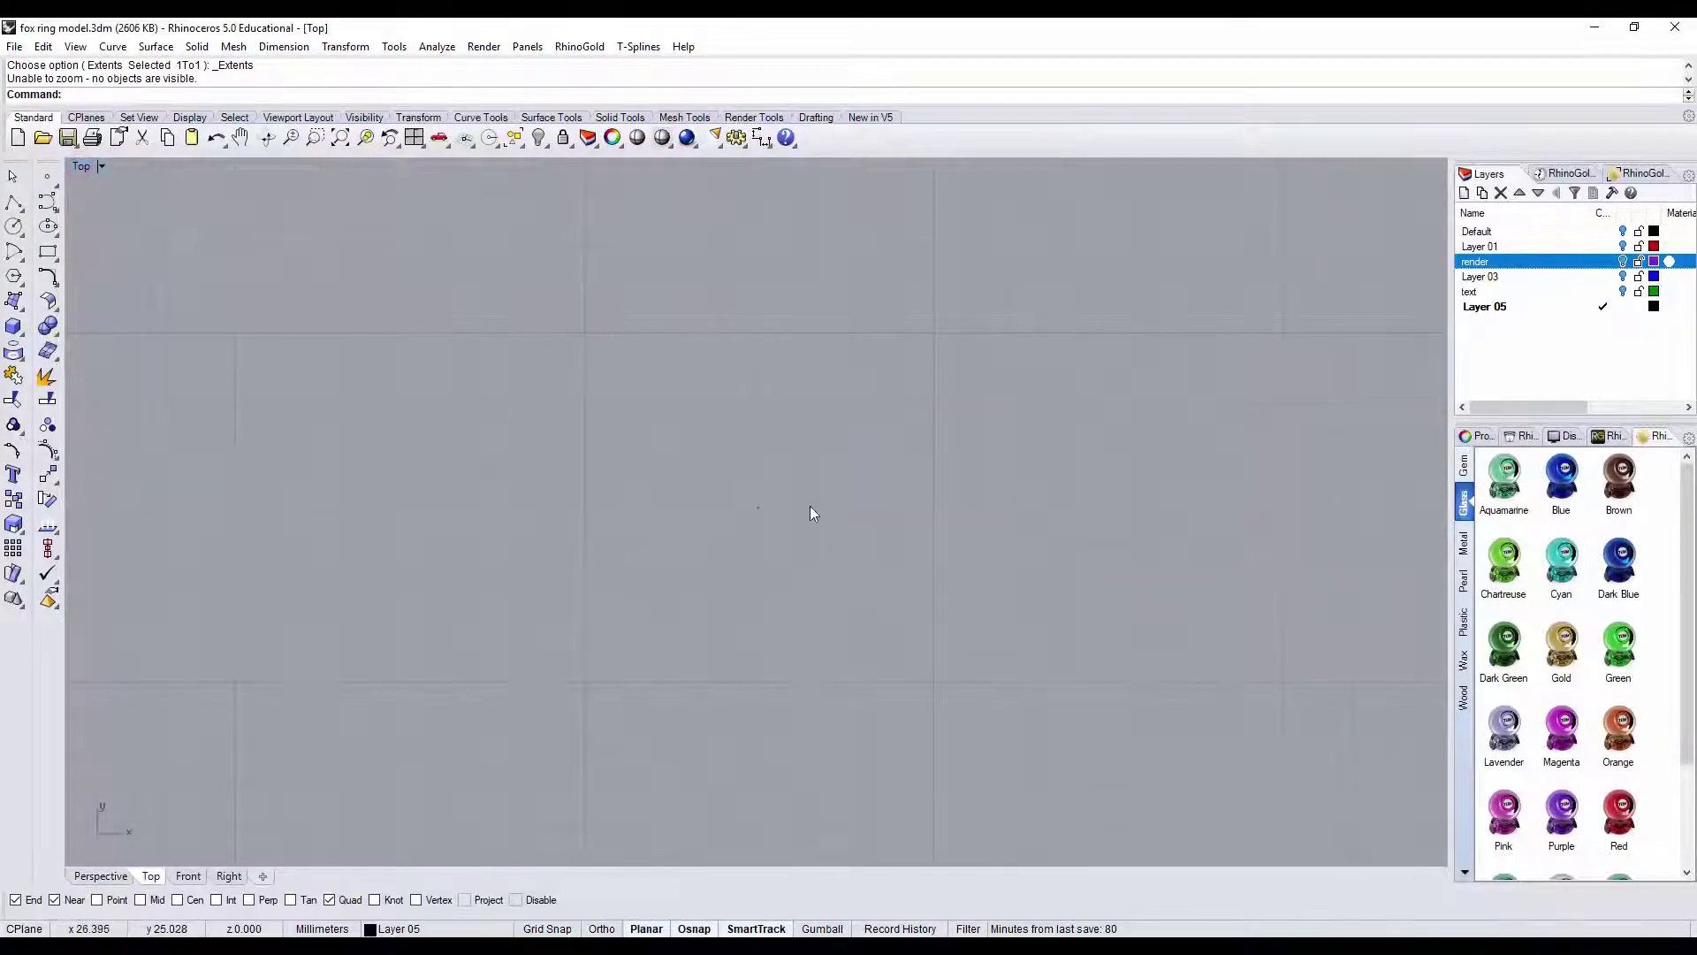
right_drag(792, 527, 819, 428)
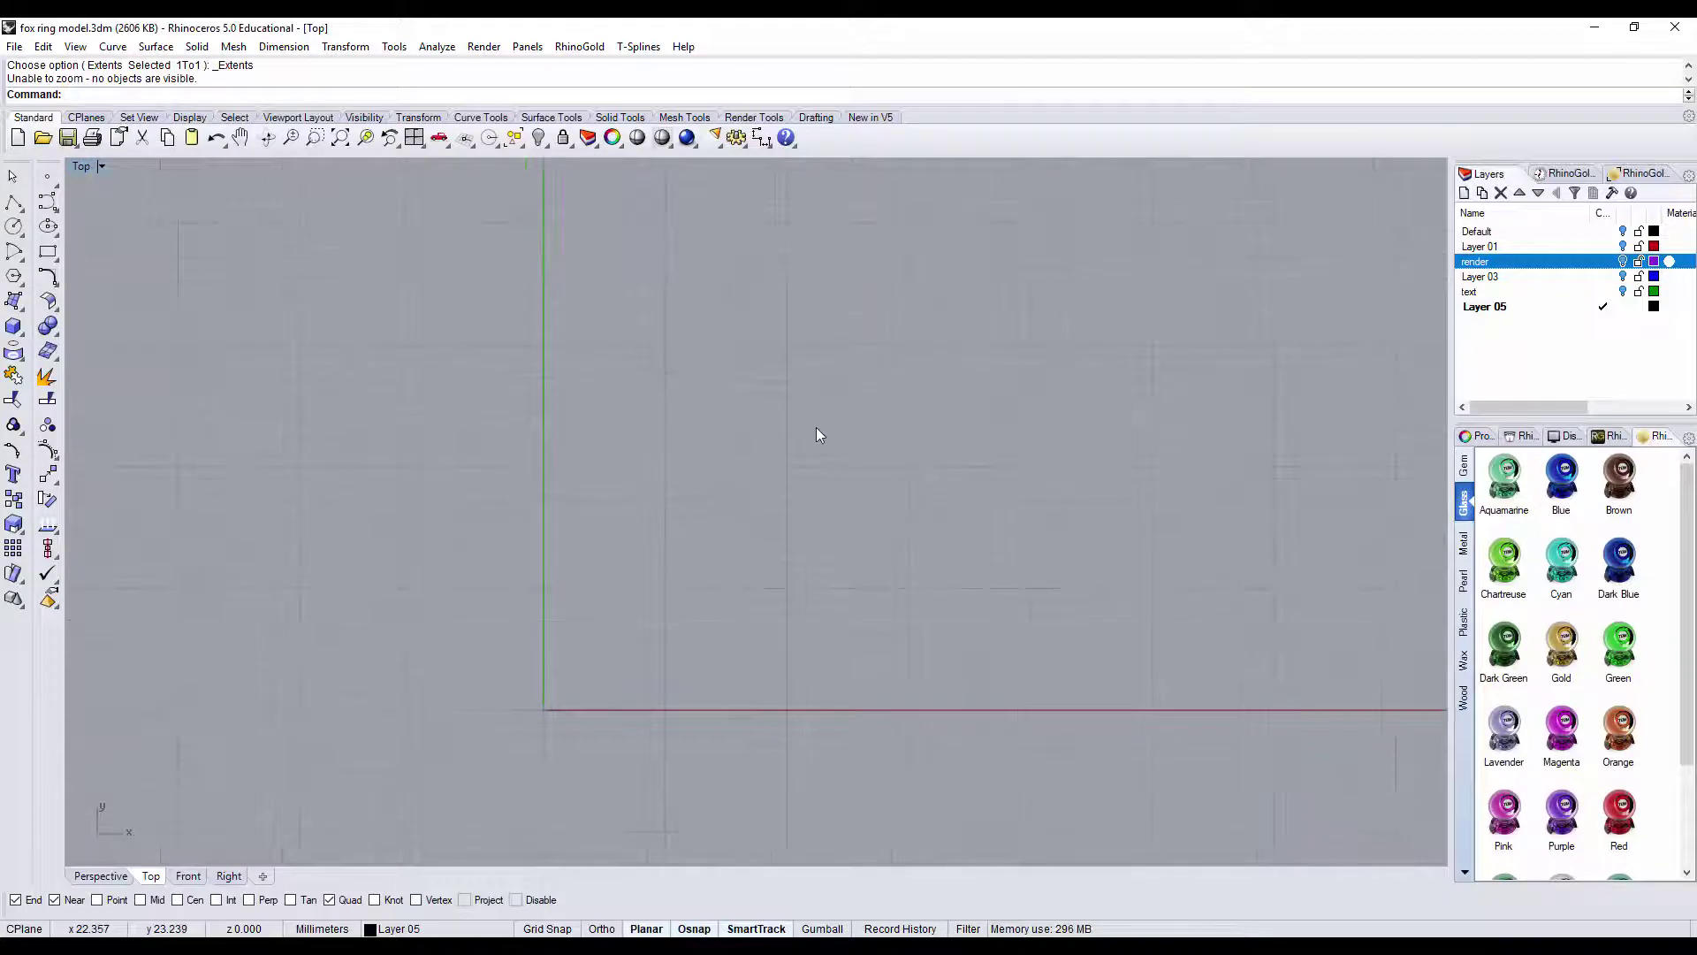
text(PictureFrame)
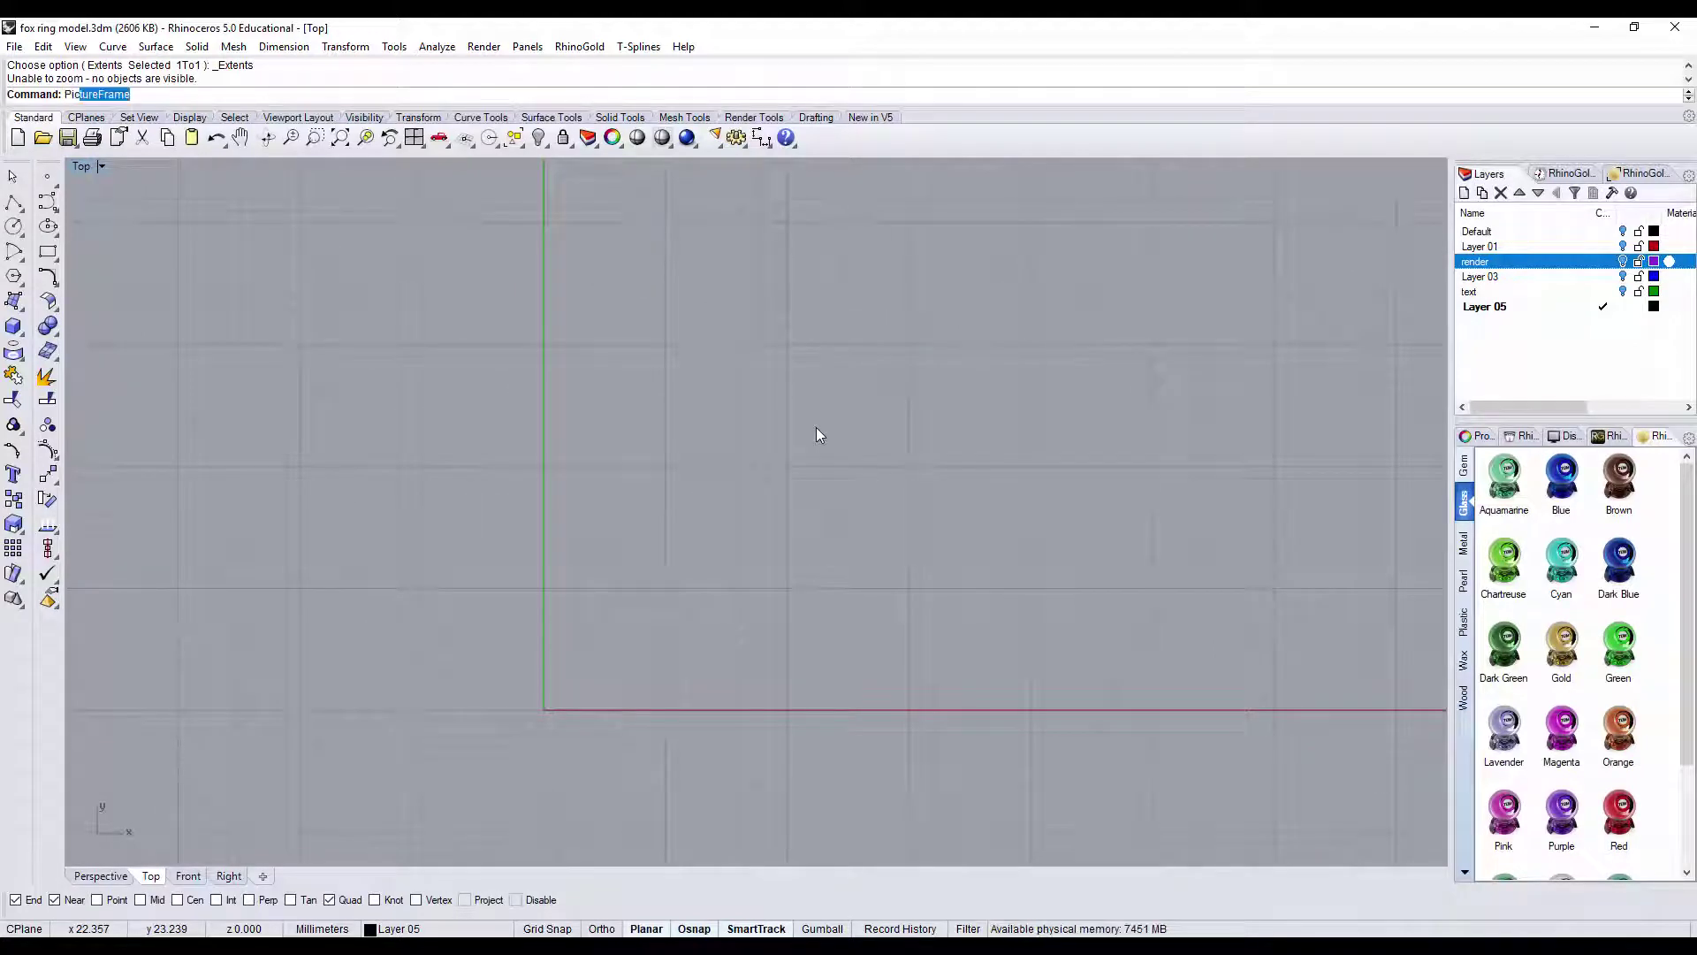
key(Return)
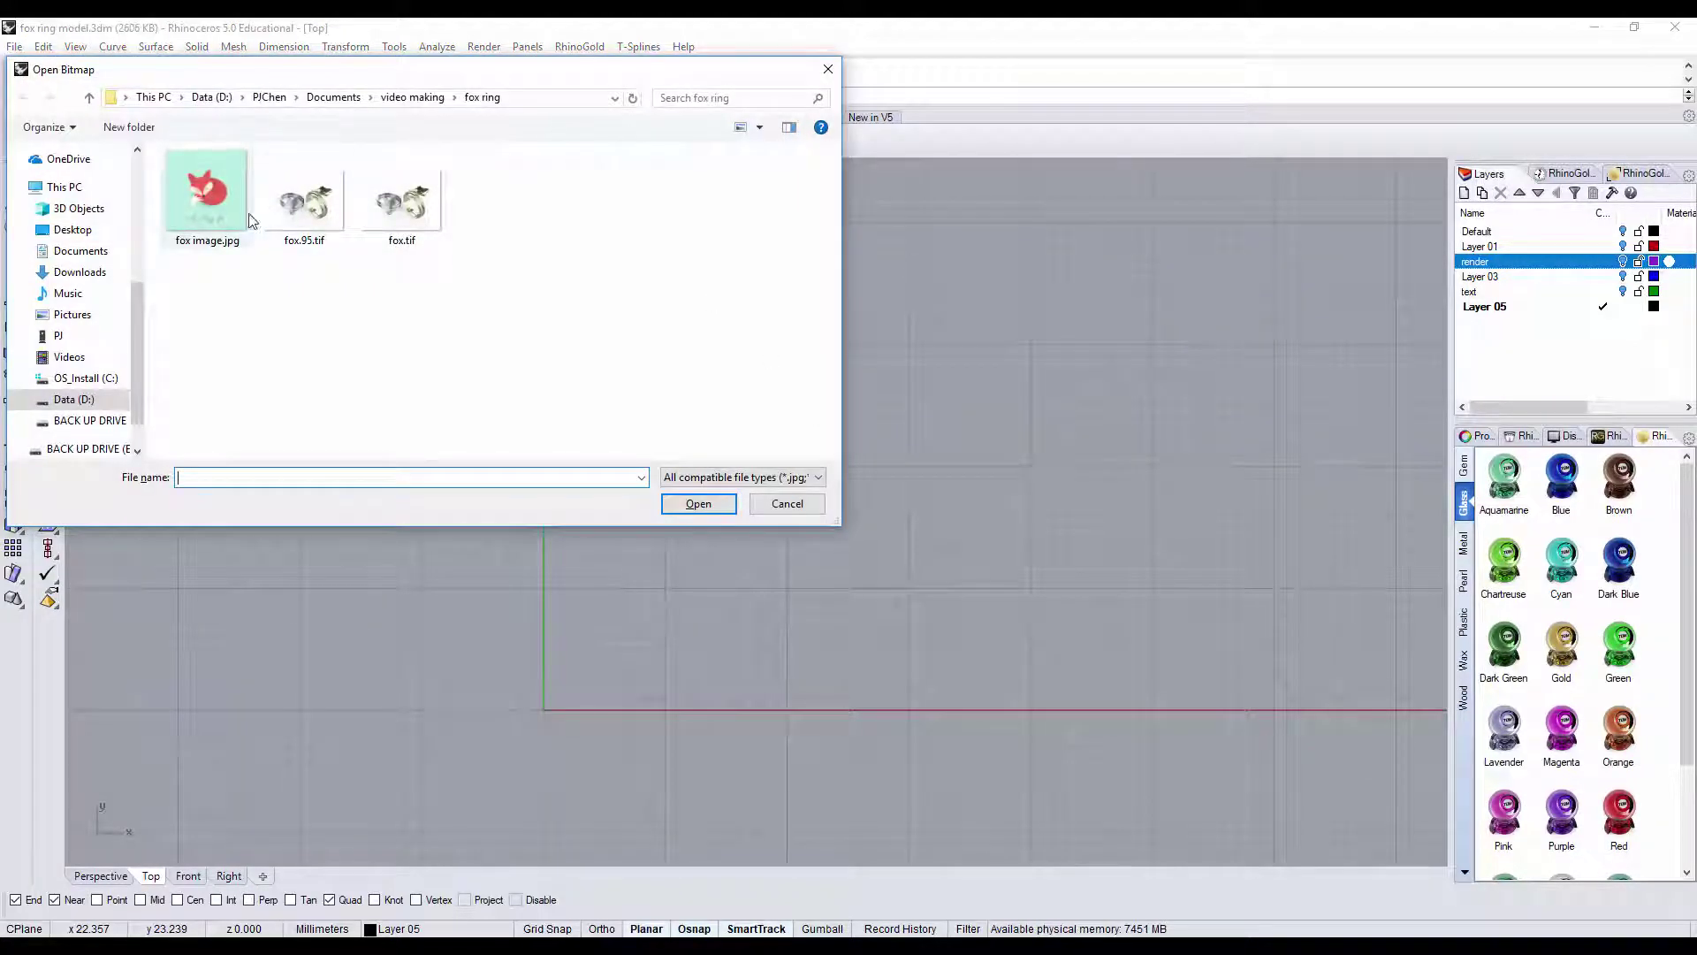
click(242, 219)
click(698, 503)
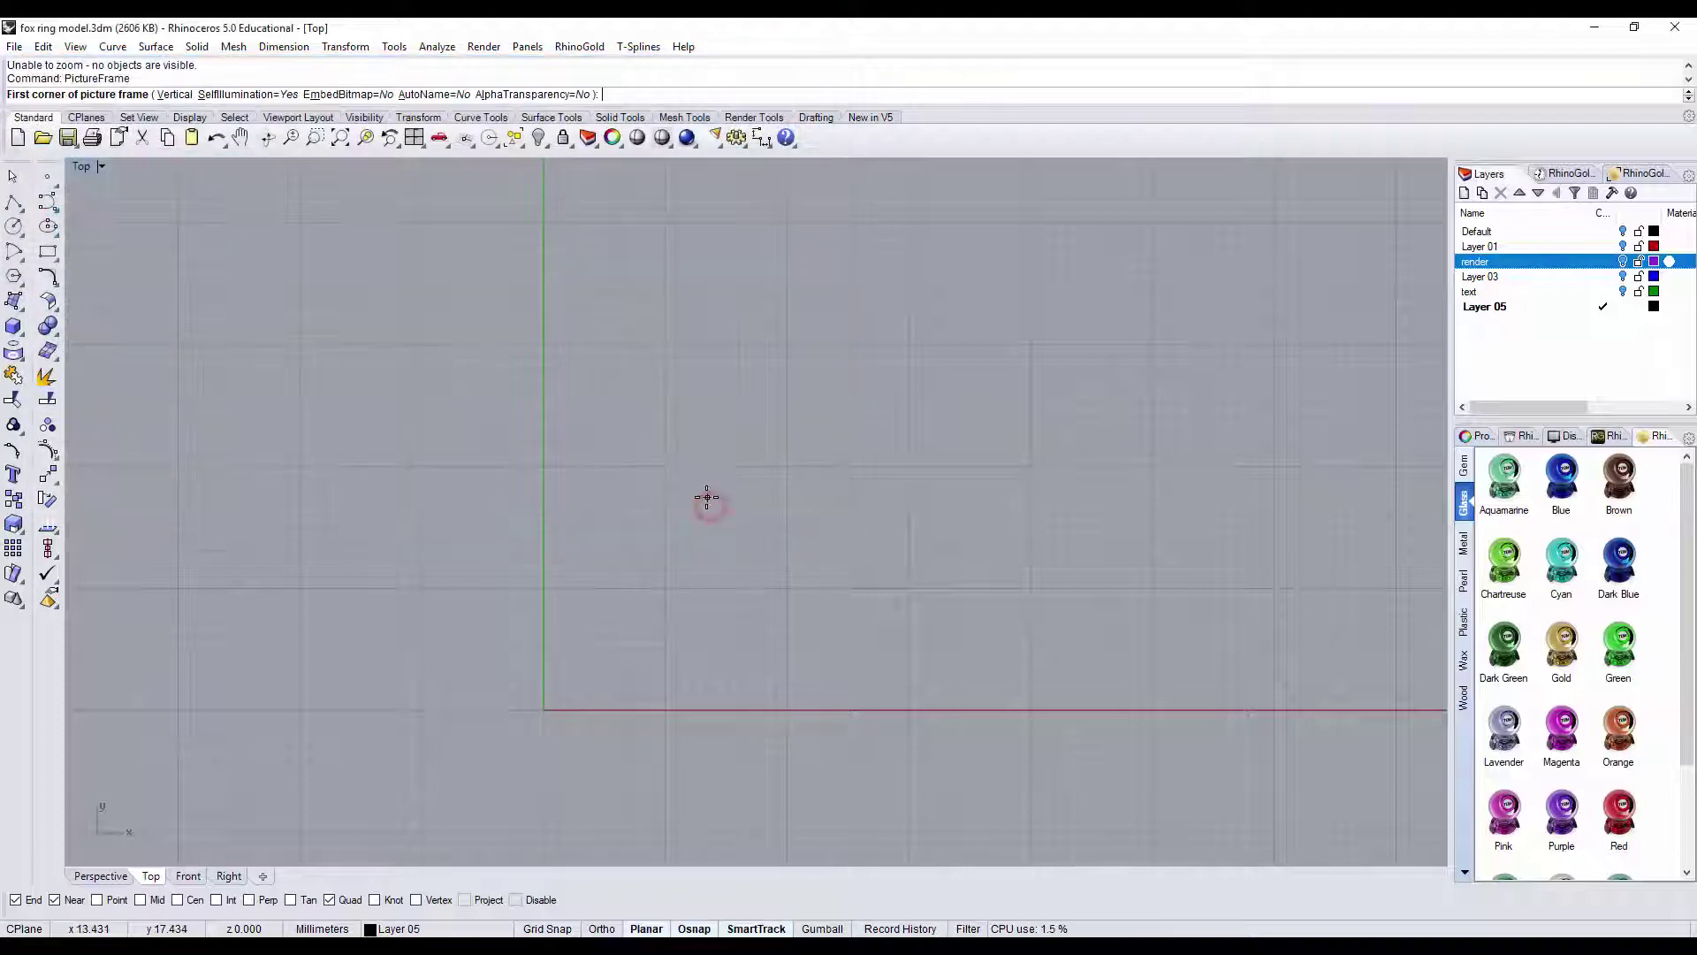
click(739, 477)
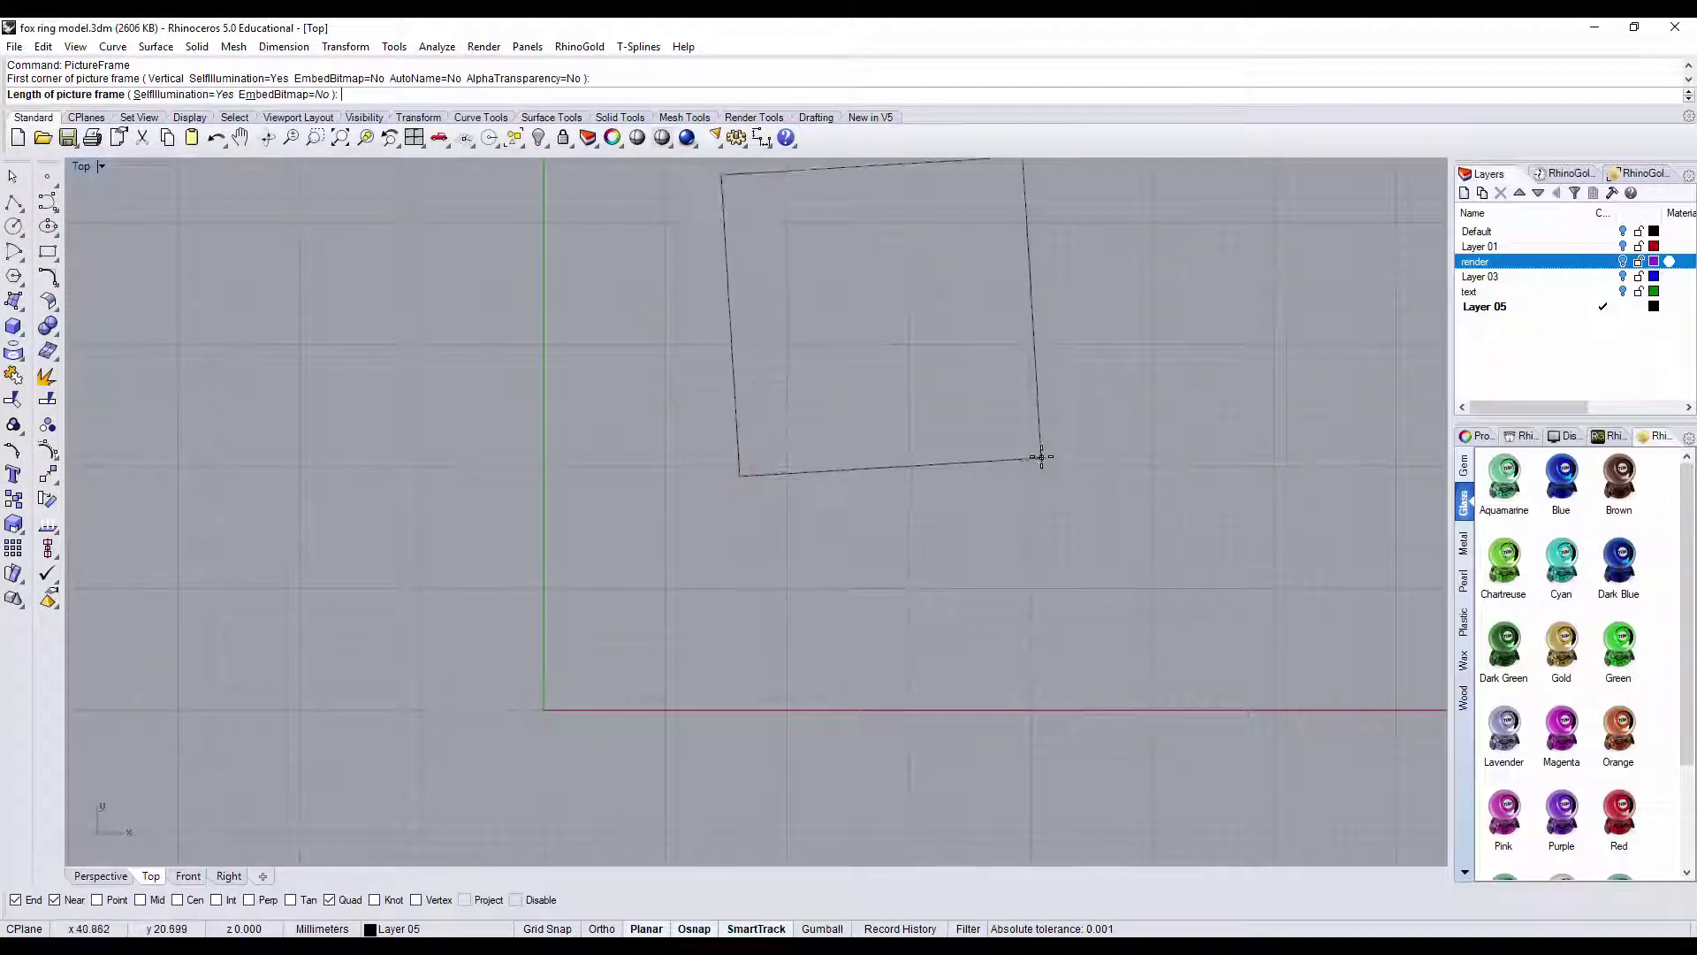
key(F8)
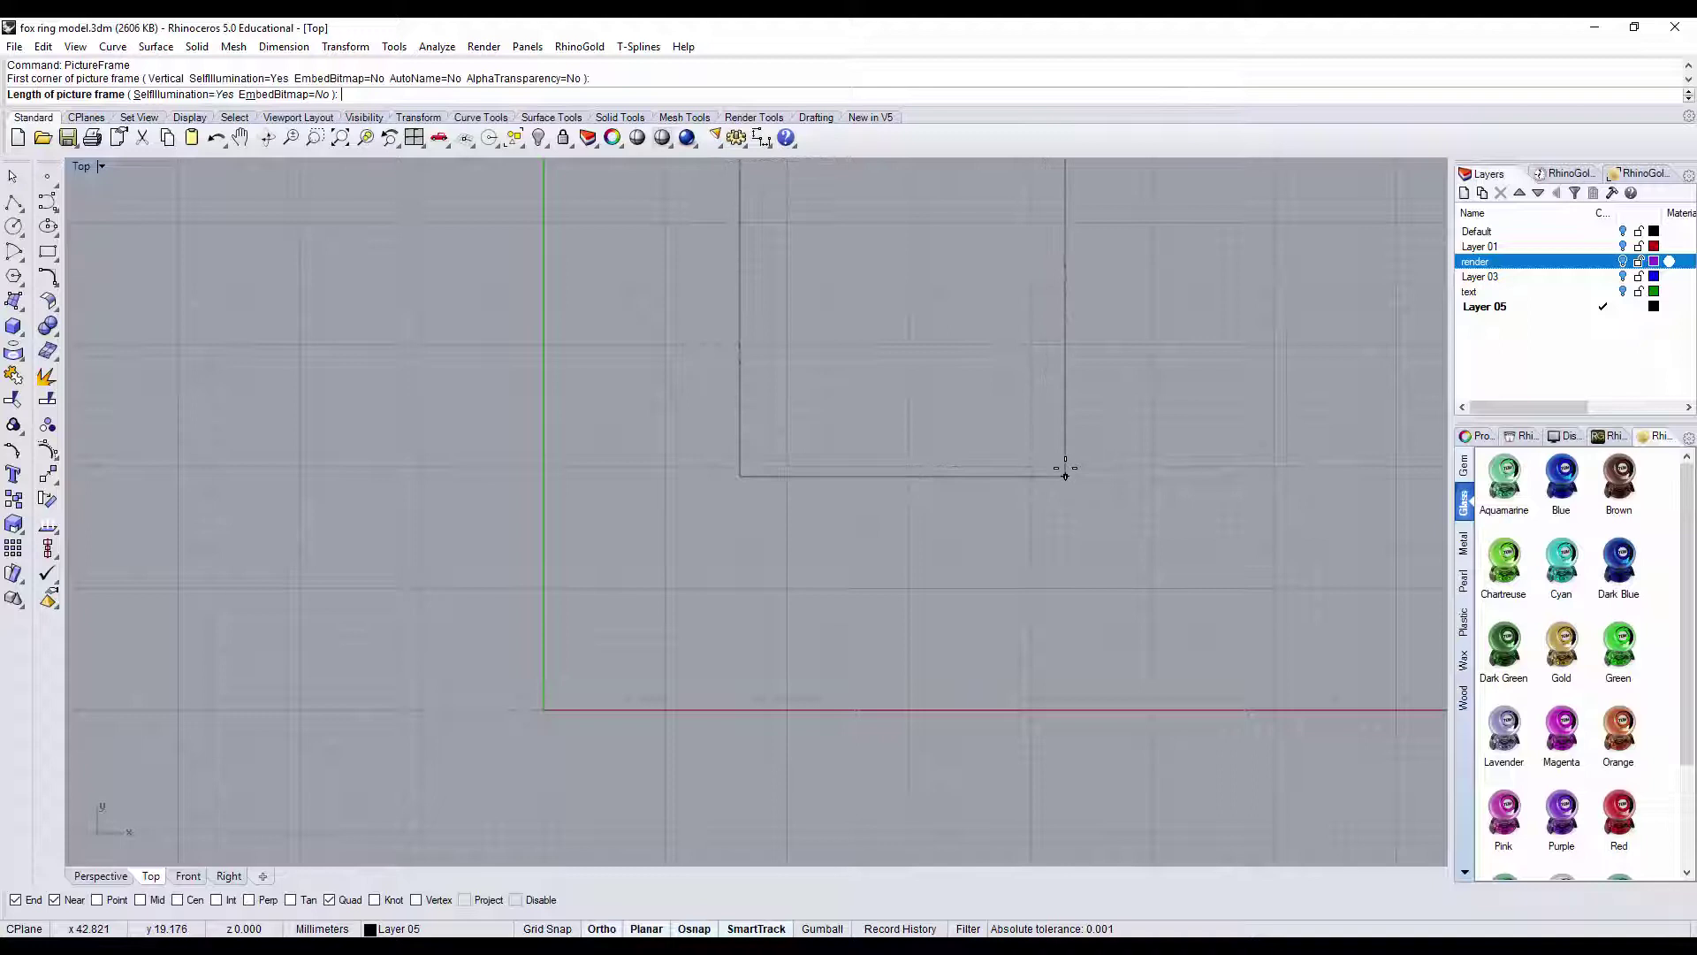
click(1065, 476)
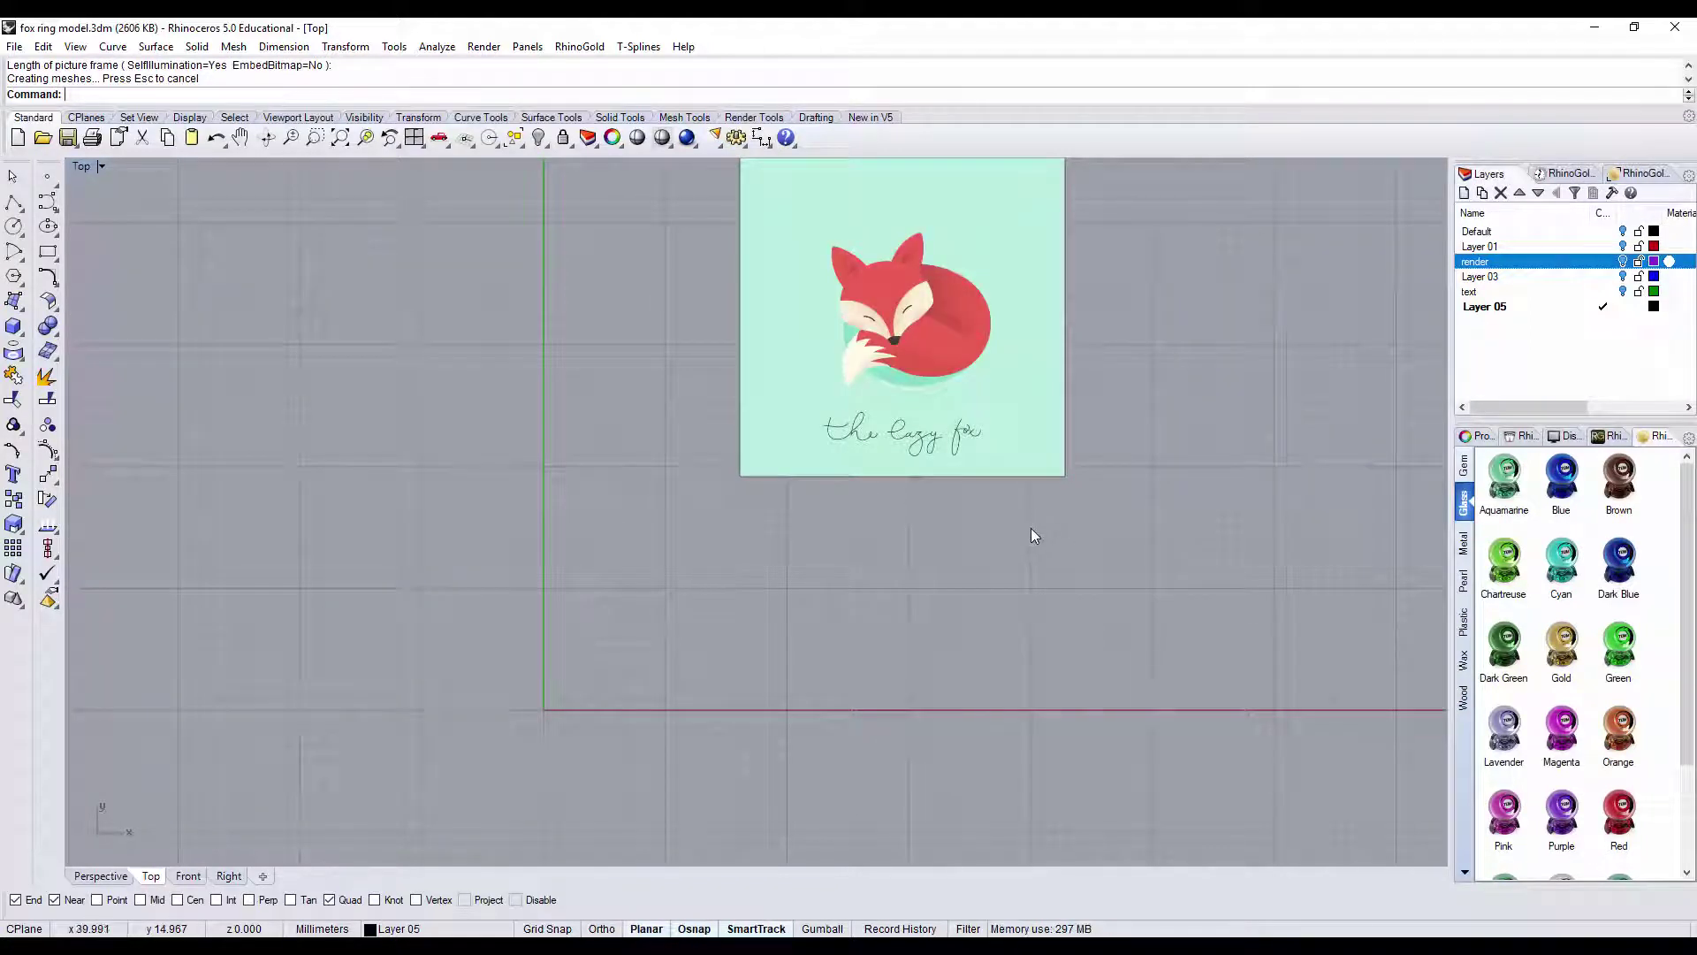
- Lock the fox picture and zoom in on it for tracing
right_drag(1023, 522, 1012, 560)
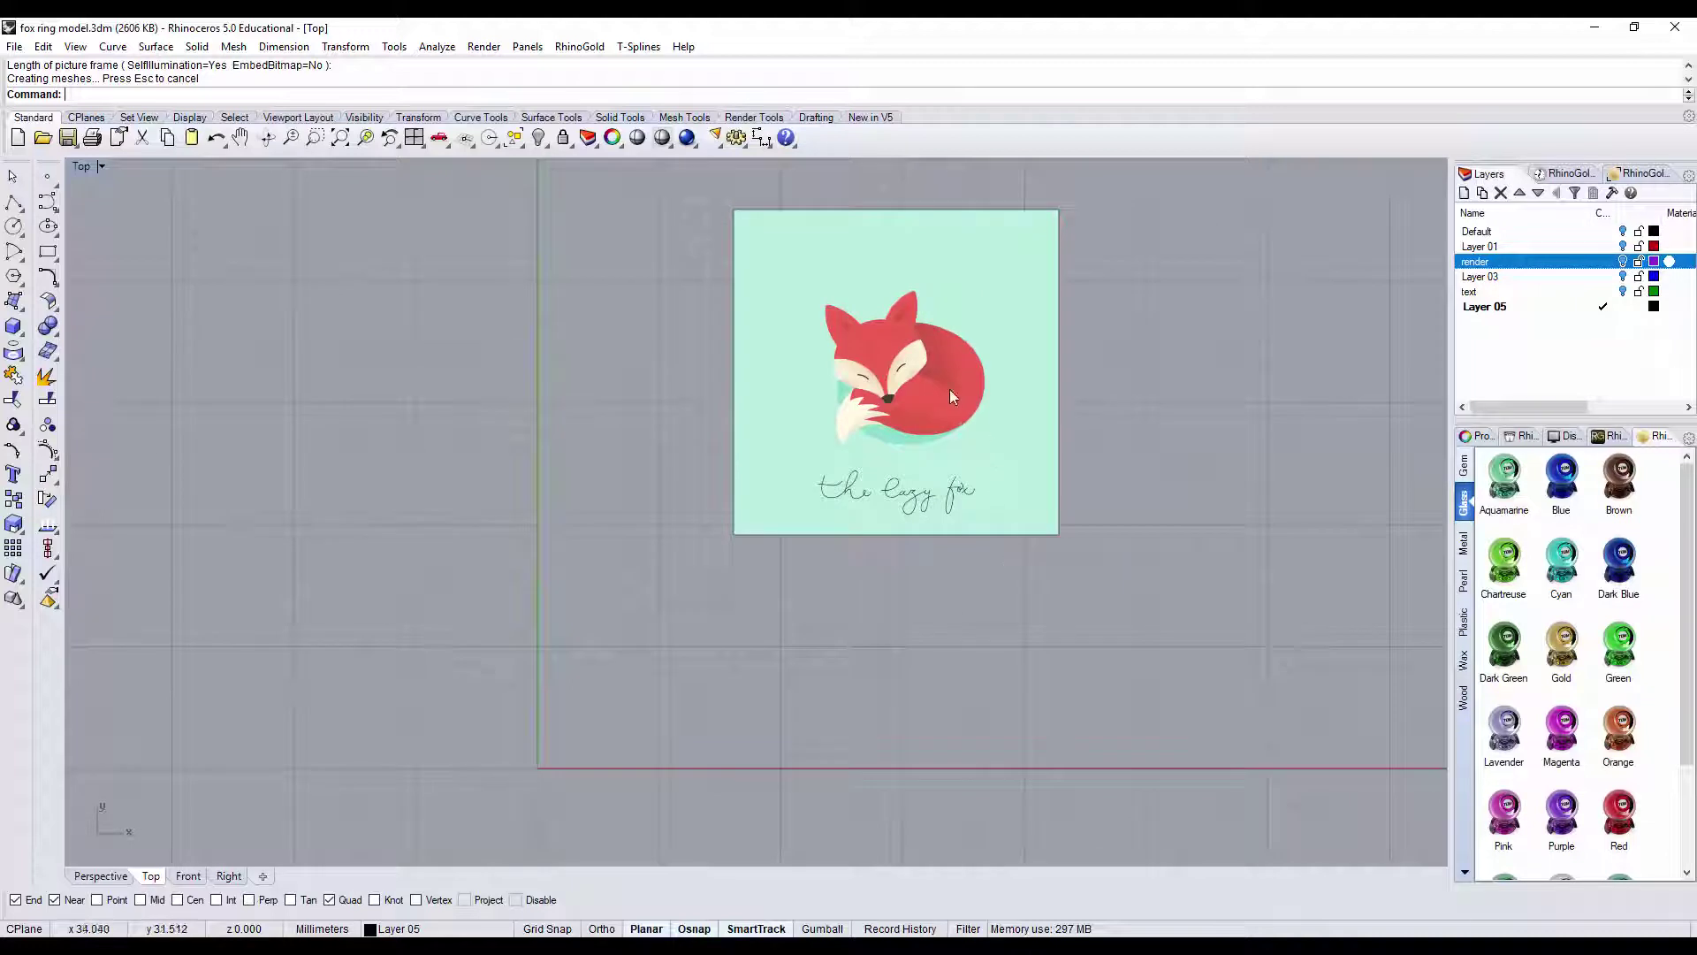
click(925, 422)
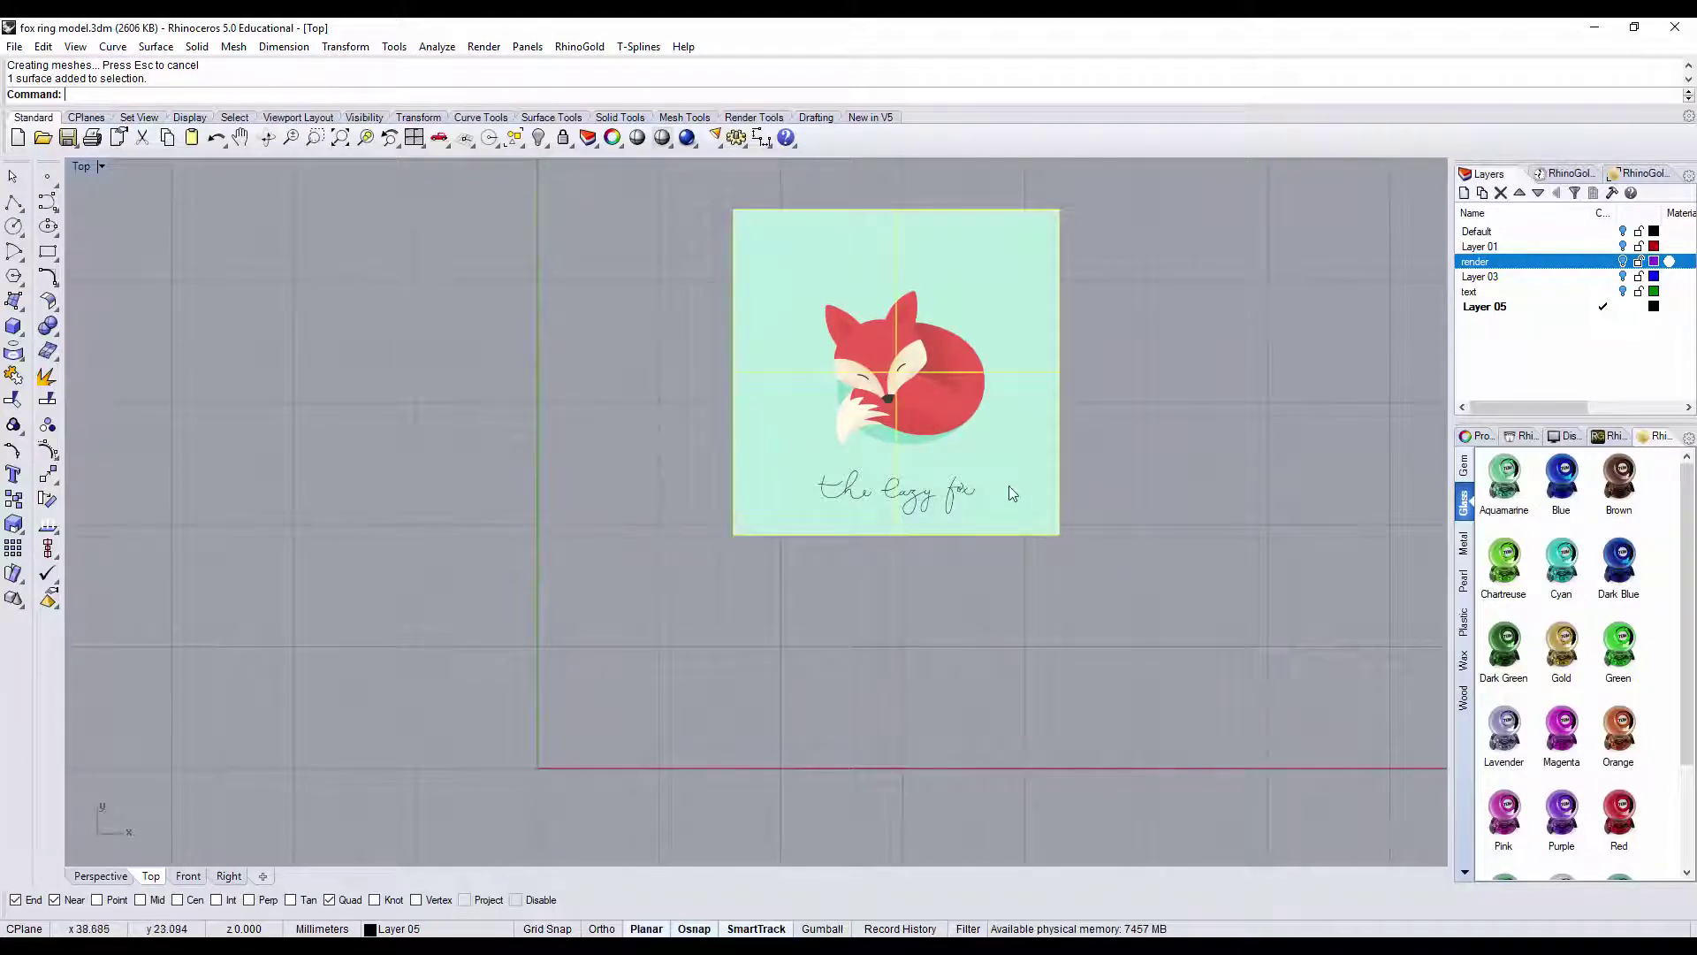
right_drag(939, 455, 983, 405)
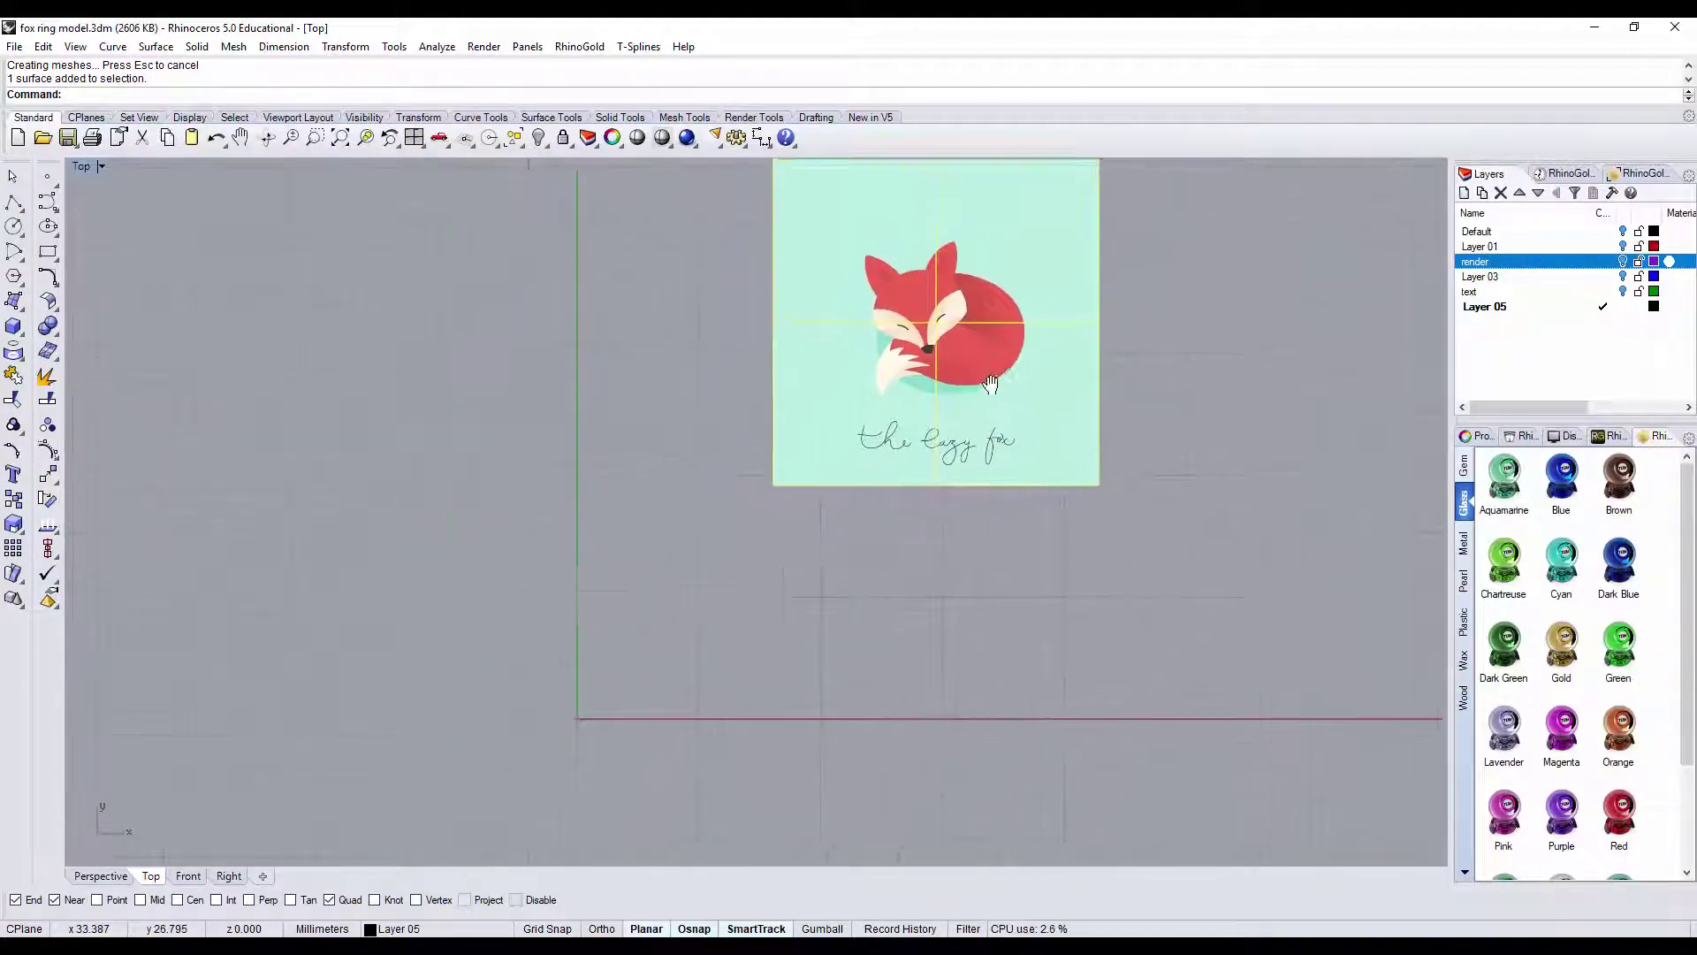
scroll(962, 425, down, 1)
scroll(968, 354, up, 1)
scroll(968, 354, up, 10)
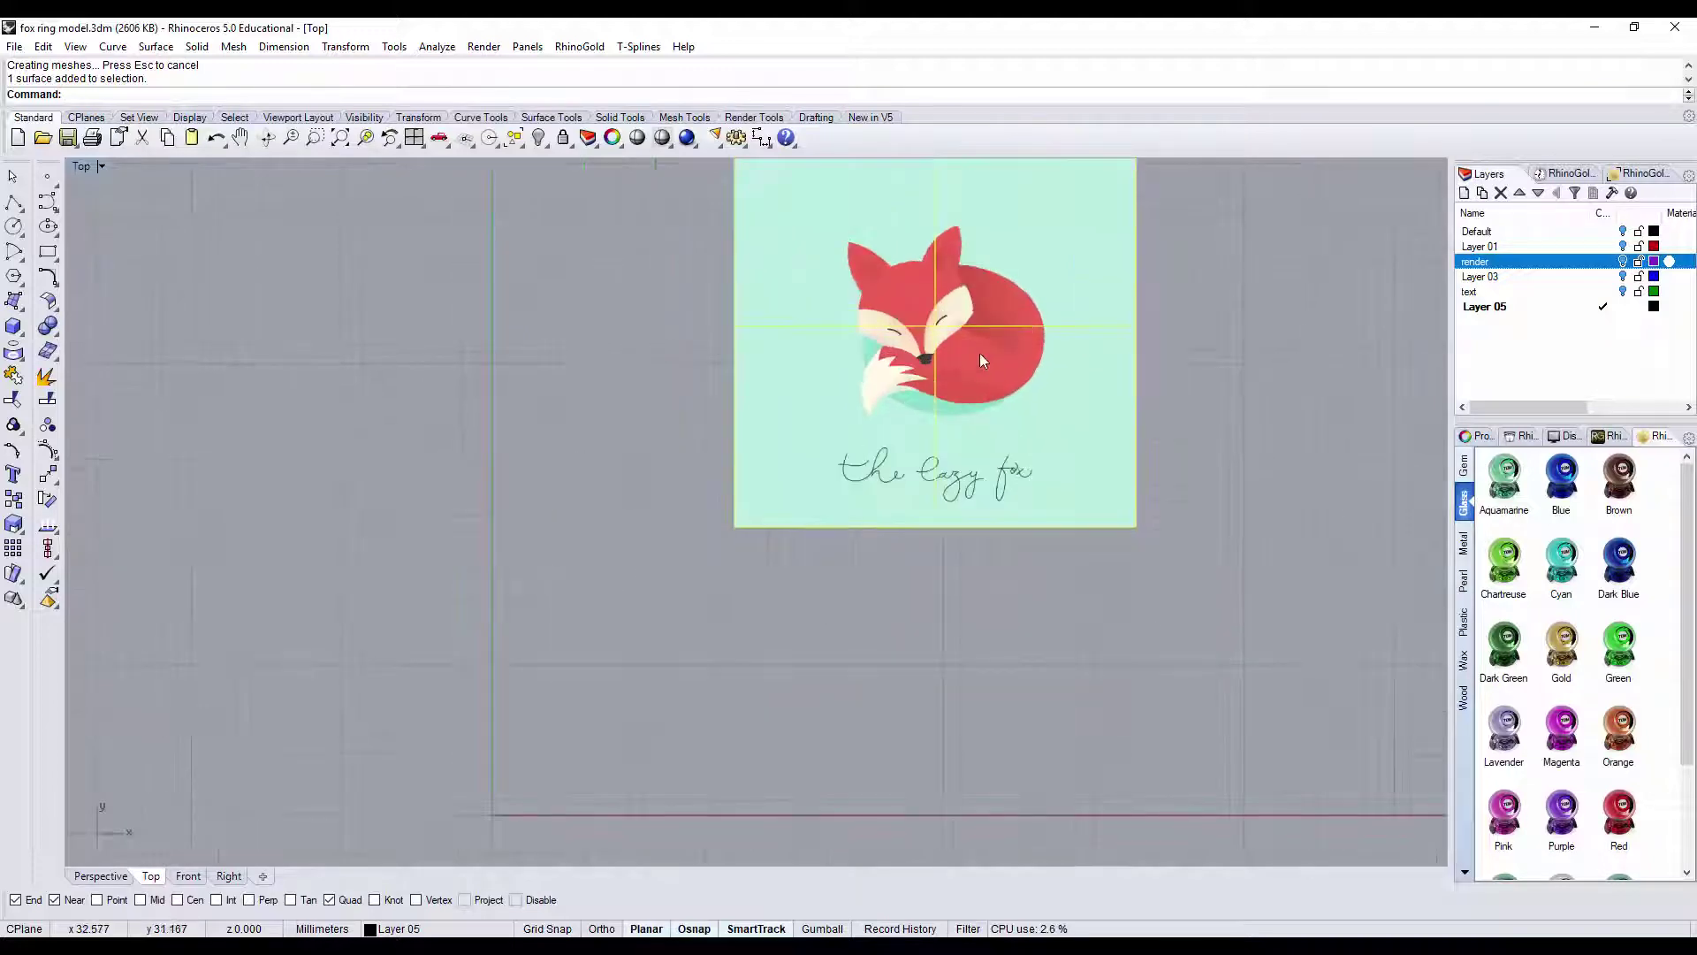
right_drag(926, 497, 926, 577)
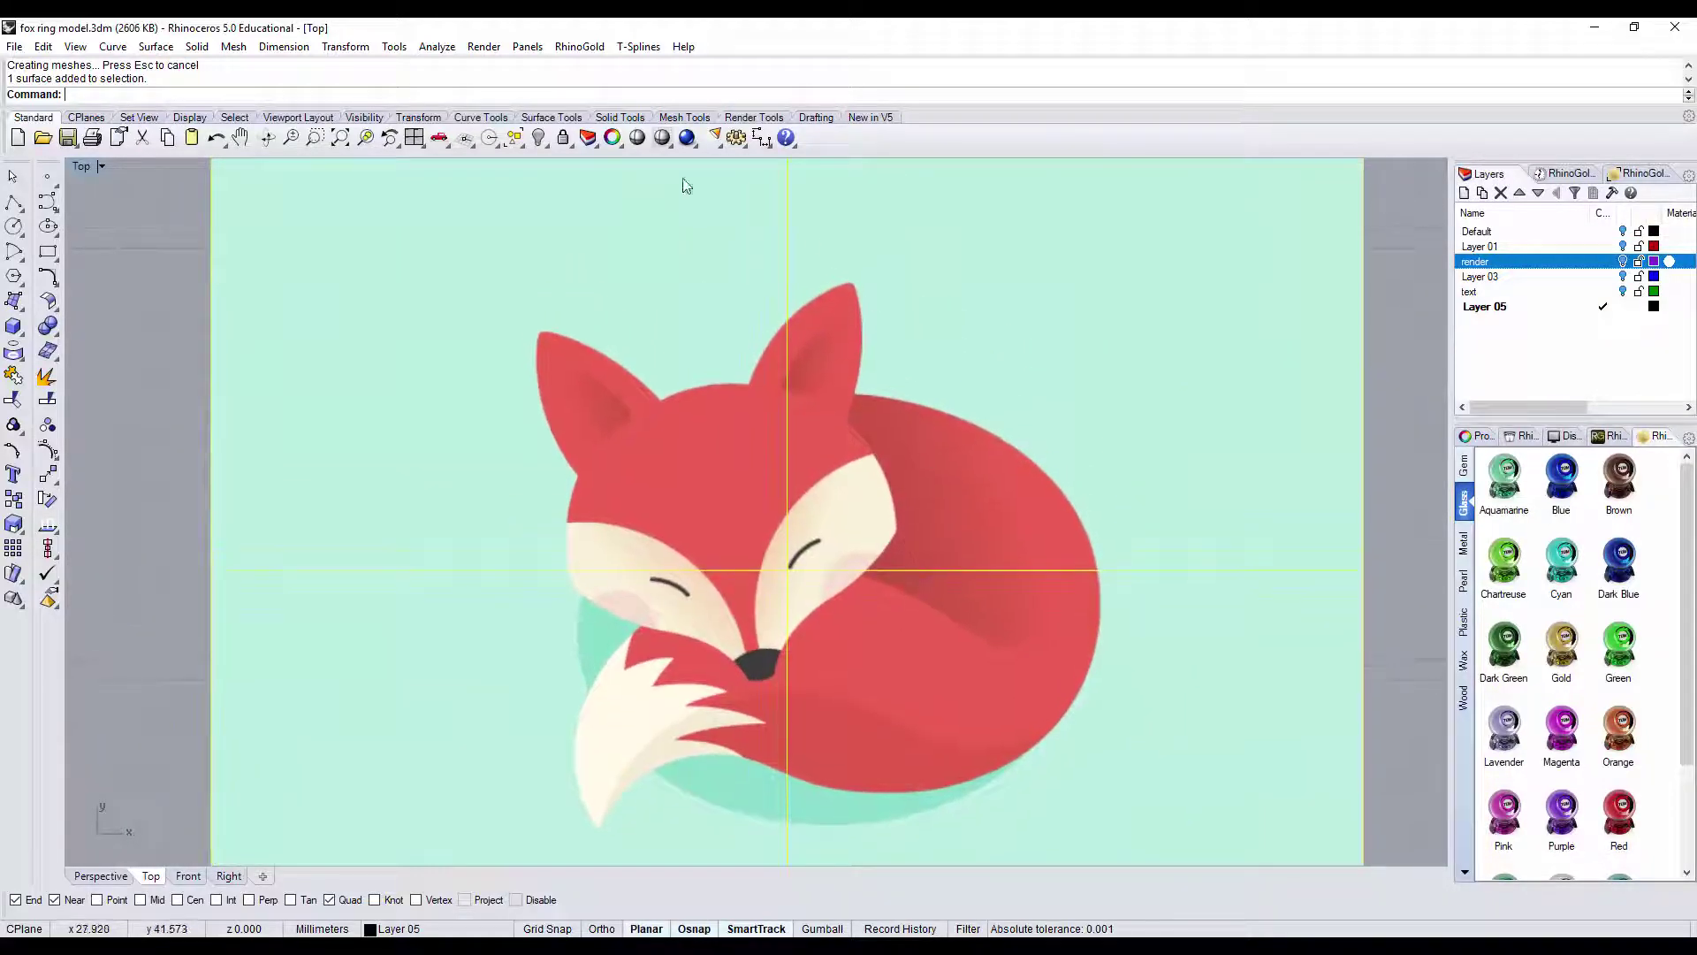
click(563, 137)
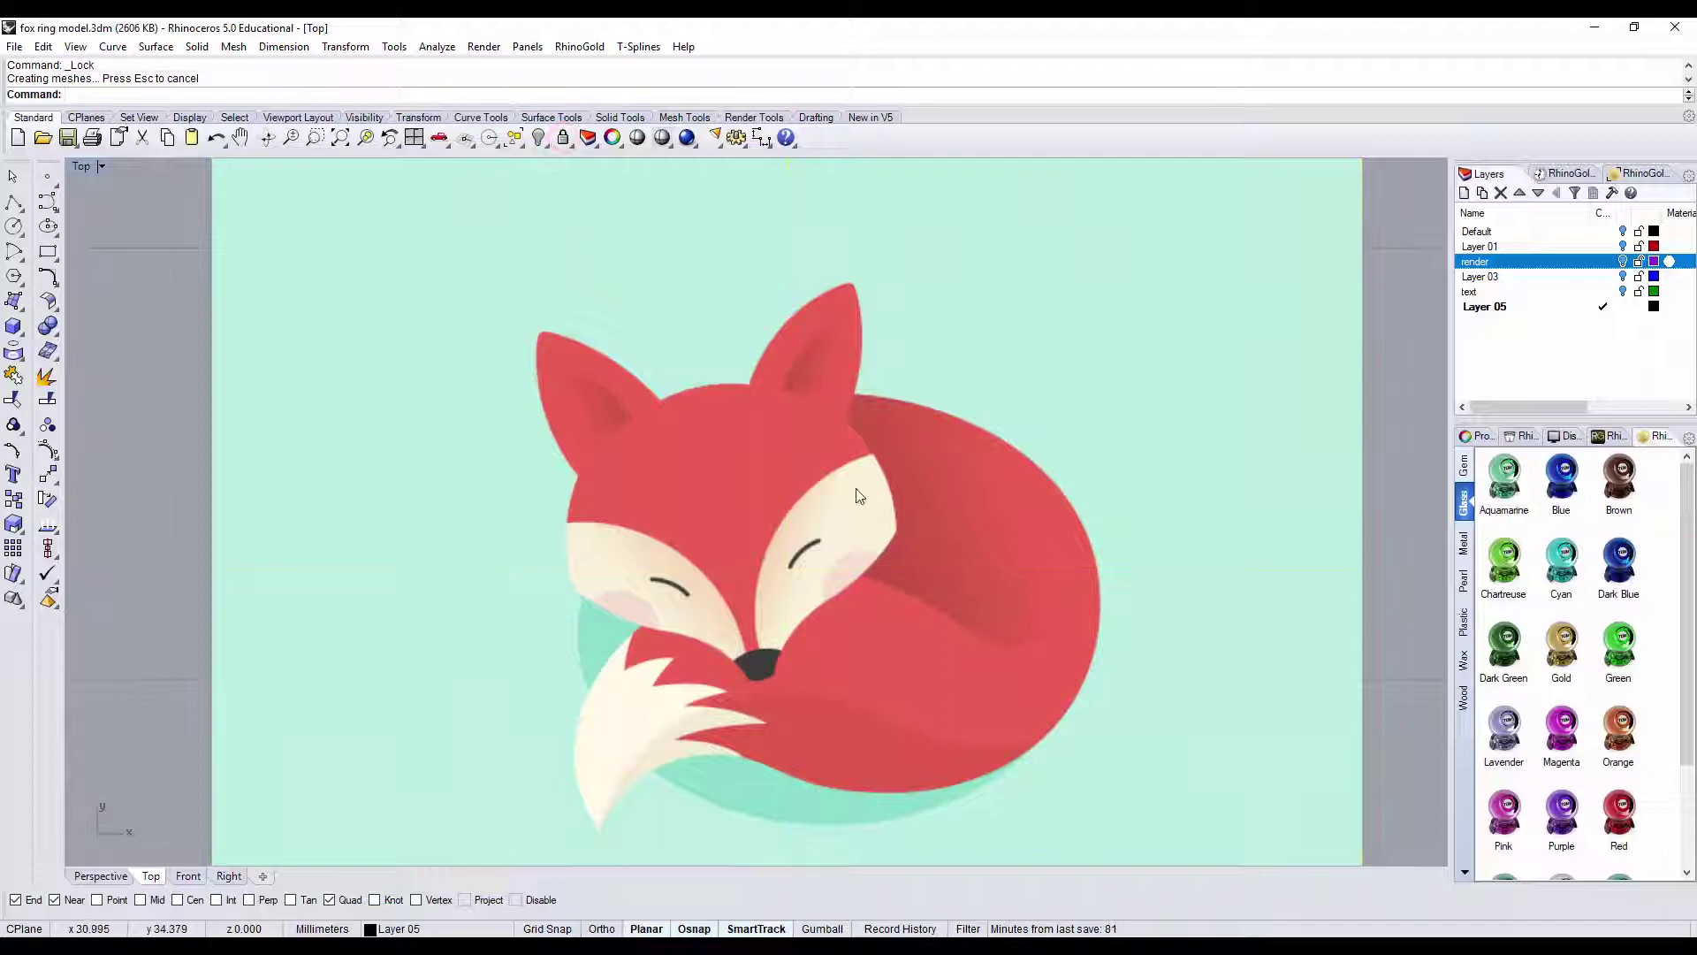
scroll(845, 566, up, 2)
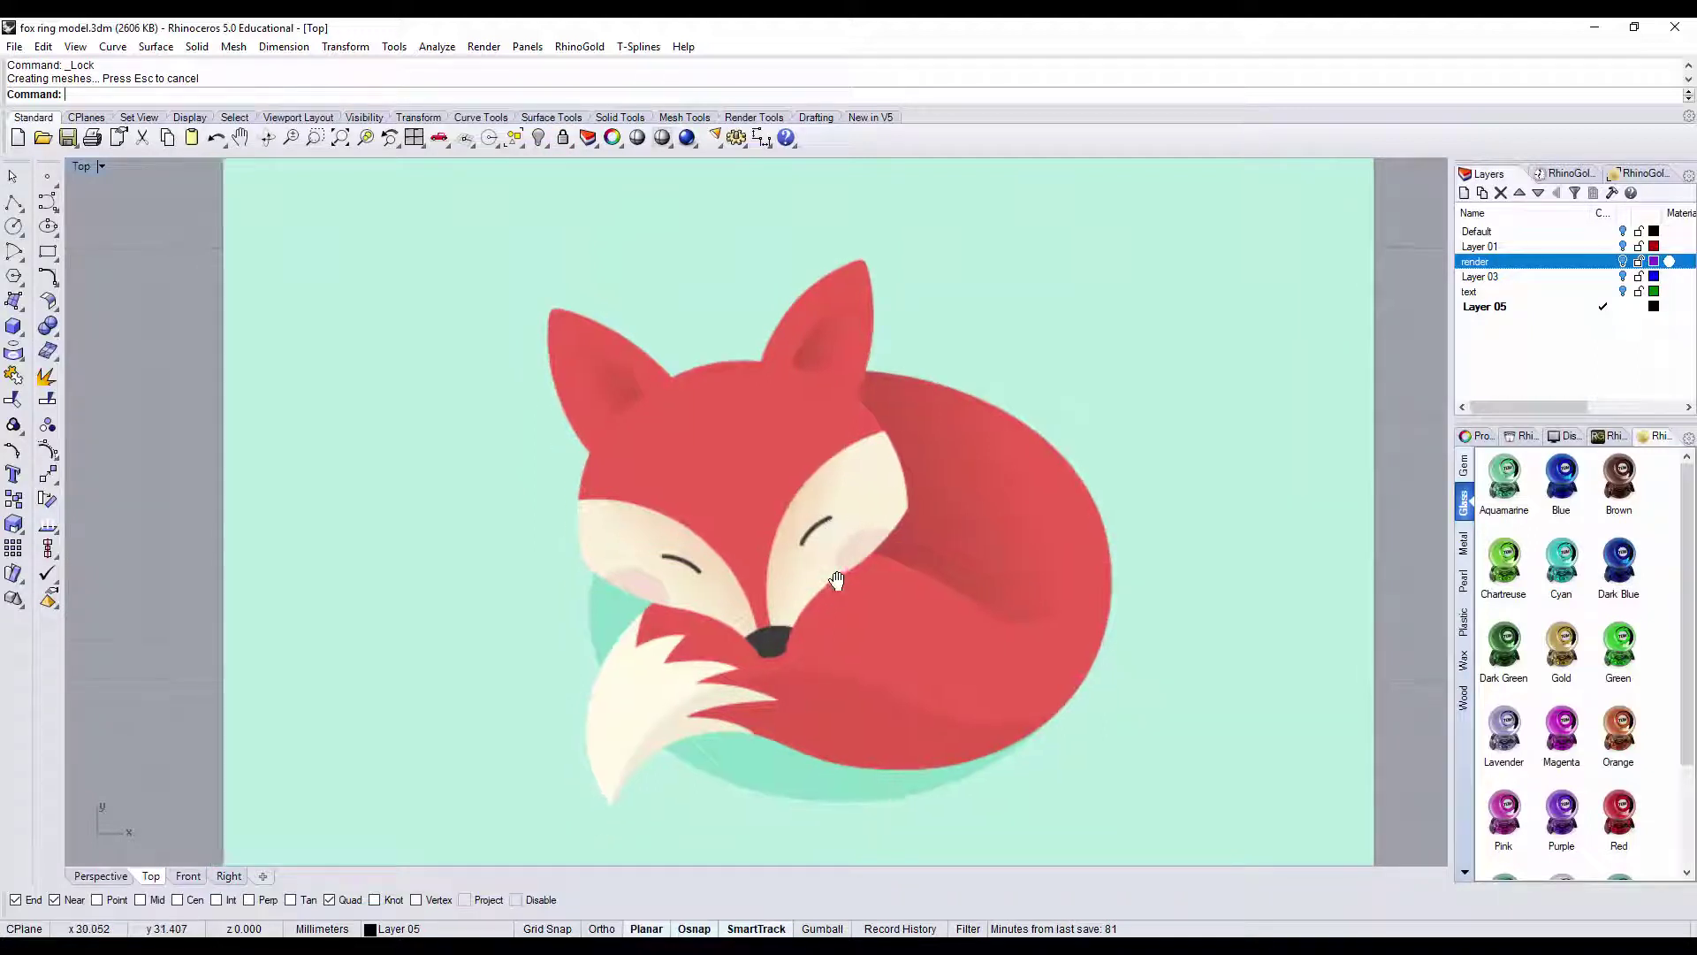
scroll(898, 607, up, 2)
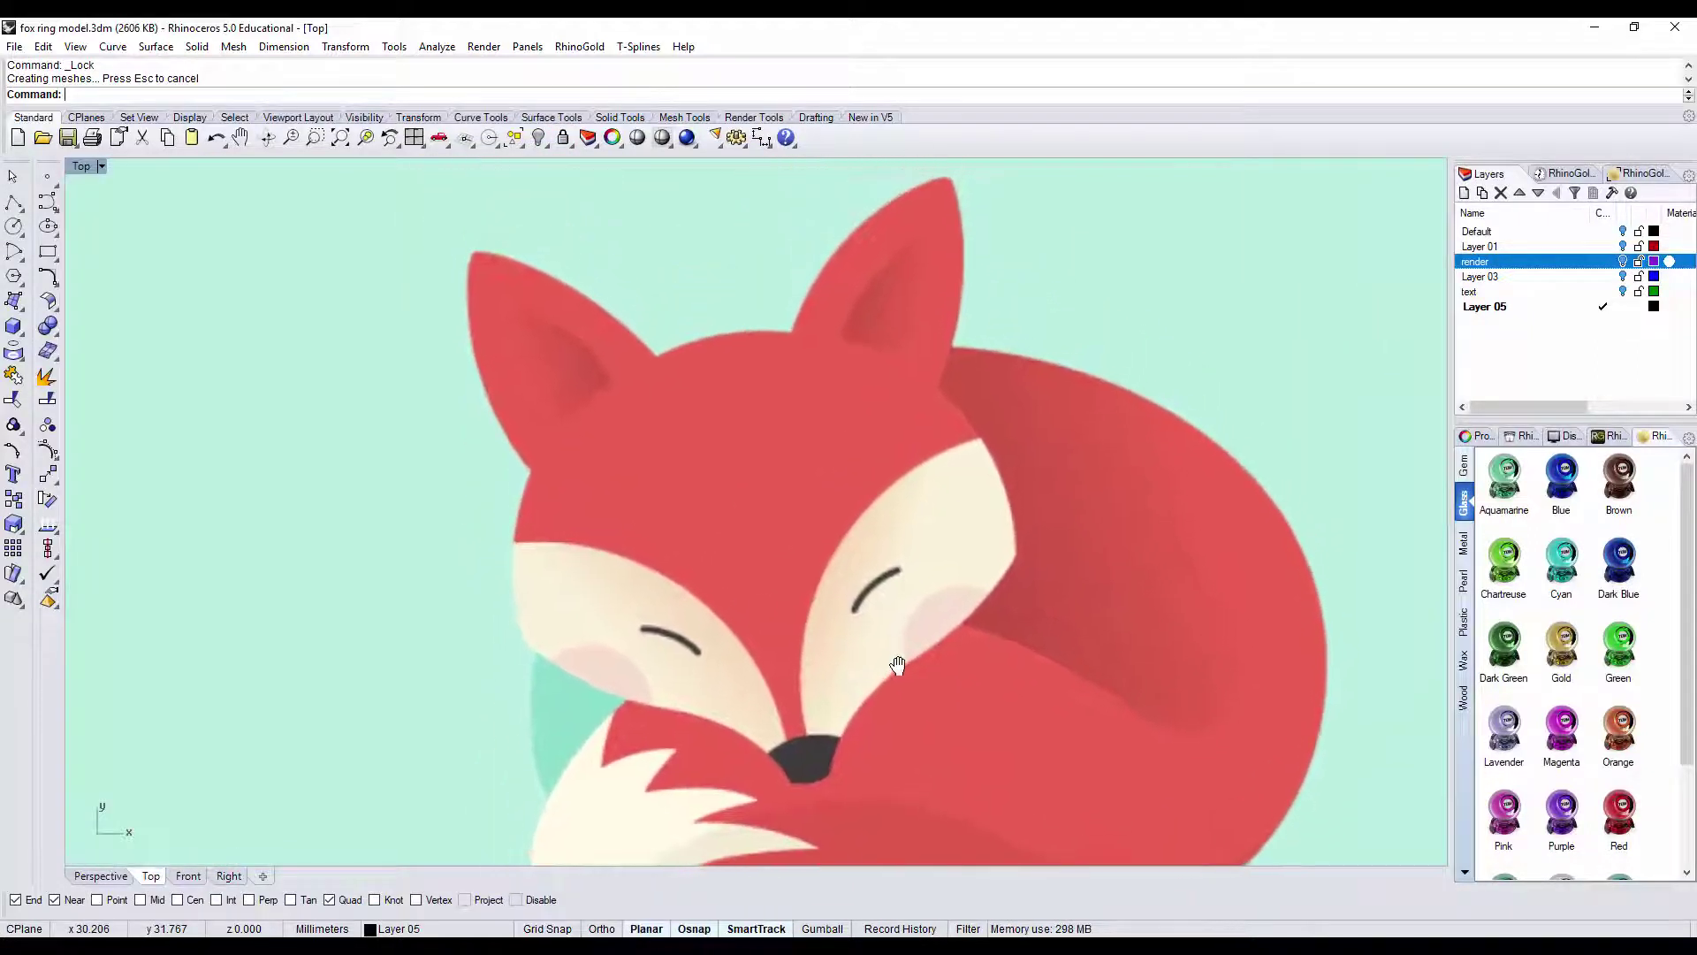
- Start a control-point curve at the fox's left cheek and trace over the crown to the right side
click(49, 203)
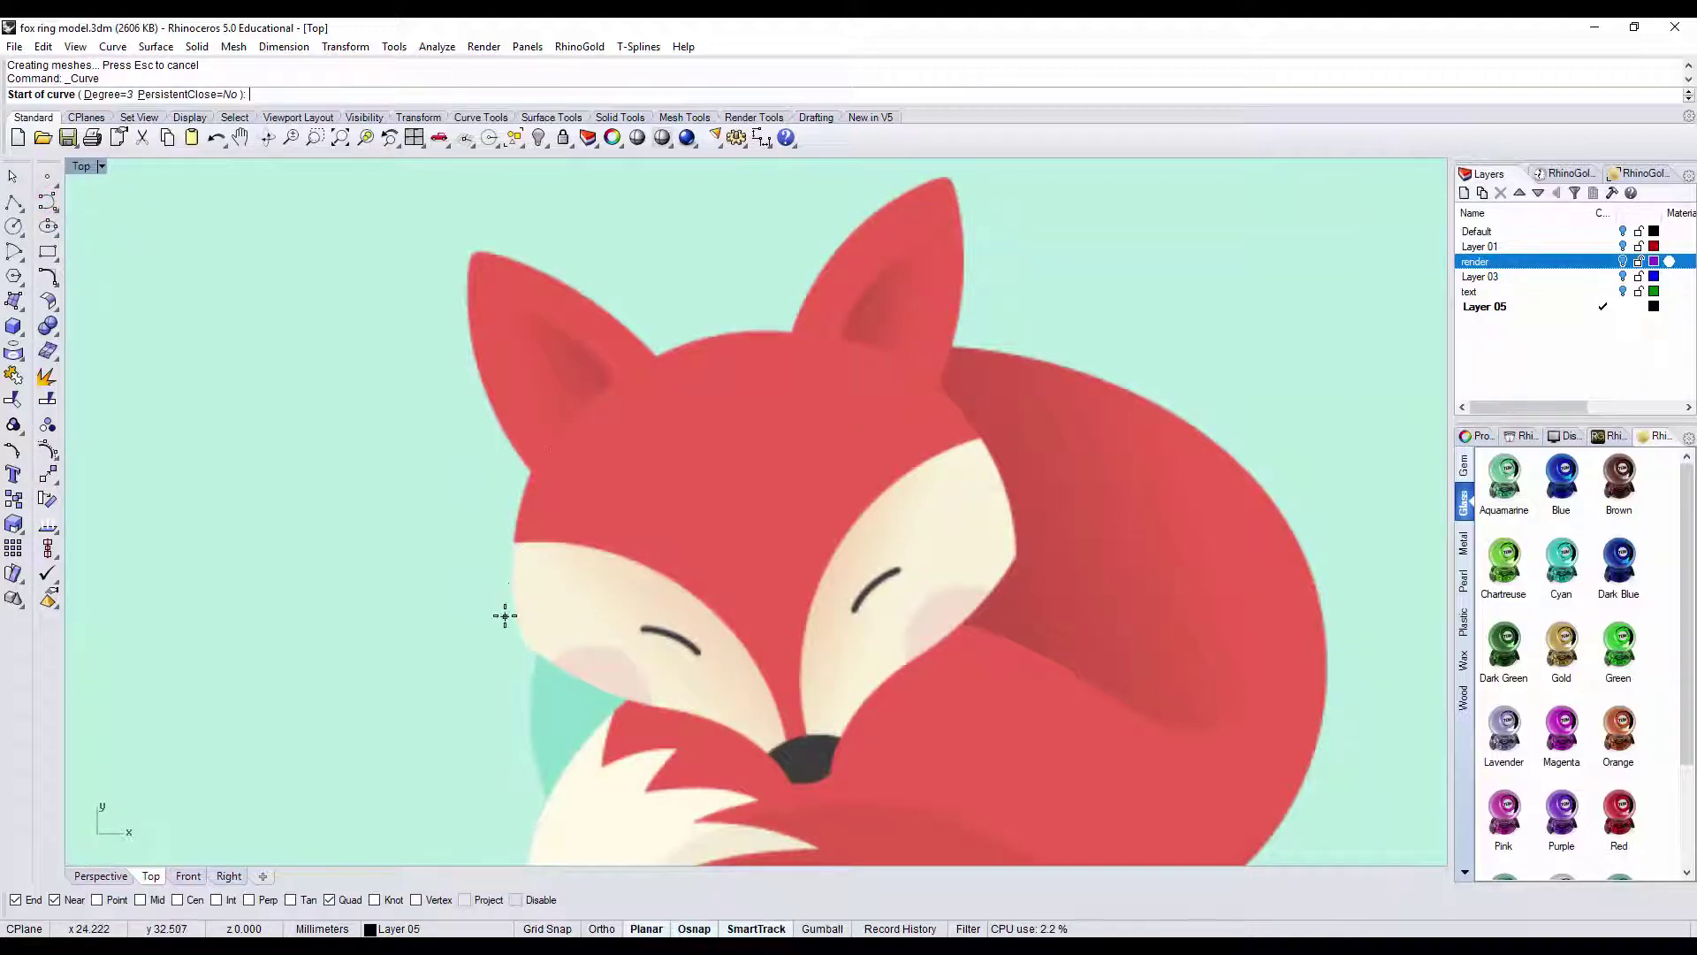
scroll(505, 616, up, 2)
click(519, 593)
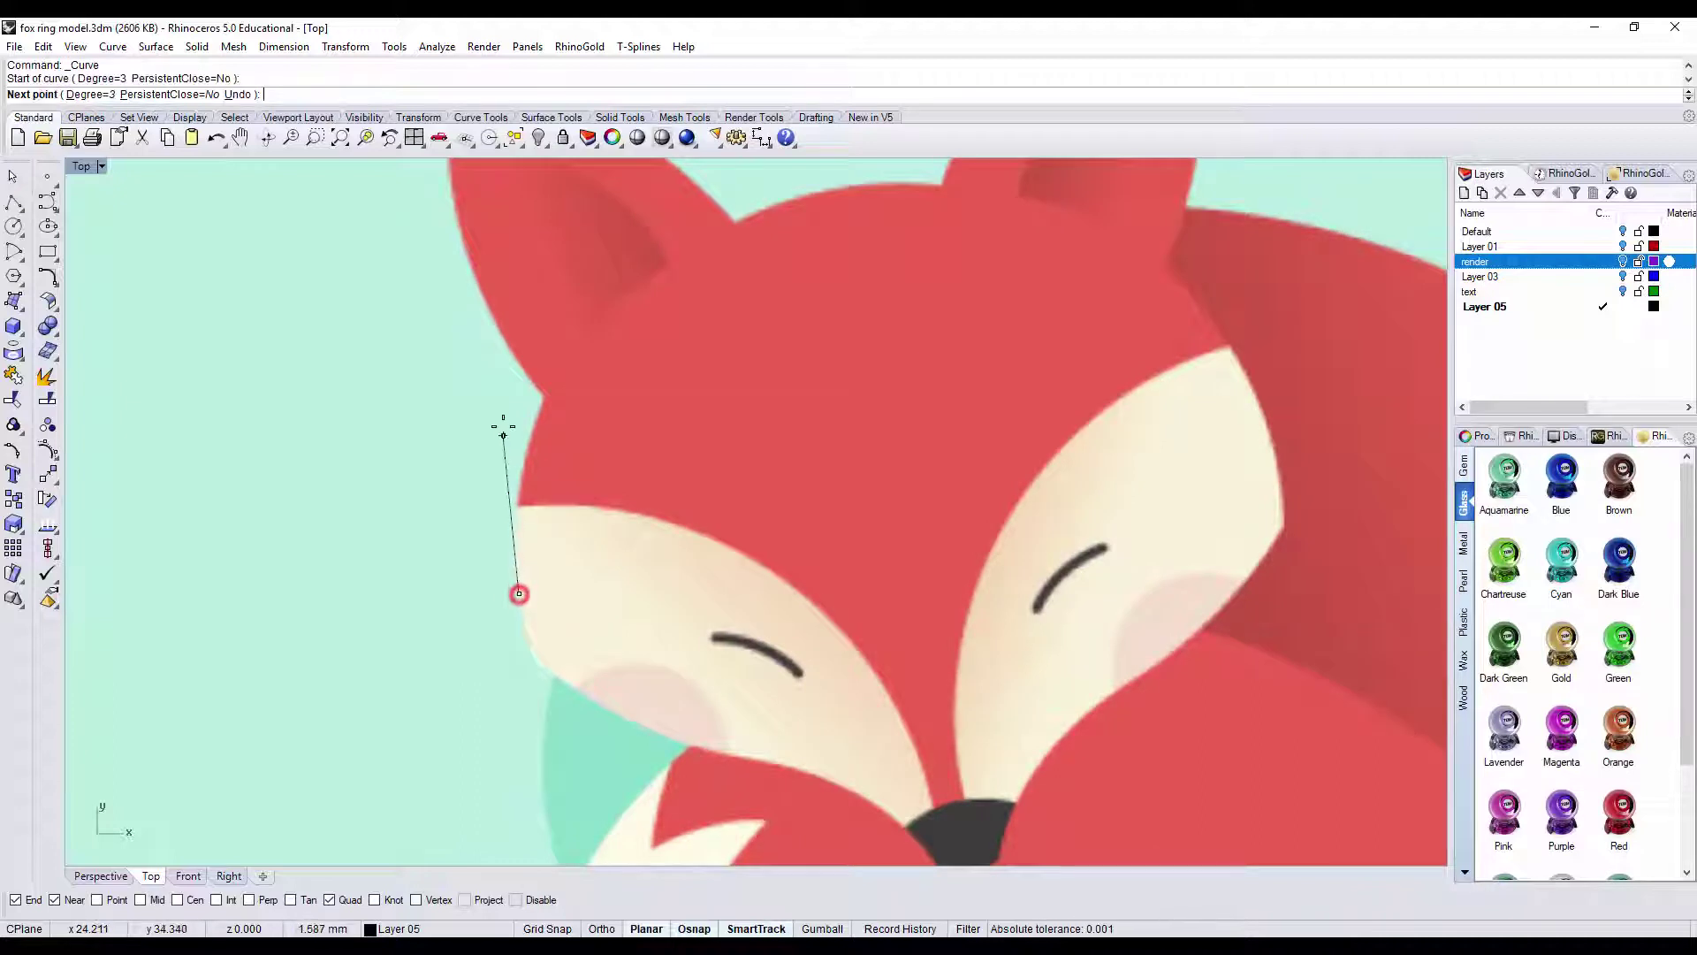
click(503, 427)
click(651, 238)
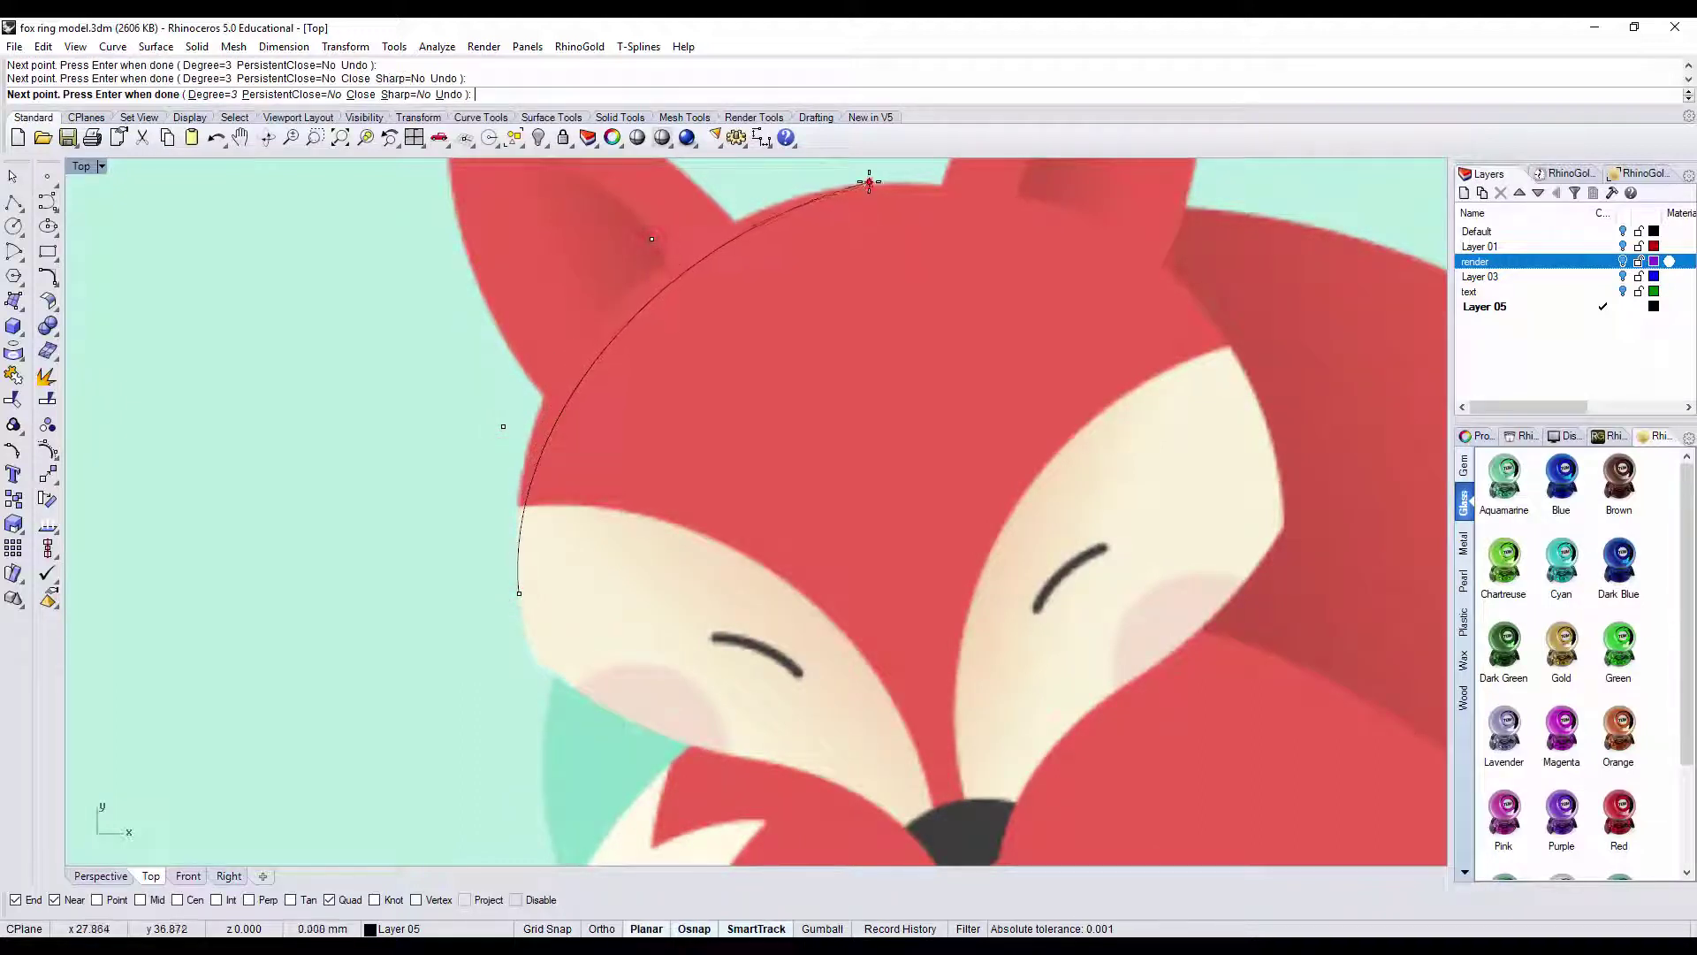
click(869, 181)
click(1044, 188)
click(1191, 288)
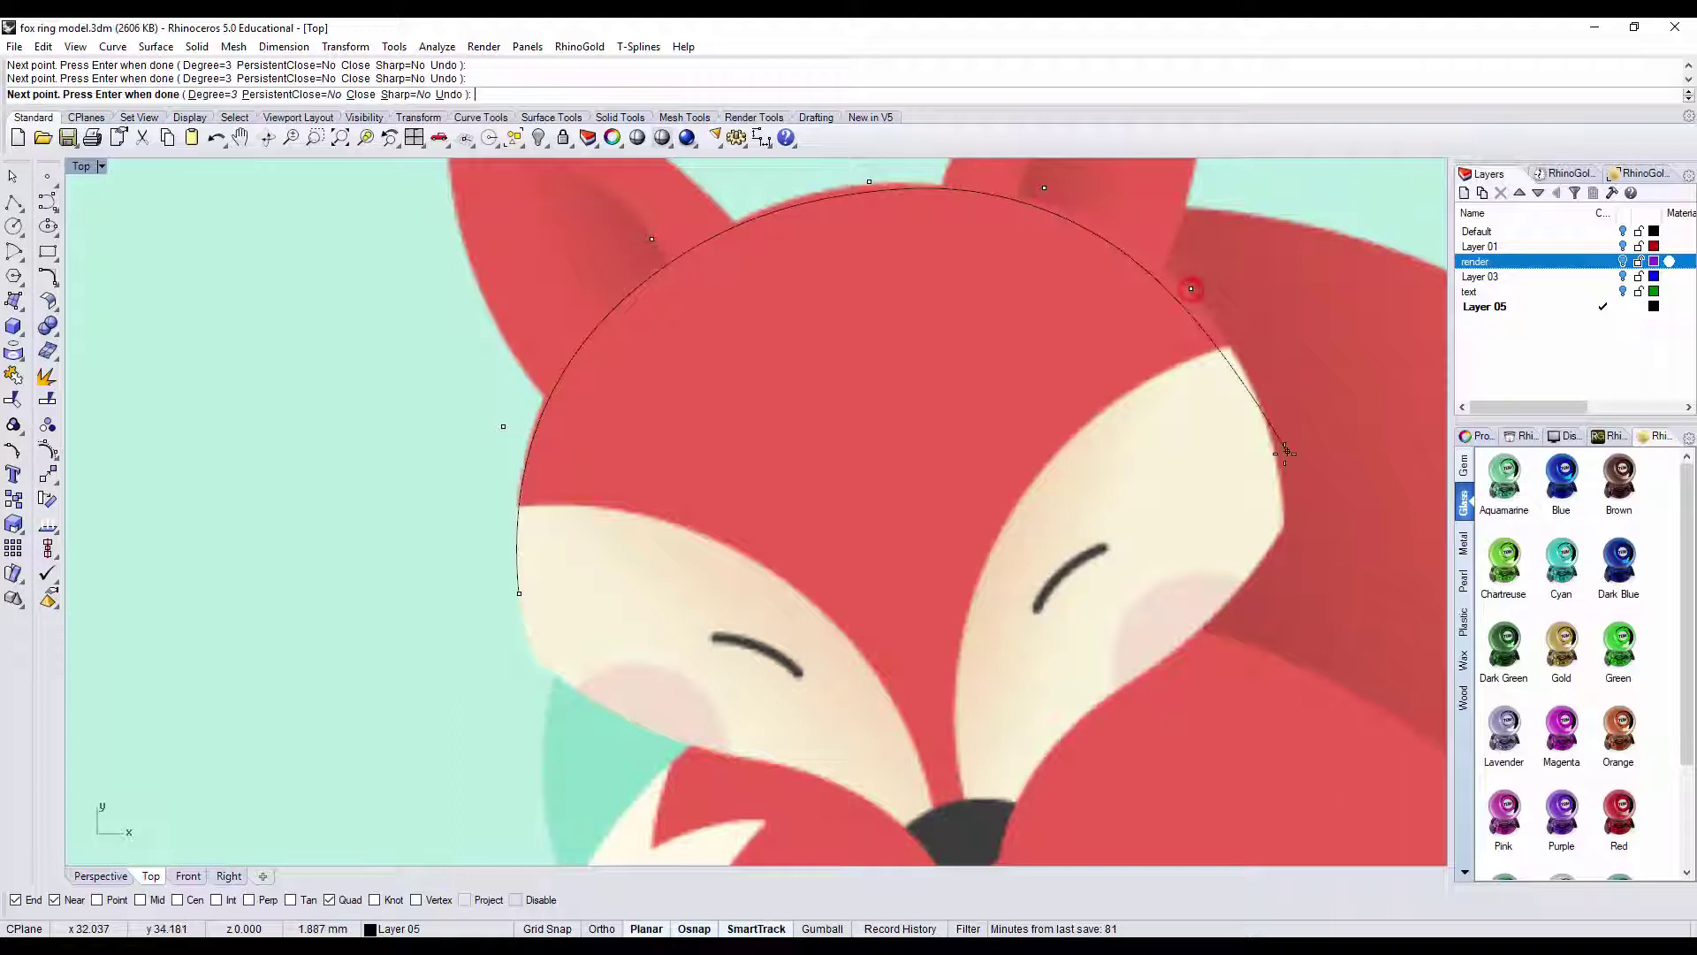
click(1283, 452)
- Continue the curve down the right cheek and along the nose's lower edge
click(1287, 497)
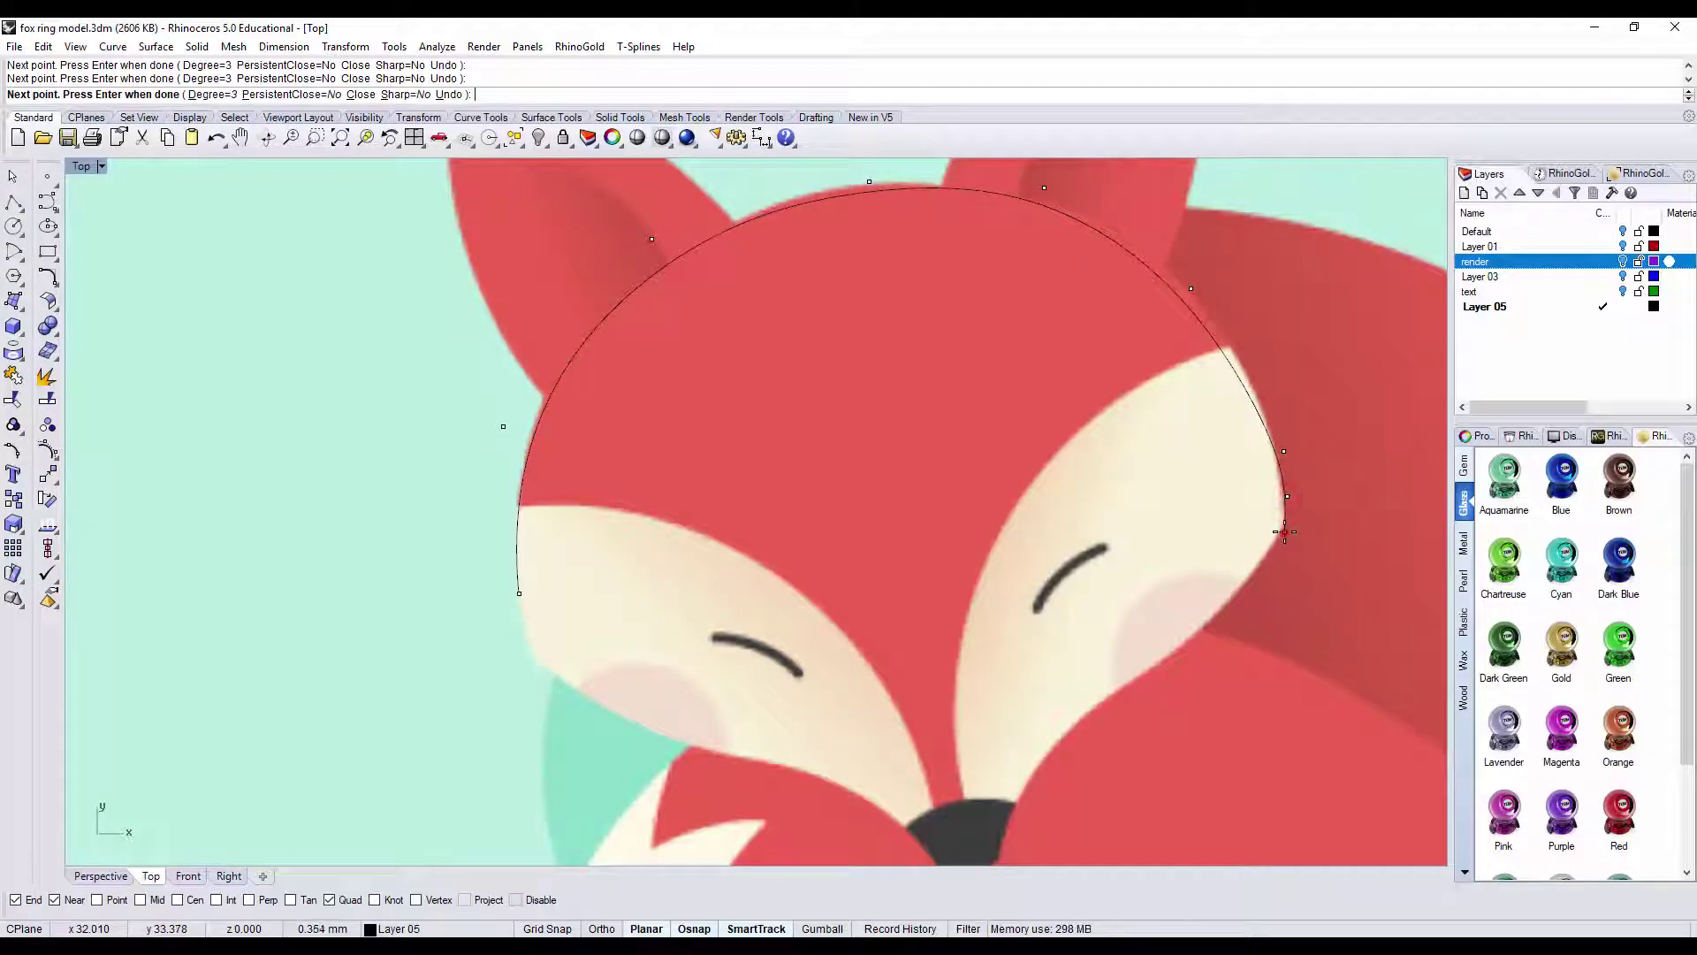
click(1284, 531)
click(1259, 563)
click(1173, 668)
click(1070, 714)
right_drag(1044, 715, 1023, 560)
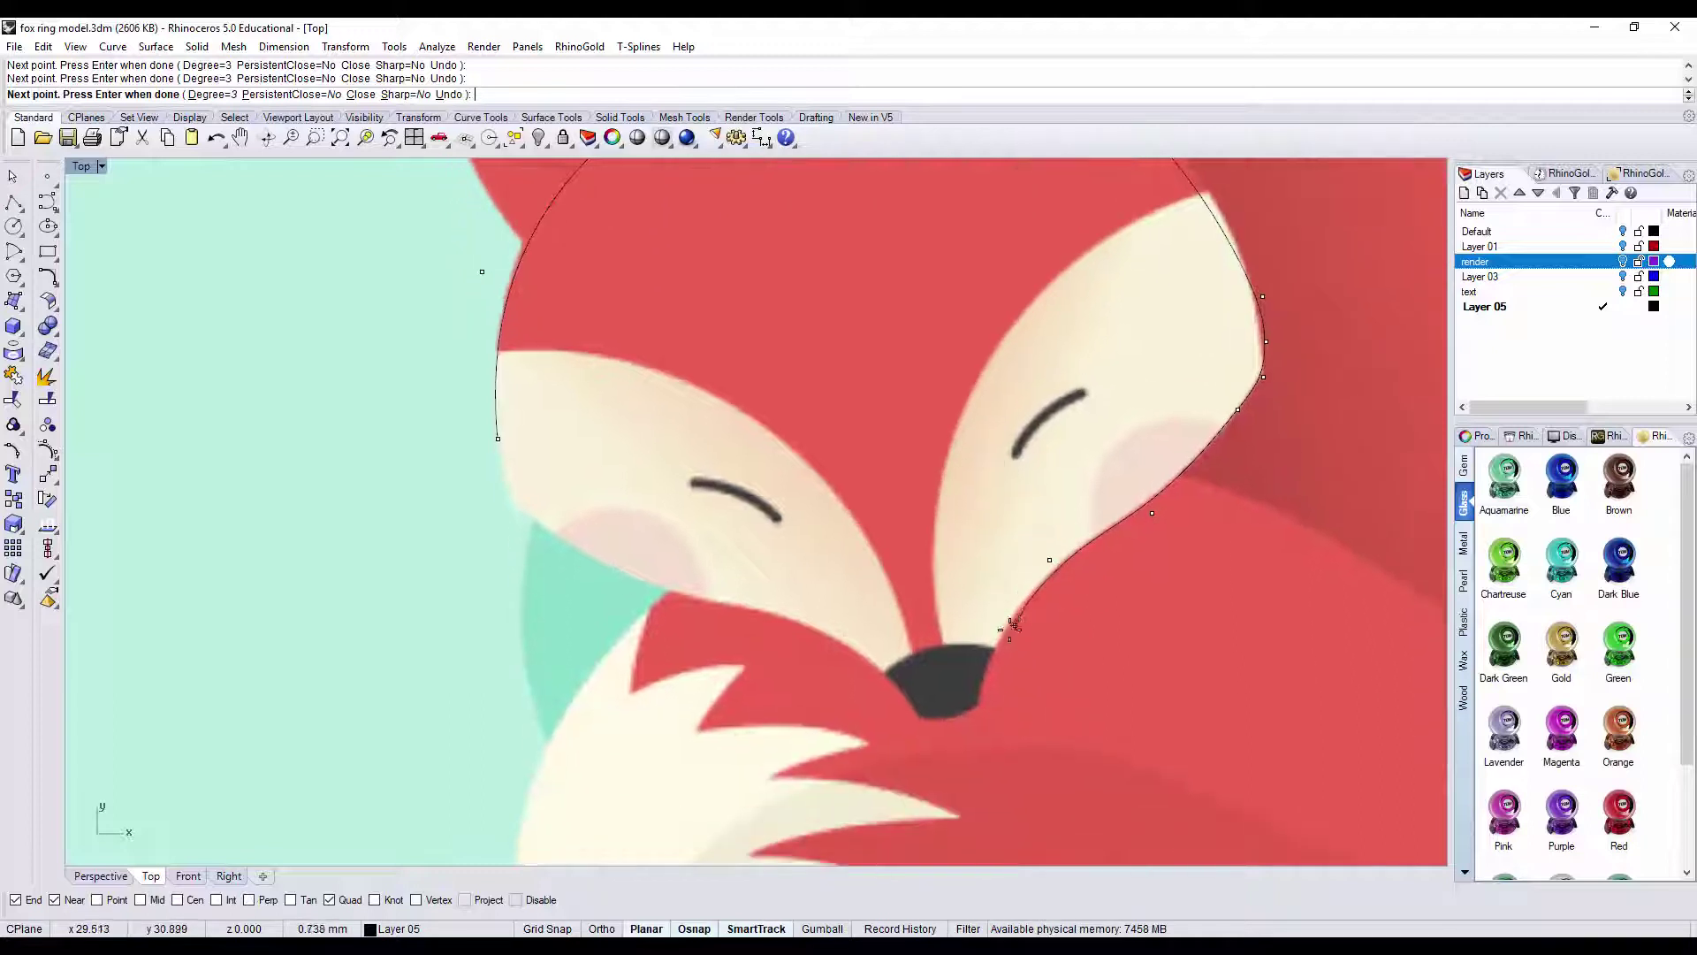
click(997, 640)
scroll(978, 701, up, 3)
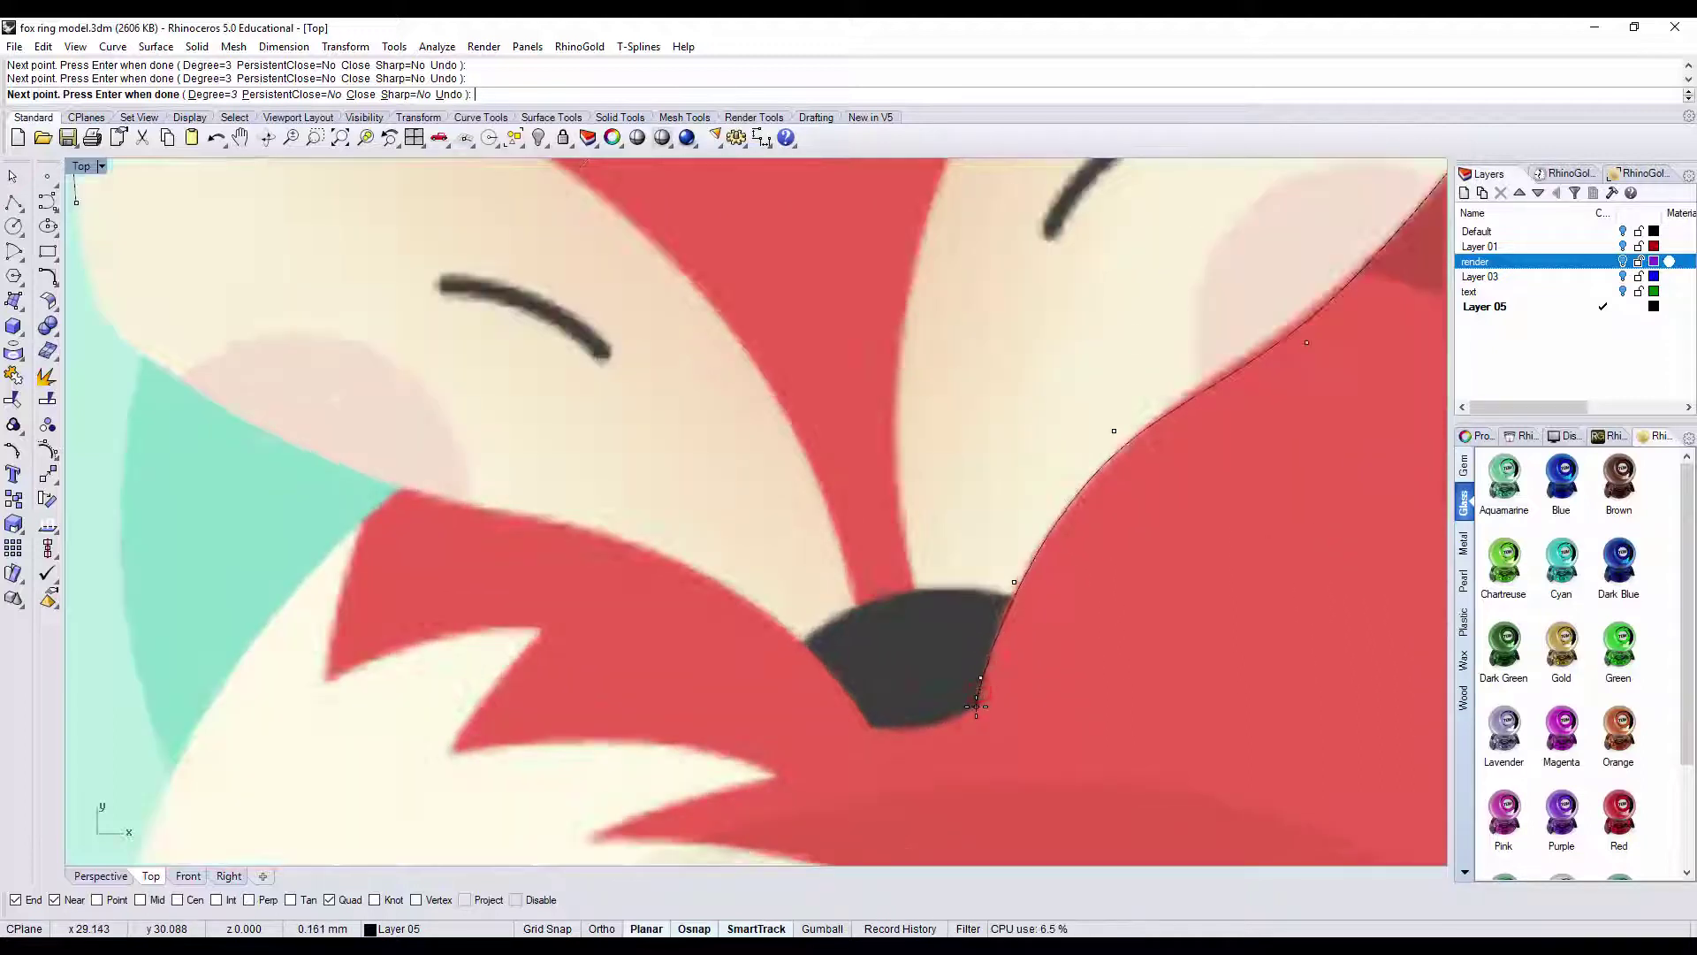
click(978, 691)
click(979, 706)
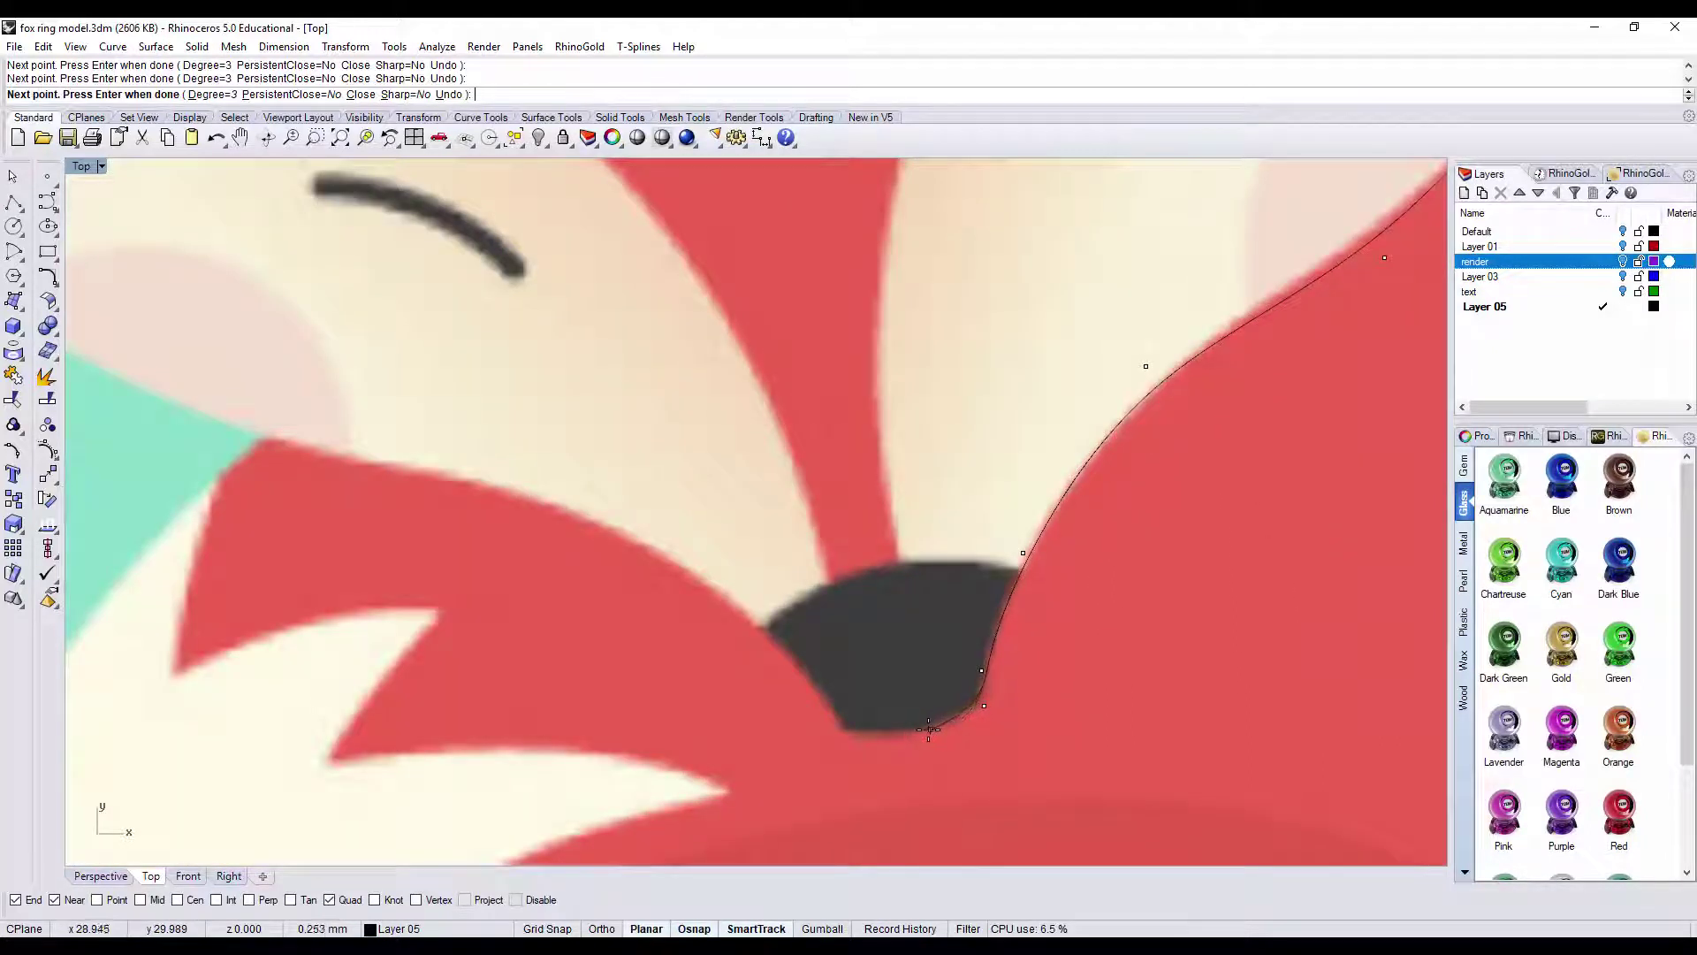
click(927, 728)
click(856, 731)
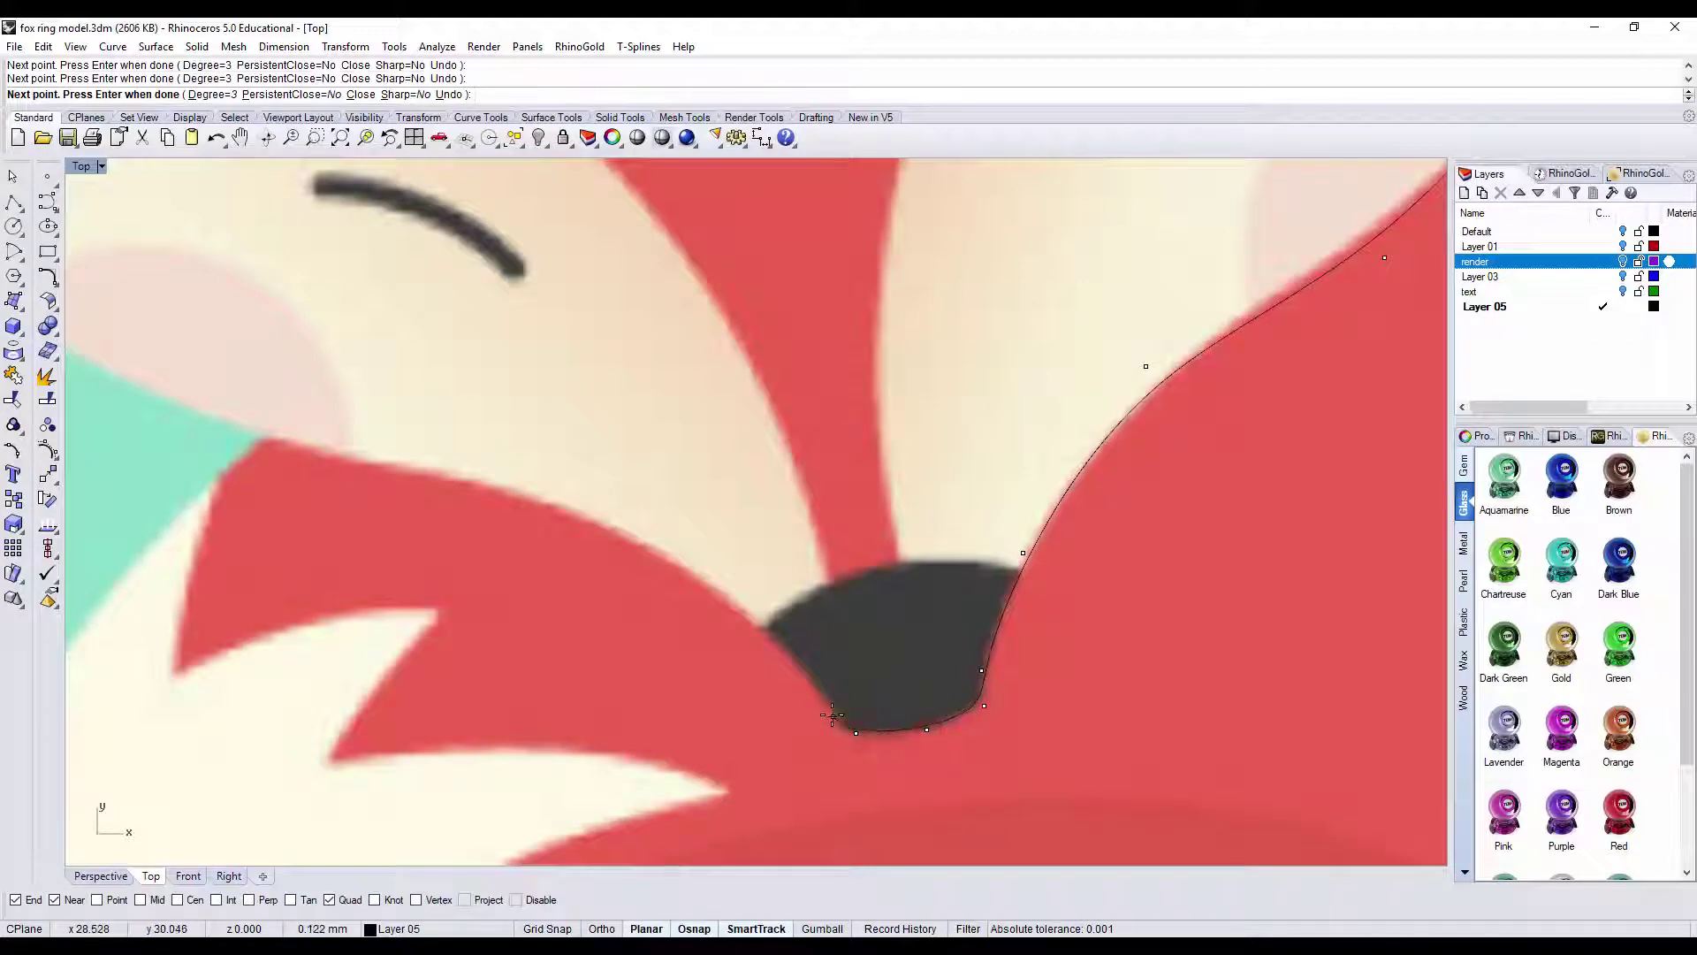
- Run the curve up the left muzzle and cheek, closing it on its start point
click(686, 546)
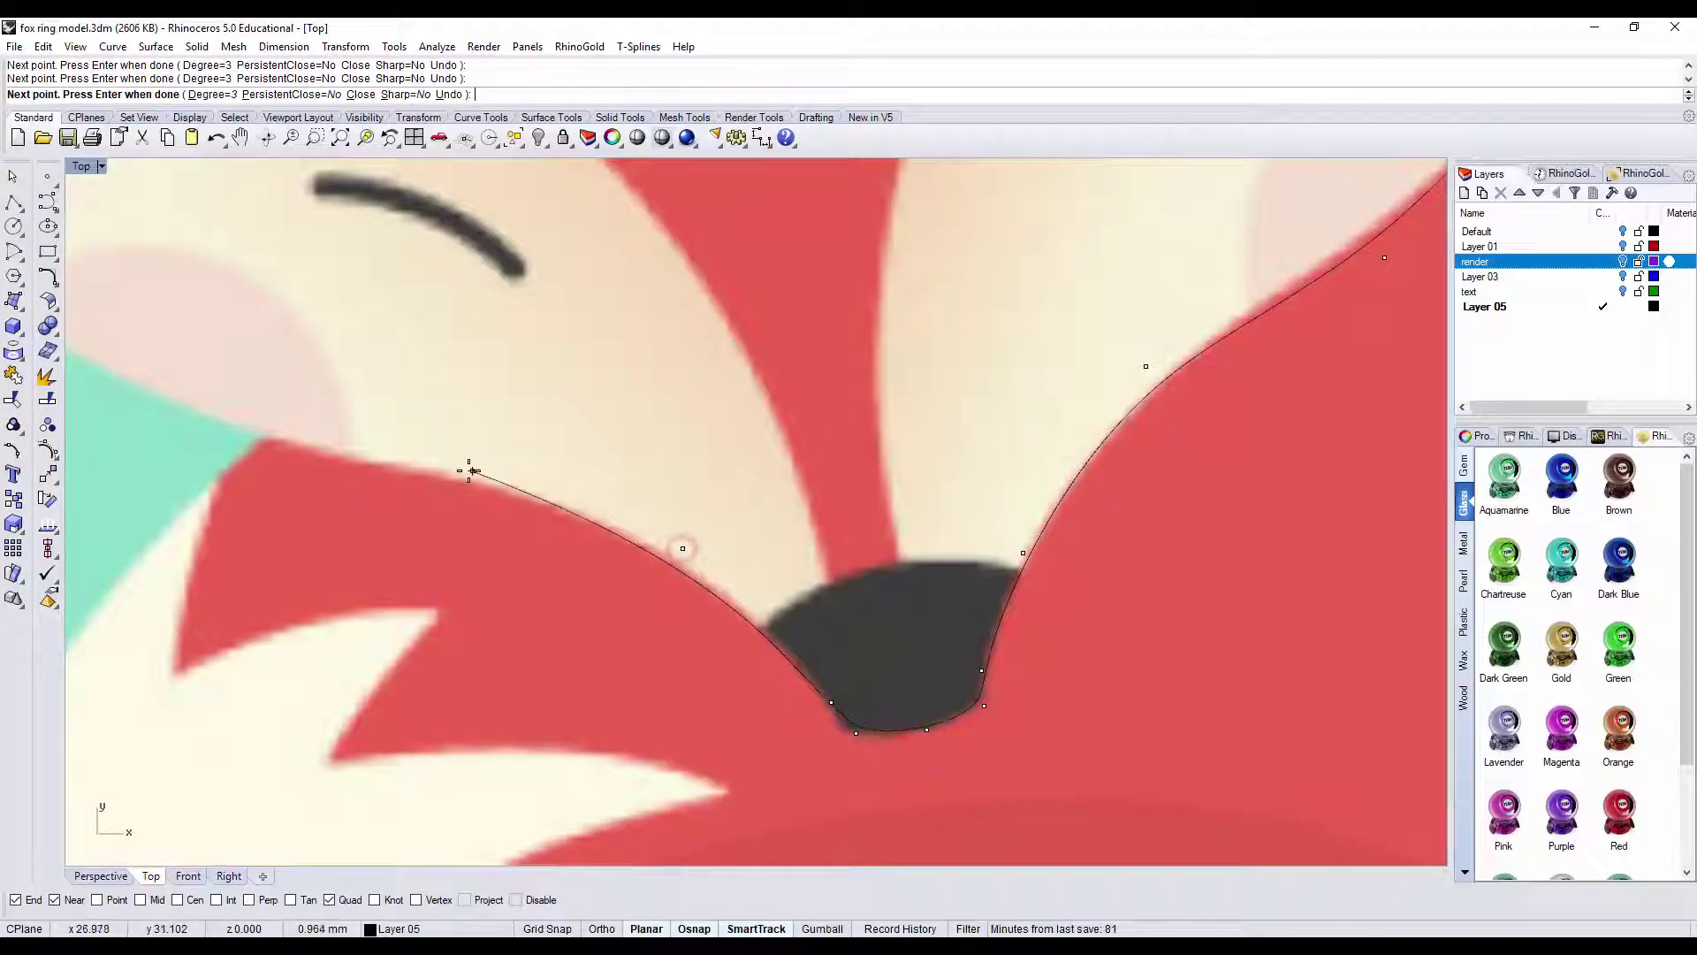
click(469, 469)
right_drag(342, 393, 919, 578)
click(858, 584)
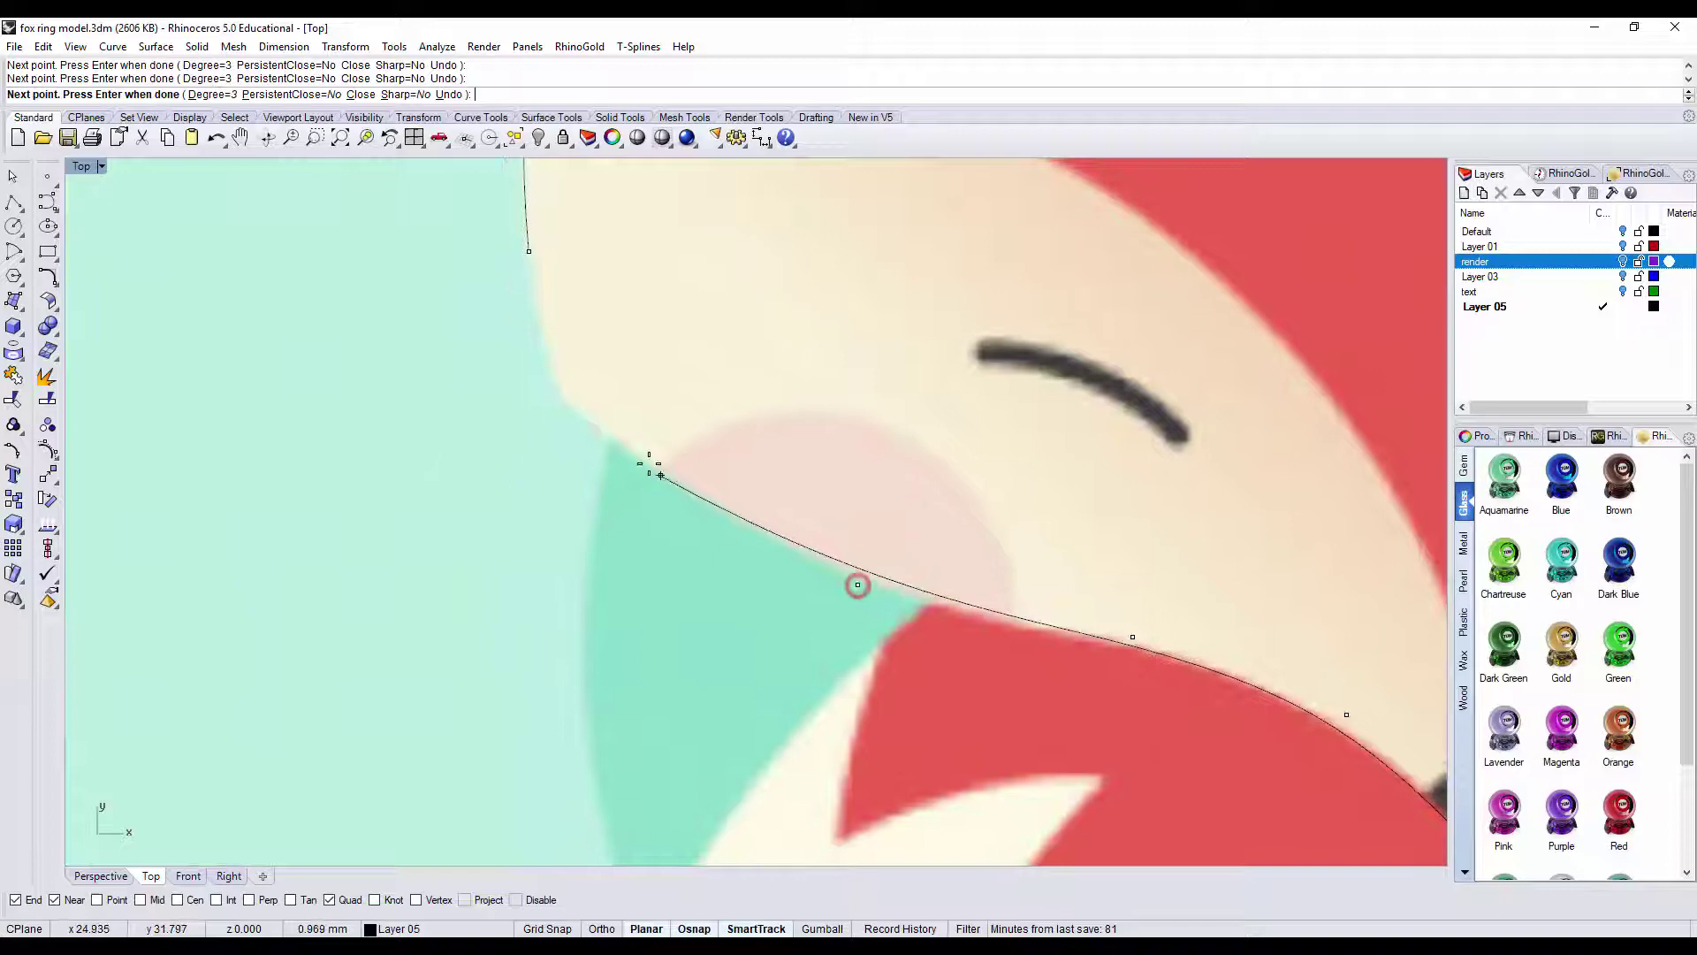
click(622, 442)
click(534, 360)
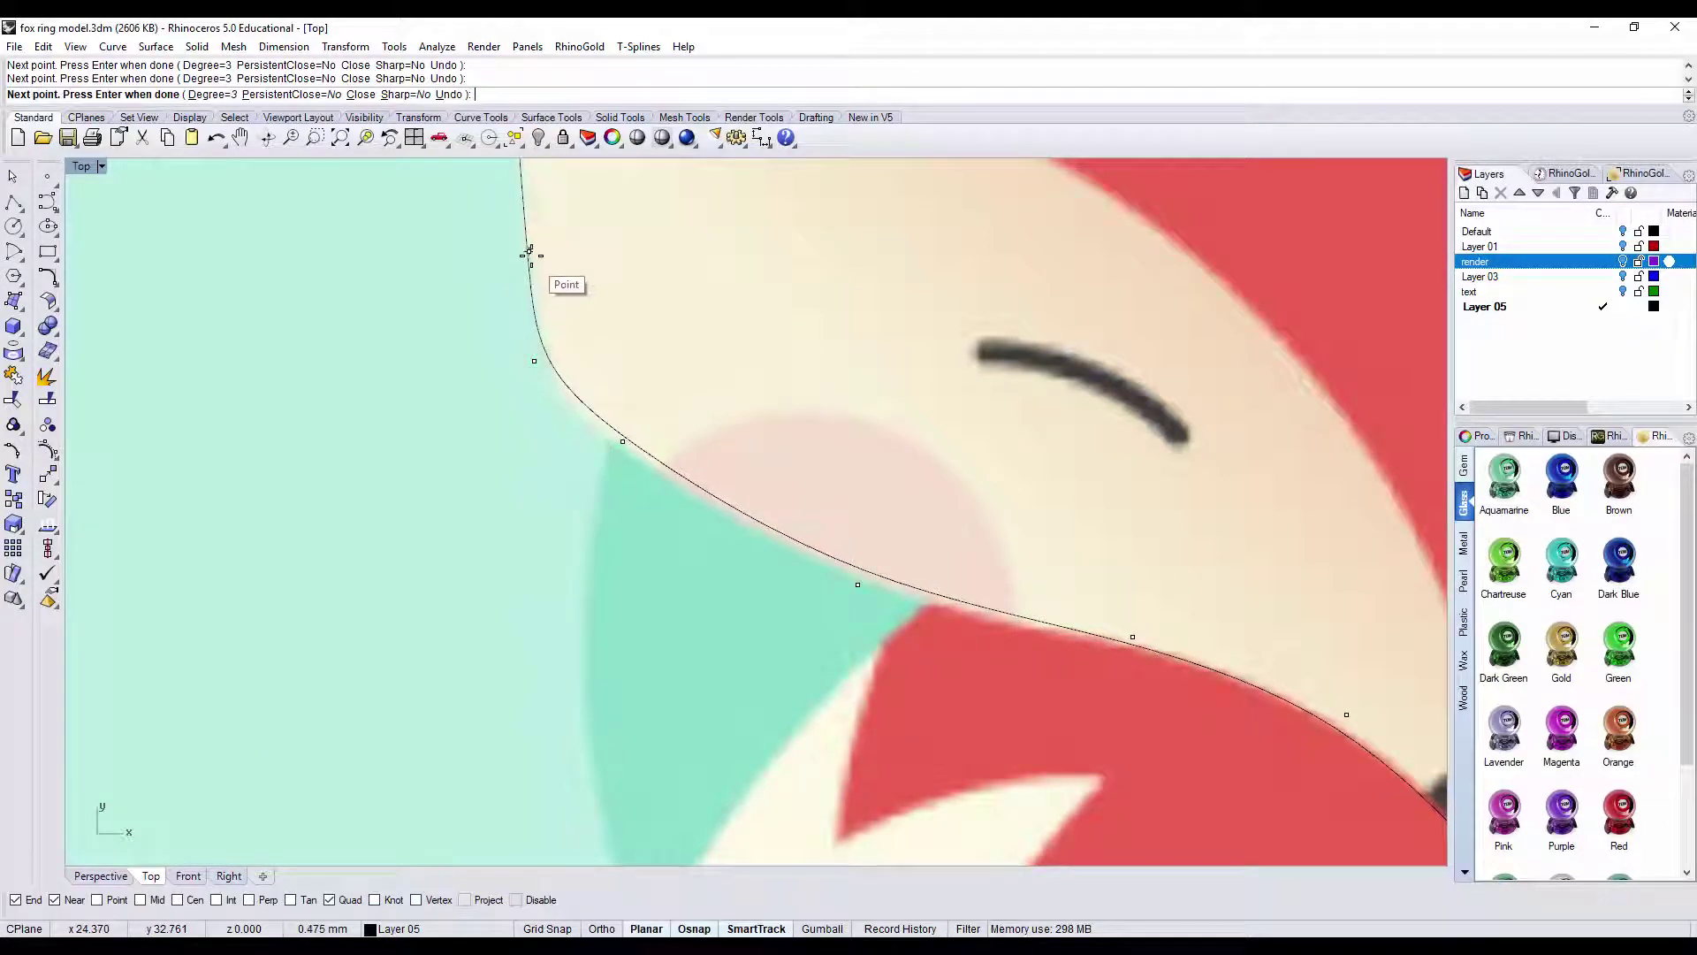
click(529, 252)
scroll(848, 394, down, 5)
mouse_move(848, 394)
right_down()
mouse_move(987, 415)
mouse_move(868, 401)
right_up()
scroll(867, 401, up, 2)
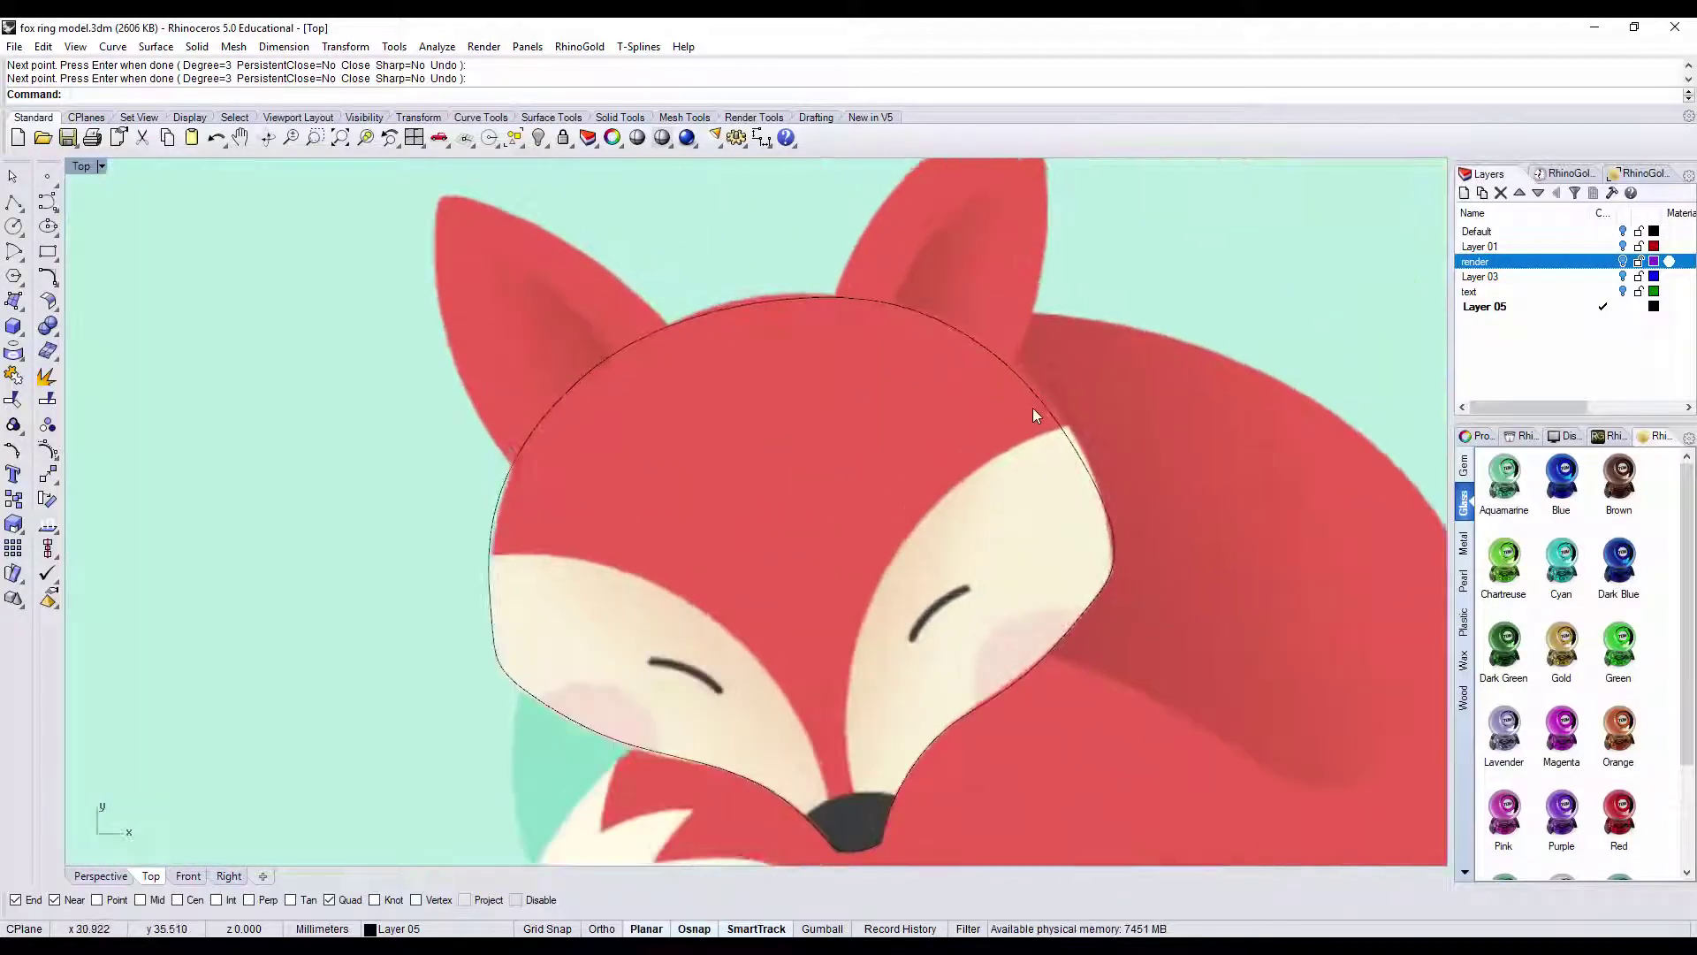
- Nudge the head curve's right, top and left control points with the gumball to fit the outline
click(1022, 381)
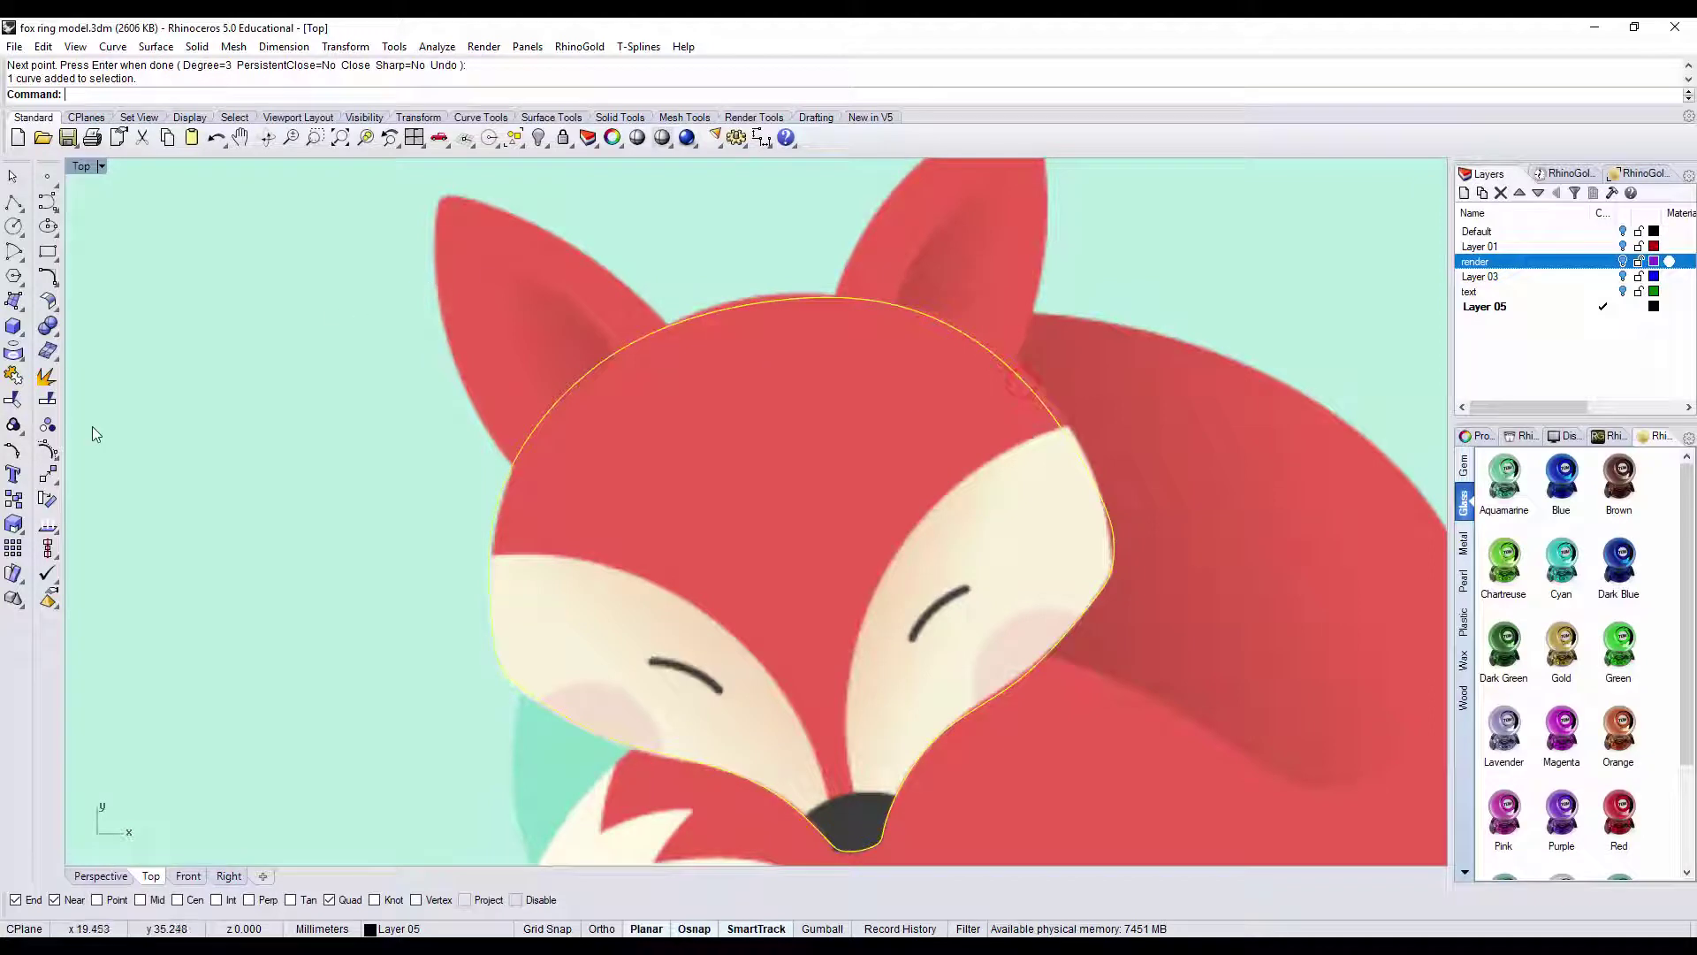
click(49, 453)
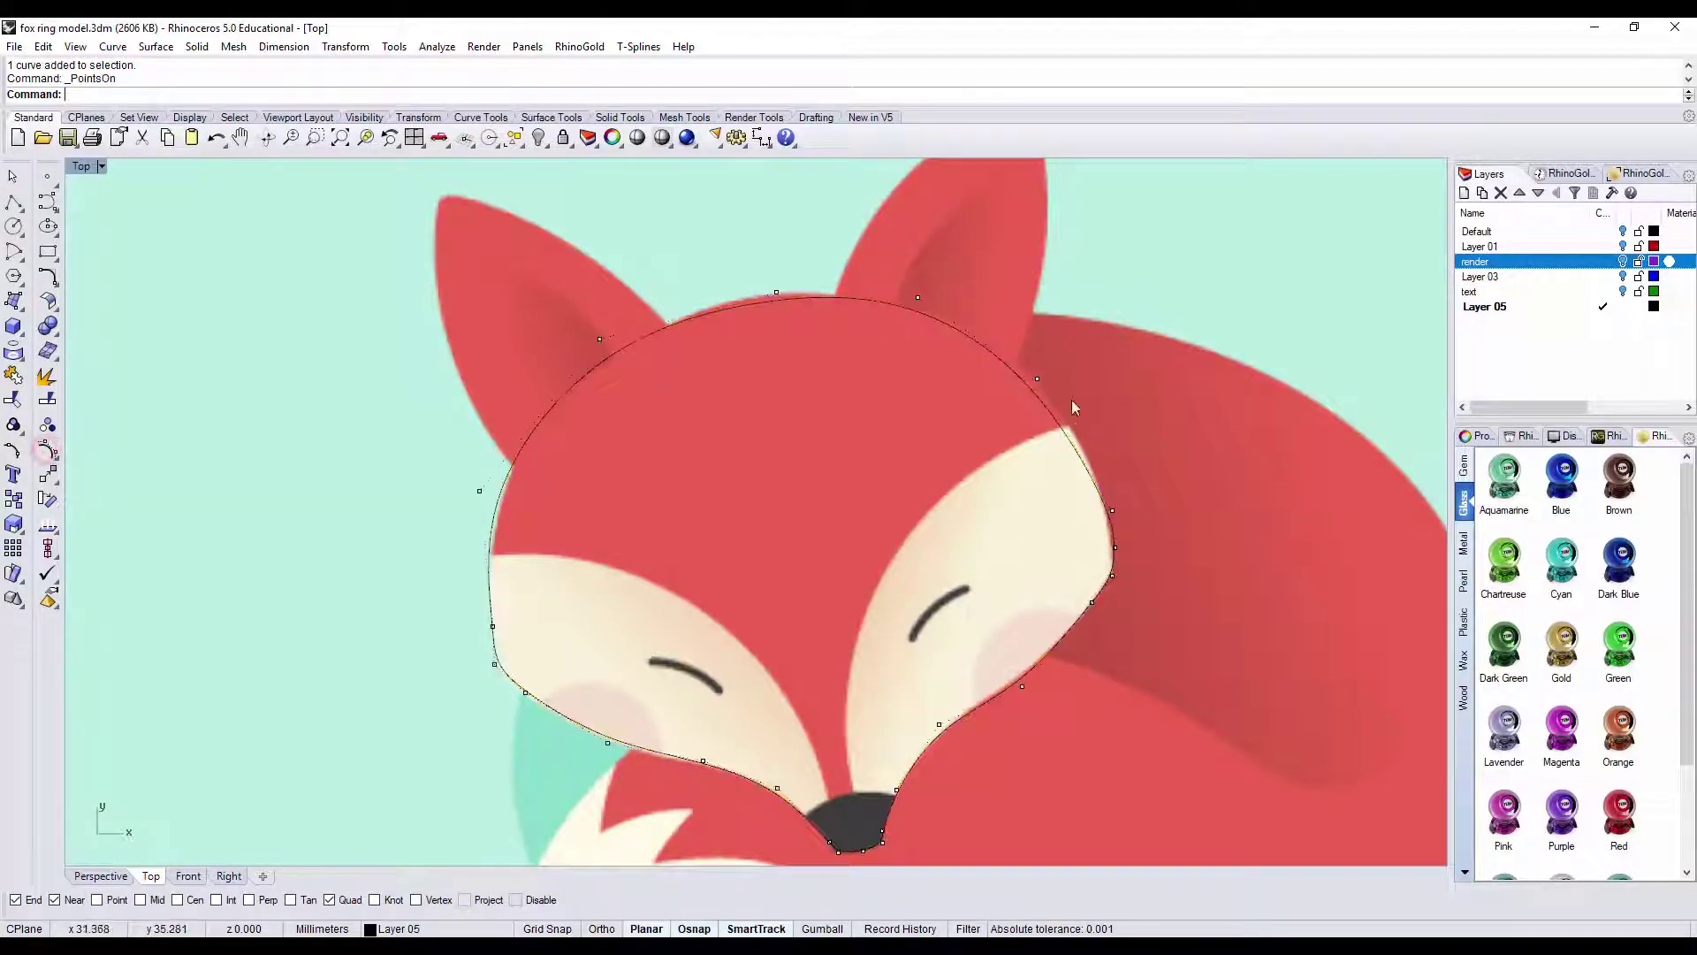
click(1038, 380)
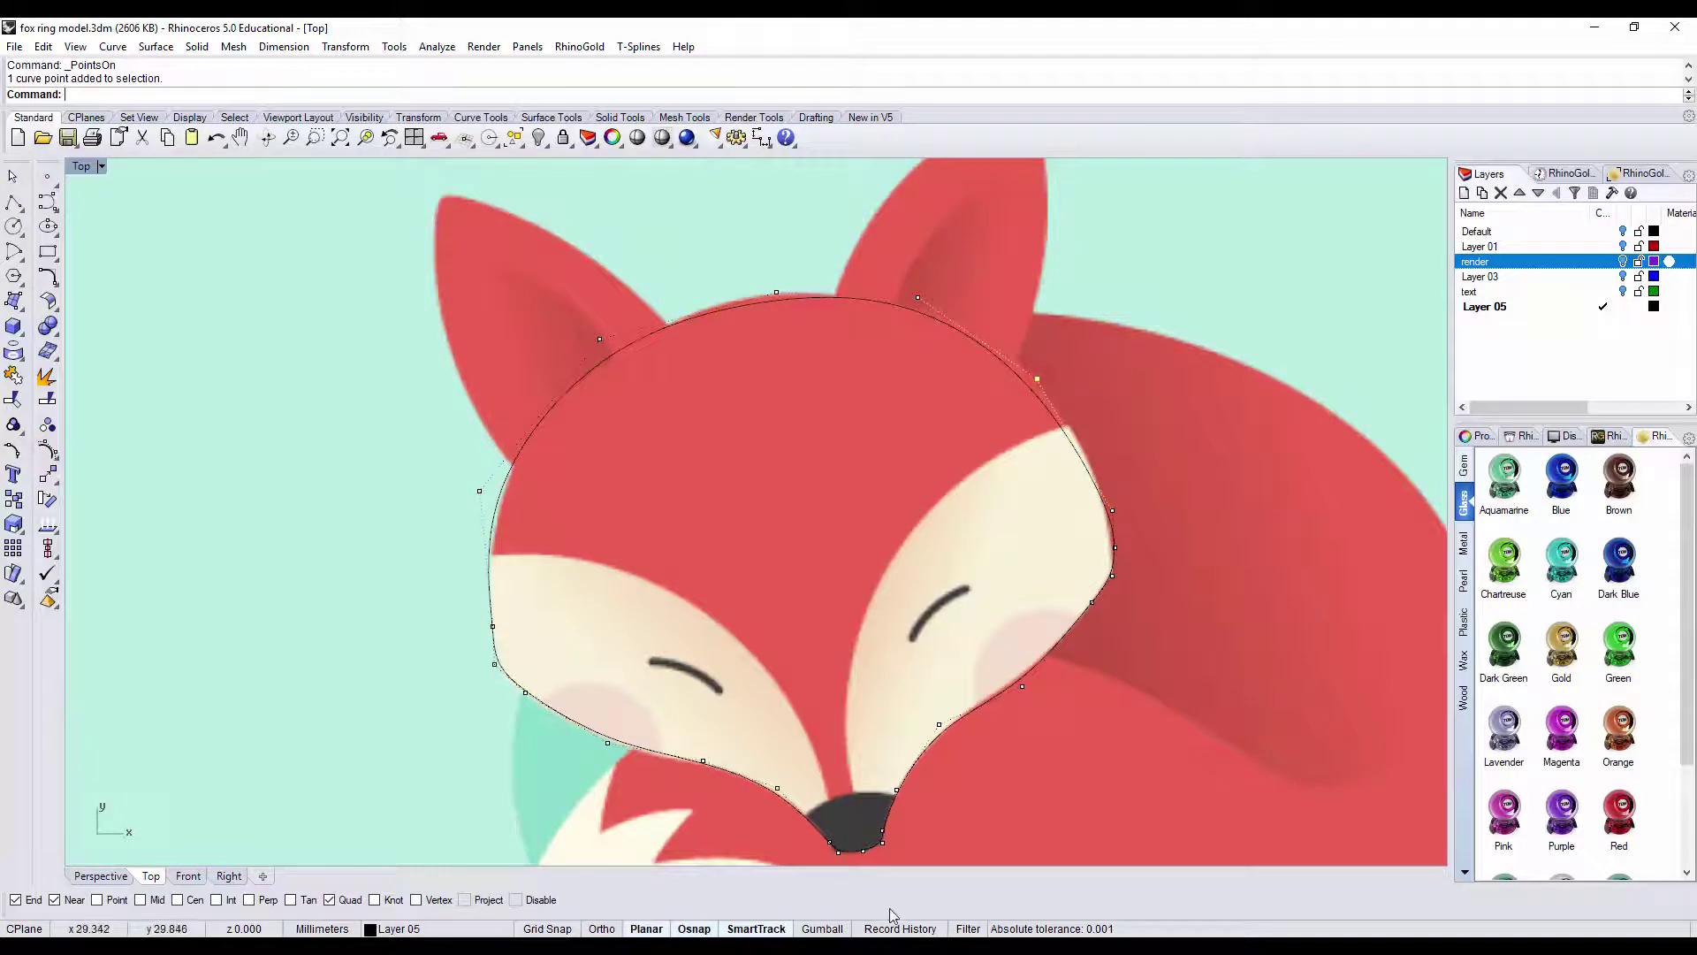
click(806, 929)
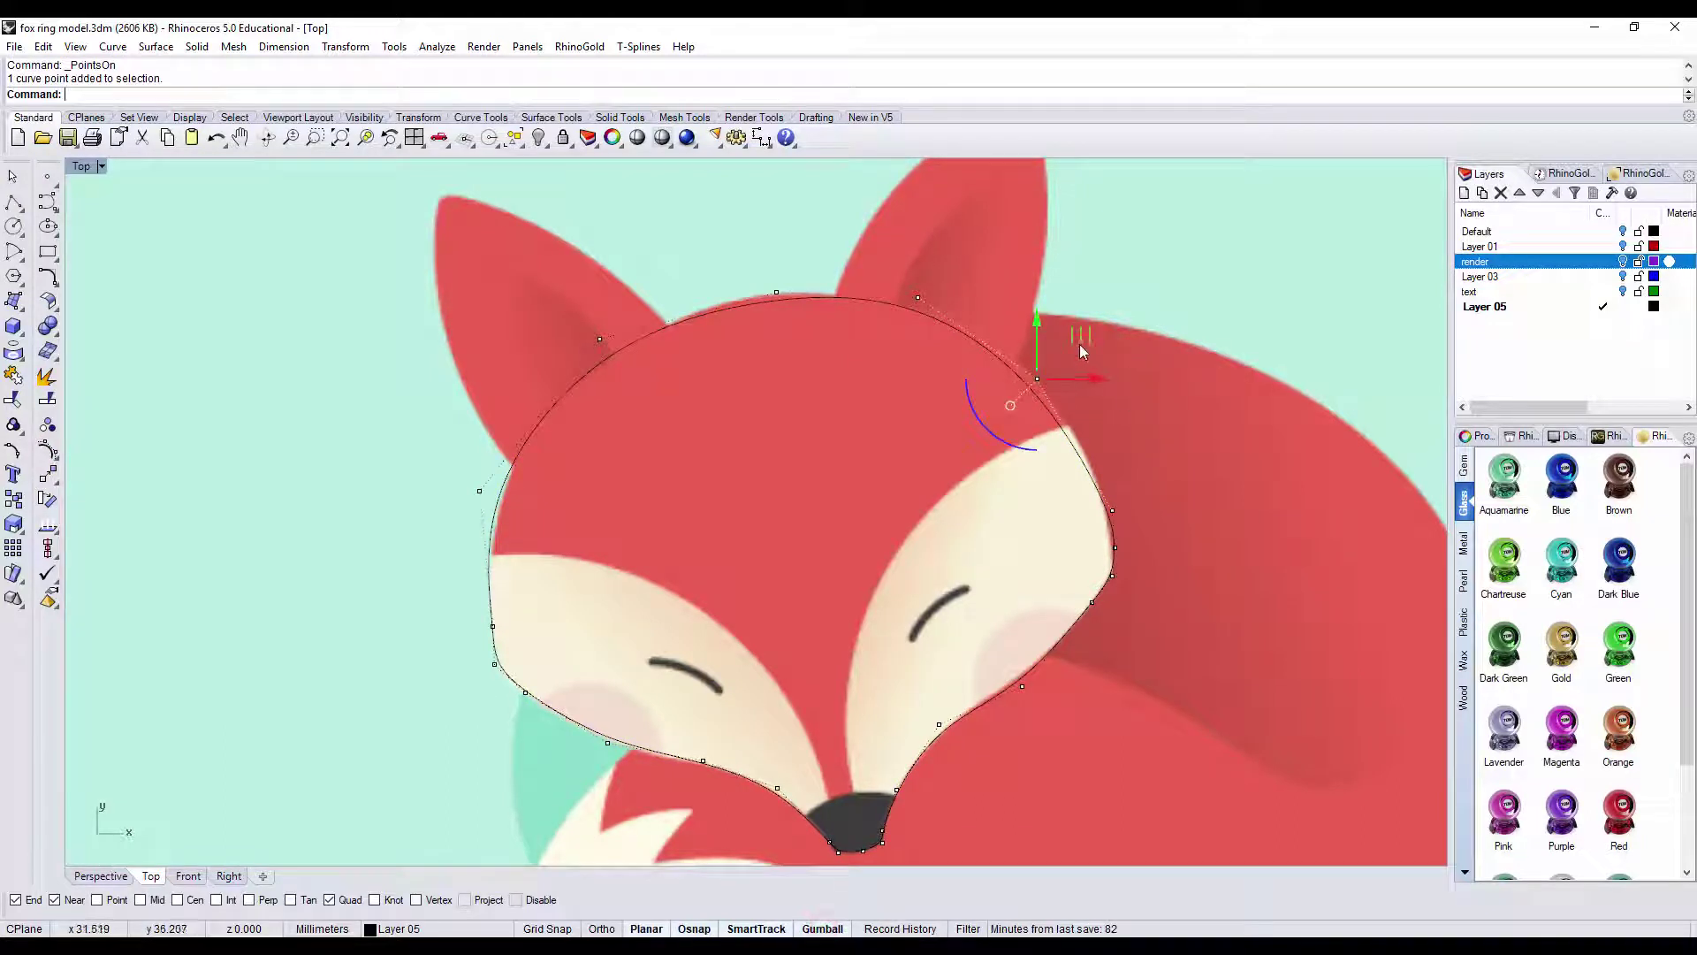
drag(1089, 335, 1092, 330)
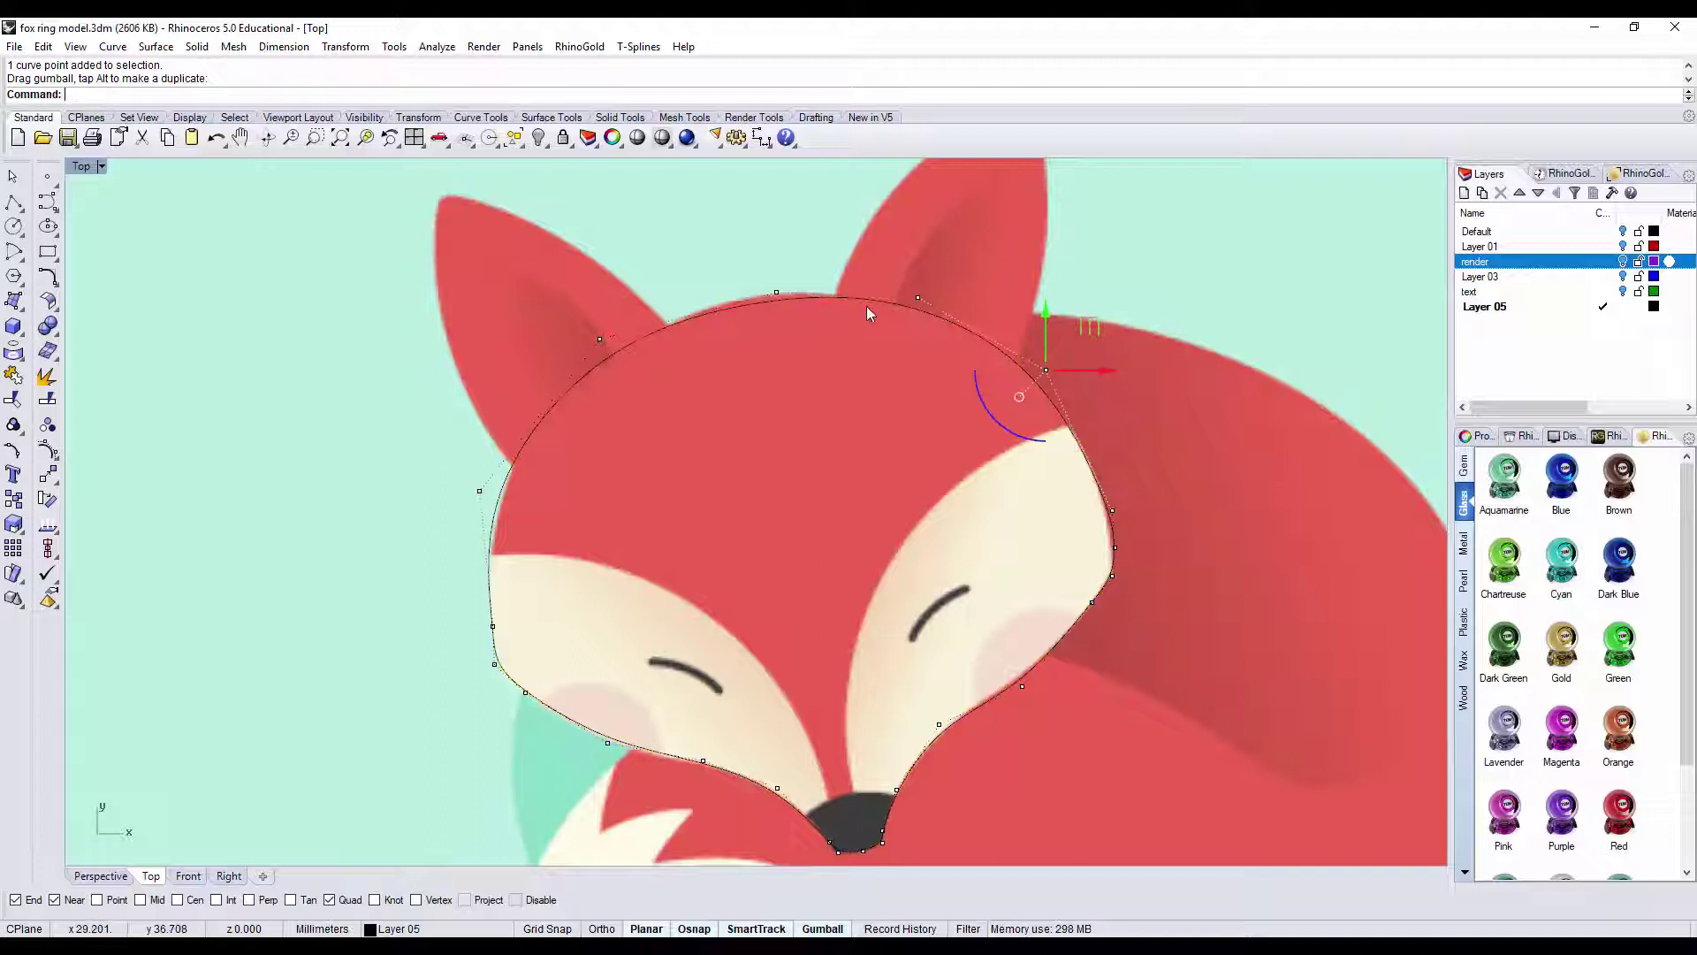
click(776, 292)
drag(777, 292, 765, 285)
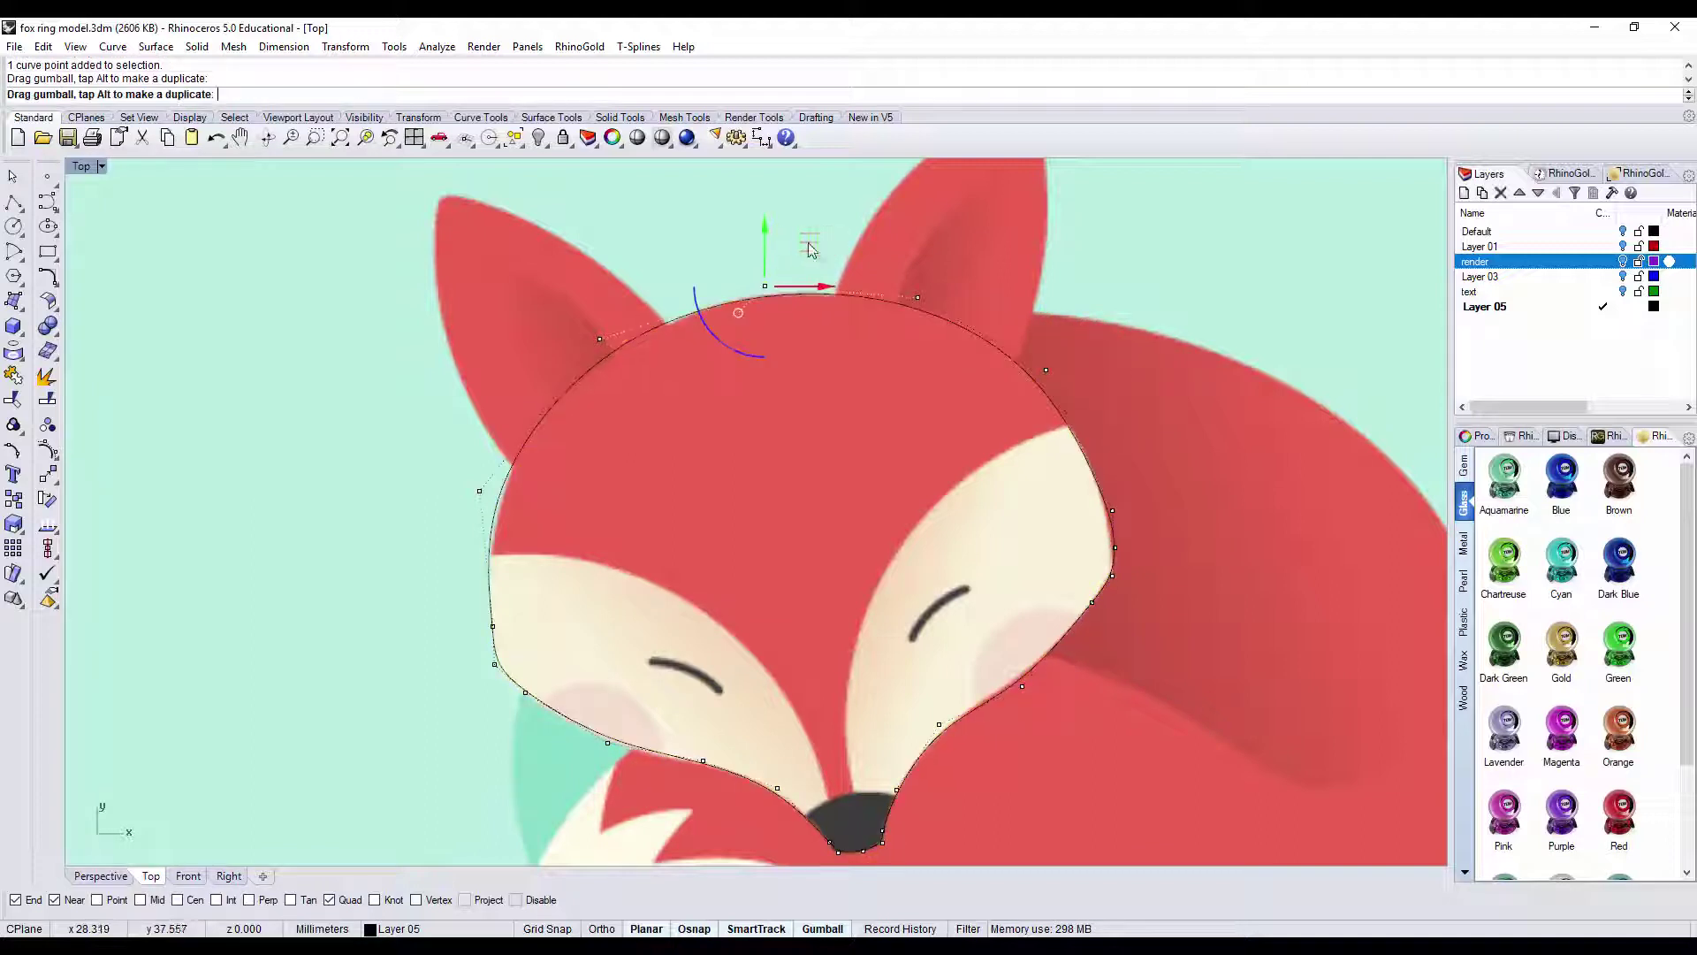
click(480, 492)
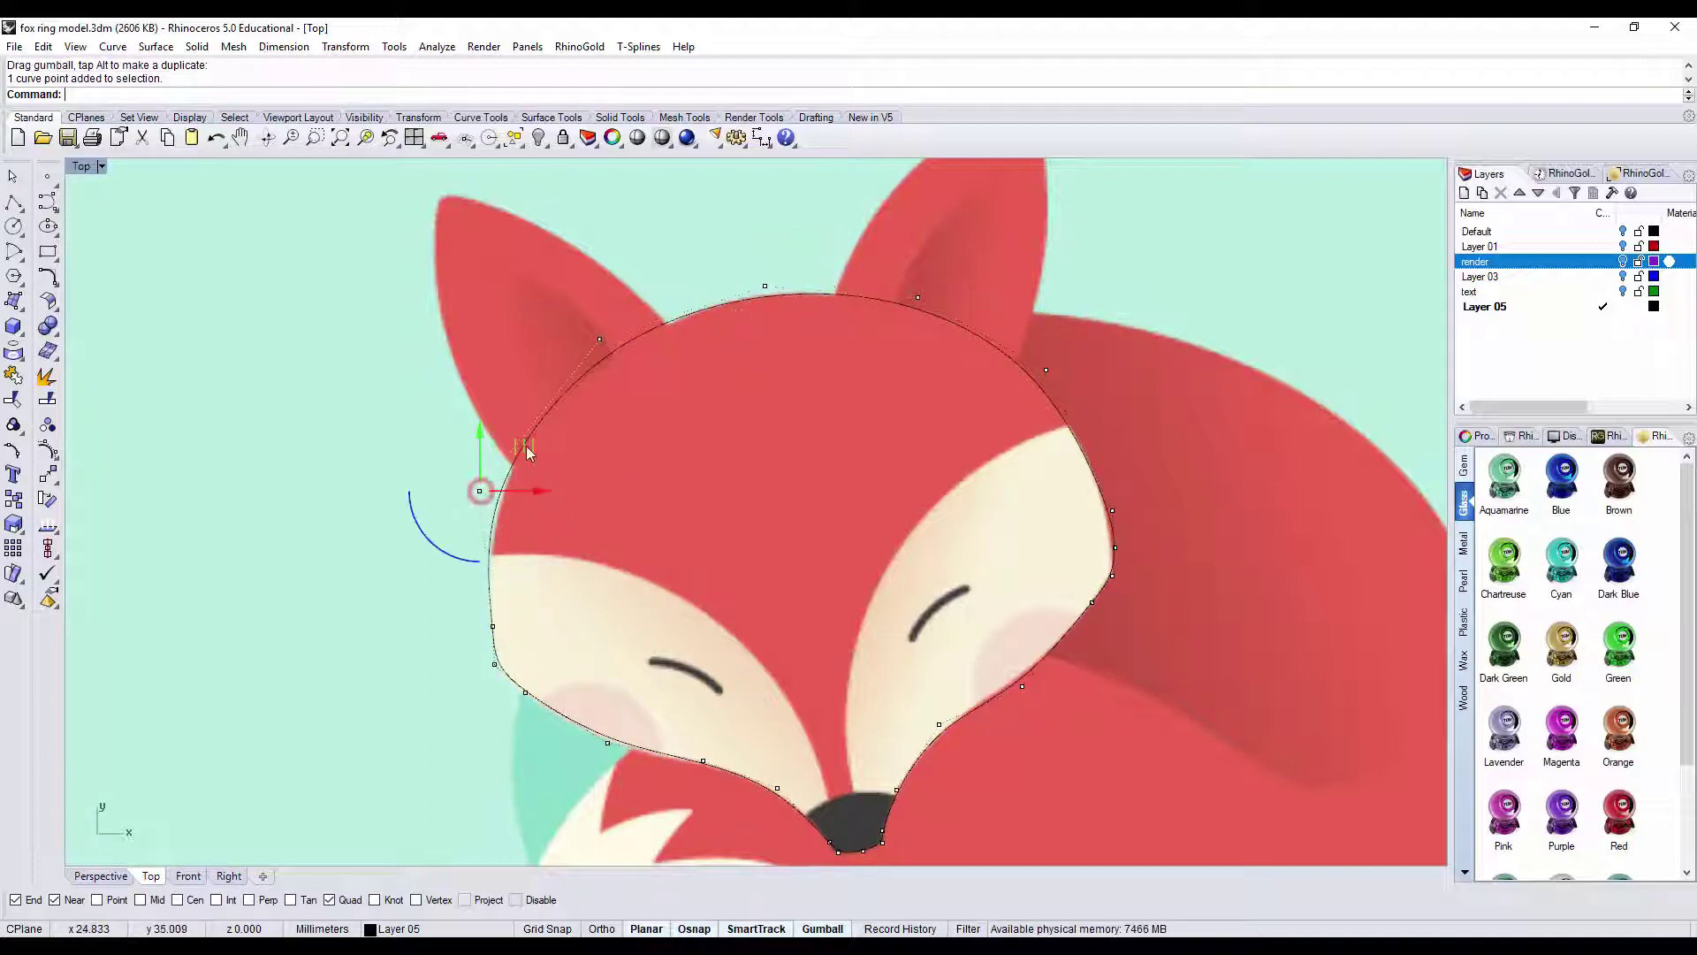
drag(527, 446, 530, 449)
right_drag(1020, 745, 1022, 661)
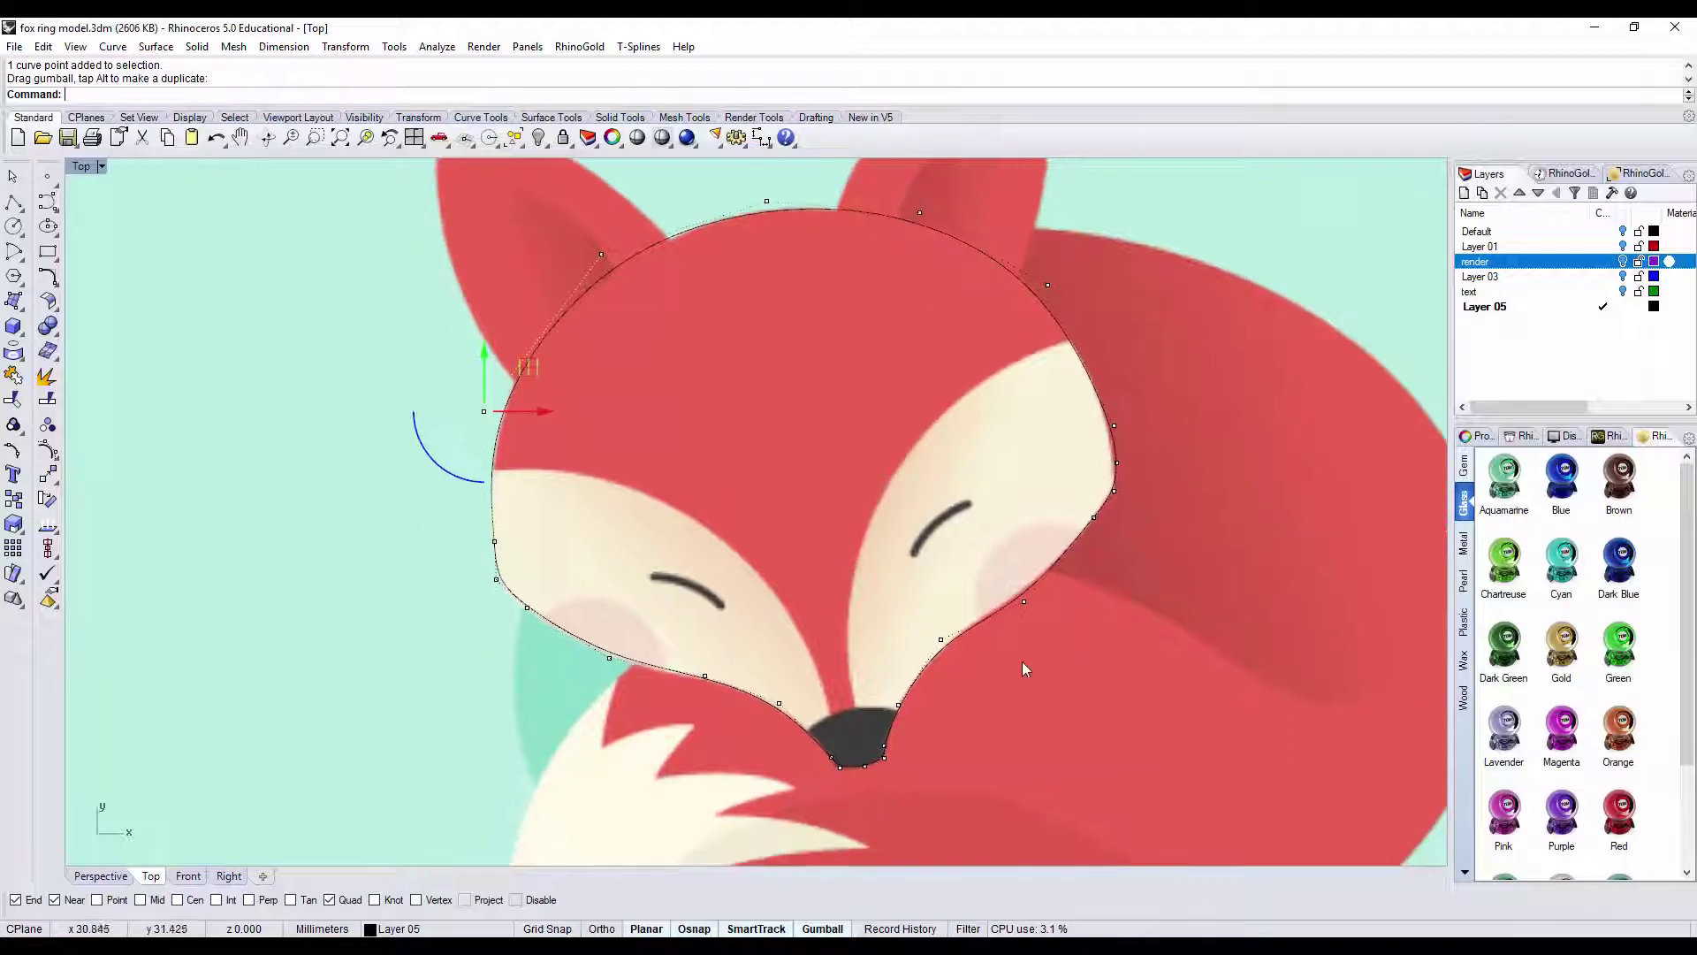
scroll(1025, 641, down, 3)
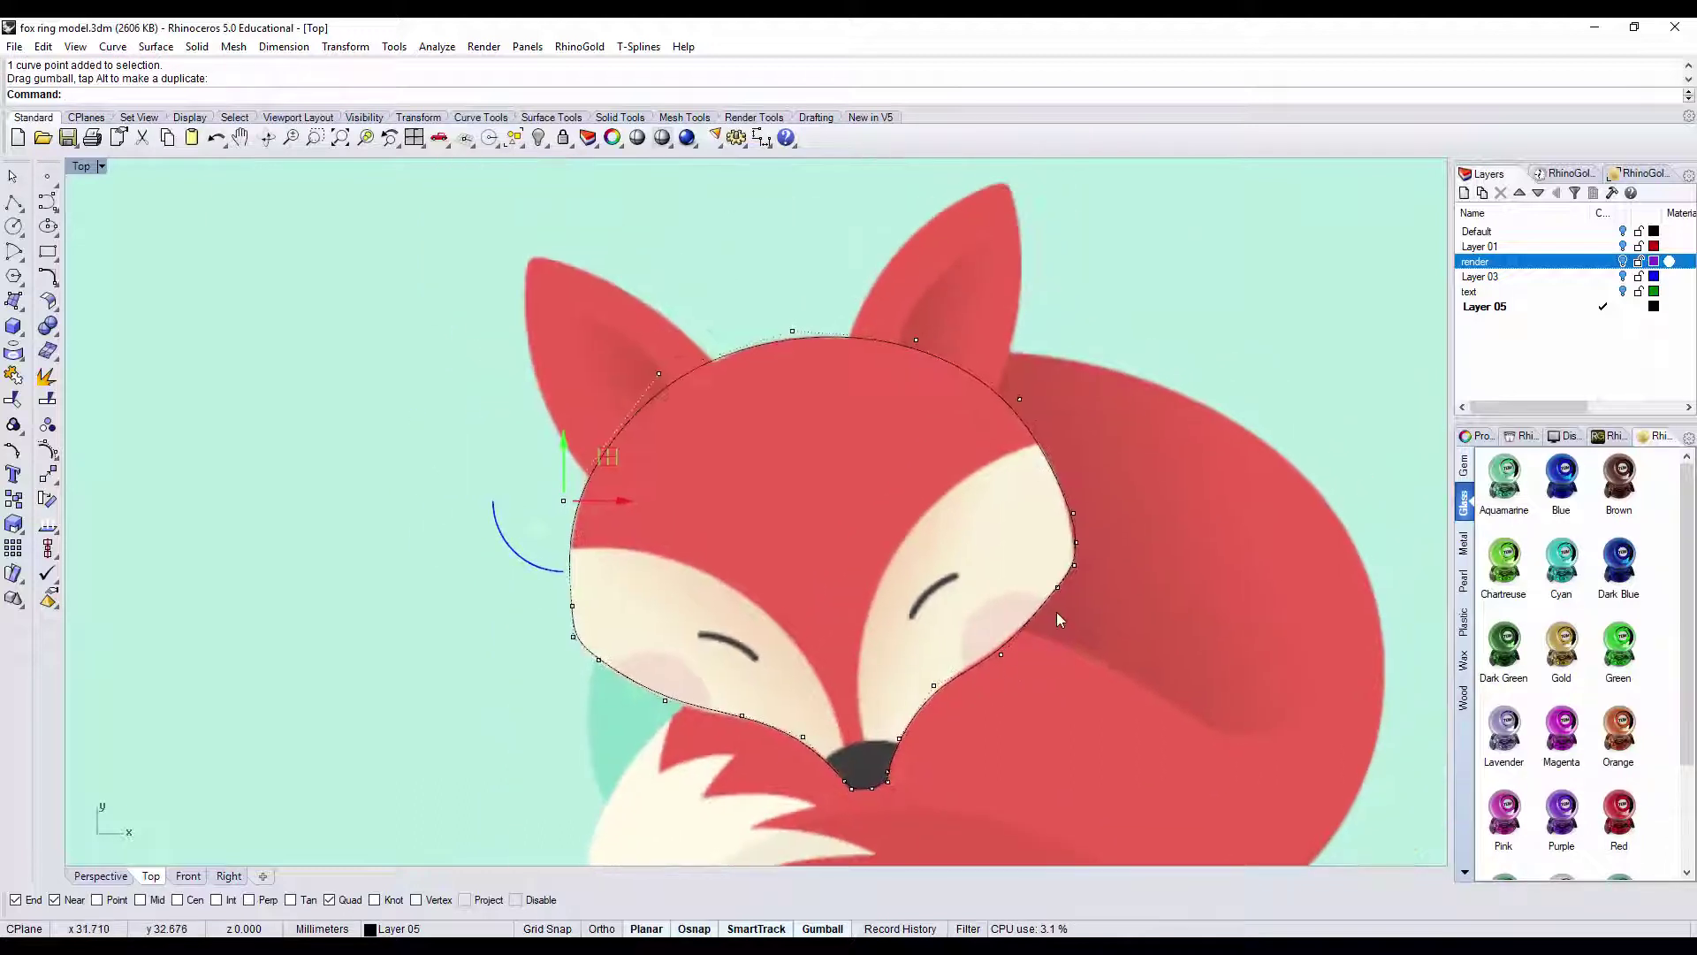
right_drag(1158, 507, 1142, 534)
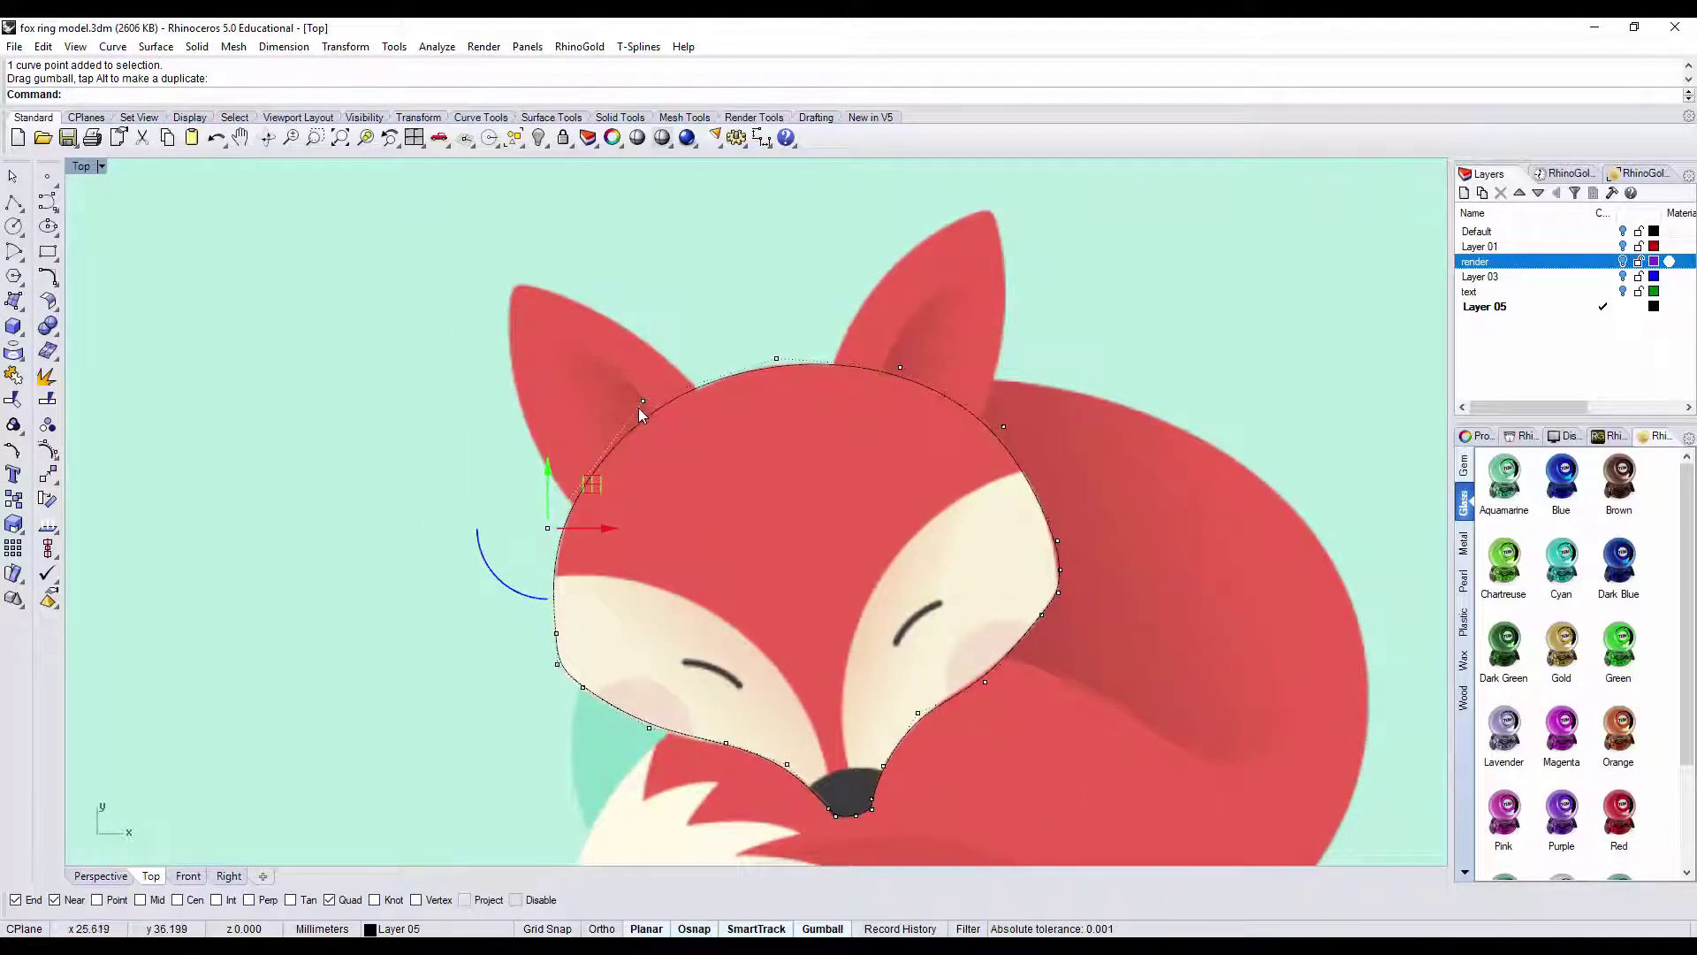
key(Escape)
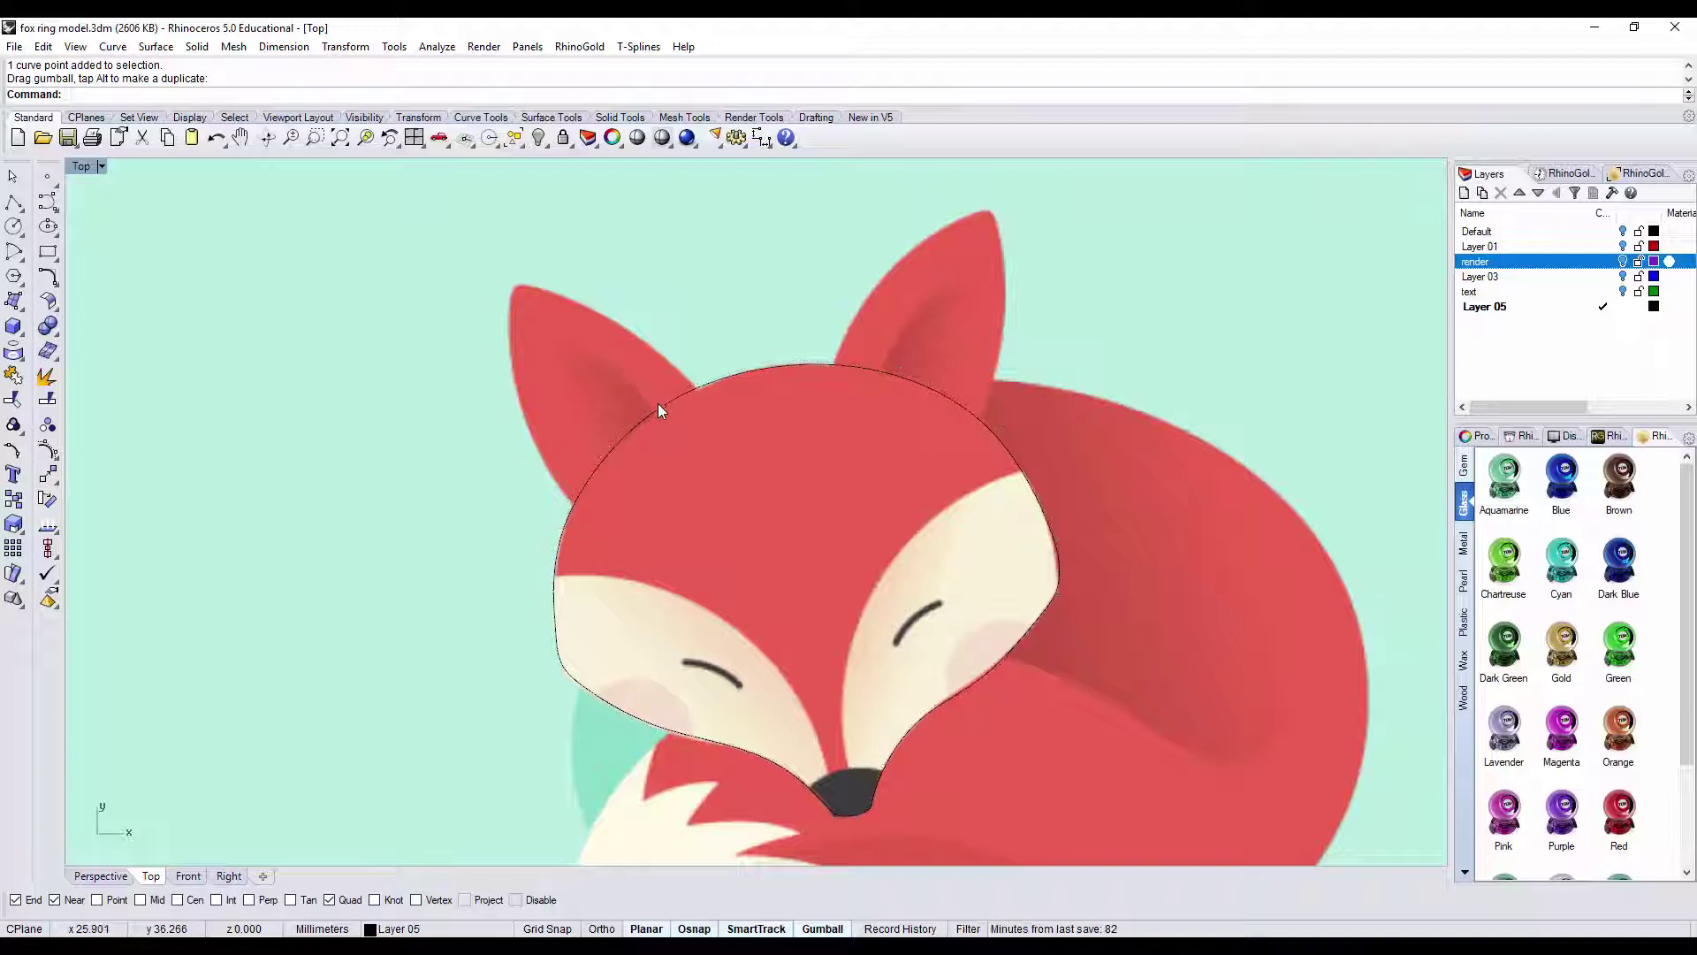
- Trace the left ear with a curve from the head outline, around its tip and back to the outline
scroll(619, 425, up, 3)
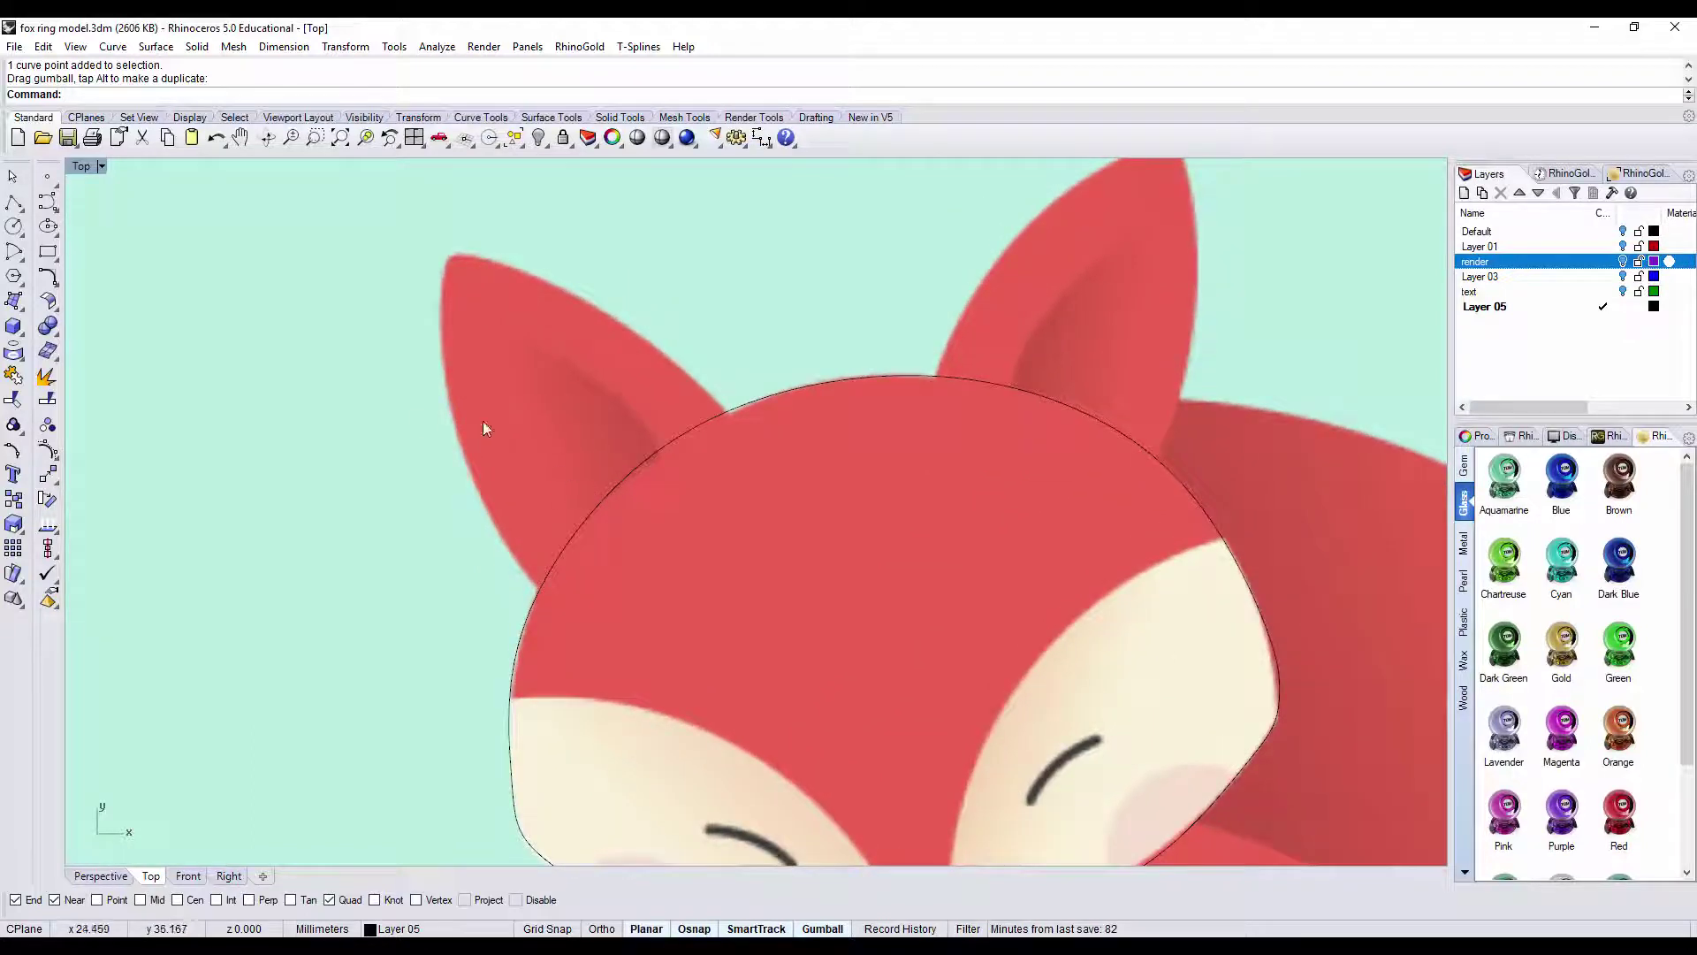
click(47, 200)
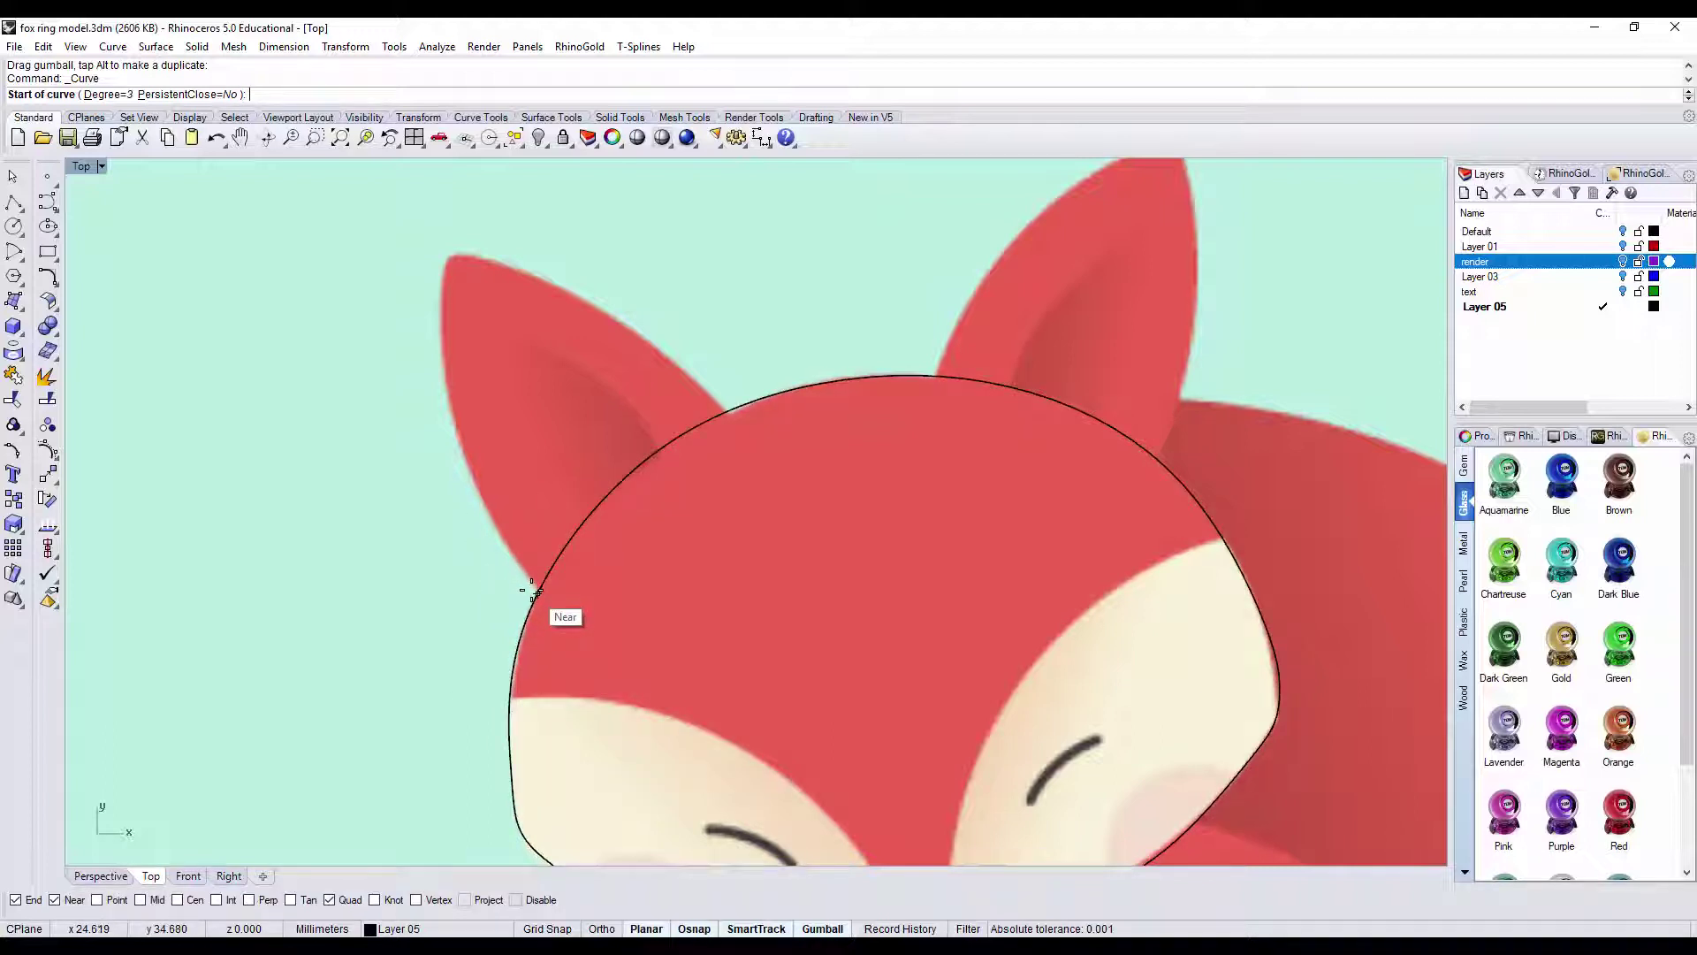
click(533, 590)
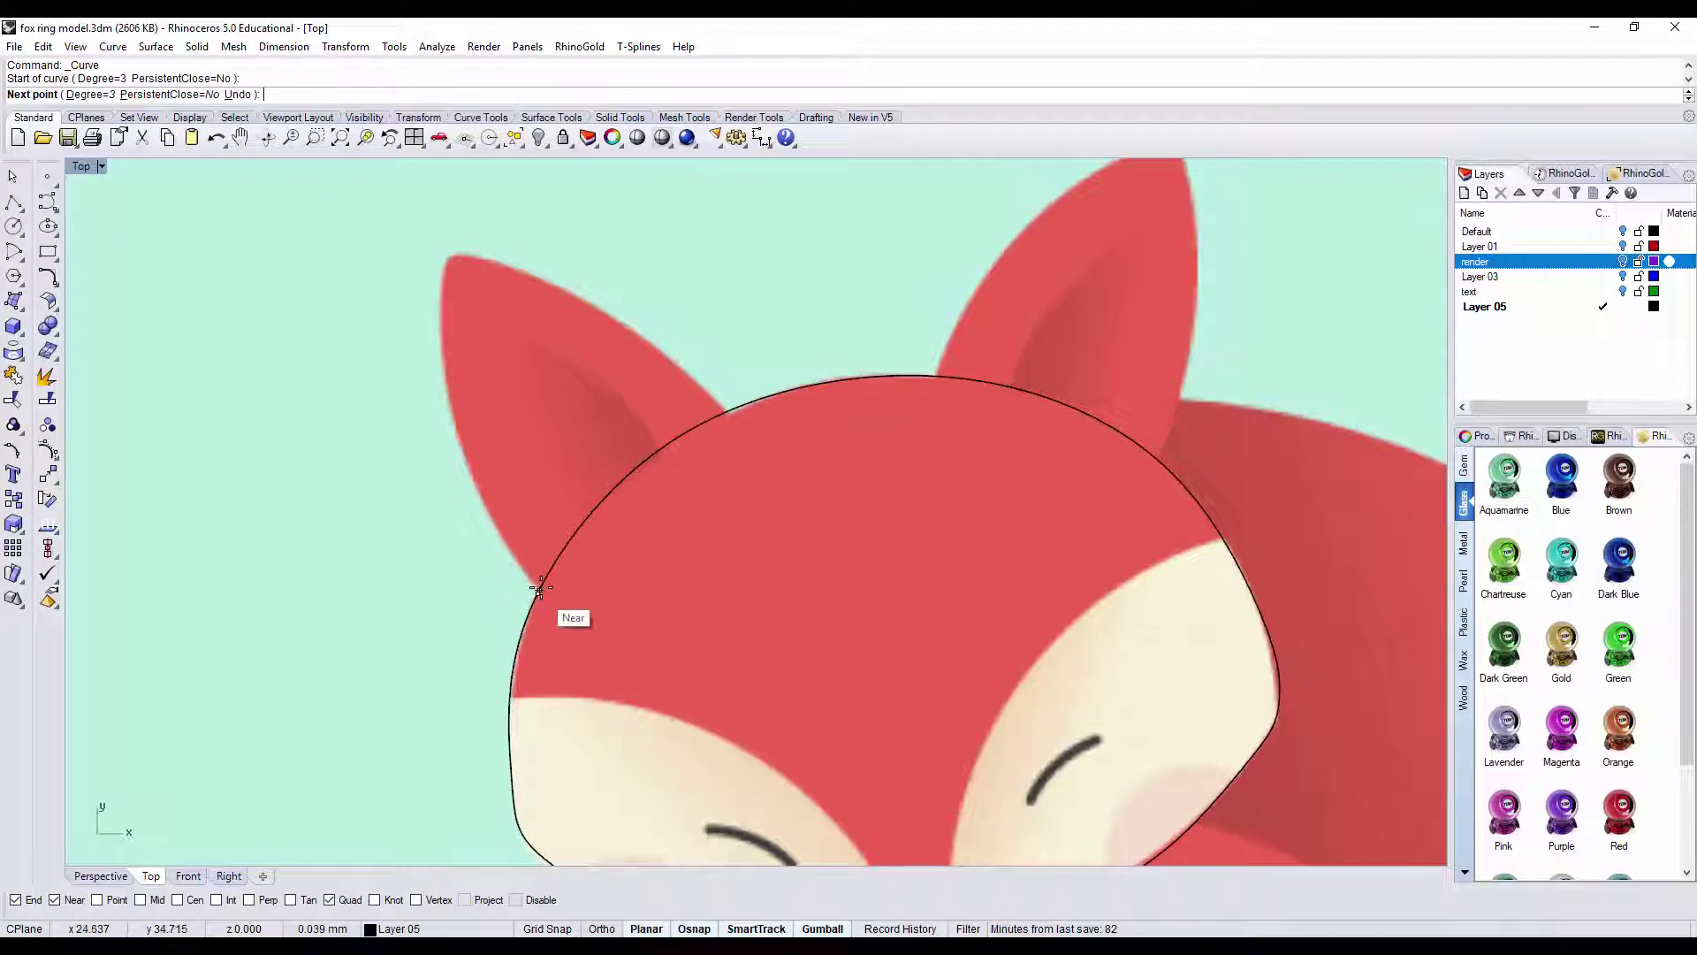
click(463, 467)
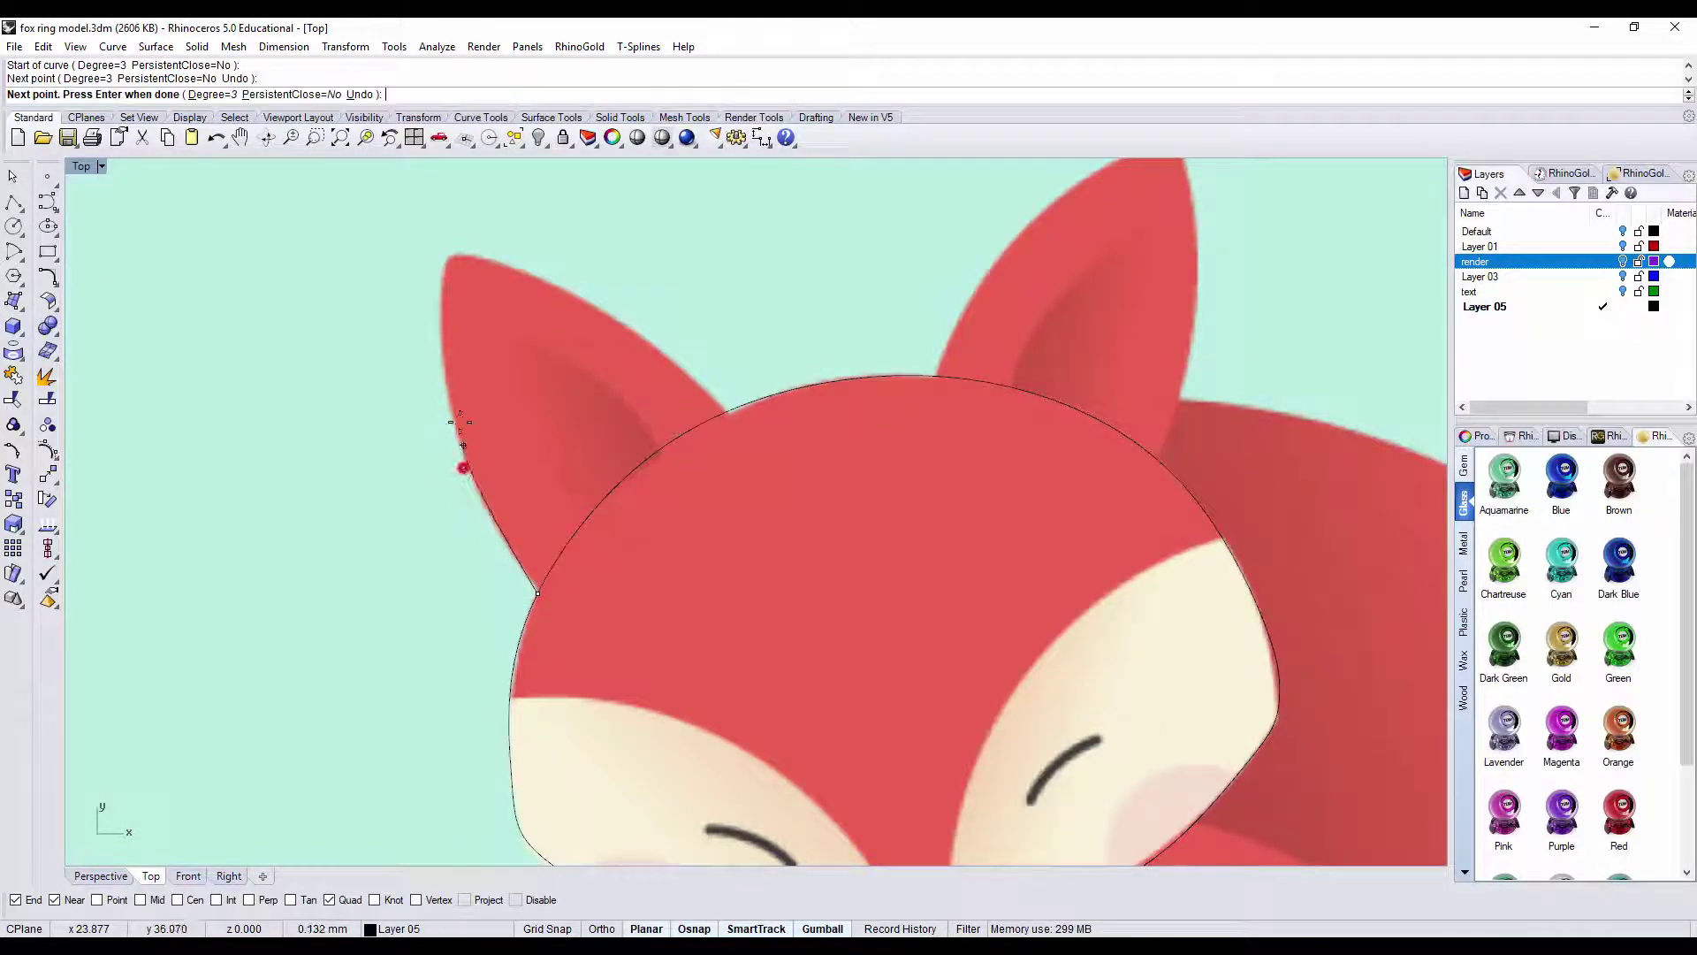
click(430, 312)
click(441, 270)
scroll(442, 271, up, 4)
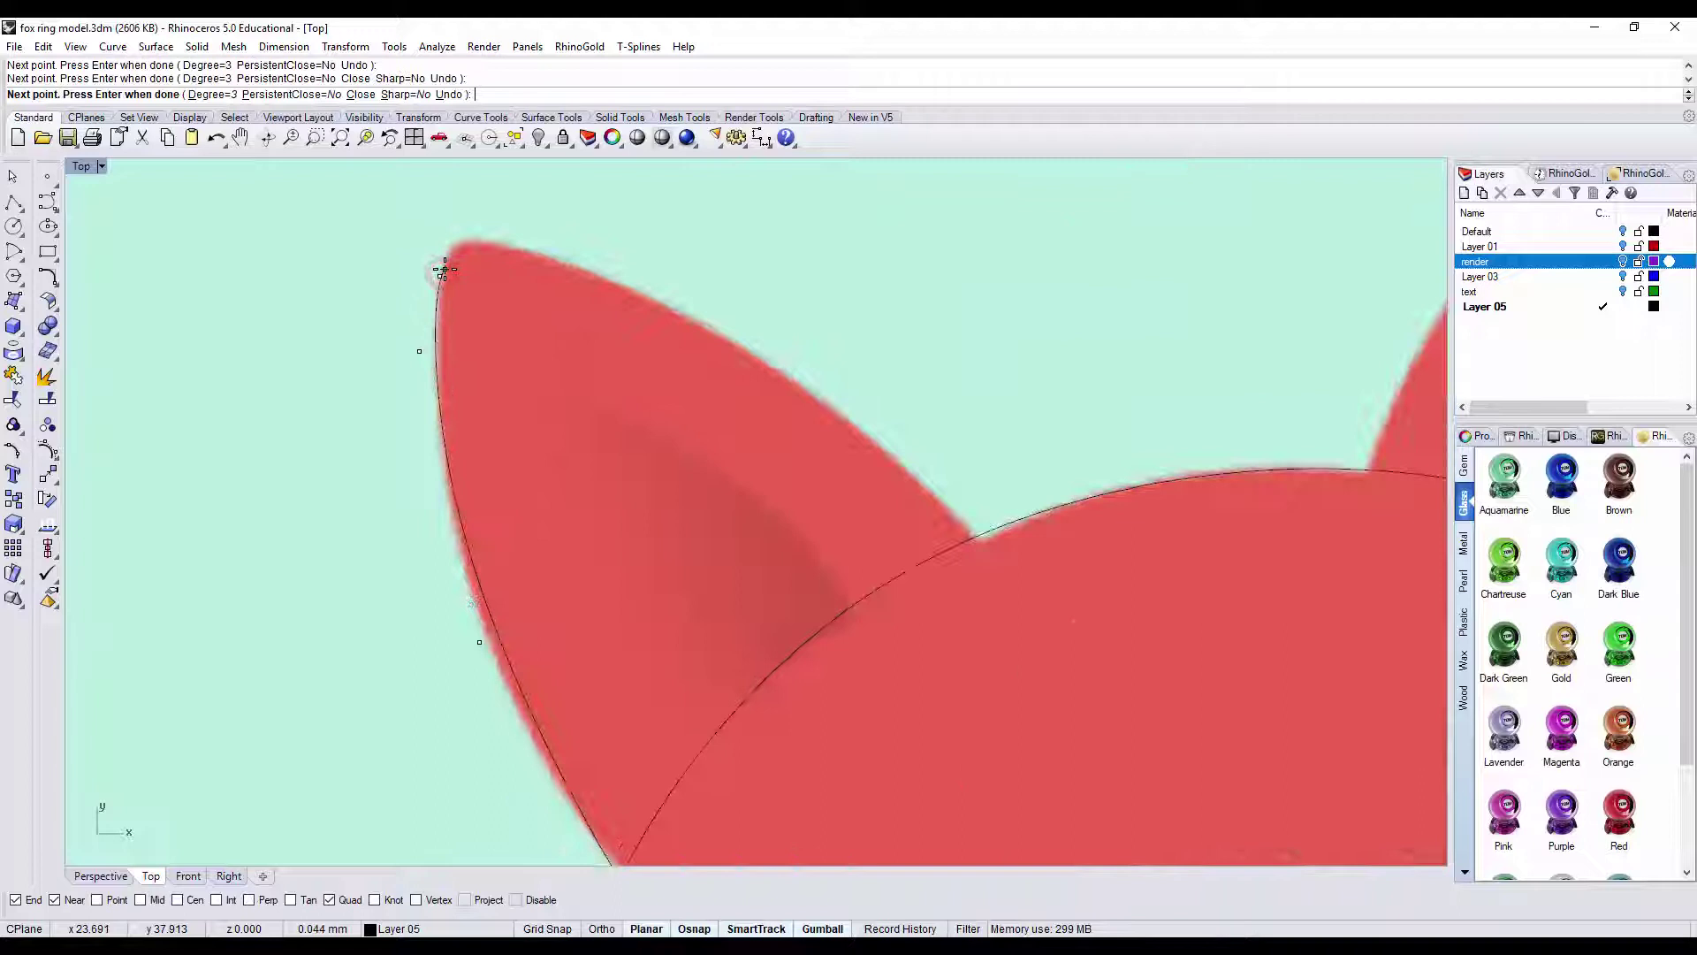
scroll(443, 267, up, 3)
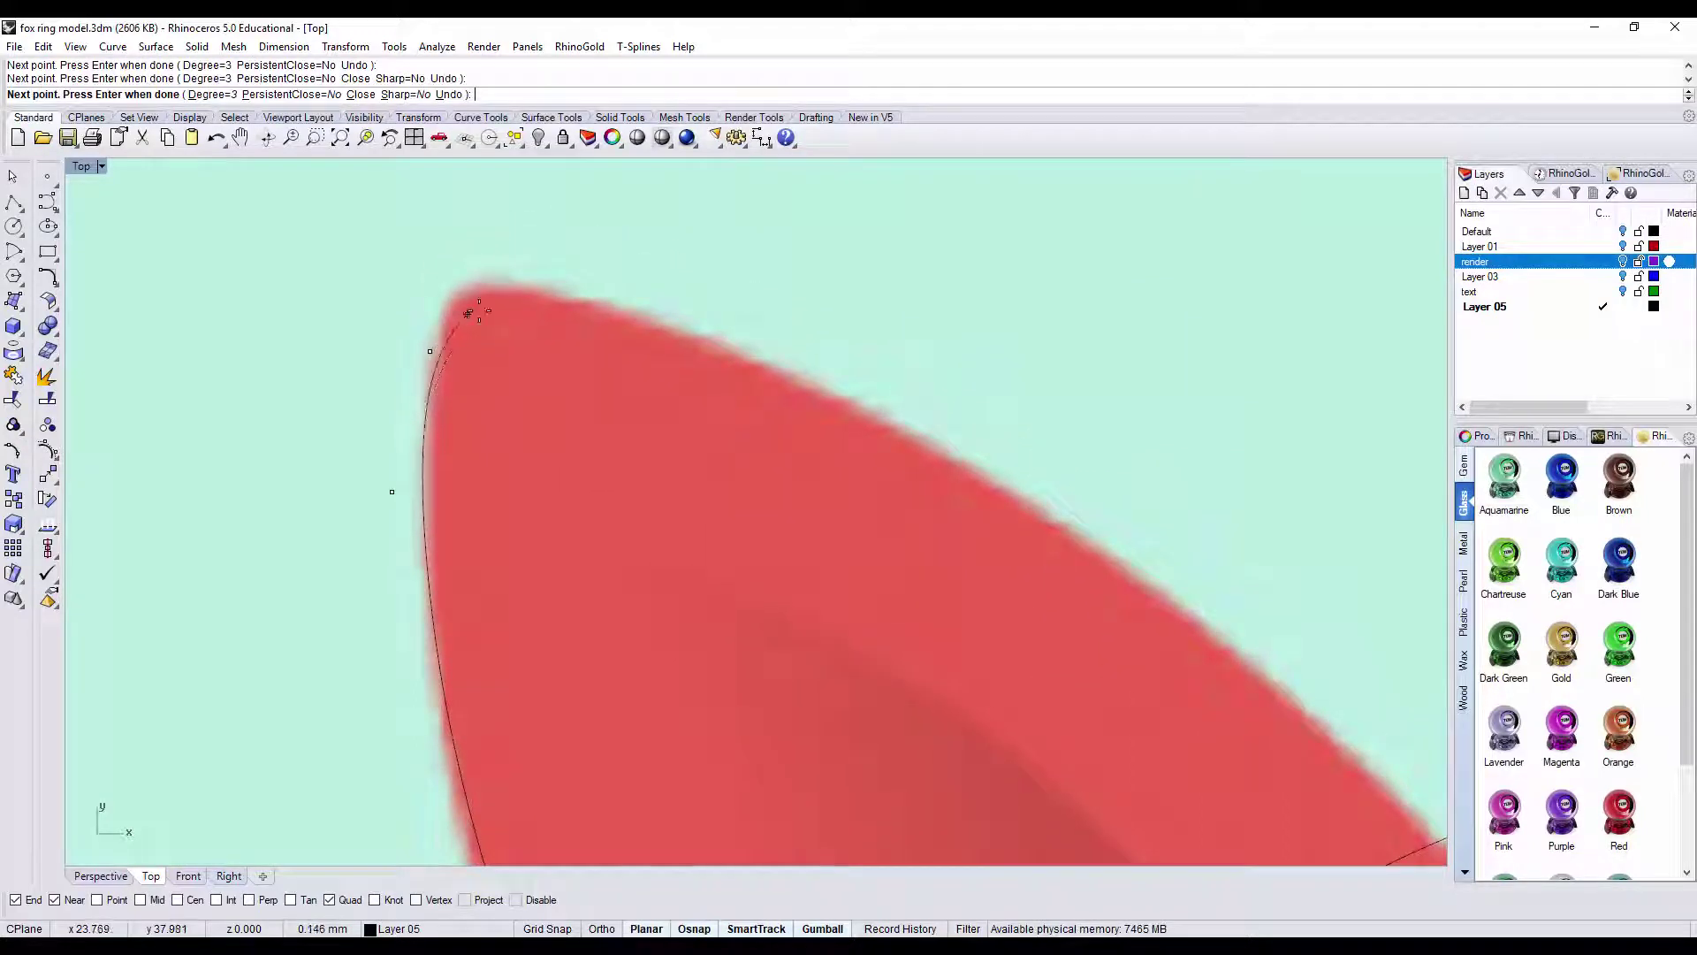
click(430, 351)
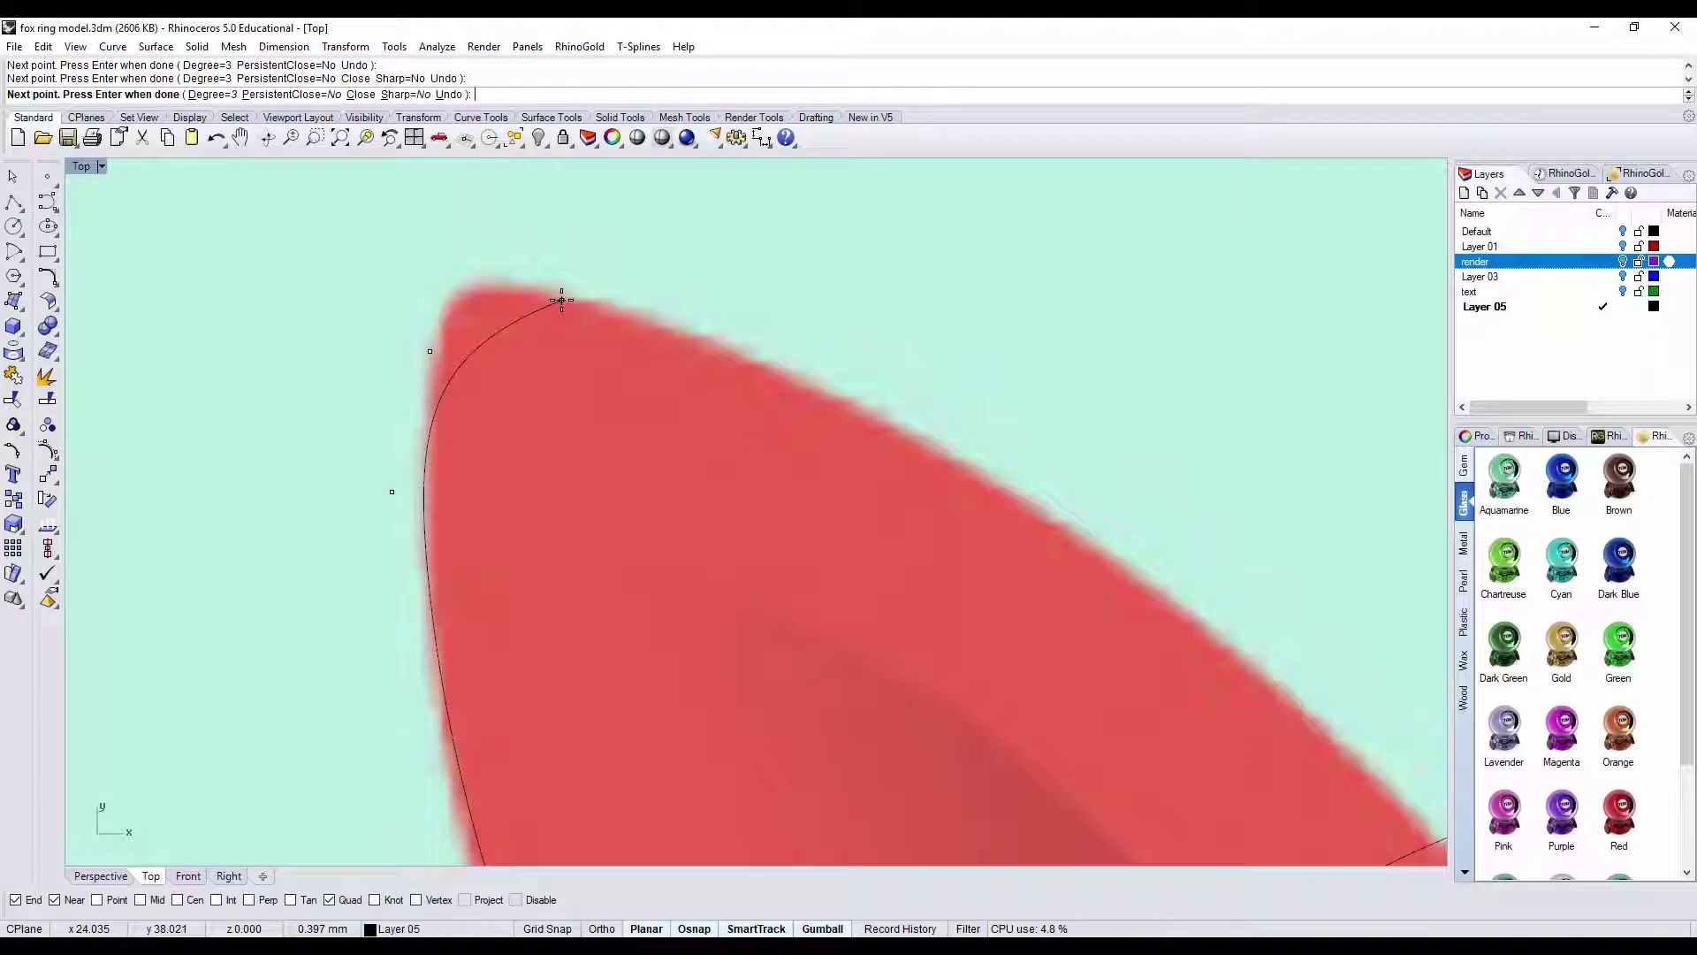
right_drag(562, 300, 702, 500)
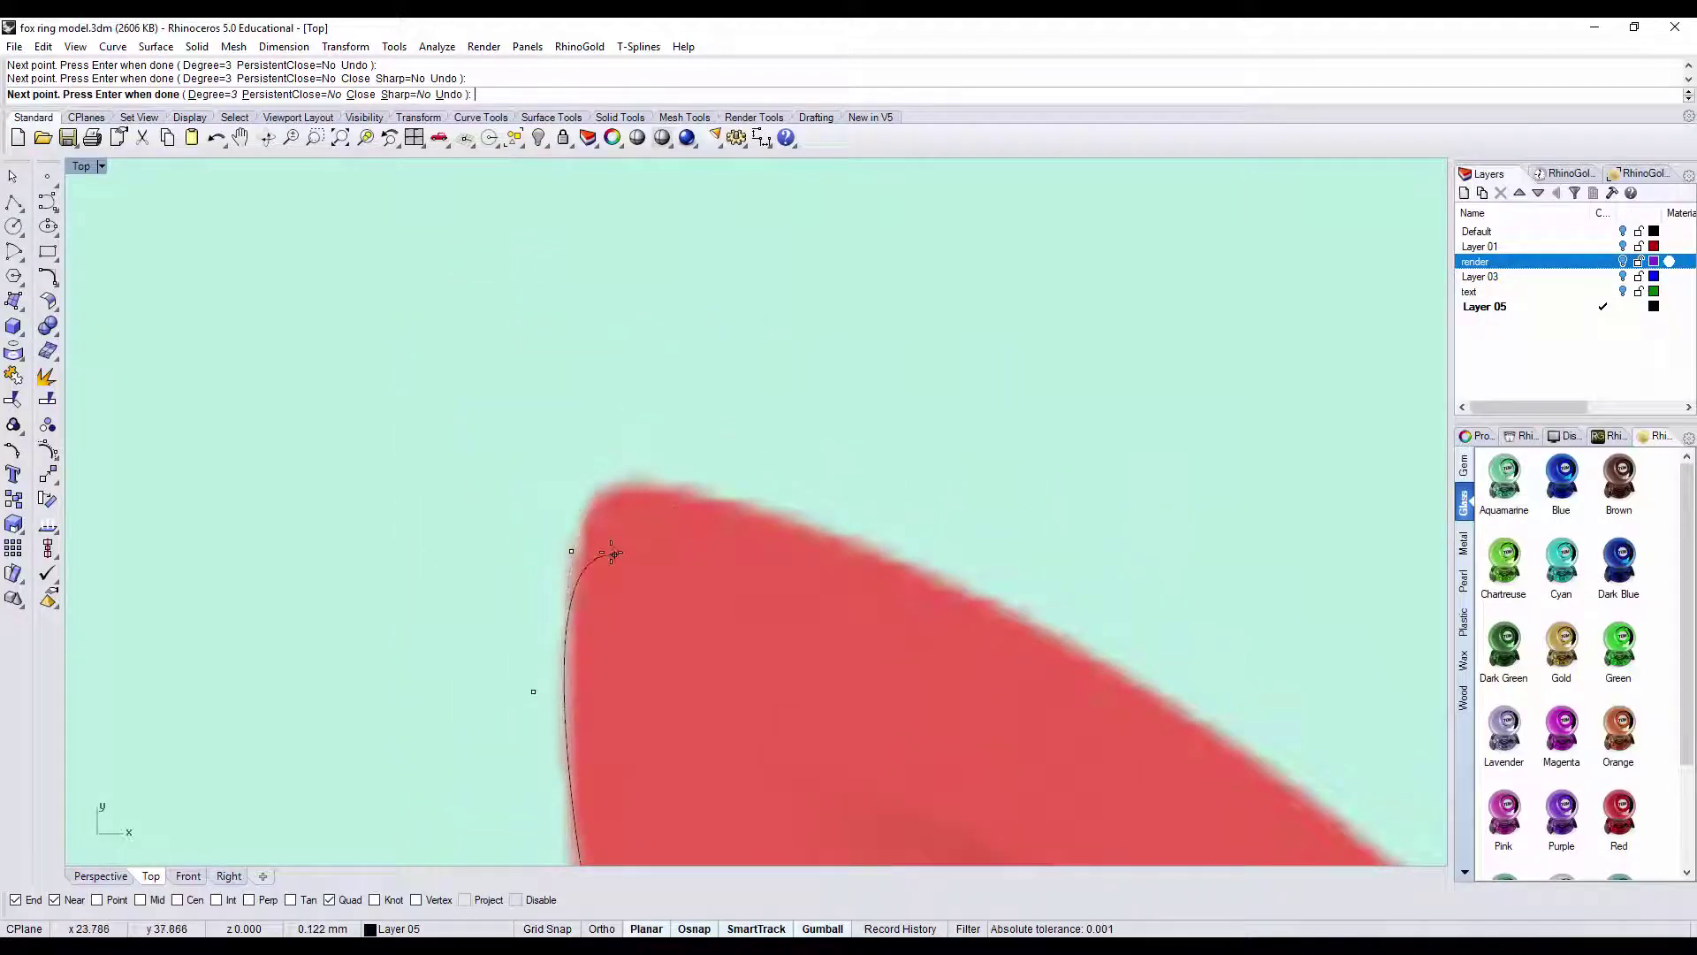
right_drag(614, 554, 554, 493)
click(538, 421)
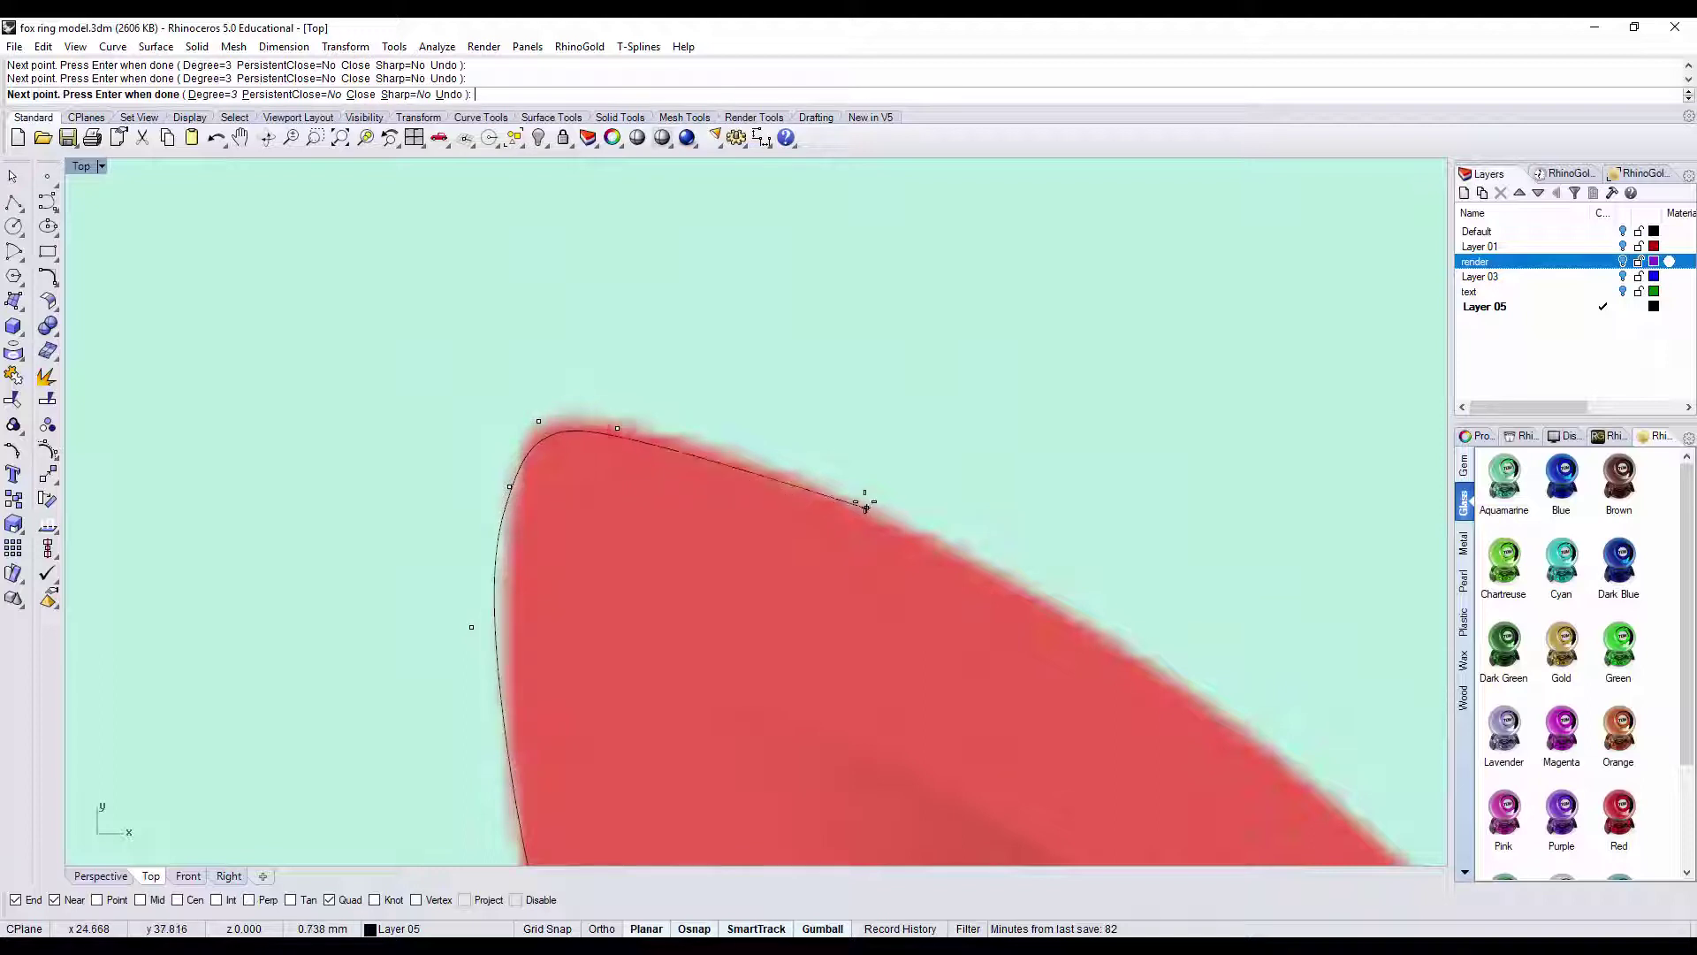
click(840, 496)
scroll(1016, 557, down, 4)
right_drag(1015, 557, 680, 345)
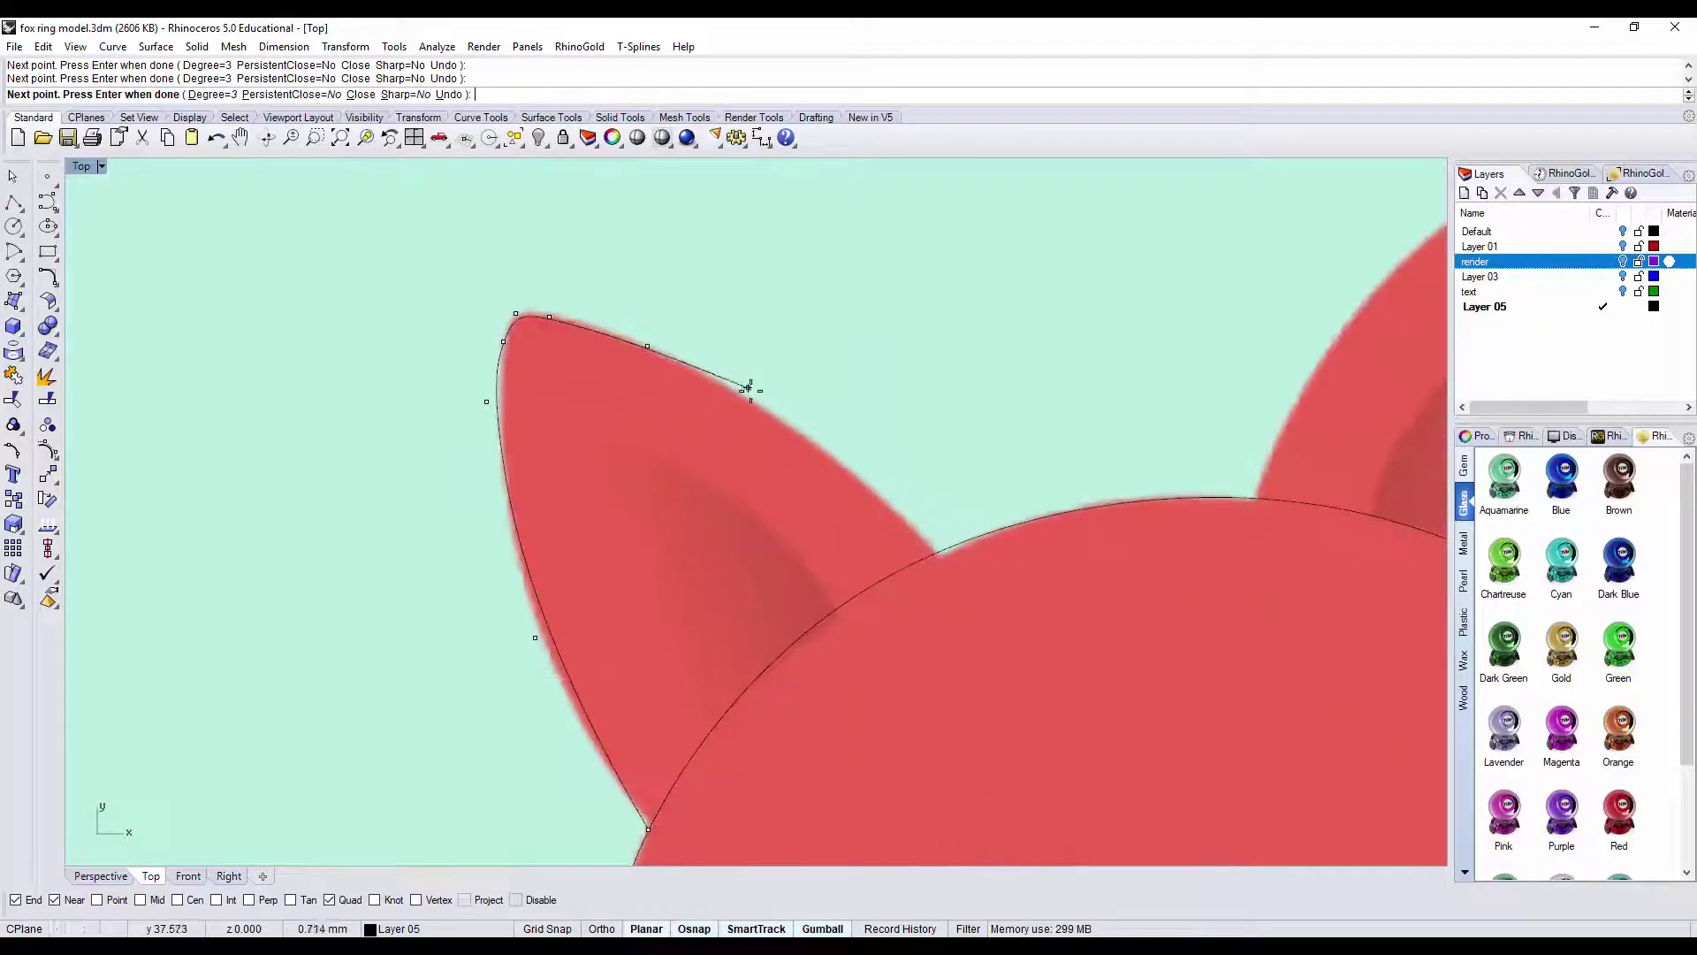
click(794, 423)
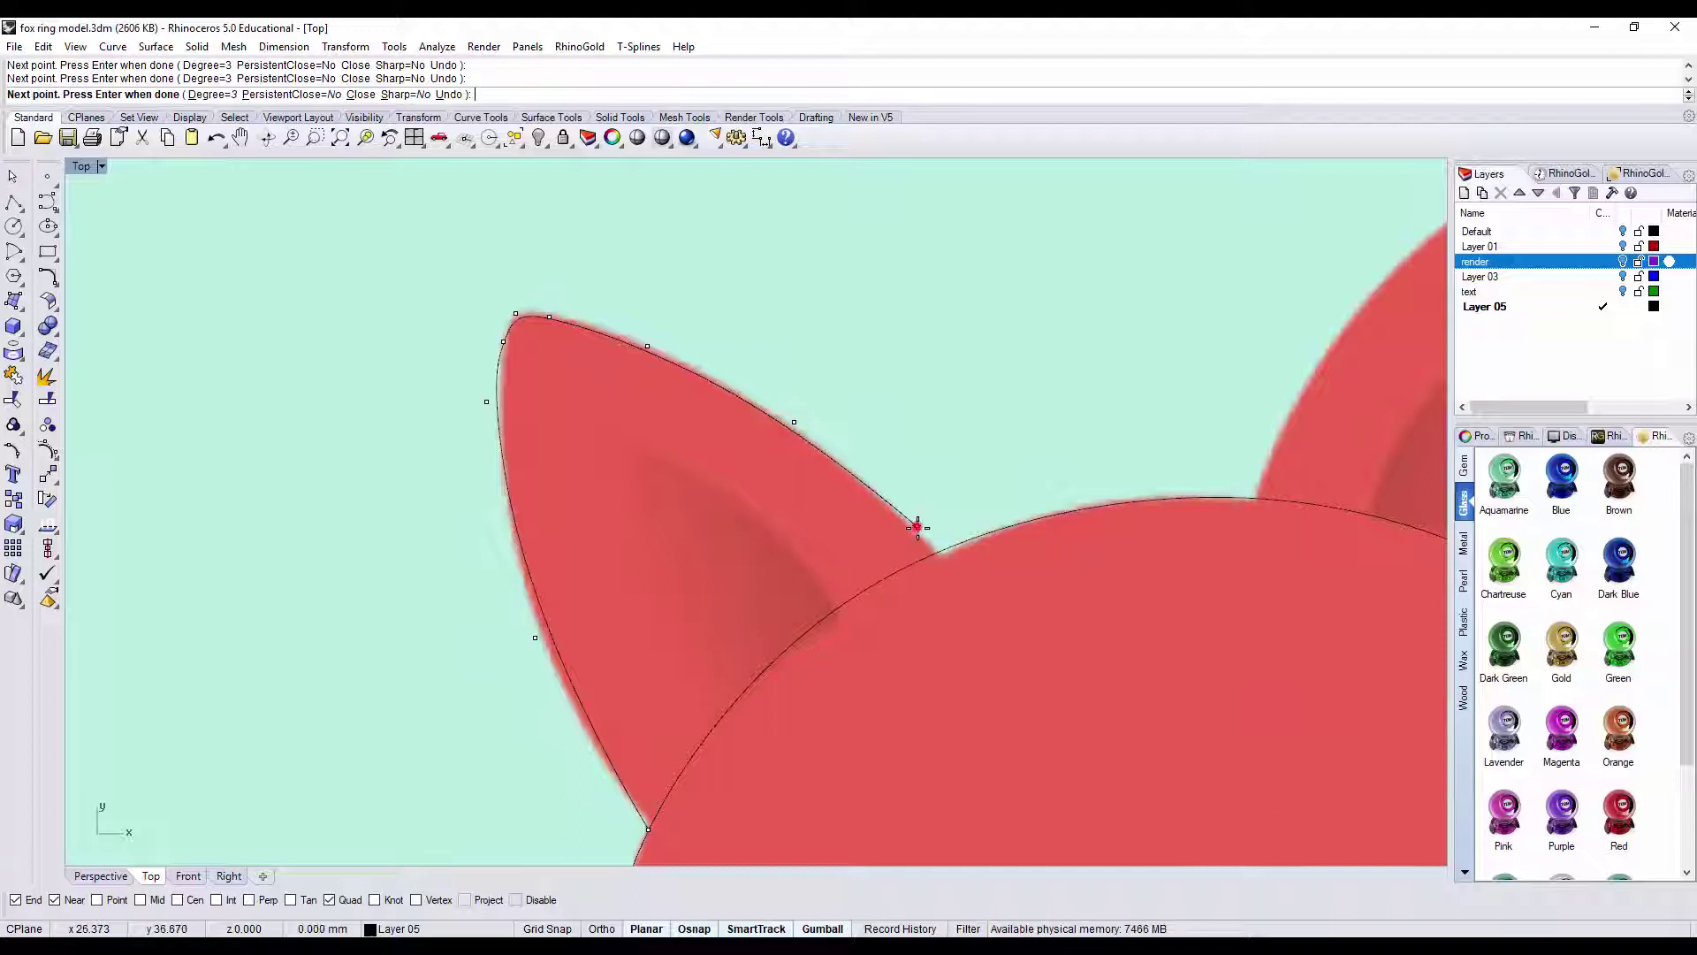
click(935, 542)
key(Return)
- Trace the right ear with a second curve from the head outline, over its tip and down the outer edge
scroll(1105, 565, down, 3)
right_drag(1105, 566, 996, 632)
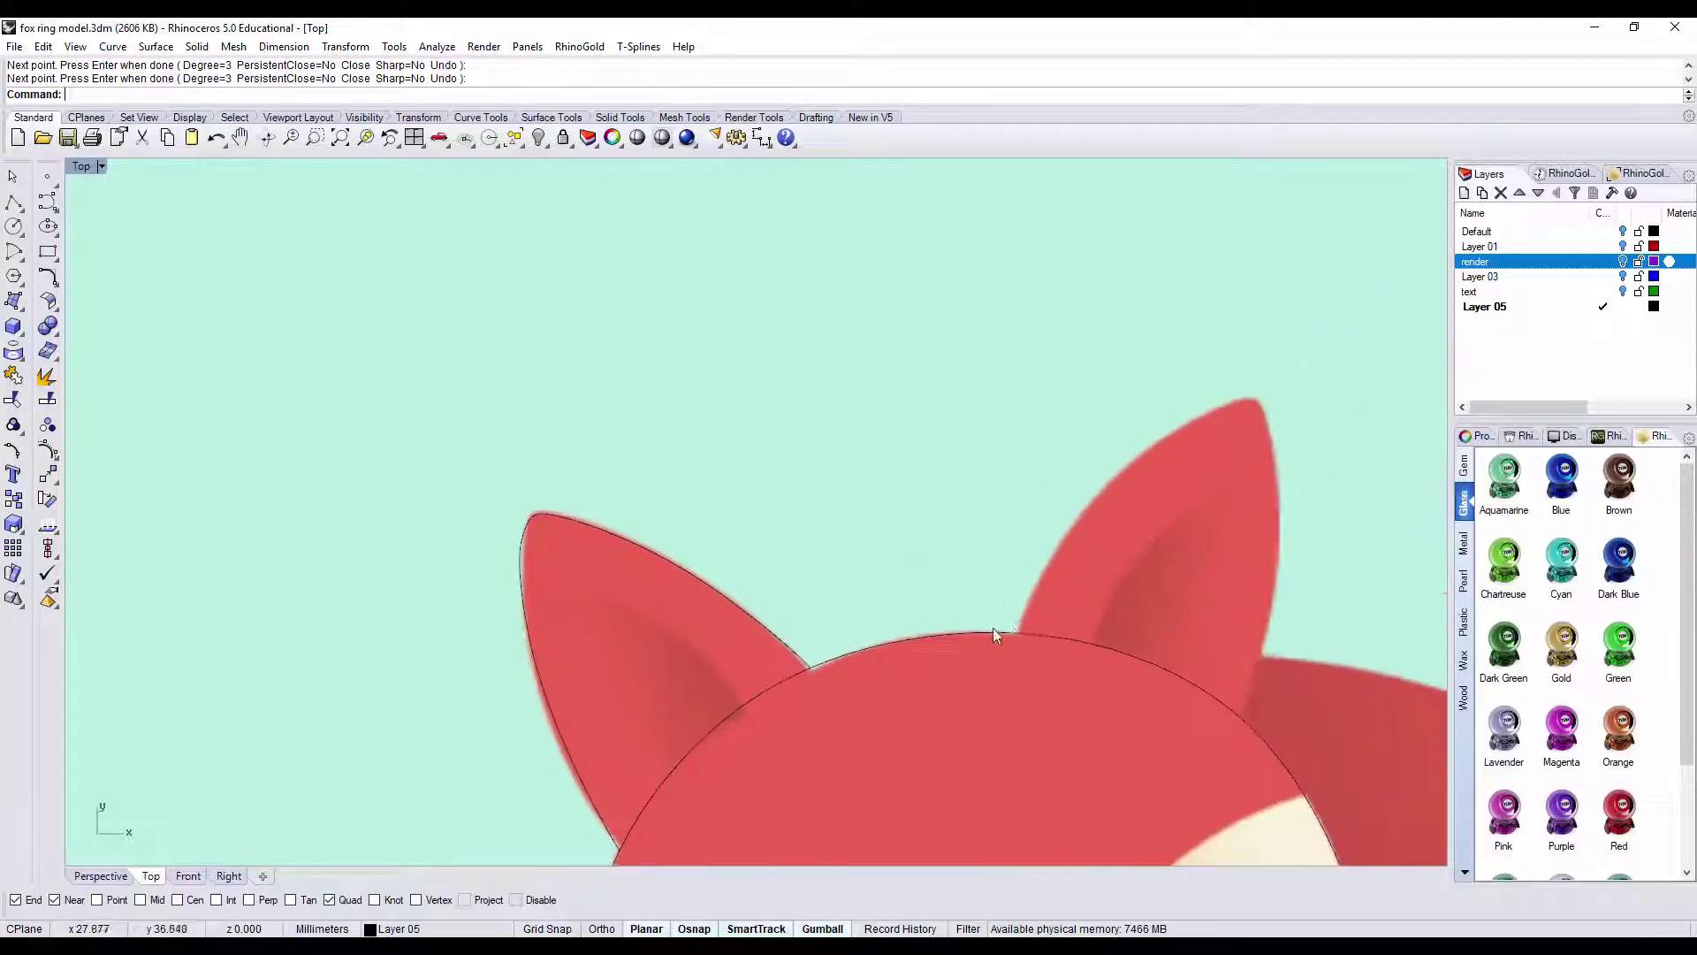
scroll(940, 633, up, 3)
key(Return)
click(917, 650)
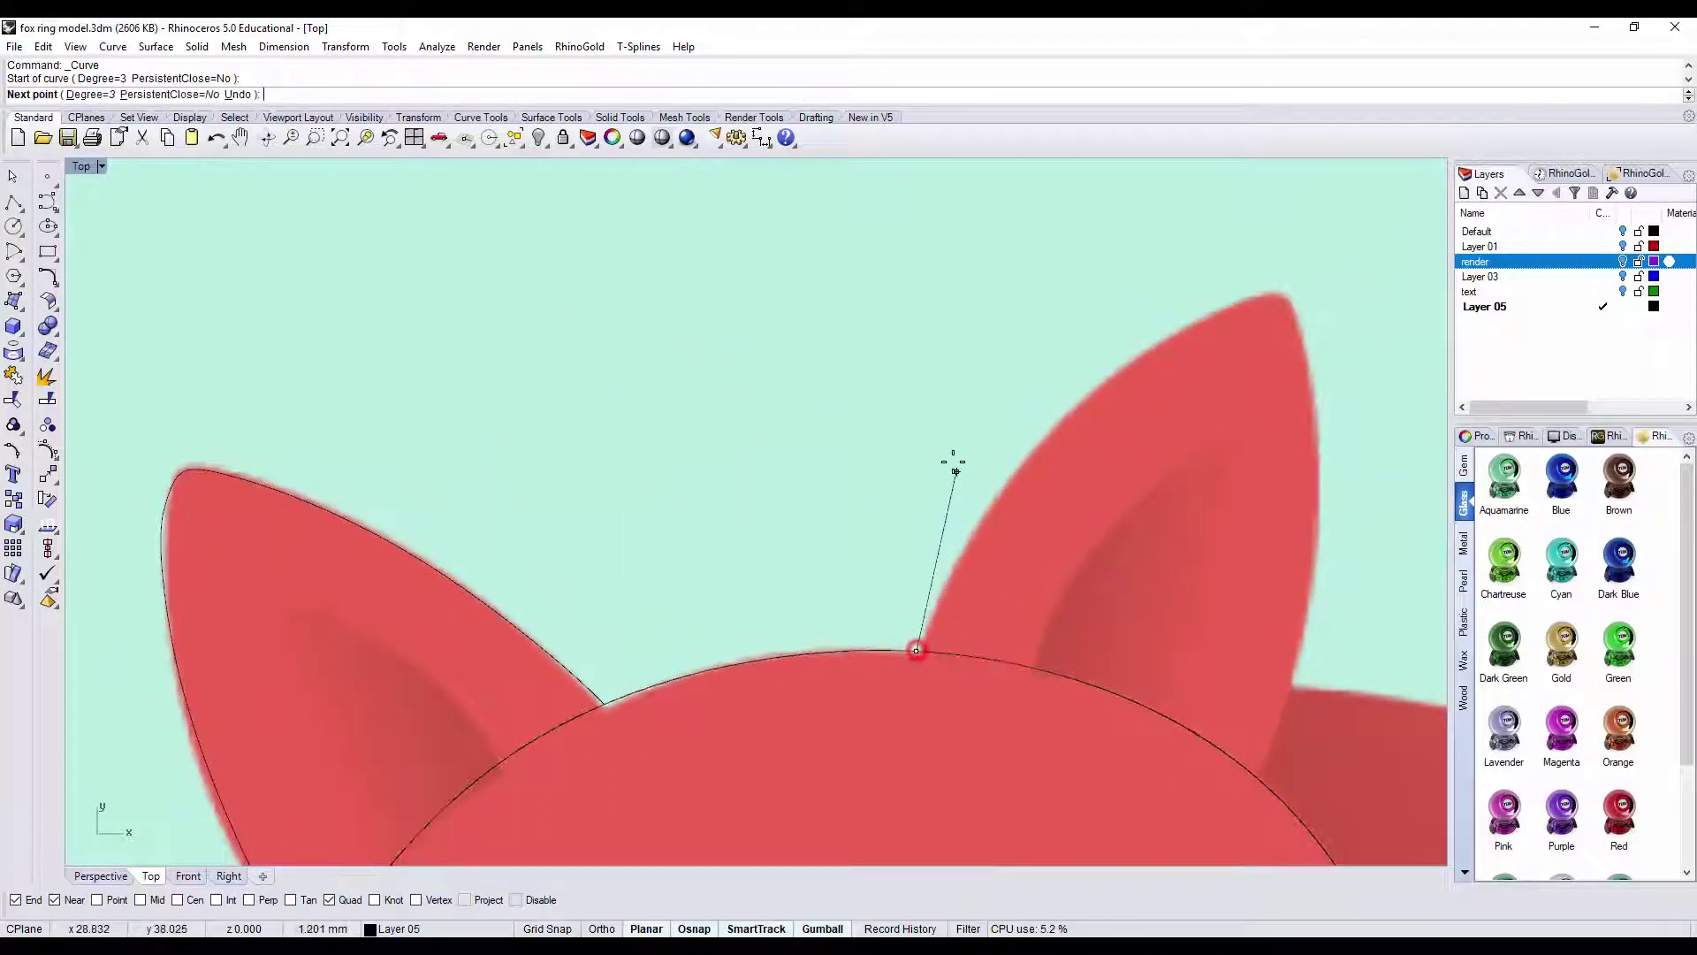
click(951, 451)
click(1162, 324)
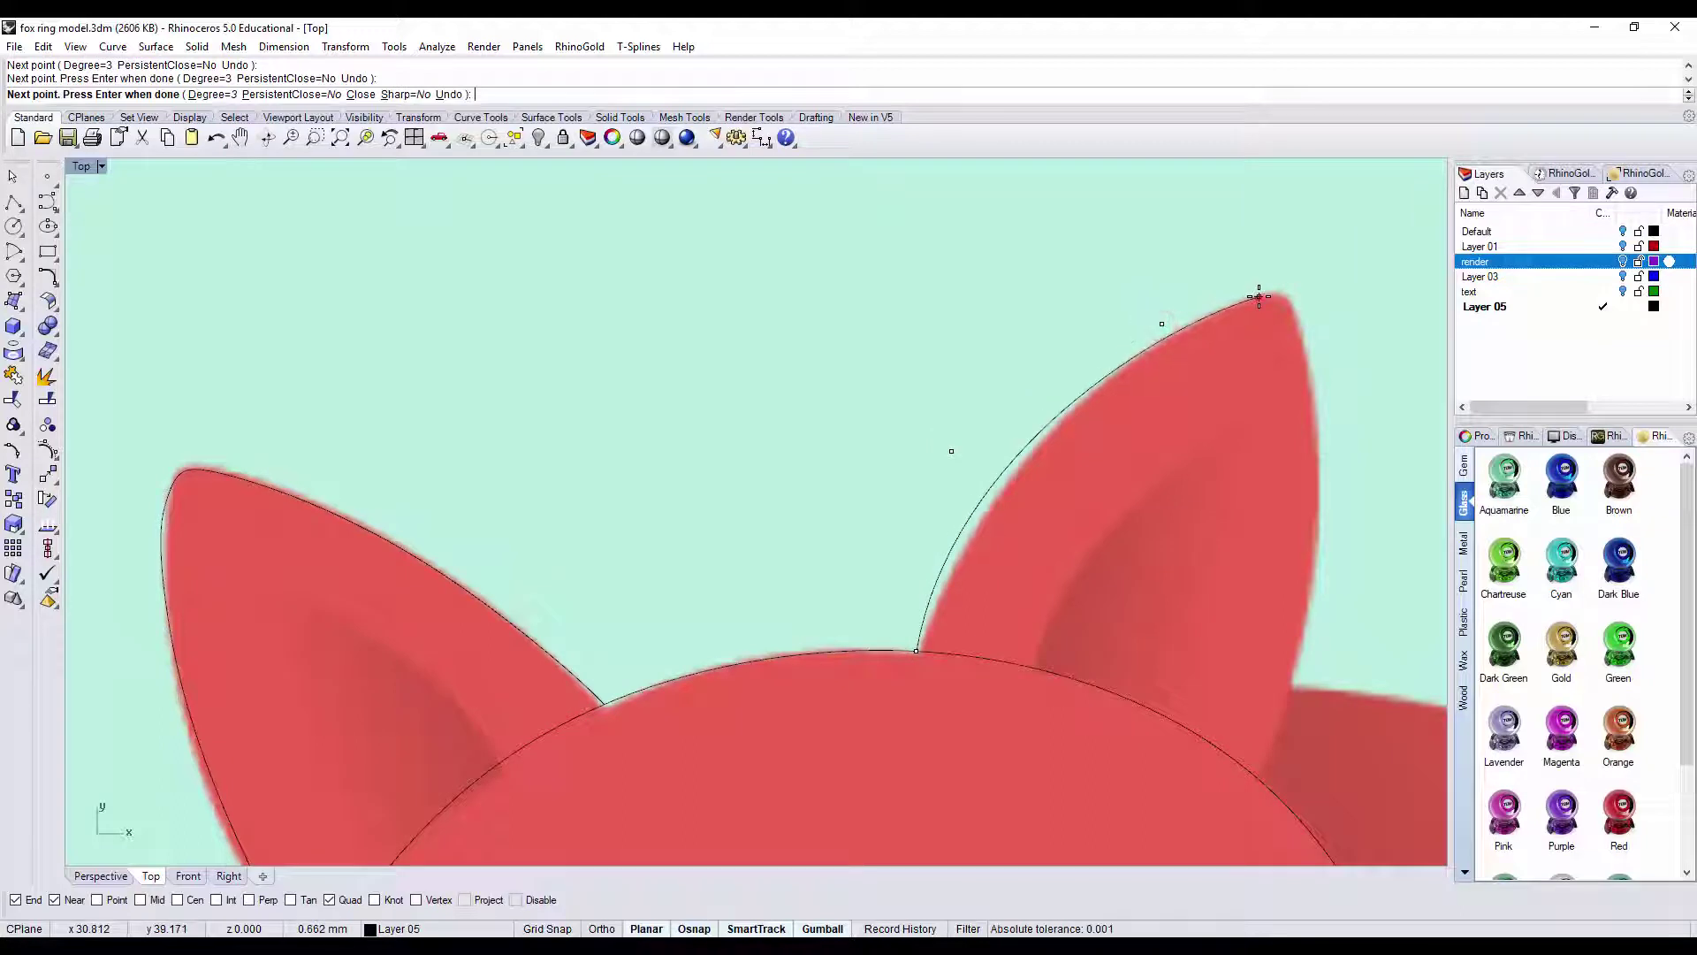
click(1259, 296)
click(1281, 293)
click(1297, 309)
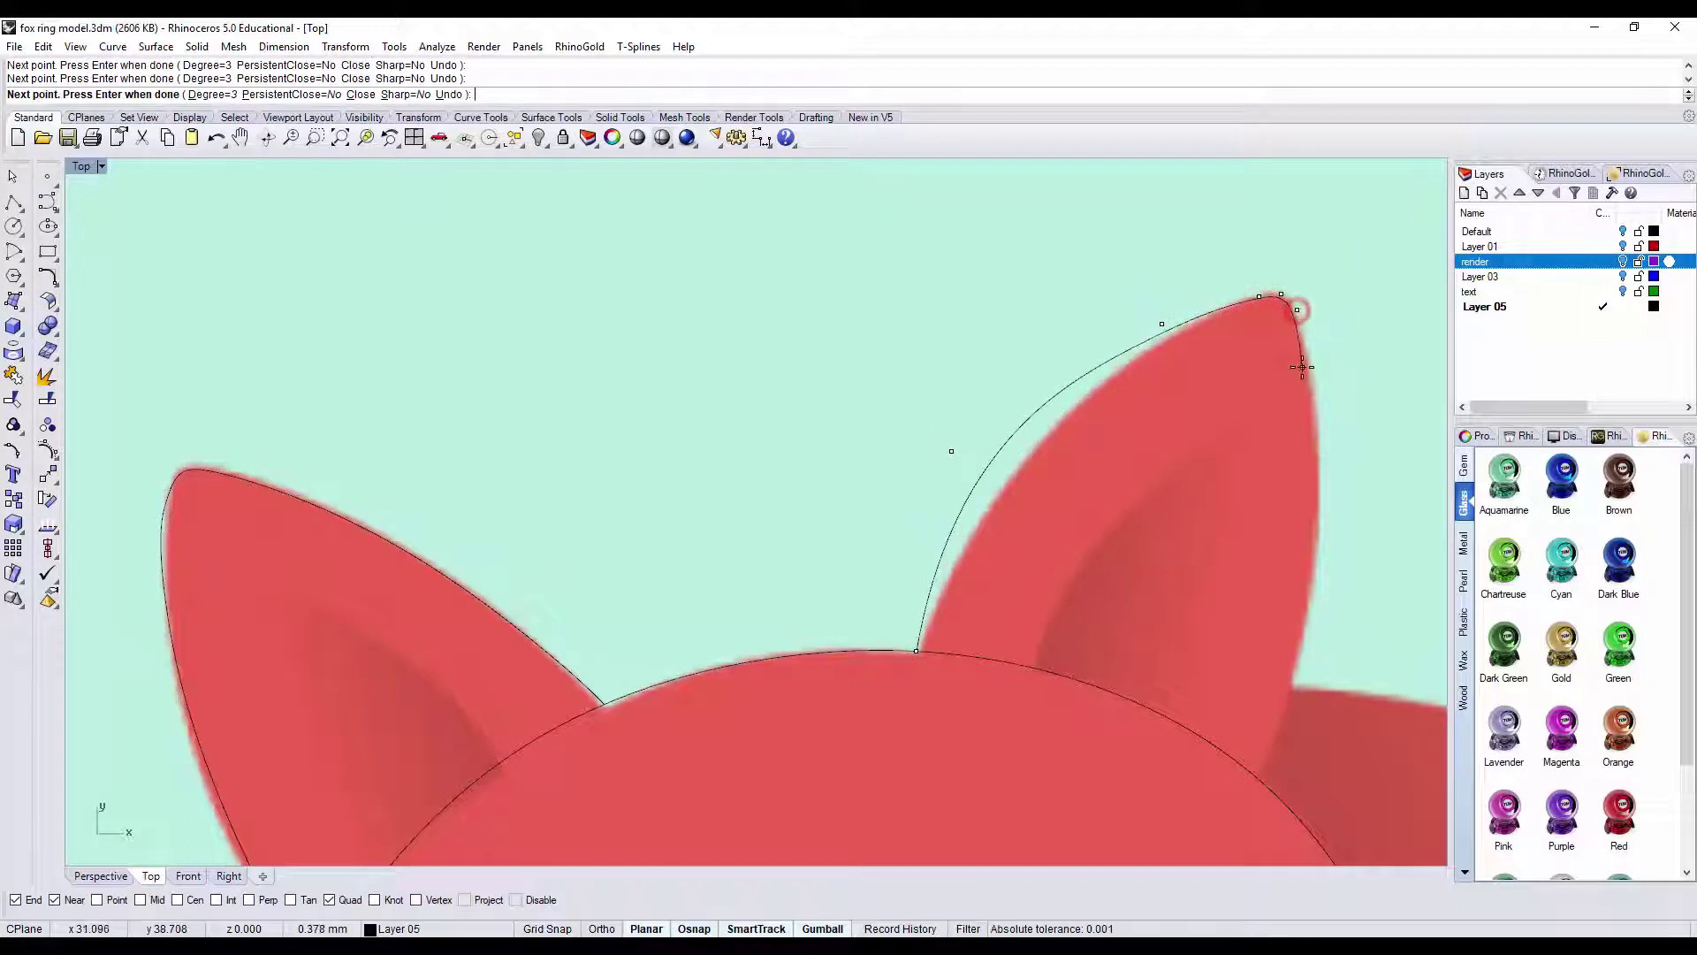
click(1320, 449)
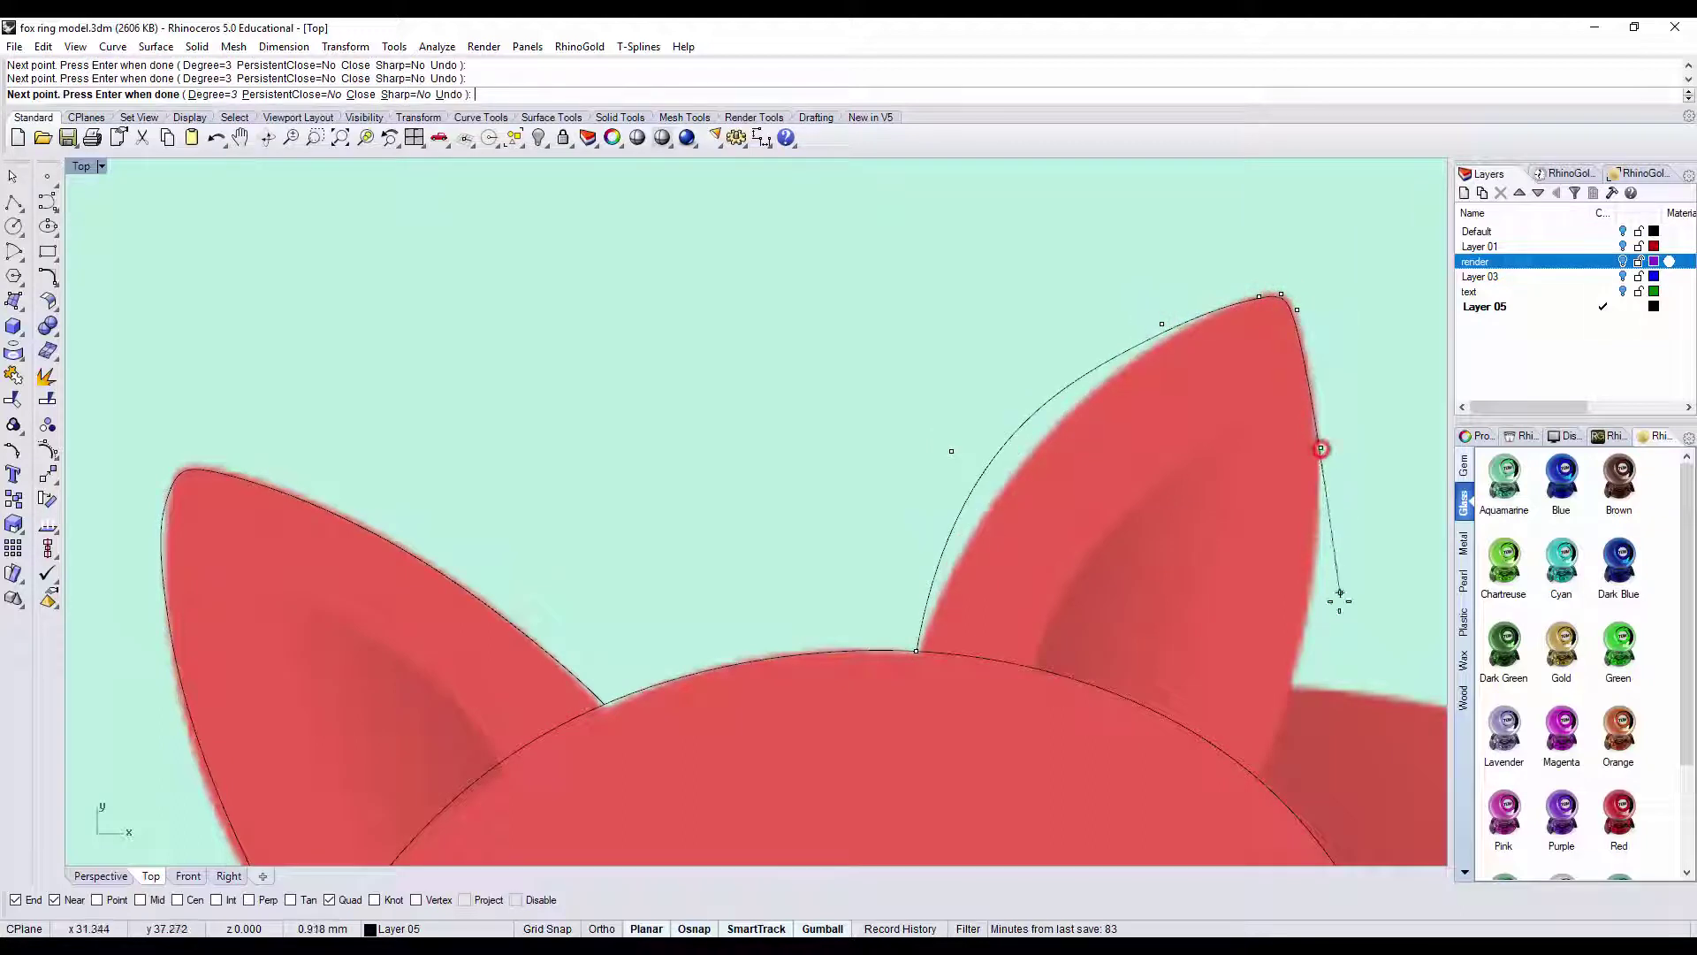
click(1308, 655)
click(1252, 774)
key(Return)
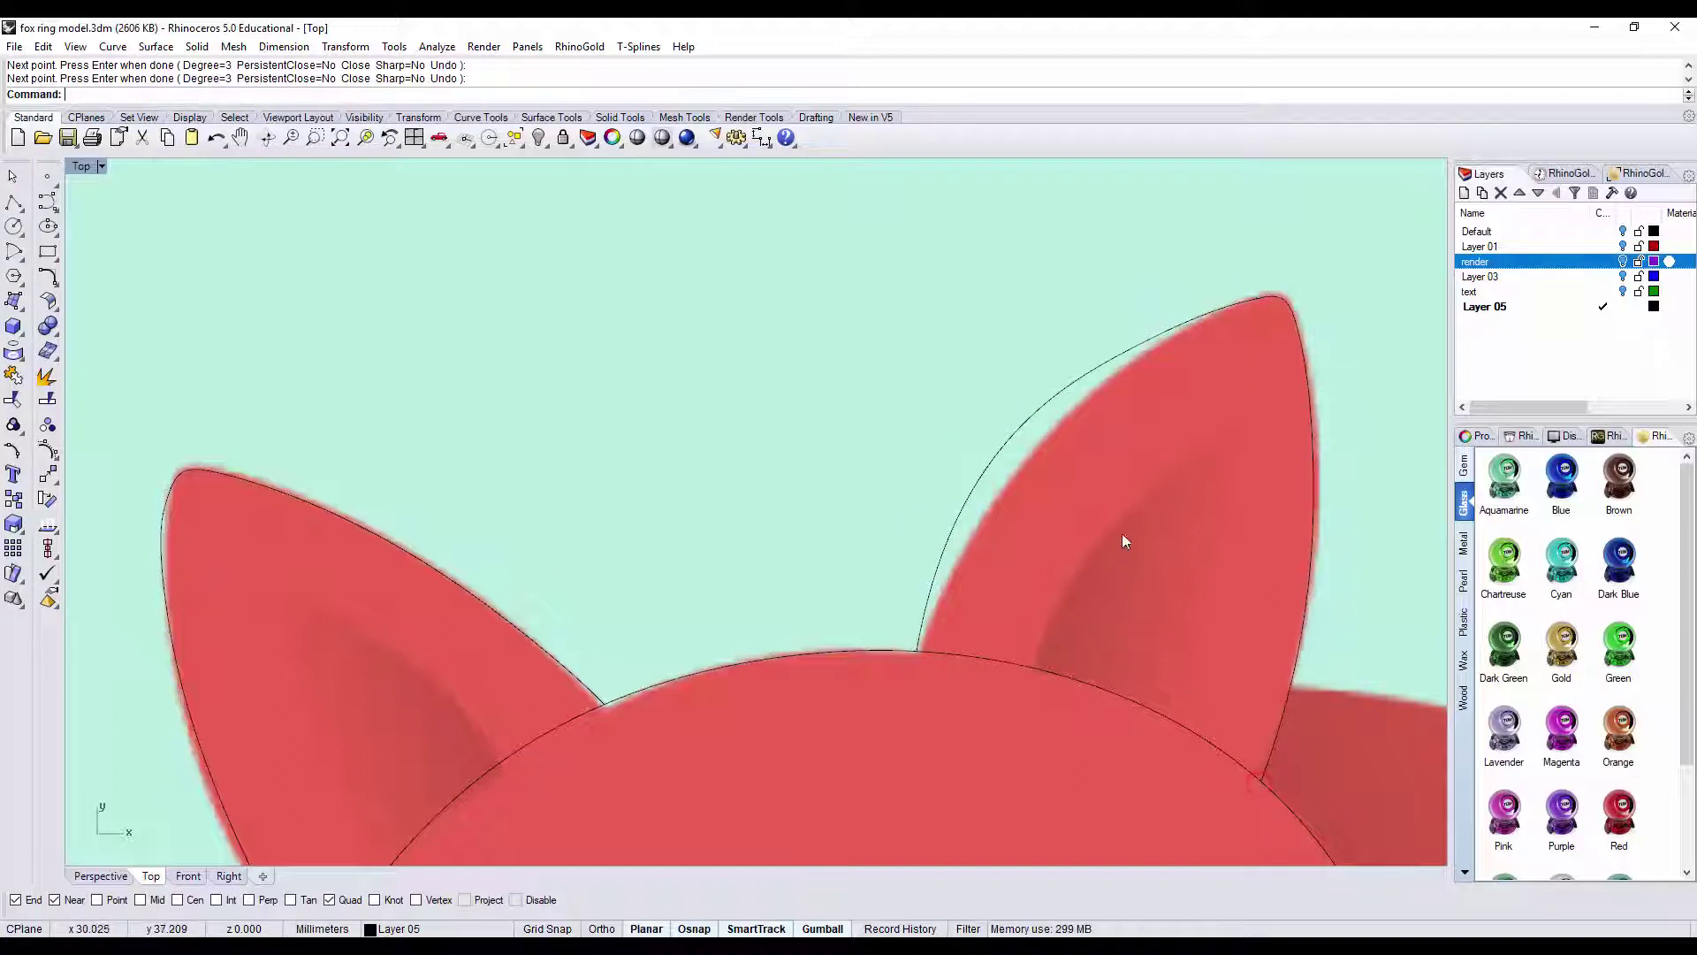
- Turn on the right ear curve's points and pull the stray one onto the ear's inner edge
right_drag(1122, 533, 974, 383)
click(902, 267)
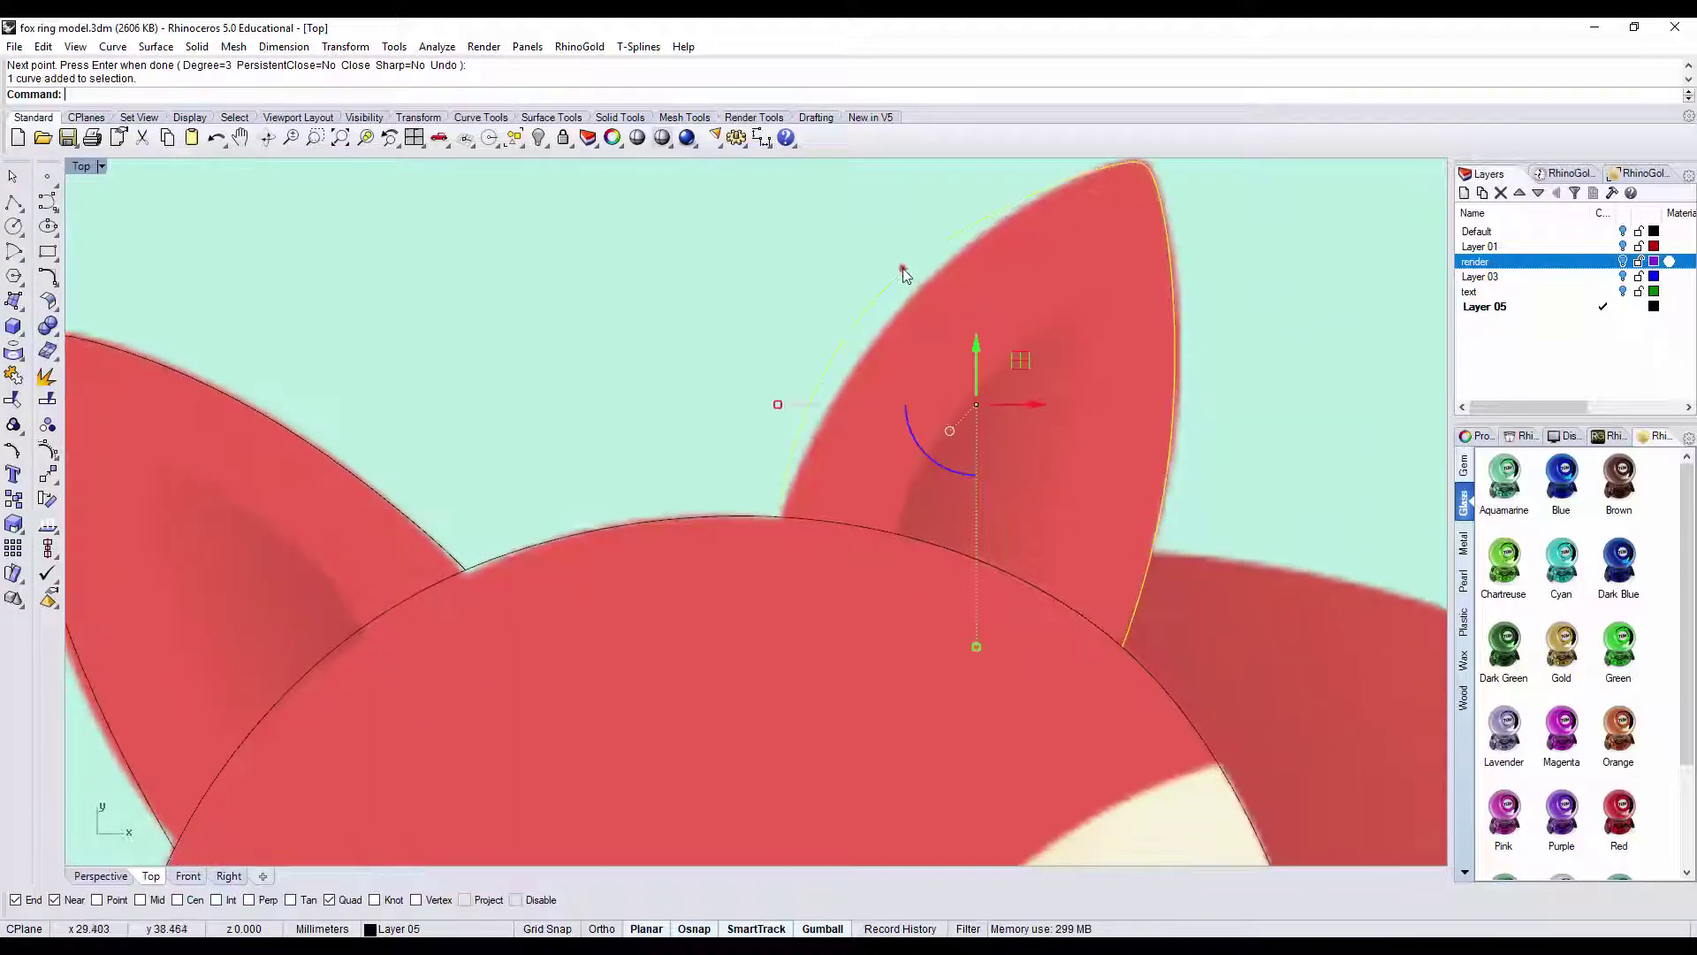
click(48, 449)
right_drag(649, 382, 640, 462)
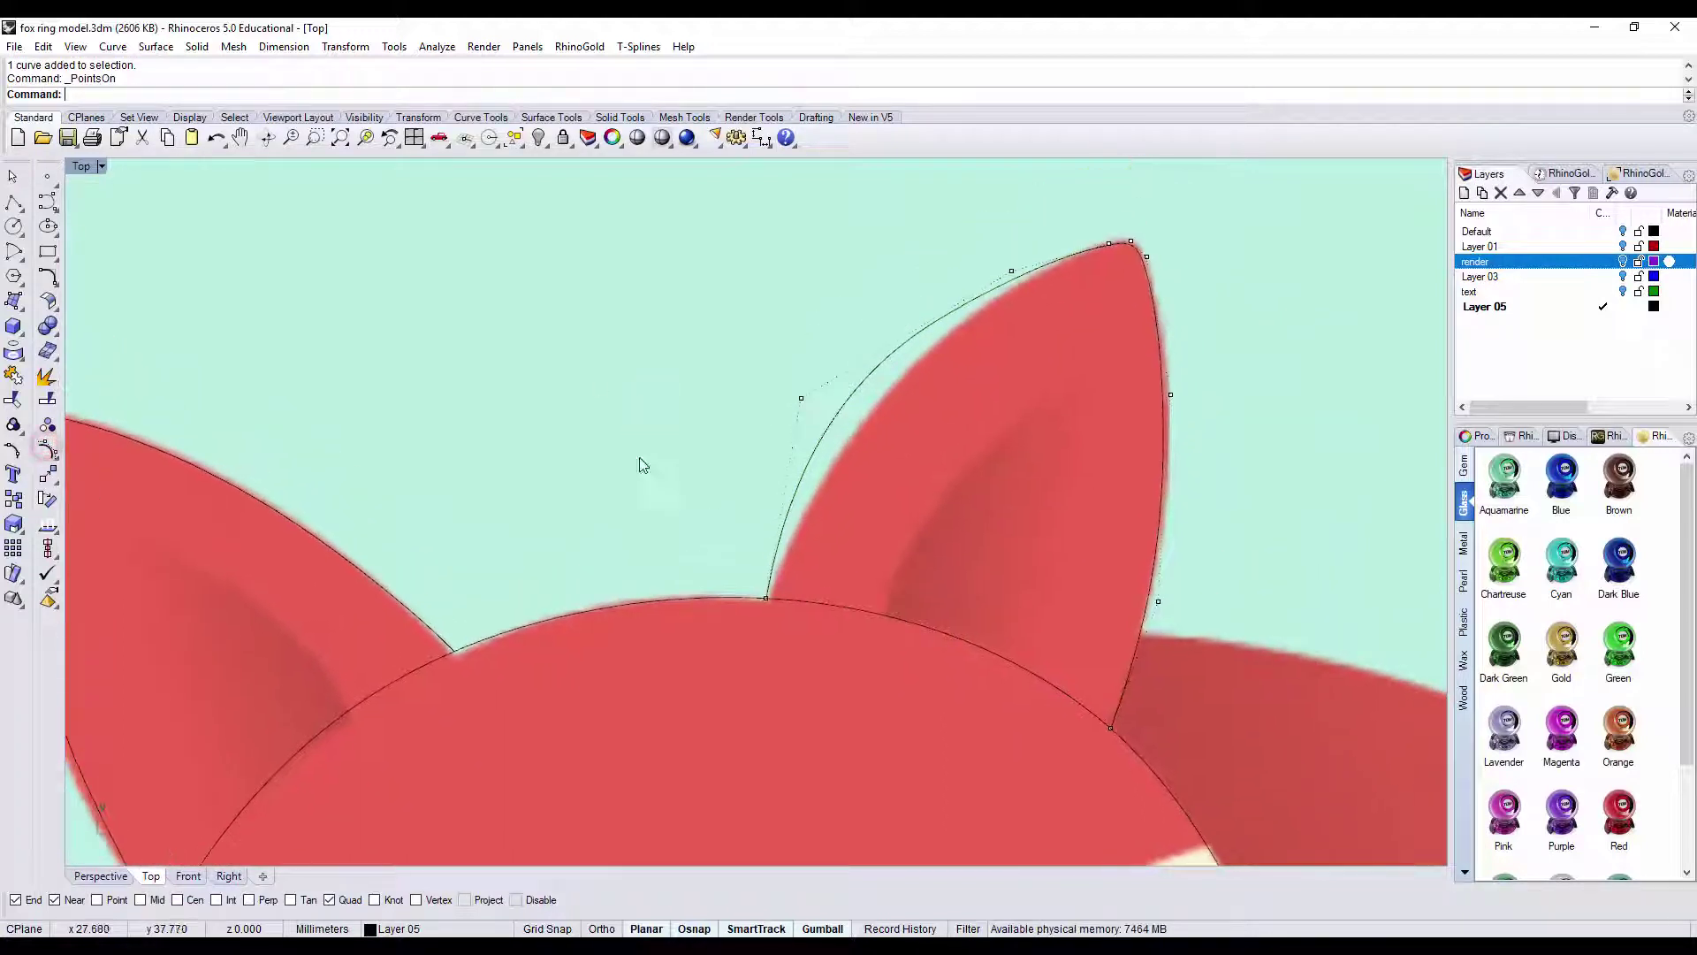
click(802, 401)
drag(800, 399, 883, 375)
- Turn on the left ear curve's points and lower its tip point onto the ear outline
scroll(884, 380, down, 3)
right_drag(575, 509, 820, 517)
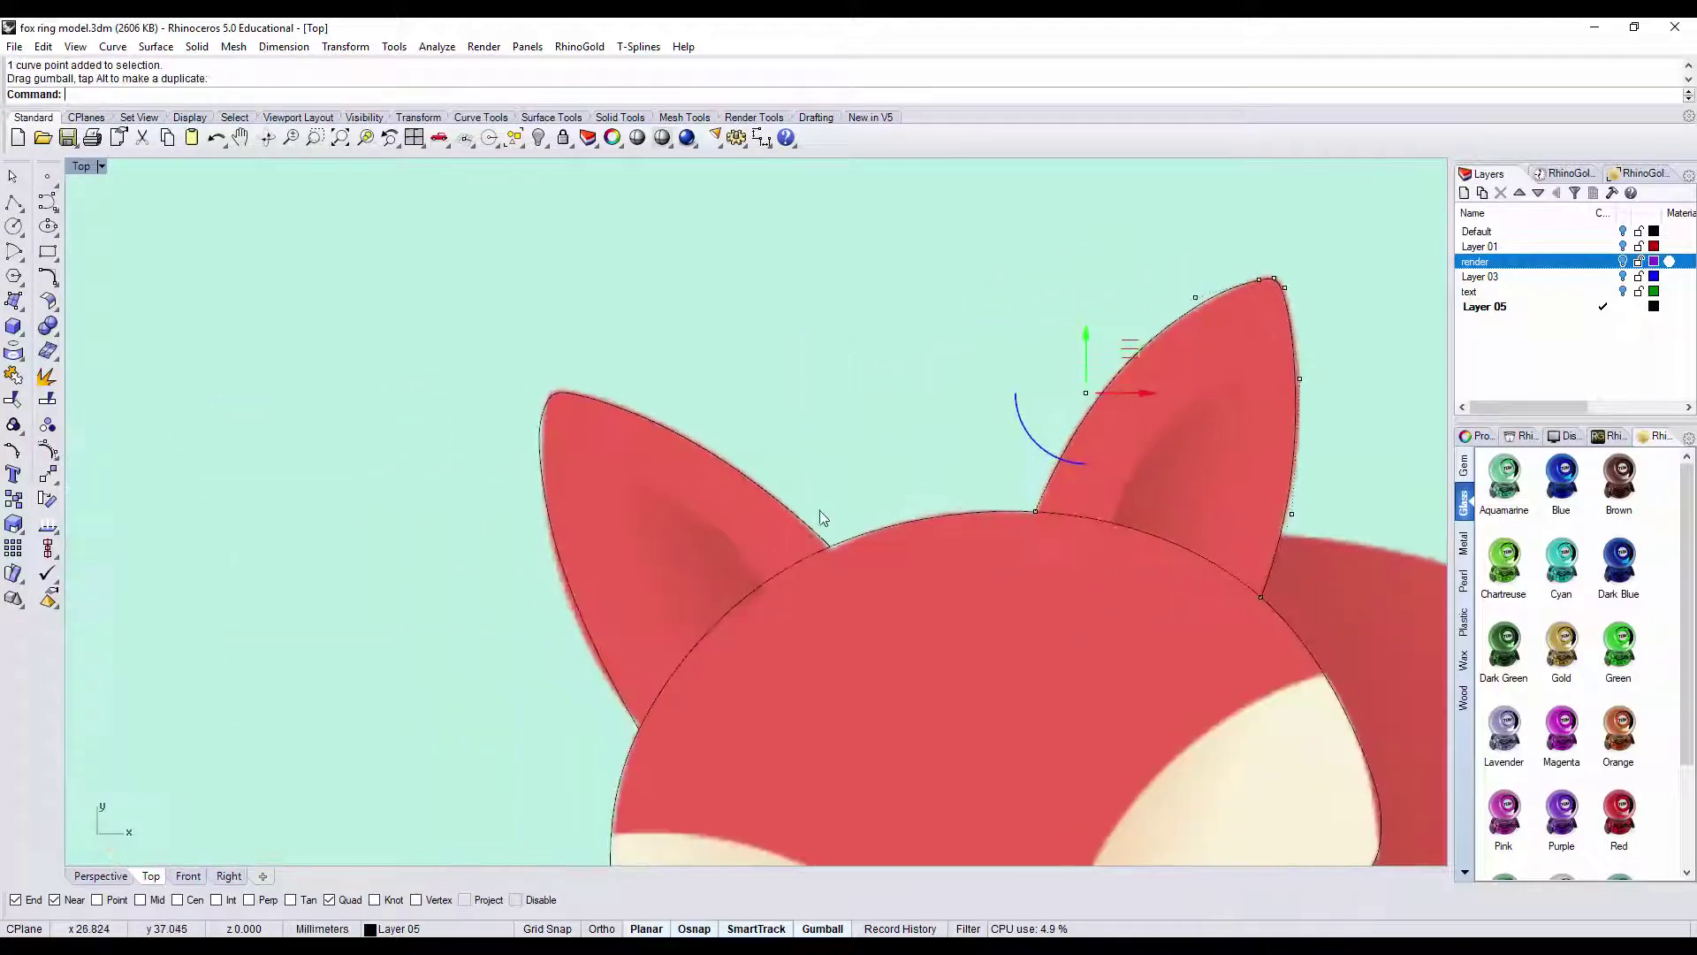
scroll(655, 459, up, 2)
scroll(628, 477, down, 1)
right_drag(629, 477, 699, 394)
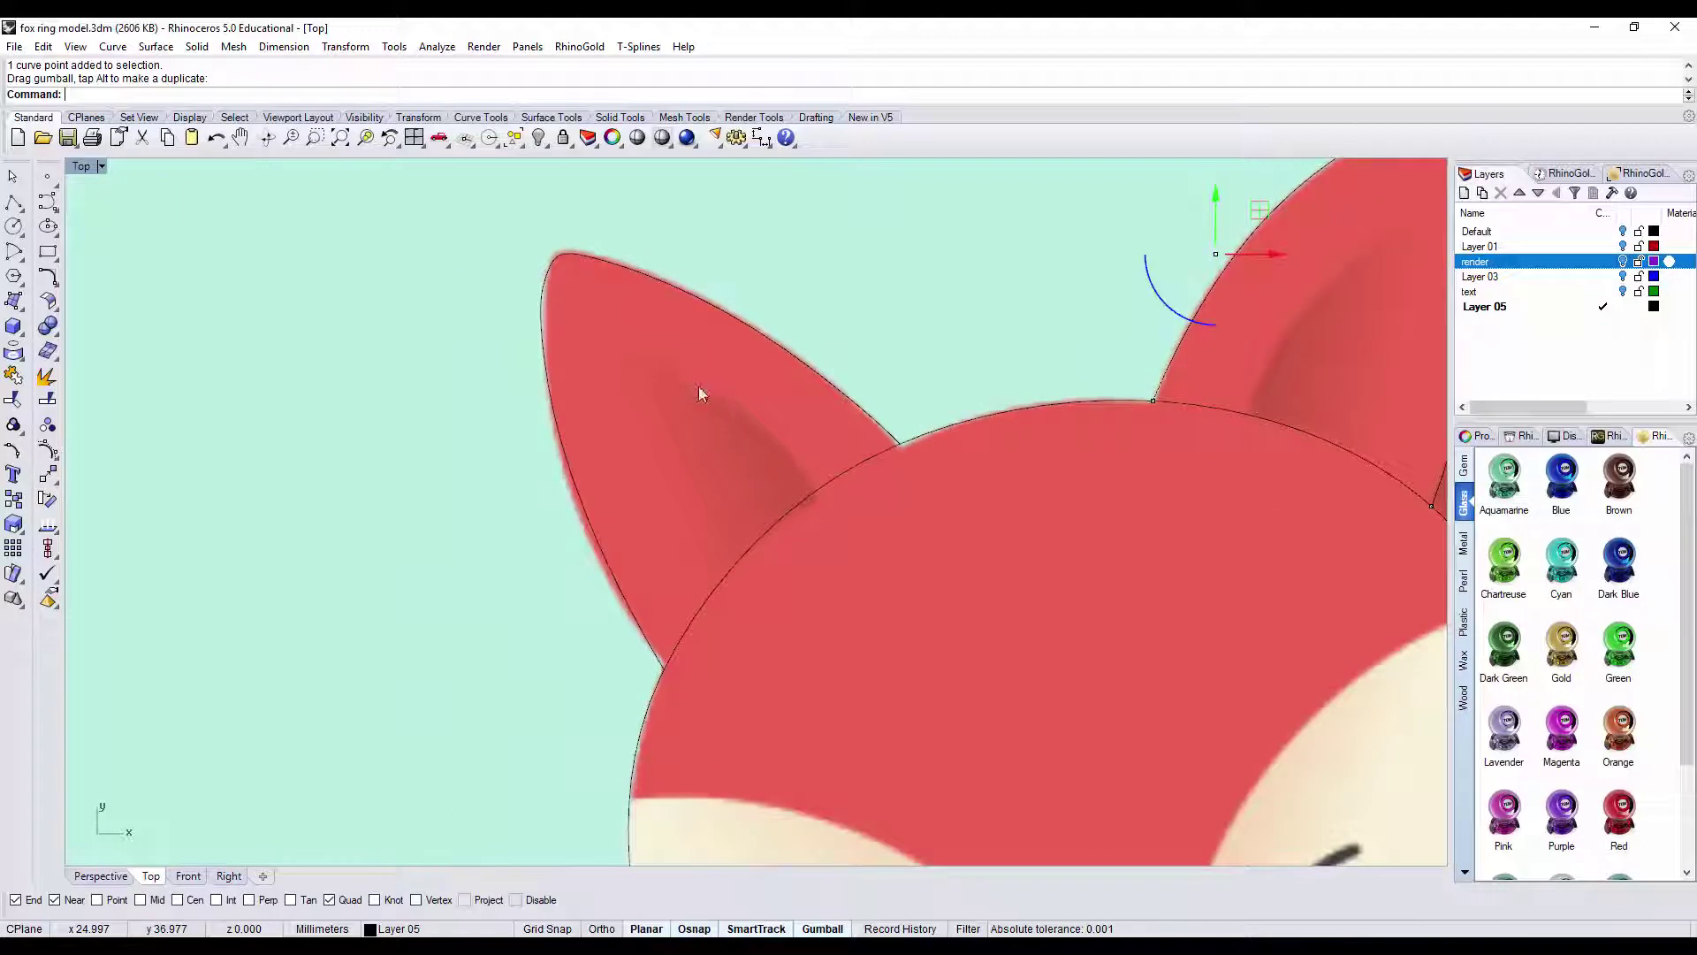
click(540, 295)
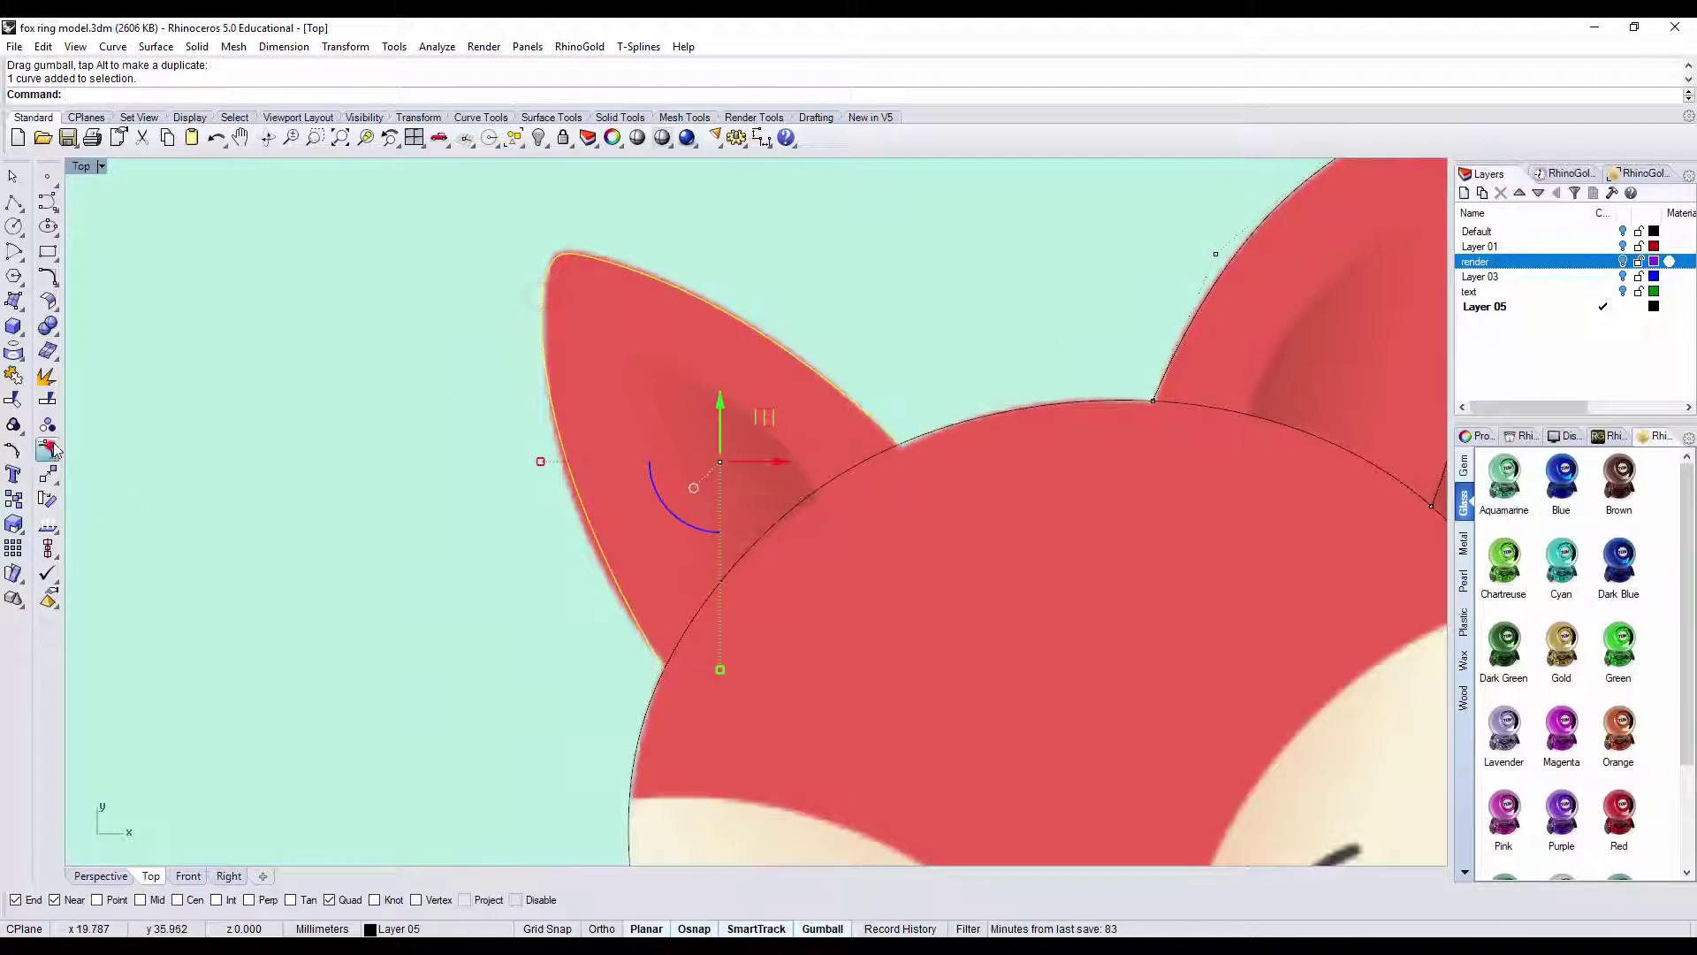
click(50, 450)
click(534, 322)
drag(574, 284, 581, 320)
- Turn off point editing and frame the whole fox in the view
scroll(757, 353, down, 4)
right_drag(756, 353, 892, 543)
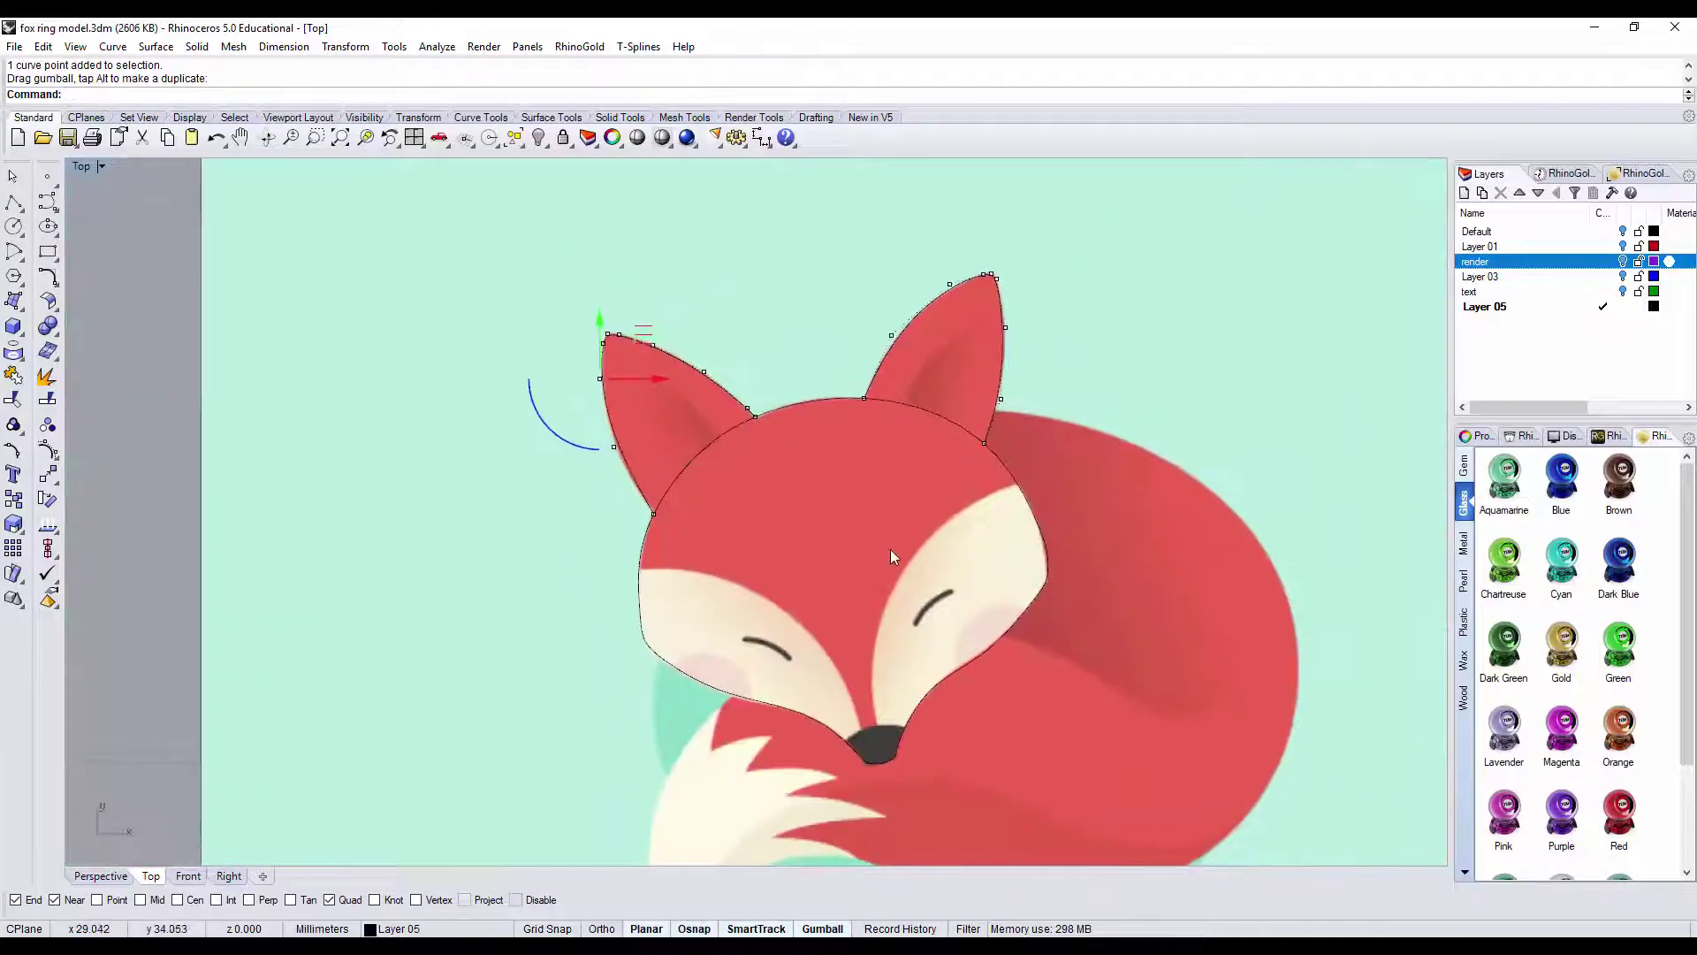
key(Escape)
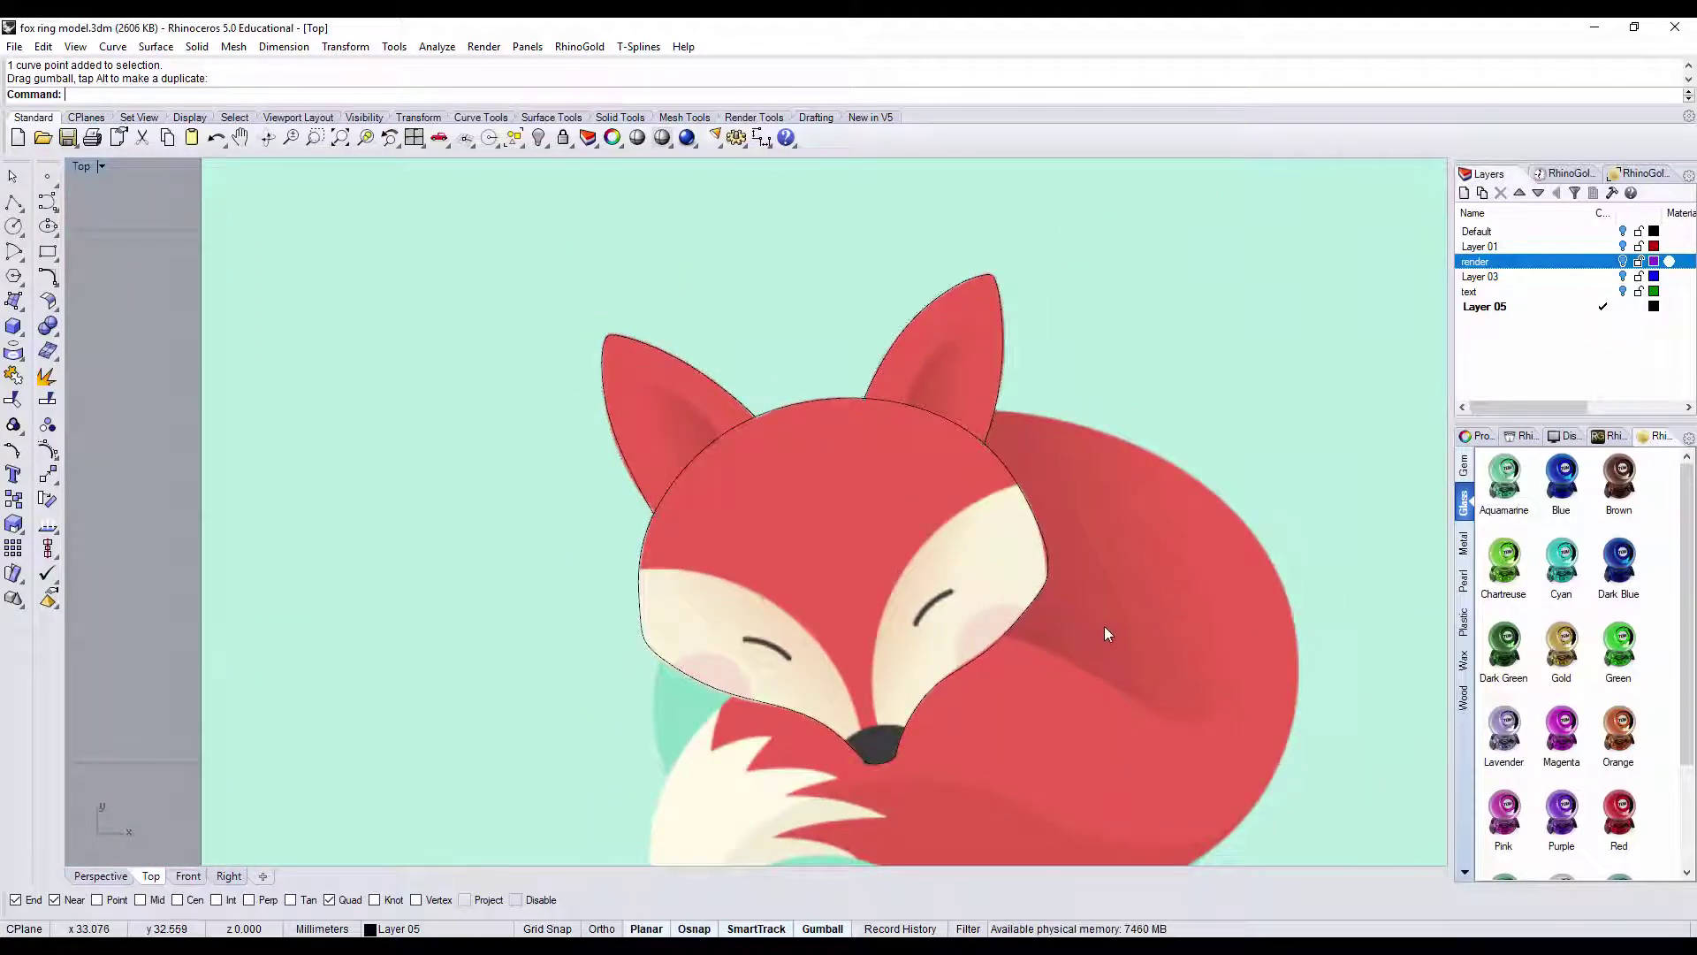
scroll(1105, 626, down, 3)
scroll(752, 566, up, 4)
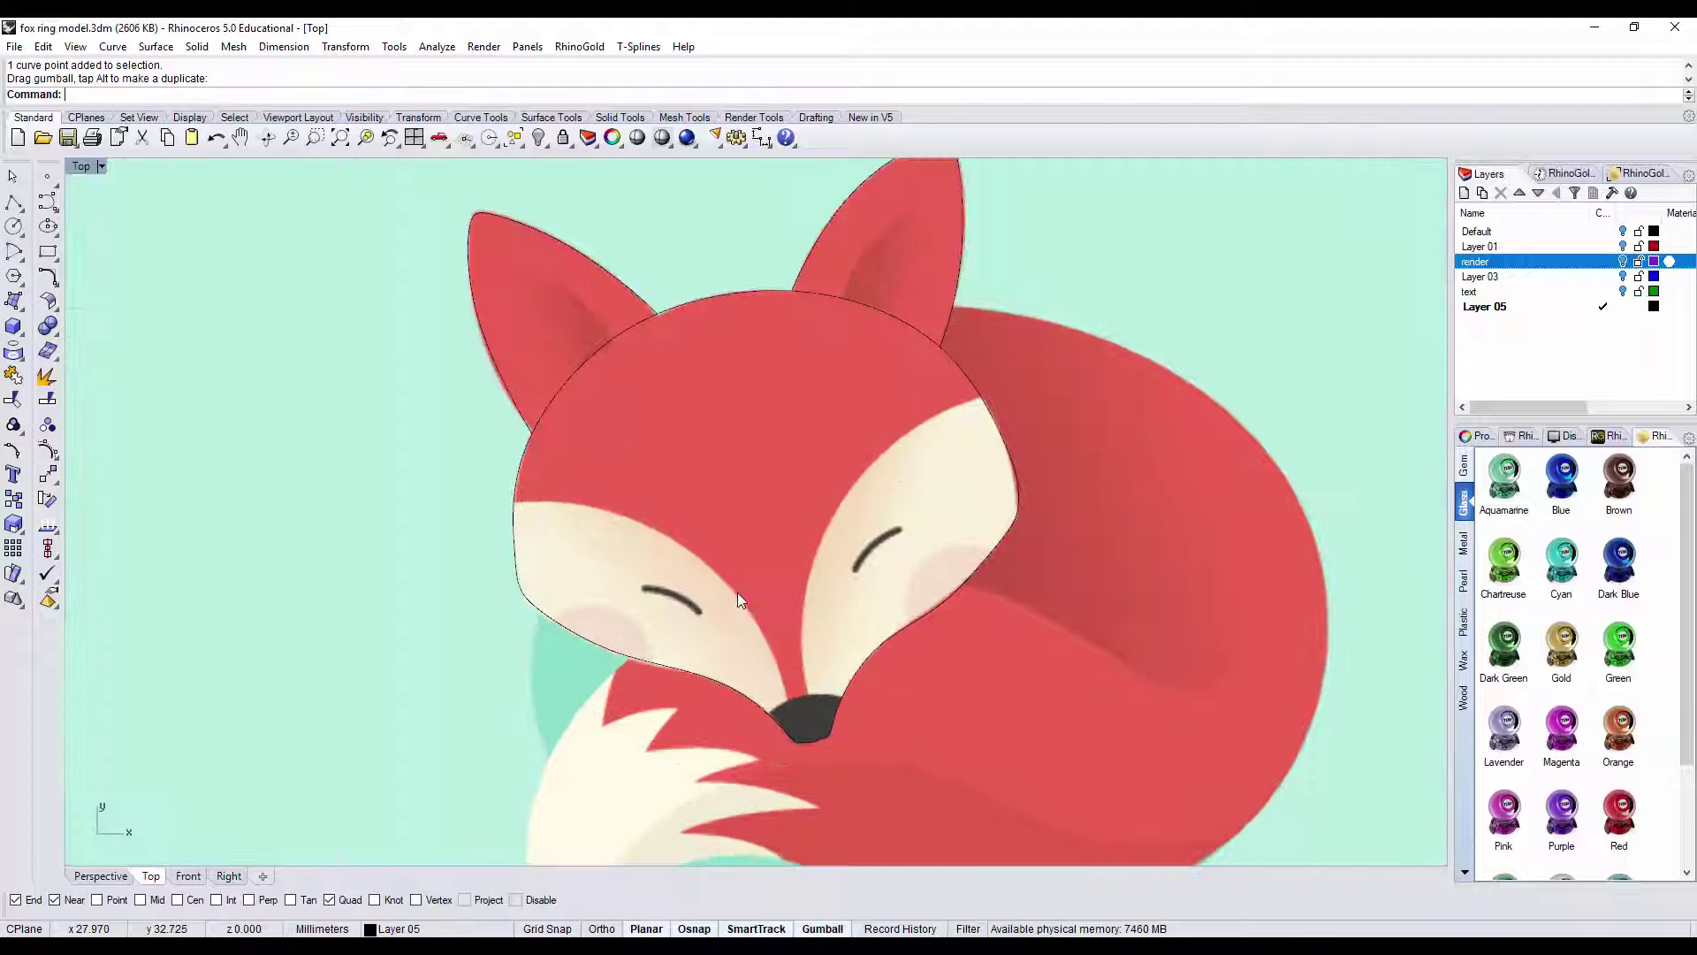
scroll(739, 599, down, 2)
scroll(629, 554, up, 5)
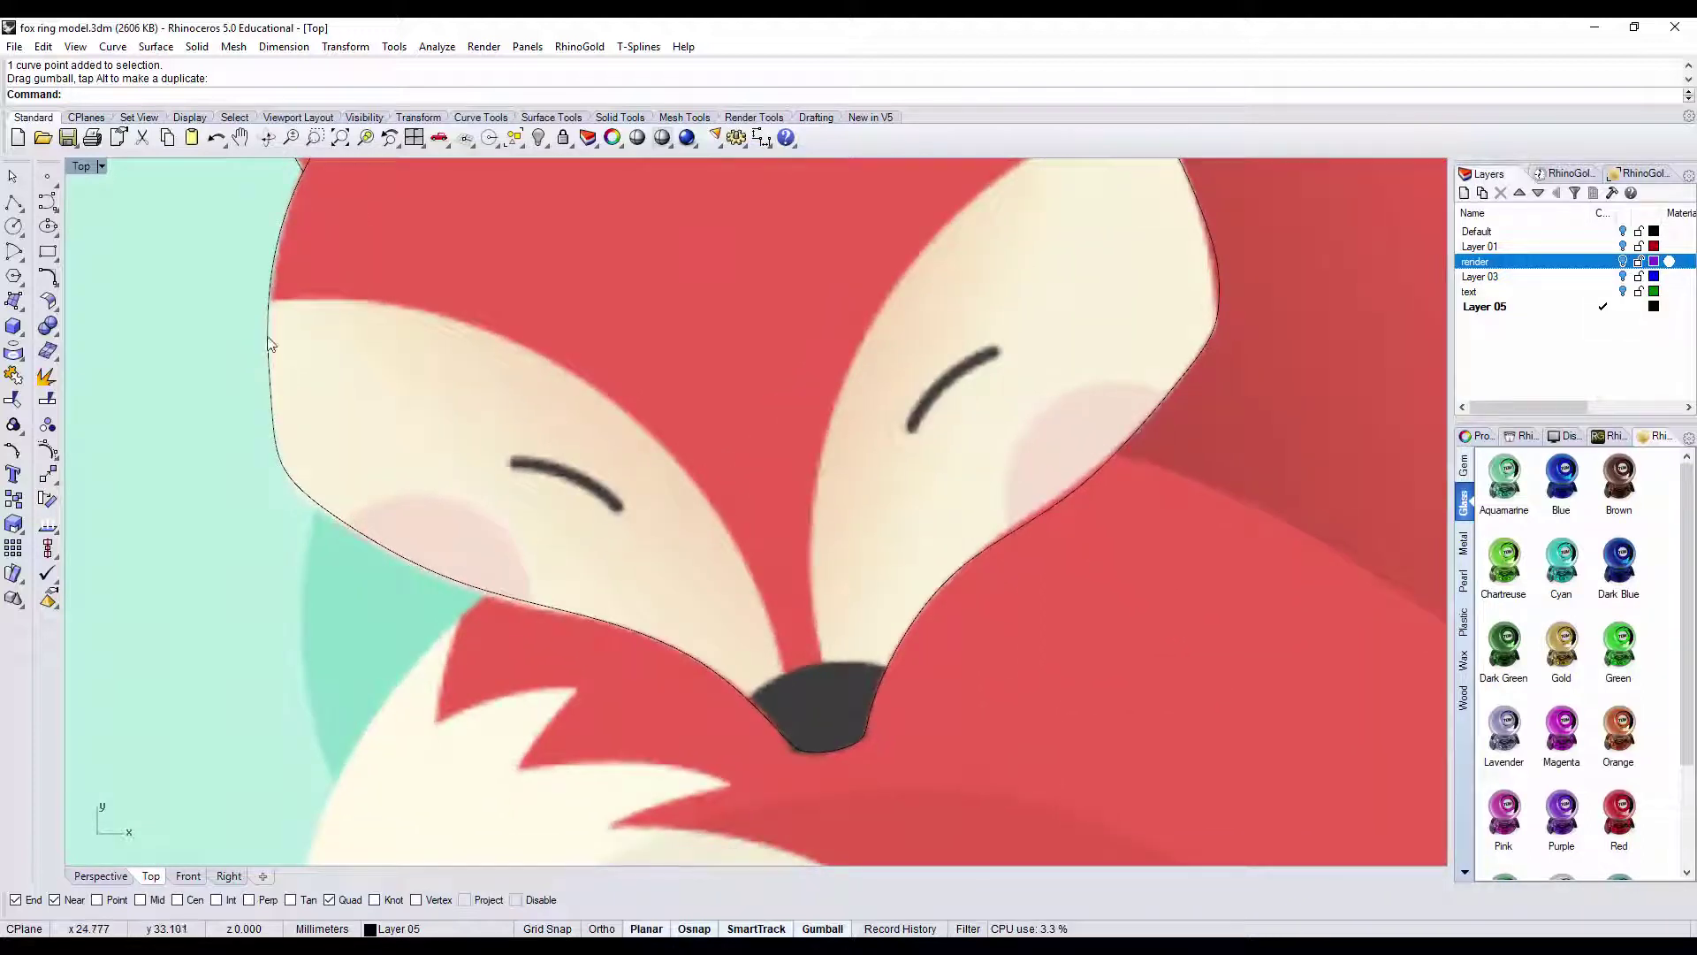
- Trace both closed-eye strokes with start-end-point arcs, then frame the whole fox
click(16, 254)
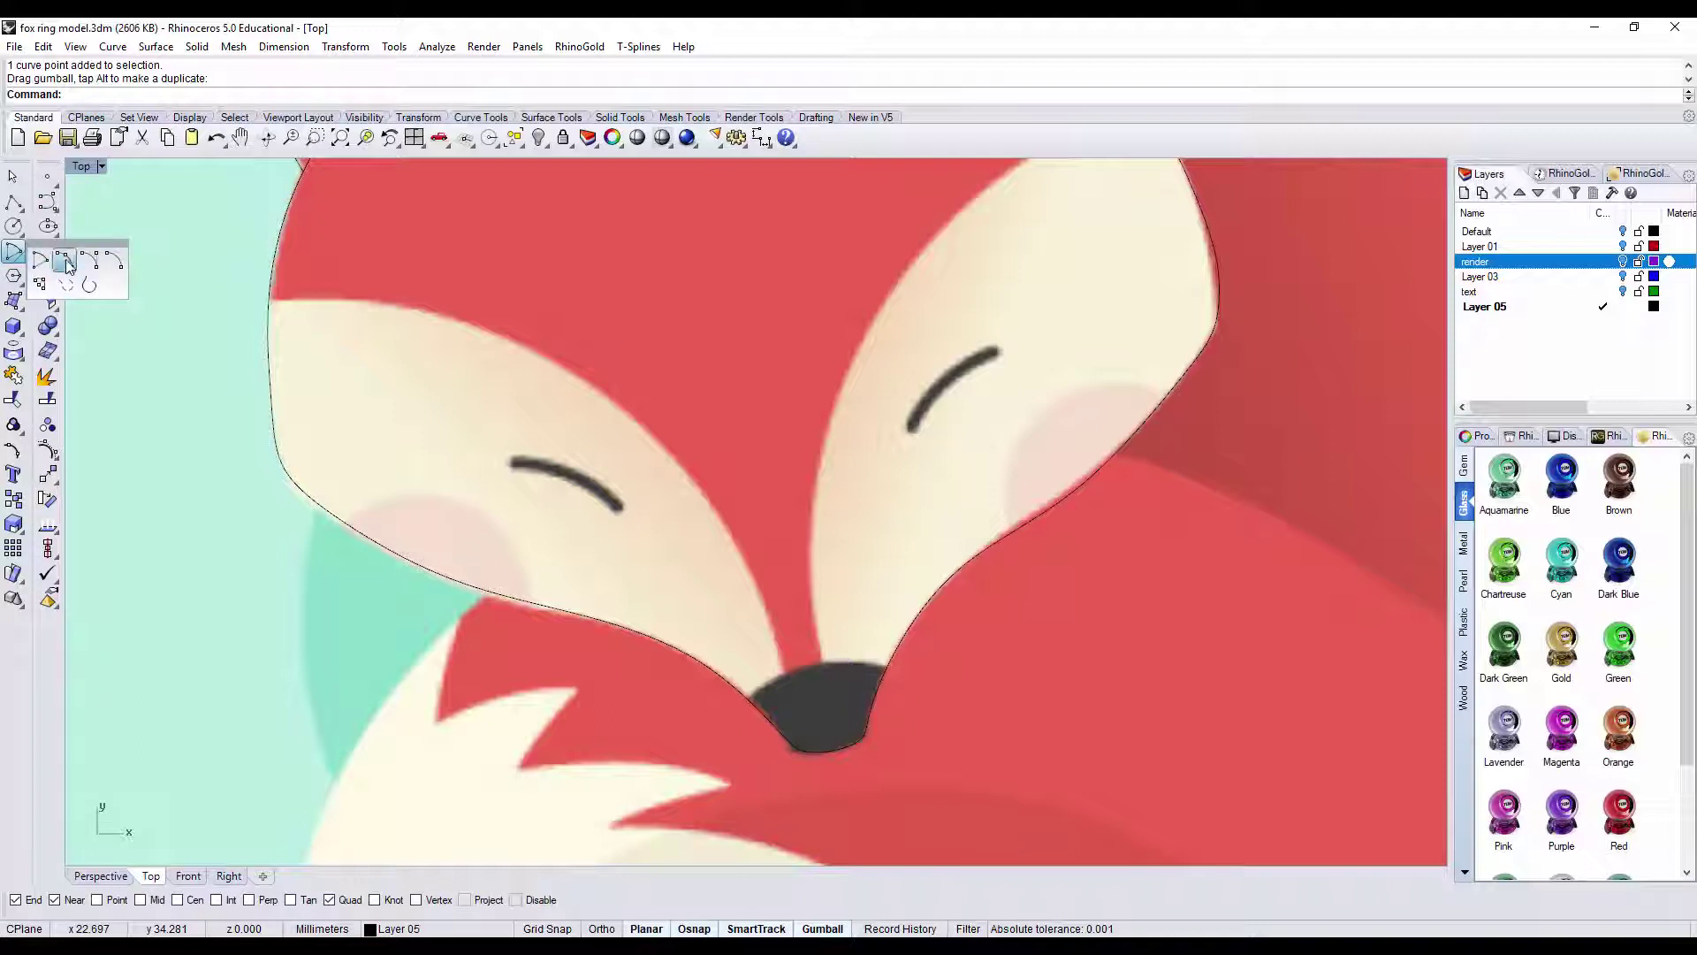
click(39, 257)
click(514, 461)
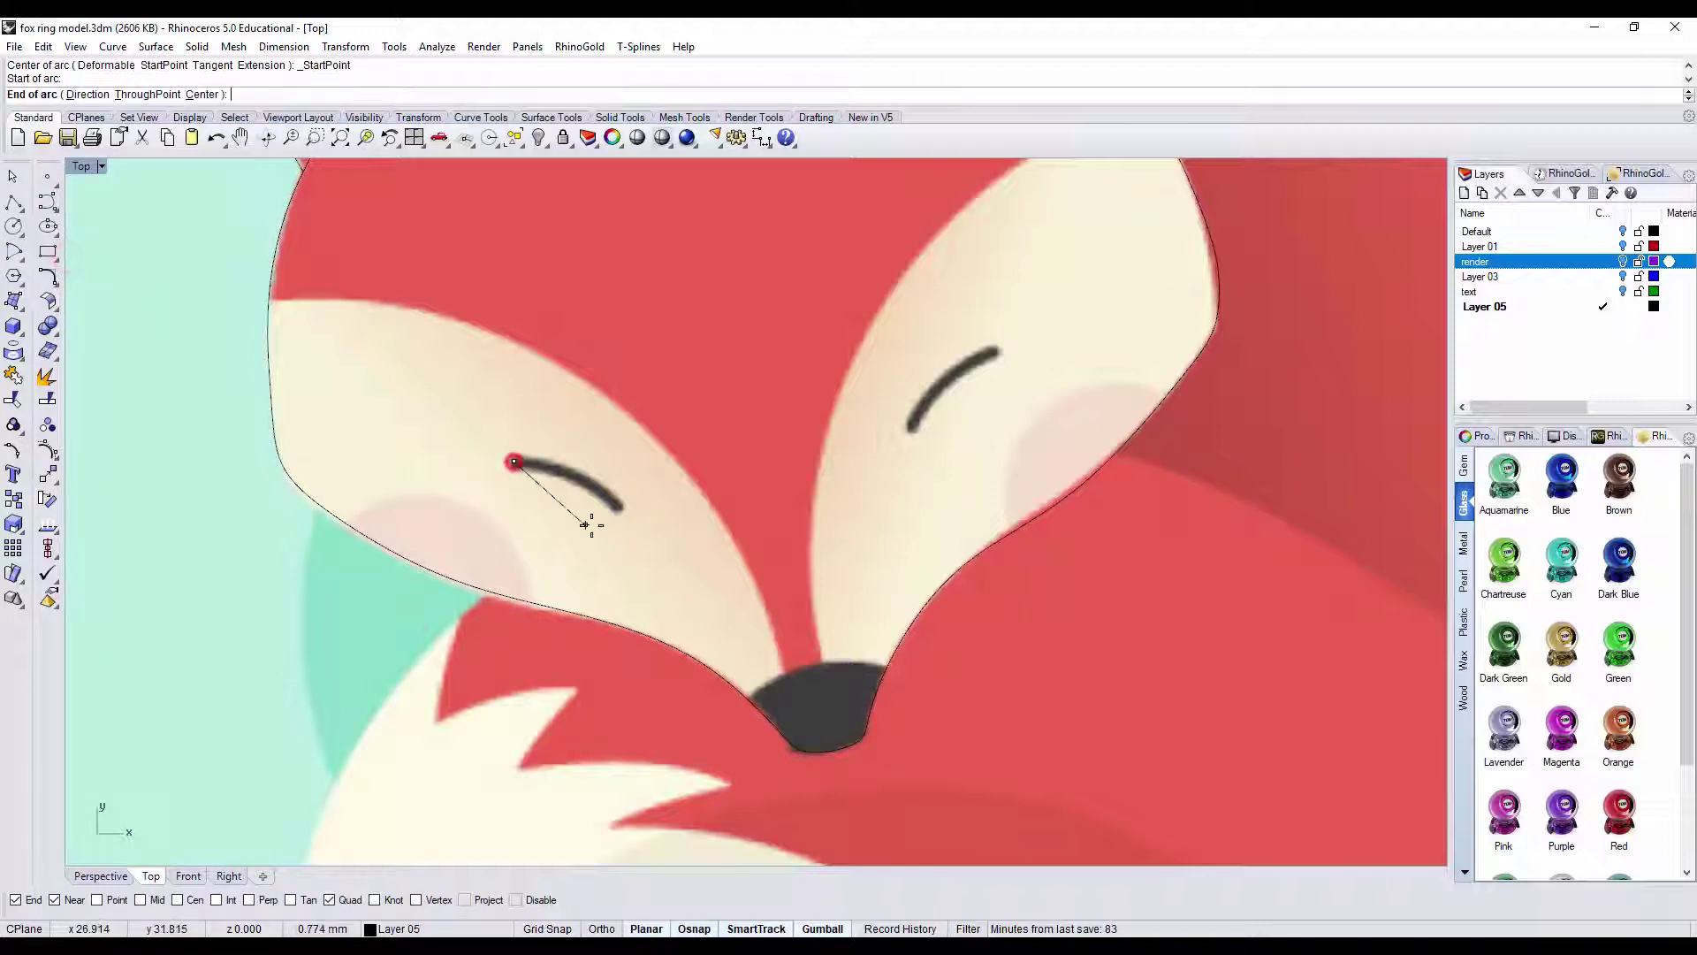
click(622, 506)
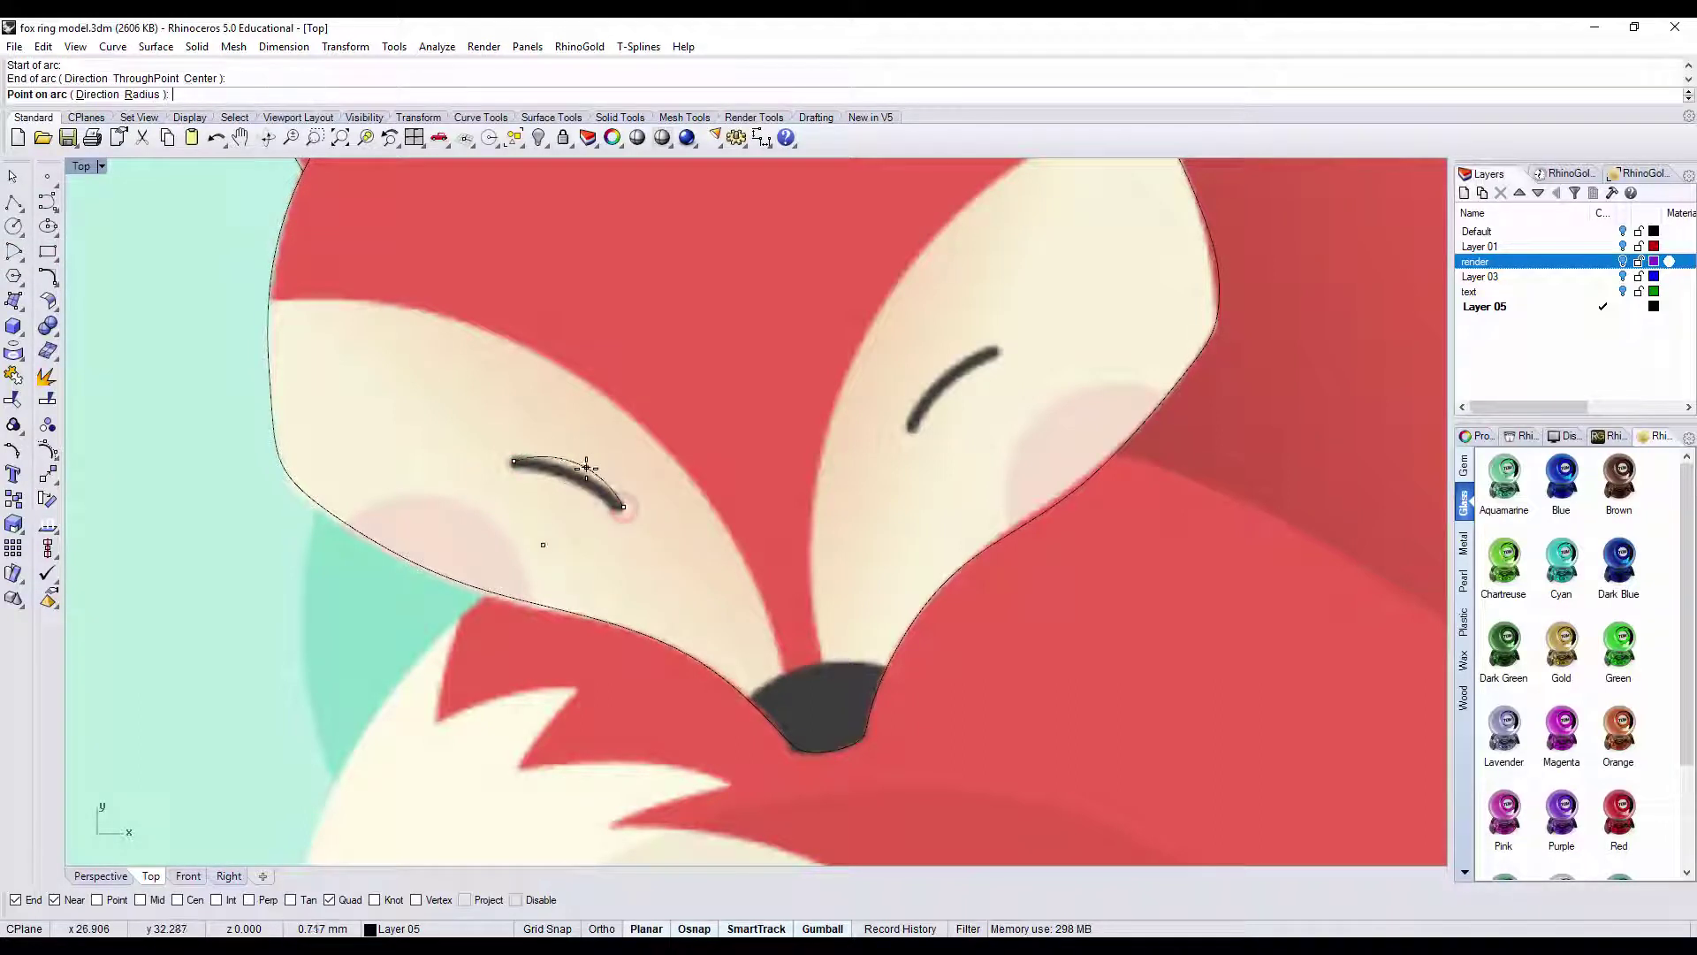
click(581, 474)
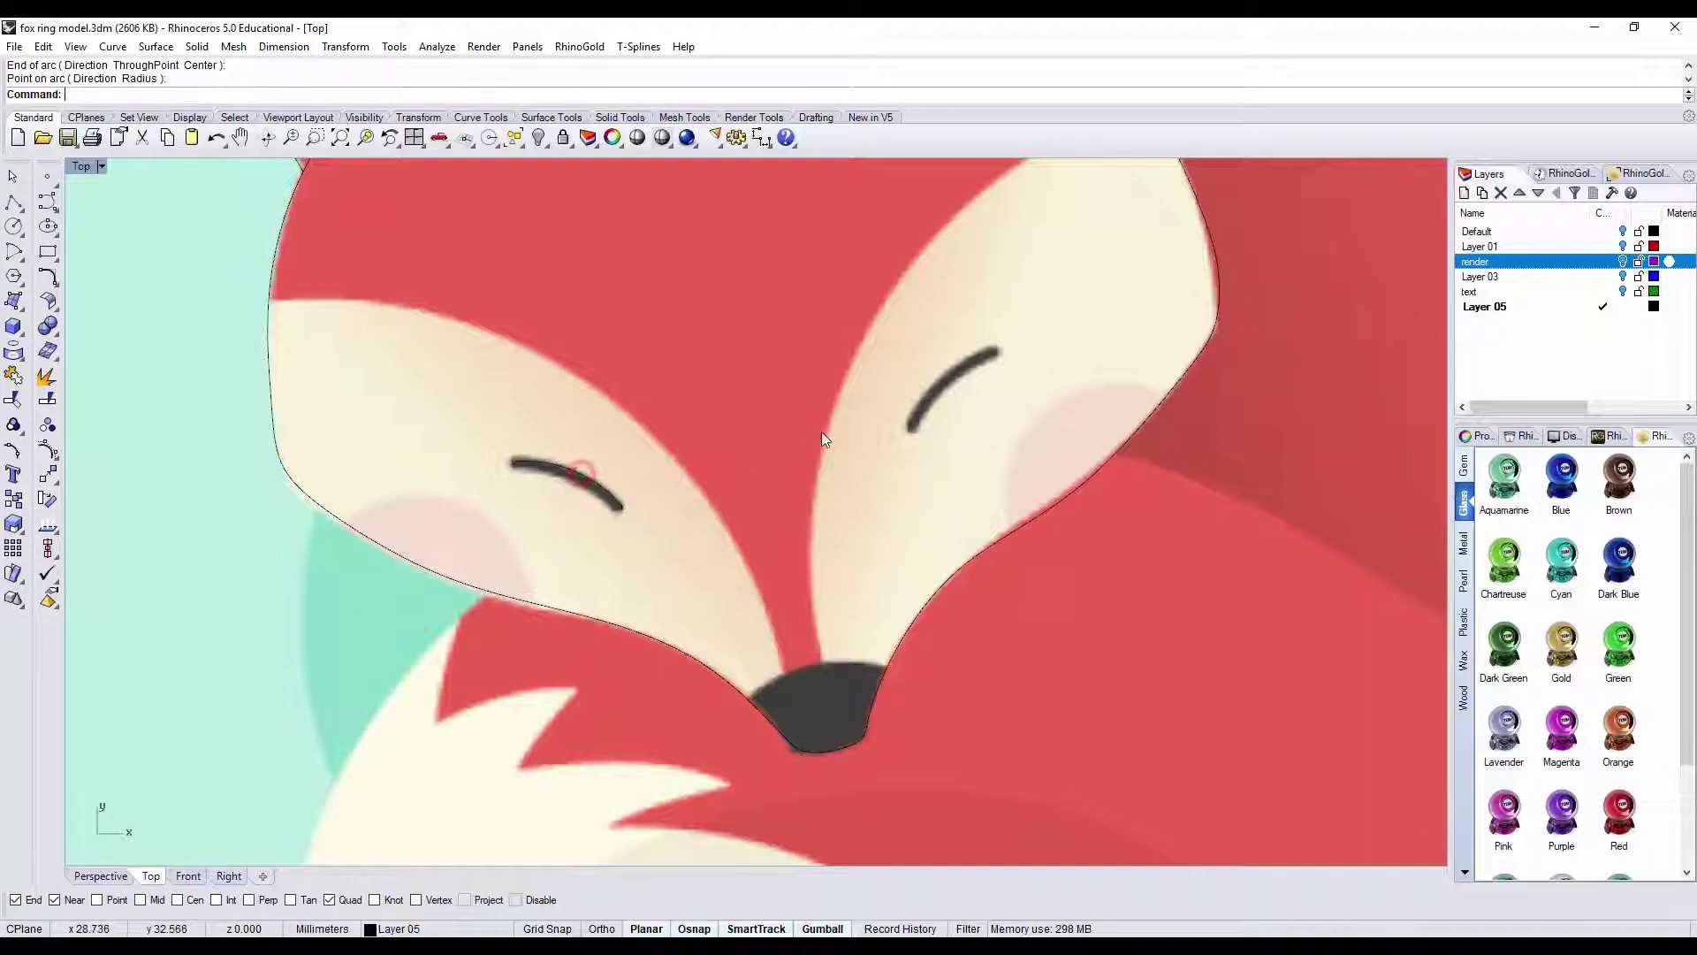
key(Return)
click(911, 430)
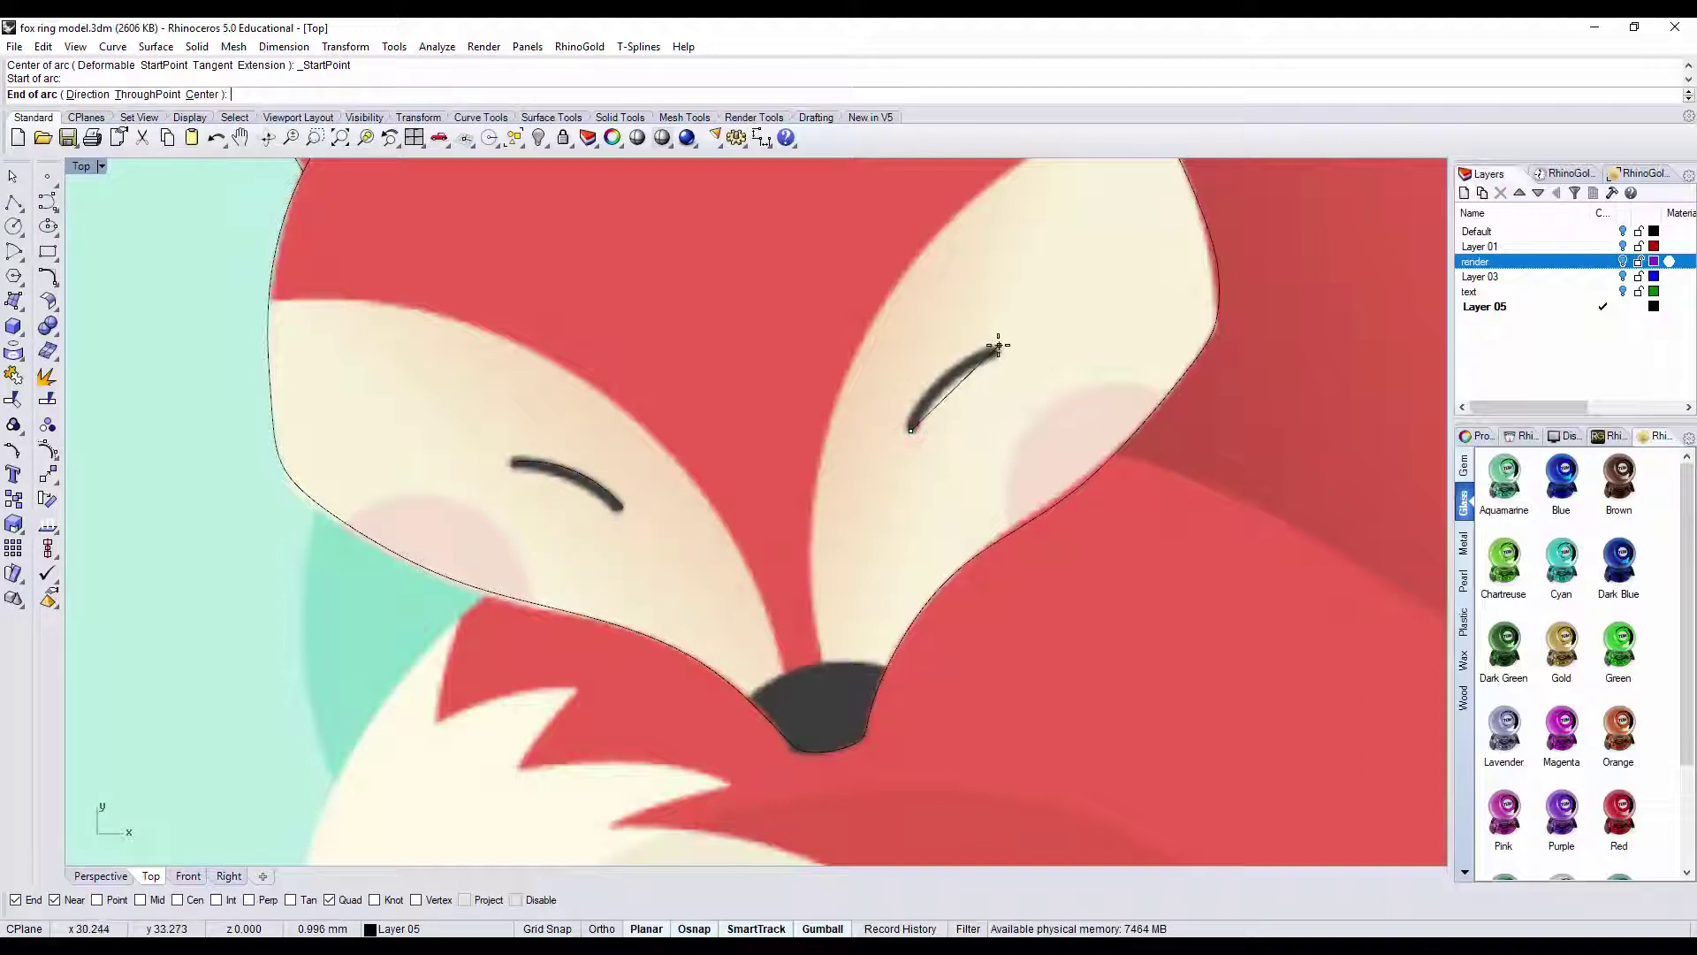
click(994, 352)
click(946, 393)
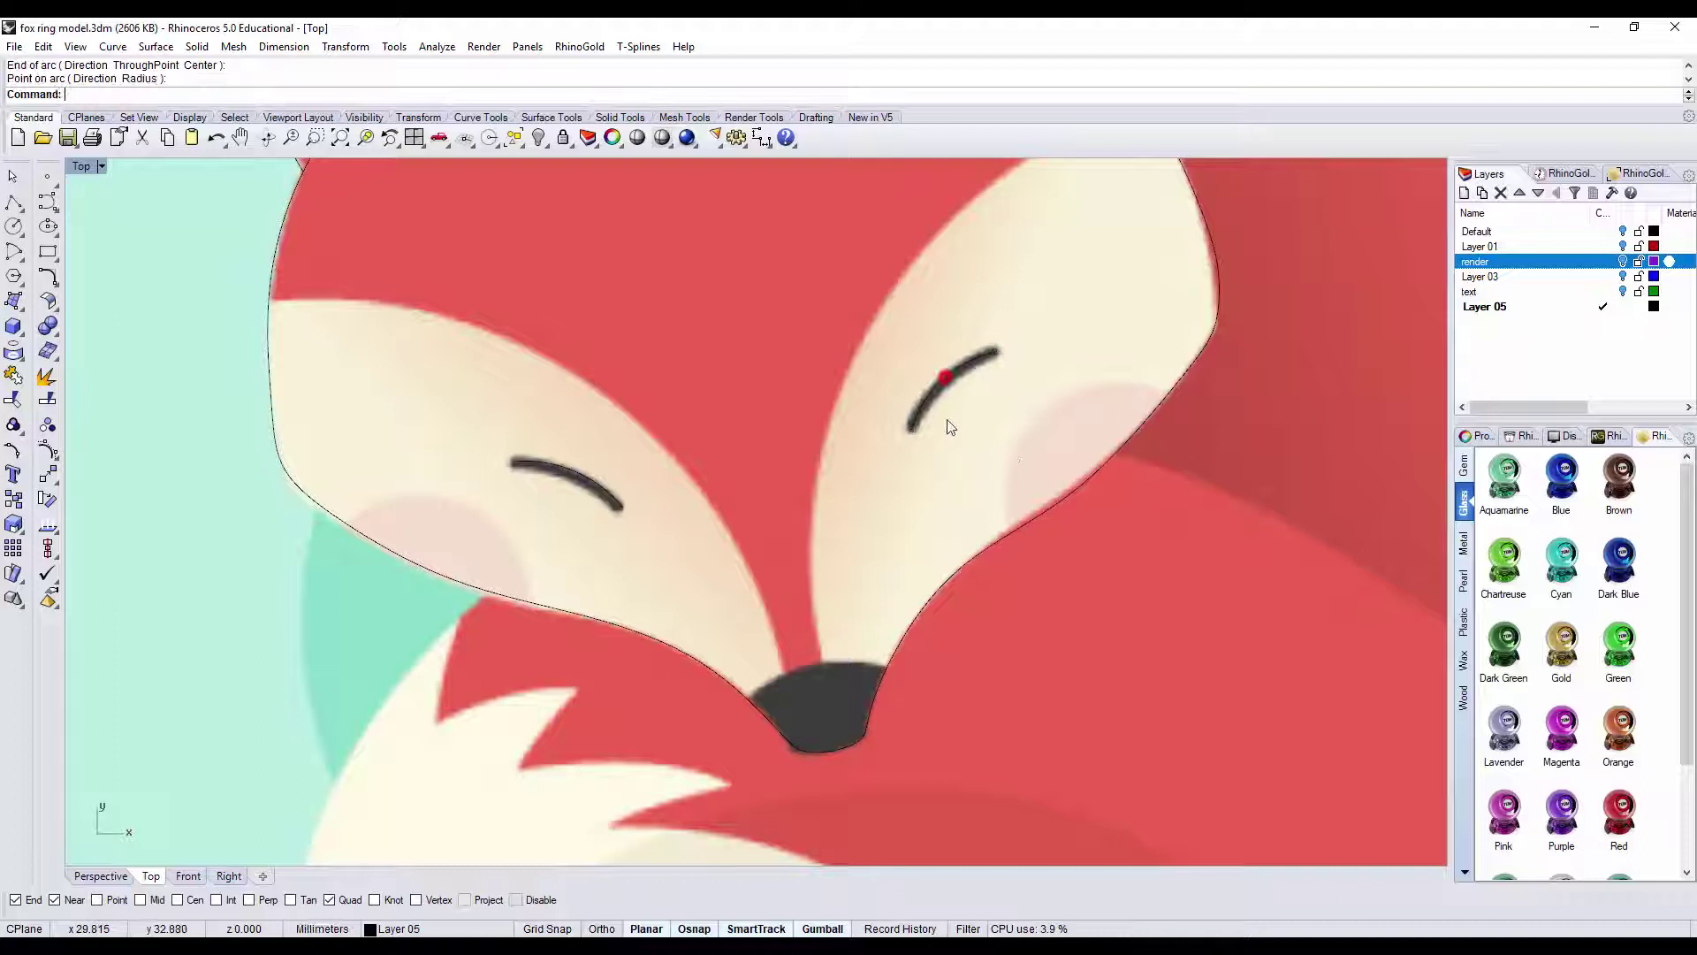
scroll(889, 566, down, 5)
right_drag(888, 566, 820, 658)
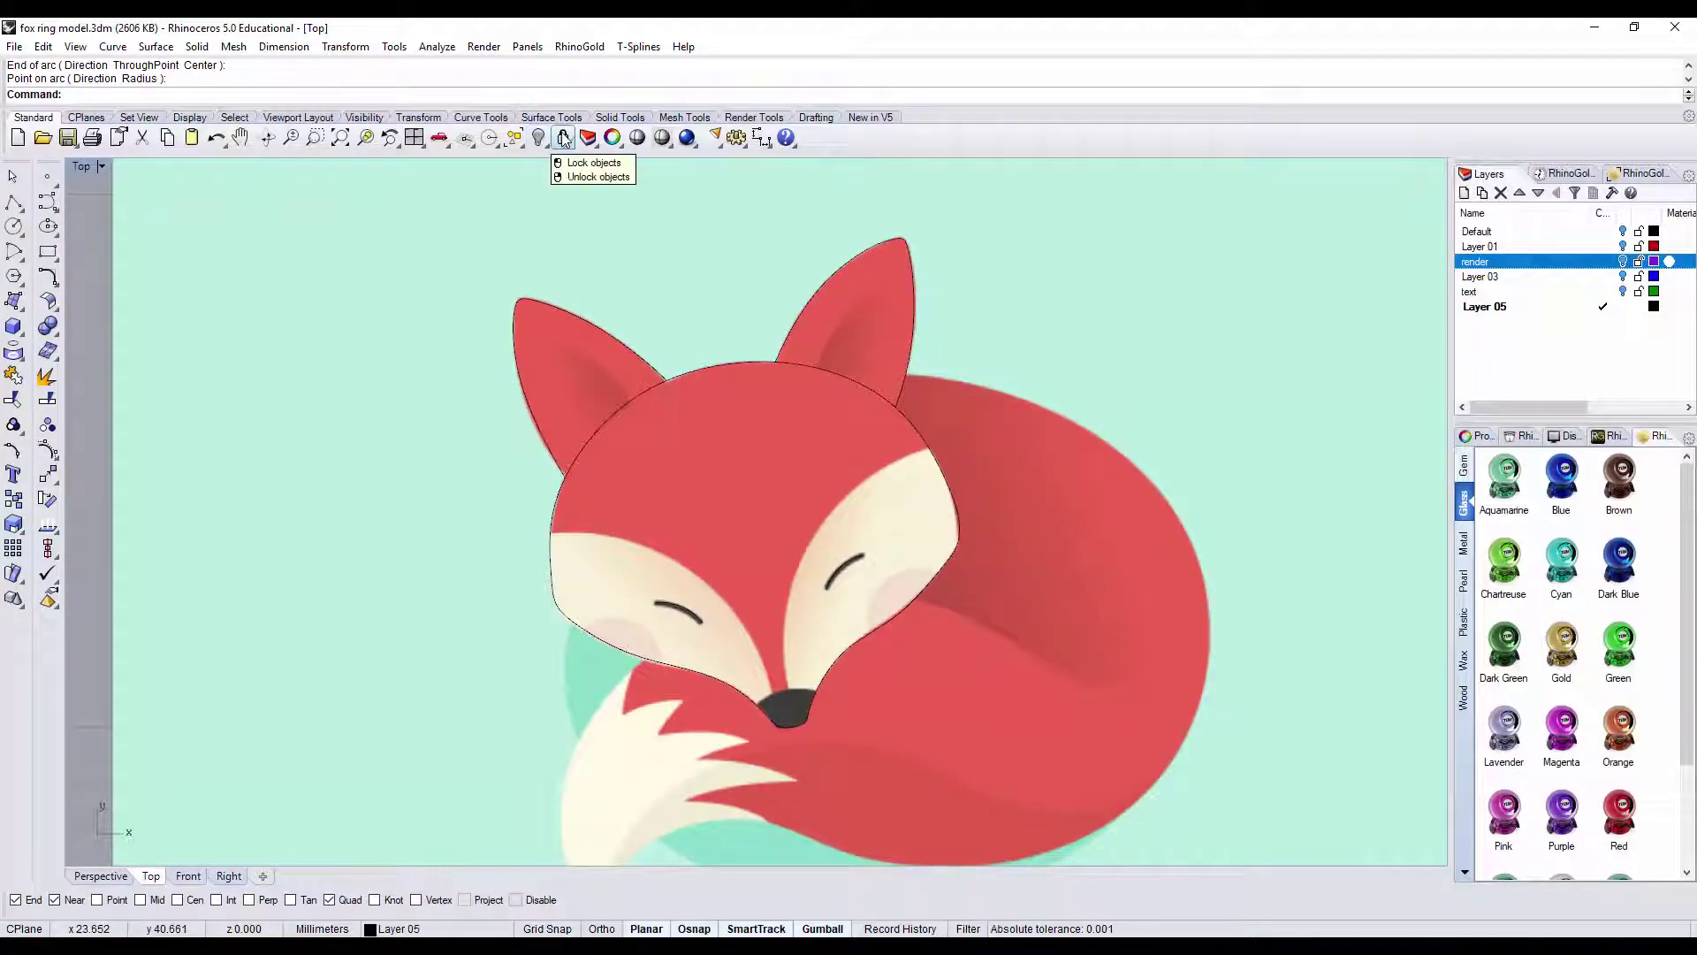
- Delete the fox reference picture
click(401, 359)
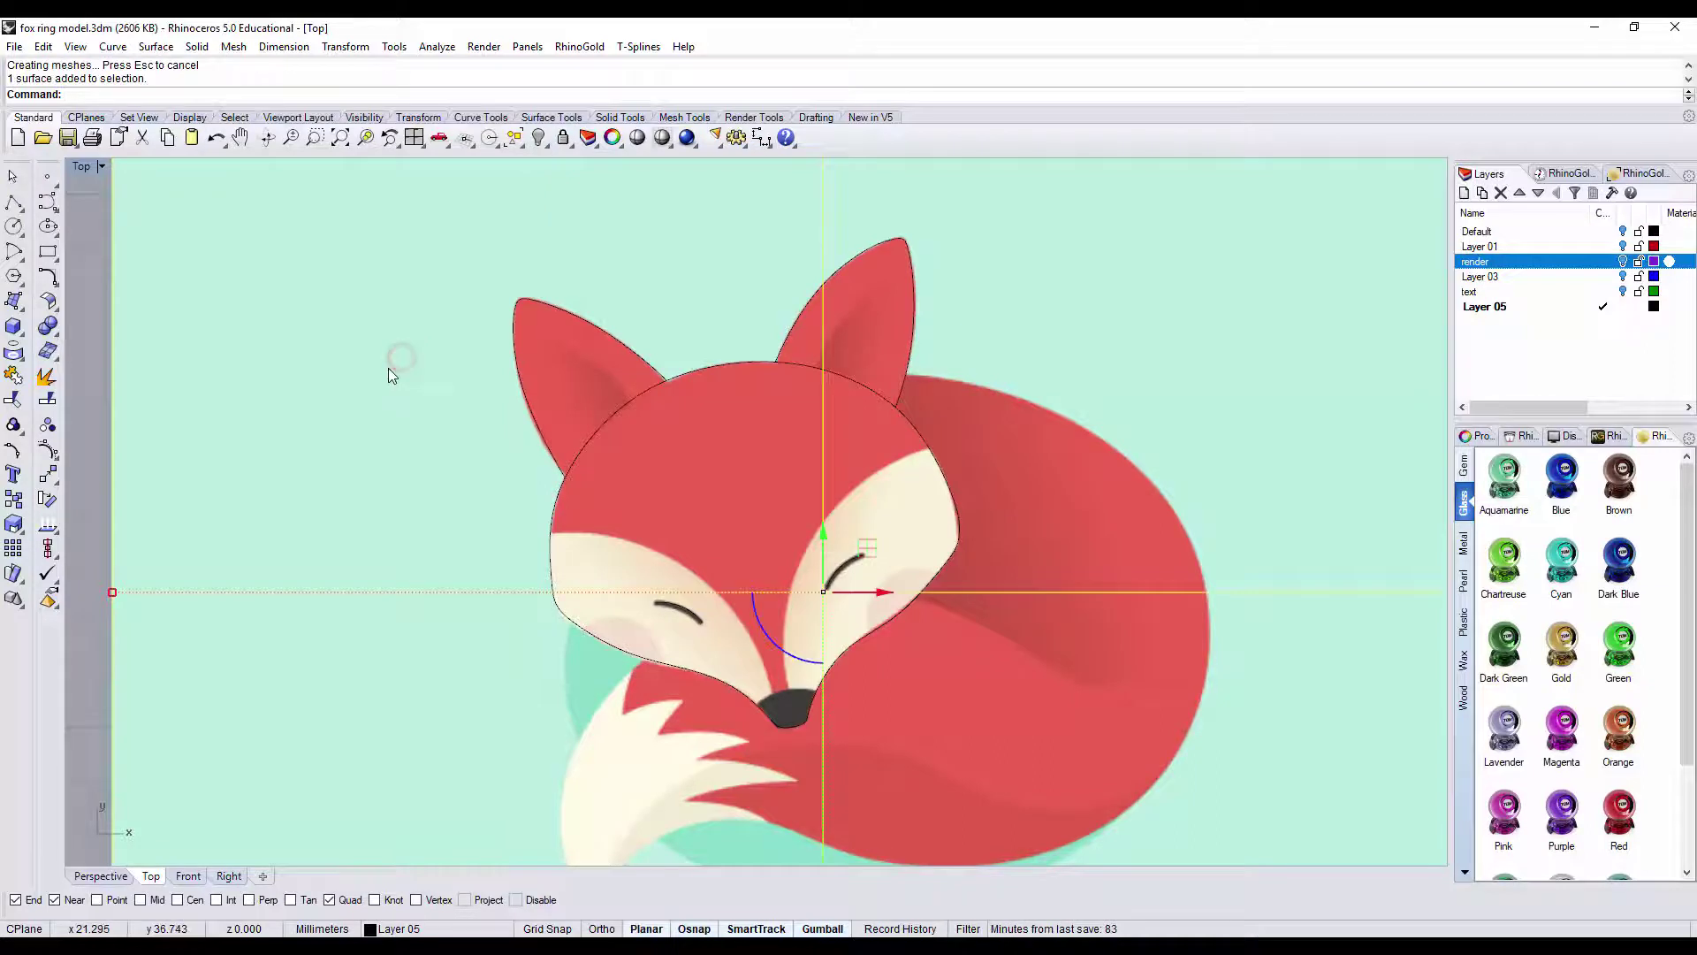
key(Delete)
scroll(724, 429, down, 3)
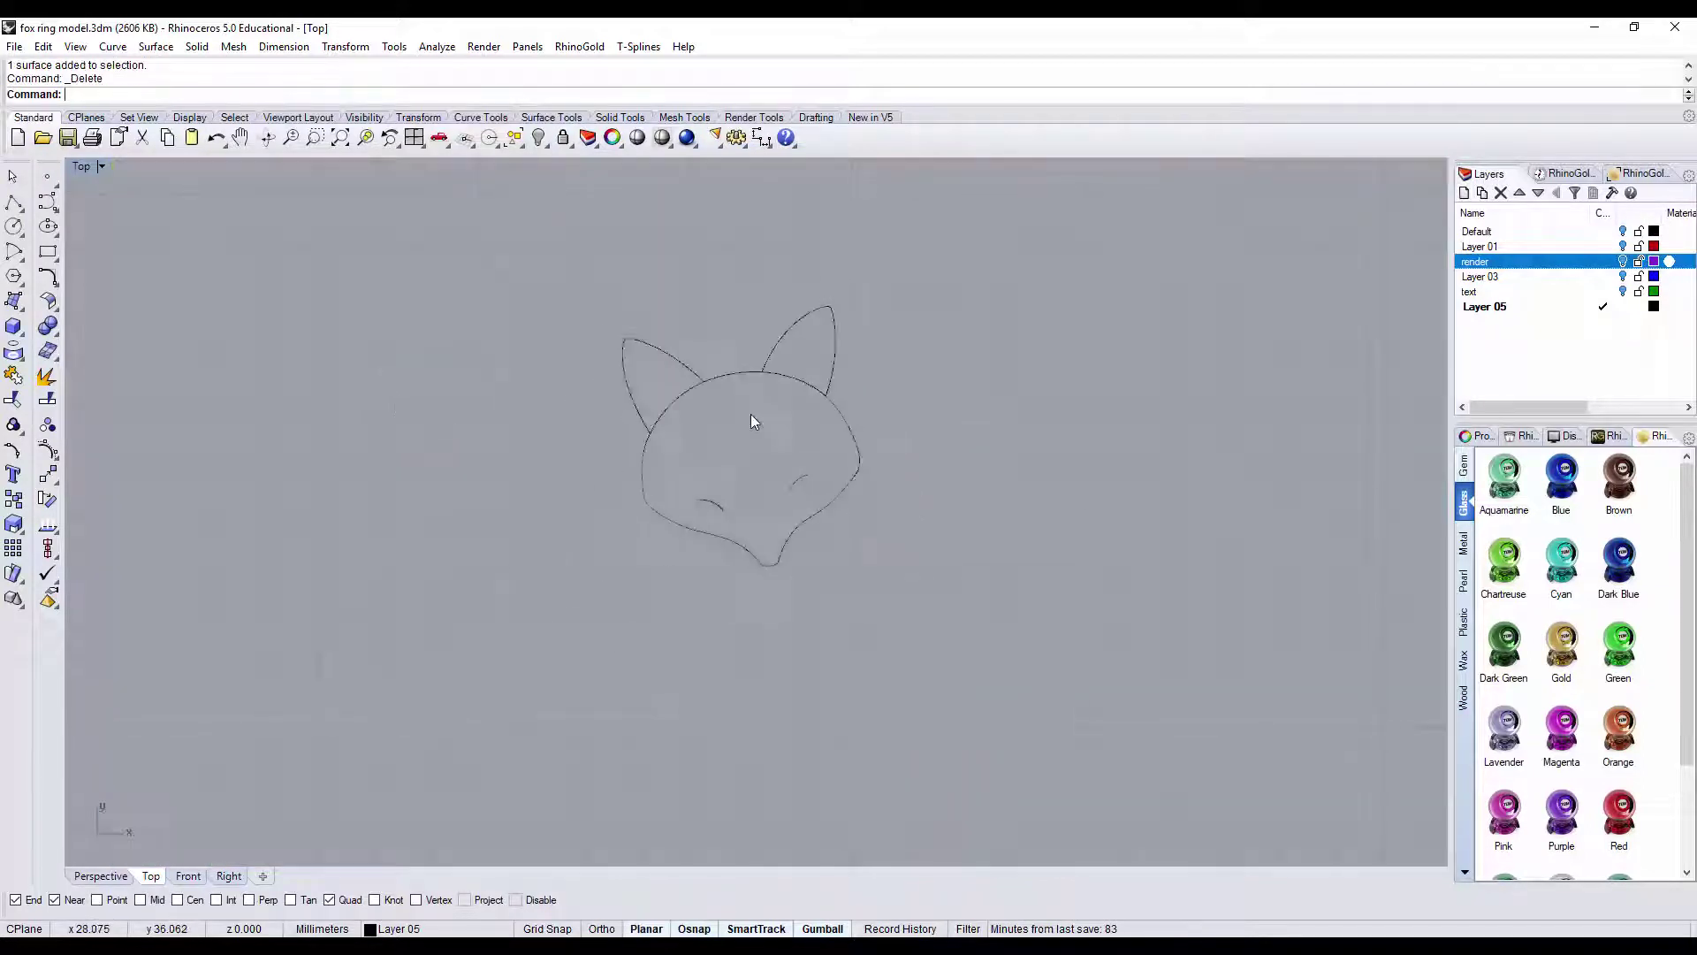
scroll(597, 343, up, 2)
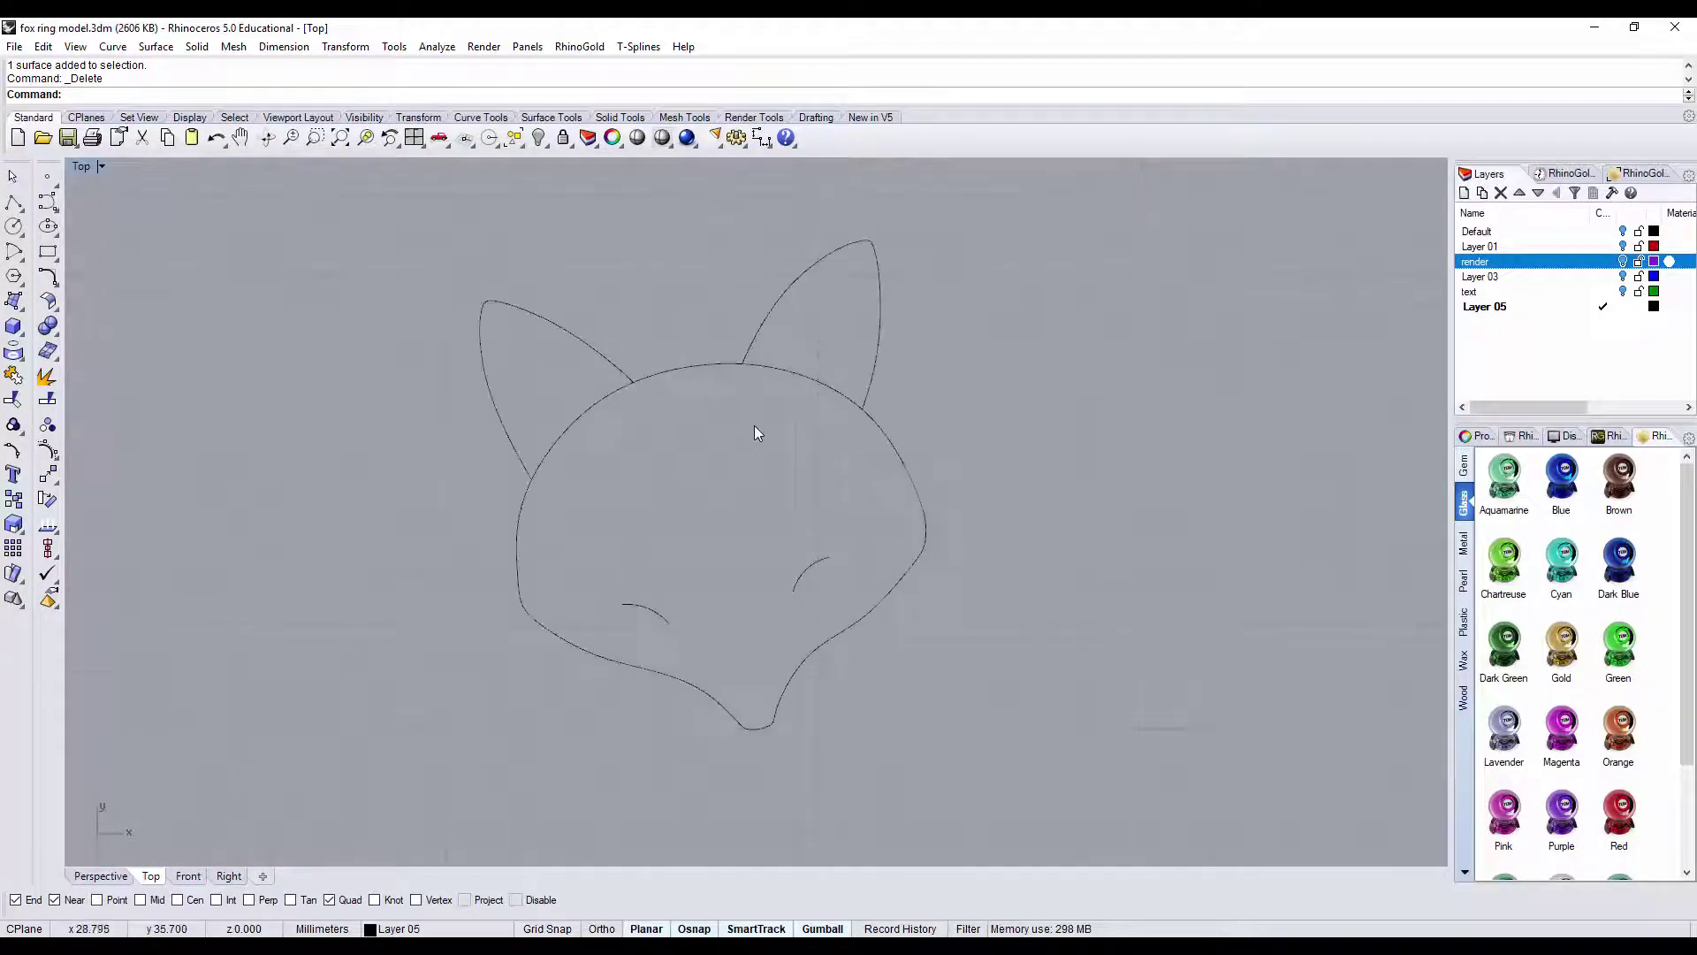
- Select all the traced fox curves with Ctrl+A and zoom in on them
click(986, 680)
key(ctrl+a)
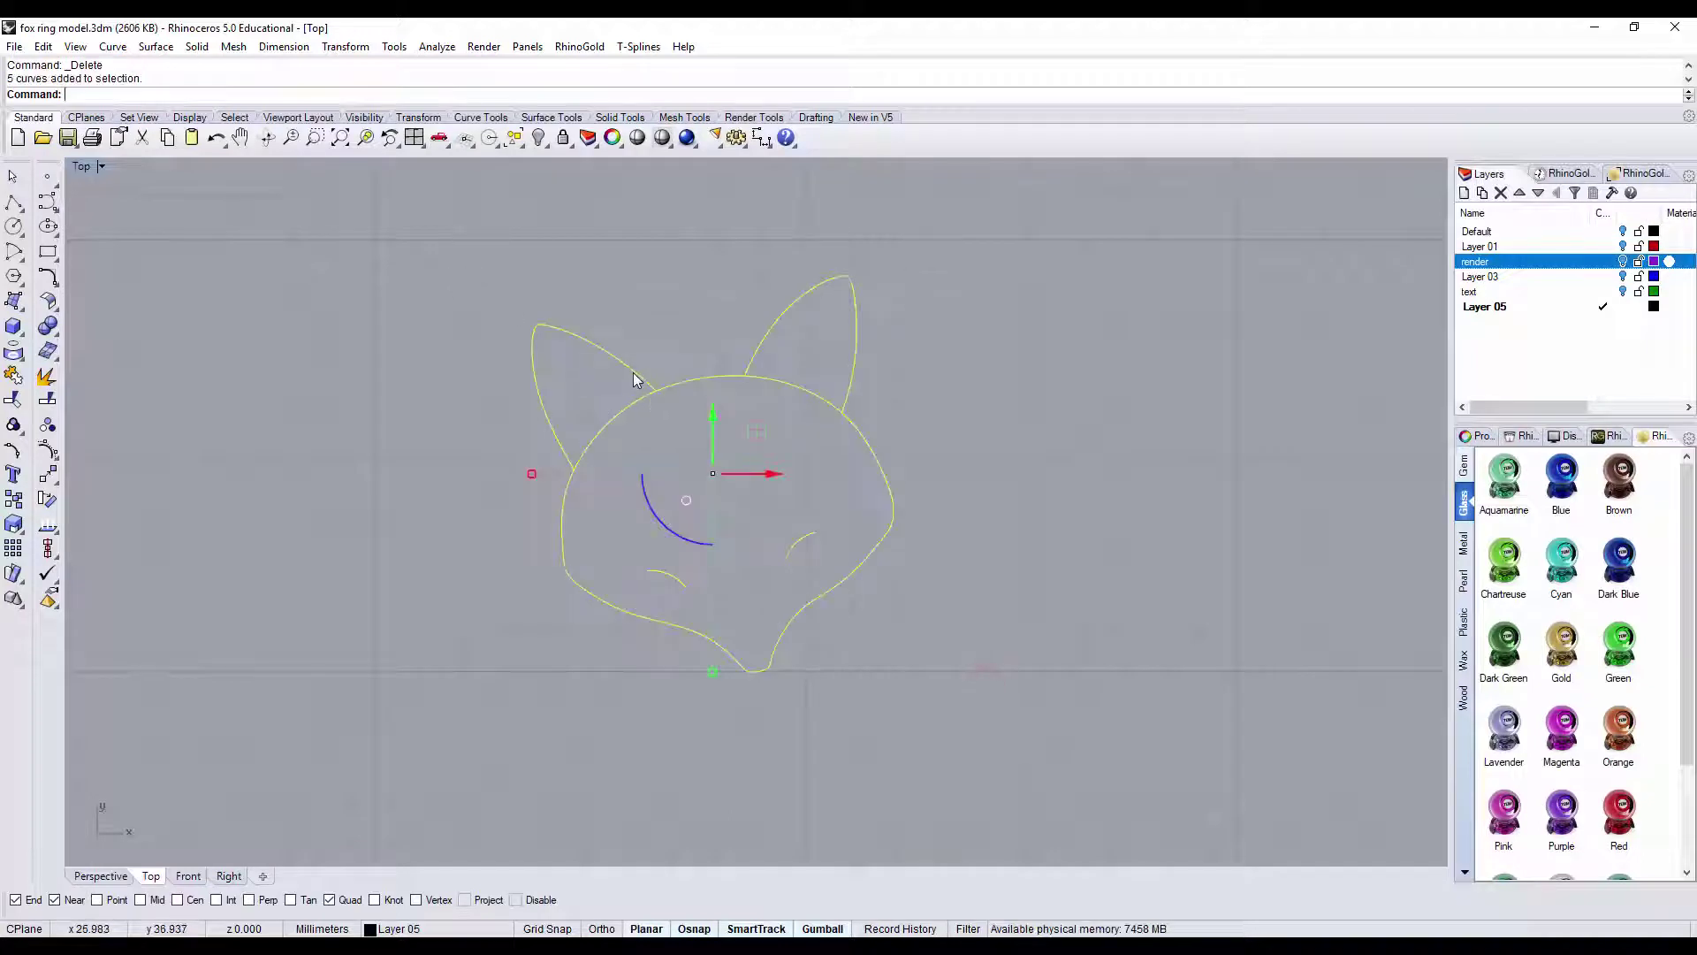
scroll(654, 393, up, 2)
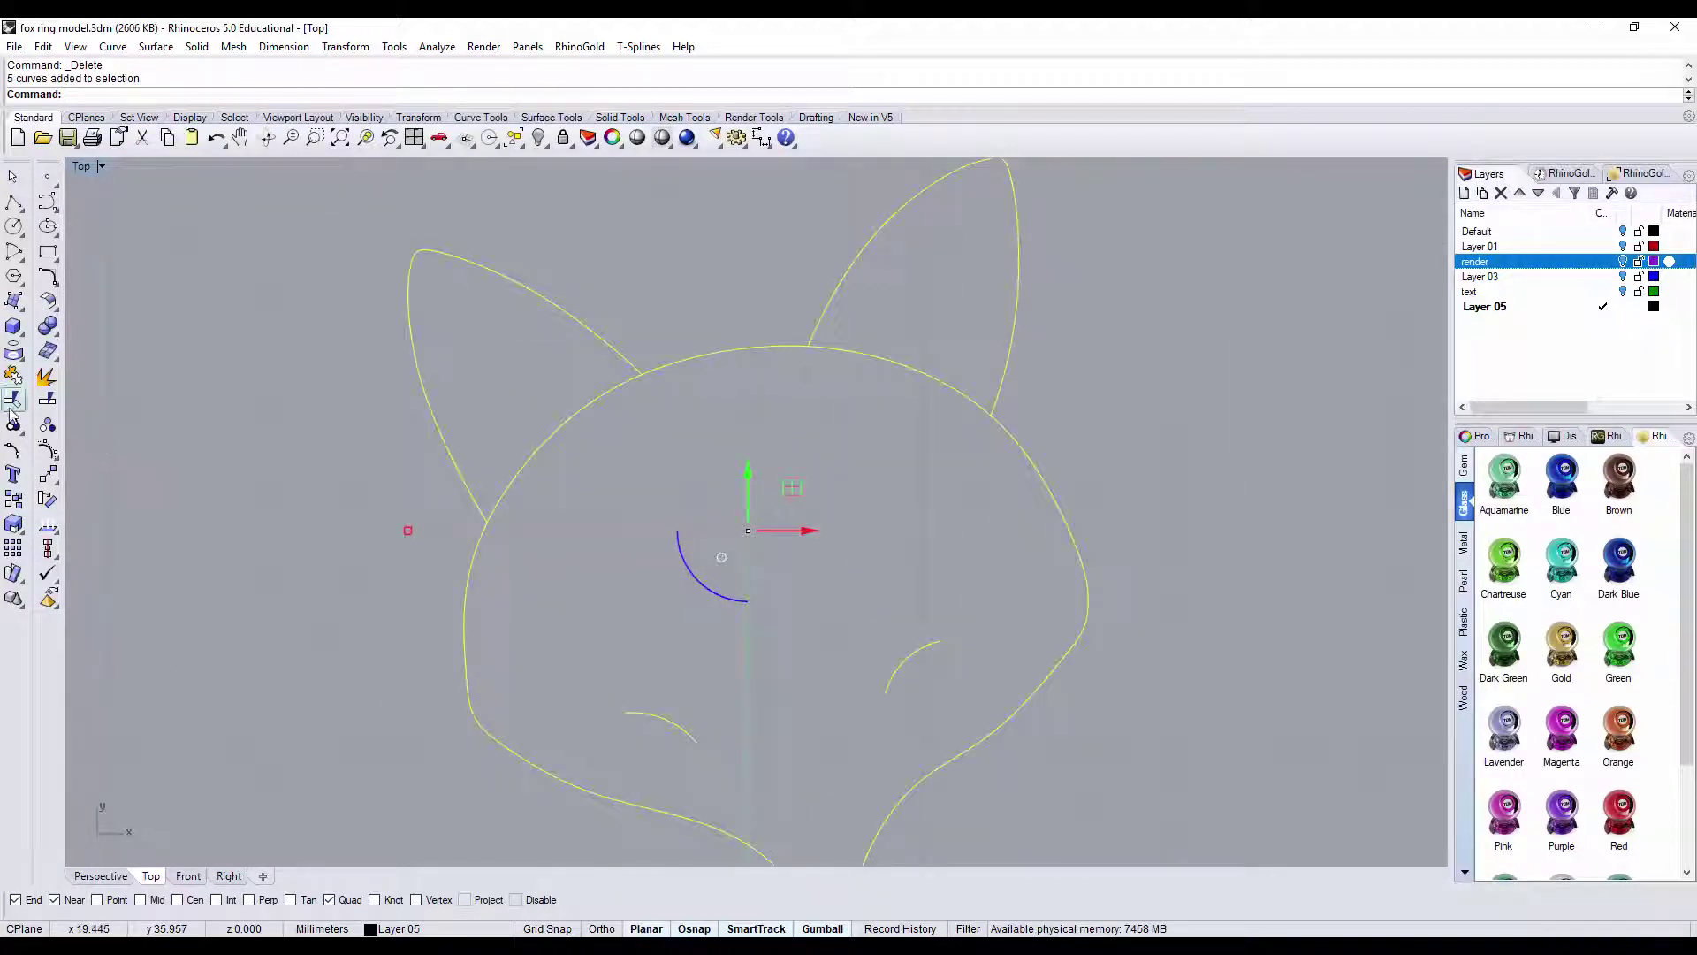
scroll(851, 467, down, 1)
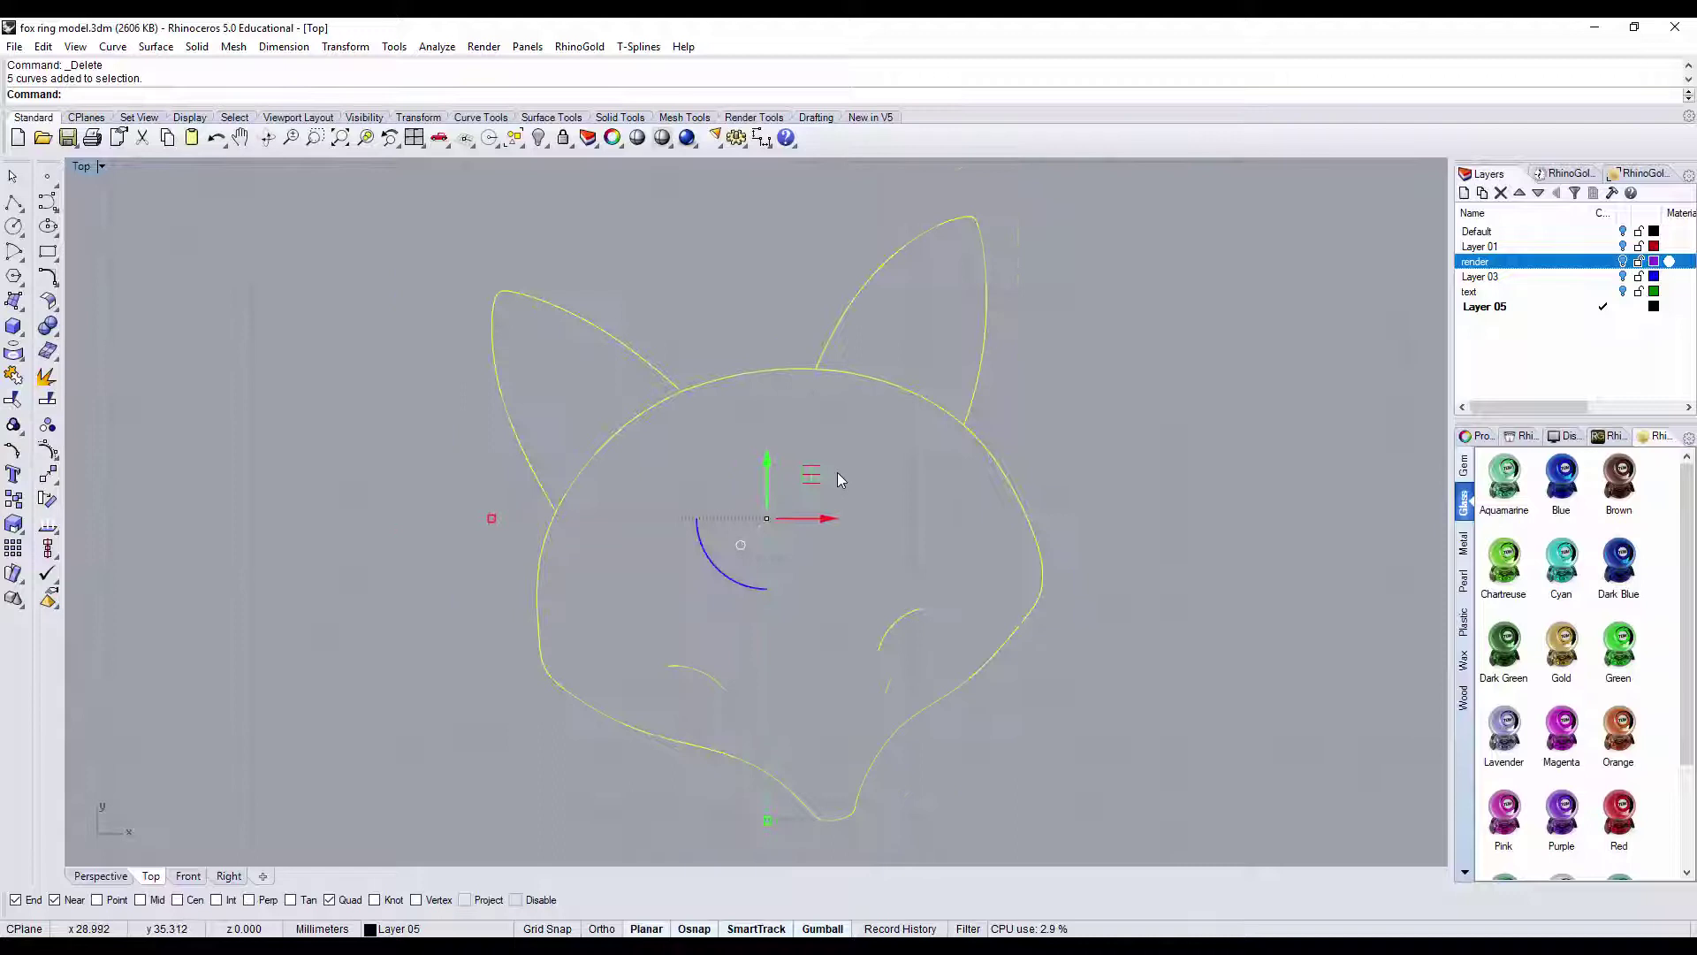
- Trim away the head curve segments lying inside the left ear and between the ears
click(14, 401)
click(616, 437)
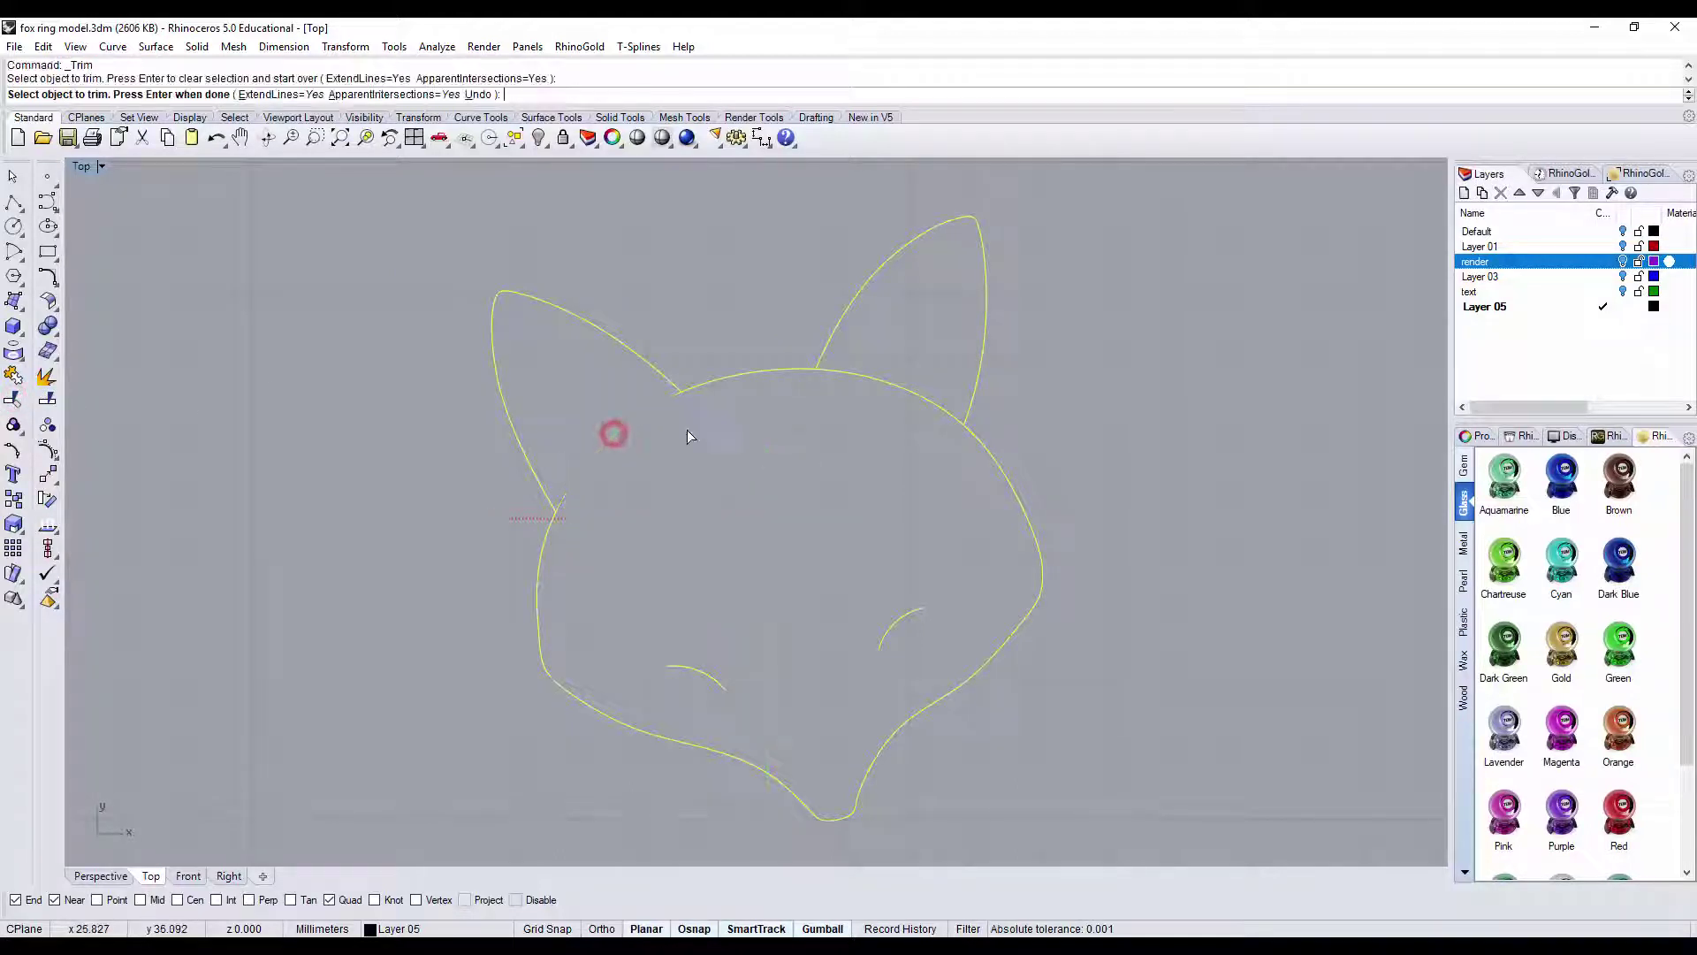
click(883, 382)
scroll(991, 477, down, 3)
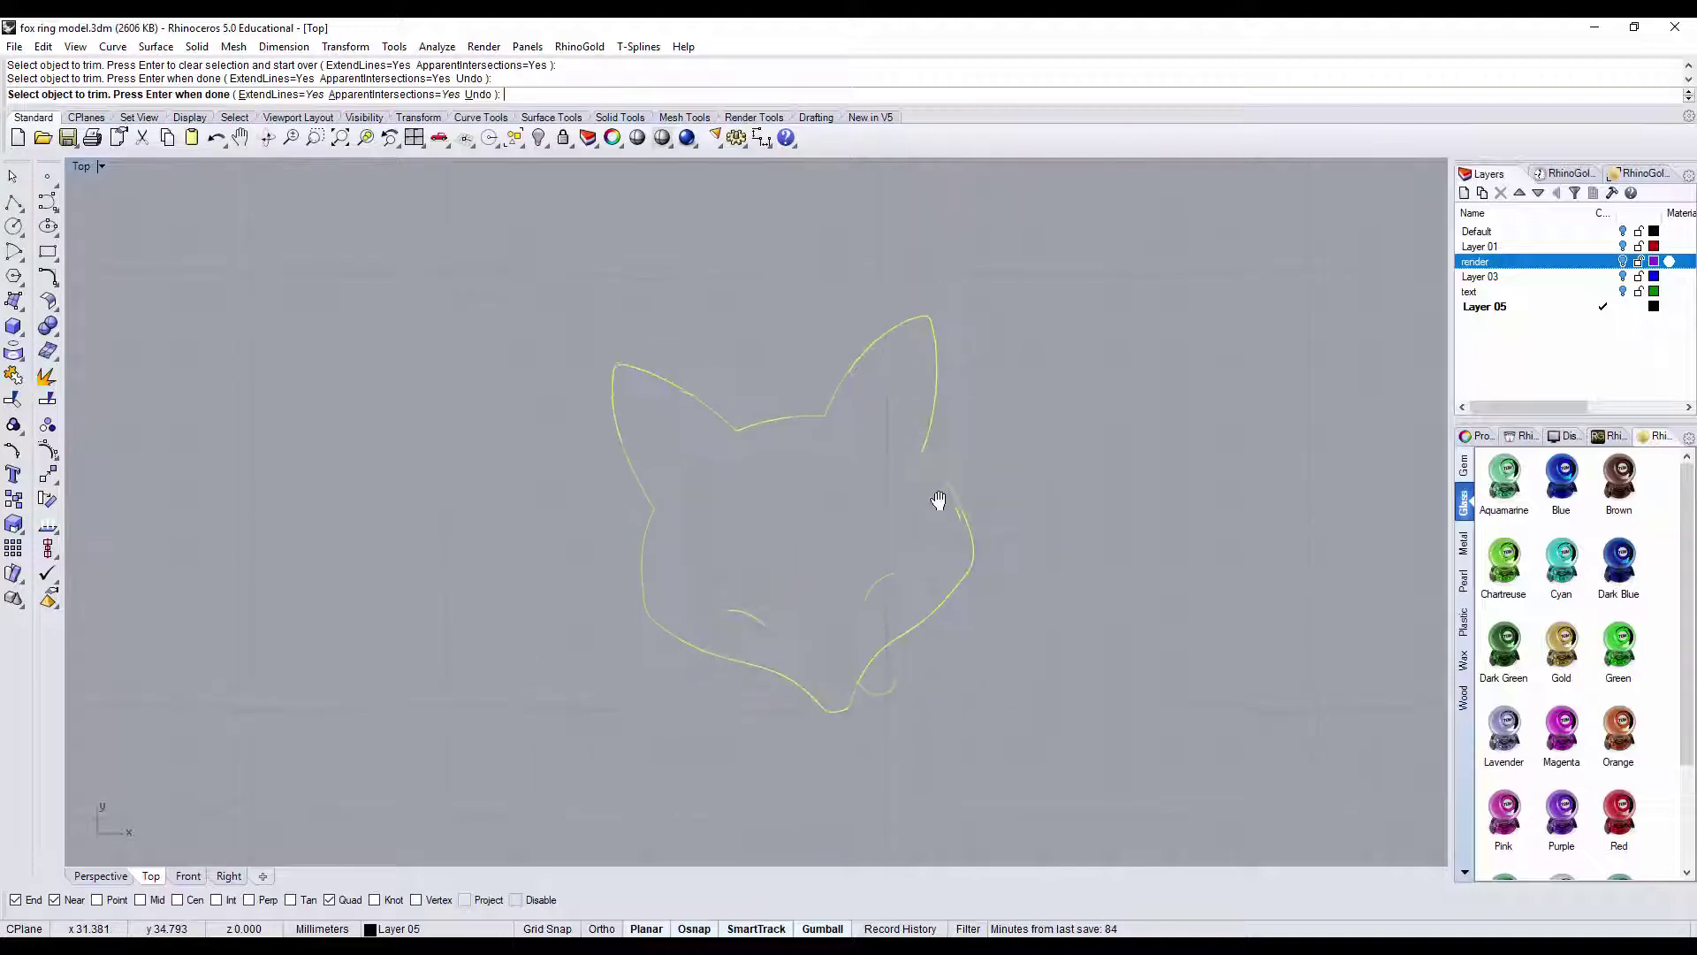
- Join the head and ear pieces into one closed outline and select it
click(13, 376)
click(432, 495)
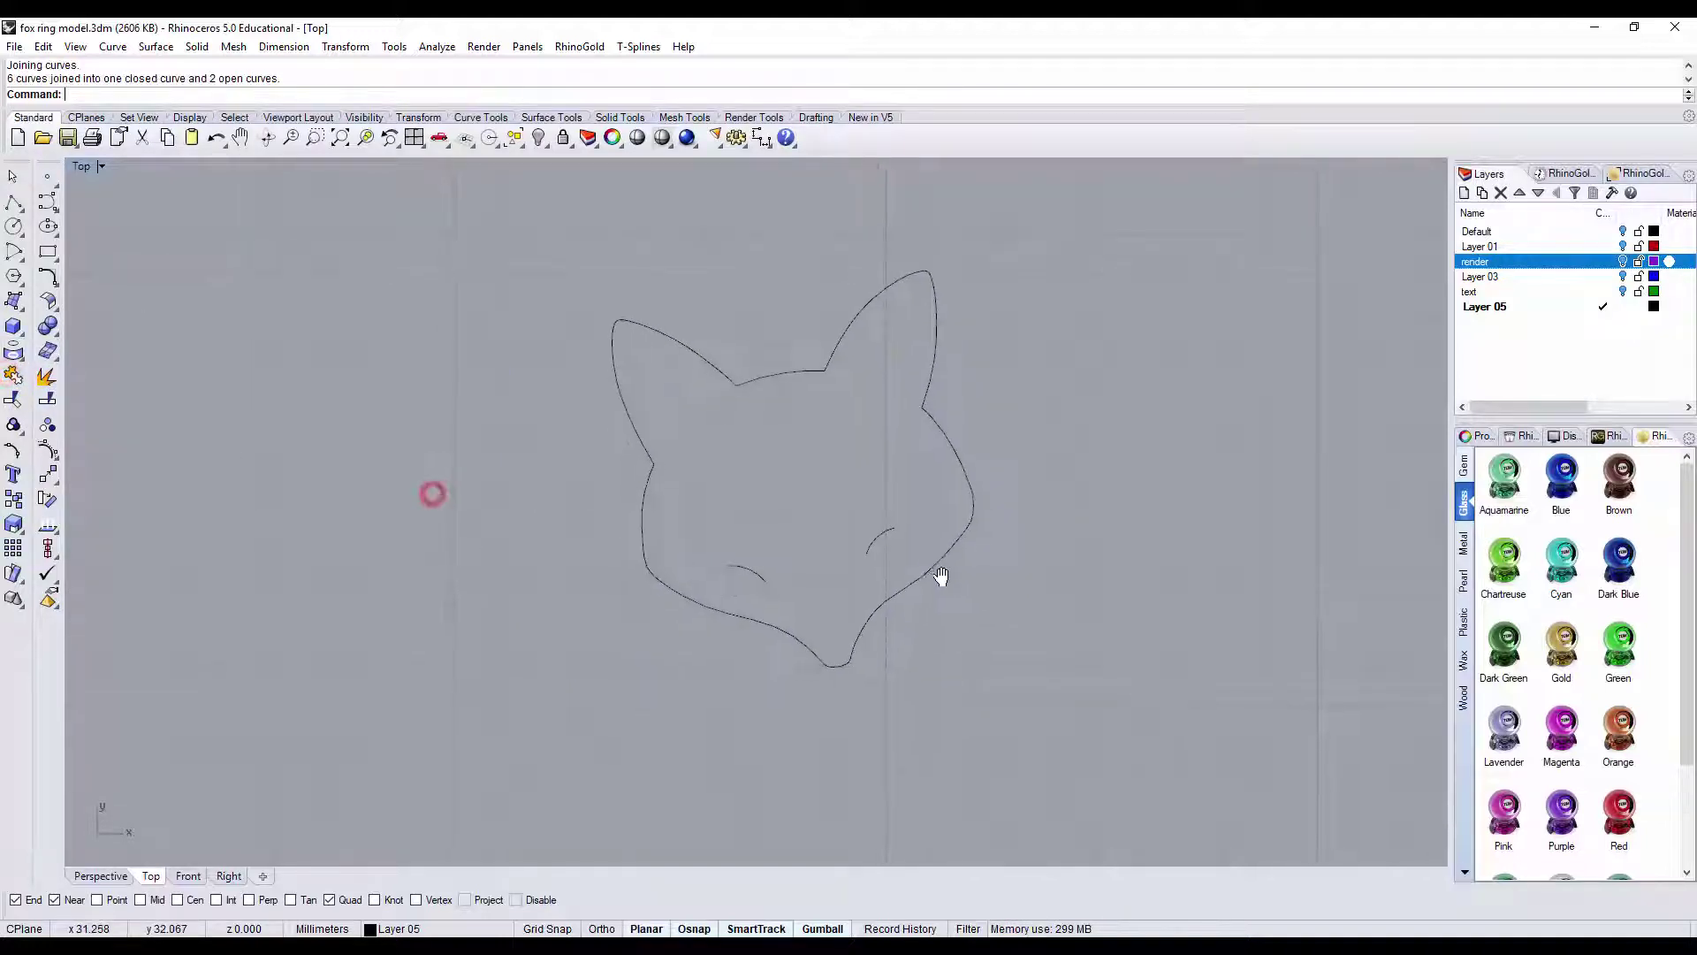
scroll(741, 387, up, 5)
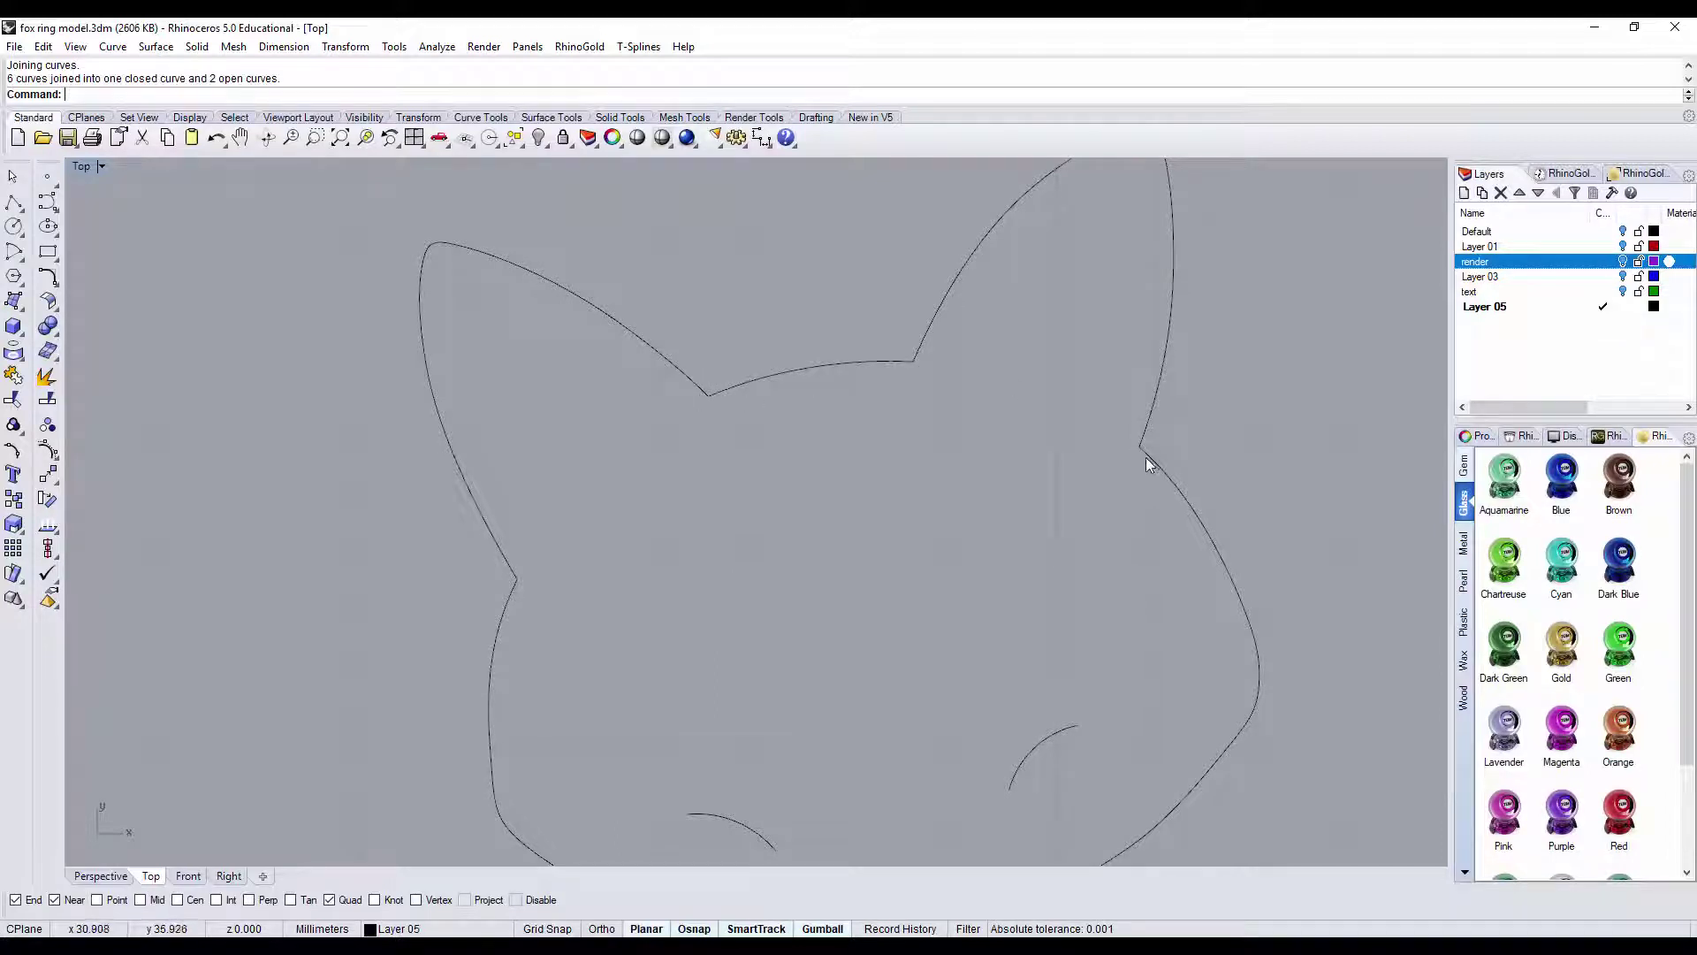
scroll(731, 495, down, 4)
right_drag(824, 525, 711, 511)
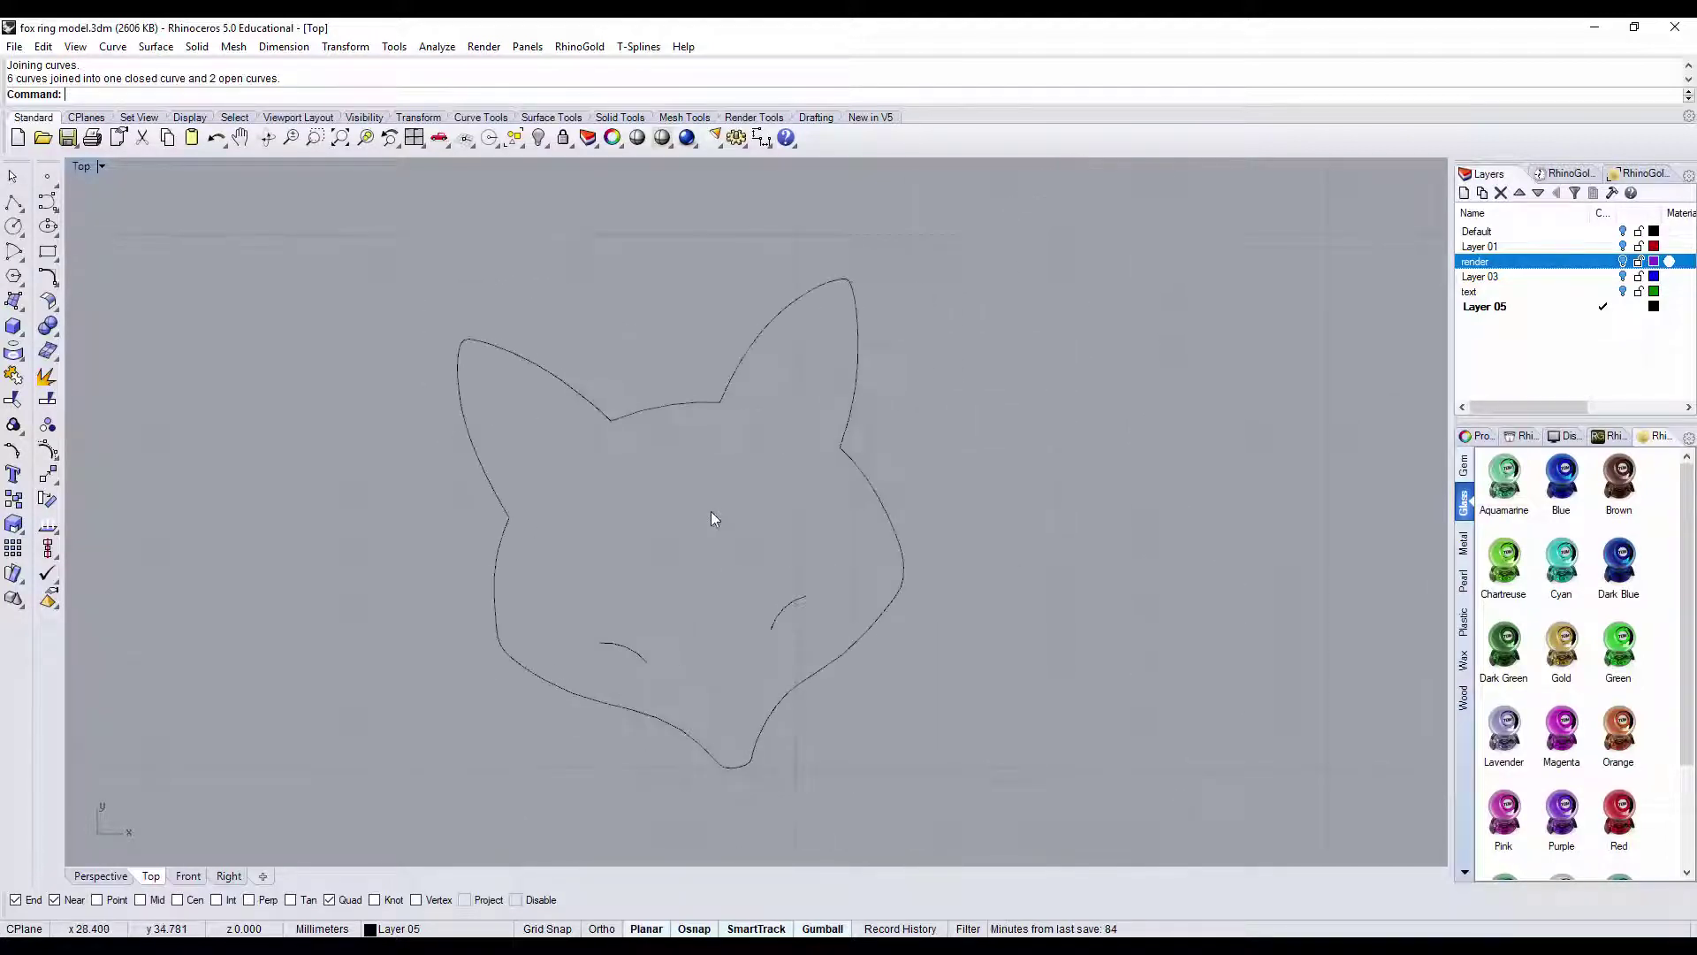
click(847, 463)
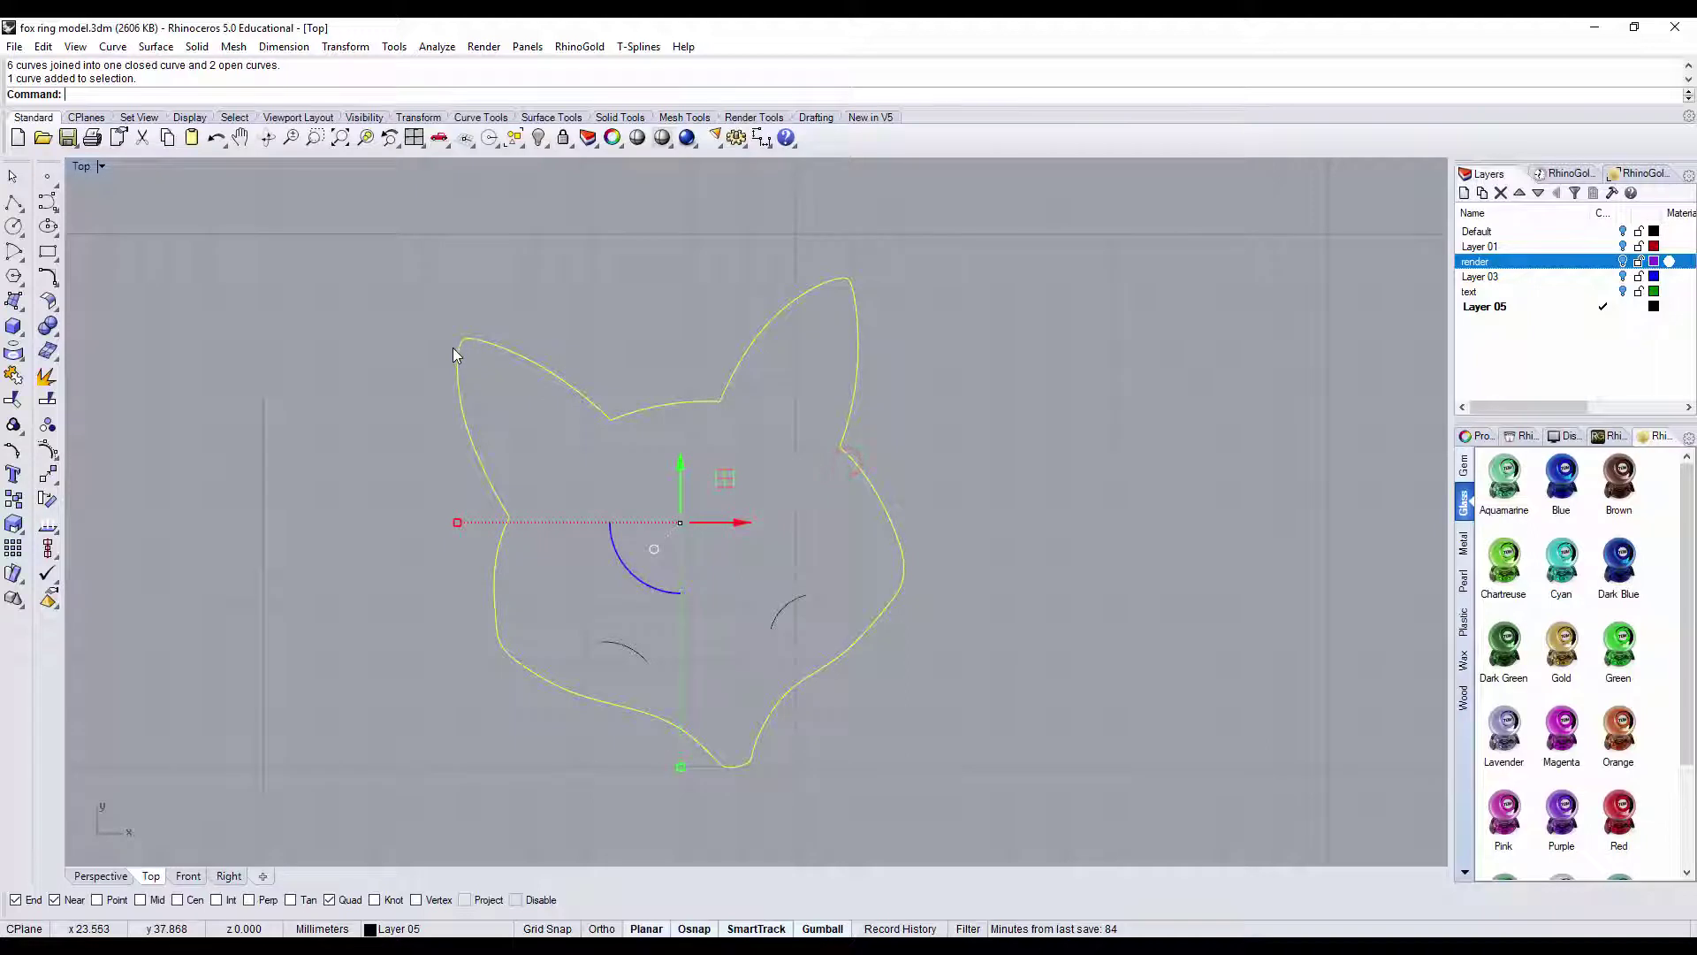
- Apply Fillet Corners to the fox outline with the default 0.5 radius, then deselect it
click(53, 280)
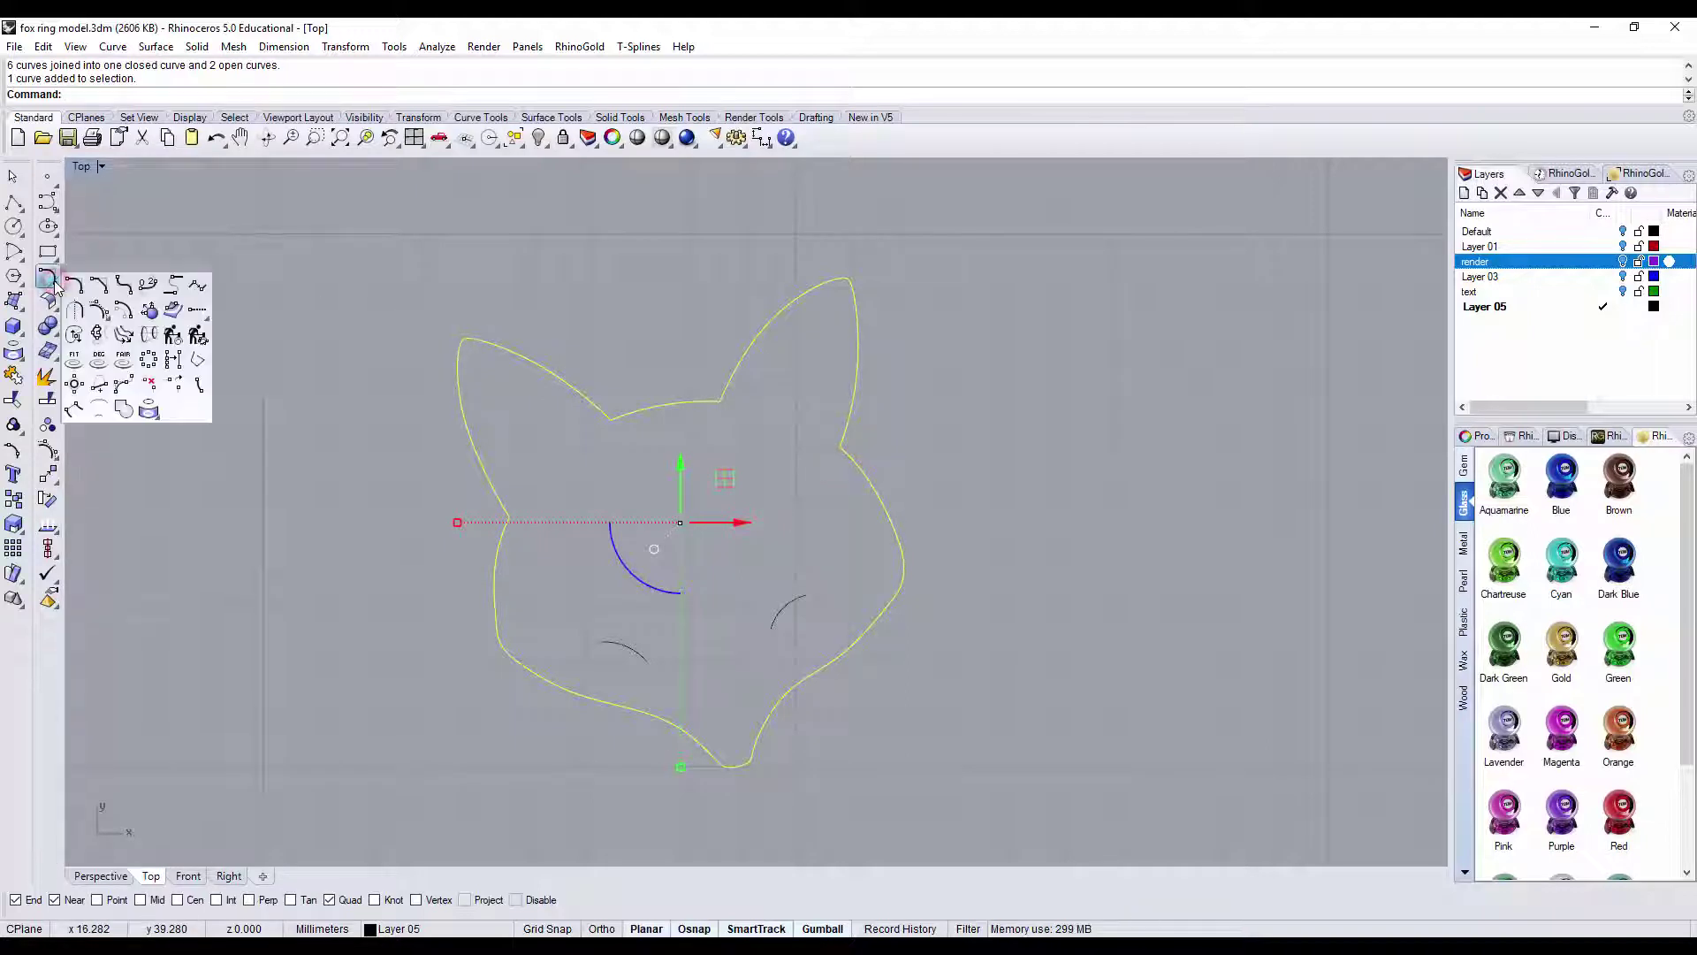
click(125, 287)
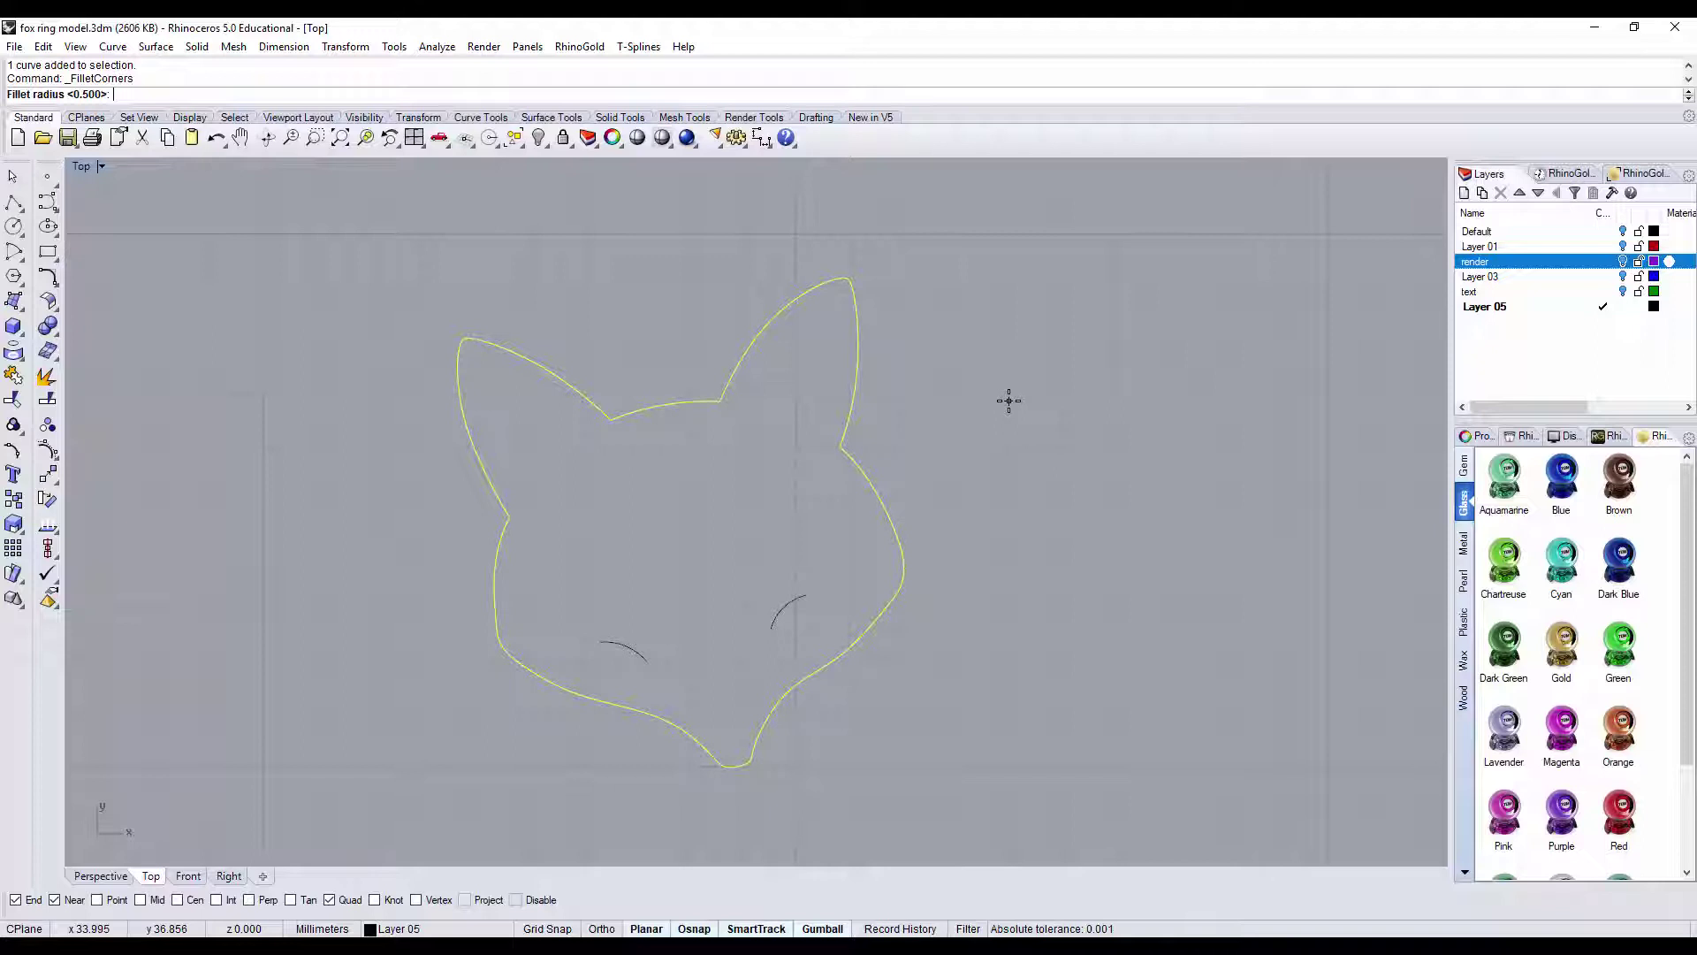
key(Return)
scroll(762, 380, down, 3)
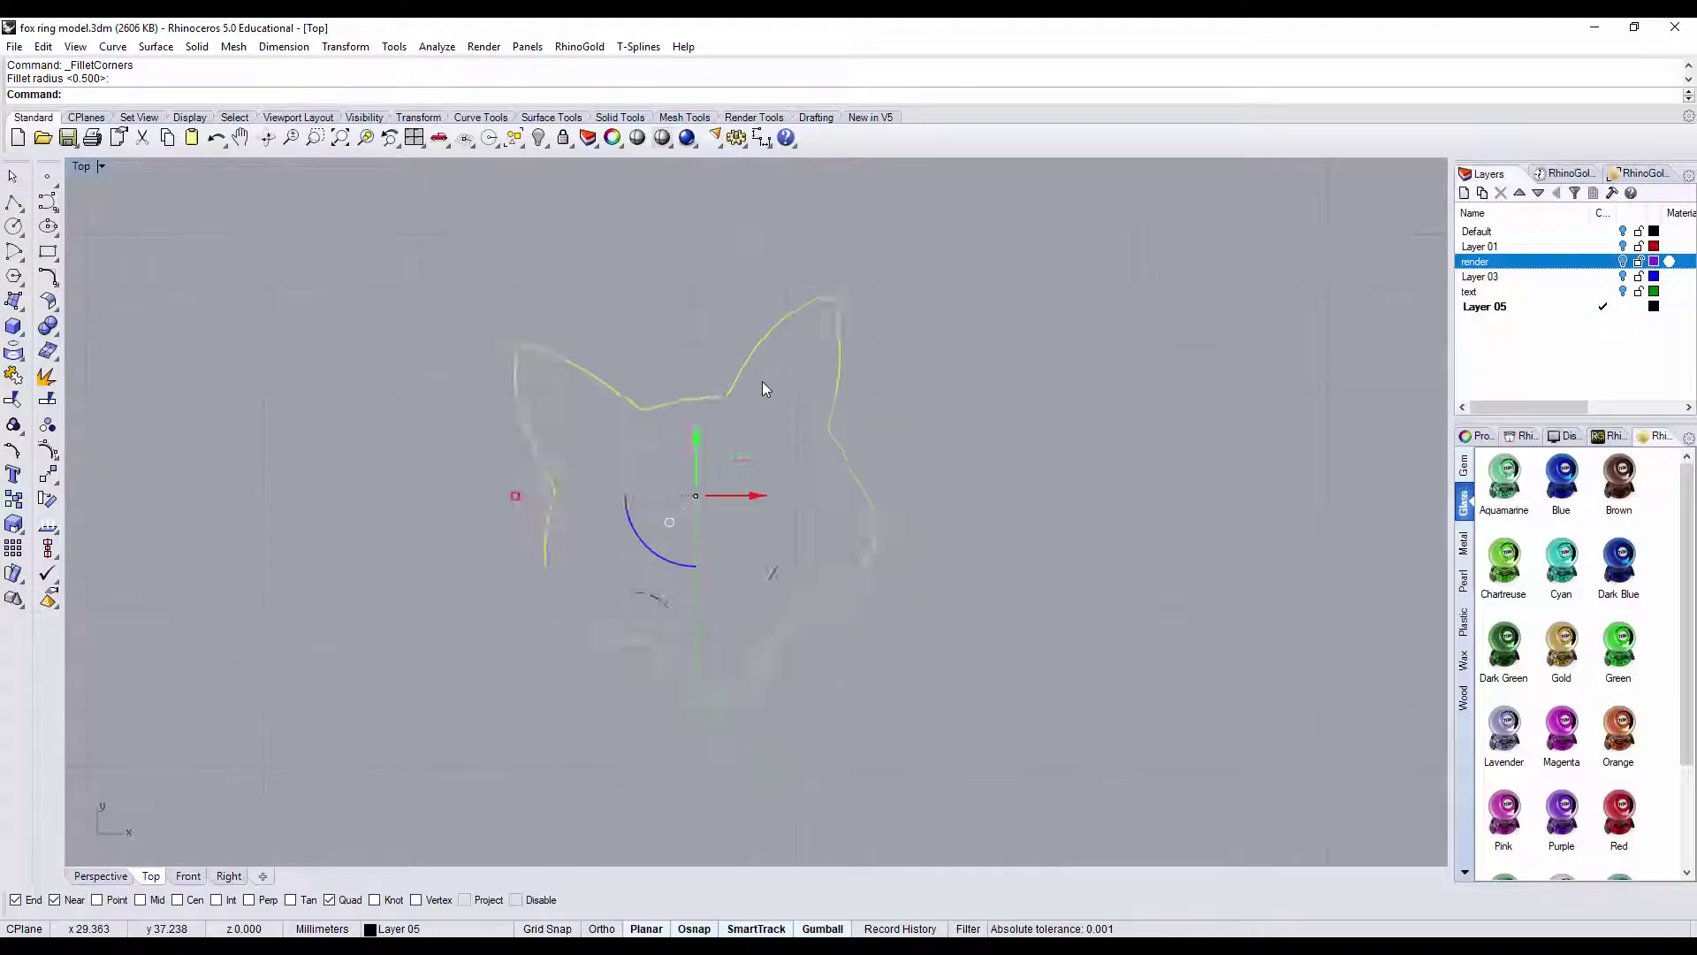
click(912, 452)
scroll(788, 444, down, 5)
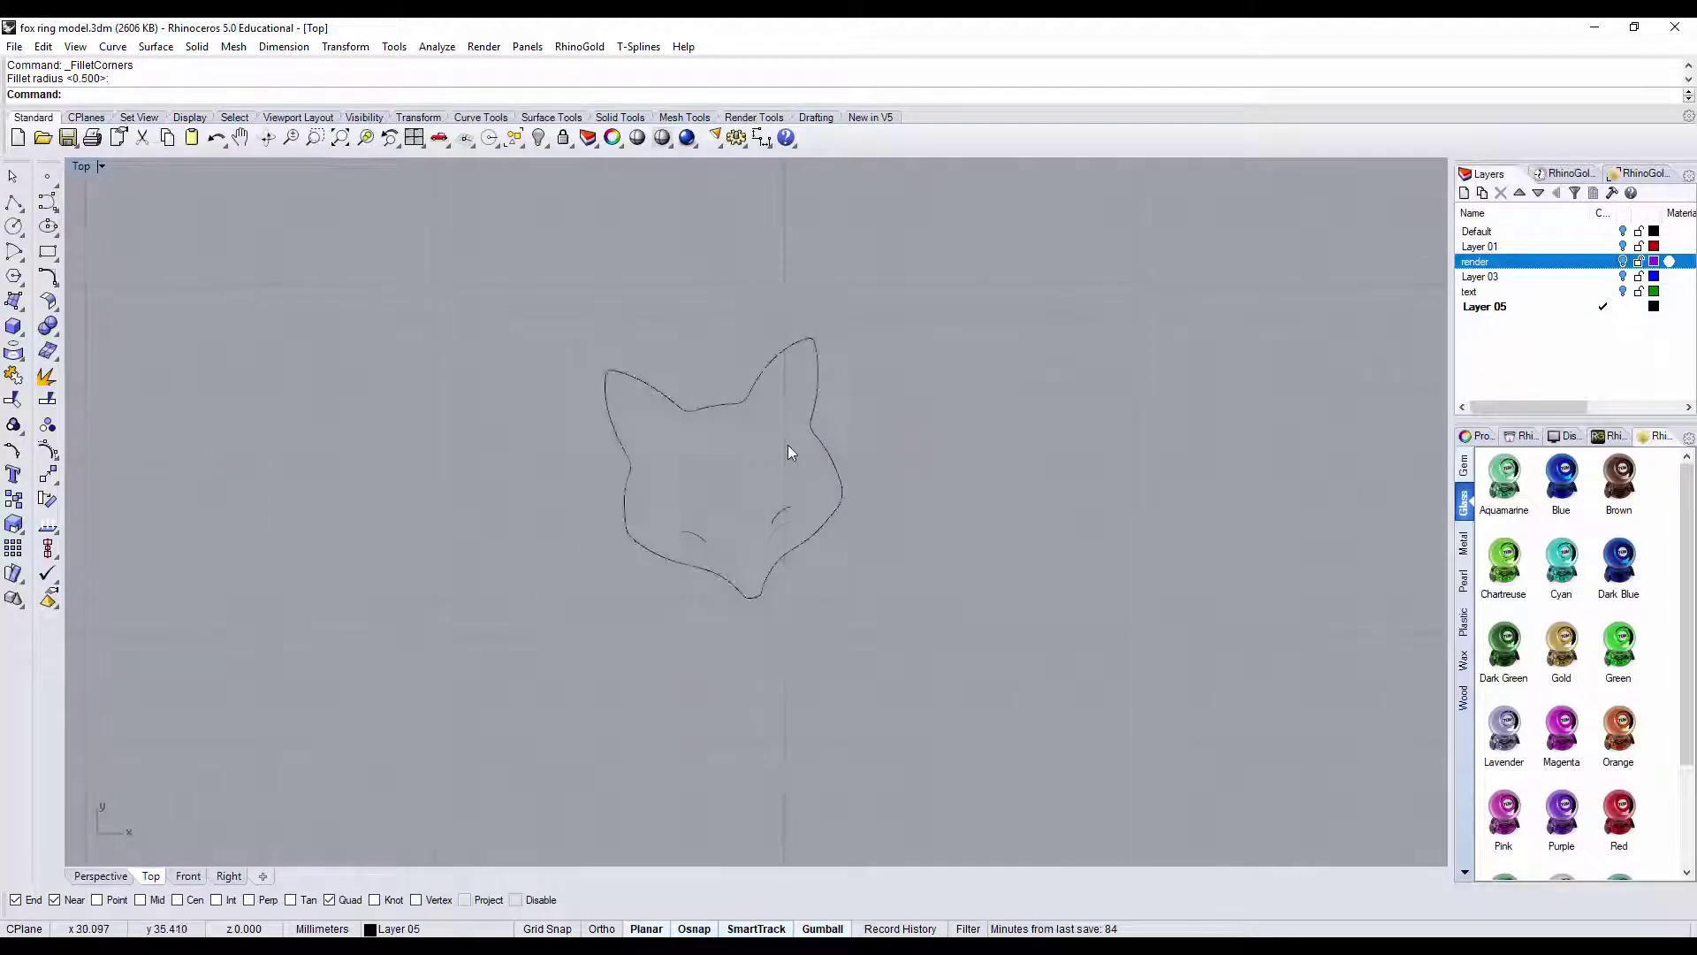
- Window-select the fox outline and both eye arcs and drag them onto the origin
right_drag(833, 545, 864, 498)
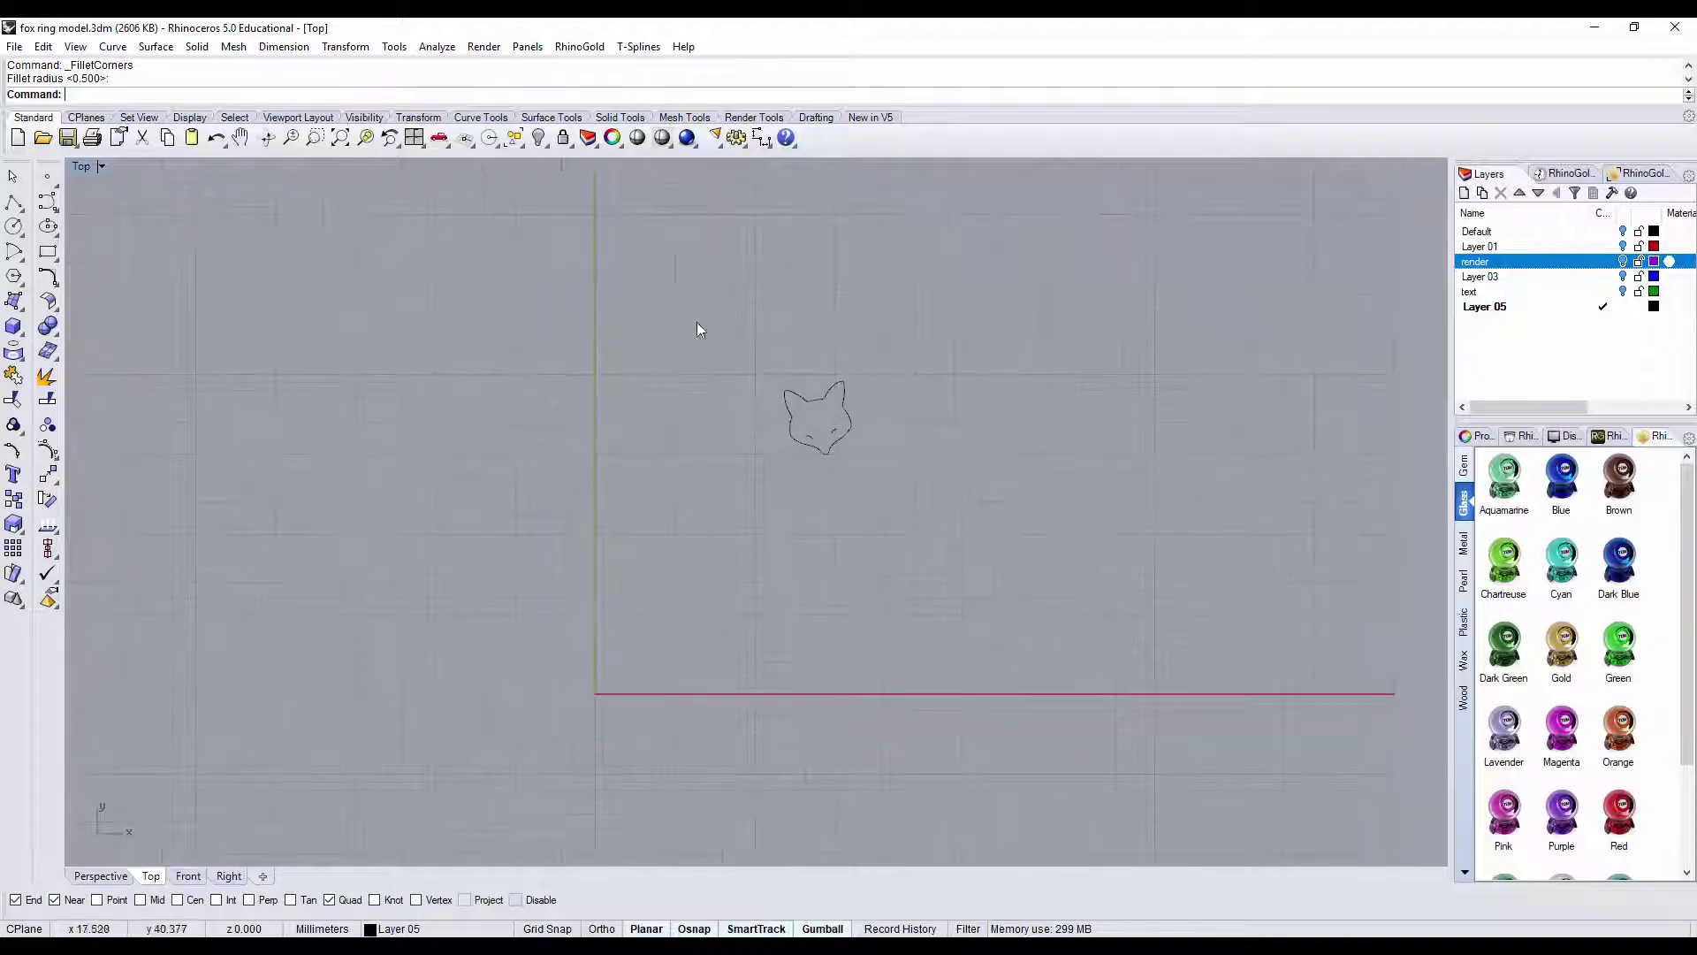
drag(739, 341, 871, 468)
drag(865, 375, 623, 628)
- Maximize the Front viewport to fill the window
scroll(634, 656, up, 2)
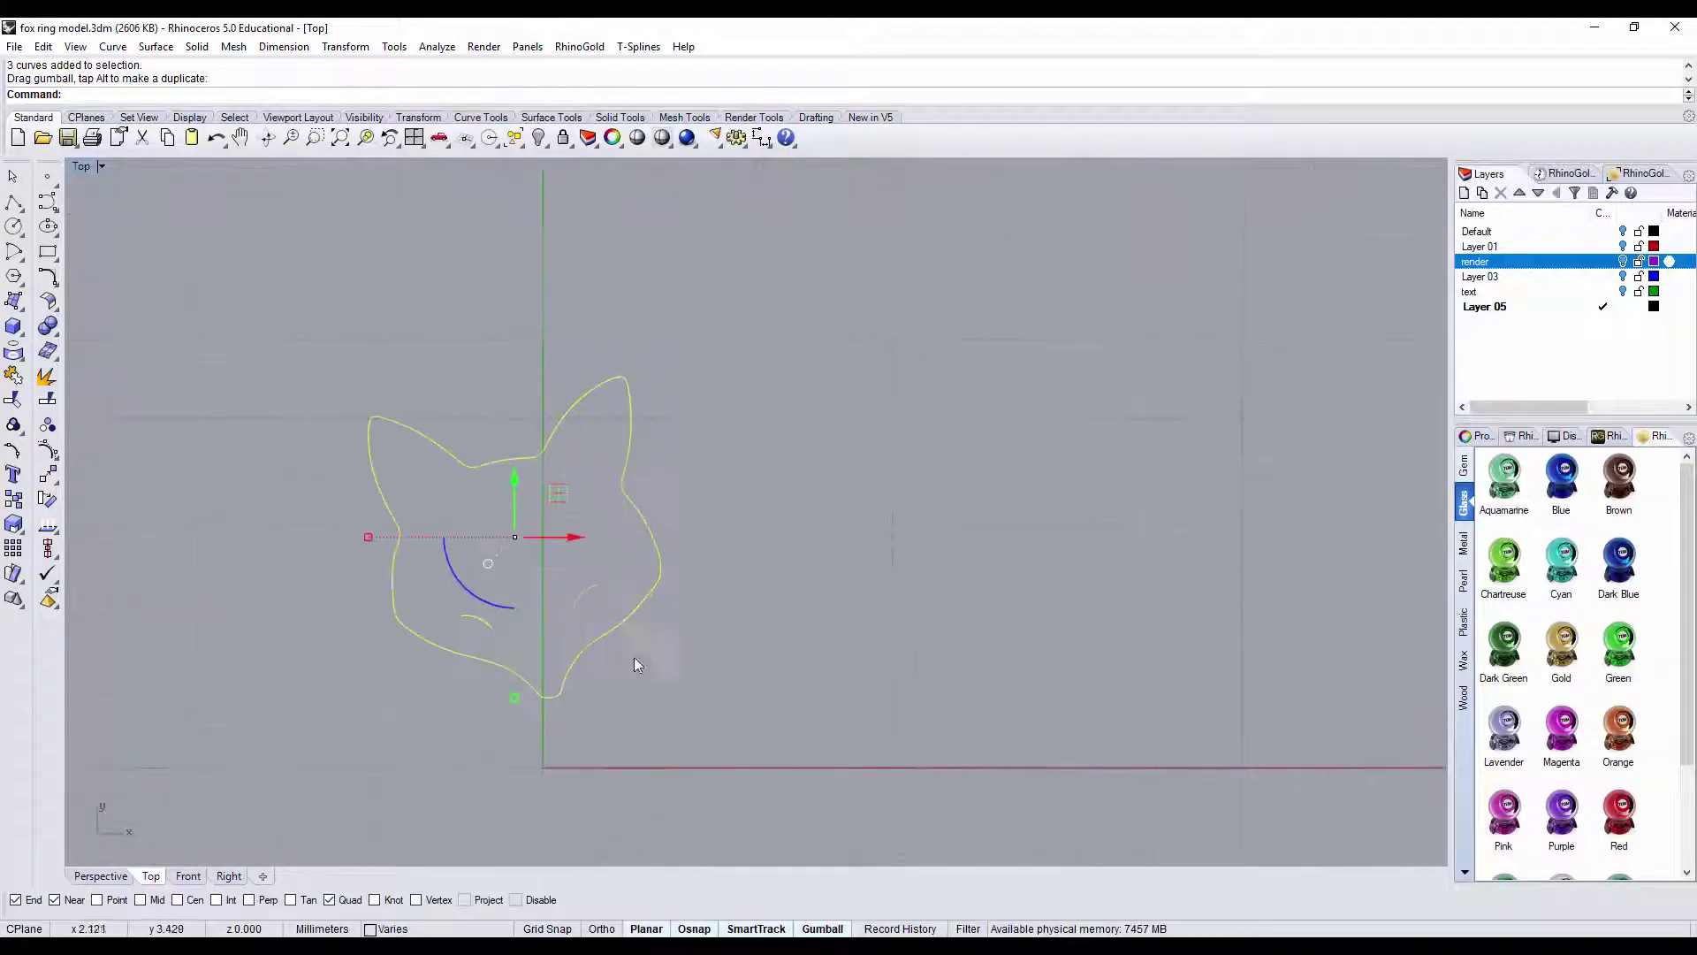
scroll(686, 629, down, 3)
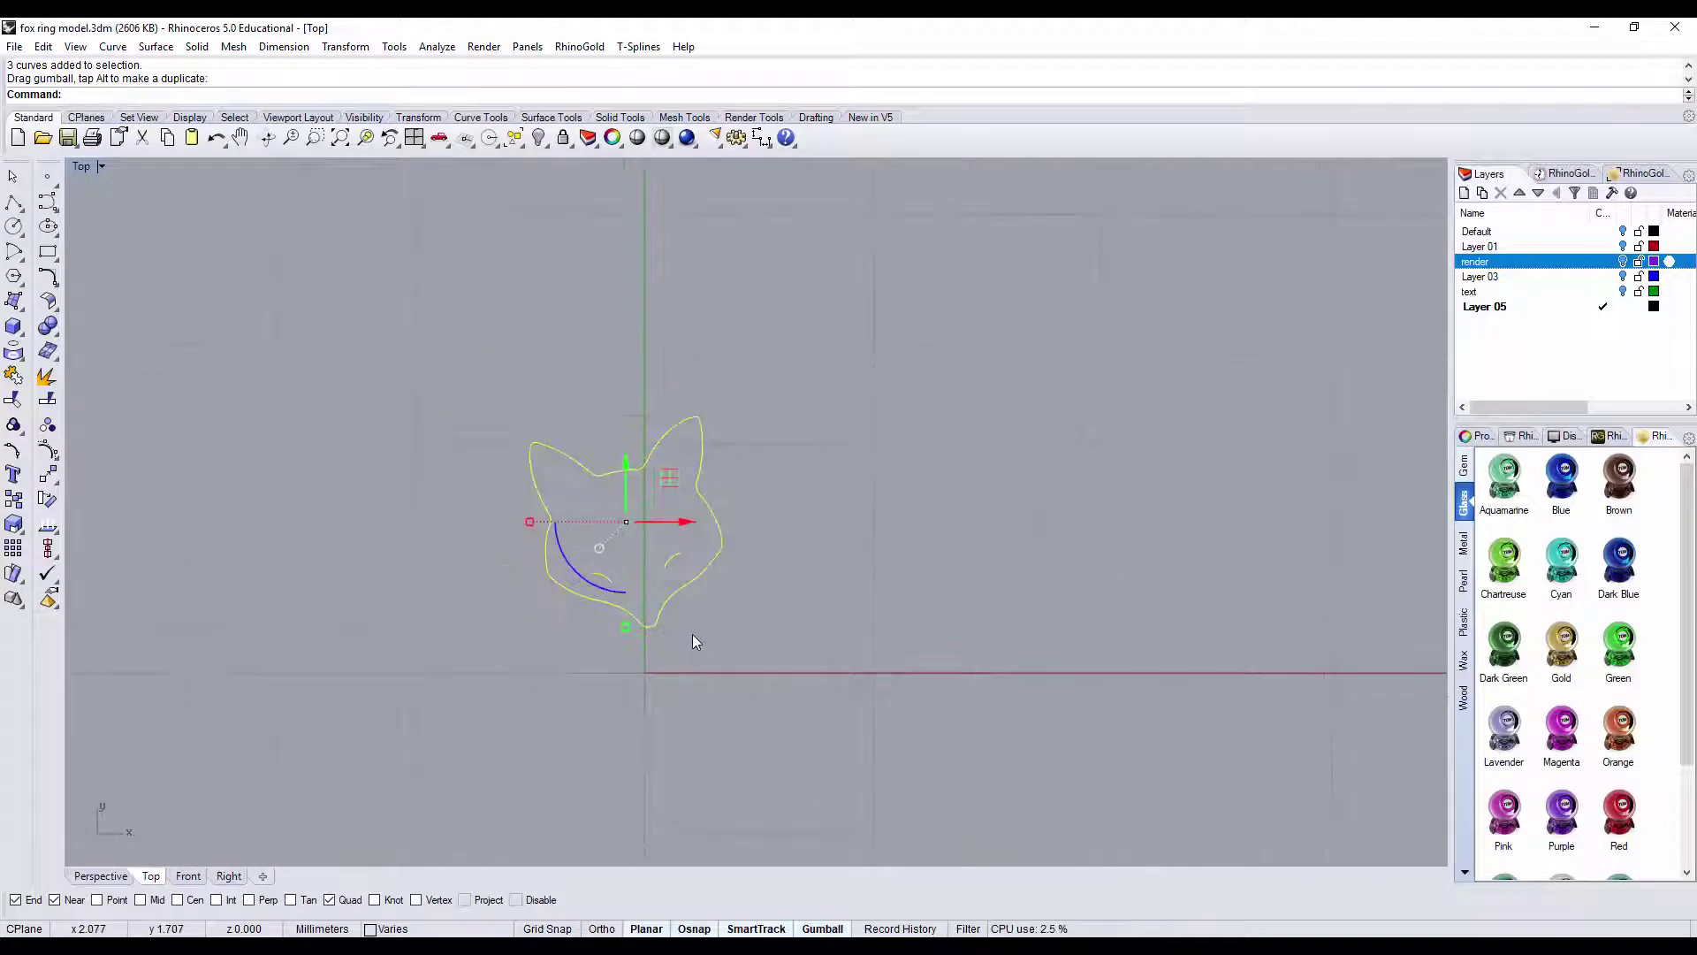
double_click(79, 170)
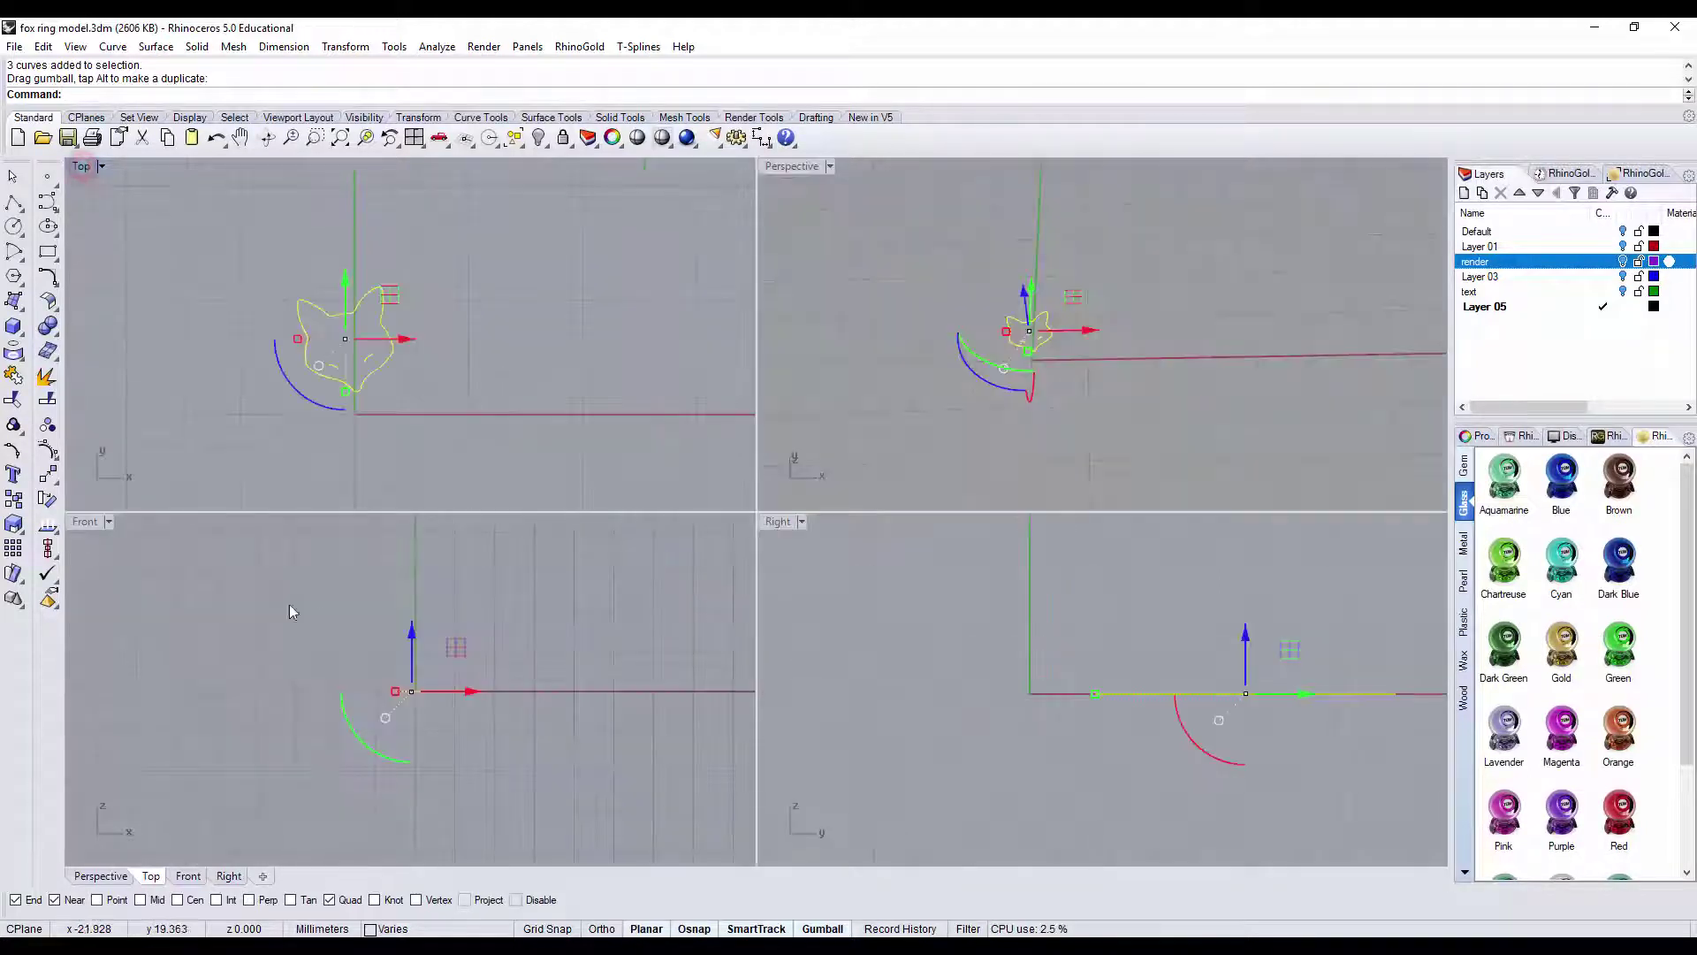
double_click(88, 518)
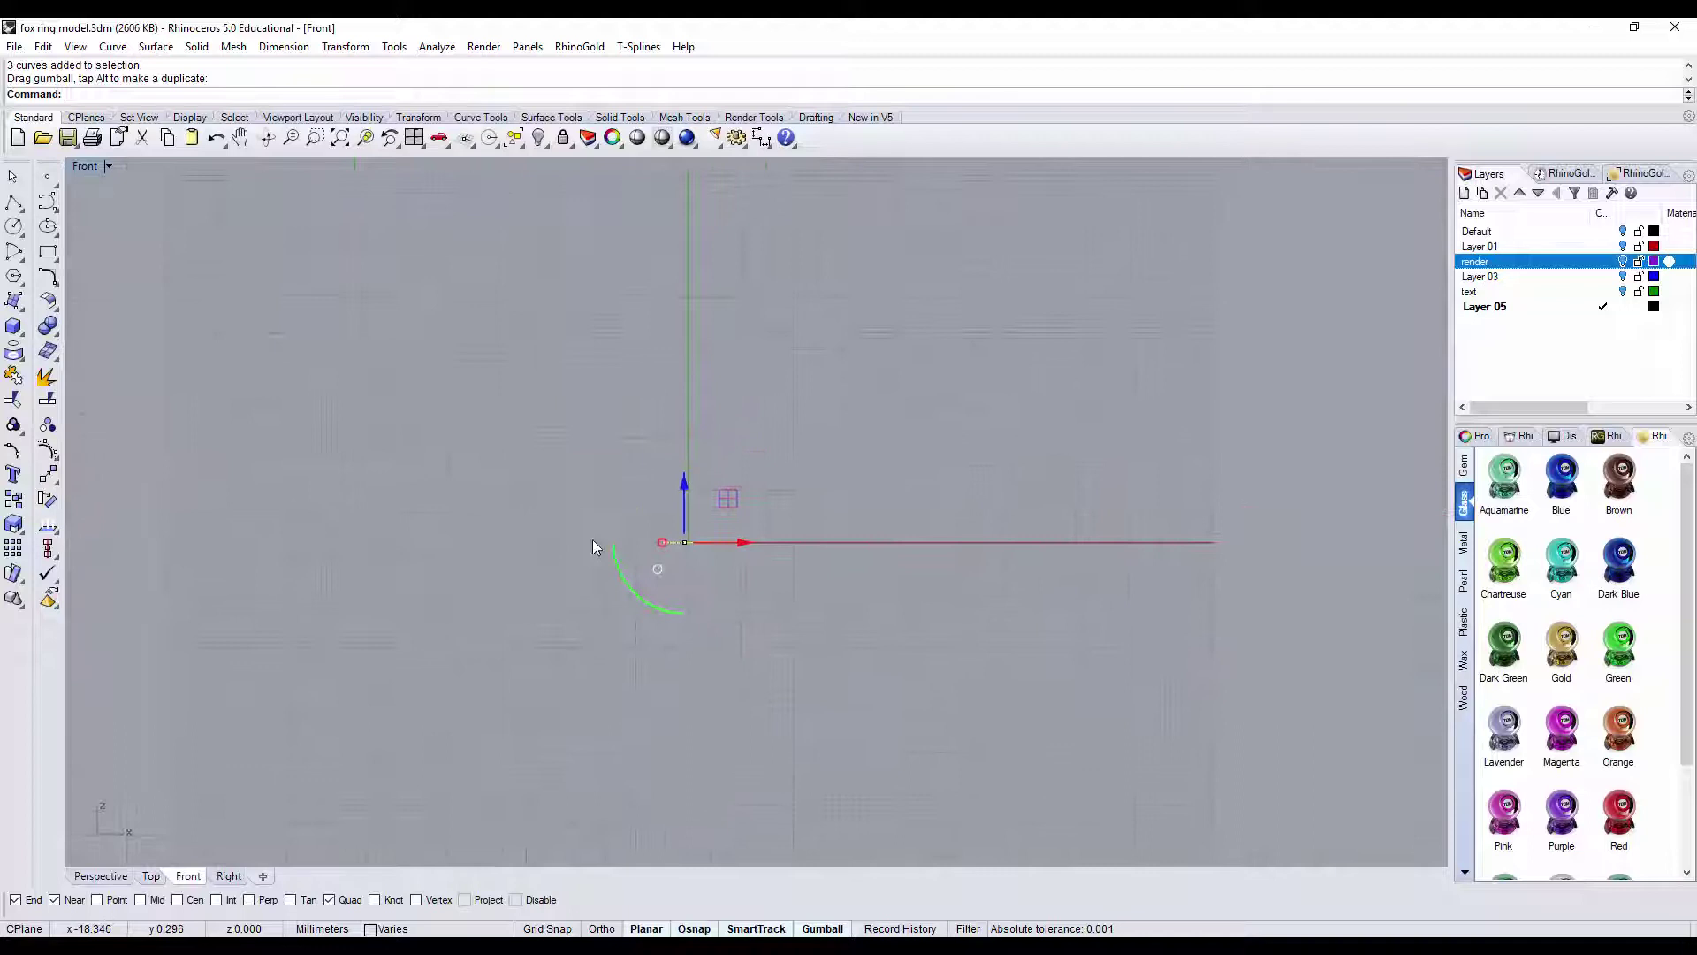
- Draw a circle in the Front view centred on the origin (0) beside the fox
click(16, 228)
text(0)
key(Return)
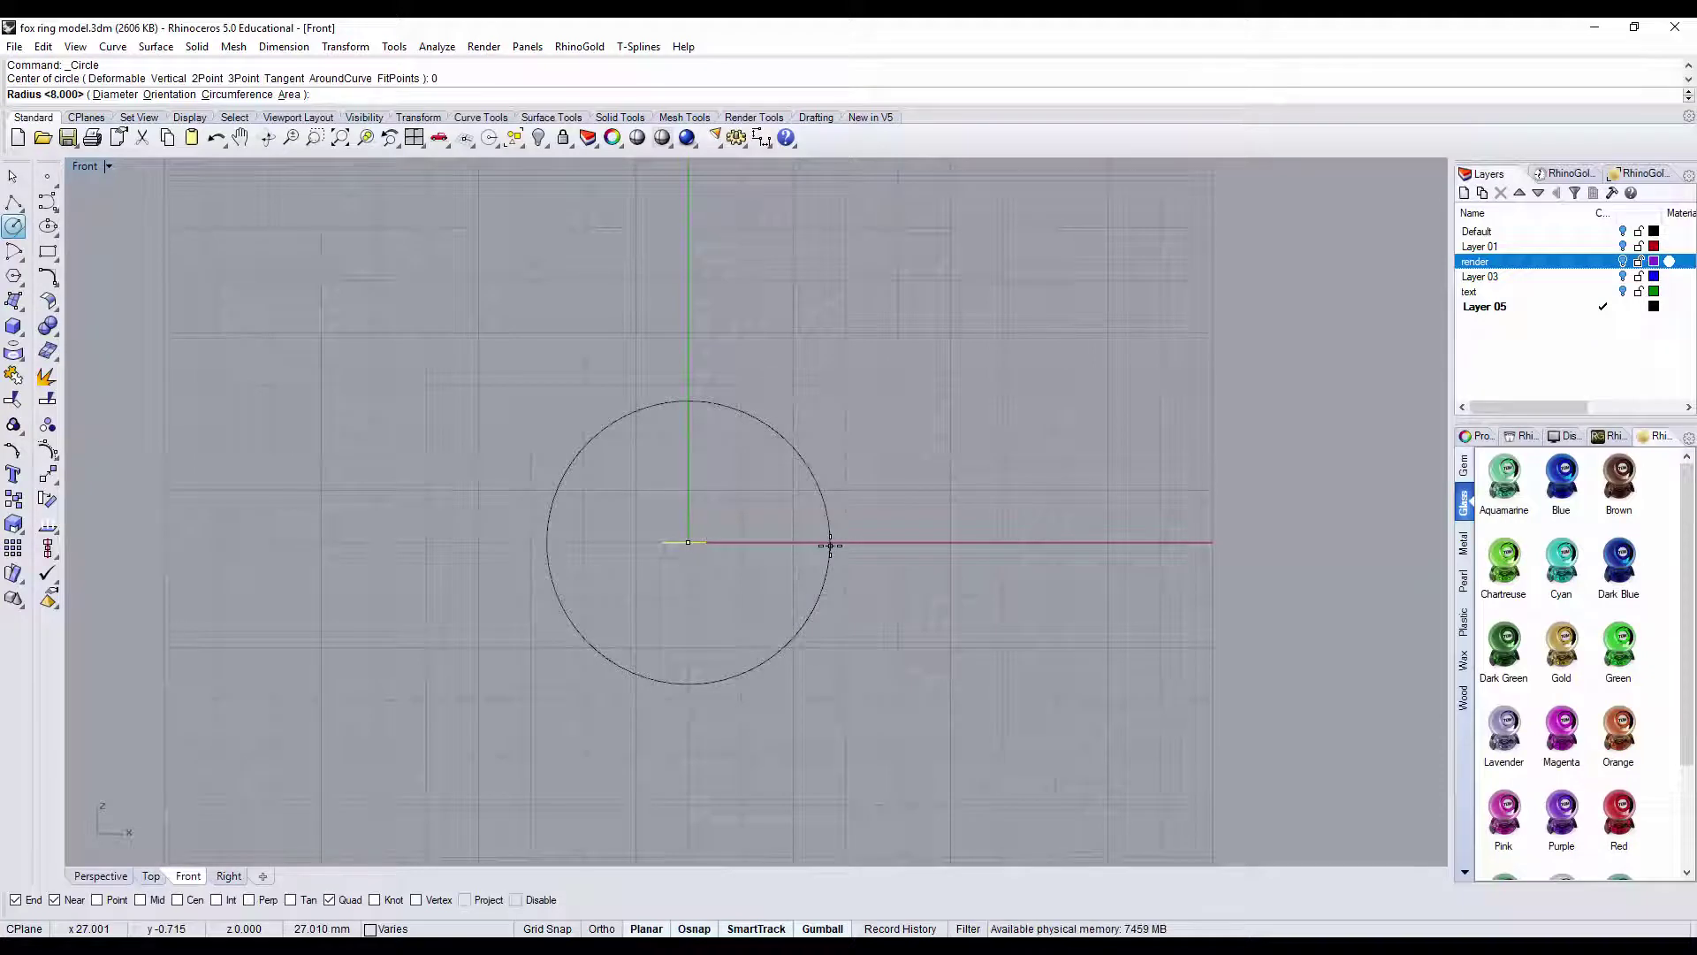
click(830, 545)
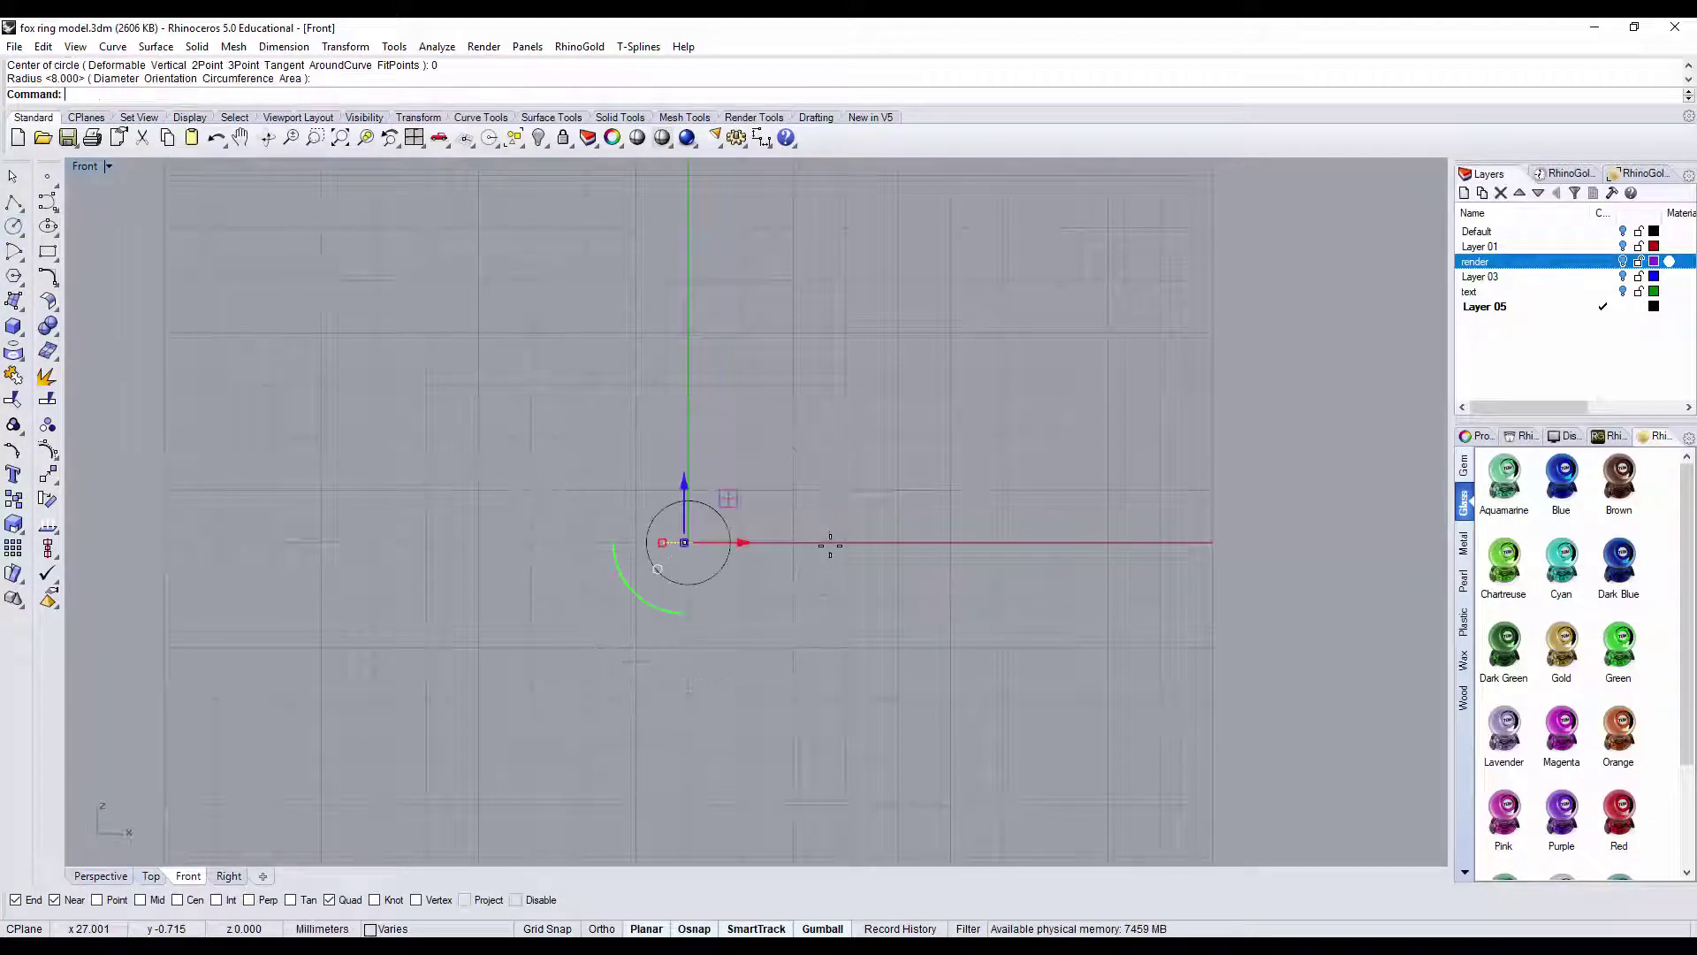
scroll(697, 594, up, 3)
scroll(899, 522, up, 1)
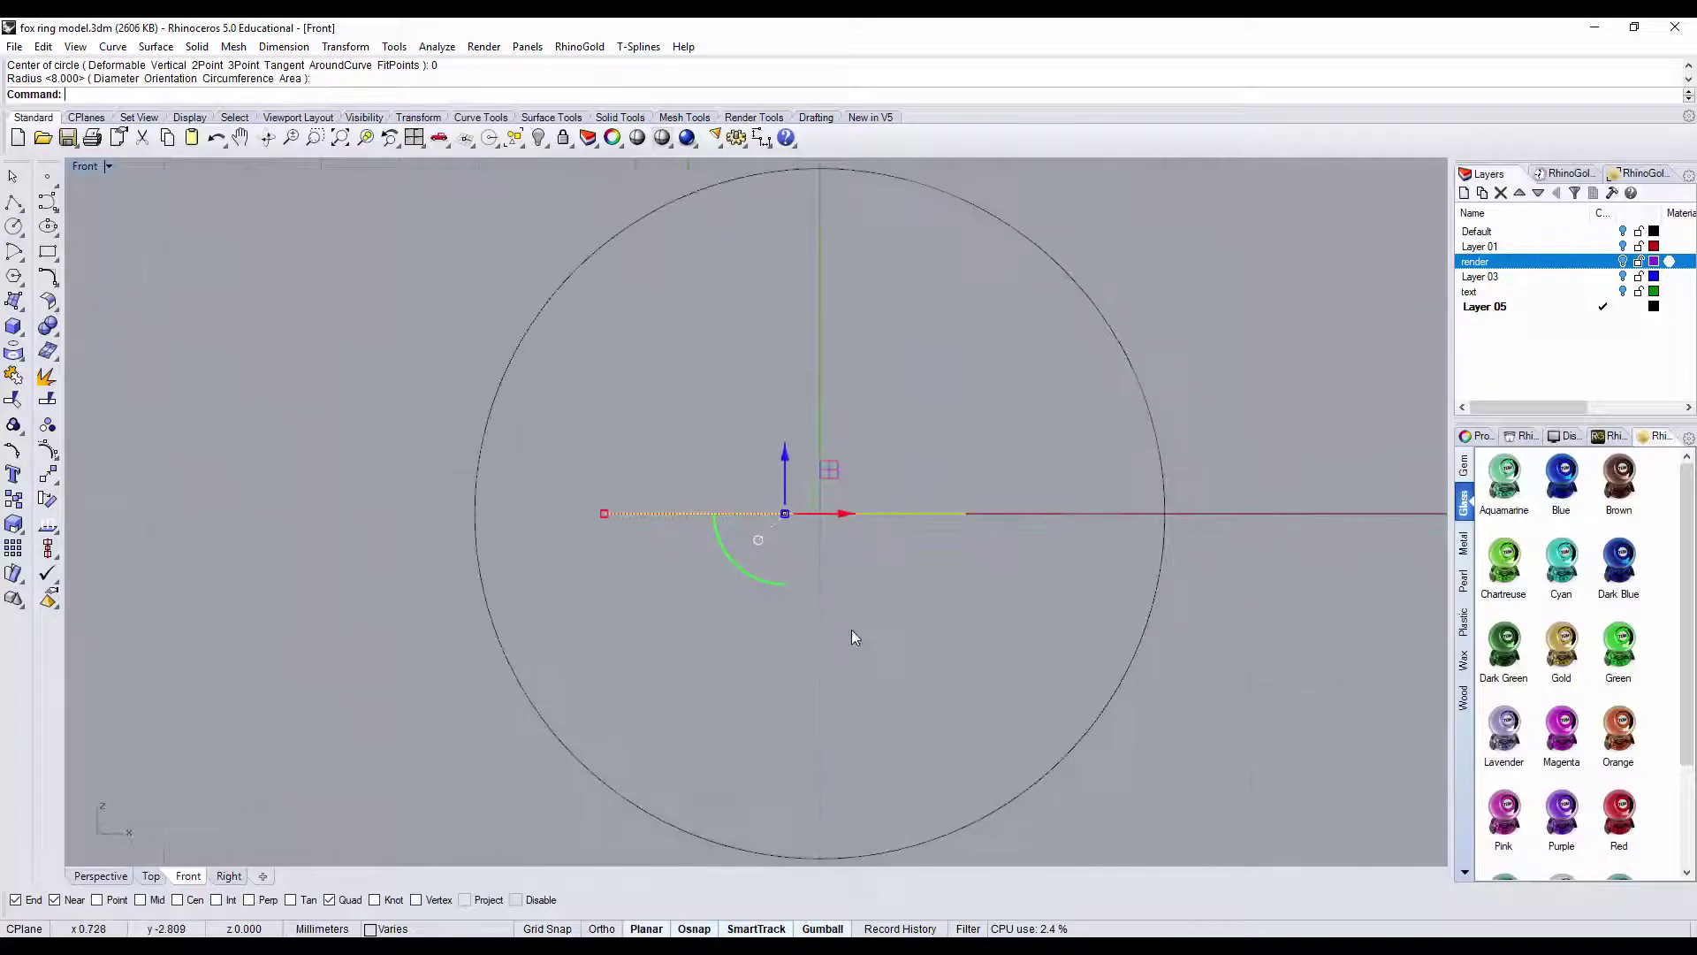
- Restore the four-view layout and orbit Perspective to see the circle and fox in 3D
double_click(89, 168)
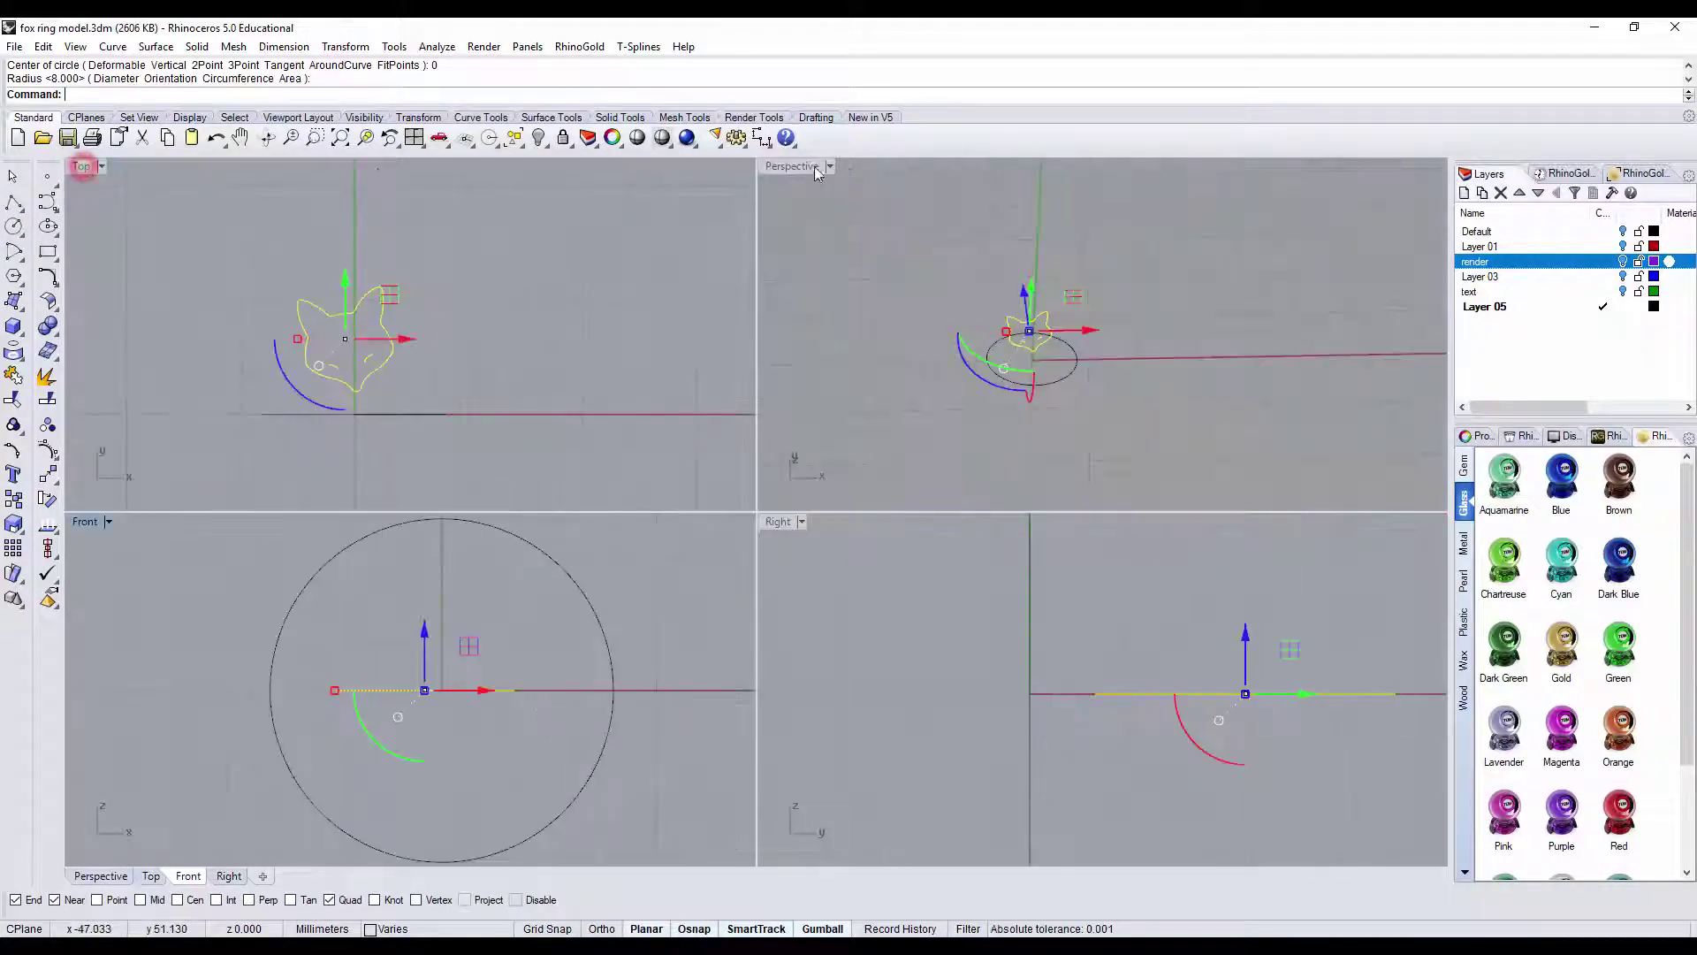
double_click(798, 171)
right_drag(798, 174, 728, 535)
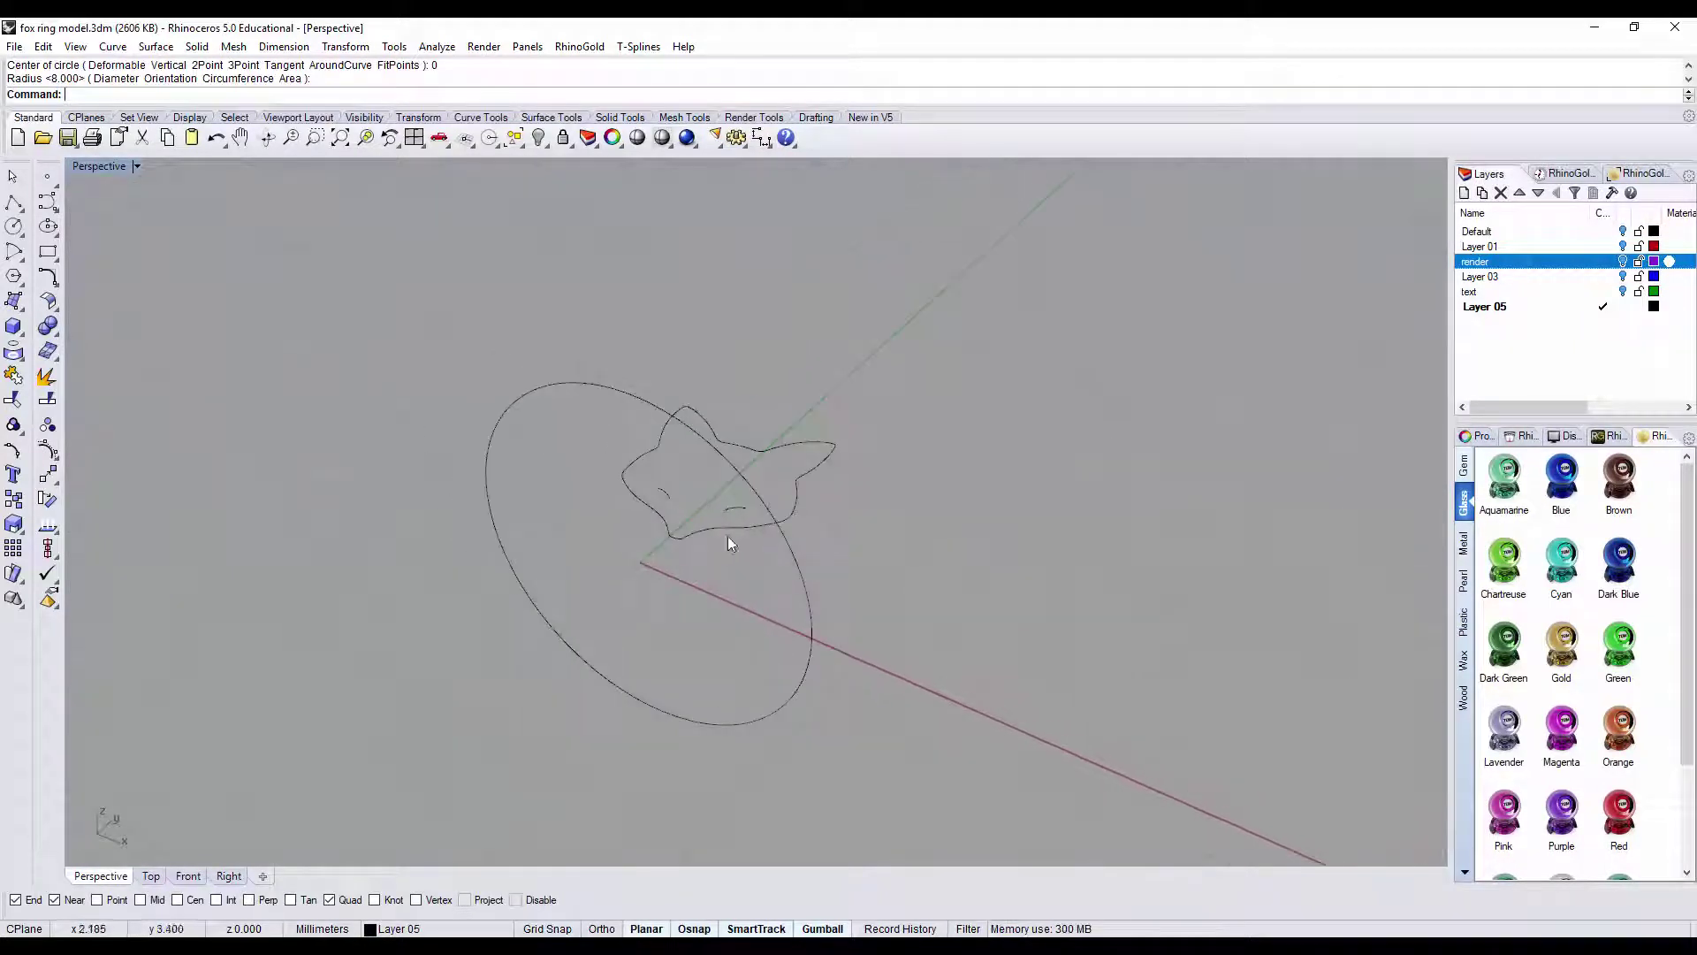
double_click(85, 166)
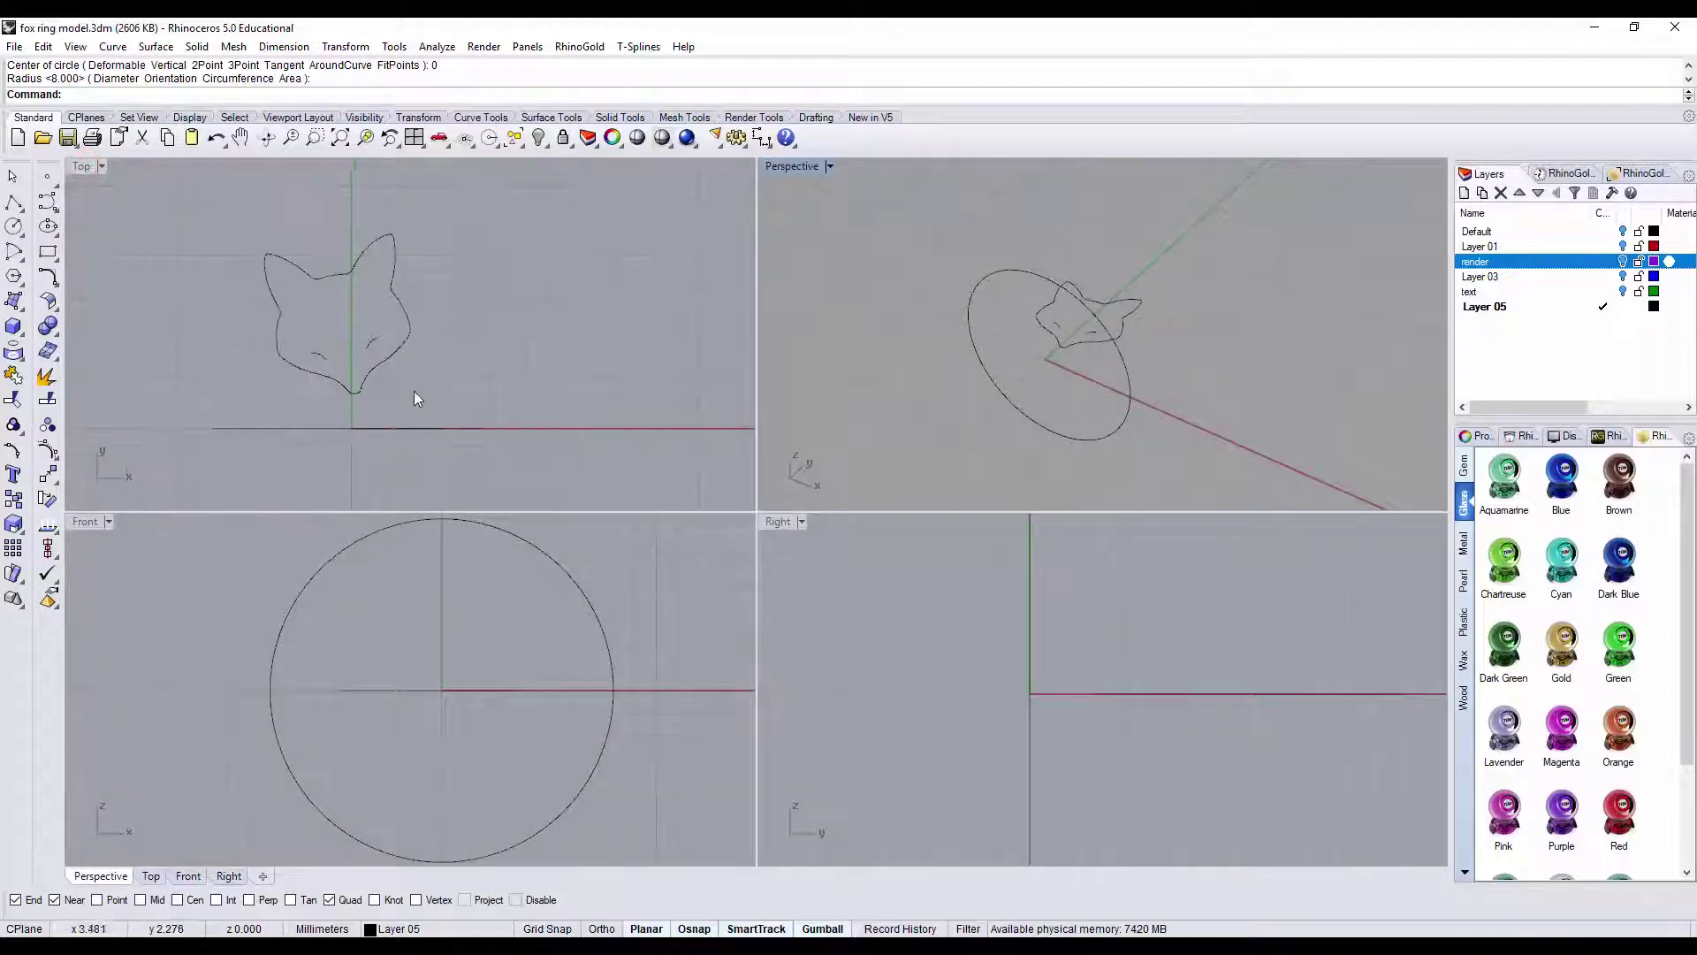
right_drag(1096, 389, 1081, 369)
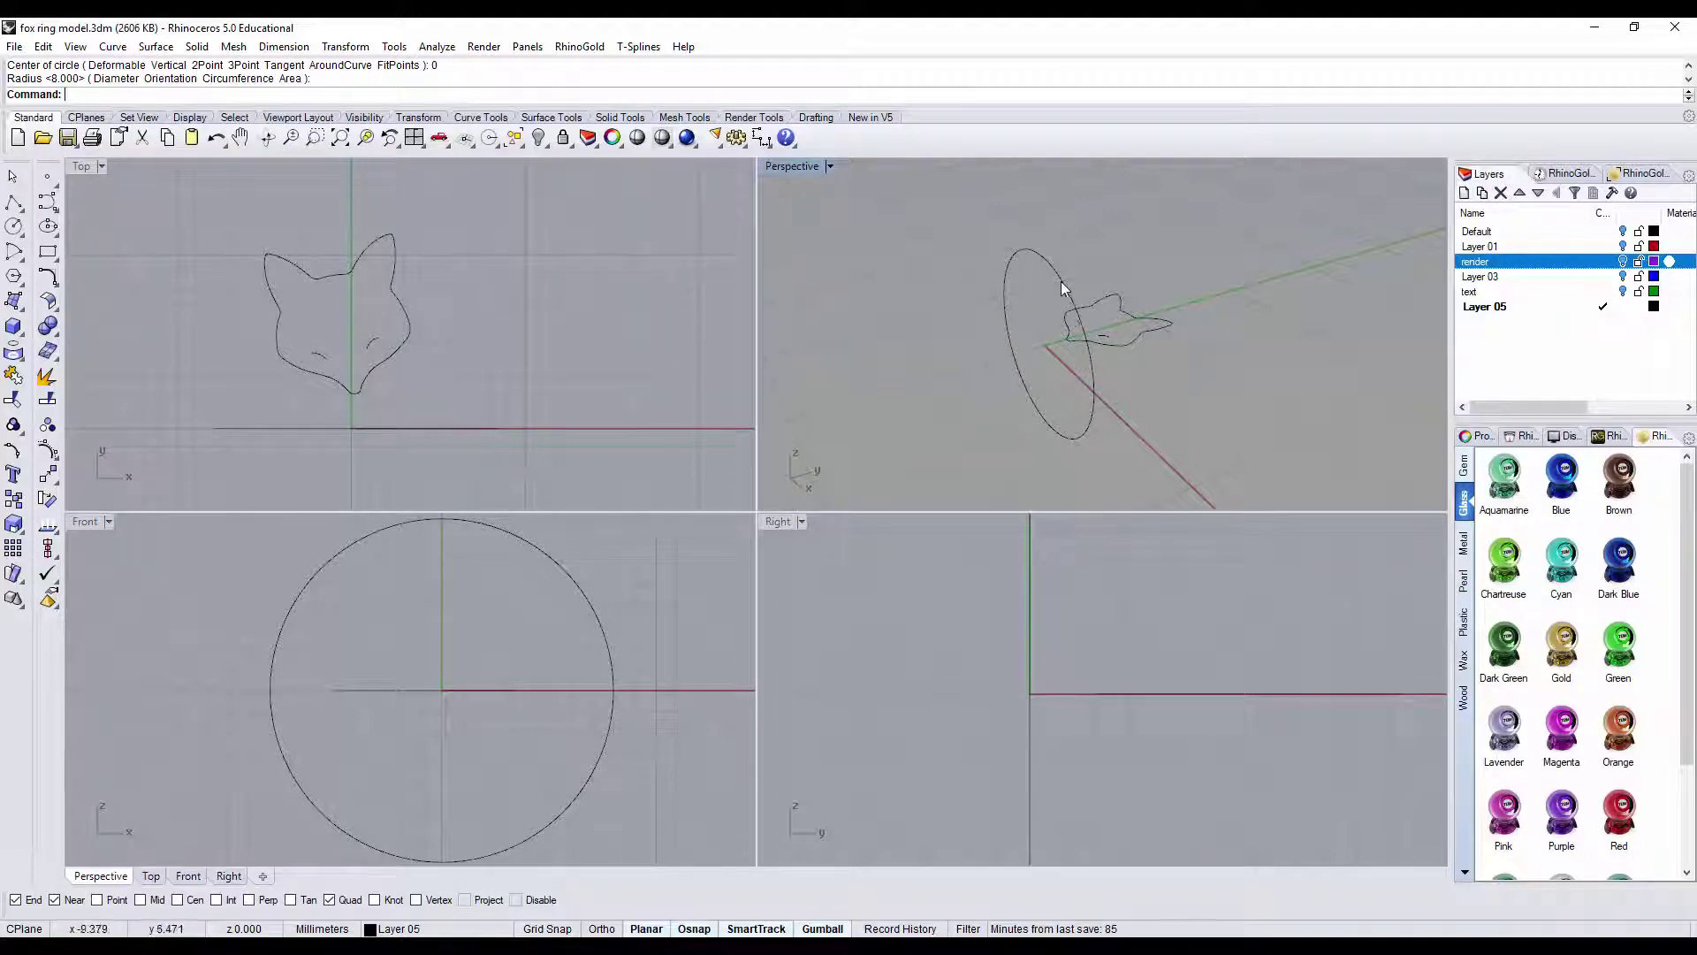
- Extrude the circle straight by 13.469 into an open cylinder, then maximize the Top view
click(1111, 343)
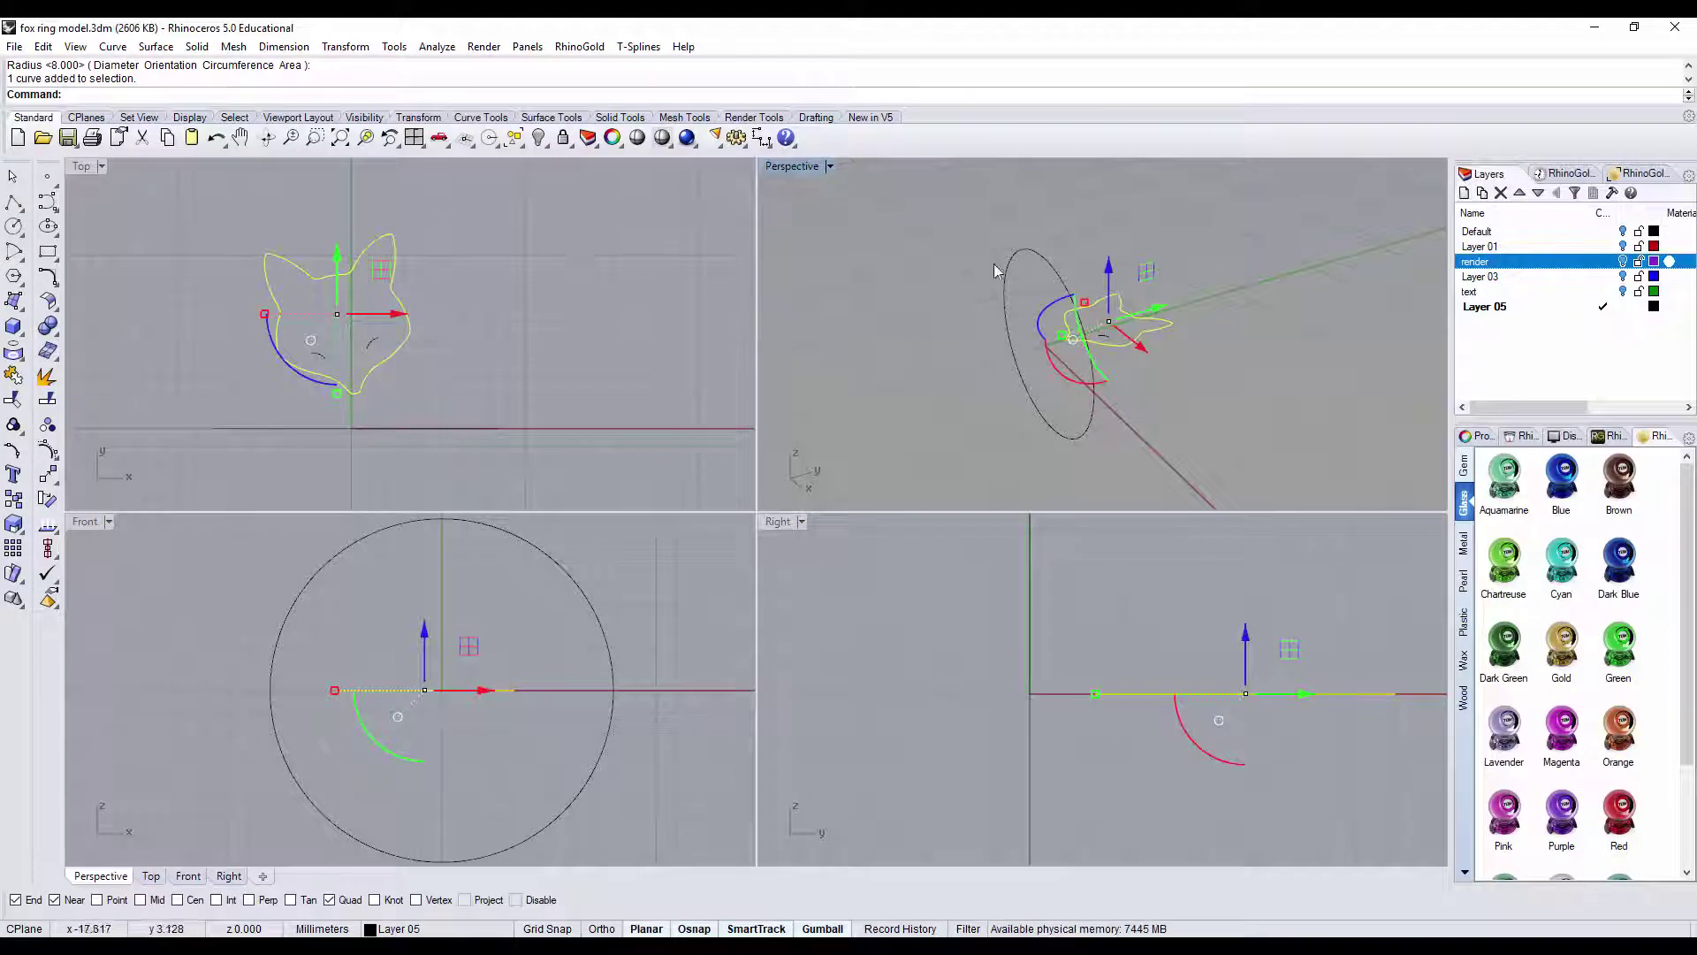
click(189, 210)
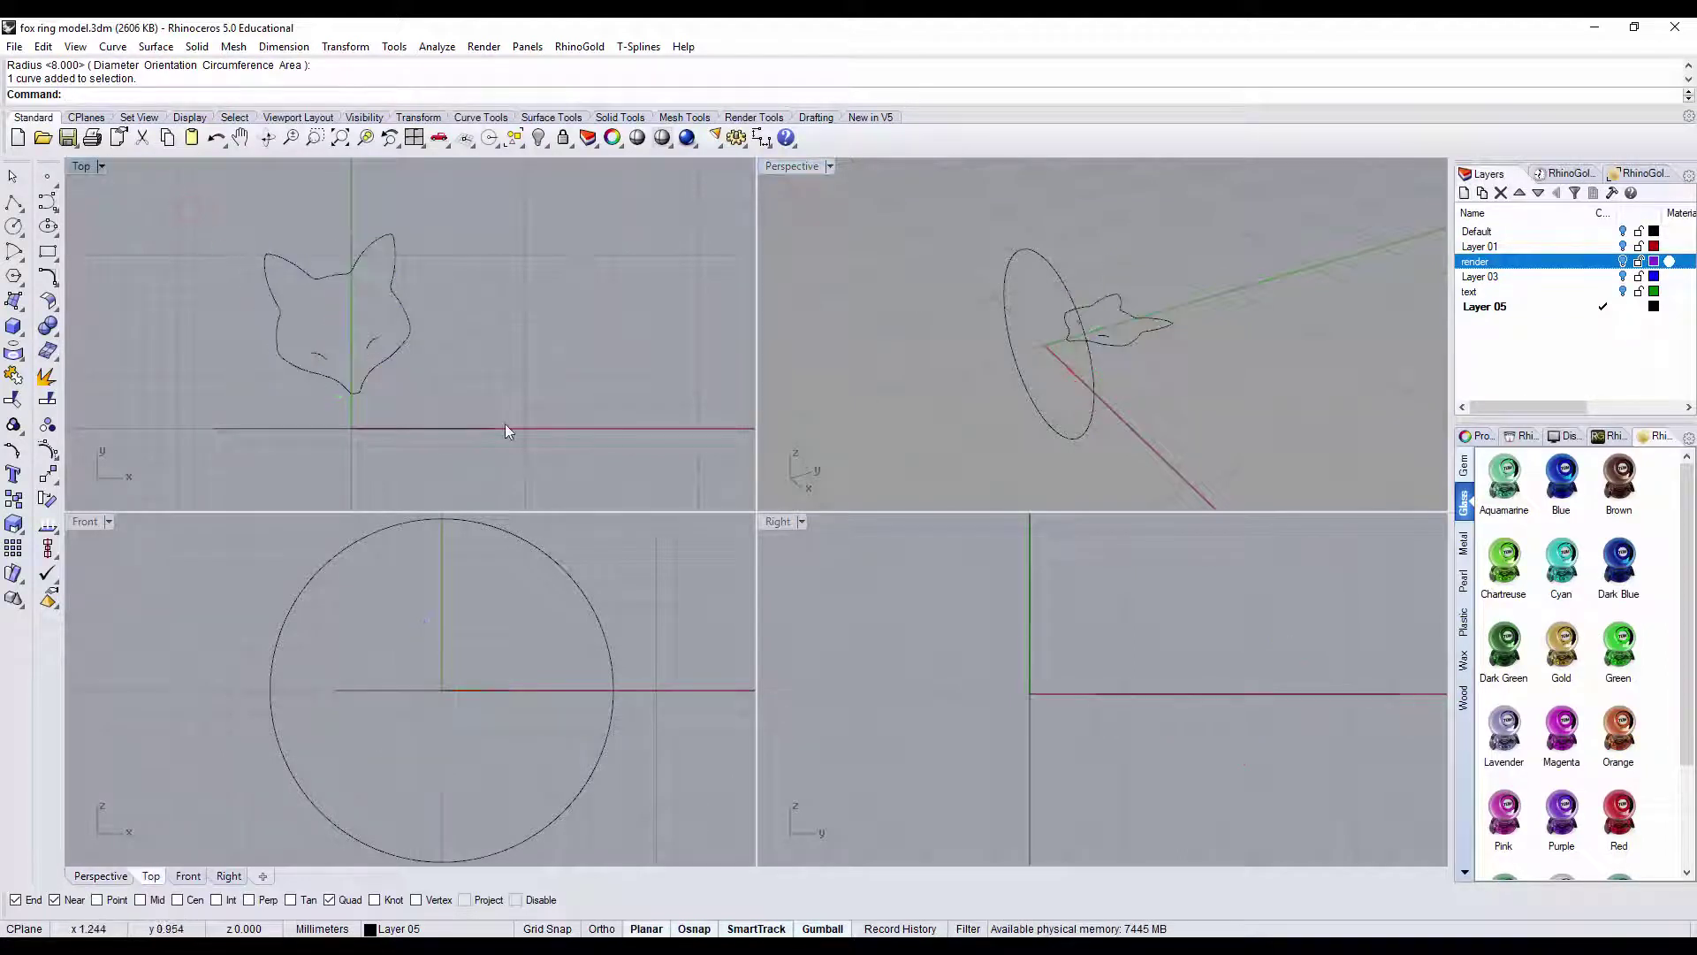
click(1089, 412)
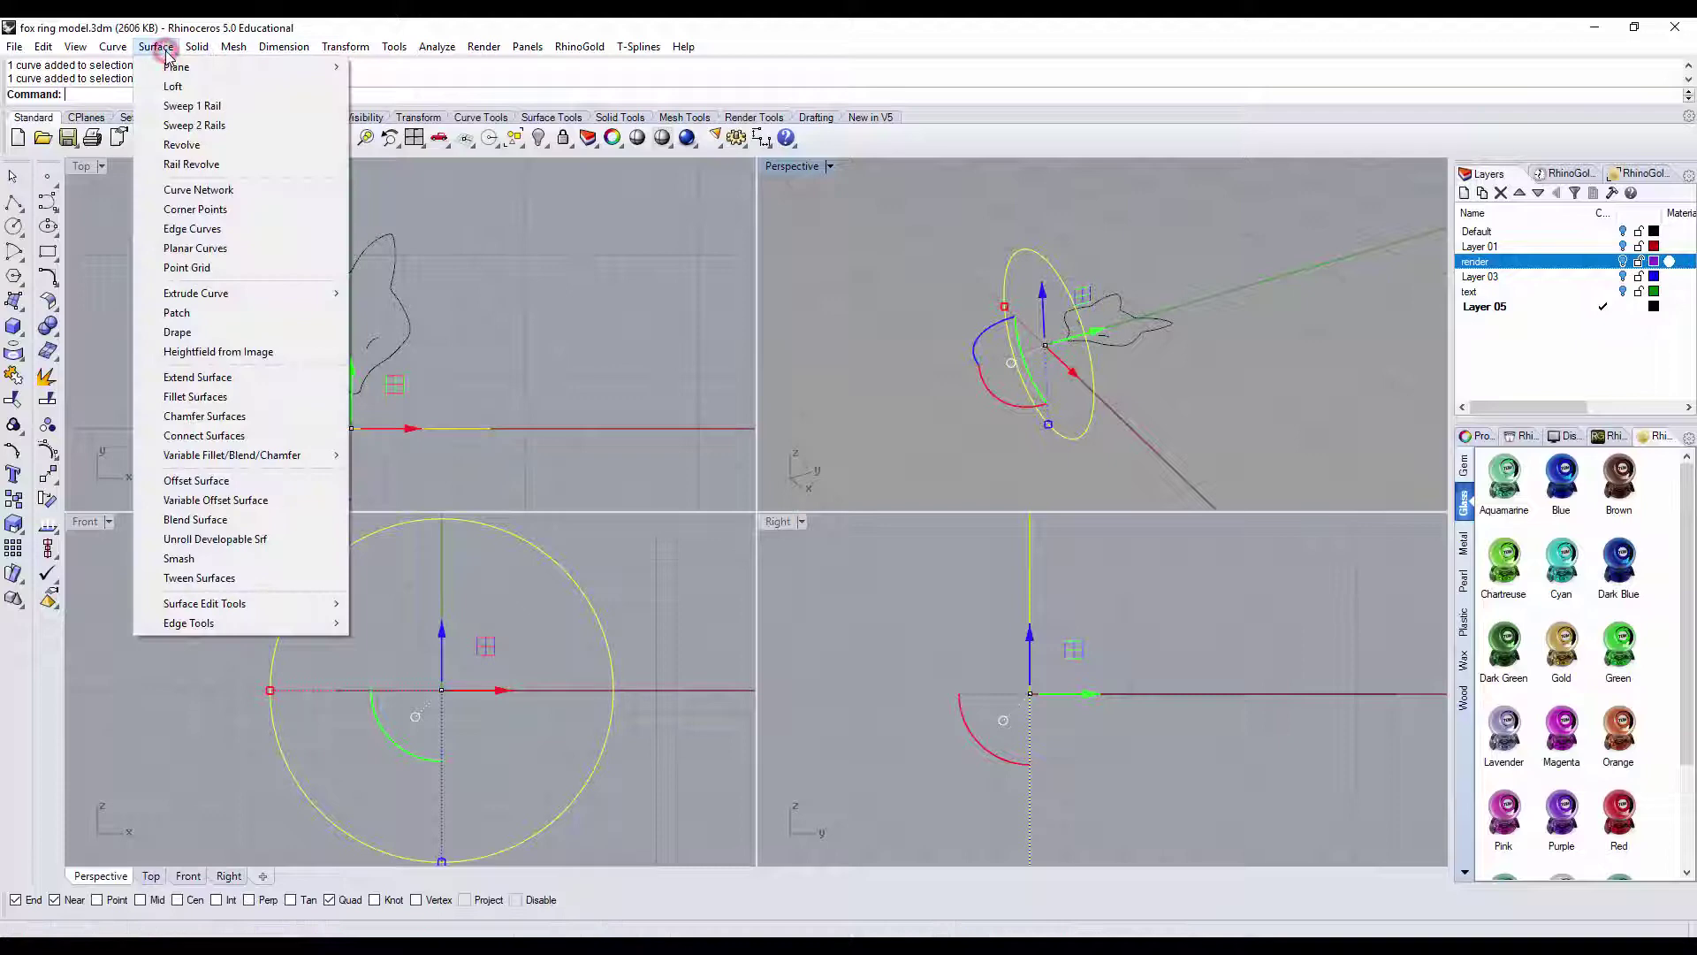
mouse_move(231, 297)
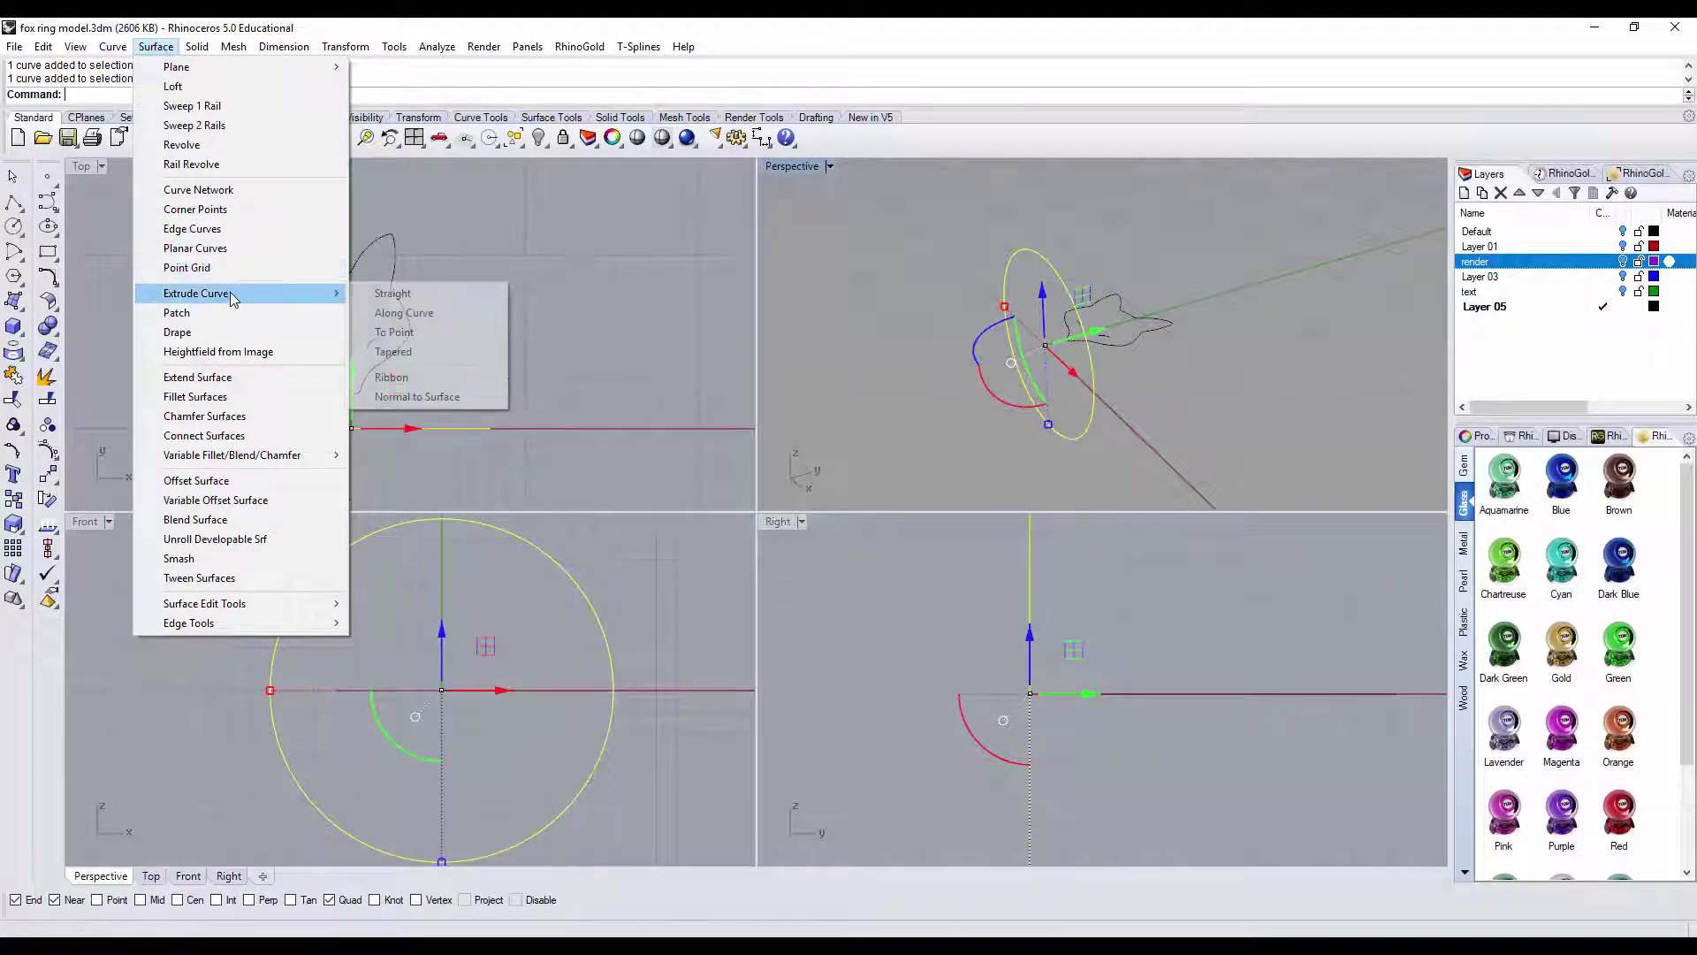
click(437, 296)
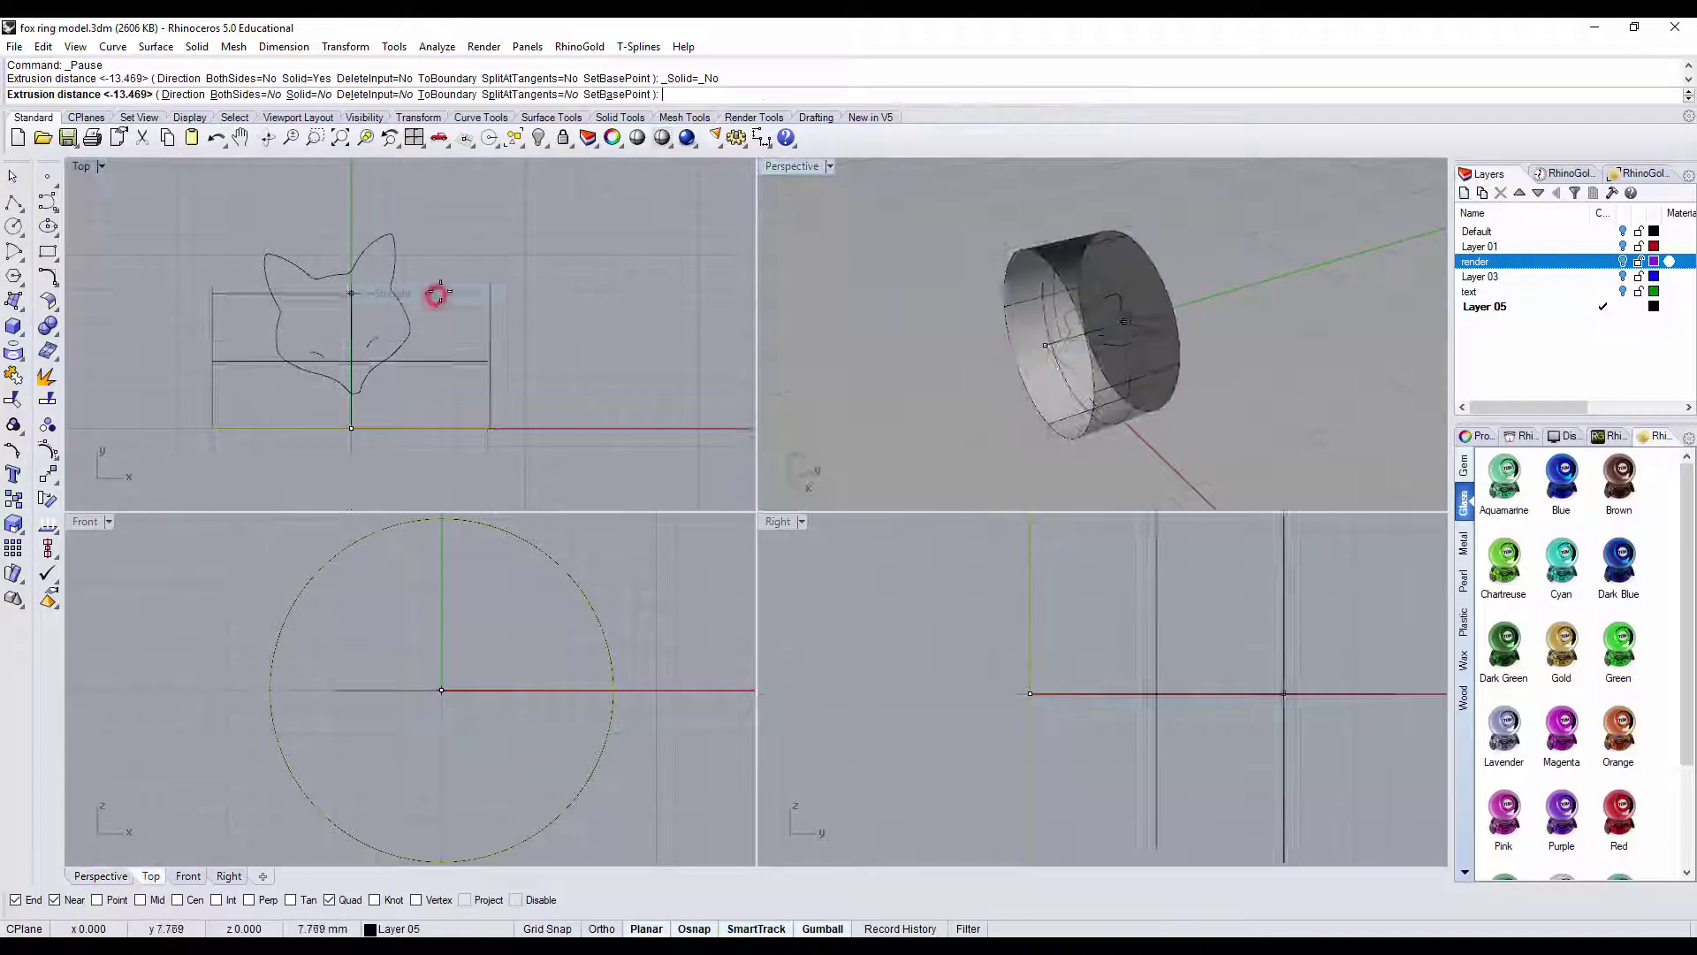
click(473, 209)
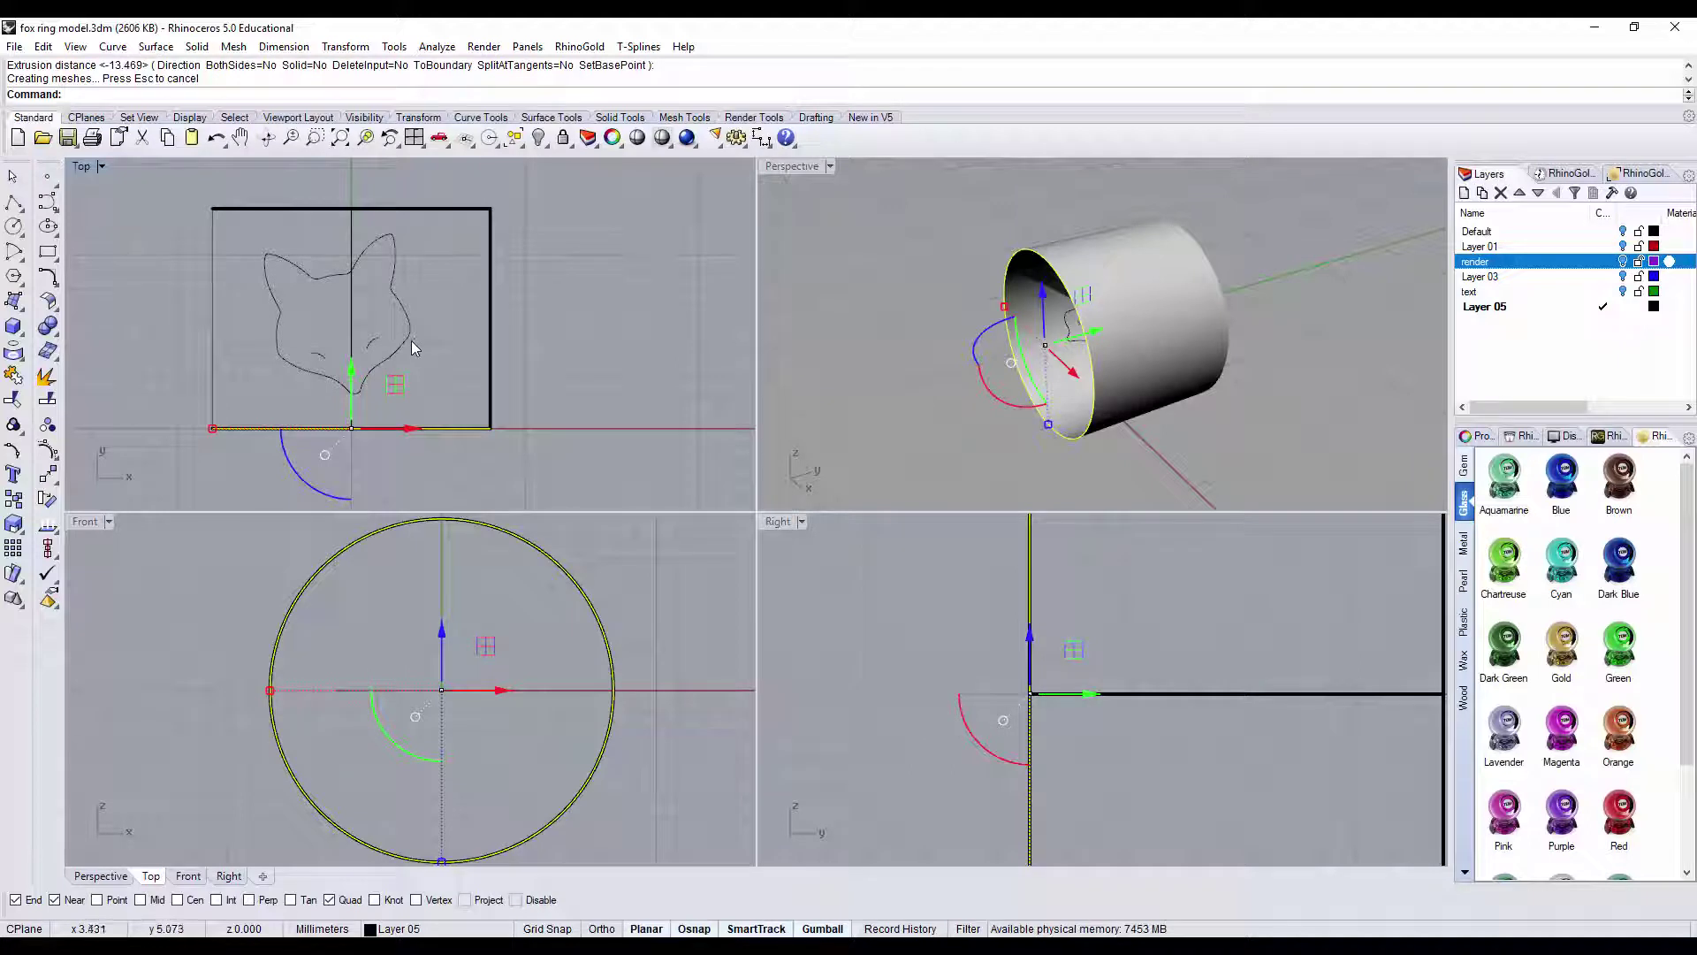
click(426, 305)
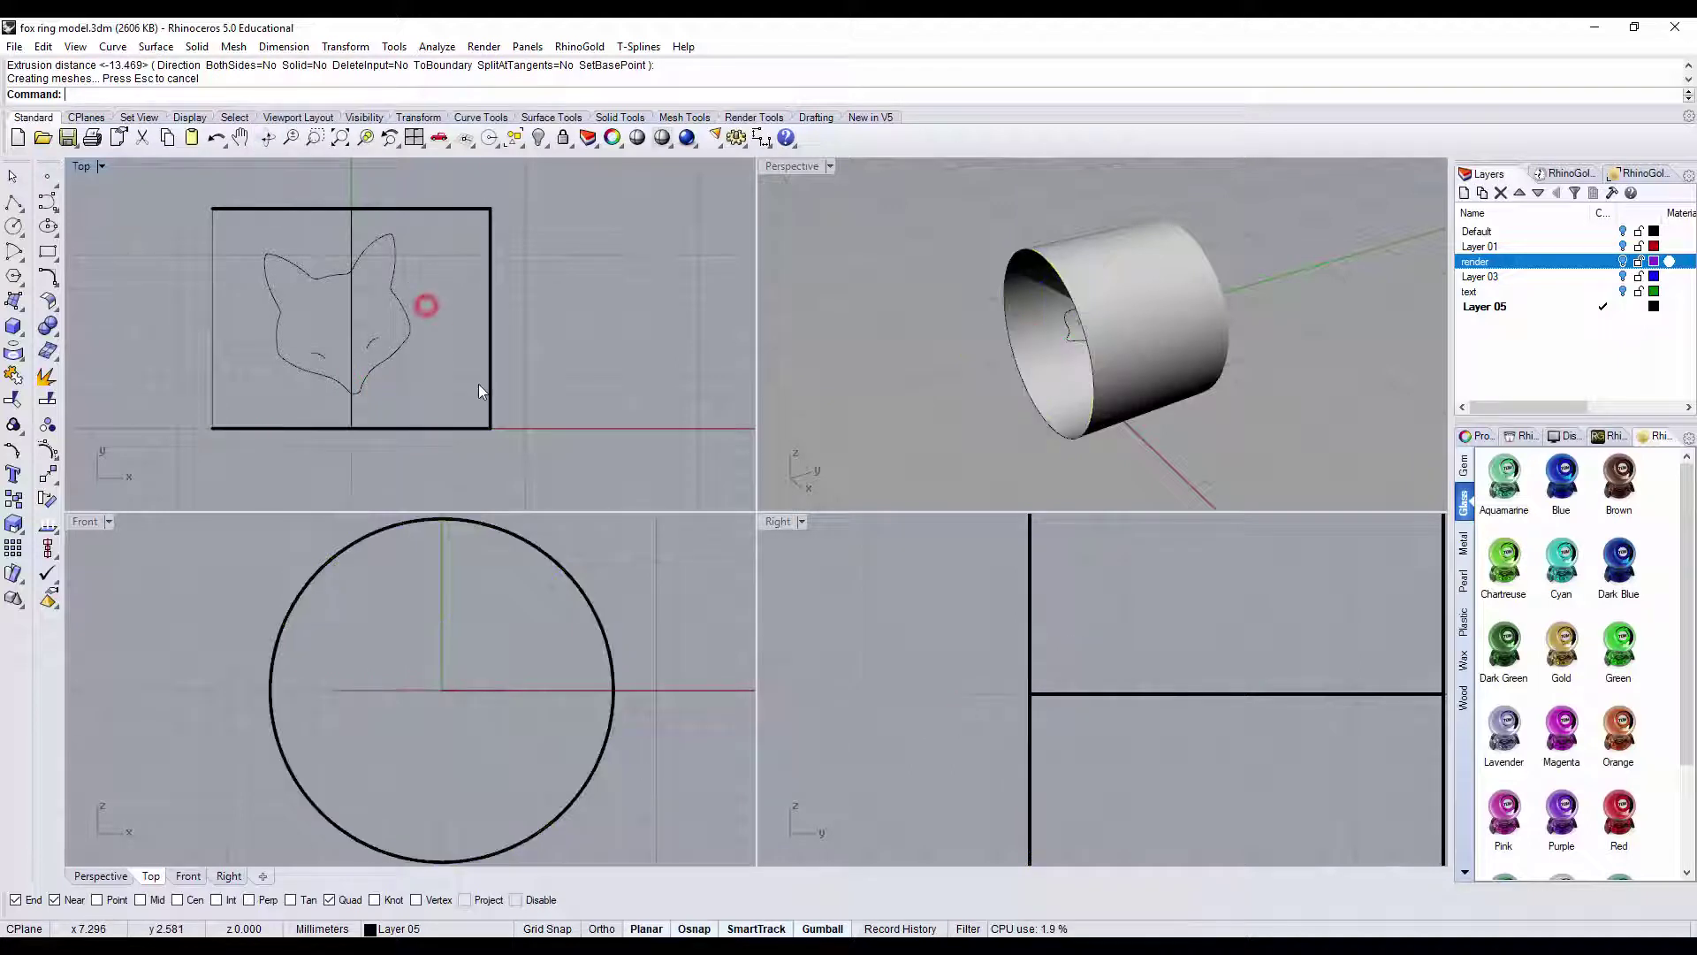
double_click(80, 168)
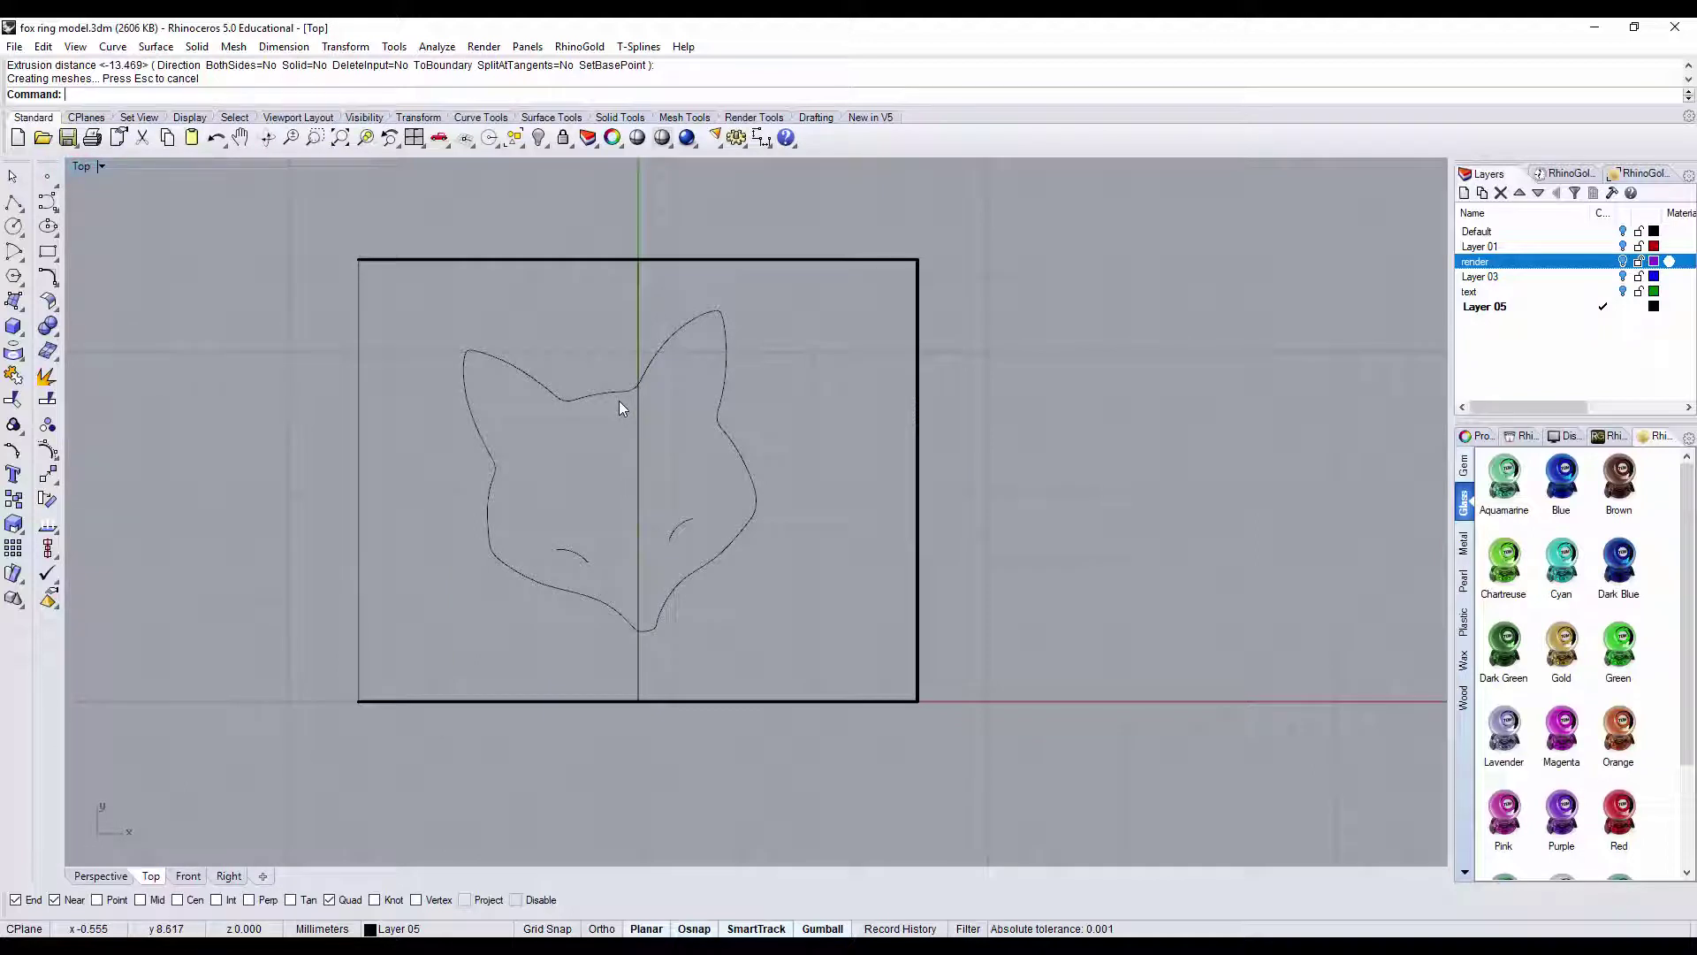
- Project the fox outline and both eye arcs onto the cylinder band
click(23, 361)
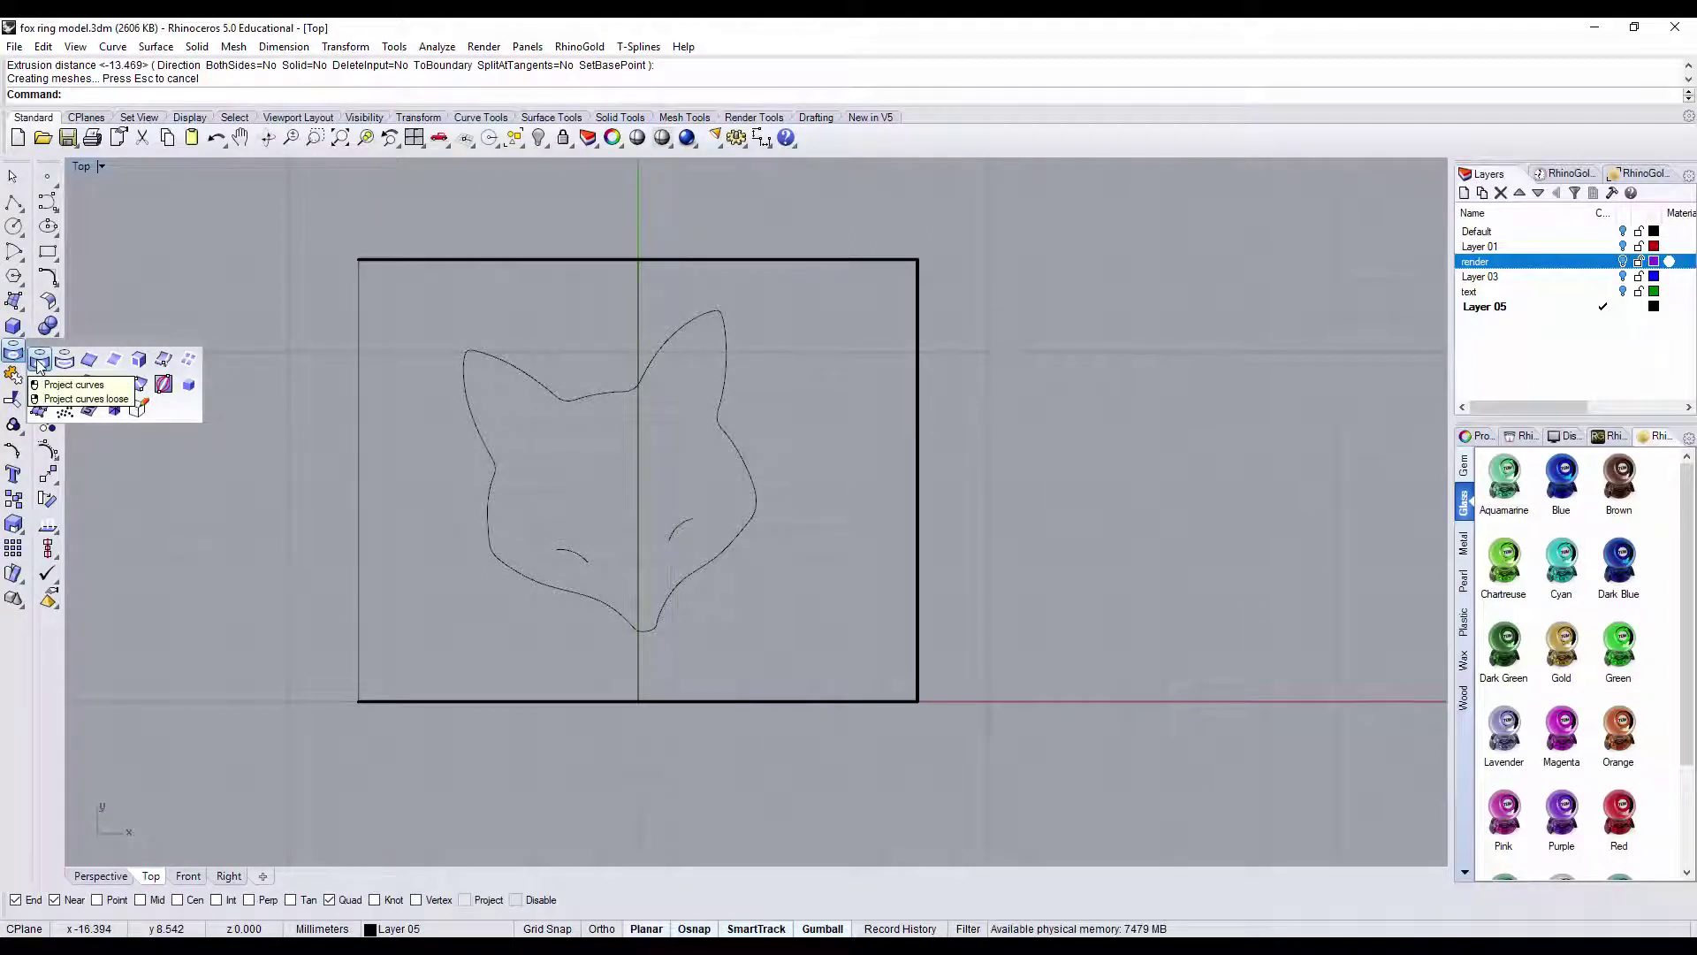
click(40, 363)
drag(270, 295, 868, 655)
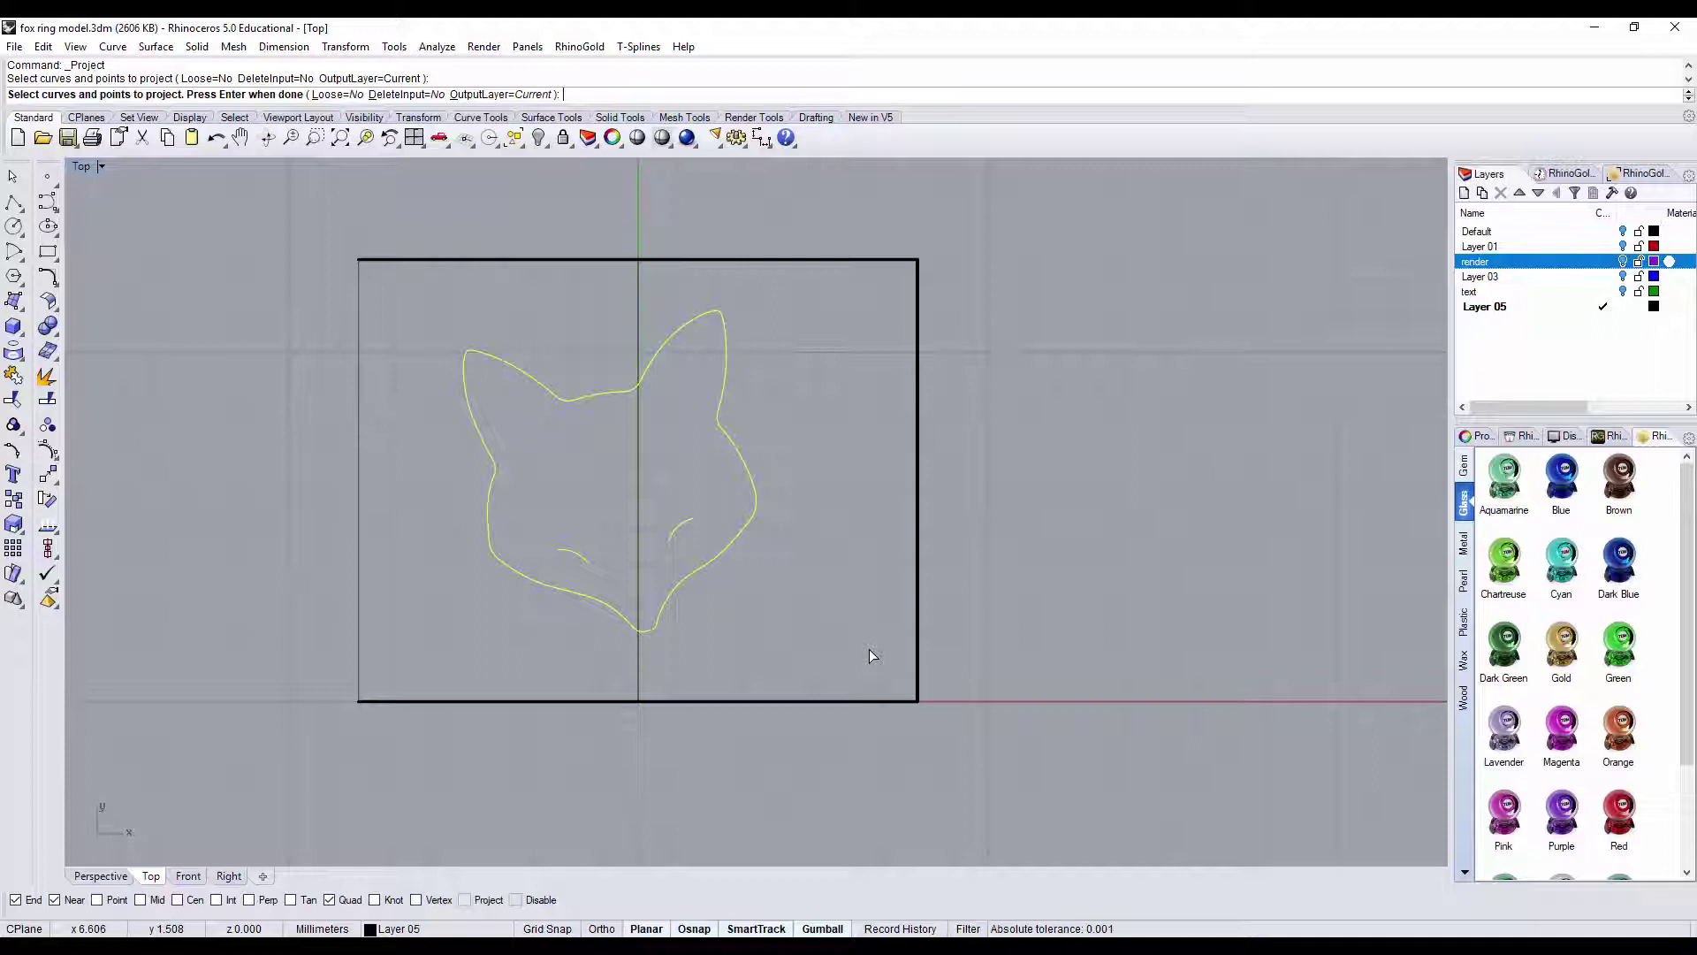
key(Return)
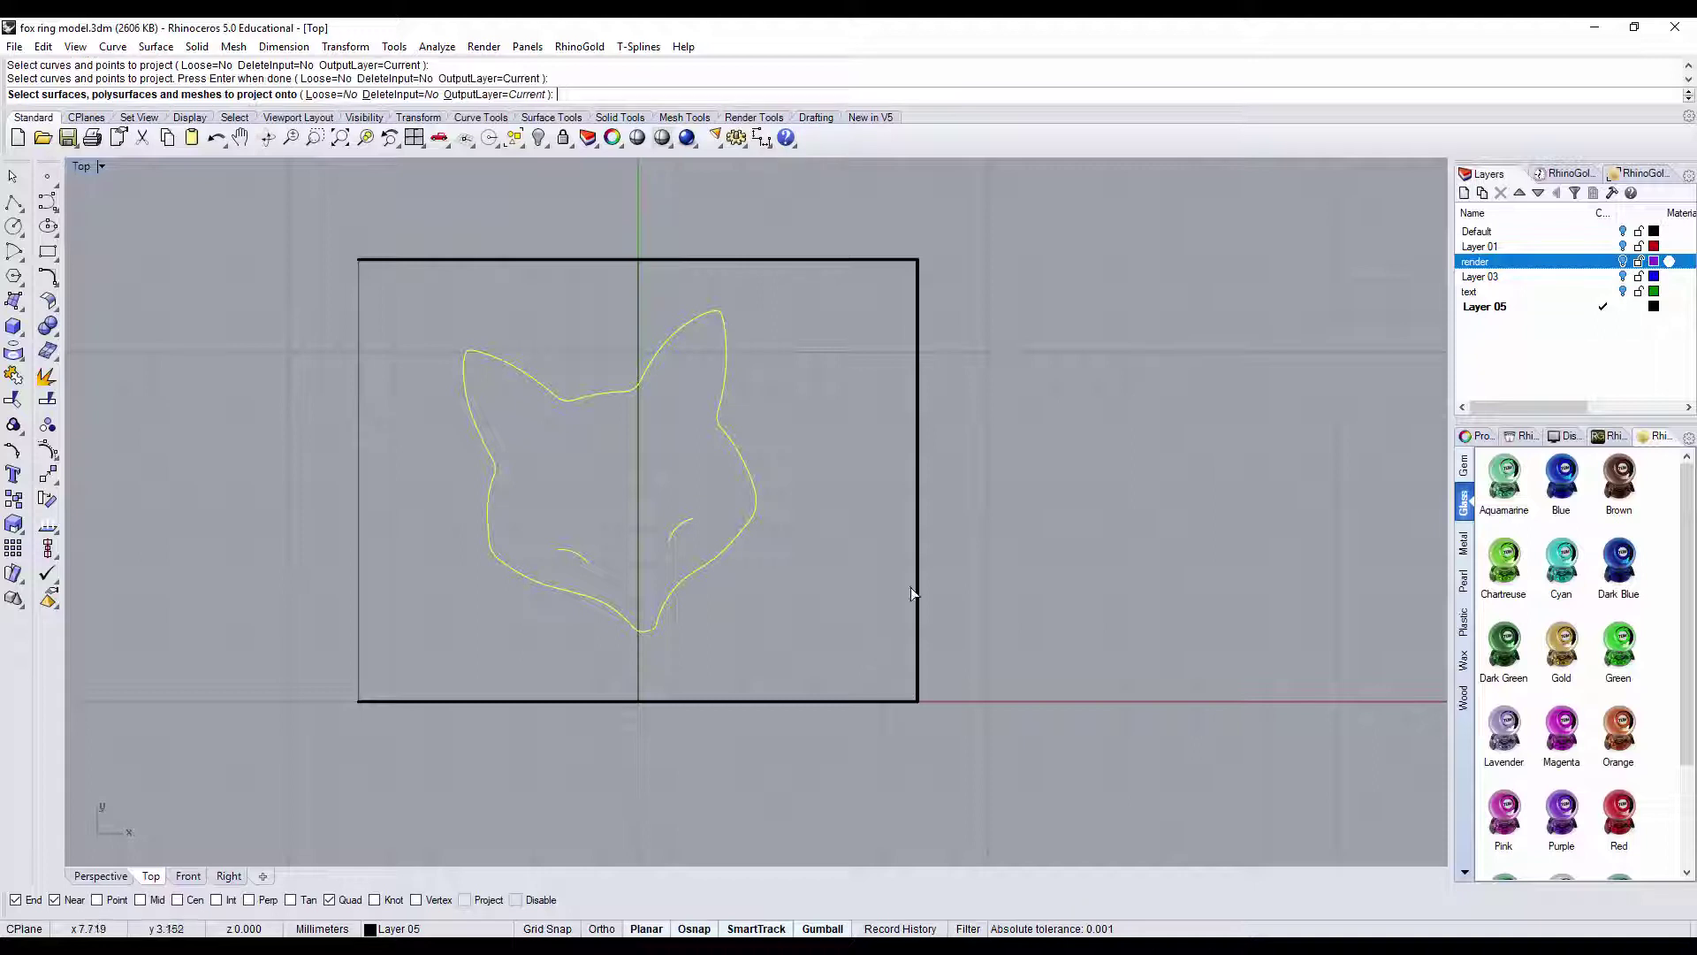
click(915, 587)
key(Return)
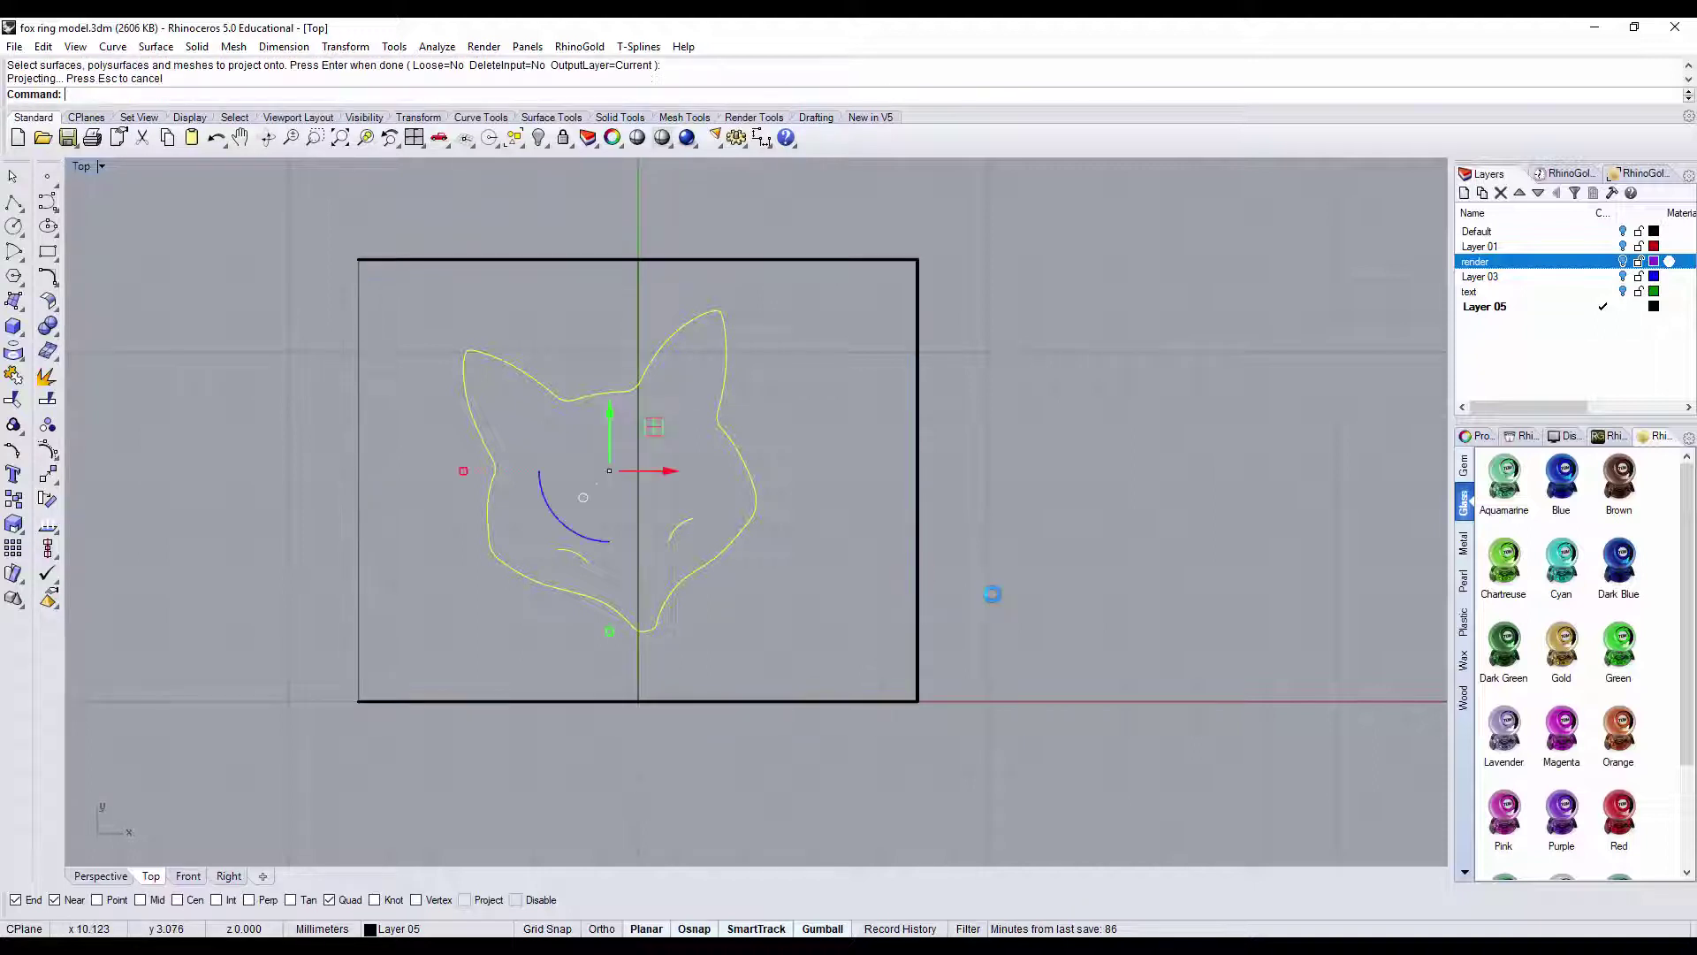
key(Escape)
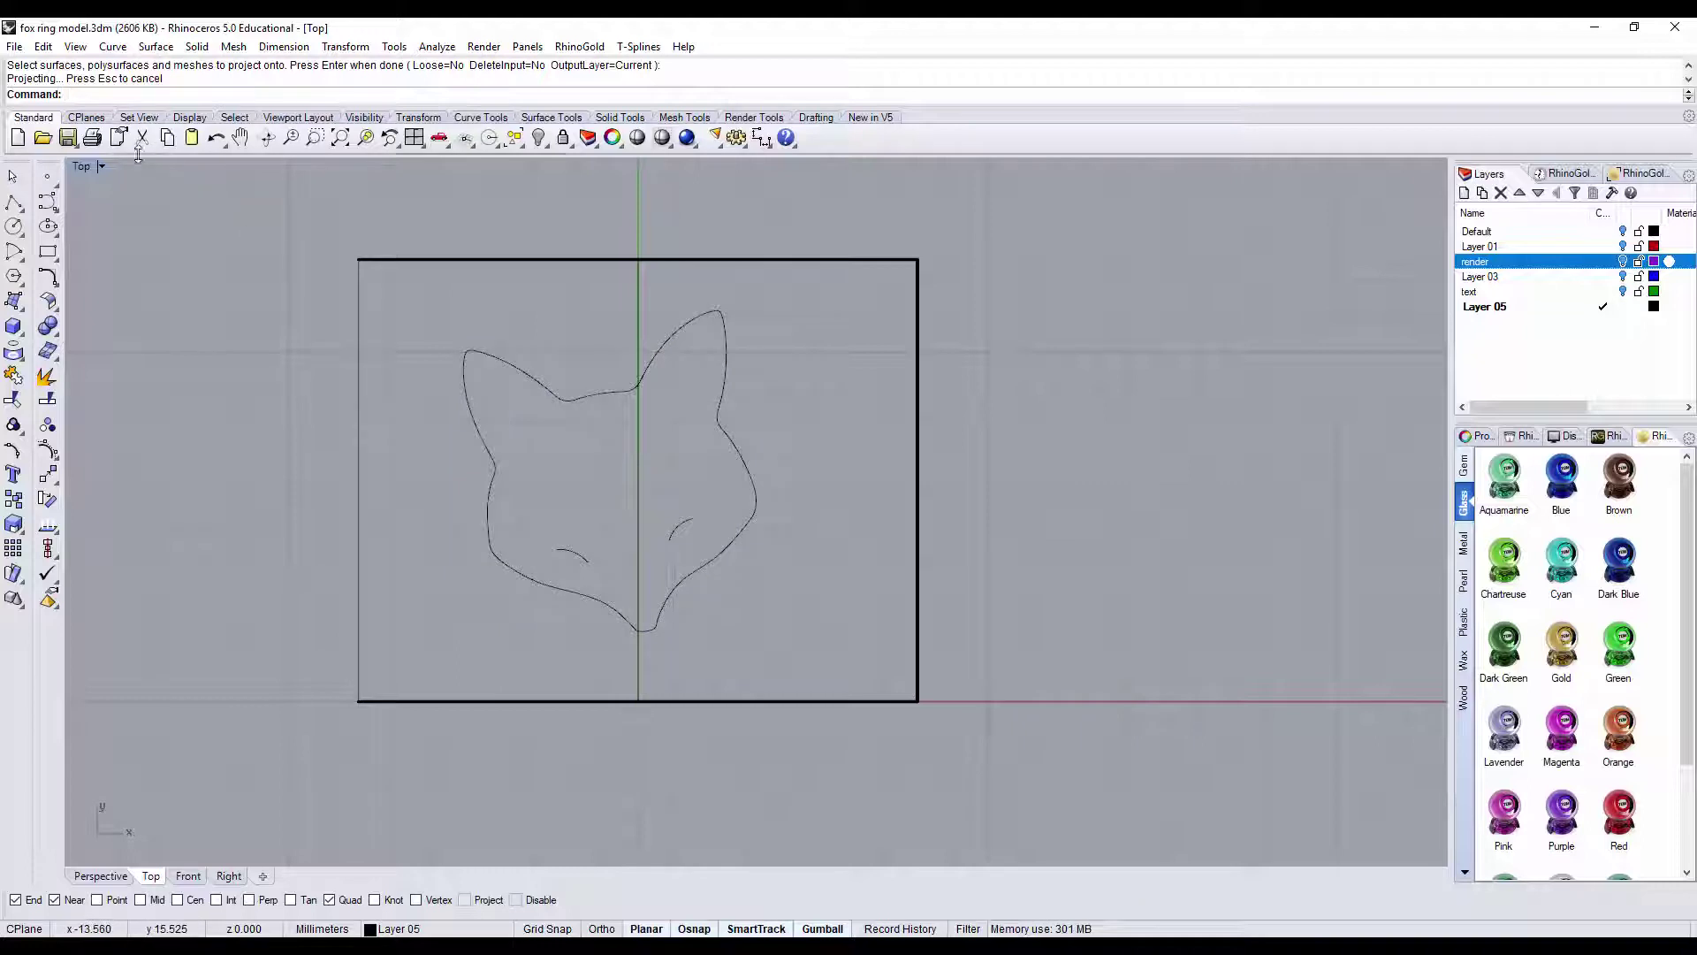
- Restore four viewports and switch Perspective to Ghosted display
double_click(88, 165)
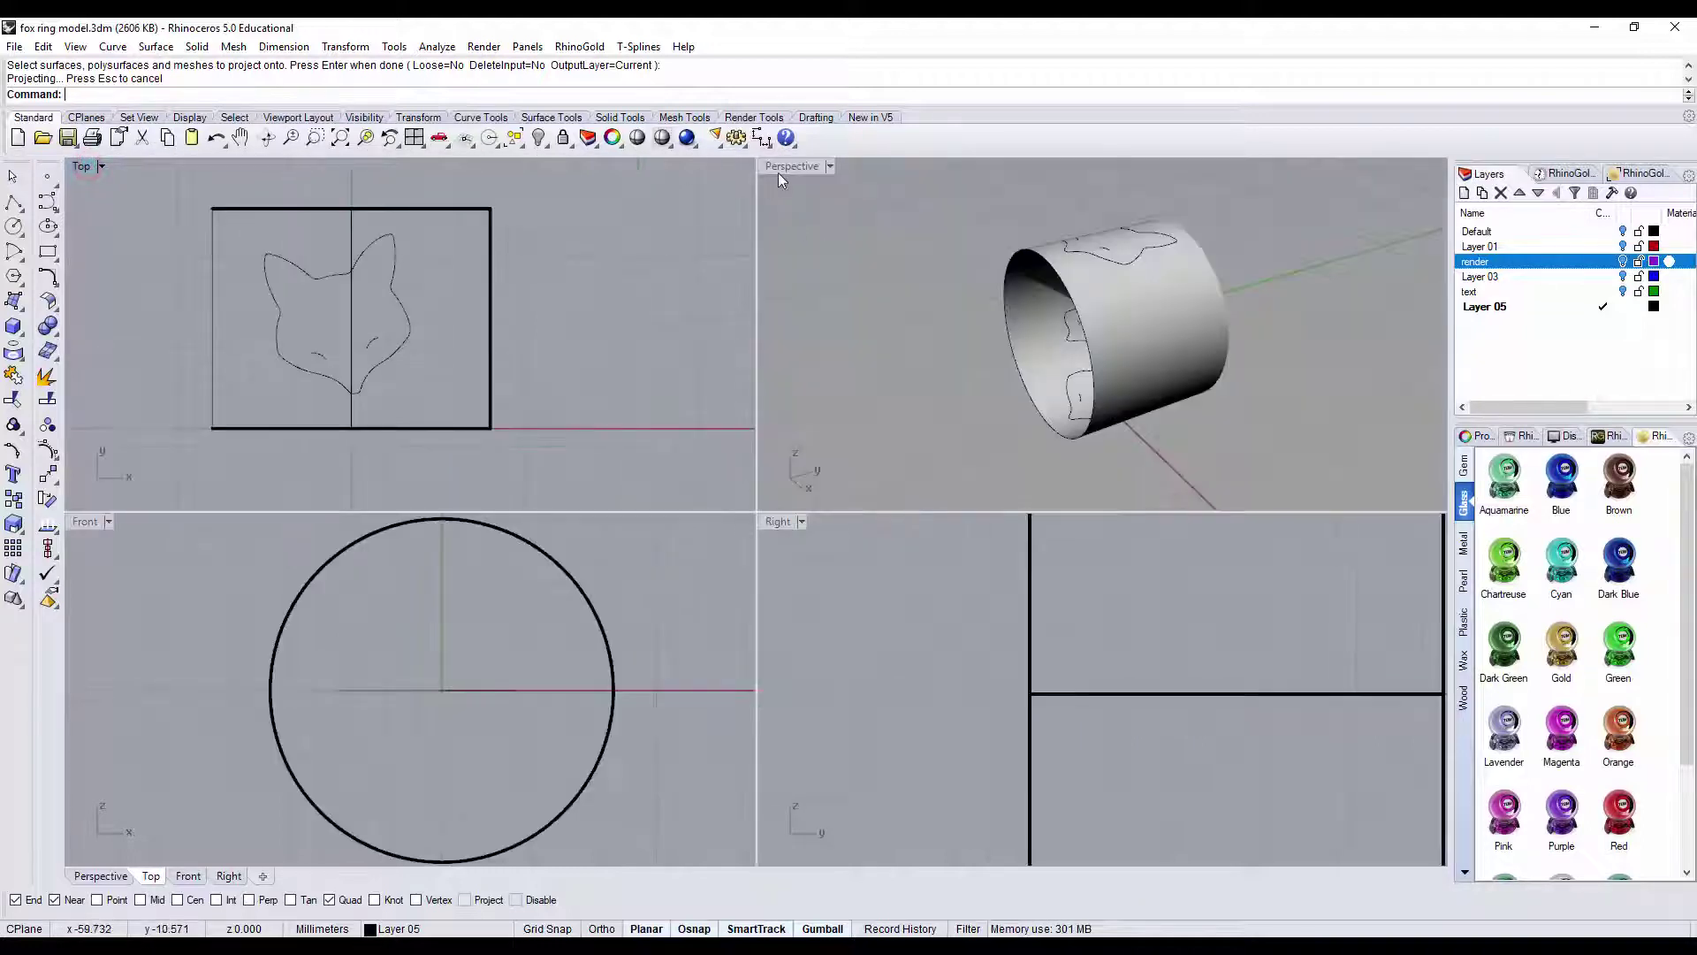
click(830, 166)
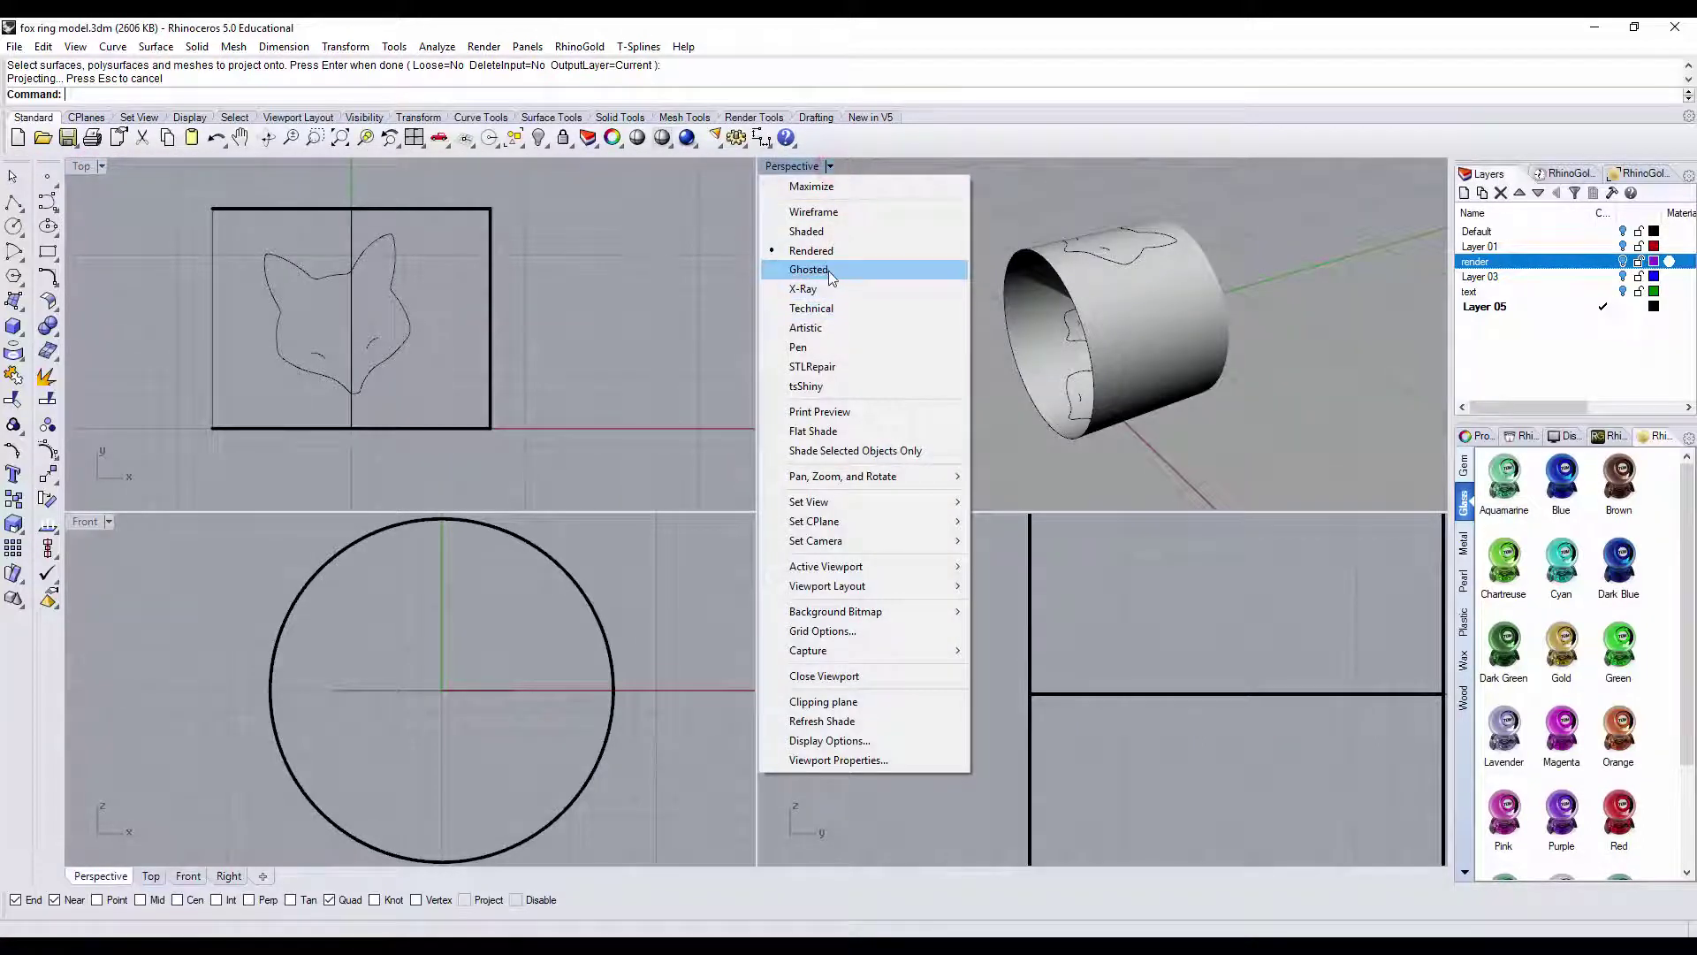
click(831, 270)
right_drag(831, 243, 1036, 301)
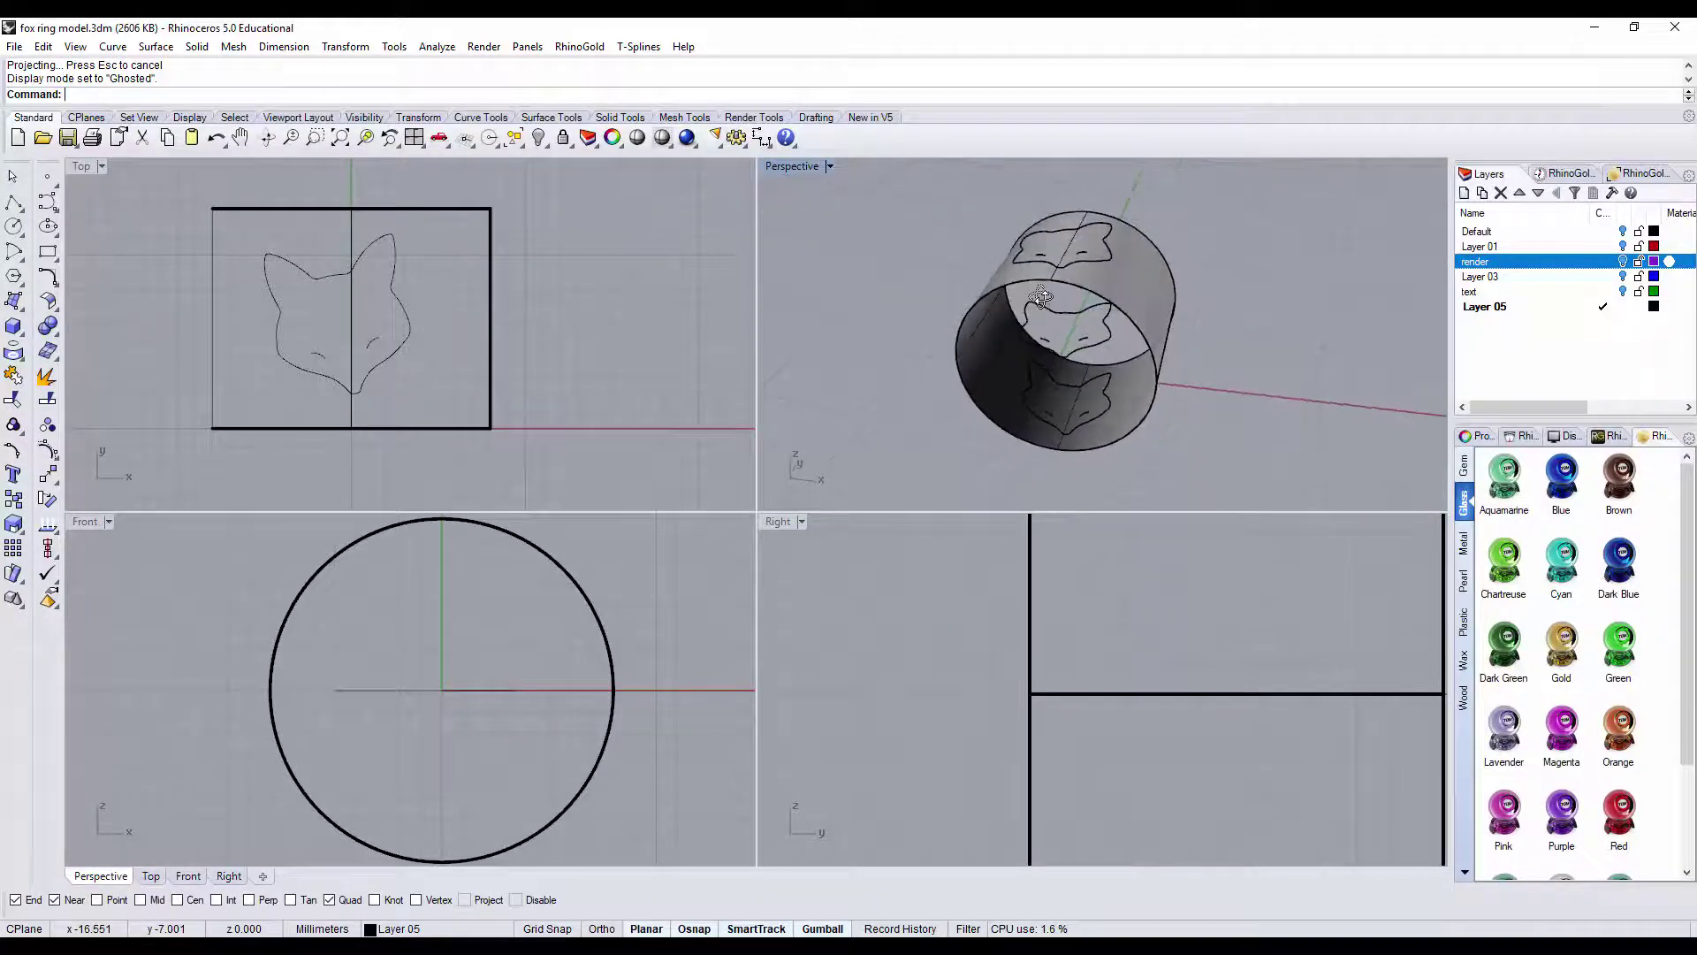
- Trim the cylinder outside the projected fox outline, keeping the fox-head patch
click(1075, 277)
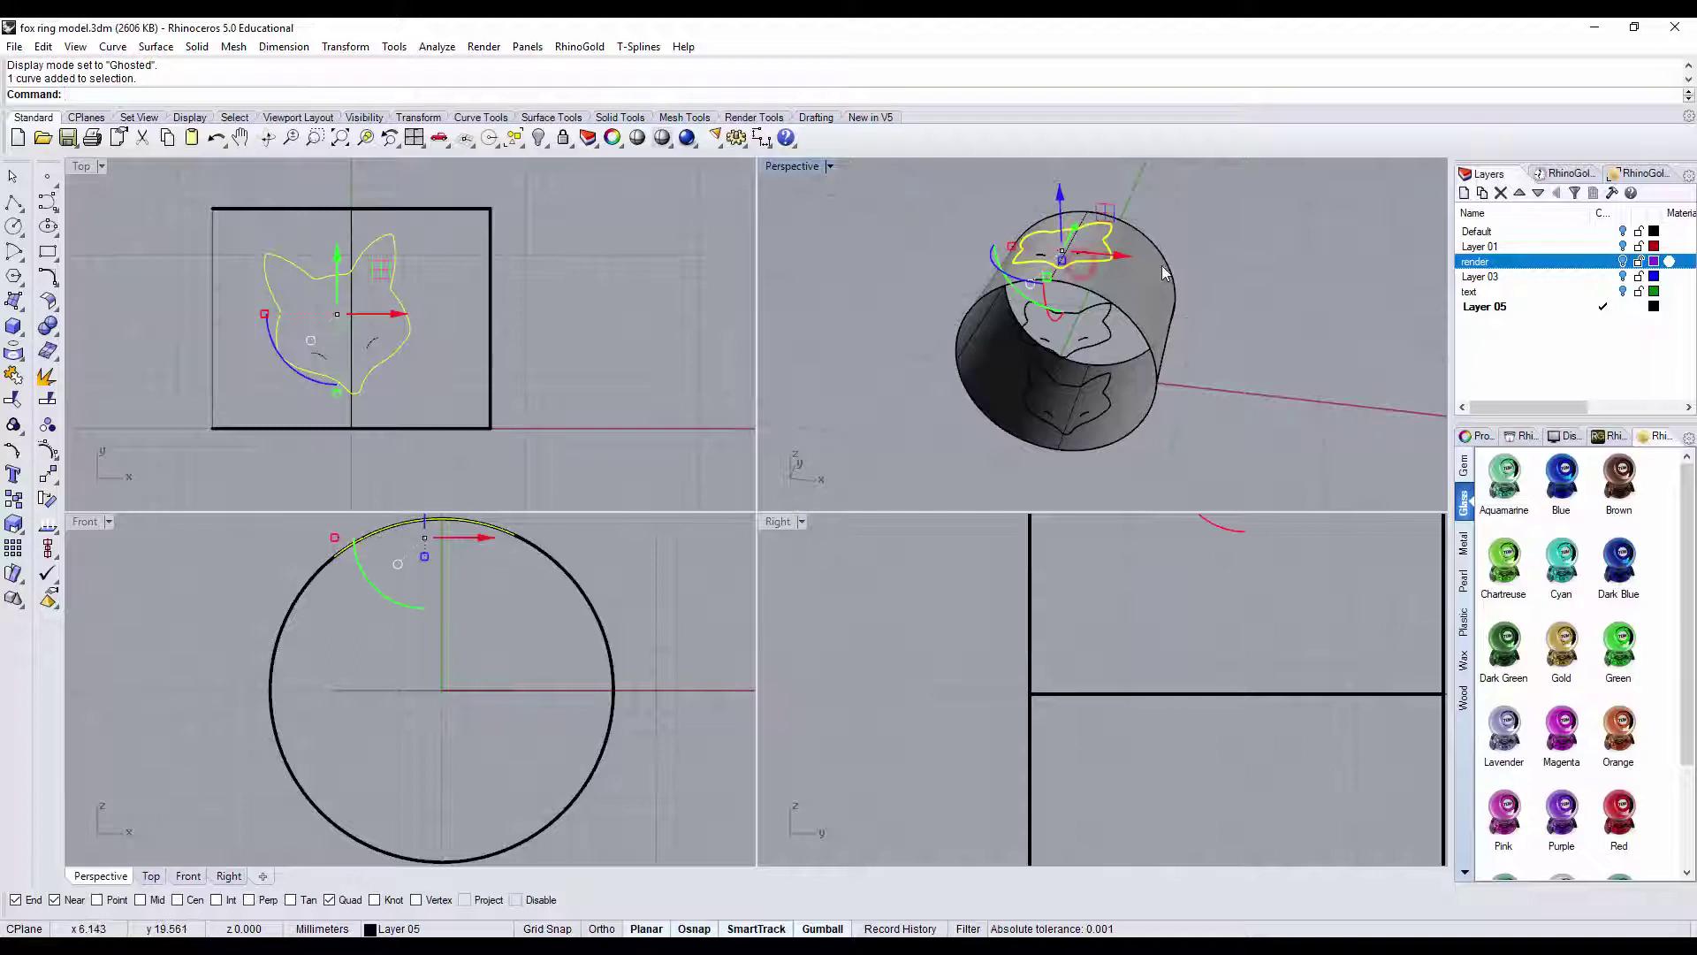
right_drag(1163, 273, 1154, 309)
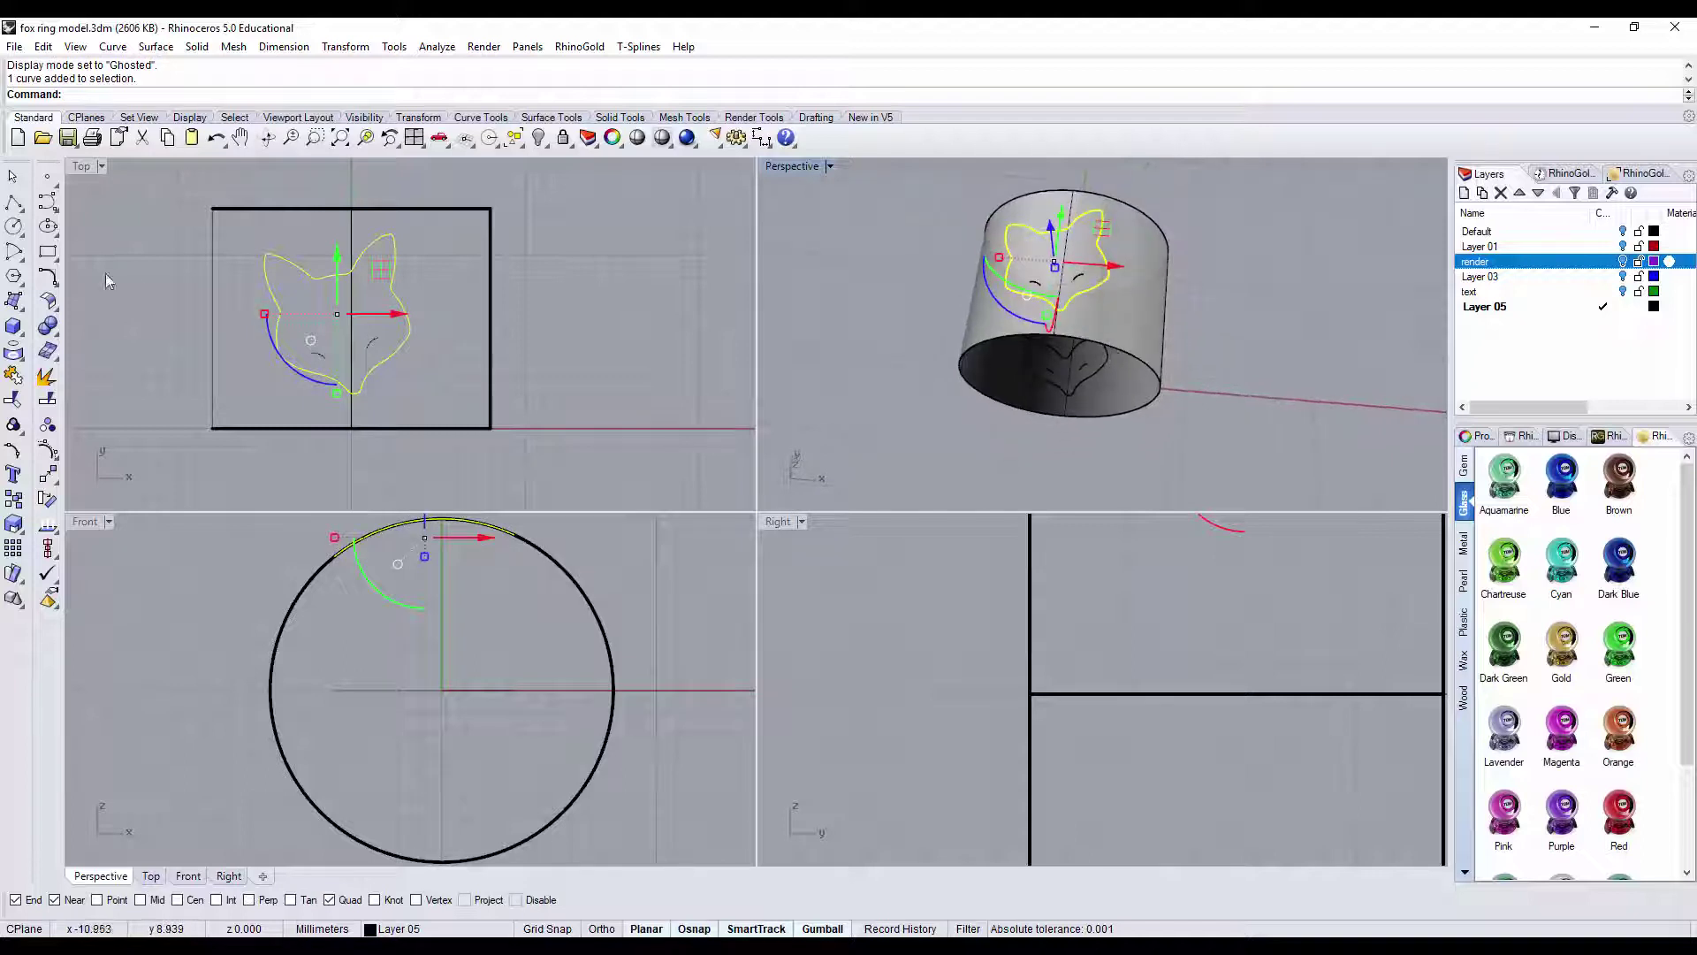
click(12, 400)
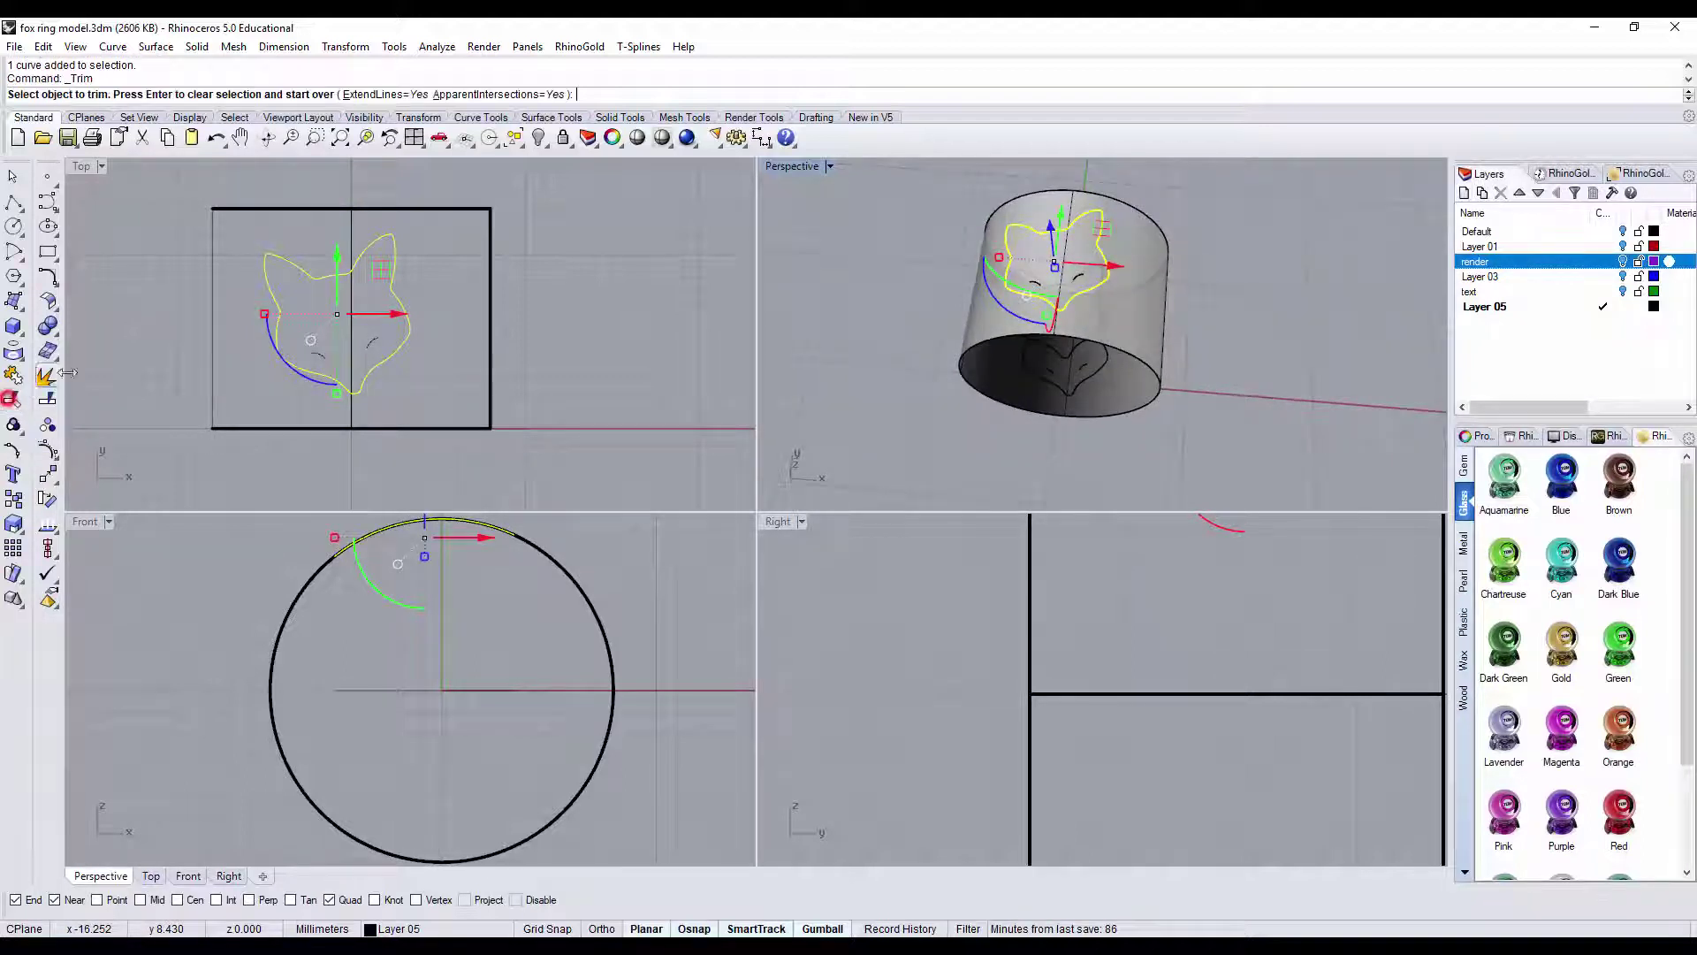
click(1156, 277)
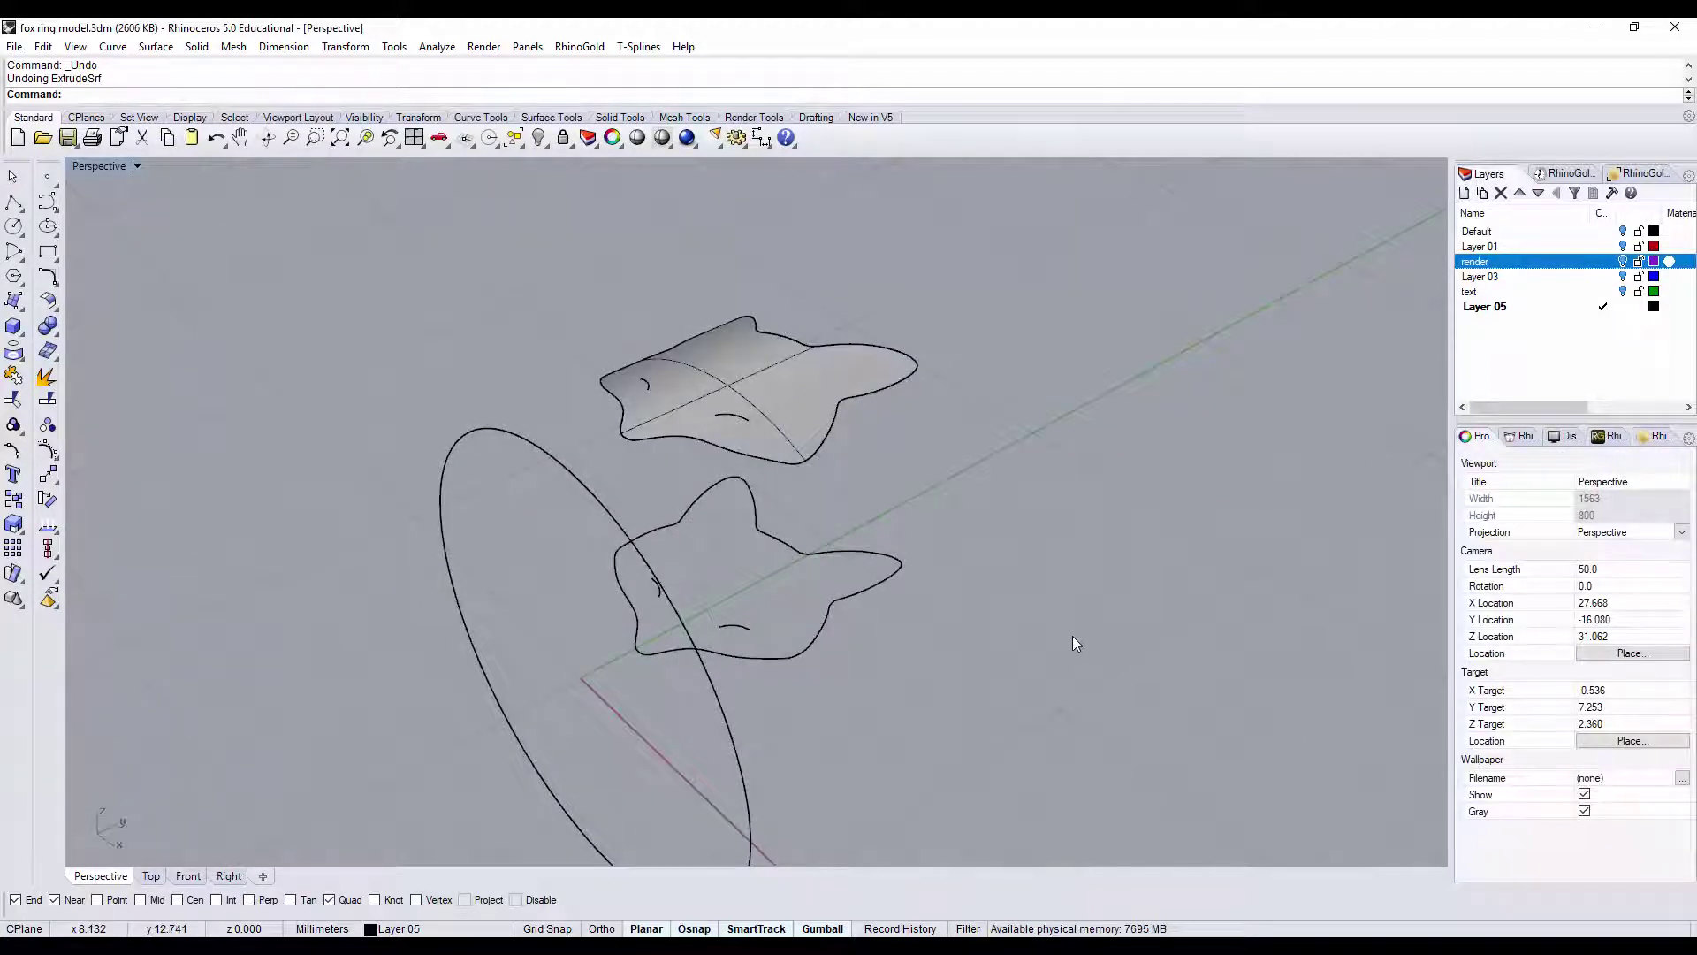
- Extrude the fox-head surface straight by 1.2 into a closed solid
click(809, 394)
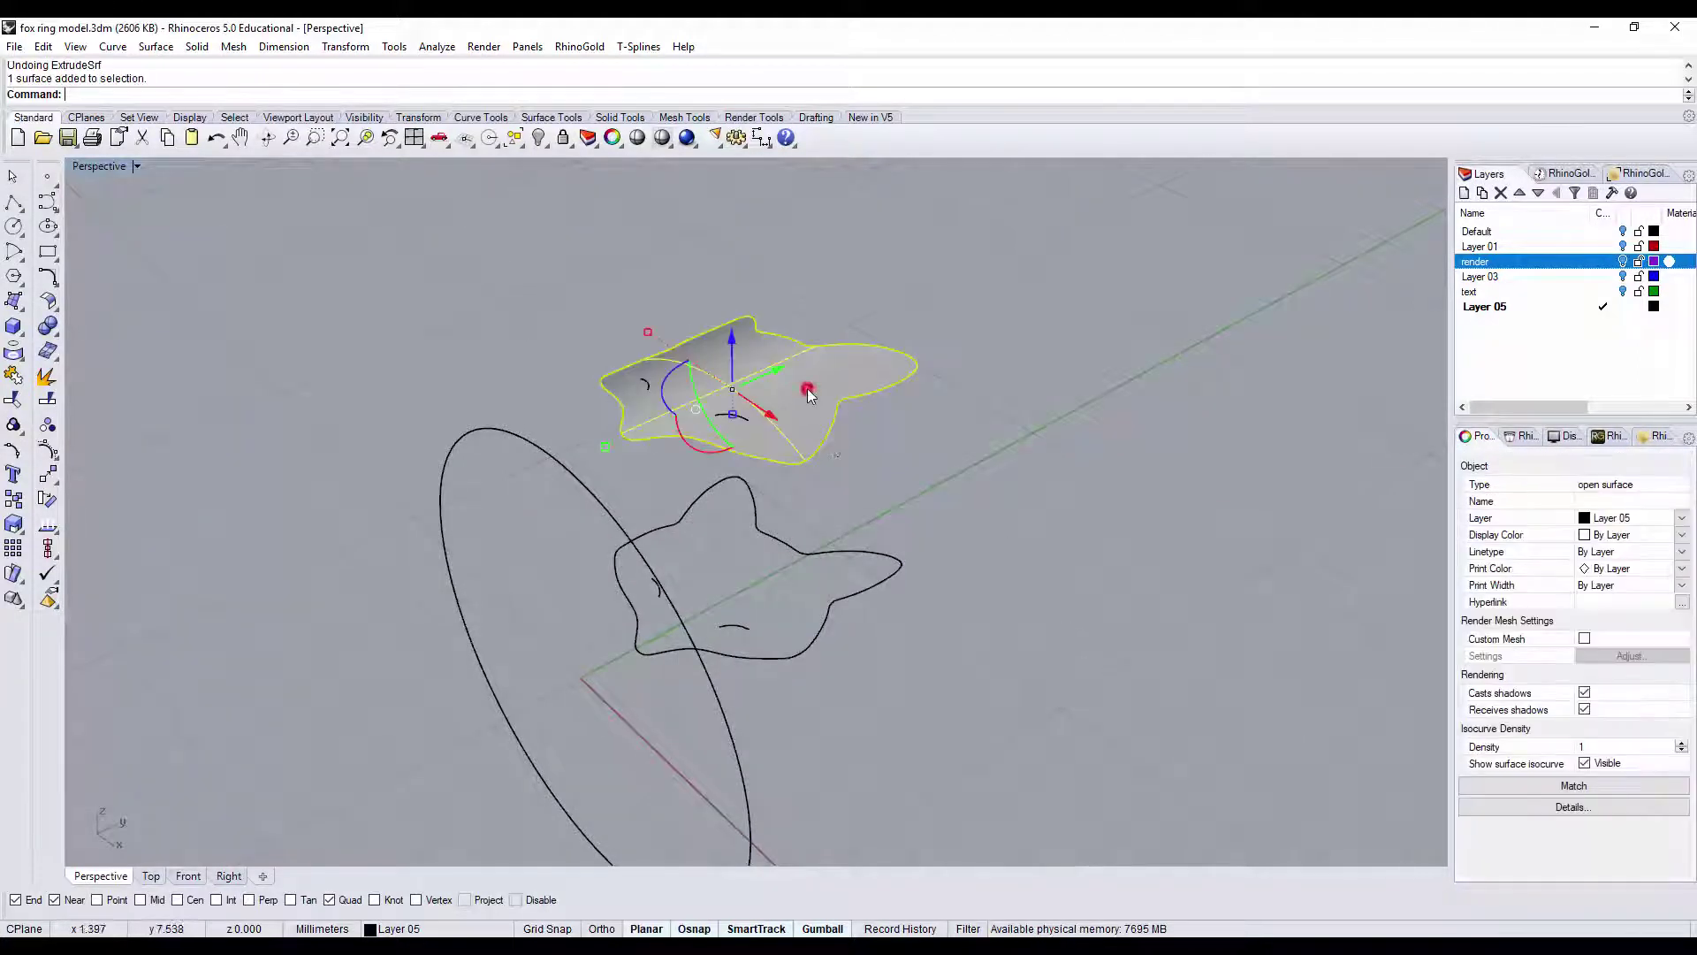
click(884, 449)
right_drag(884, 449, 946, 495)
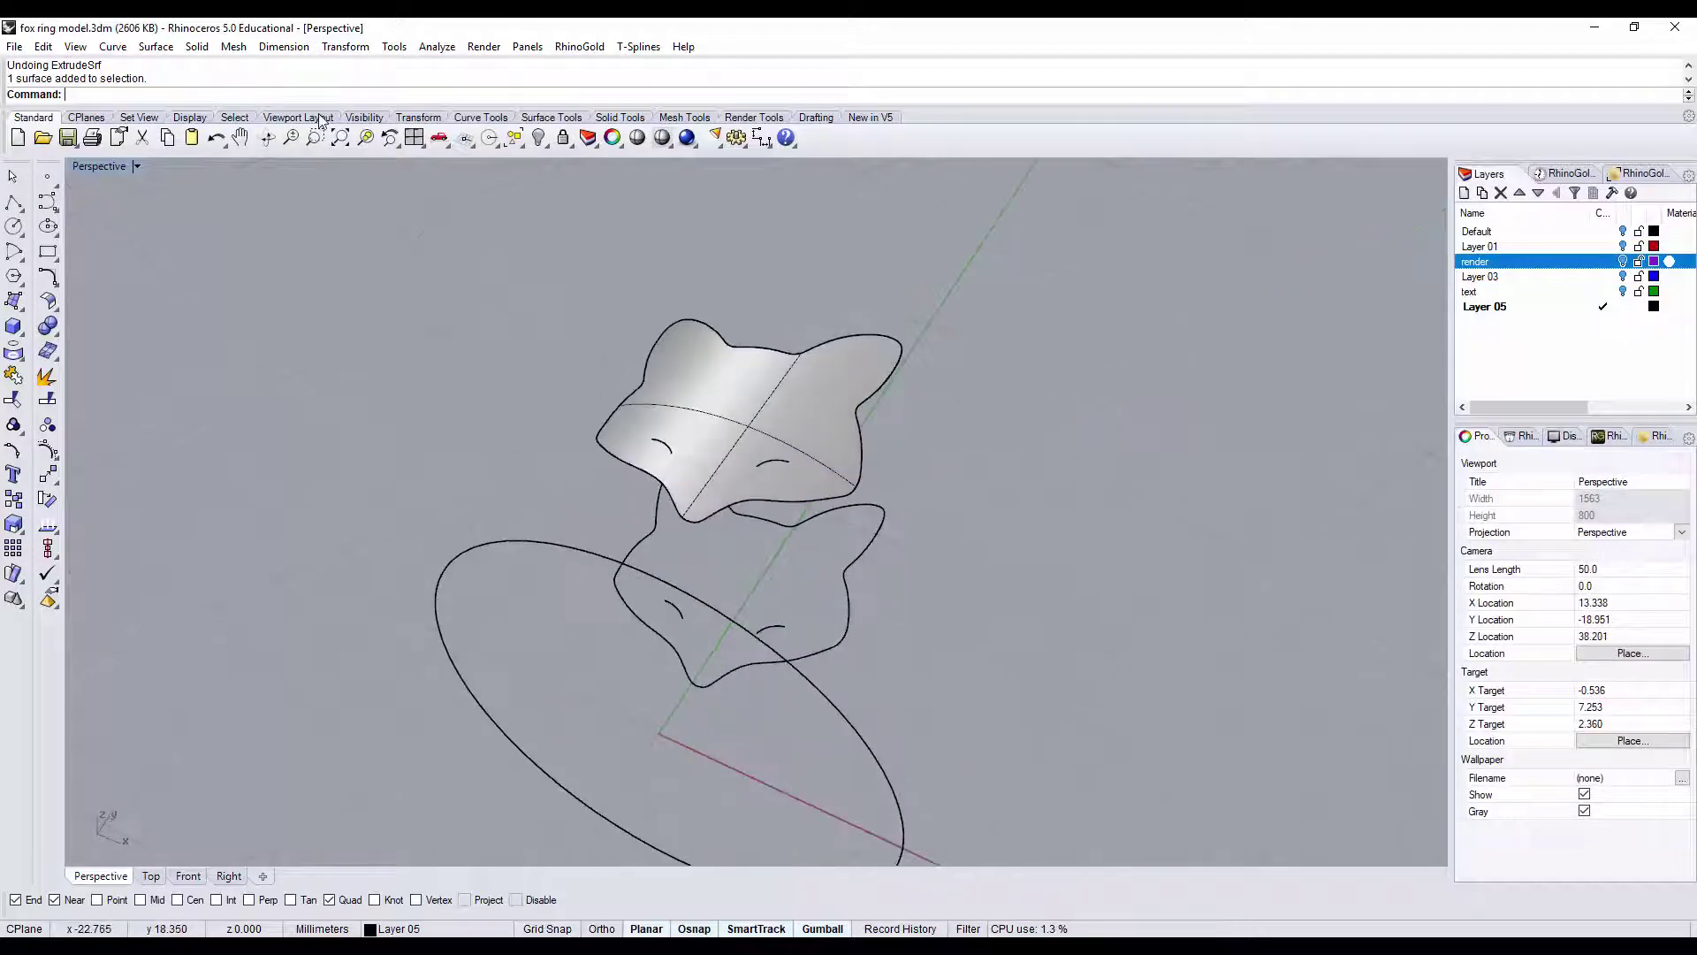
click(197, 46)
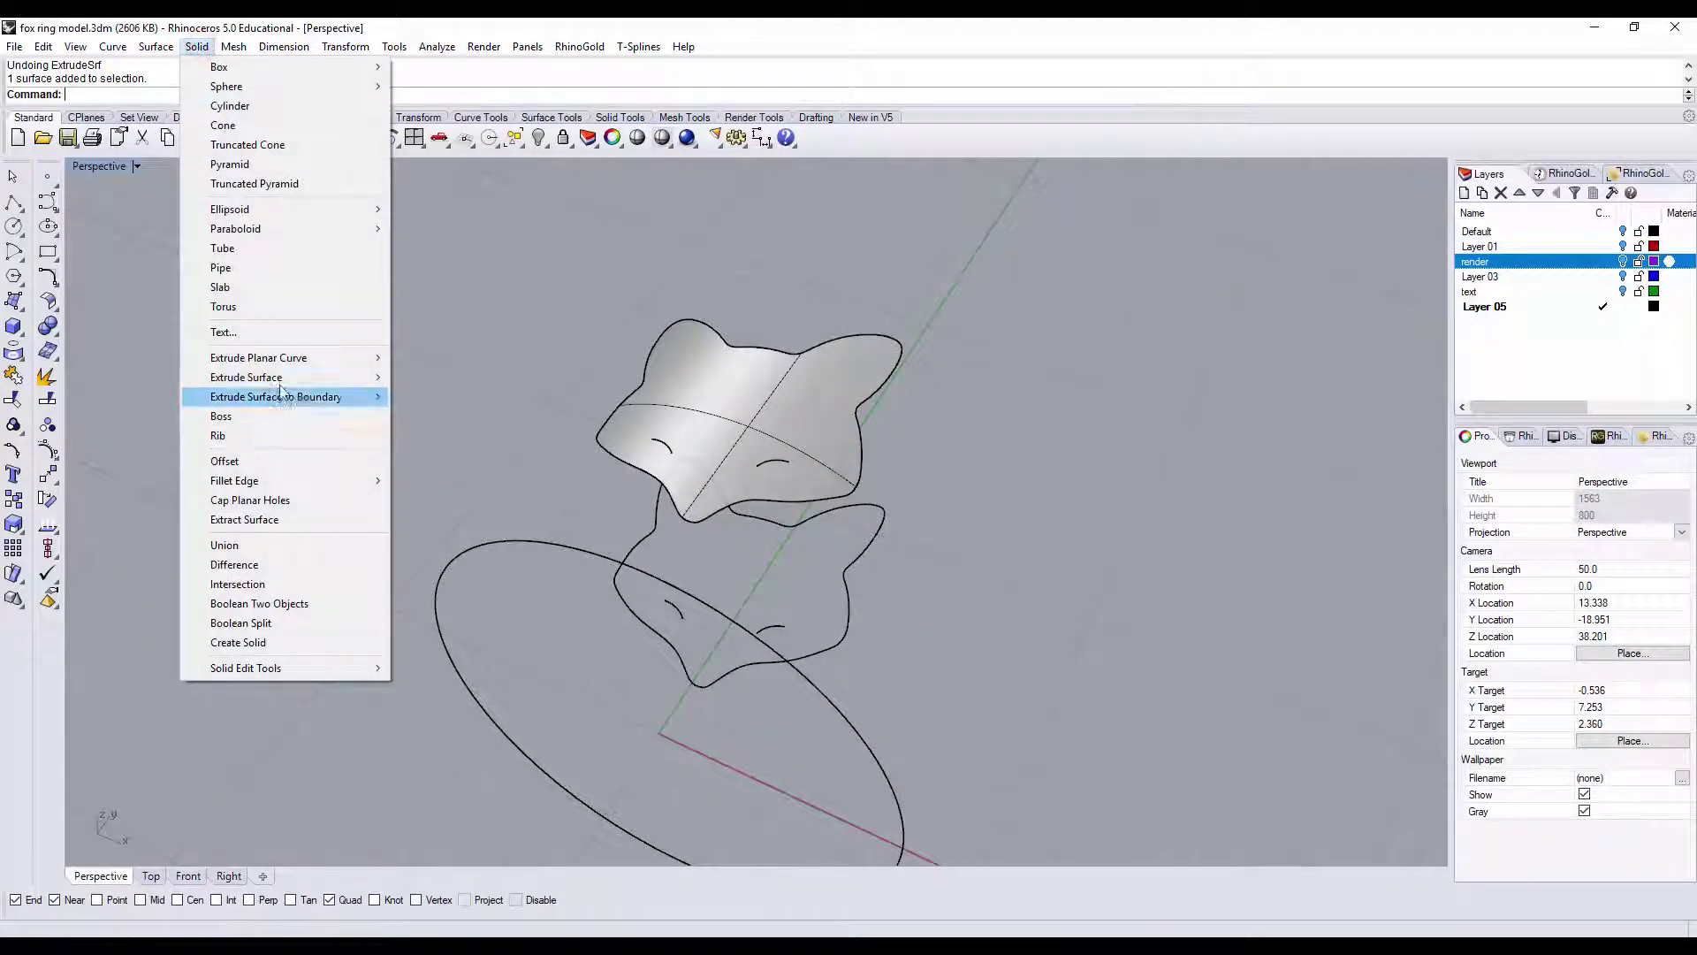
mouse_move(285, 386)
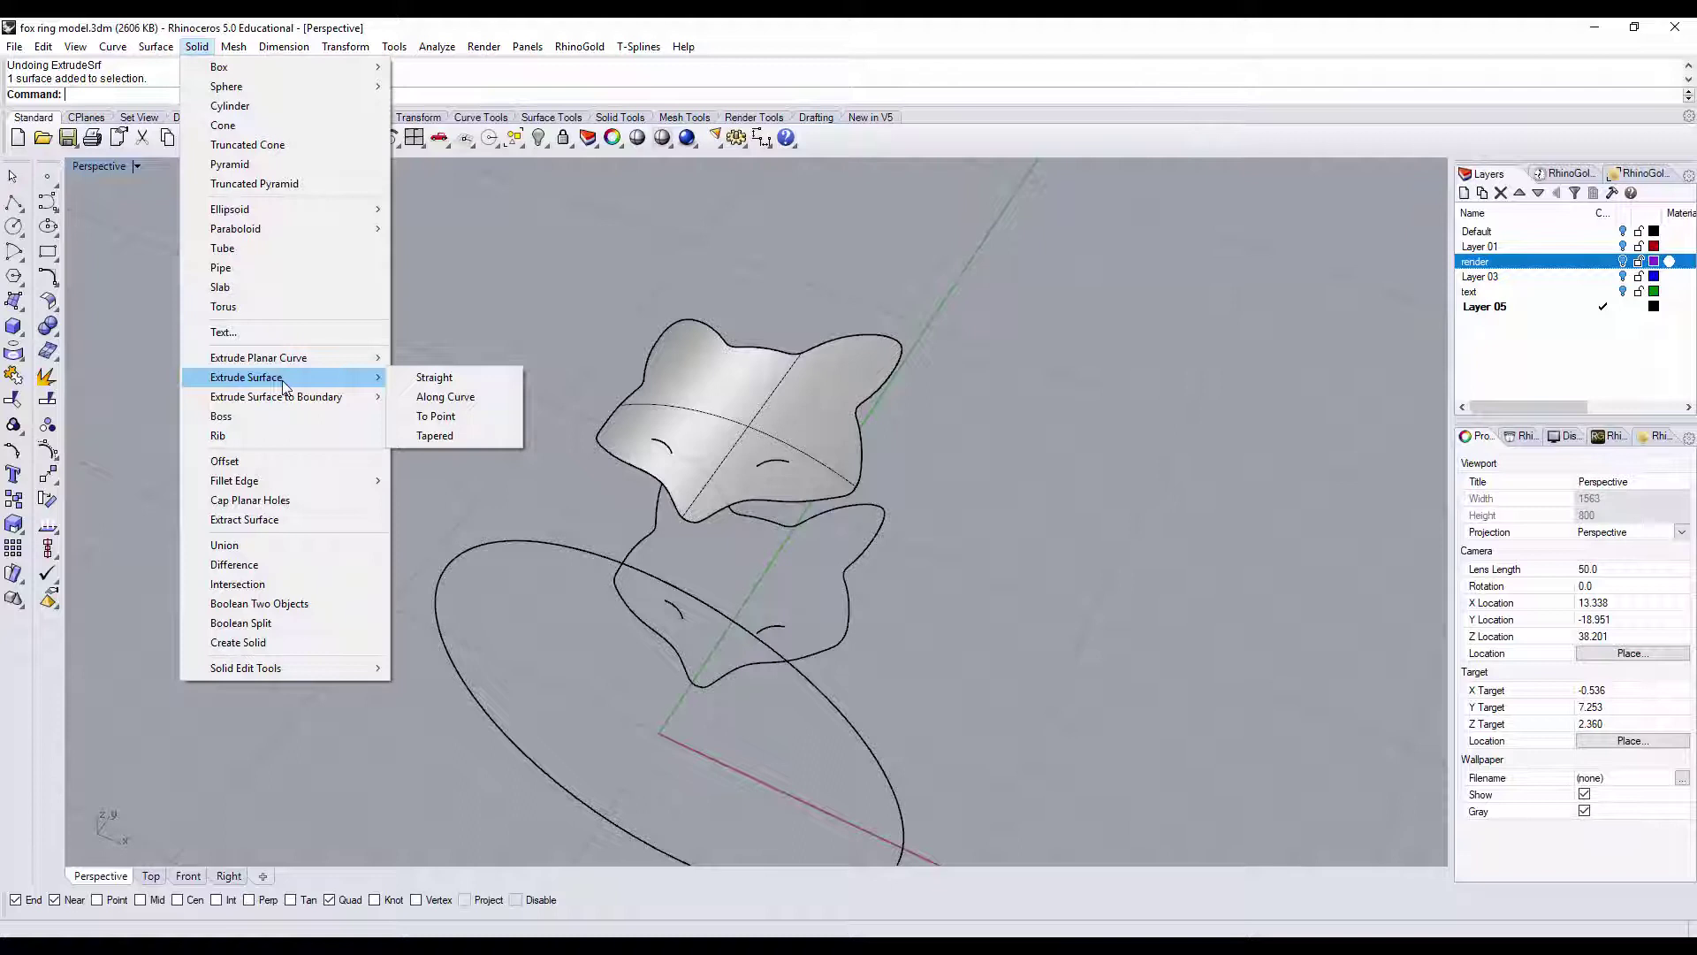
click(485, 377)
click(809, 417)
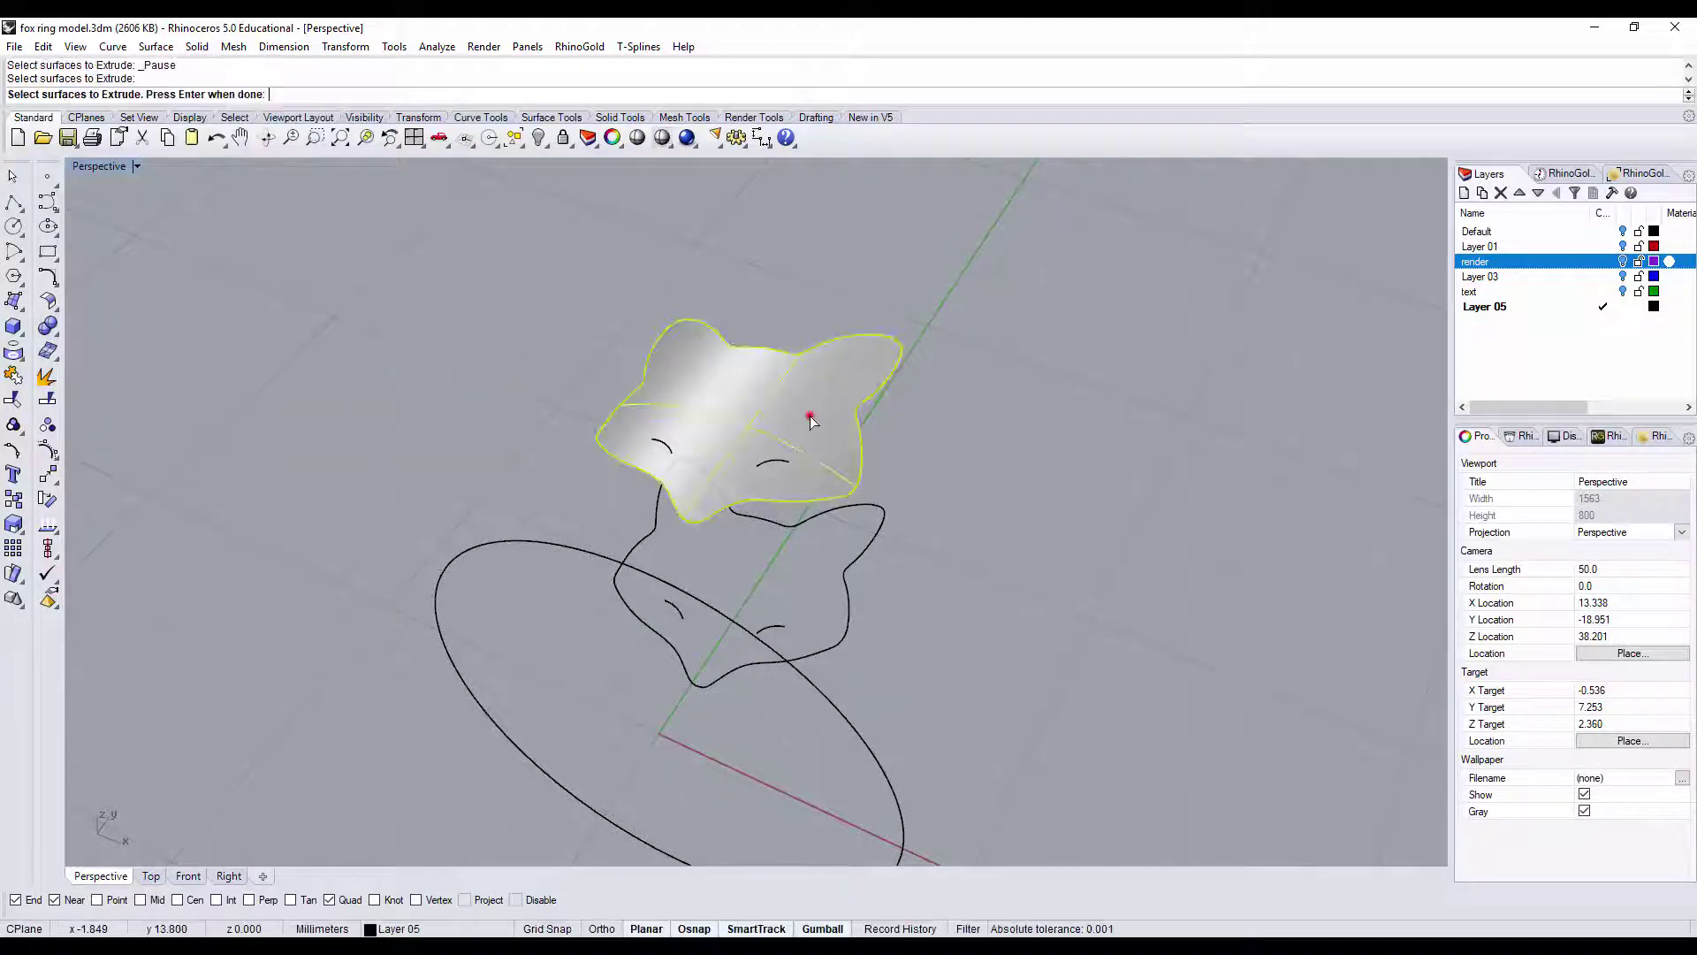
key(Return)
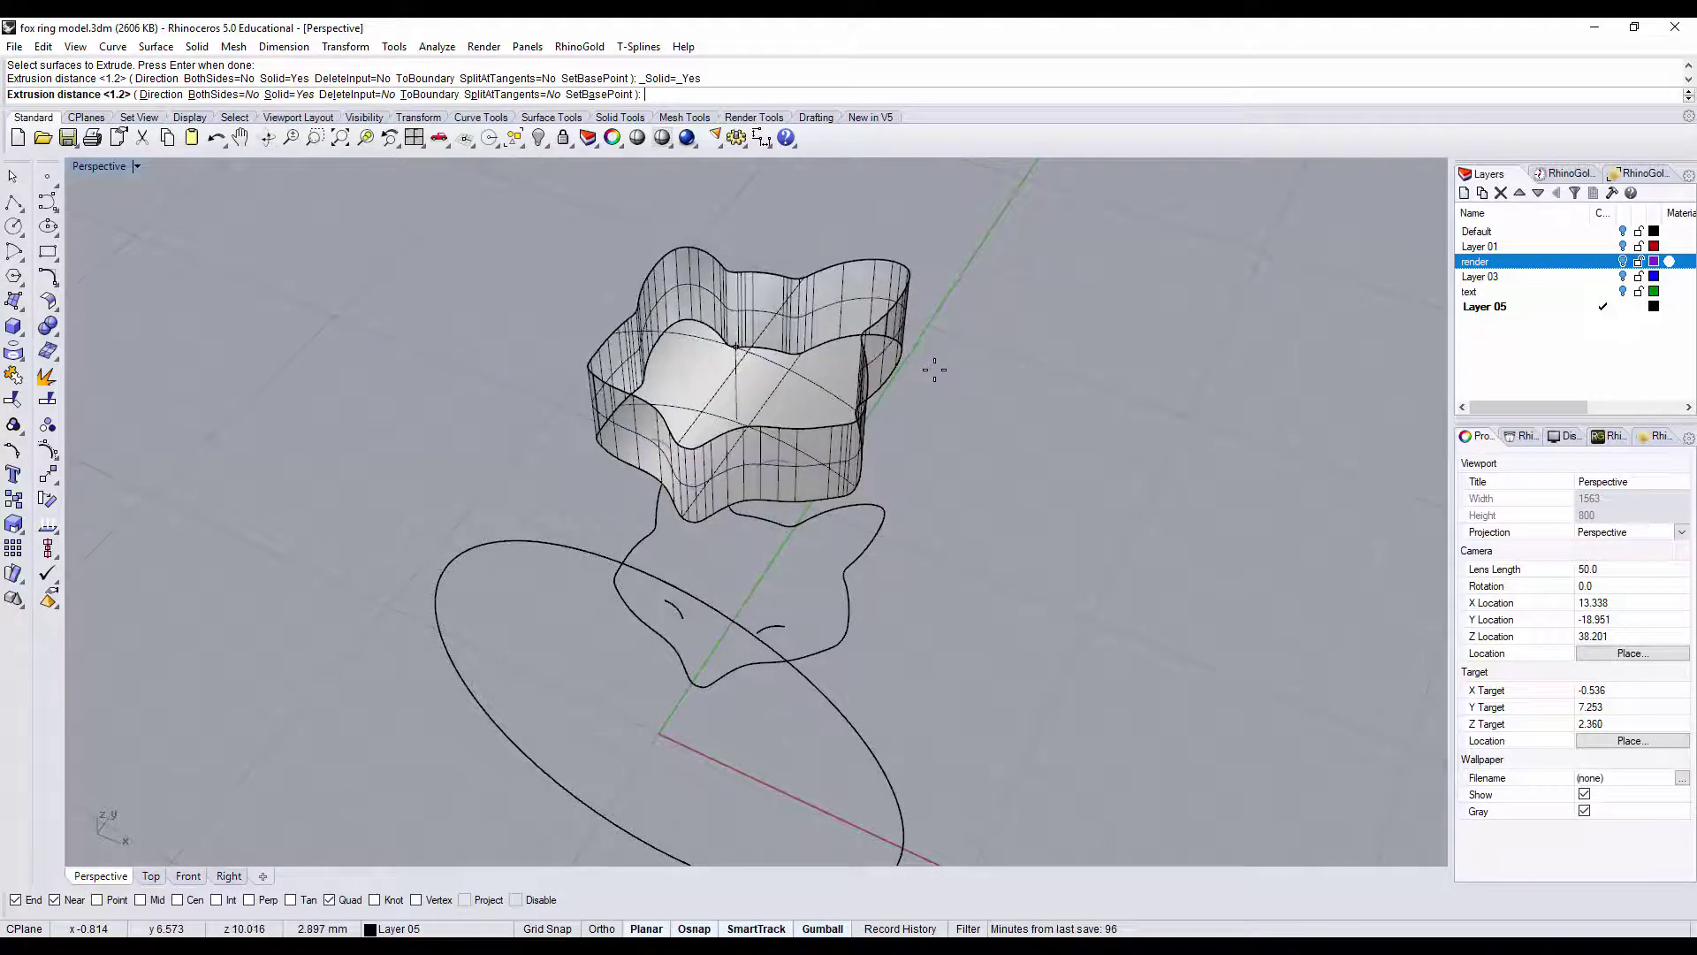
text(1.)
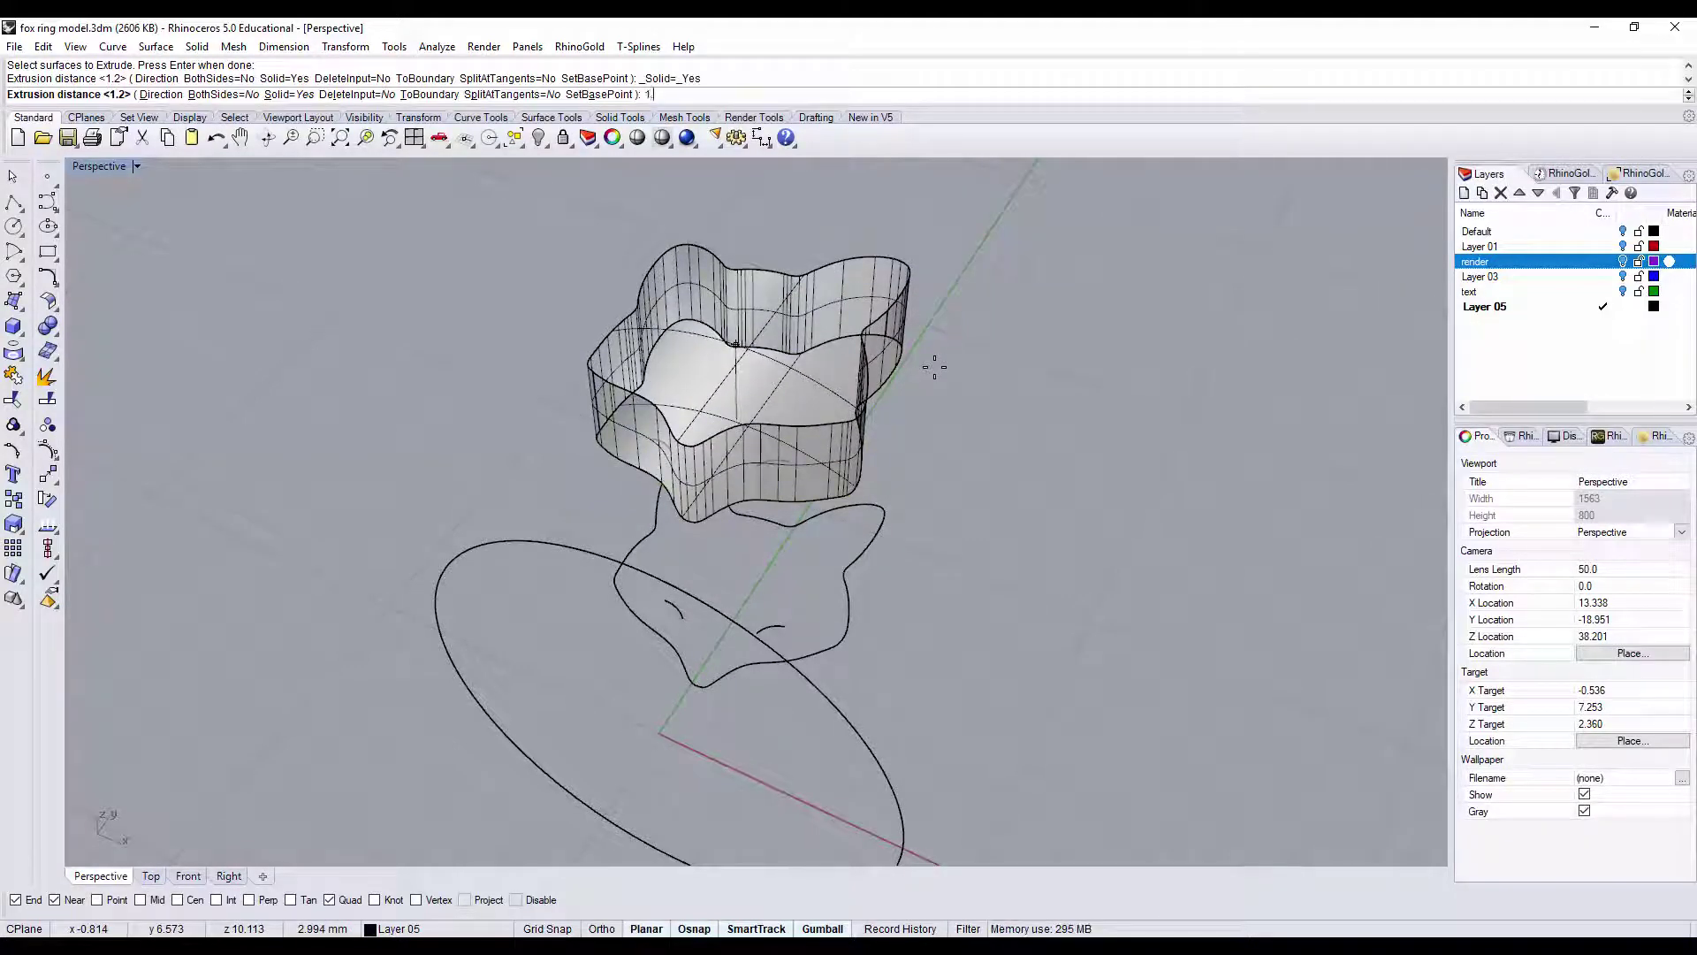
text(2)
key(Return)
right_drag(935, 368, 957, 485)
scroll(906, 526, up, 3)
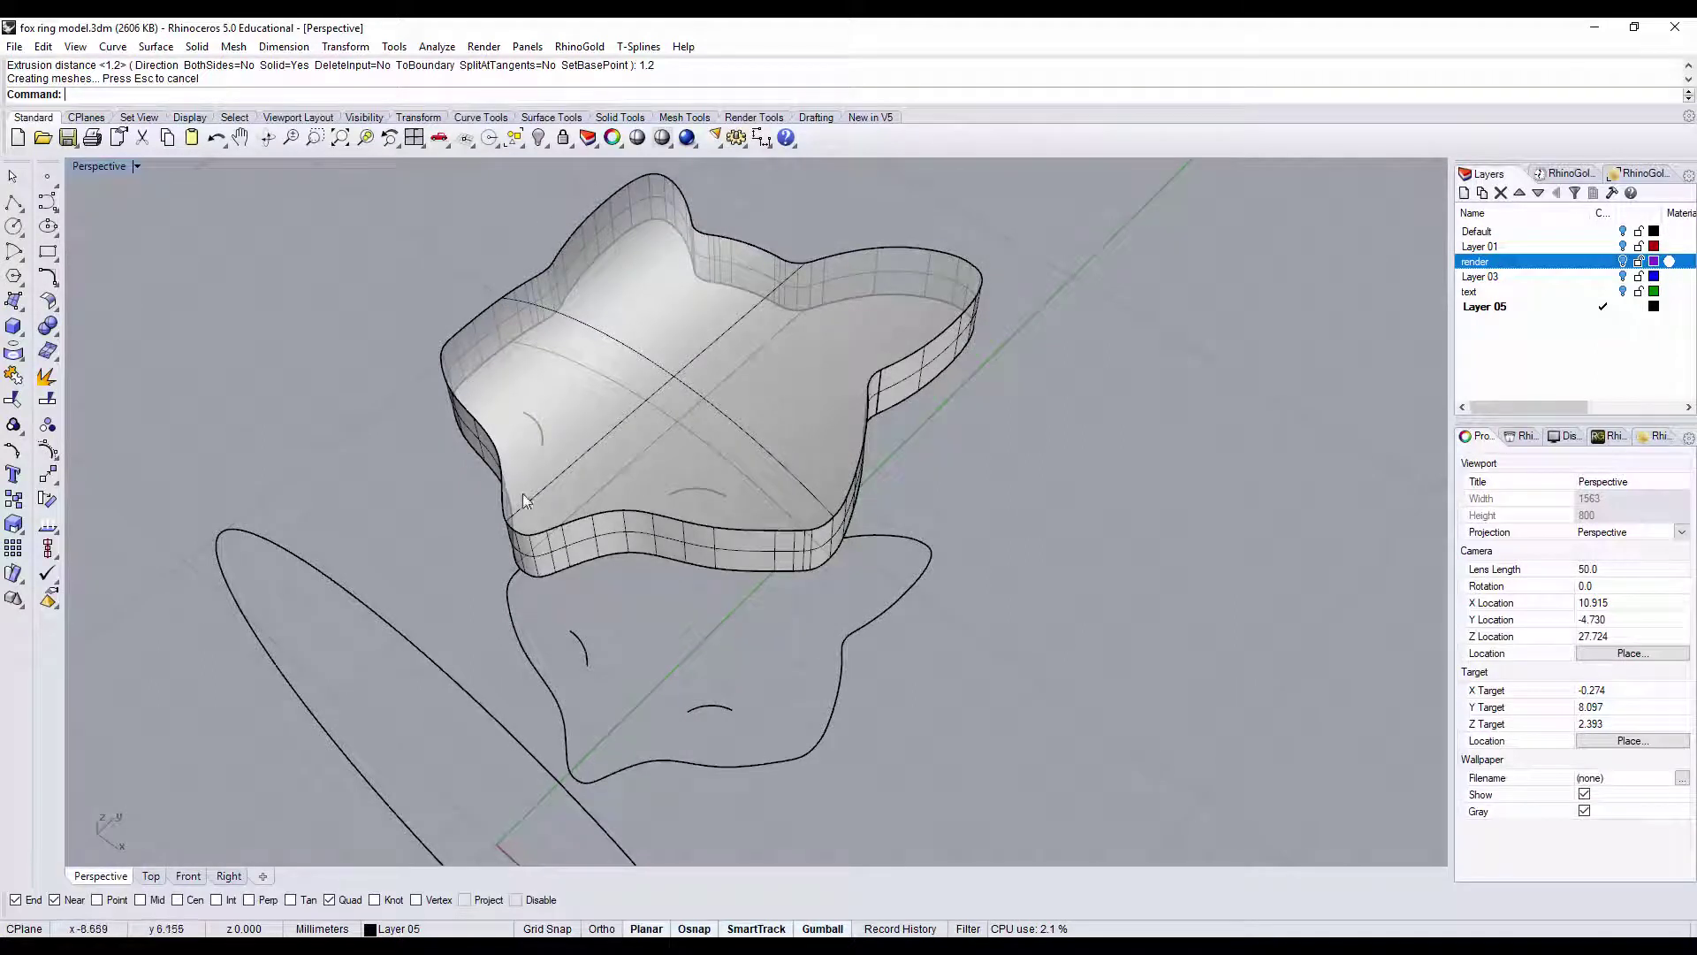
- Fillet the fox head's top edge chain with a 0.6 radius
click(47, 328)
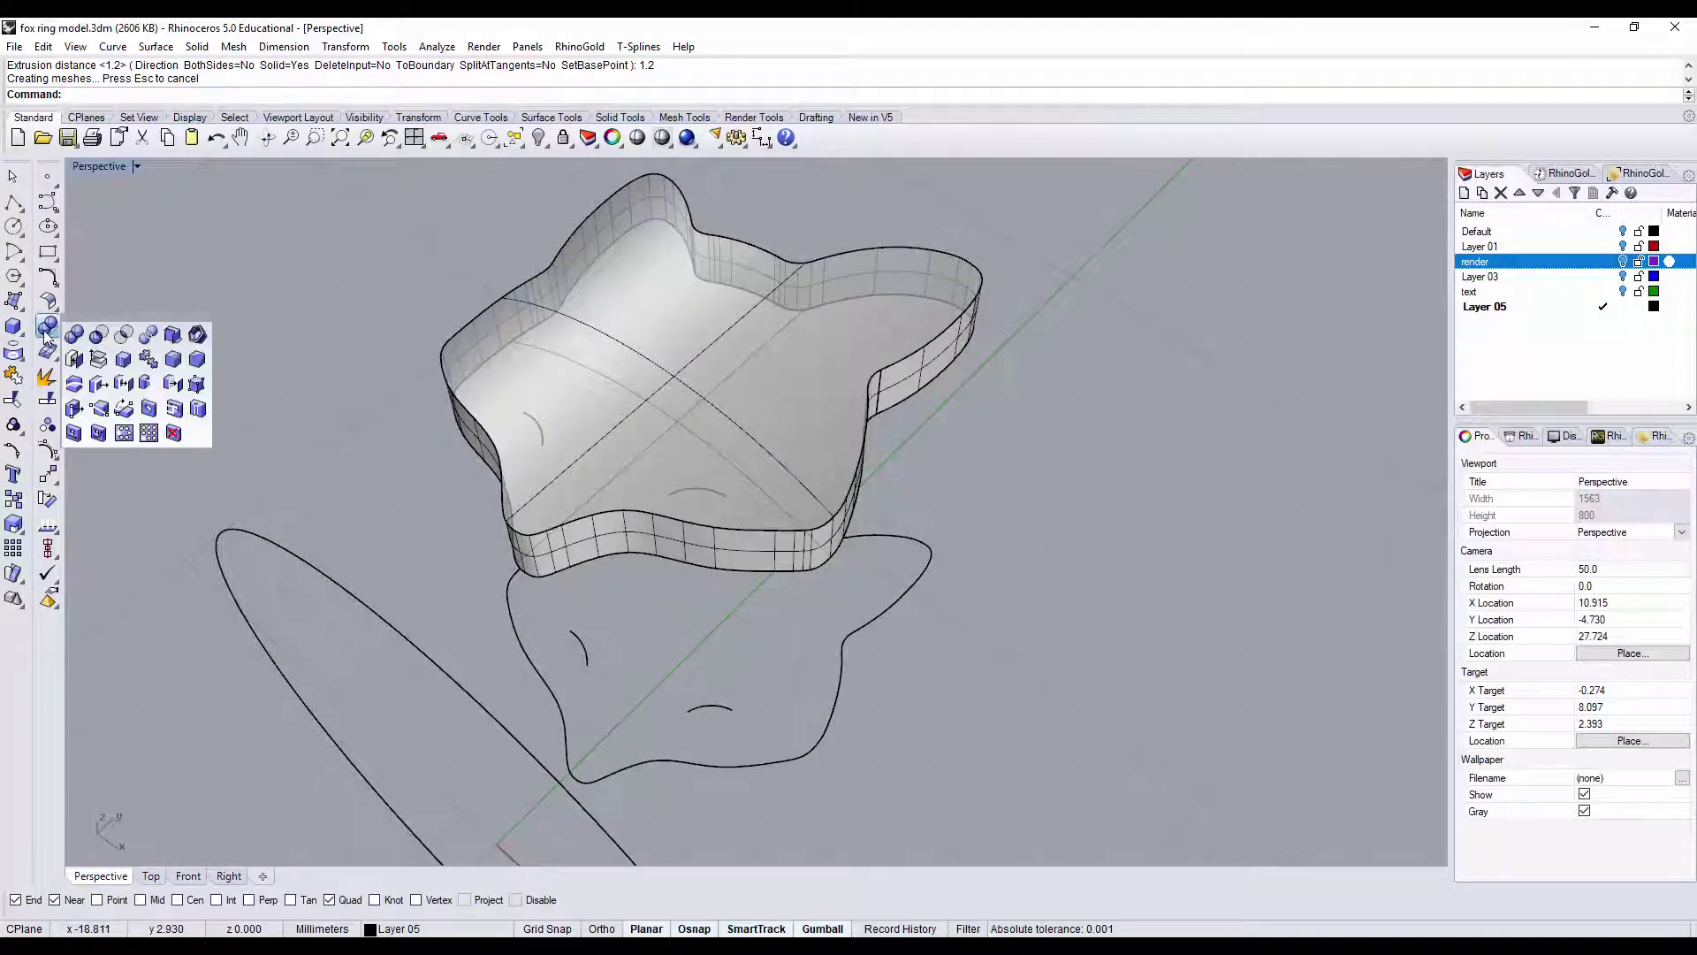
click(172, 363)
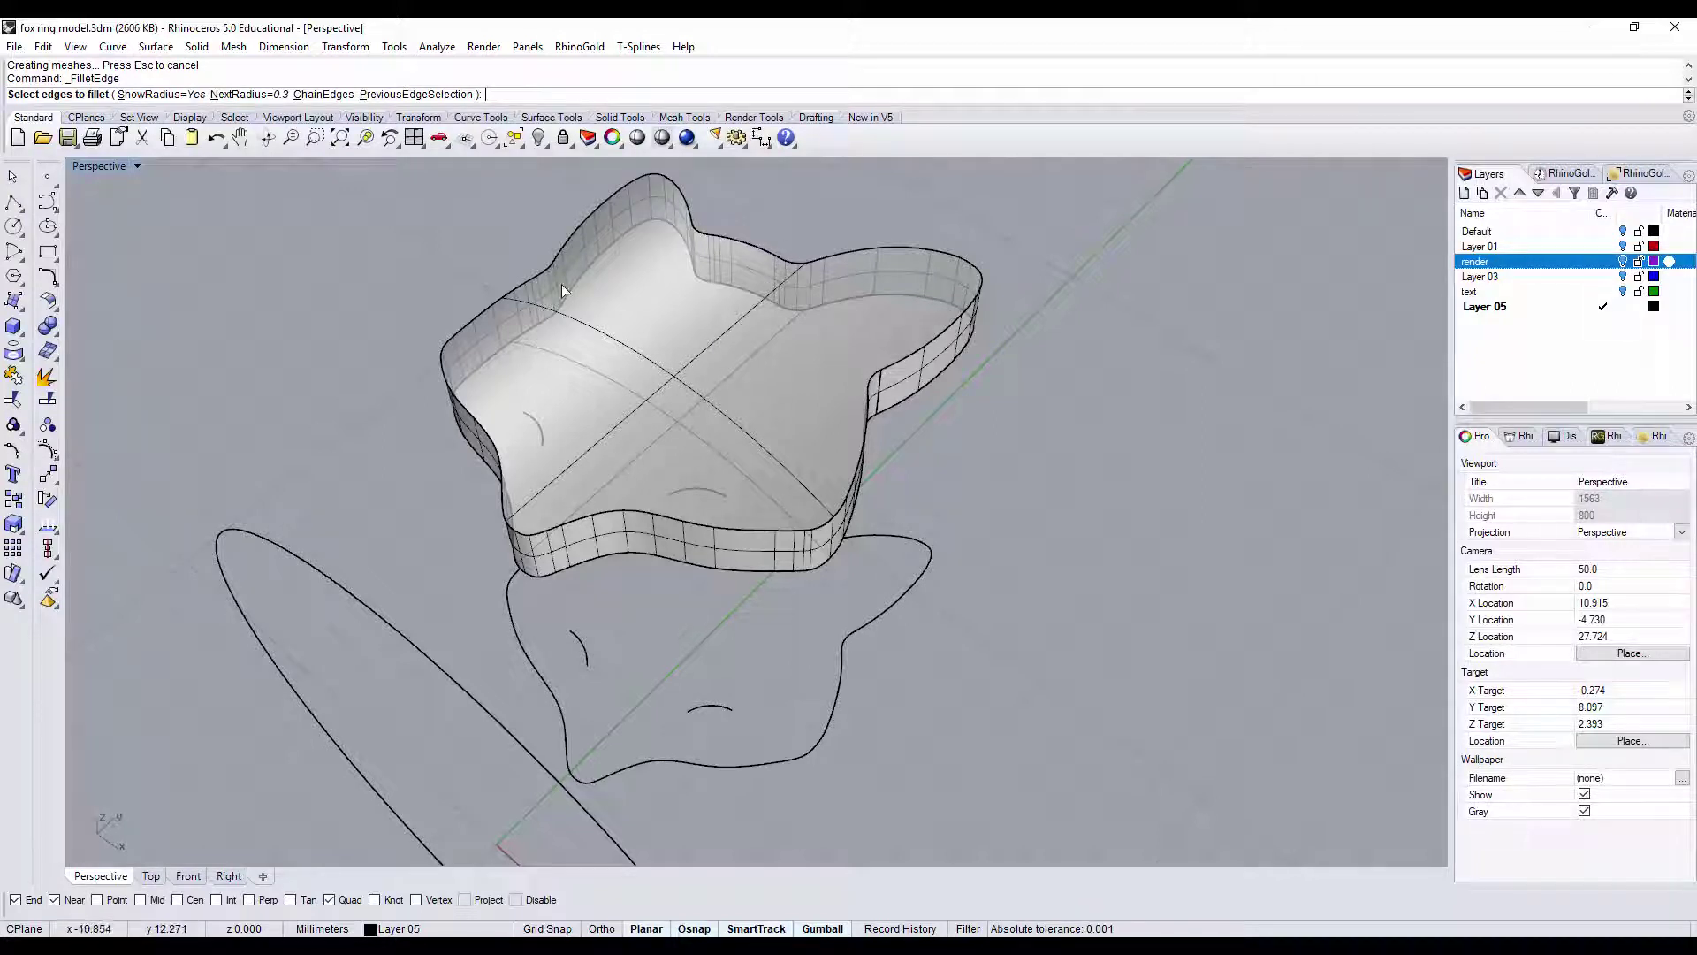
click(250, 95)
text(0.)
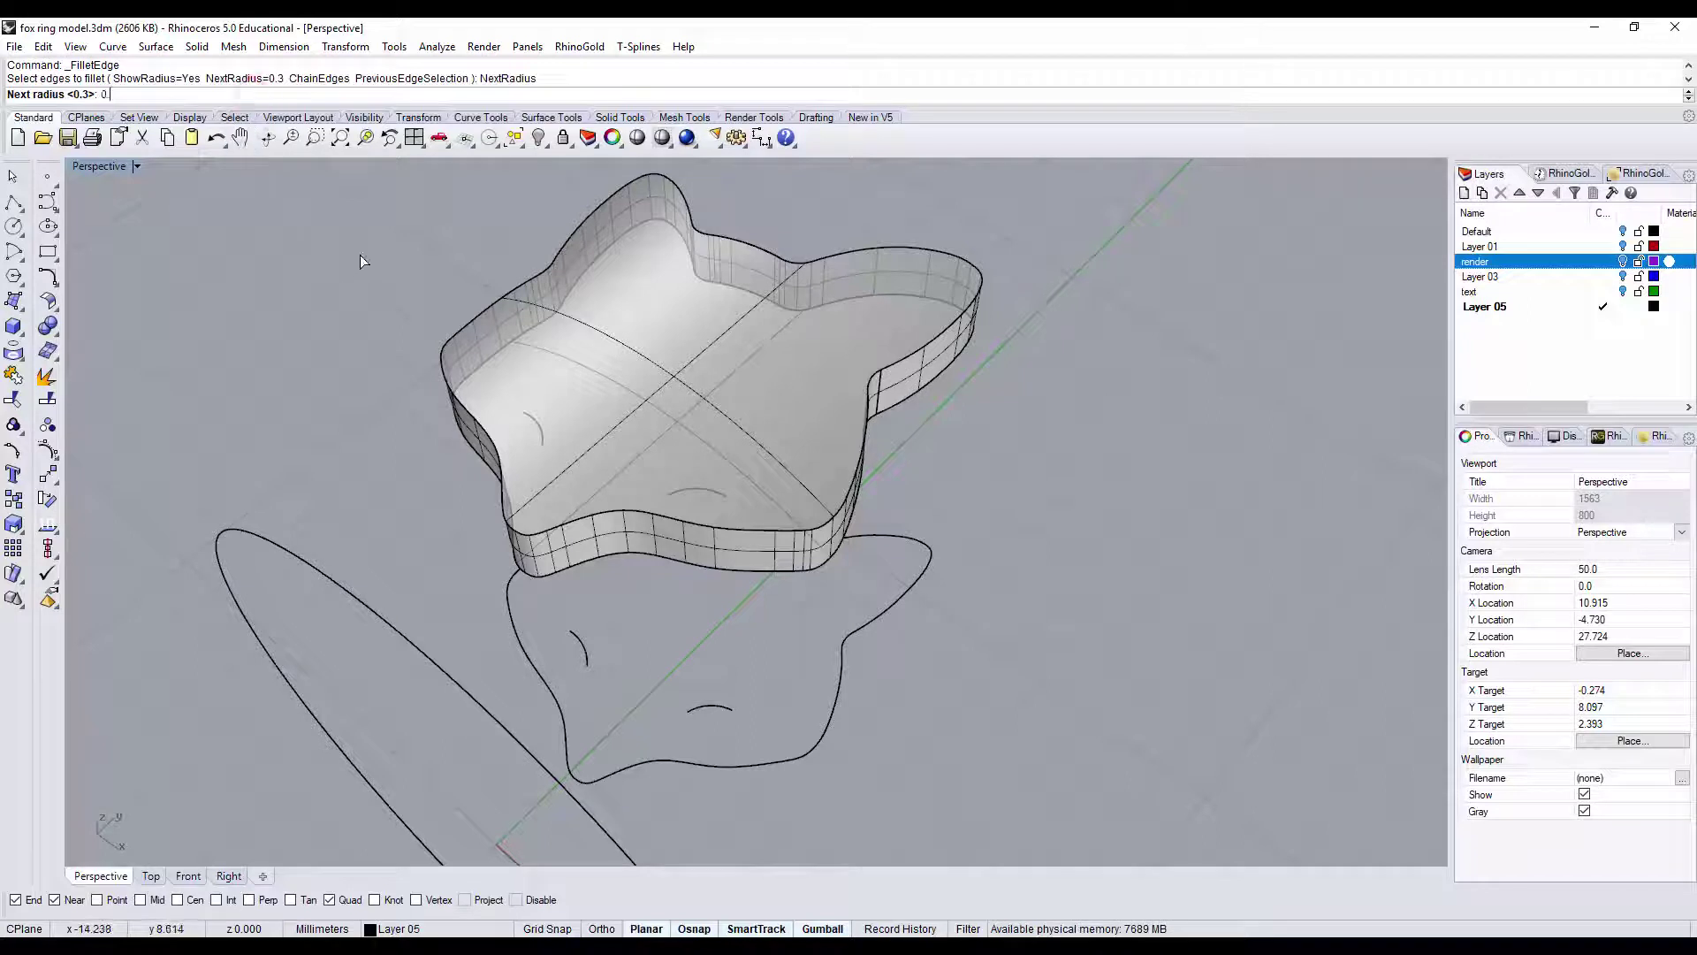
text(6)
key(Return)
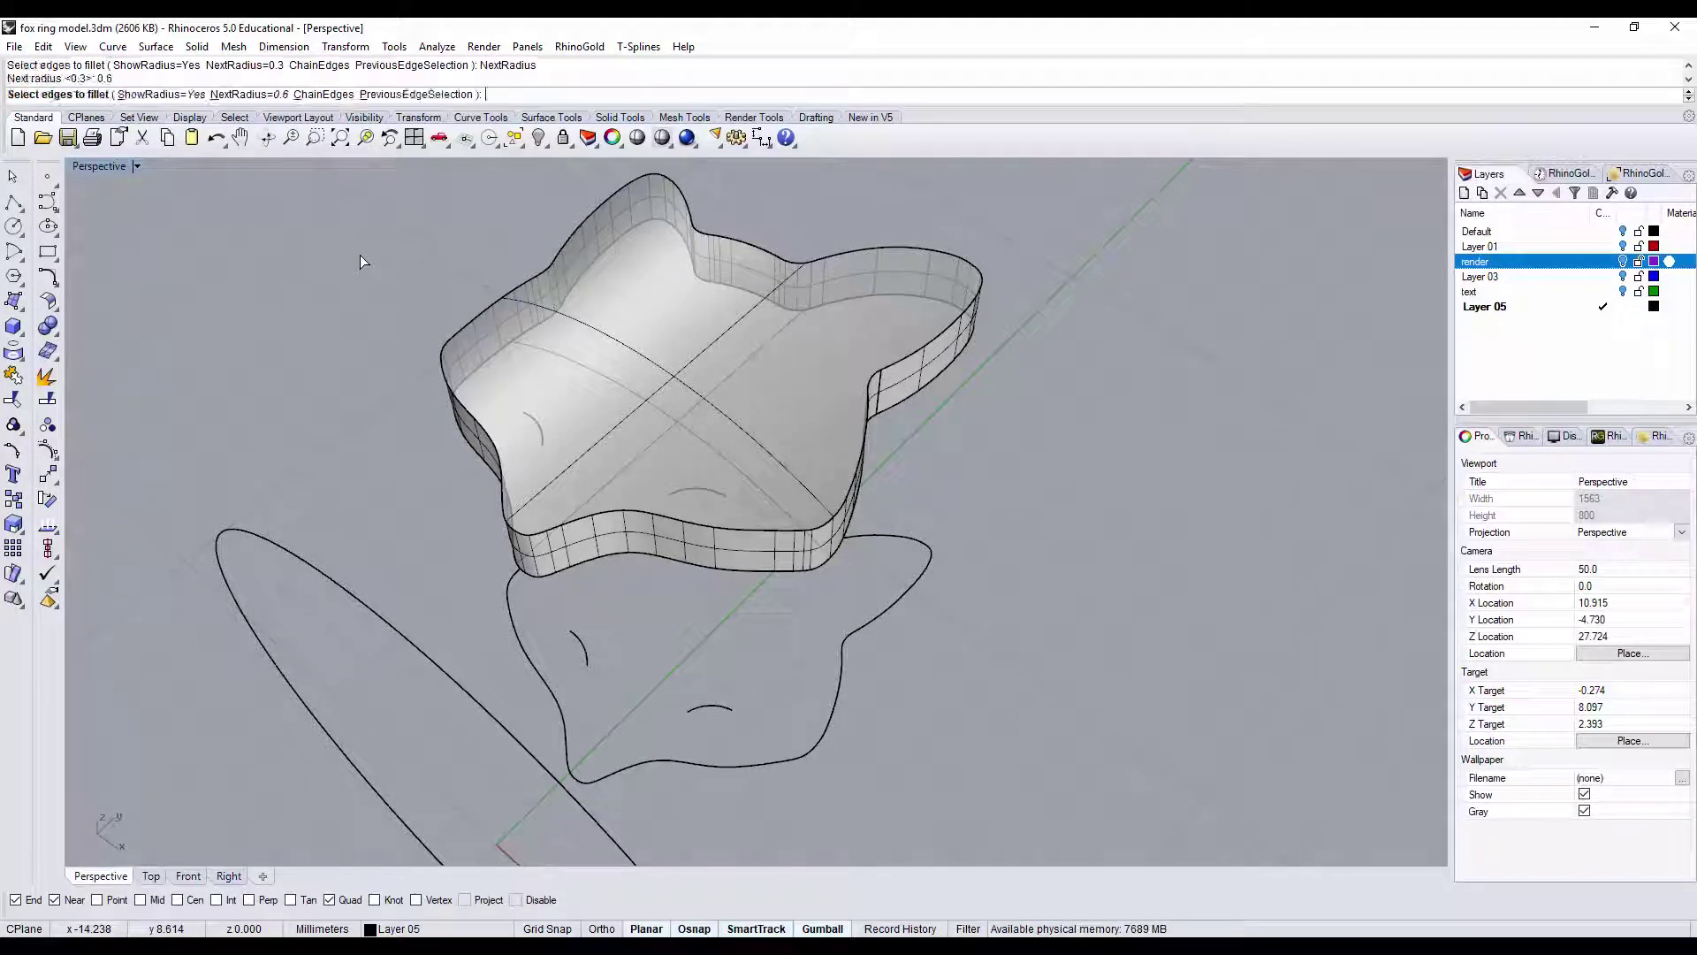
click(922, 357)
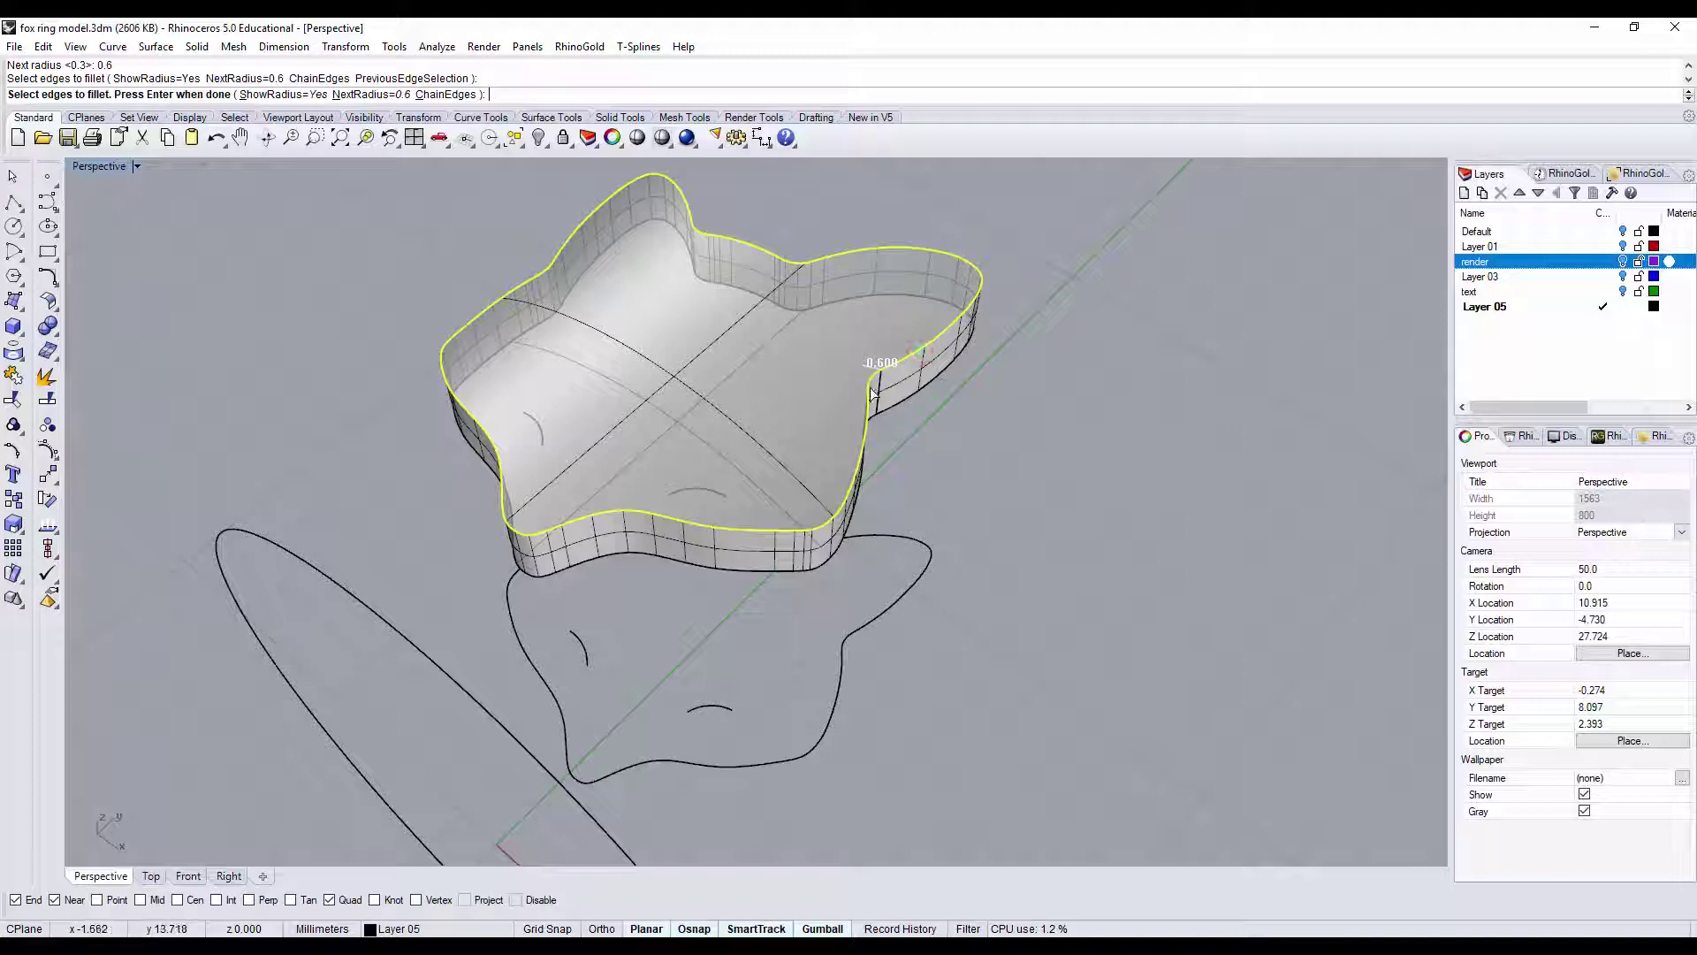
key(Return)
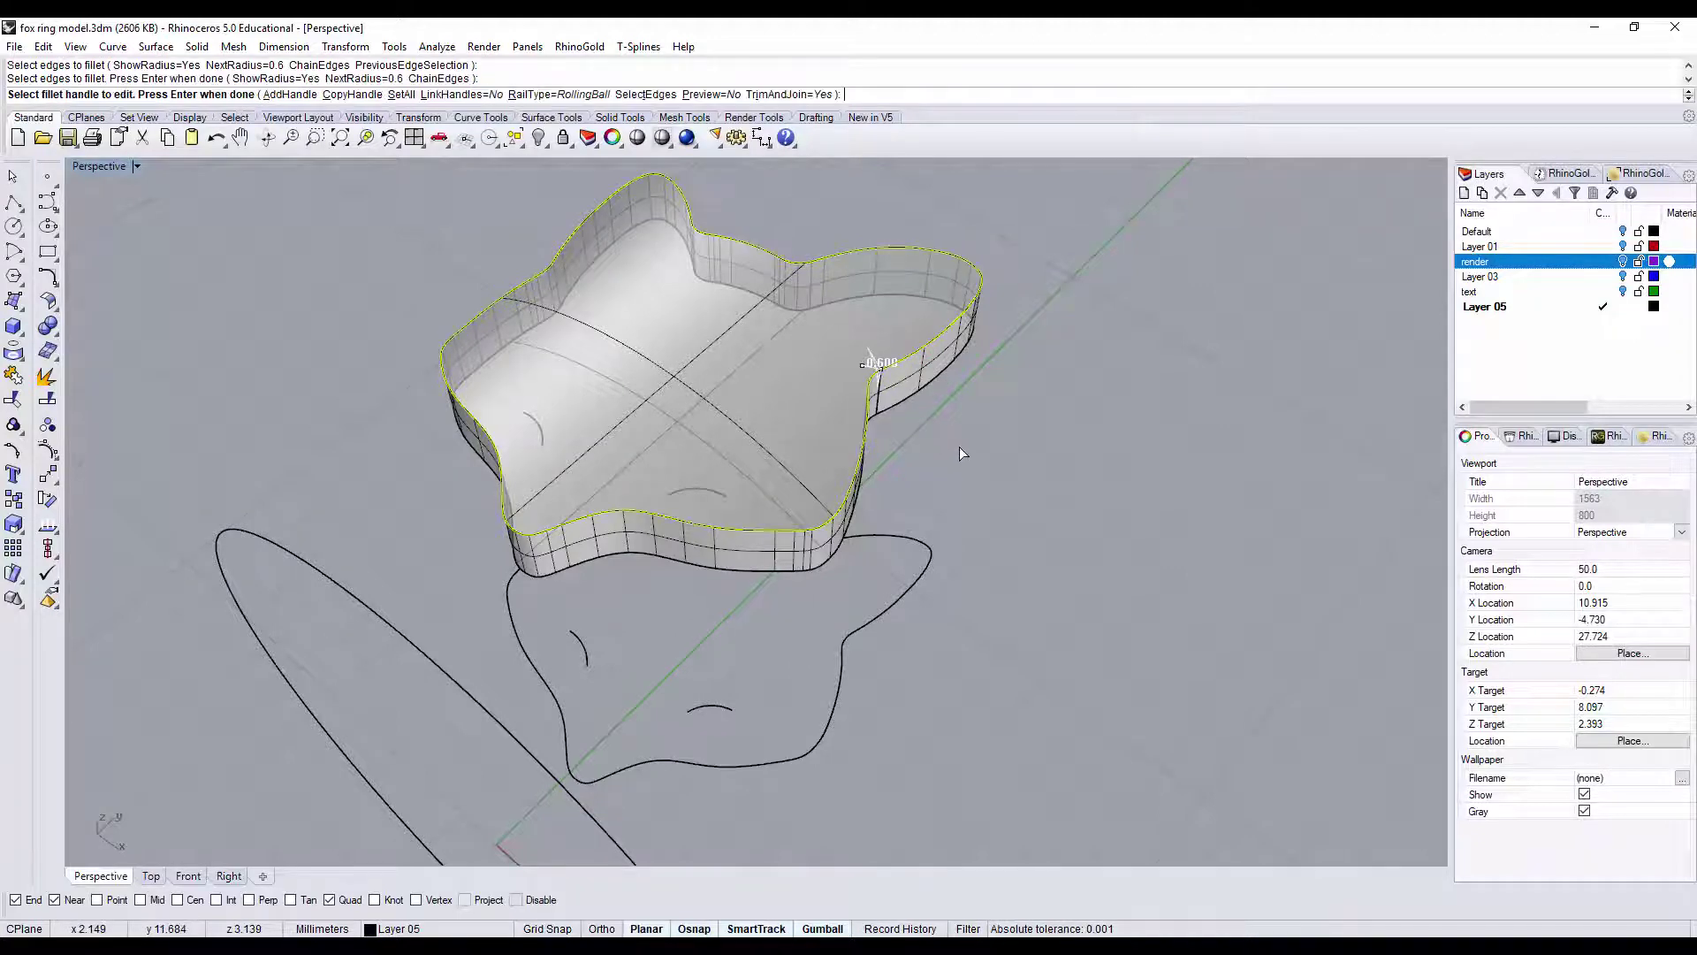
key(Return)
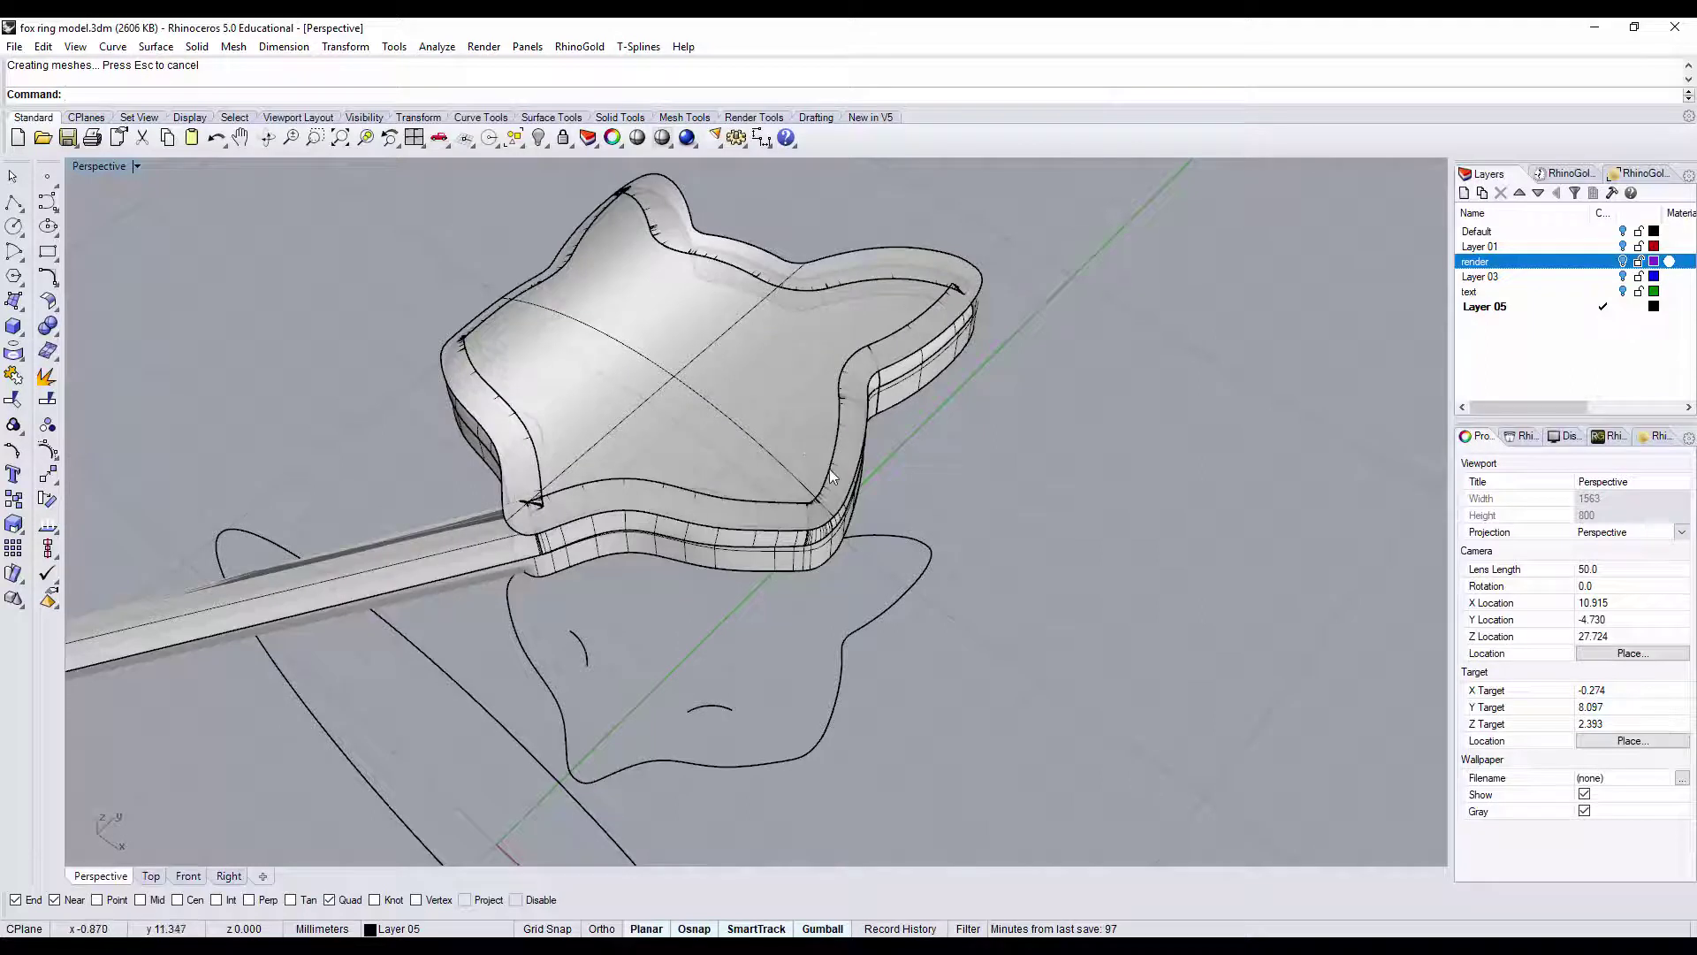
- Undo the 0.6 fillet and refillet the top edge chain at radius 0.3
key(ctrl+z)
key(Return)
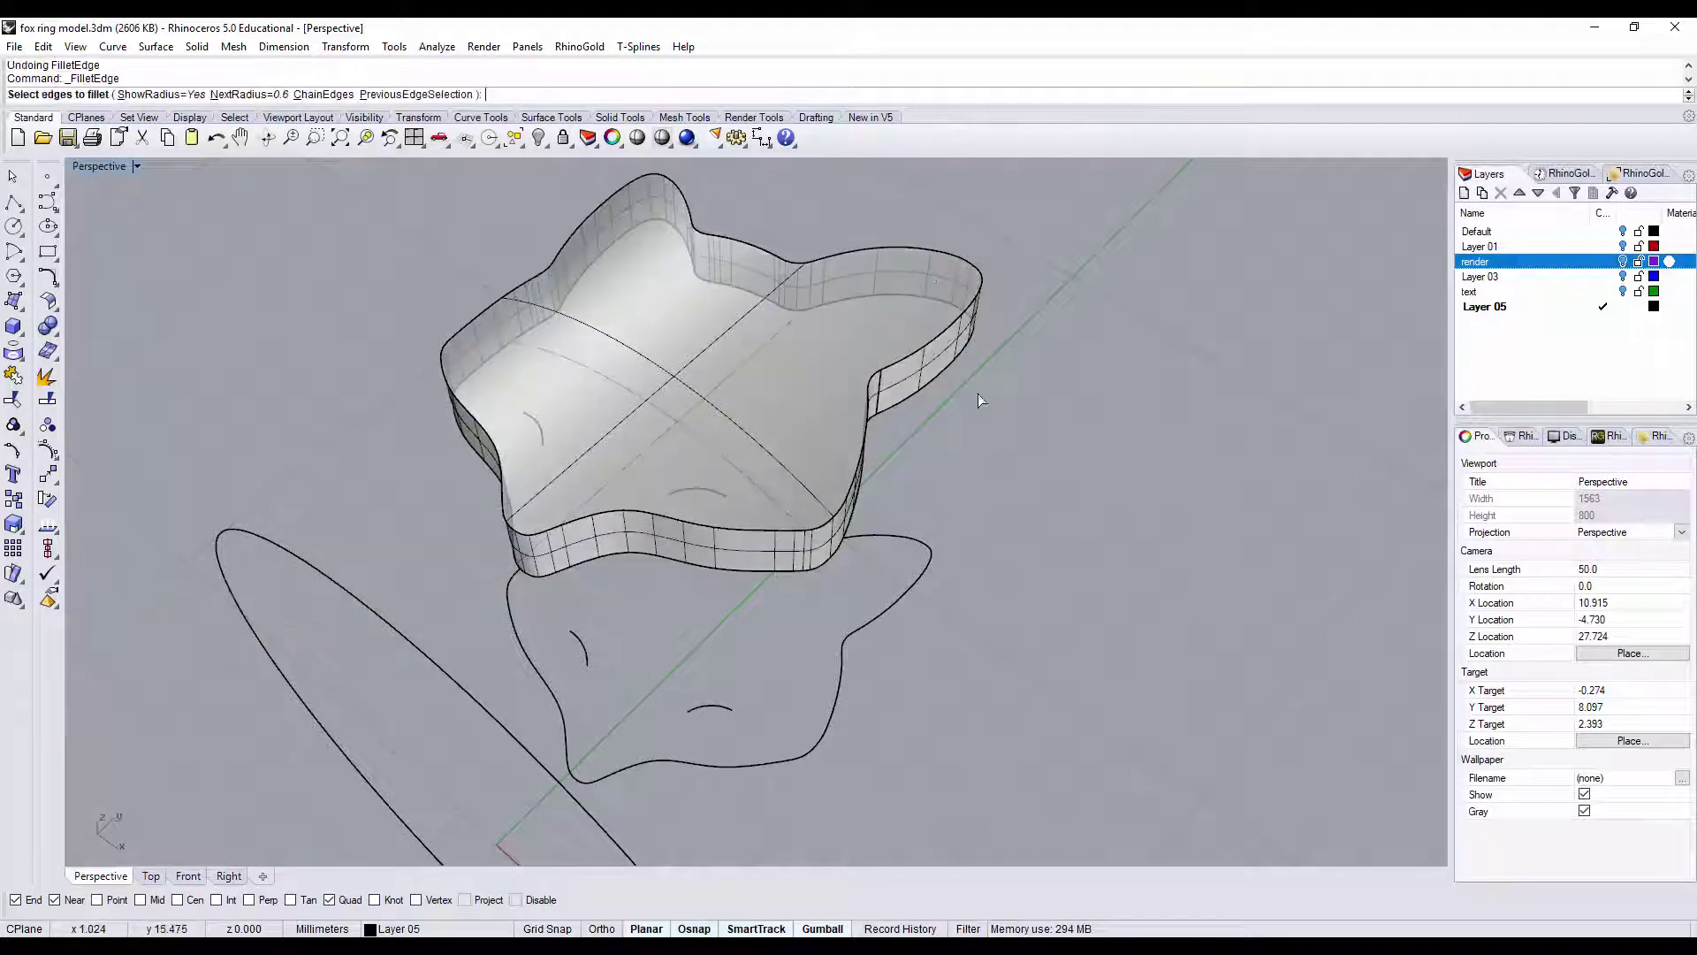
click(251, 94)
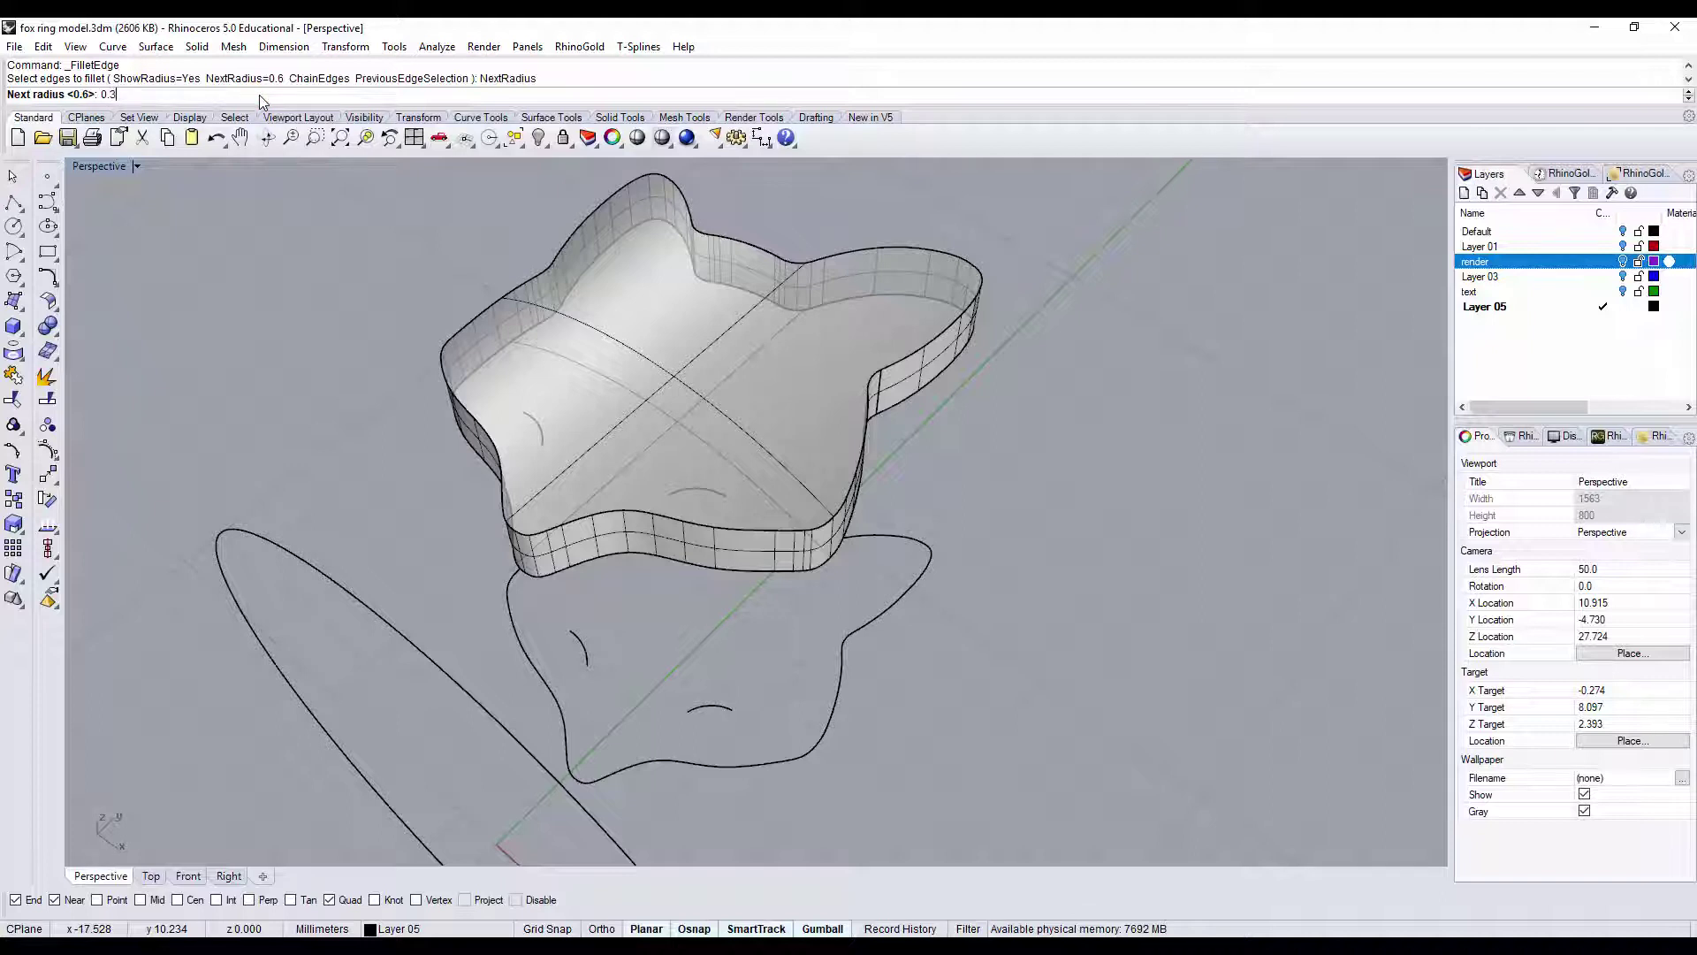
key(Return)
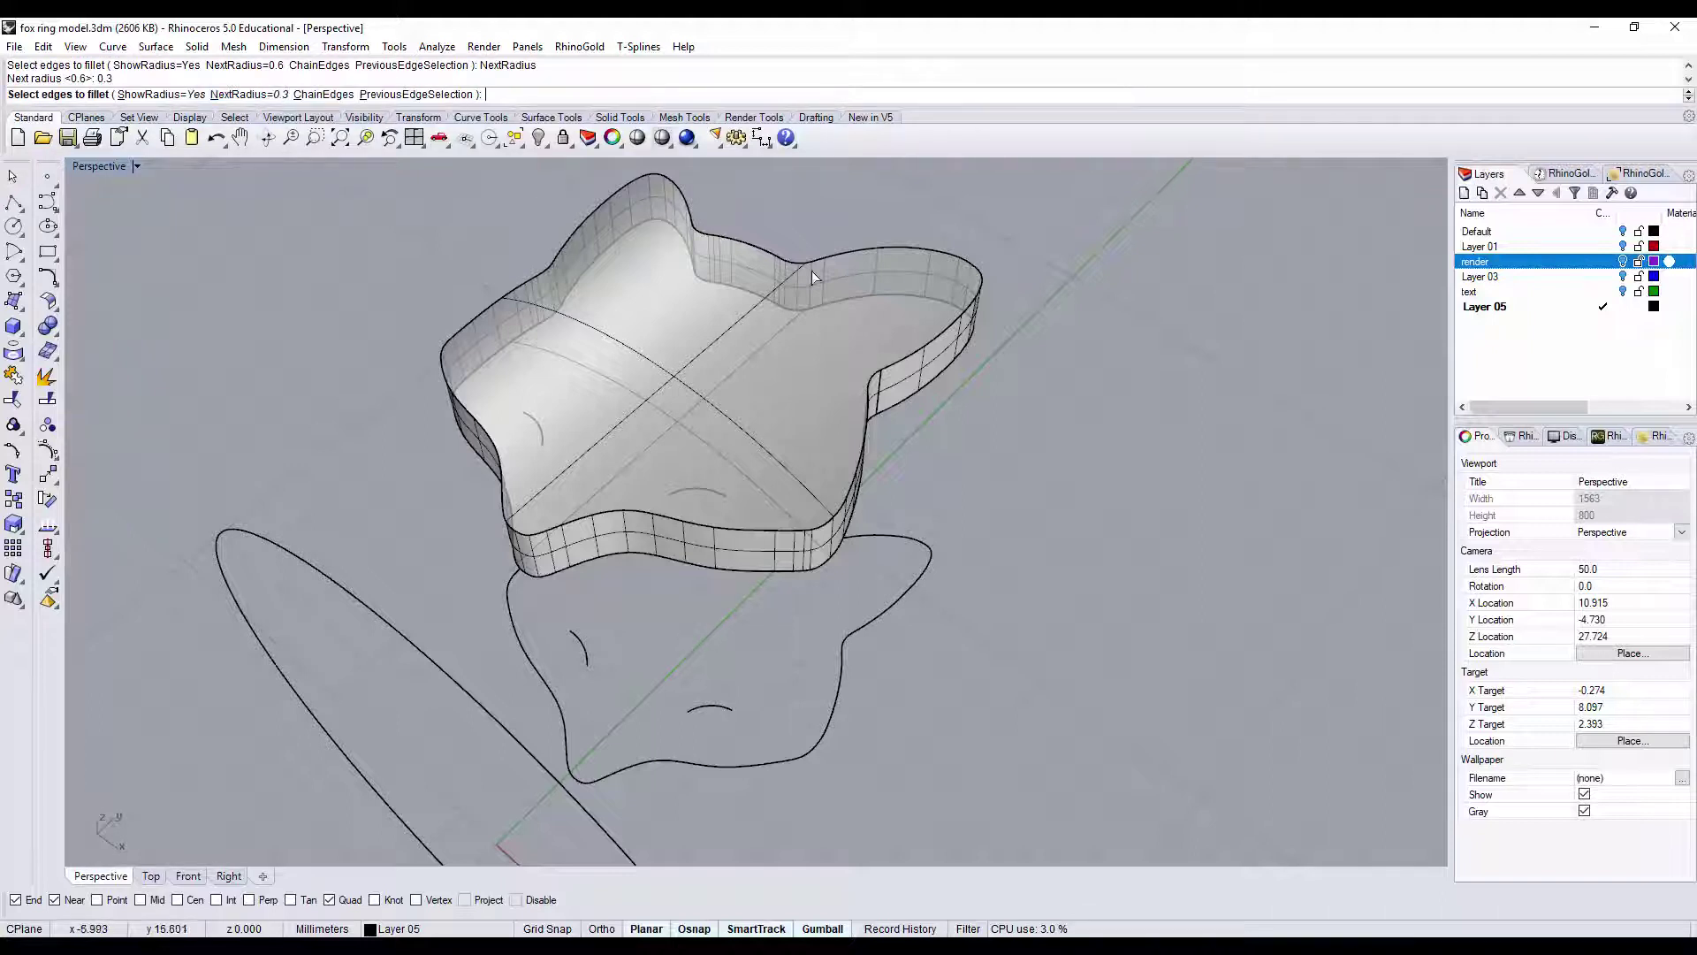
click(958, 332)
right_click(1058, 343)
right_click(1059, 343)
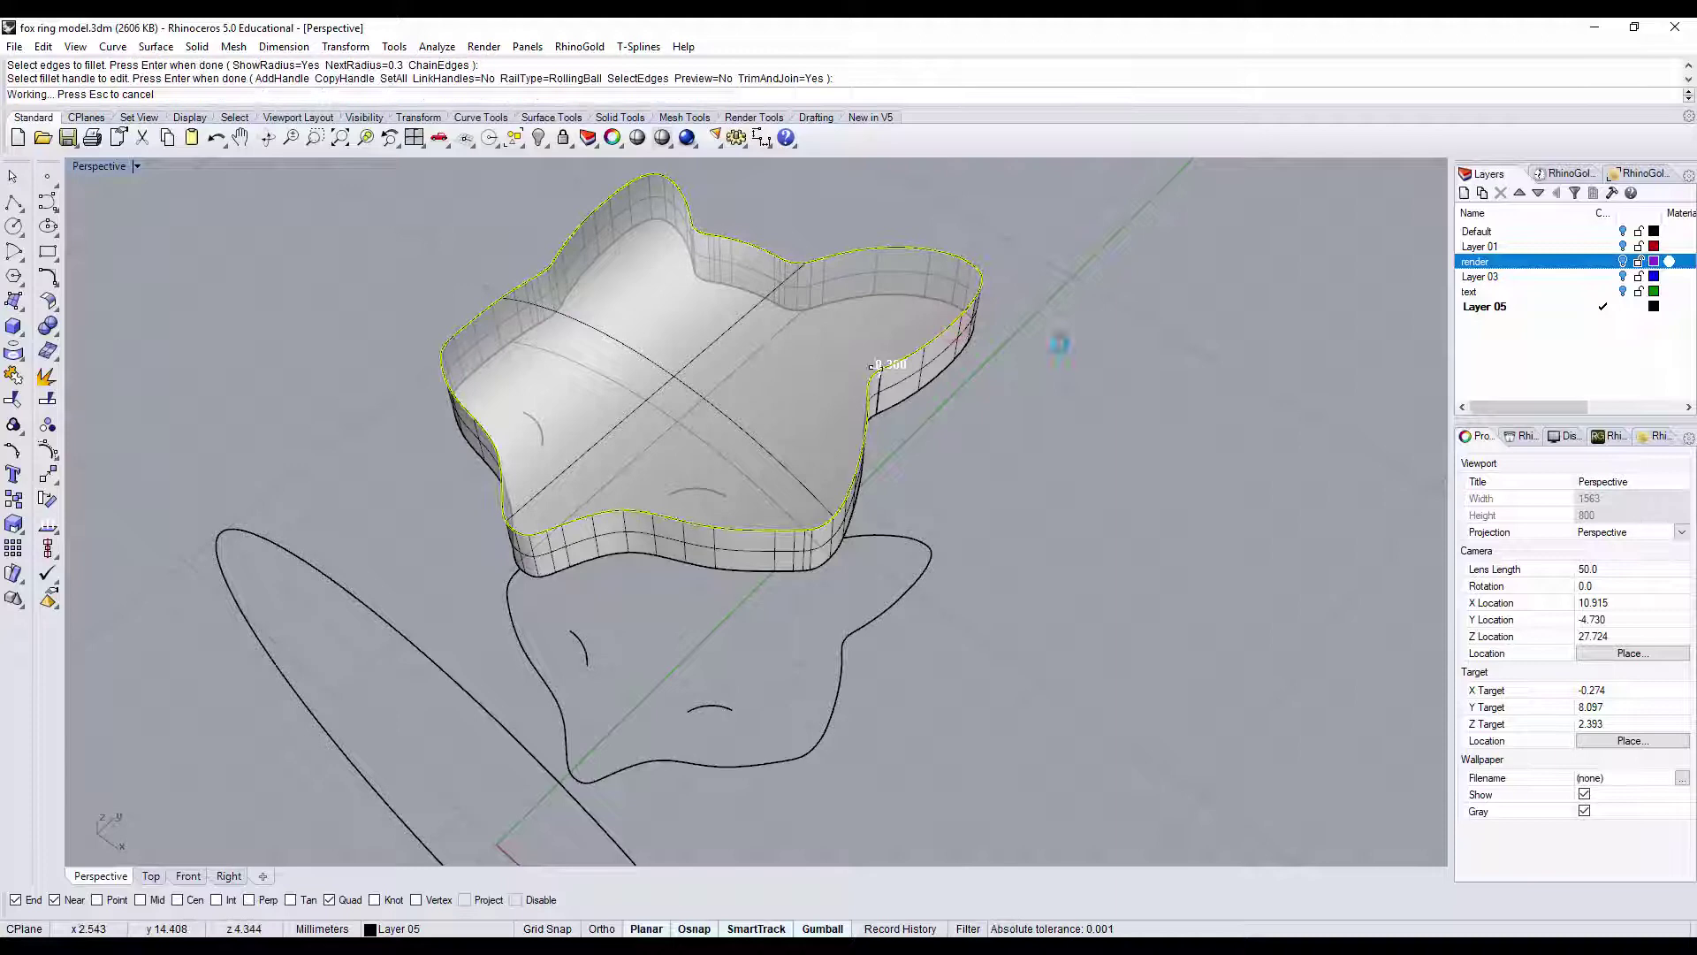
right_drag(1063, 343, 983, 426)
click(832, 411)
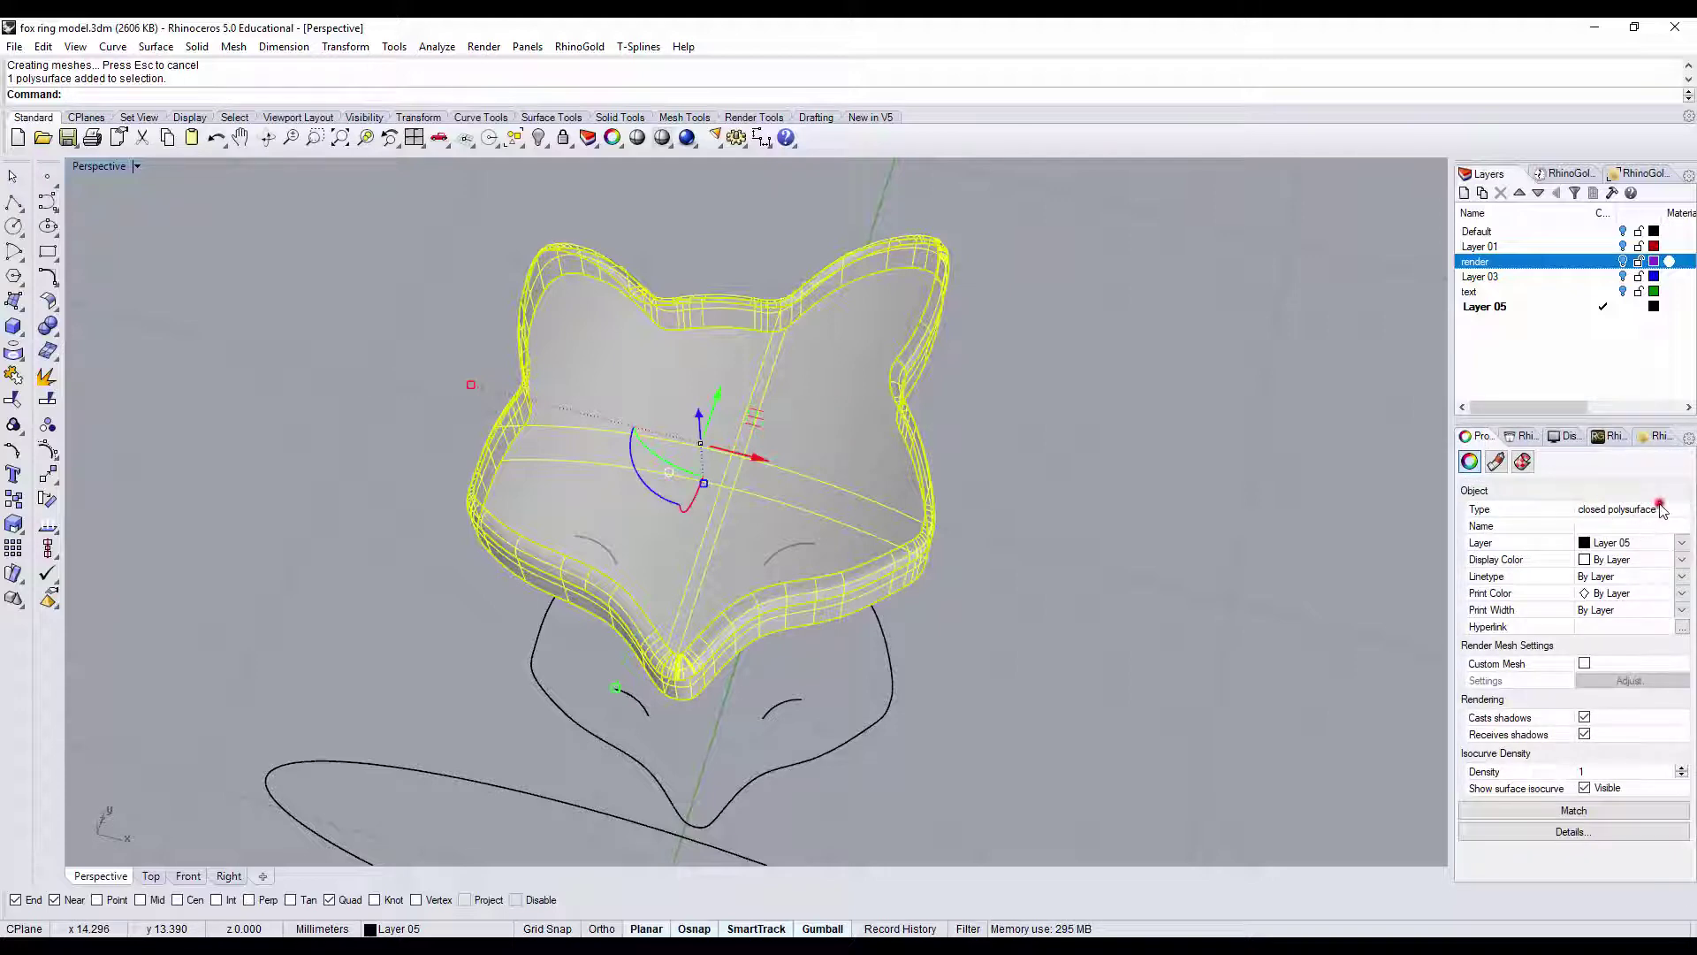
click(1041, 404)
right_drag(1042, 404, 1031, 561)
- Select both eye arcs and lift them in the Front view onto the head's top
scroll(837, 621, up, 5)
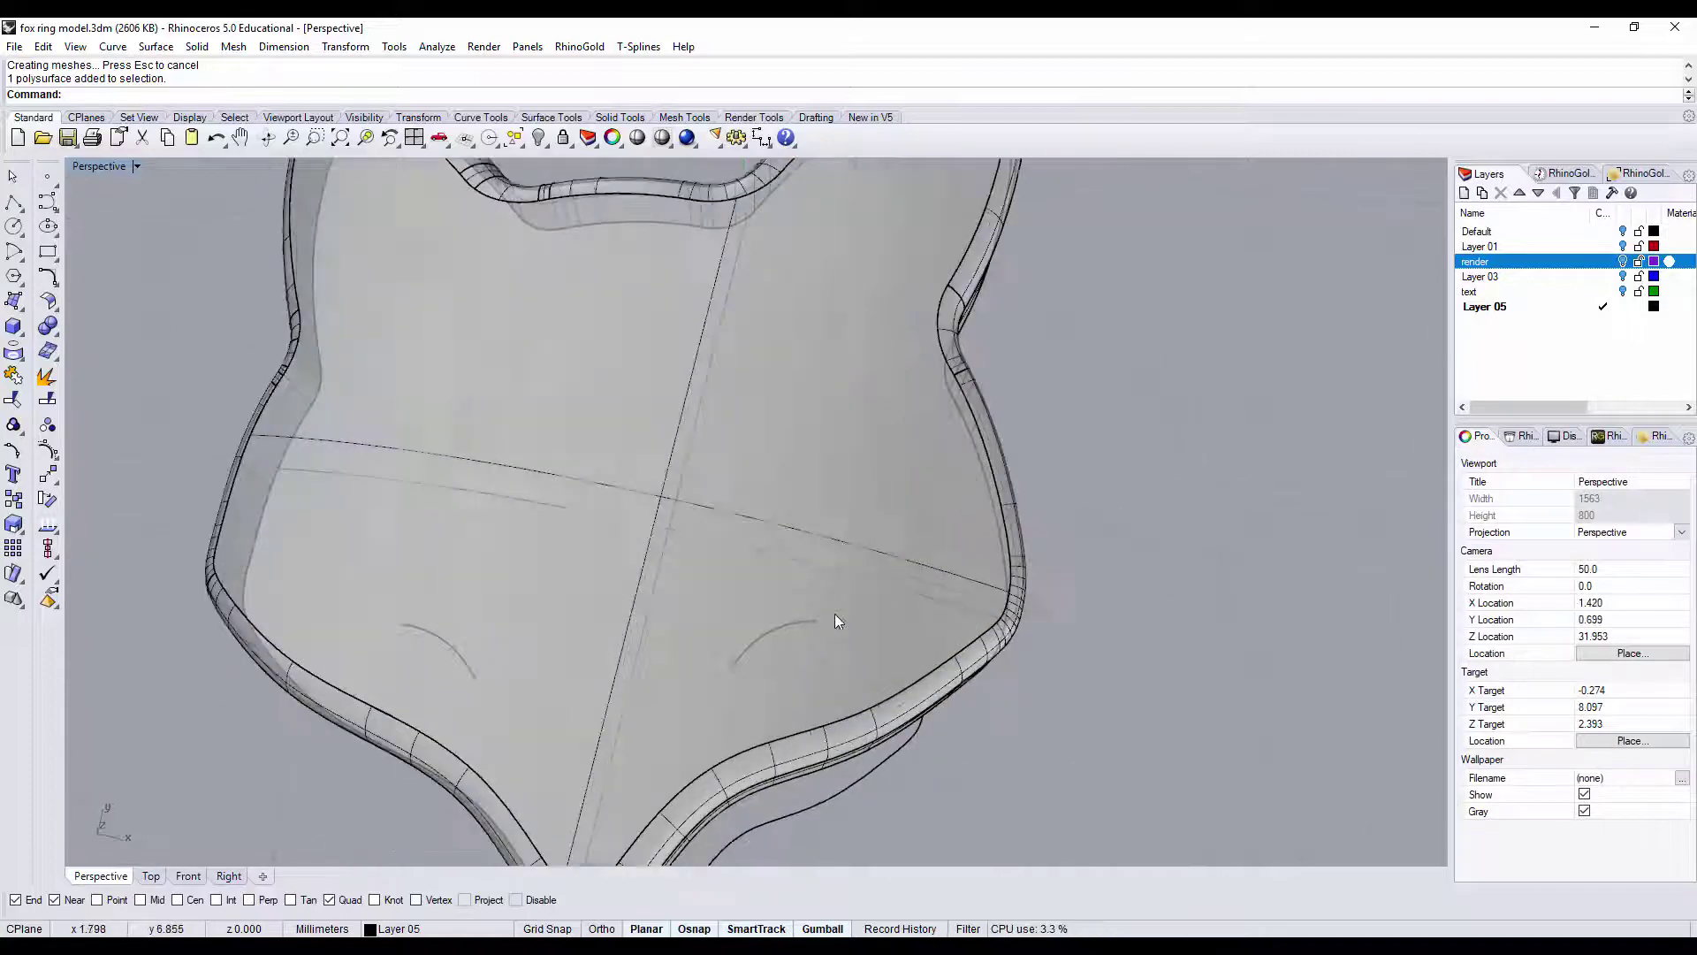
click(789, 630)
shift+click(448, 649)
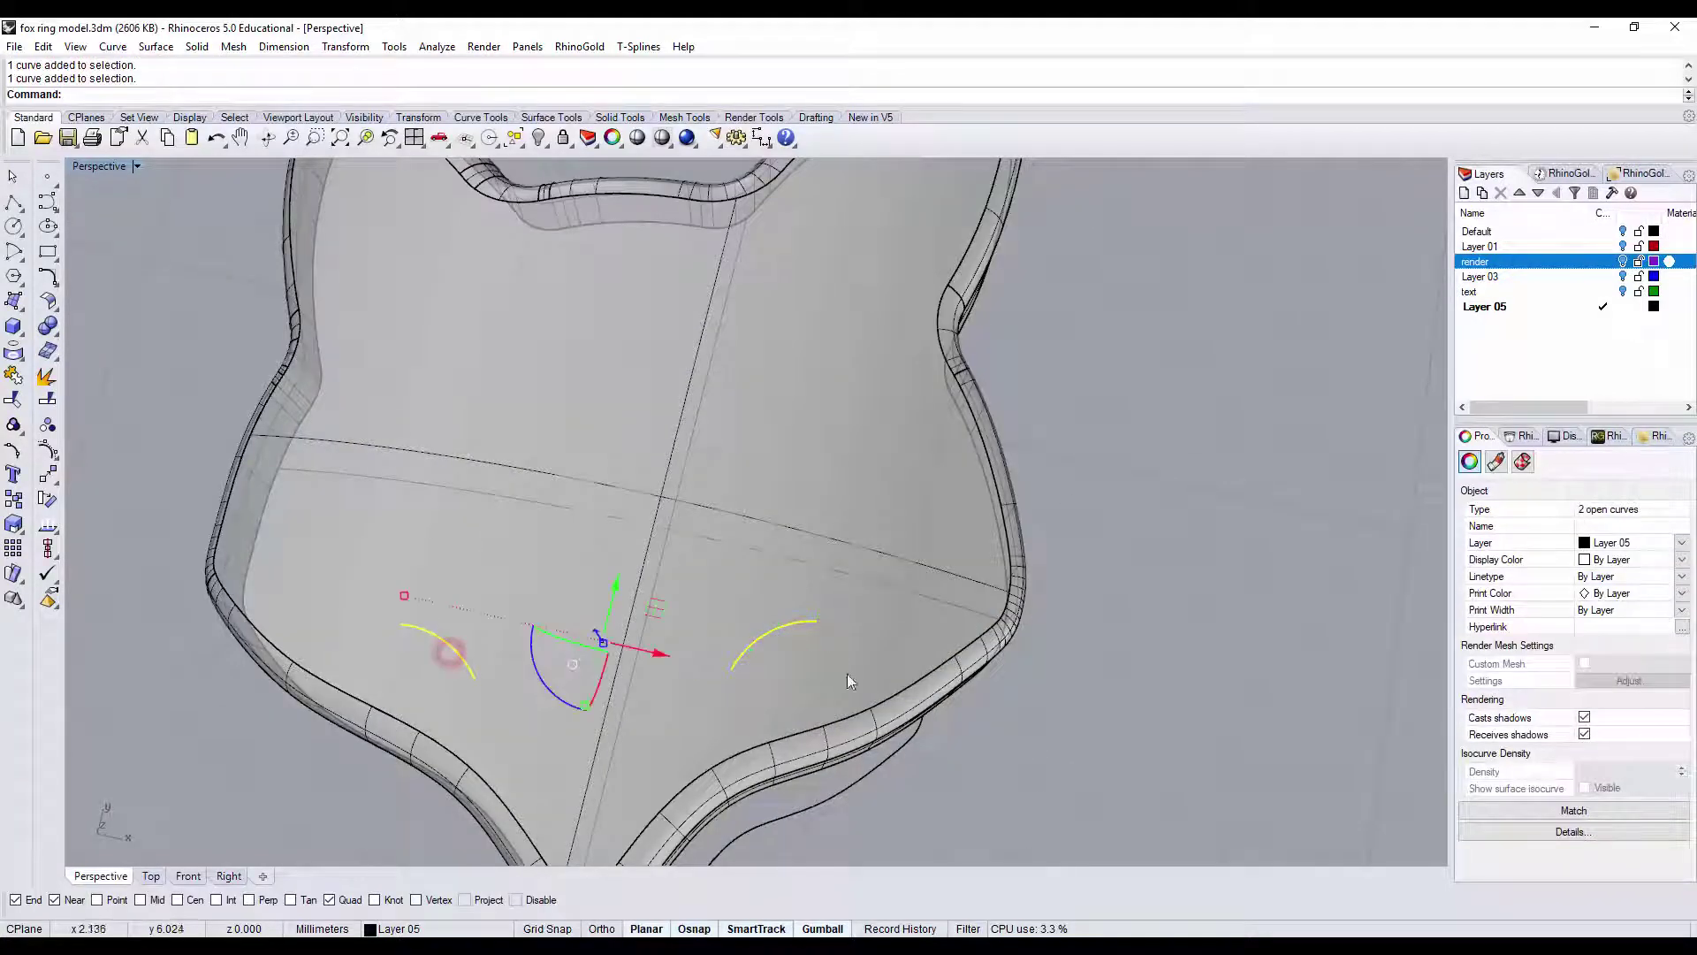
scroll(846, 673, down, 5)
scroll(872, 502, down, 4)
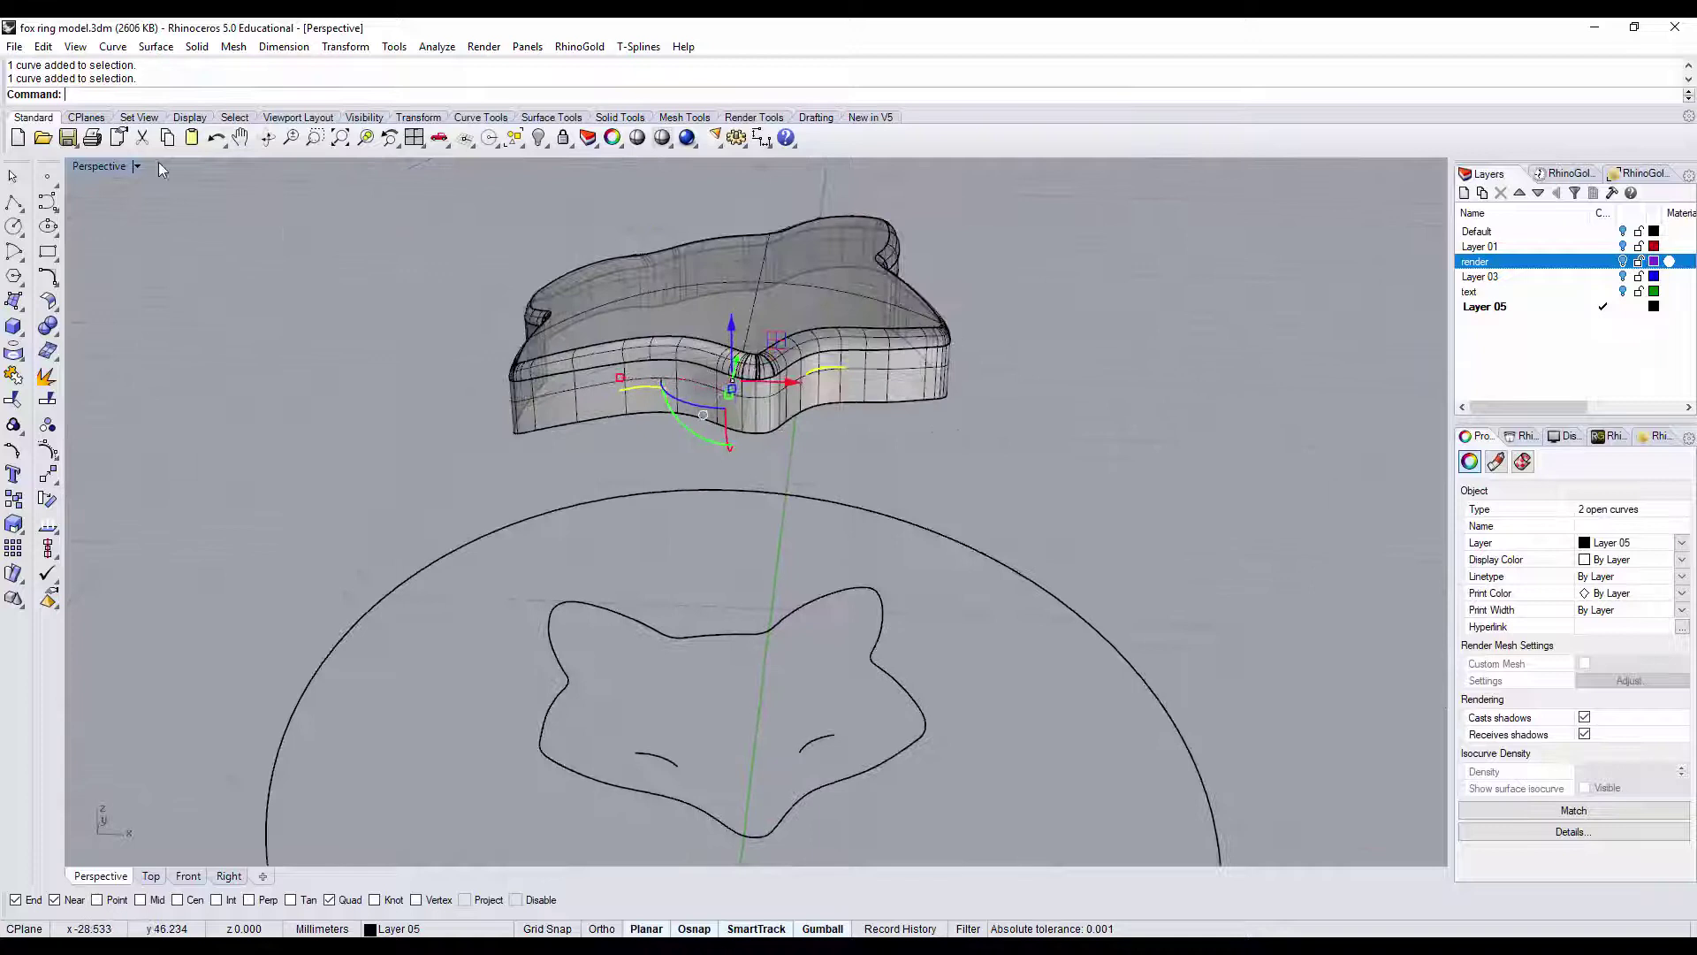
double_click(88, 166)
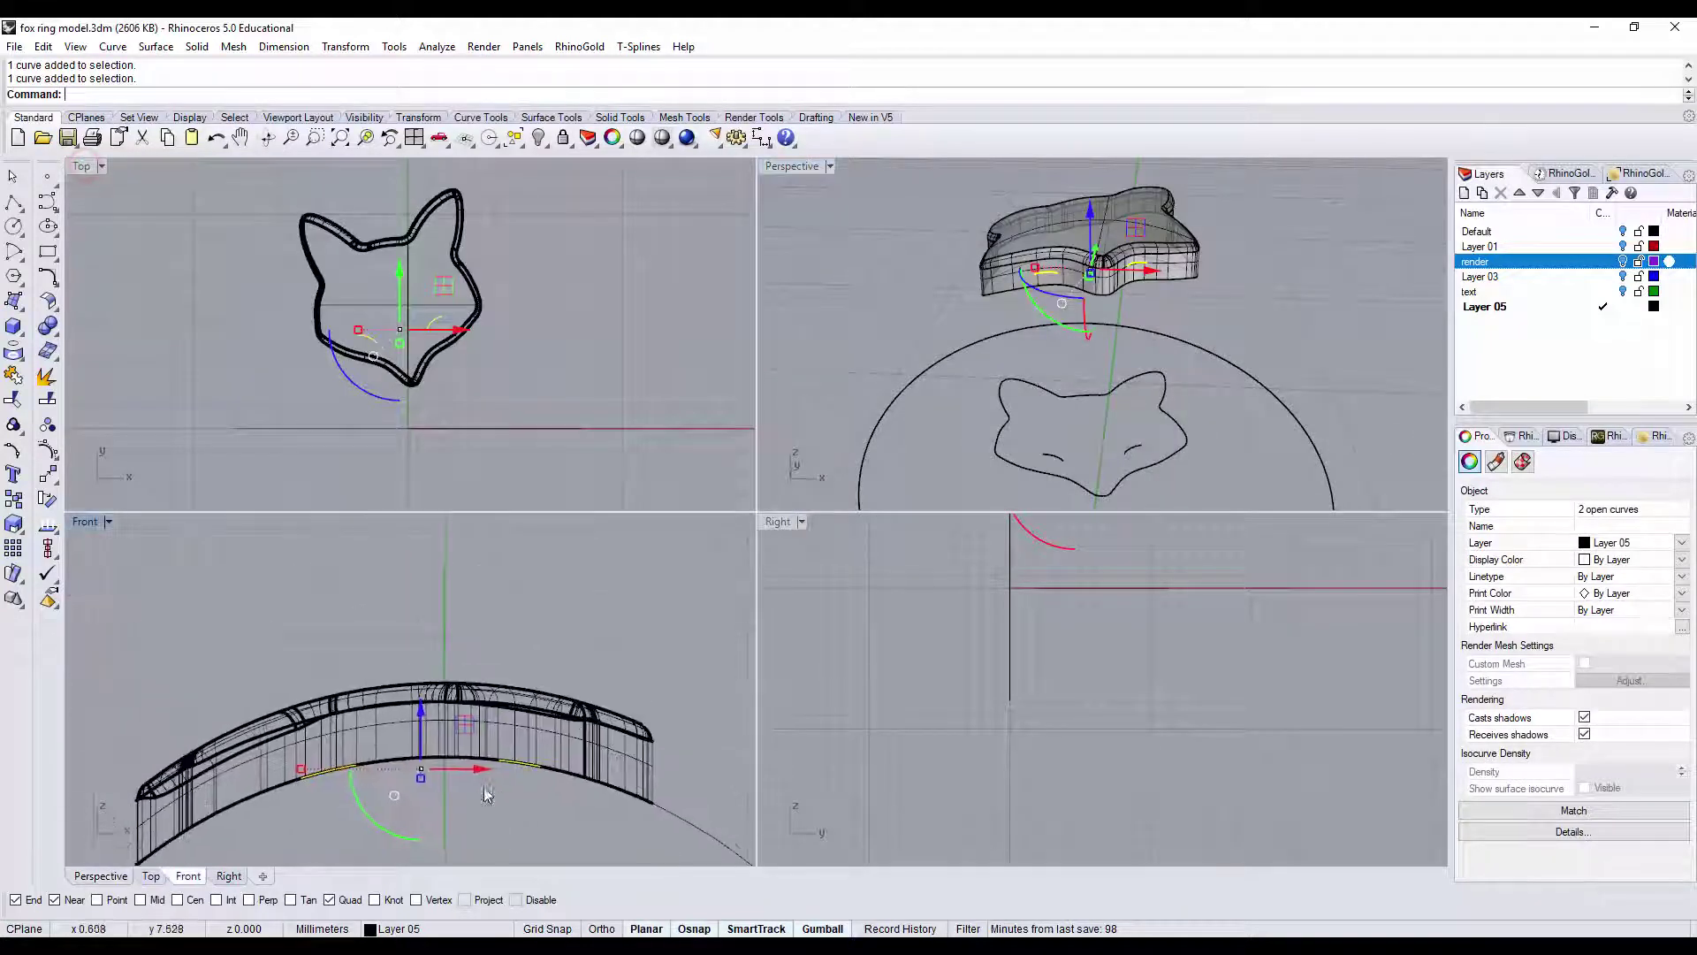
drag(428, 719, 436, 633)
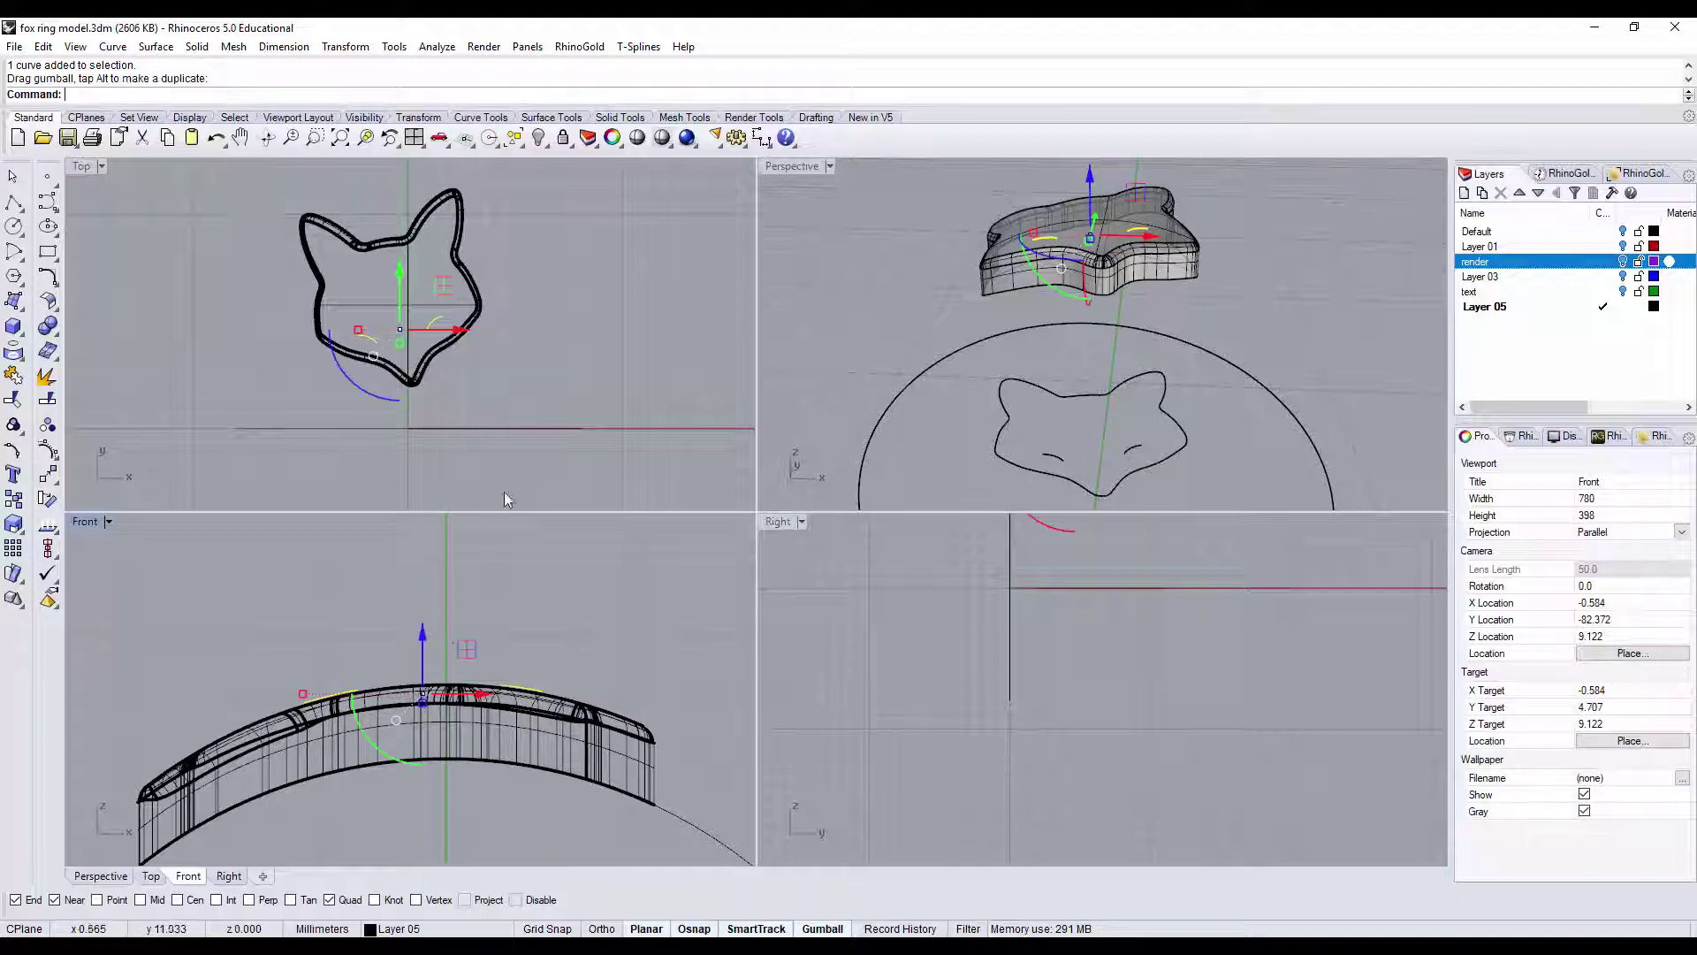
click(506, 499)
scroll(396, 406, up, 6)
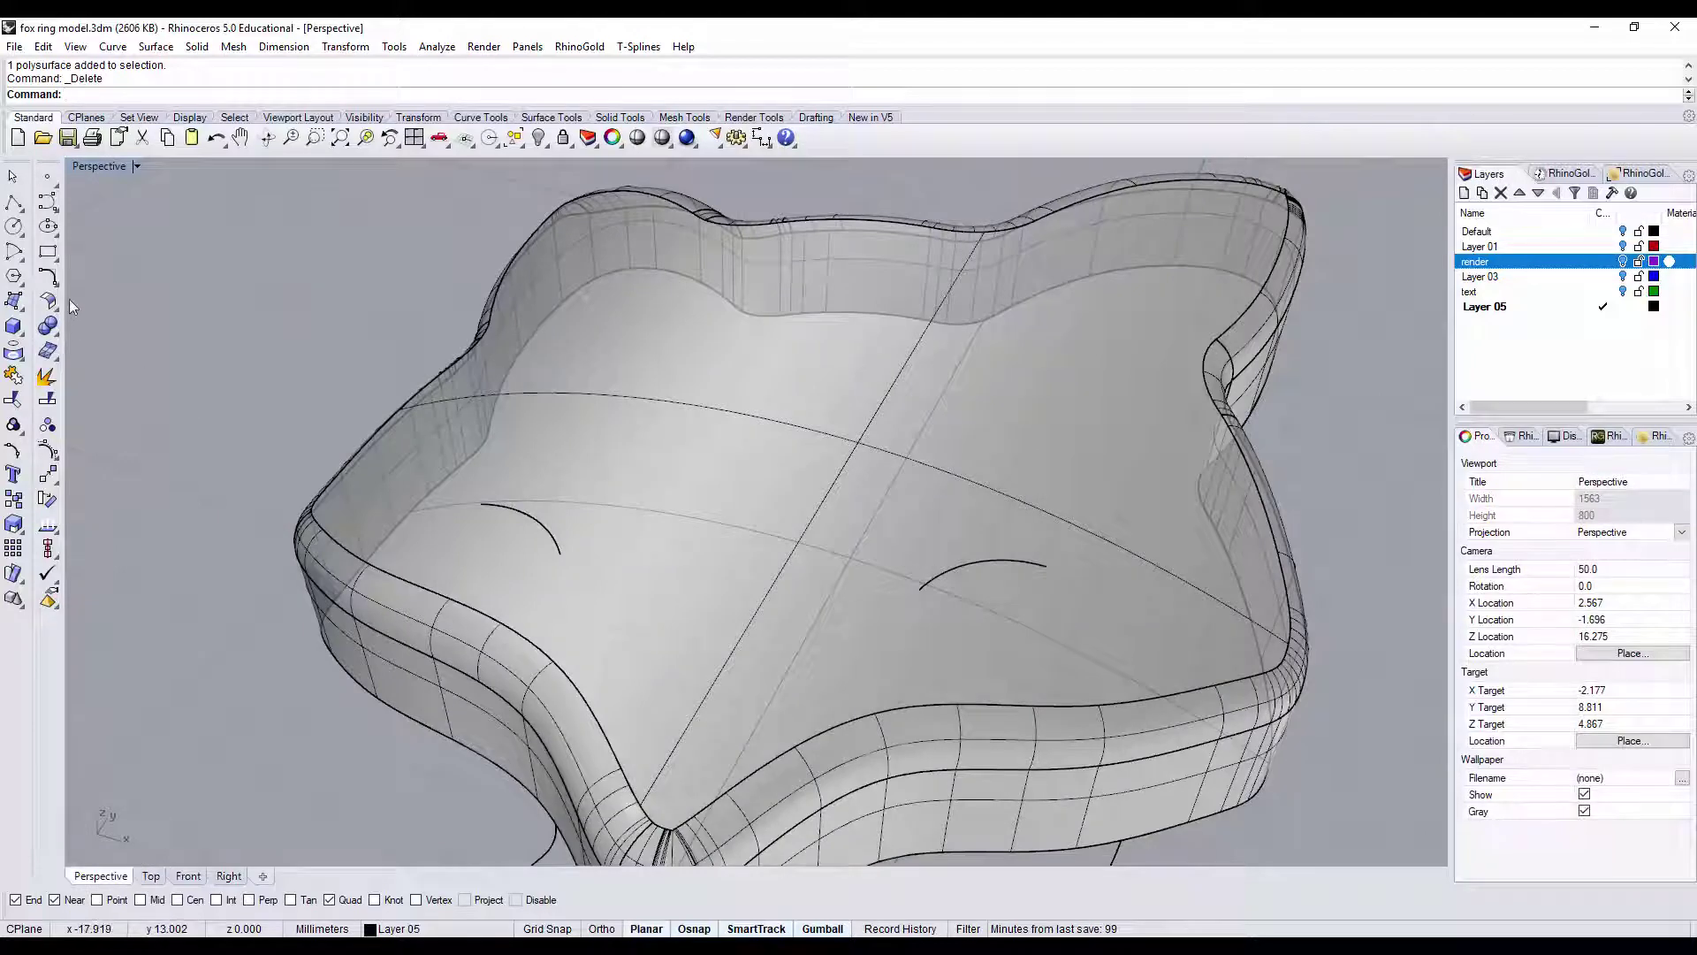
- Pipe the left eye arc with start and end radius 0.2
click(551, 557)
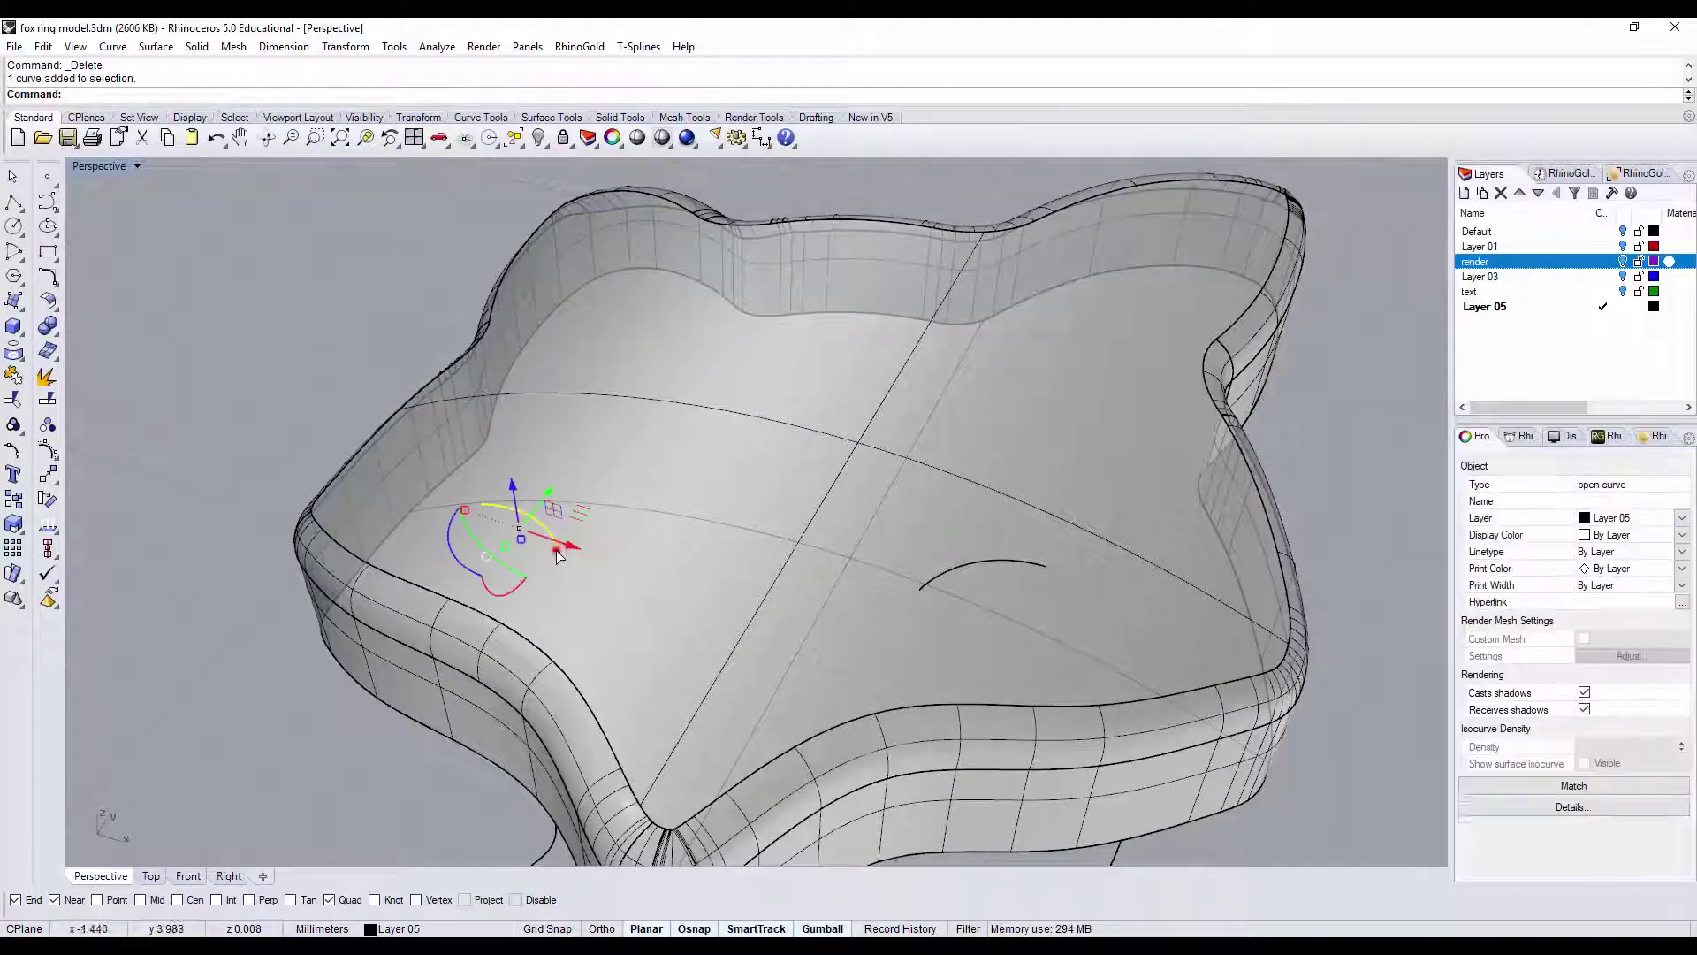
click(14, 351)
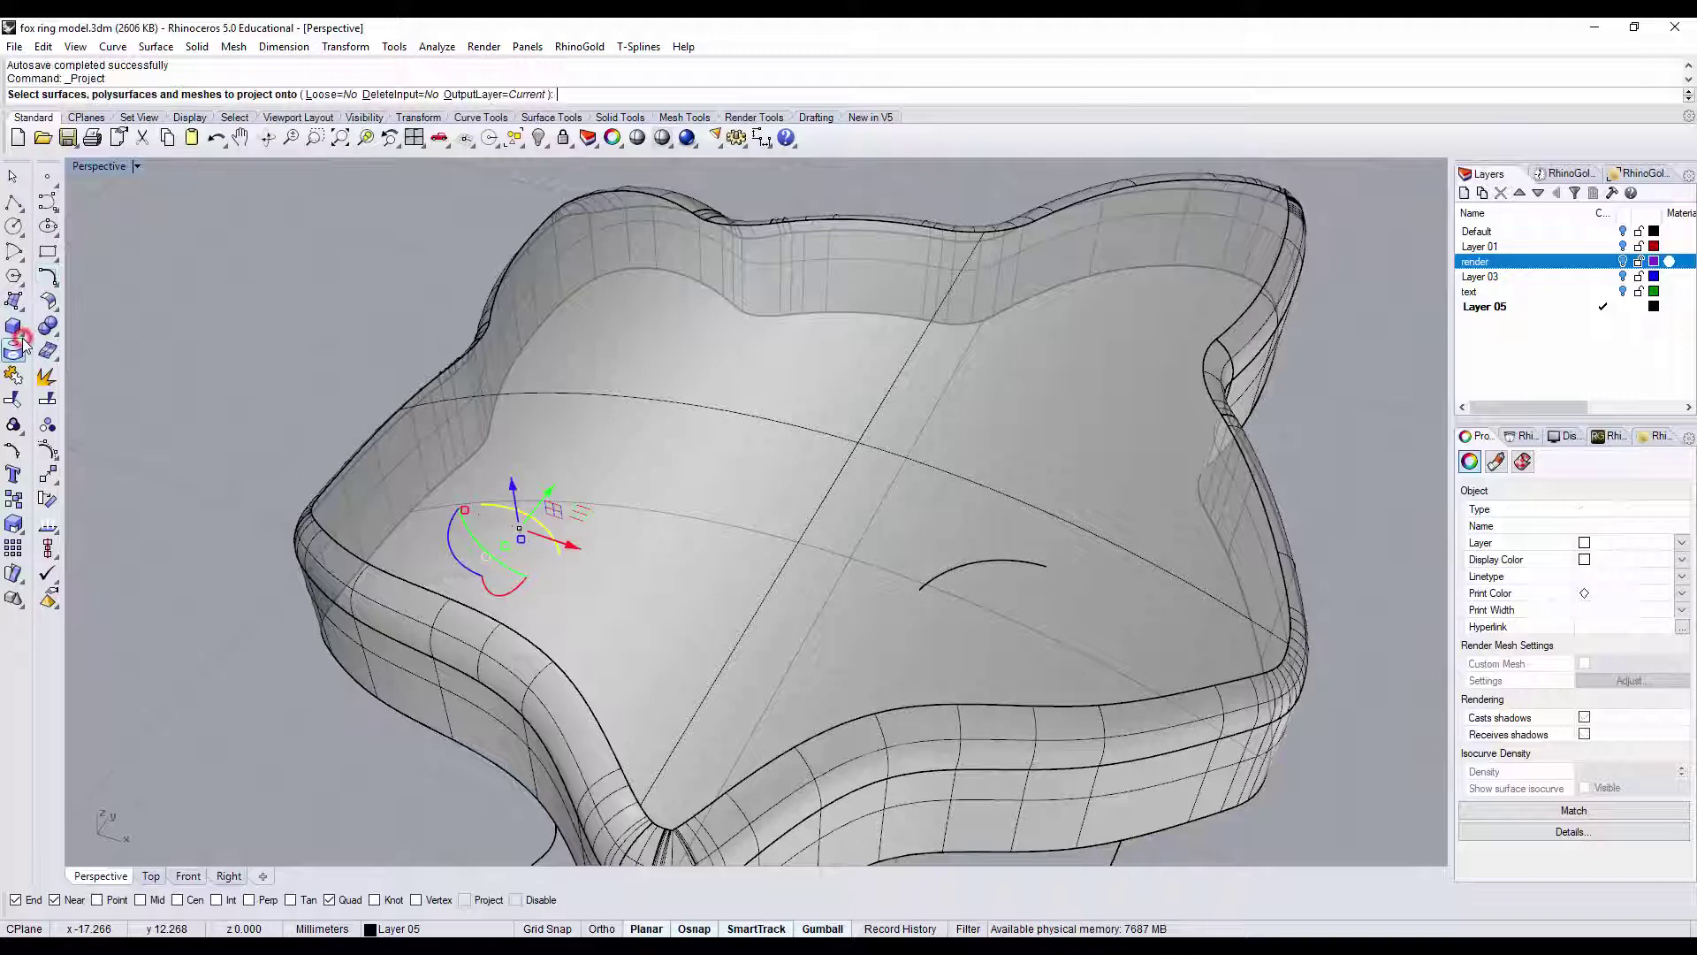
click(19, 332)
click(131, 386)
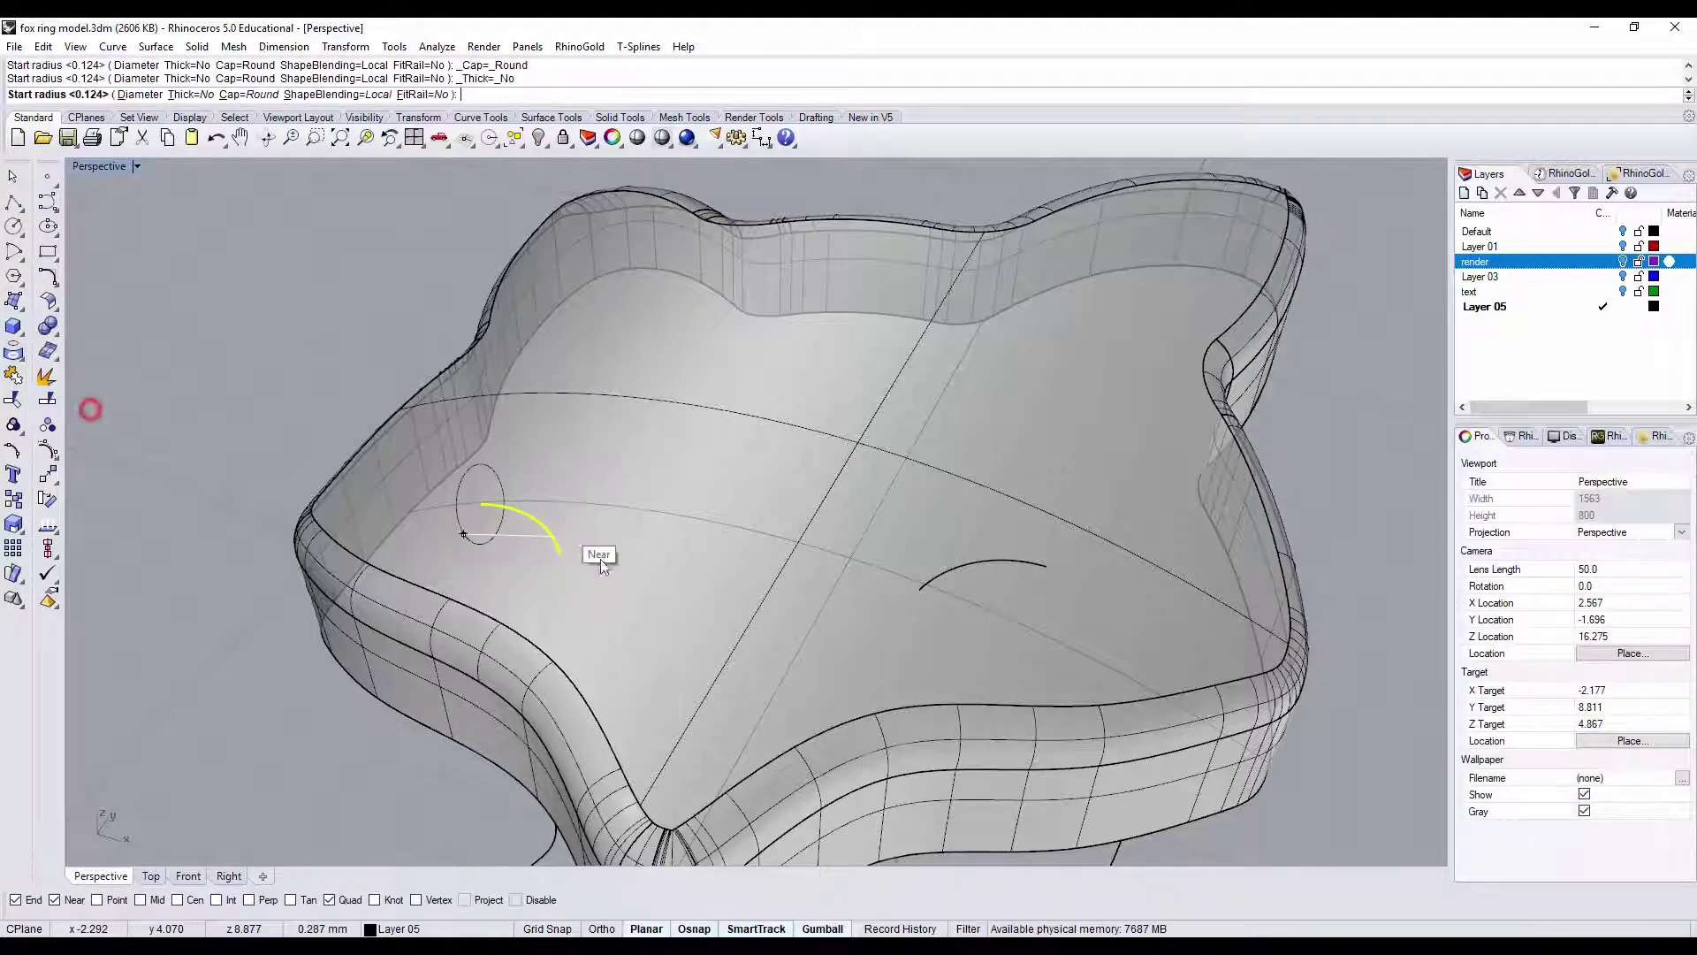
scroll(477, 506, up, 4)
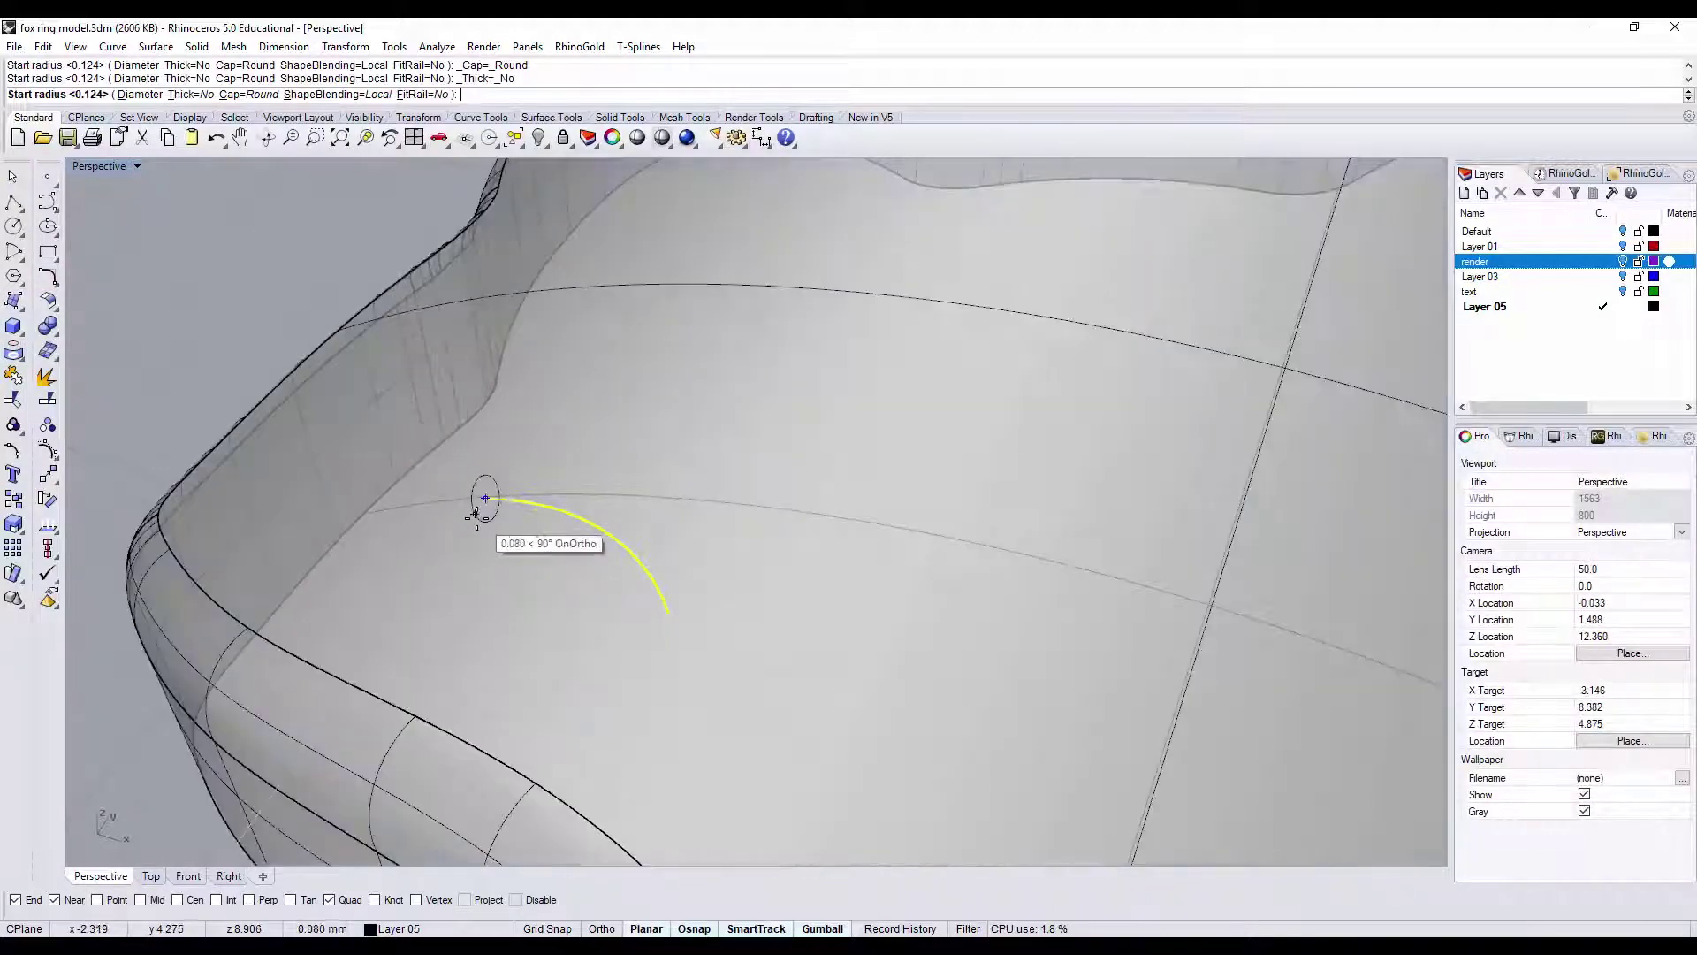
text(0.2)
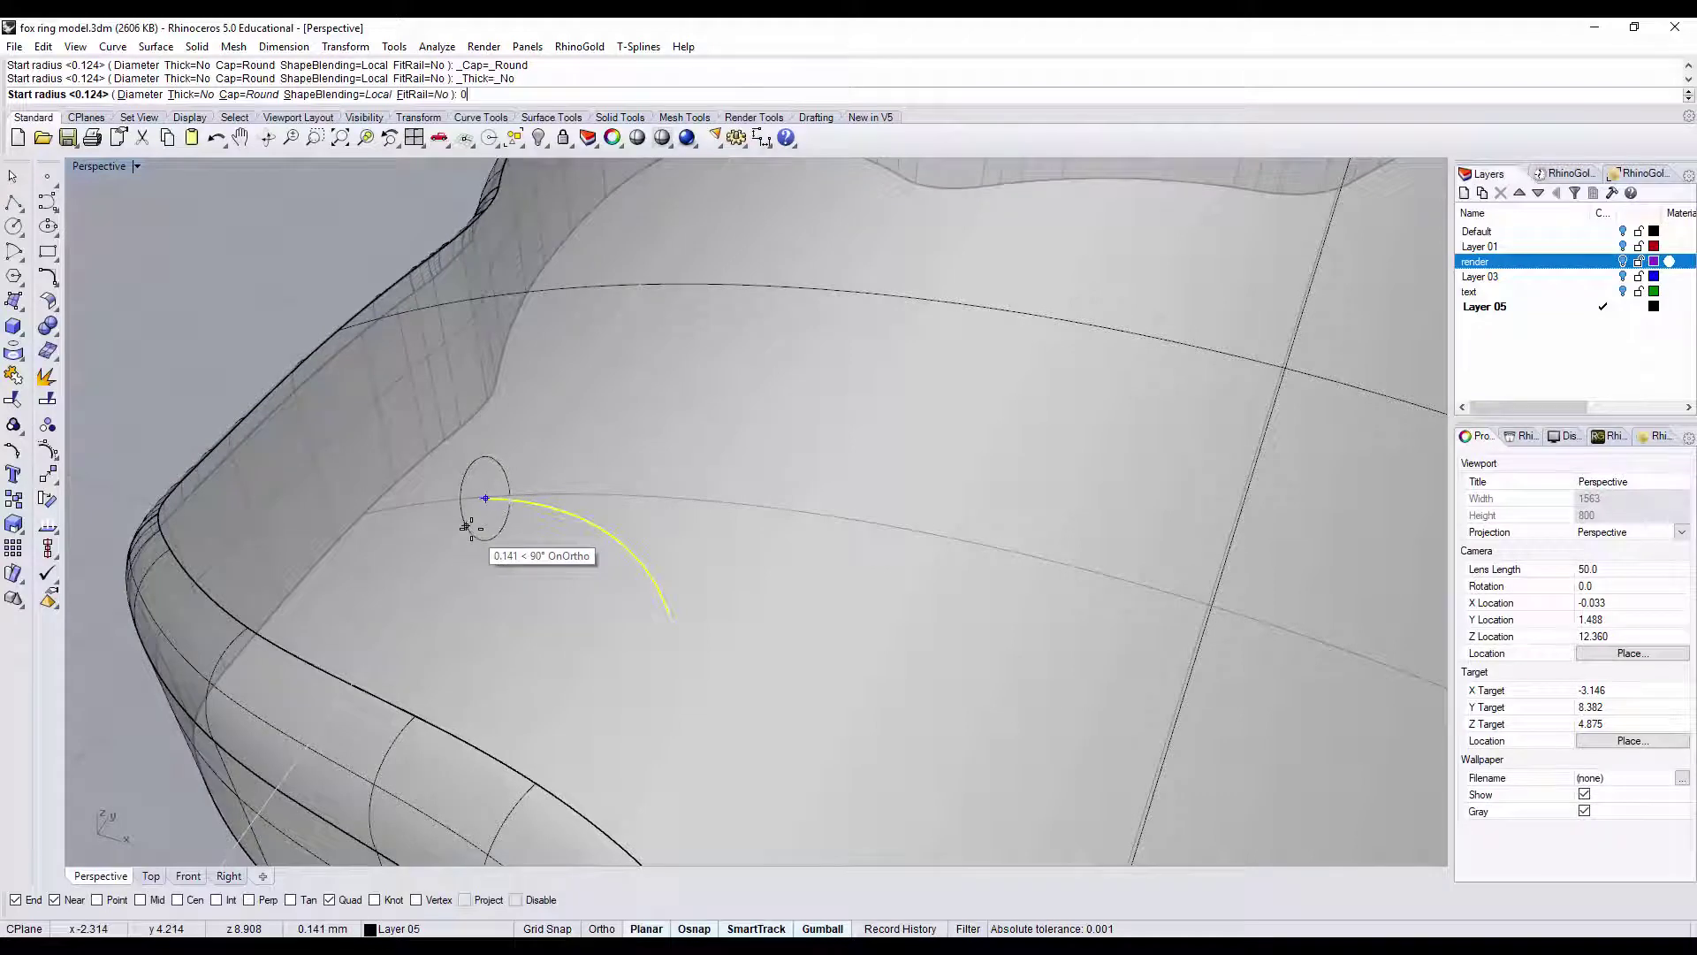
key(Return)
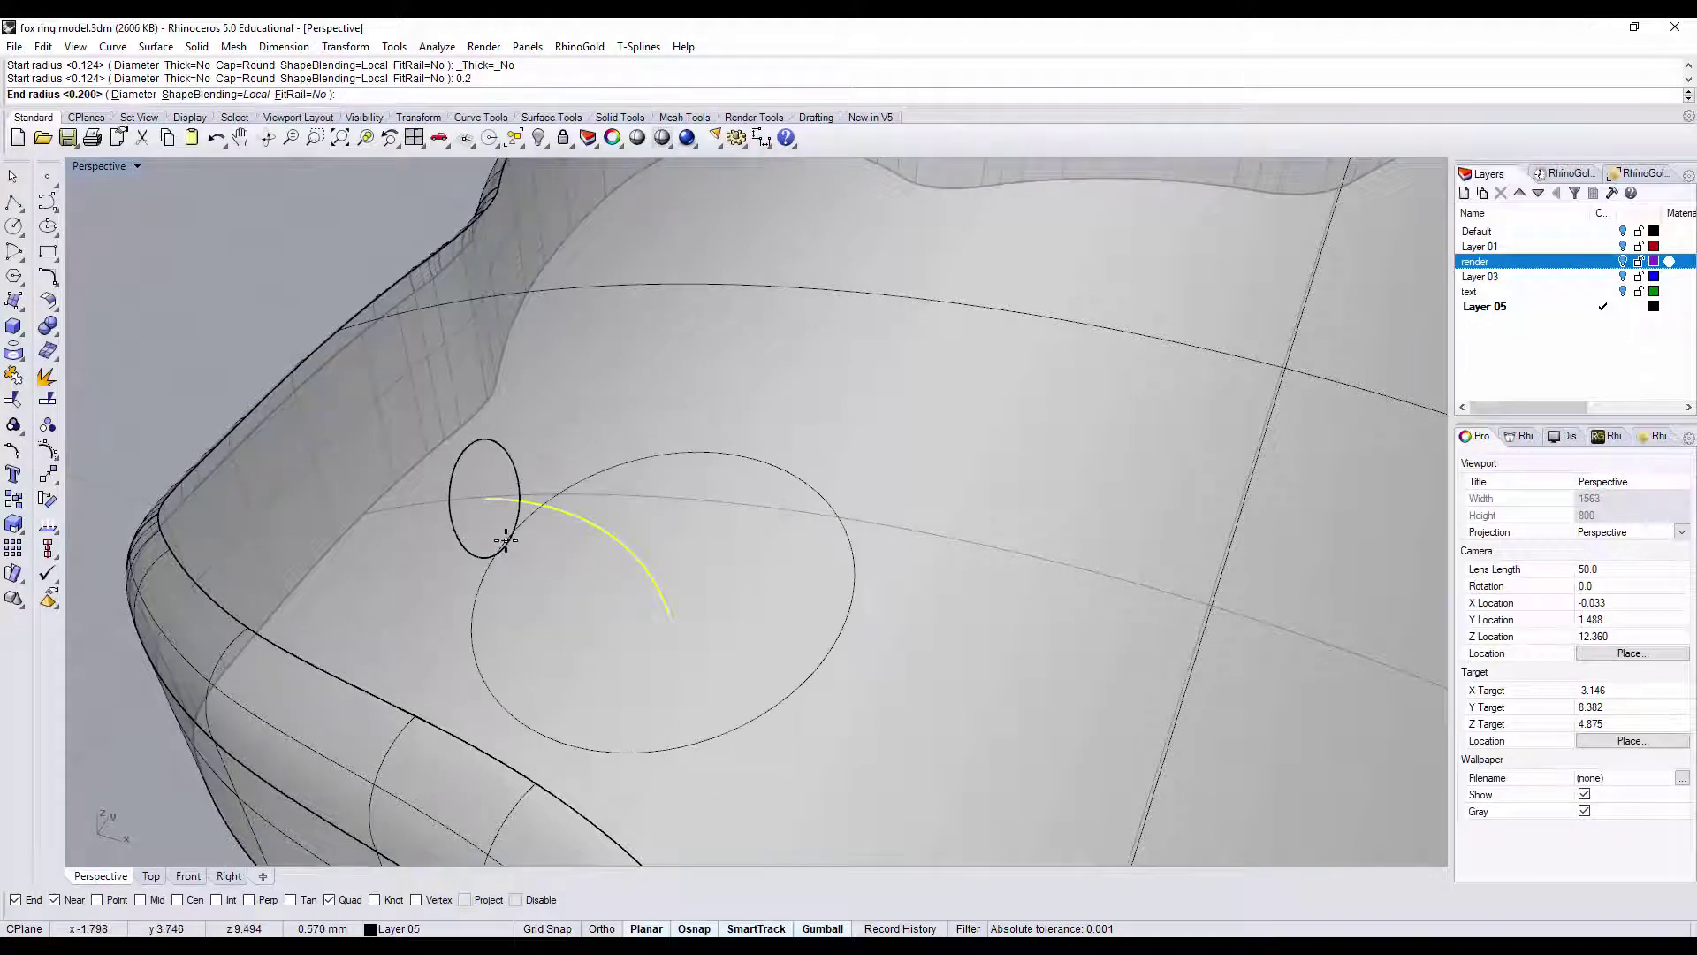
key(Return)
key(Return)
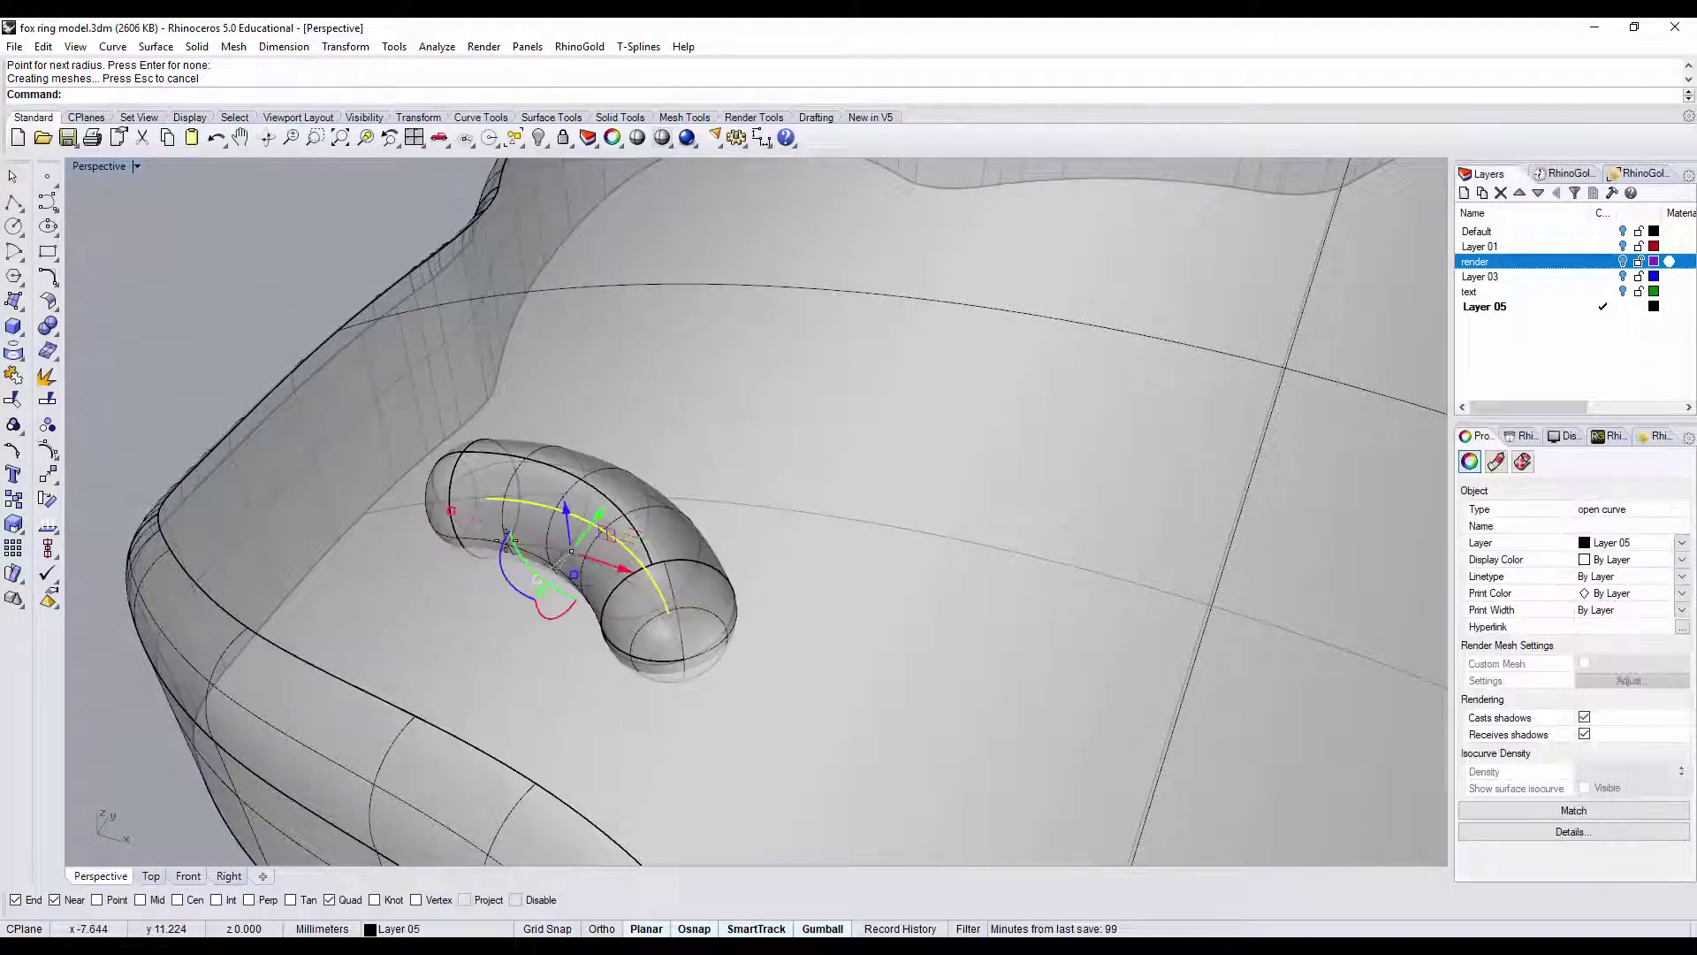
scroll(699, 561, down, 5)
scroll(671, 522, up, 3)
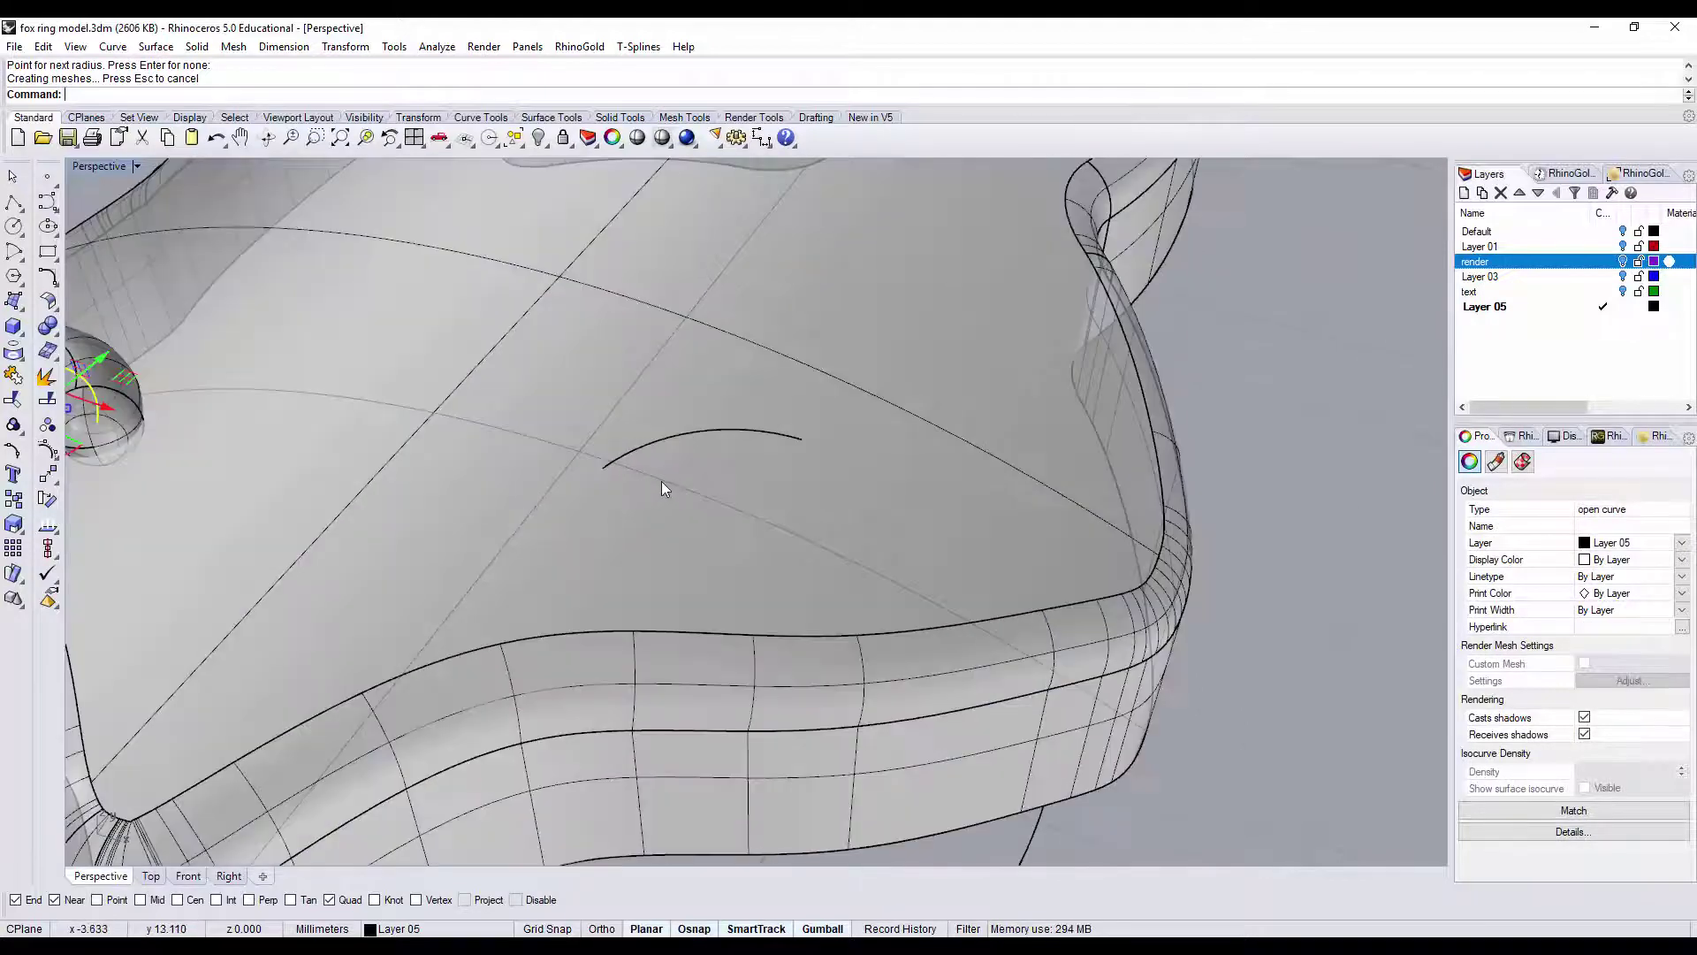
scroll(690, 485, down, 2)
scroll(689, 495, up, 1)
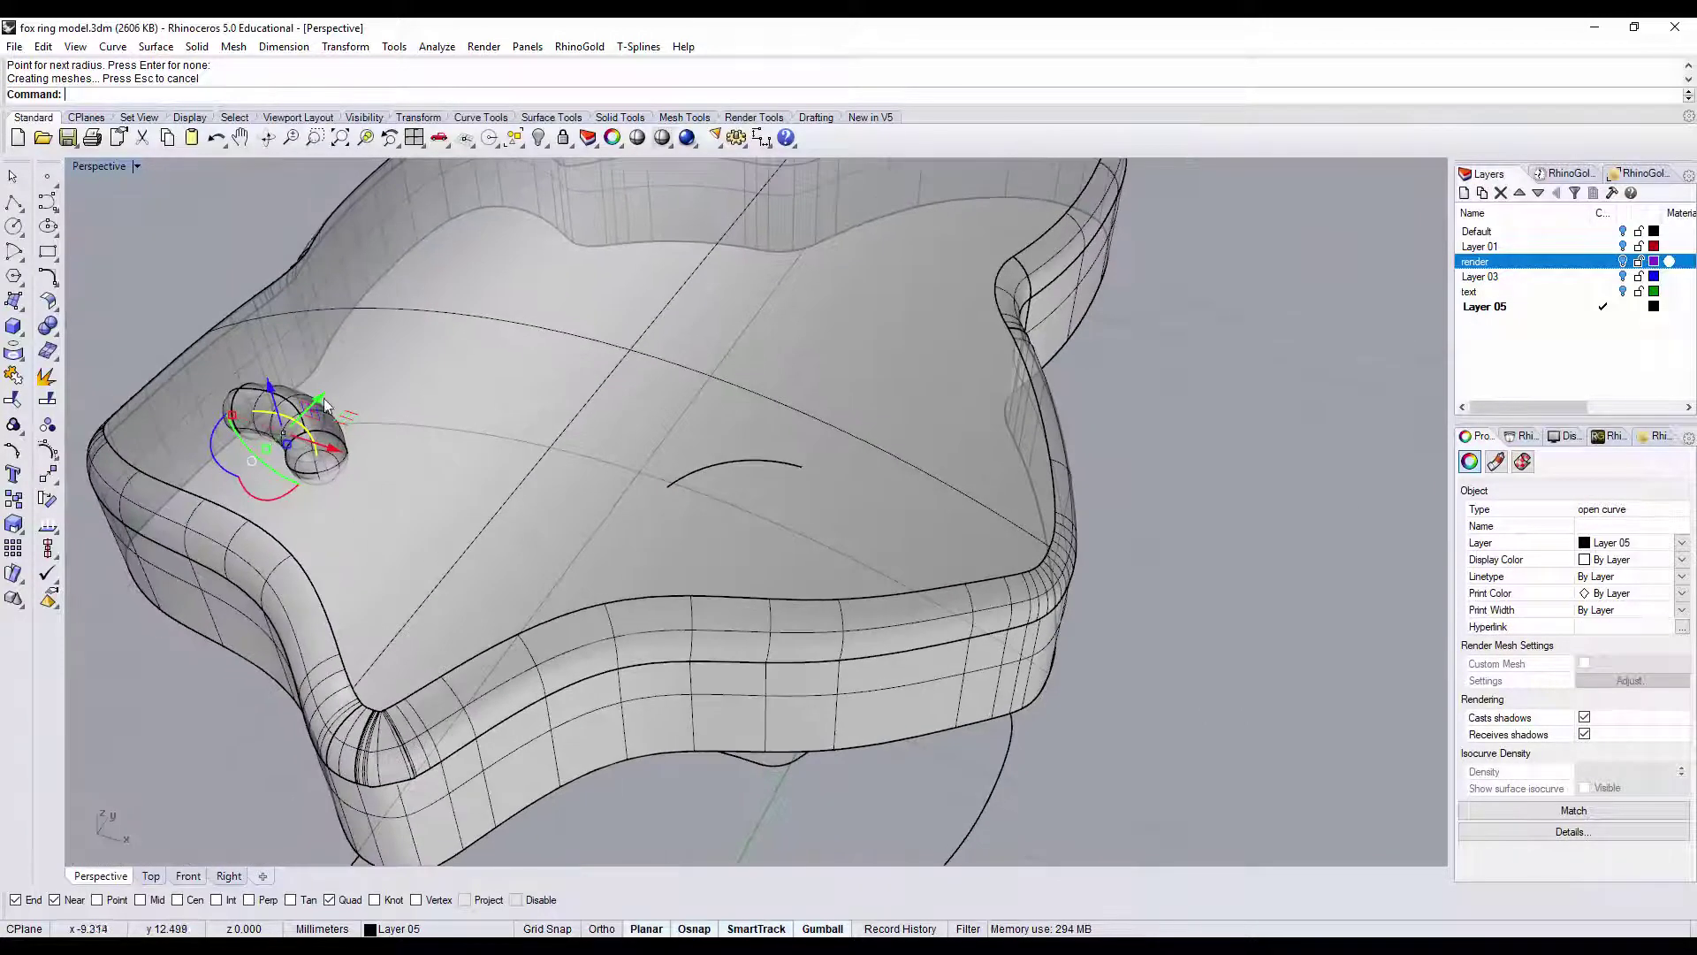
- Pipe the right eye arc with the same 0.2 radius
click(705, 478)
key(Return)
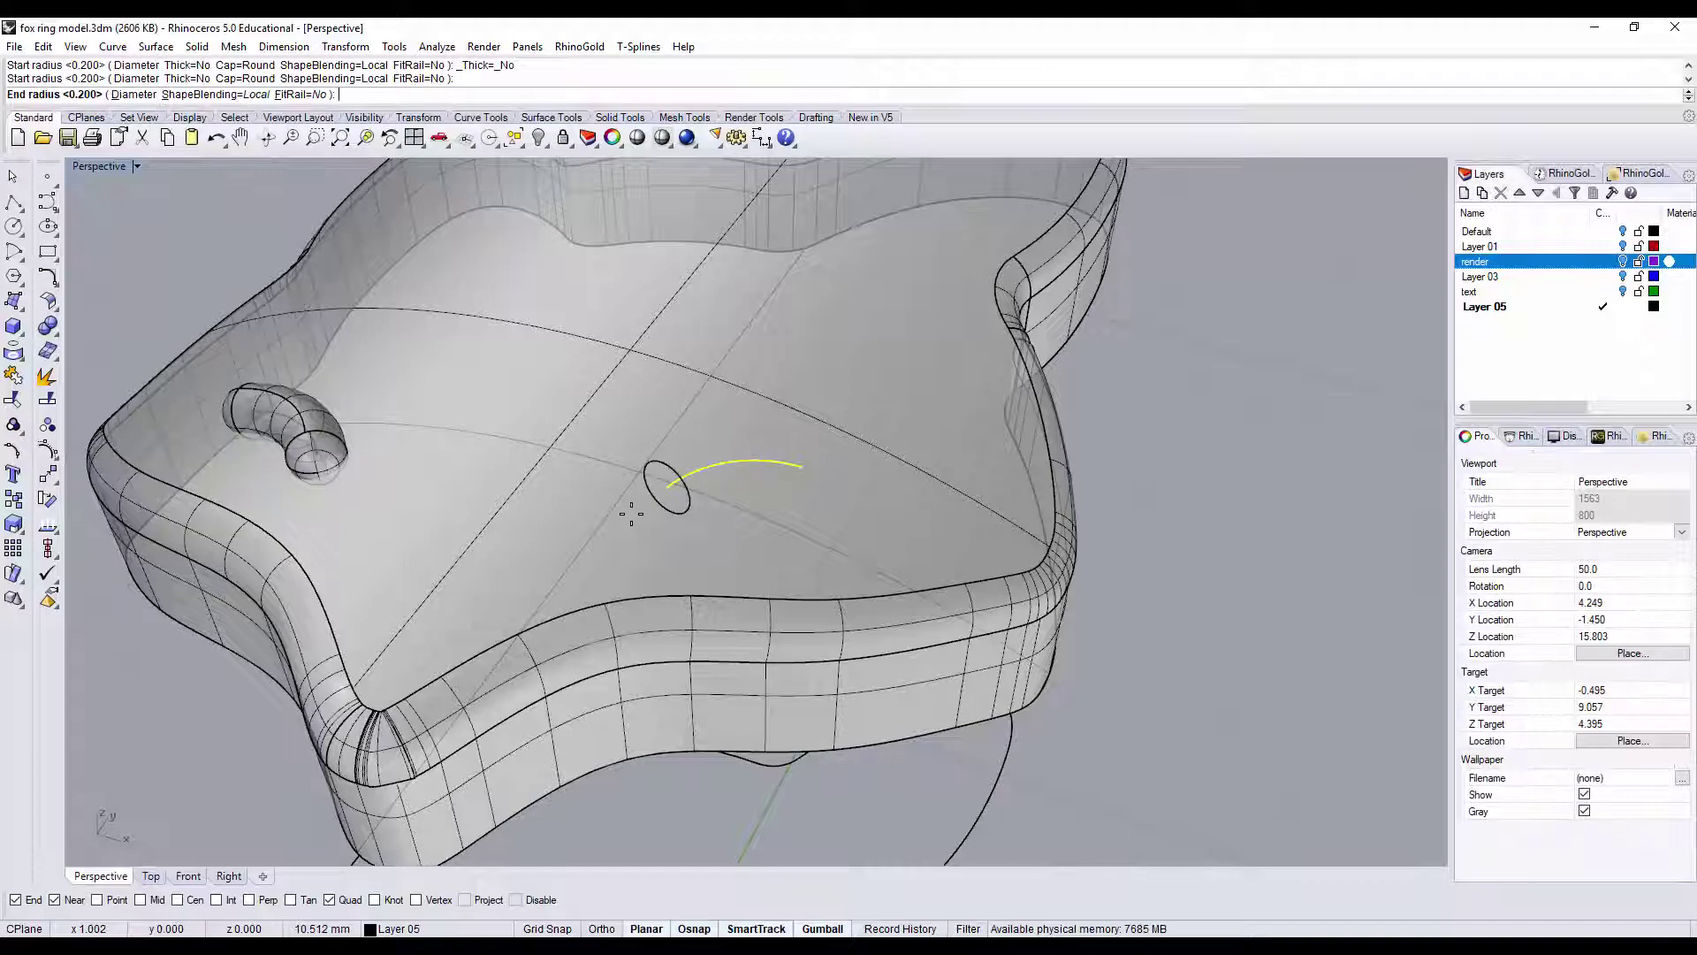
key(Return)
key(Return)
scroll(1140, 468, down, 3)
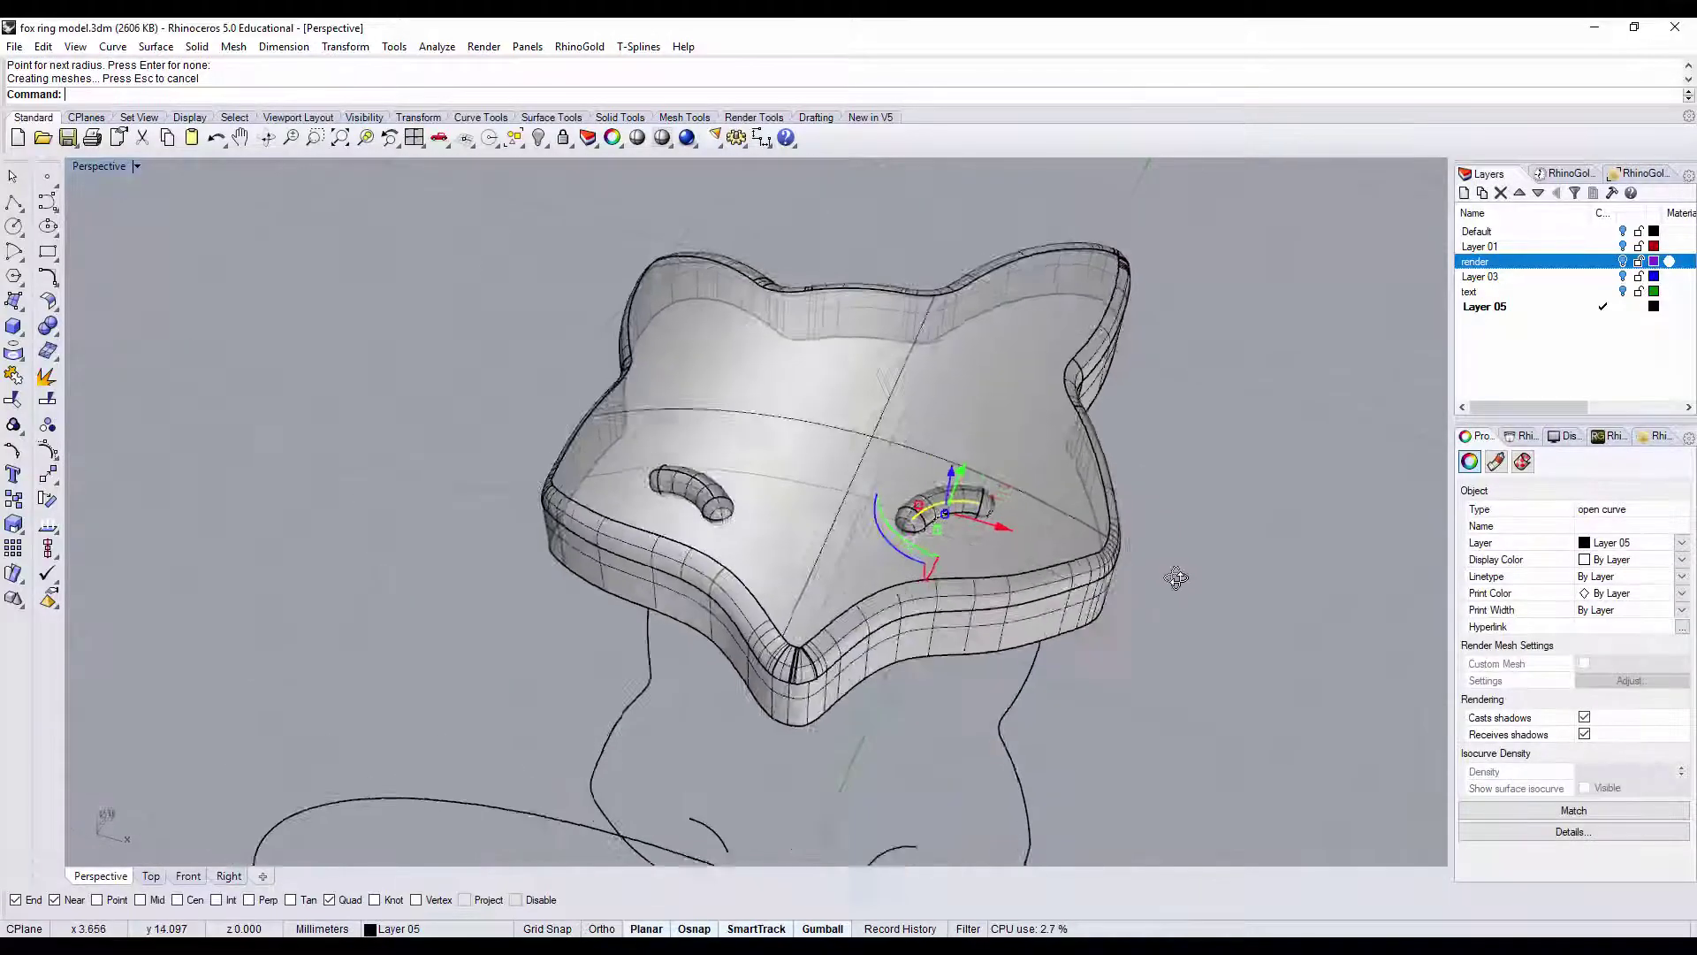
right_drag(1176, 578, 849, 459)
key(Escape)
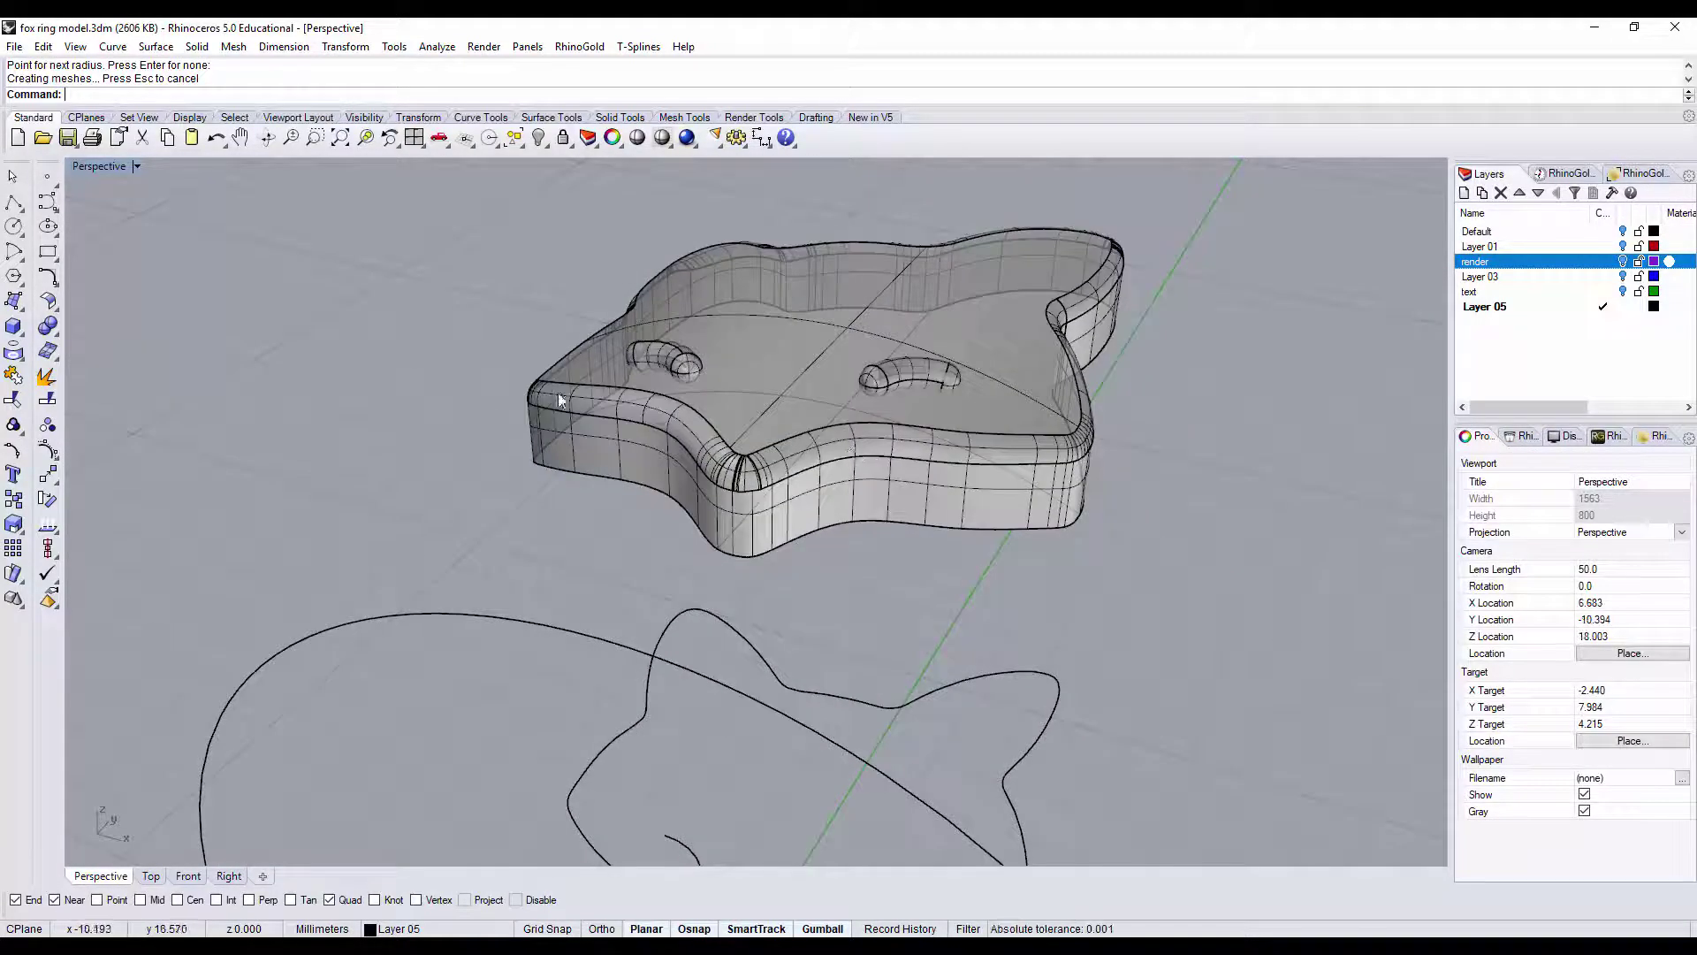
click(47, 326)
click(100, 334)
scroll(714, 389, up, 3)
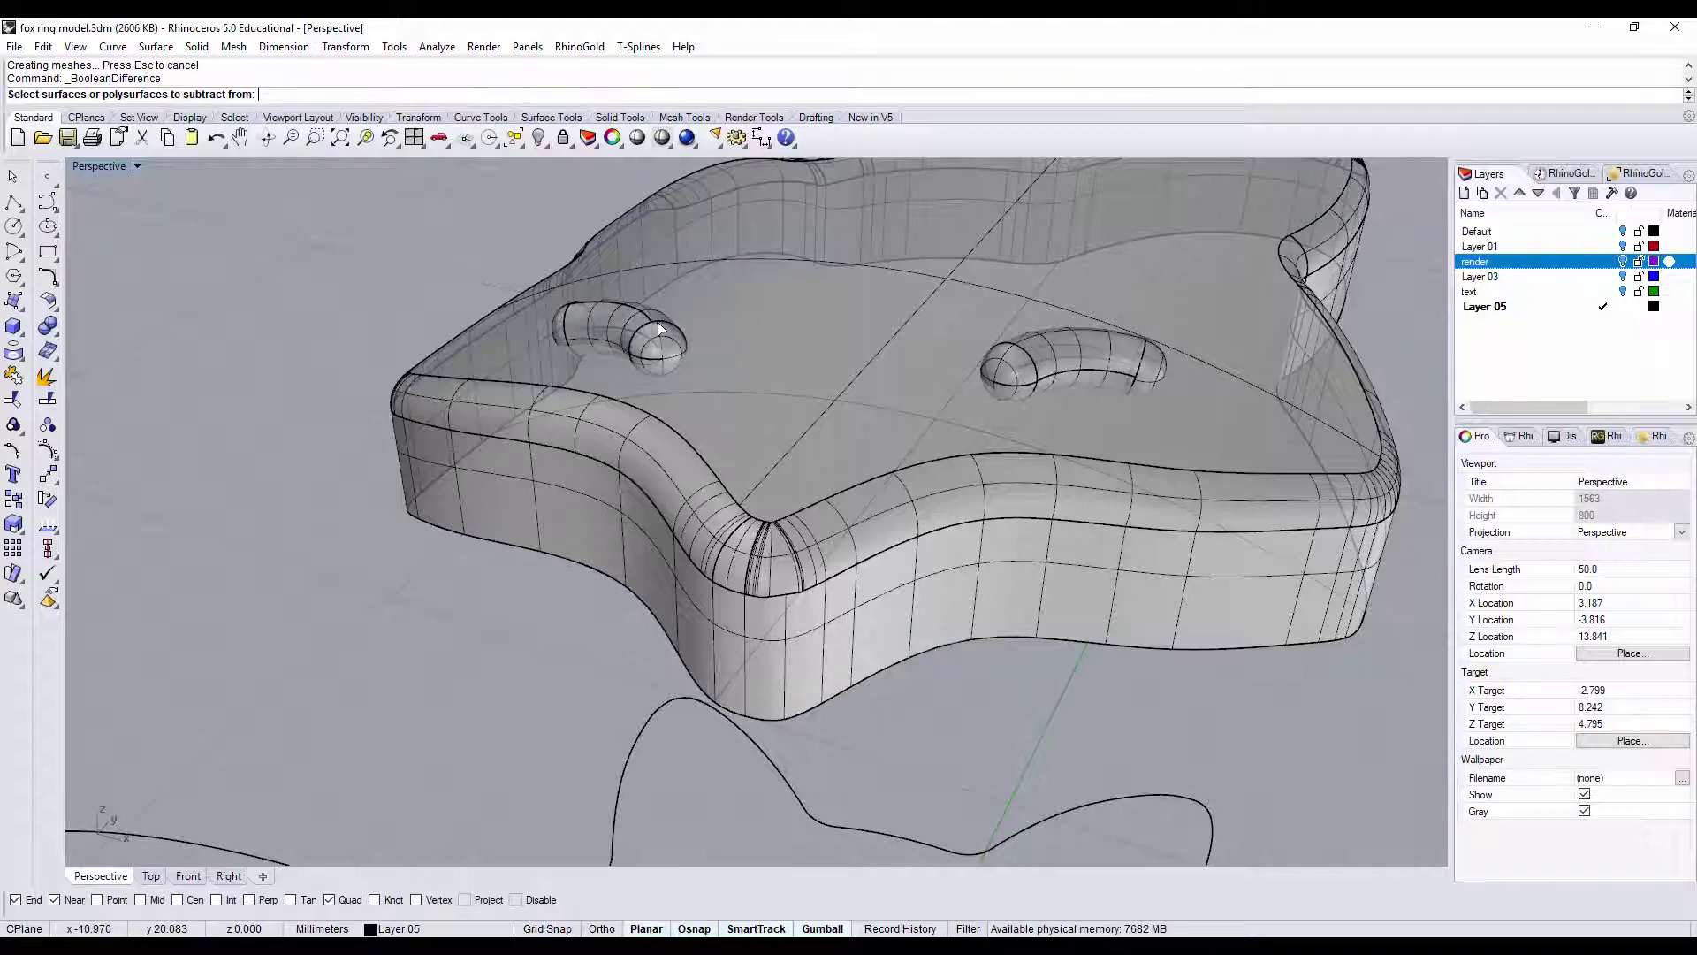
- Boolean-union the fox head body with the left and right eye tubes
click(47, 332)
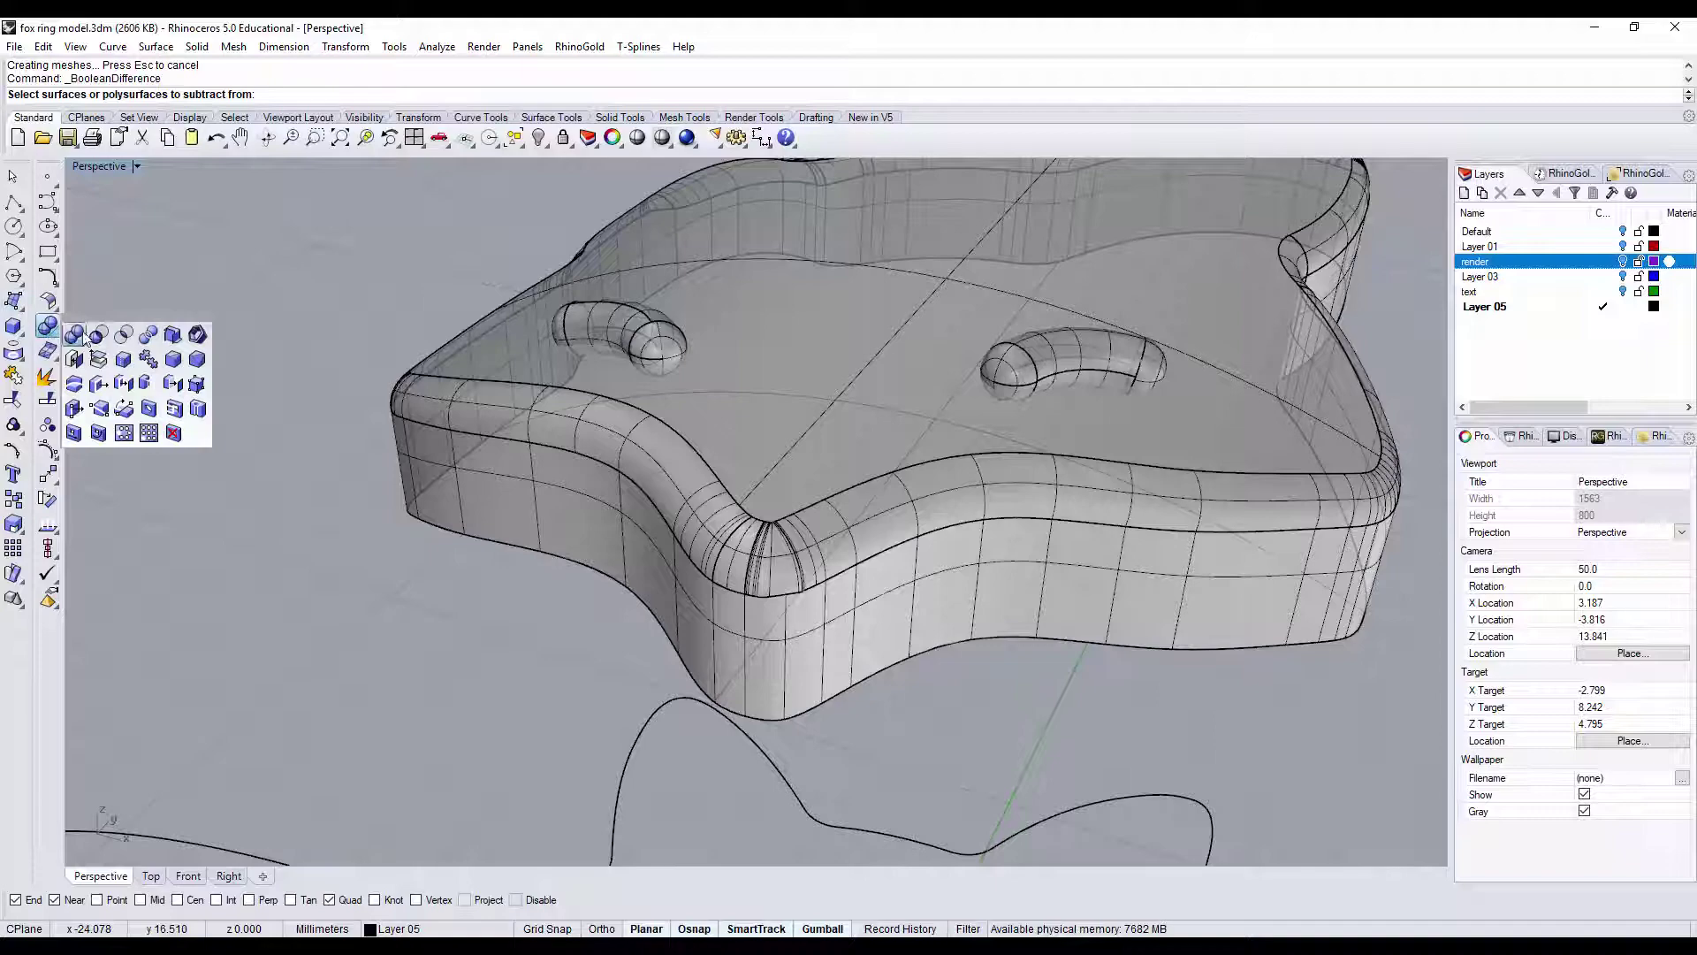
click(74, 334)
click(751, 354)
click(659, 343)
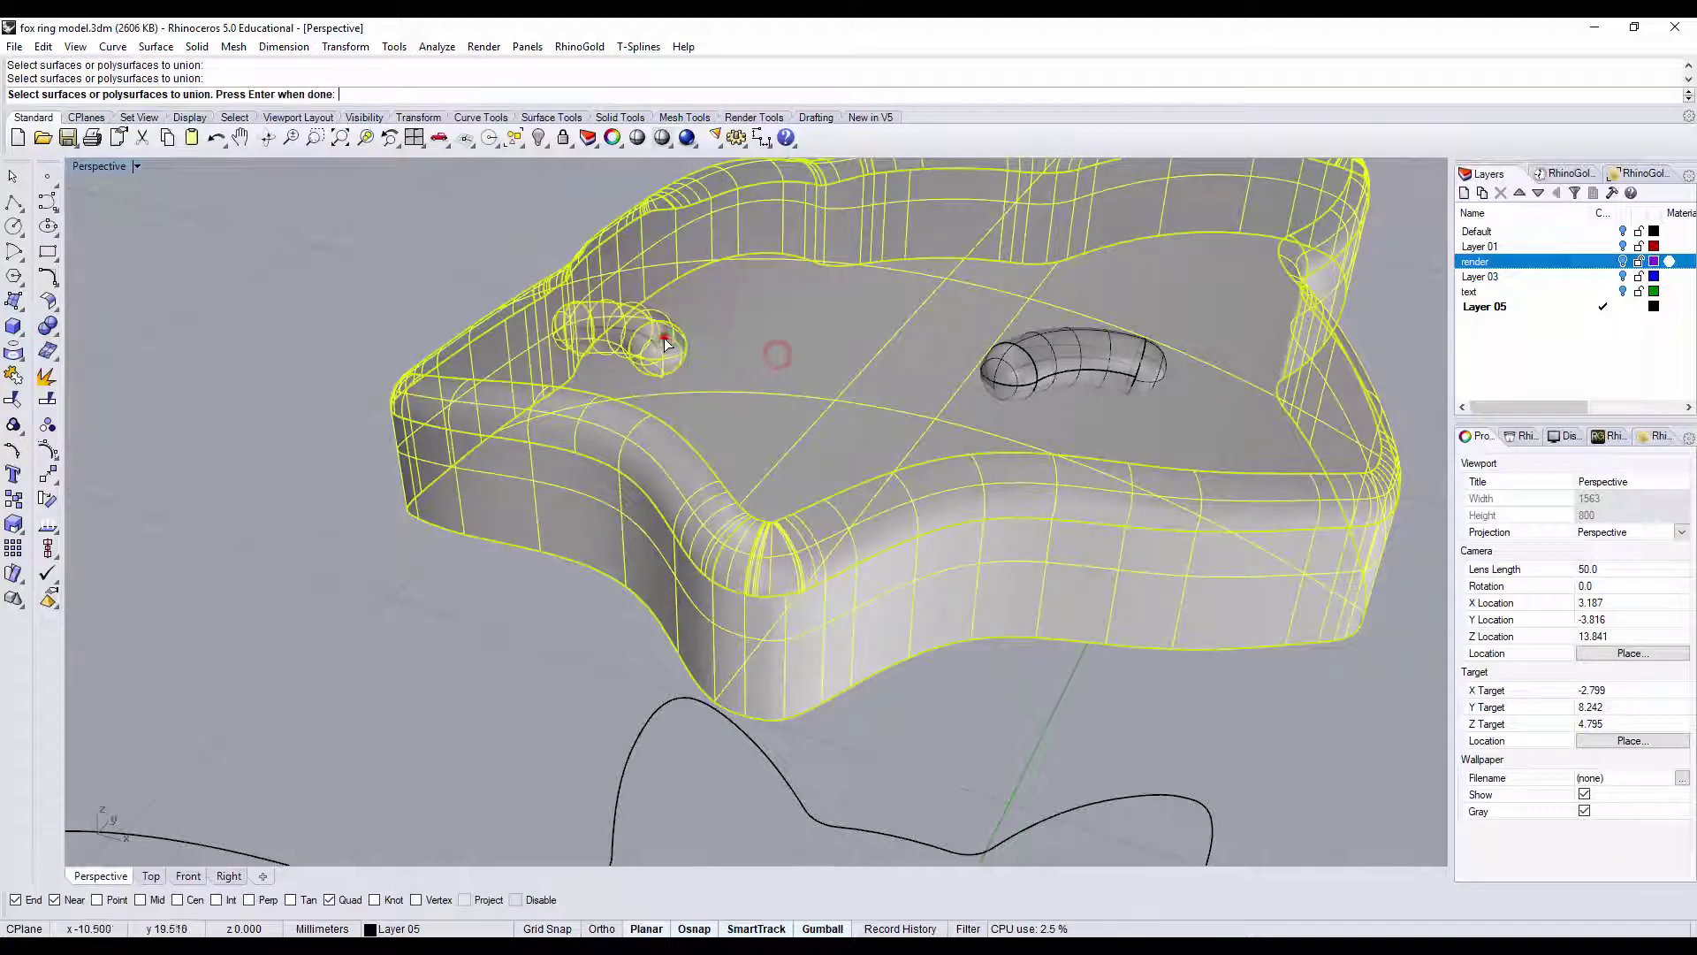
click(1020, 368)
key(Return)
right_drag(969, 381, 796, 305)
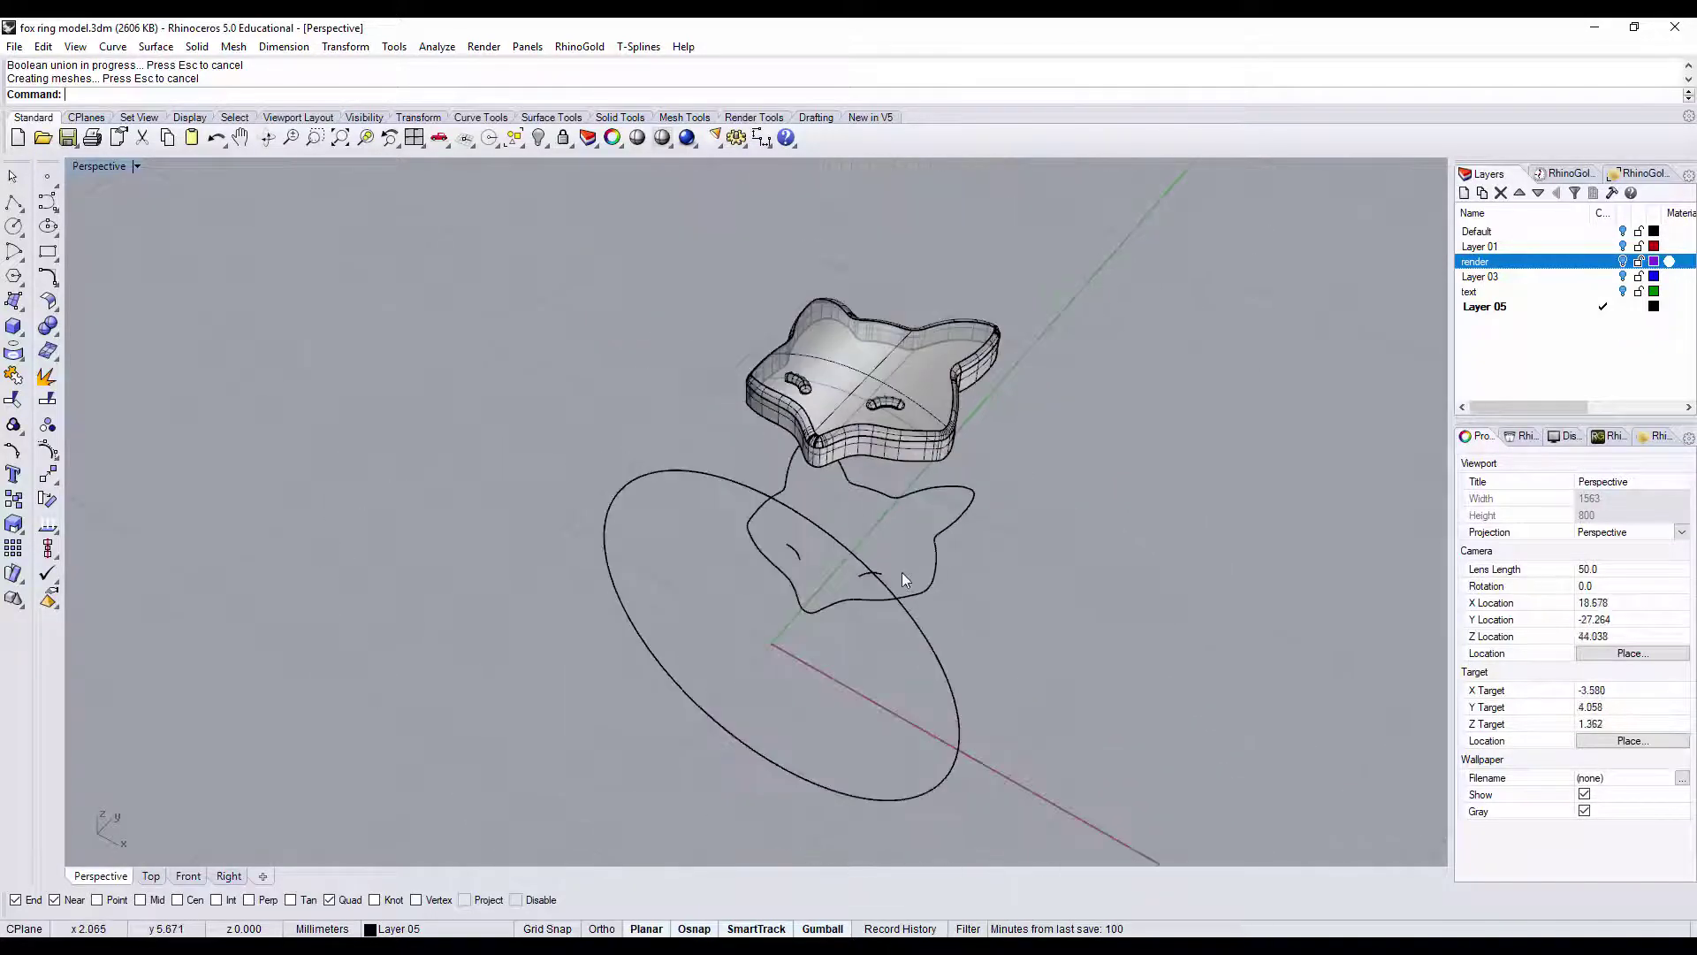
right_drag(902, 574, 1013, 605)
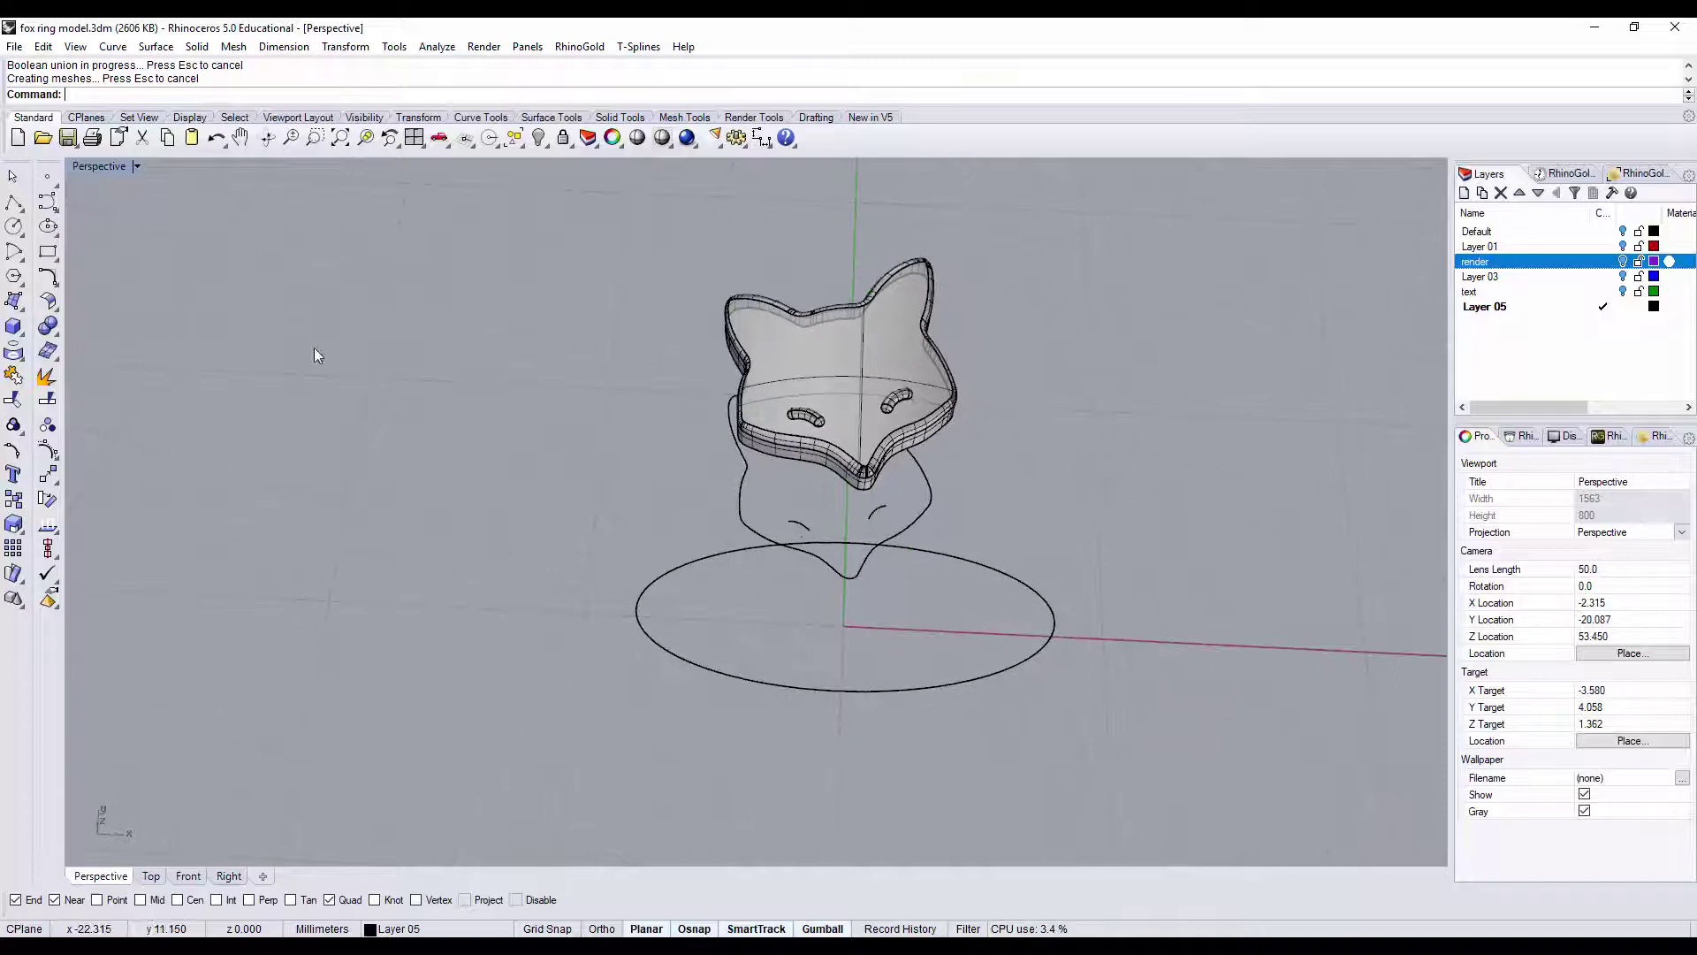
- Start a helix with its axis running from the origin to a point below it, using Ortho
click(54, 207)
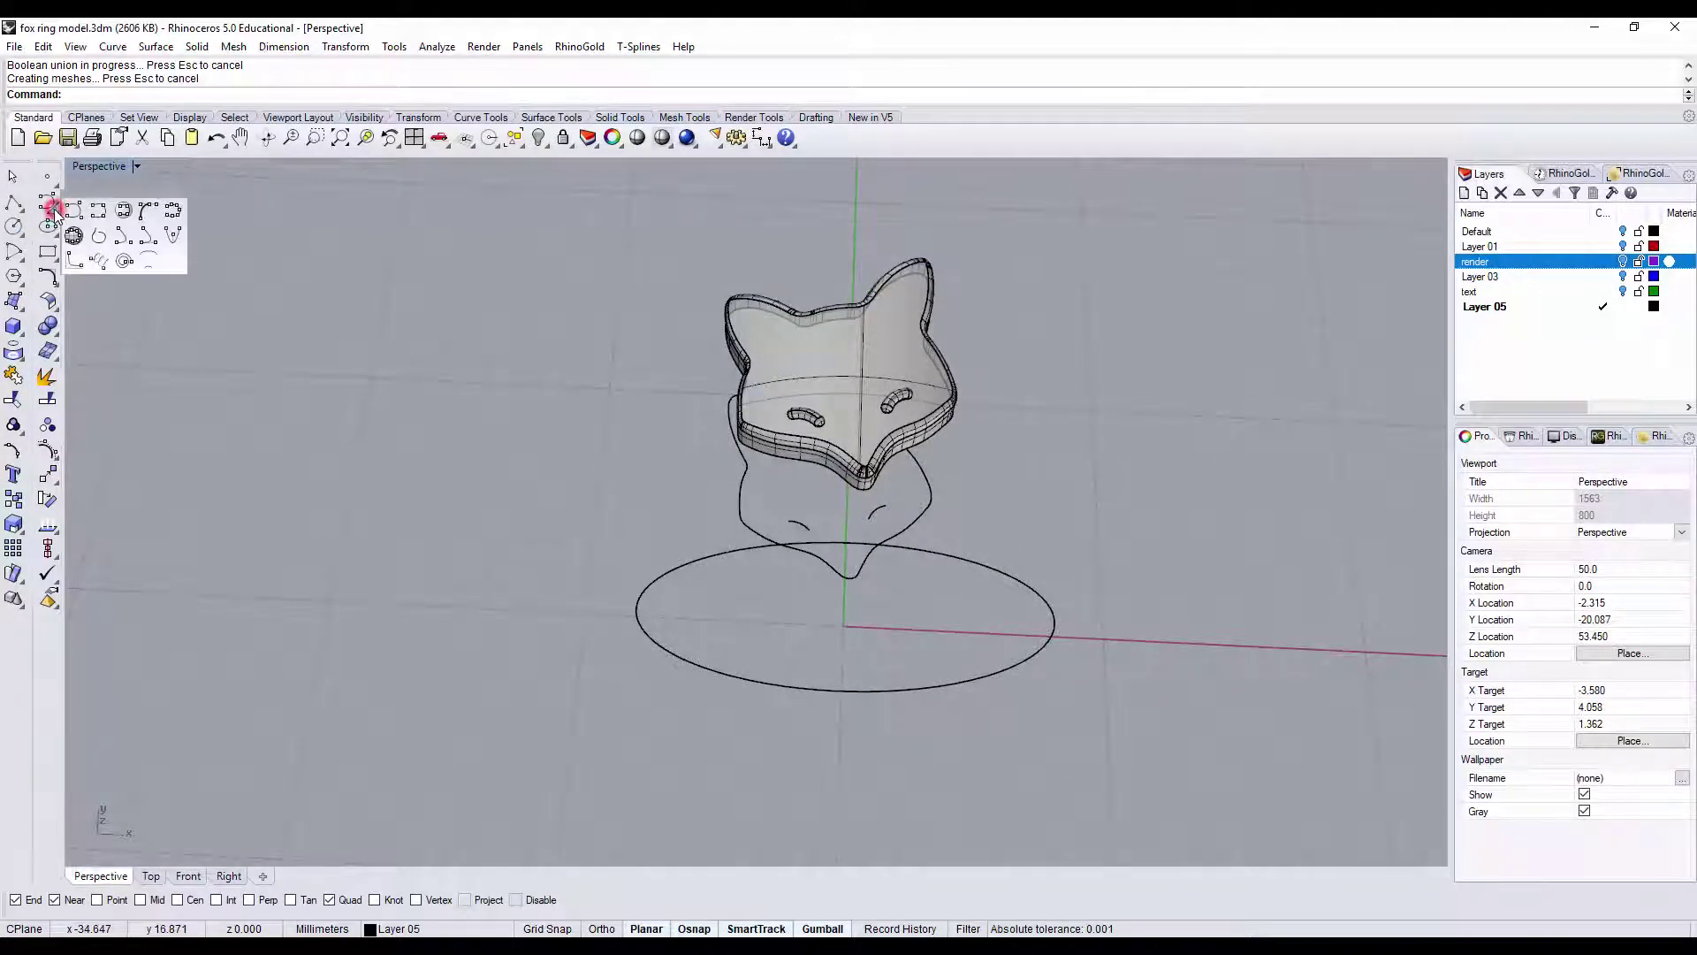
click(98, 261)
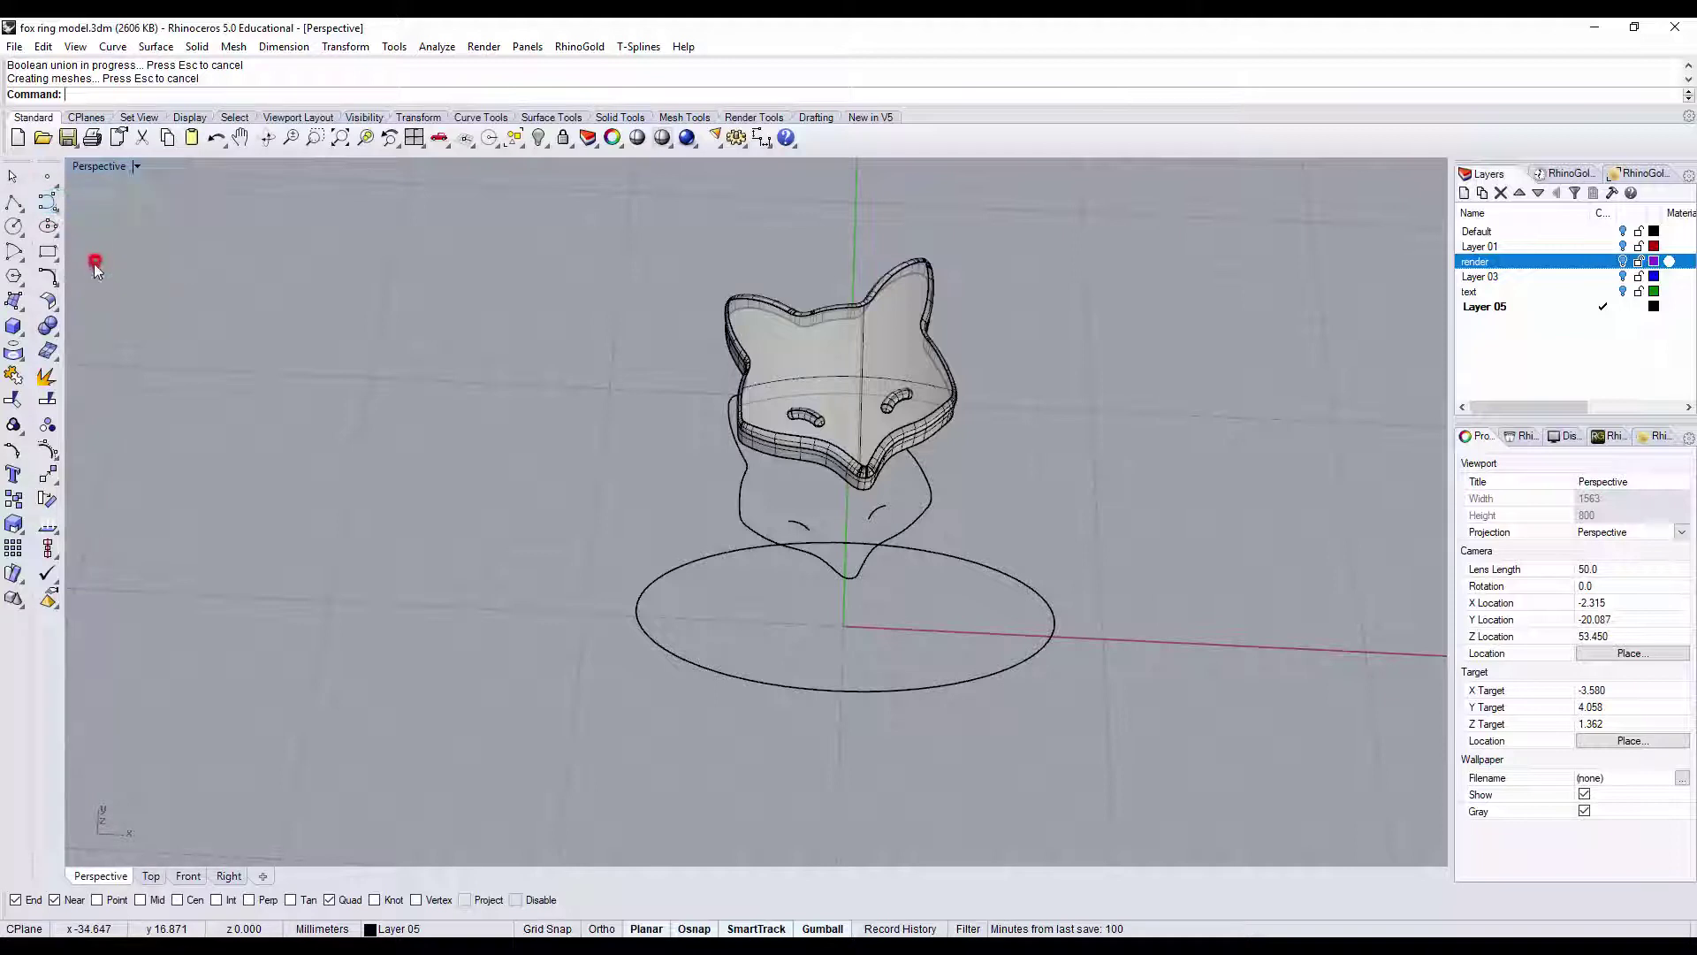
right_drag(966, 608, 822, 648)
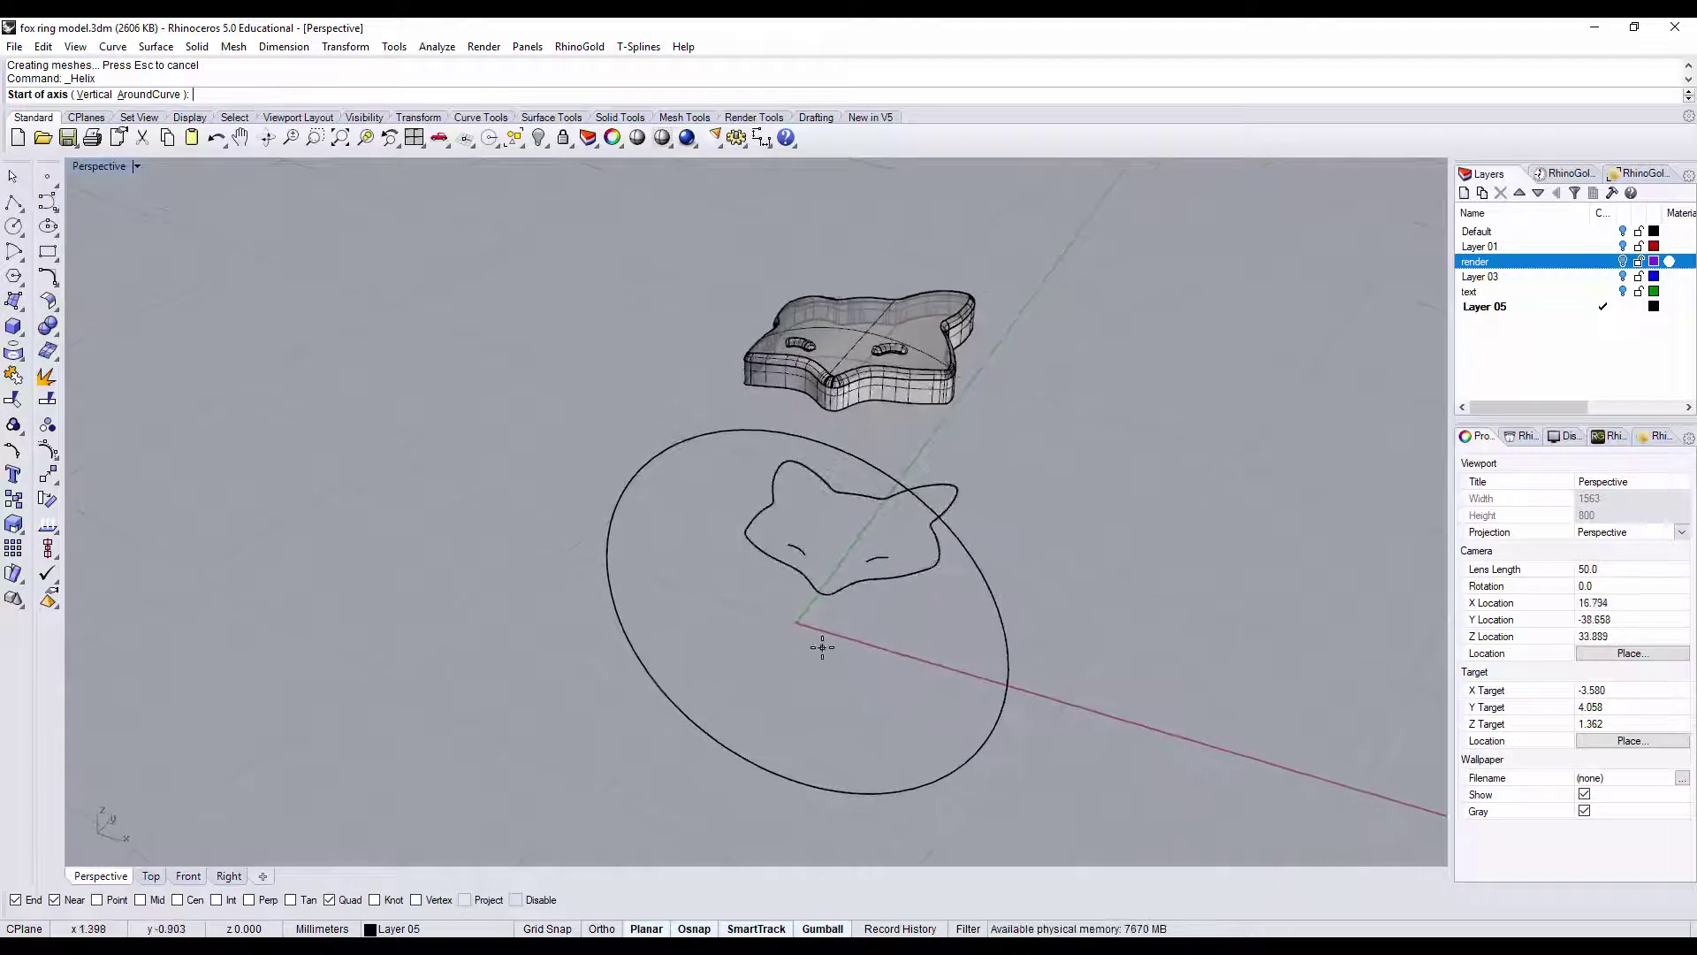
text(0)
key(Return)
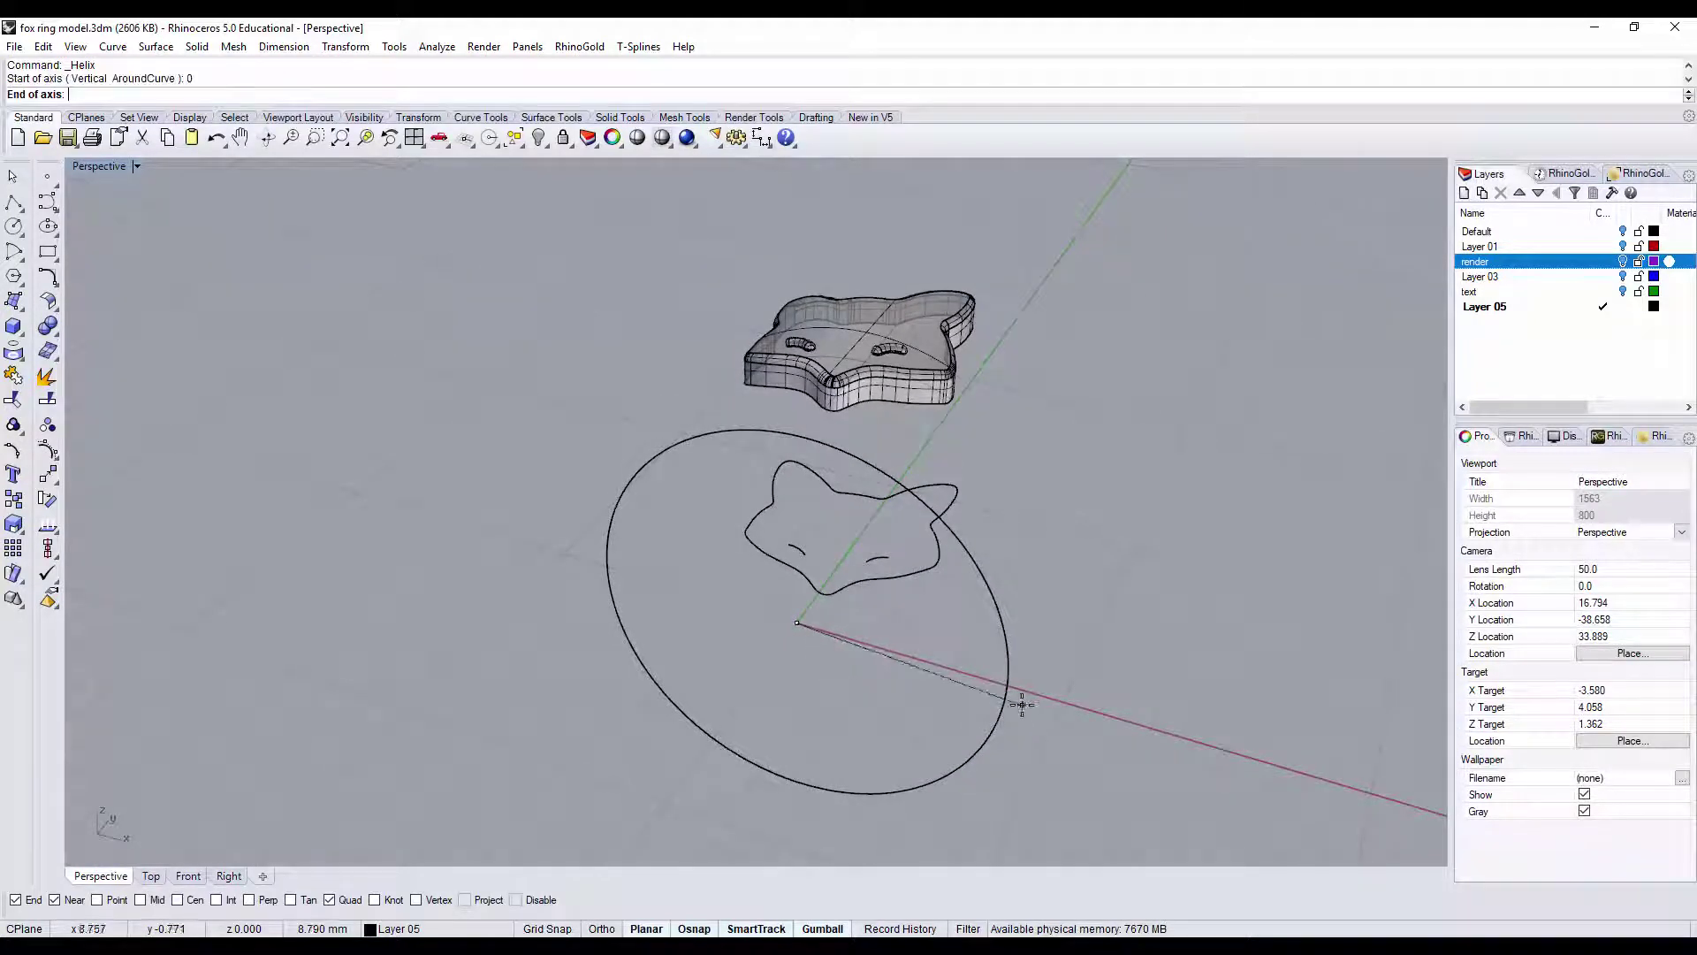
right_drag(753, 644, 587, 587)
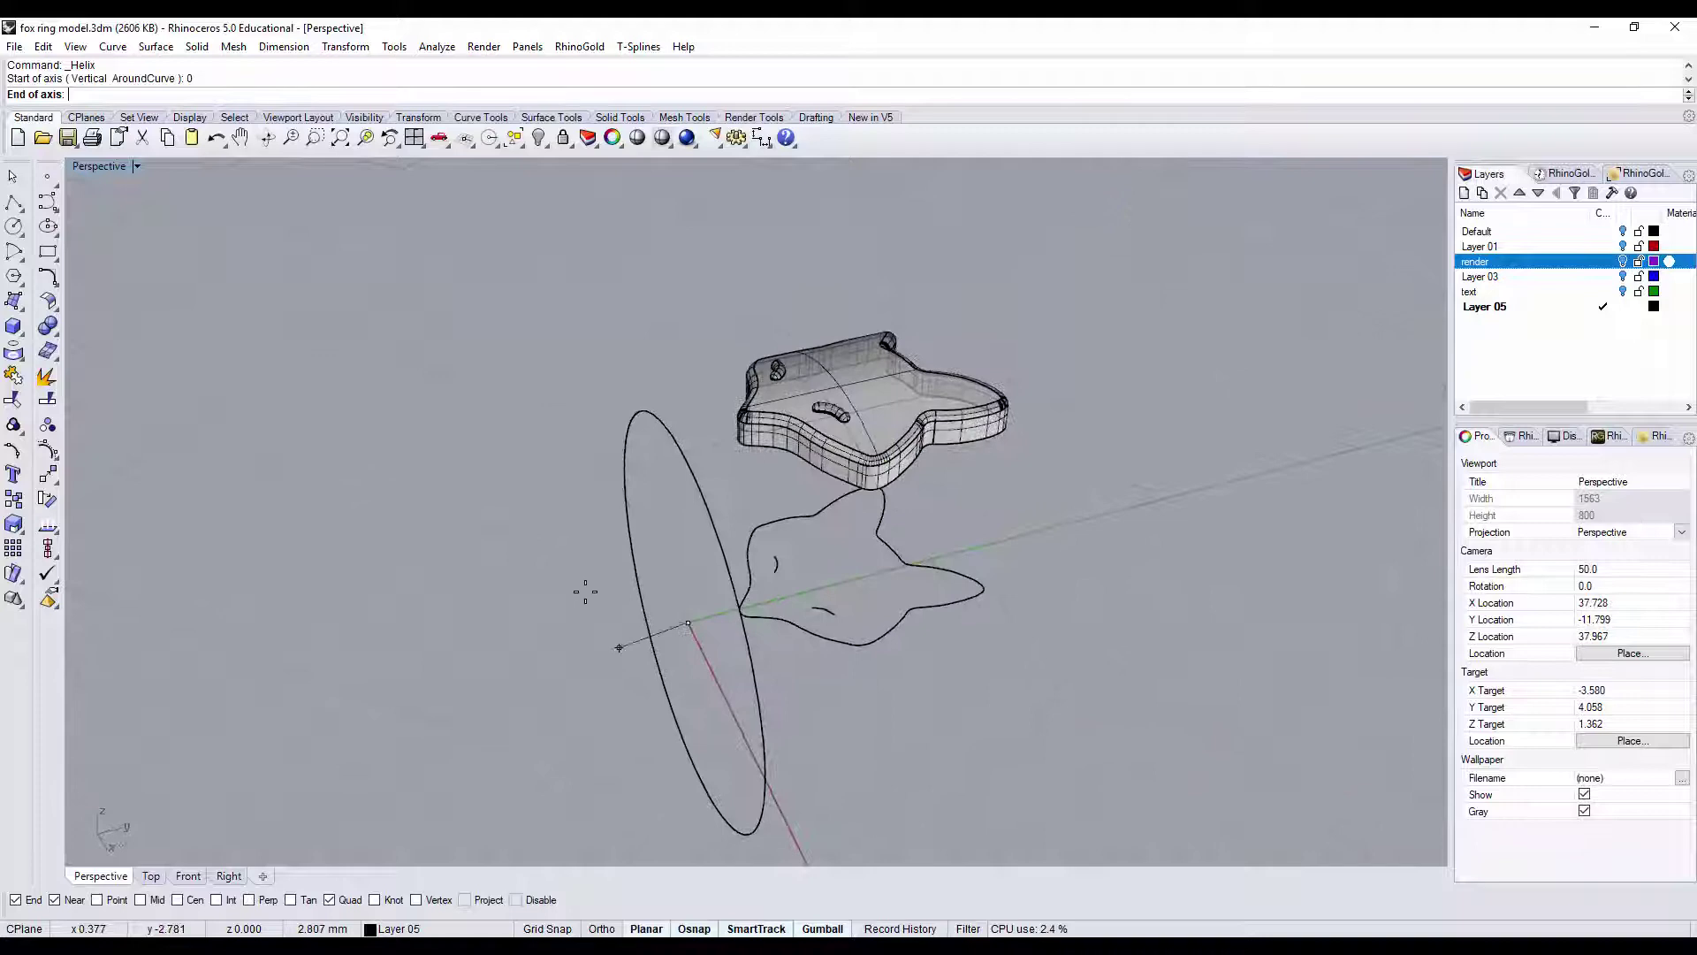
double_click(95, 168)
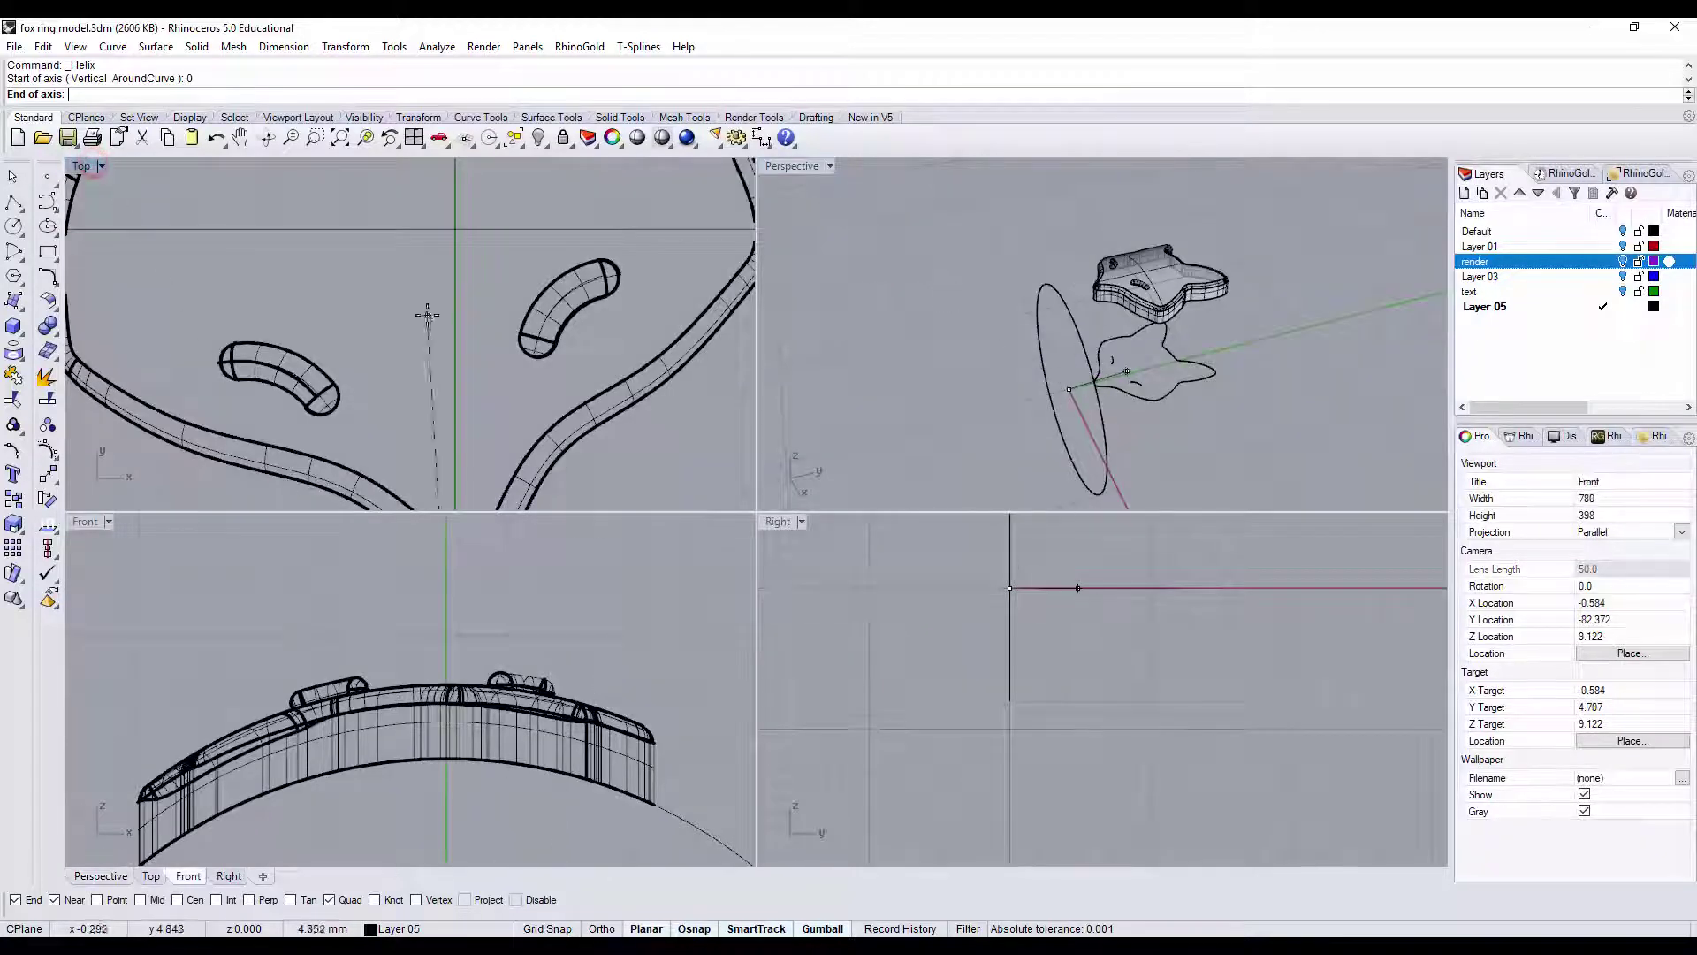
scroll(438, 371, down, 3)
scroll(438, 369, down, 2)
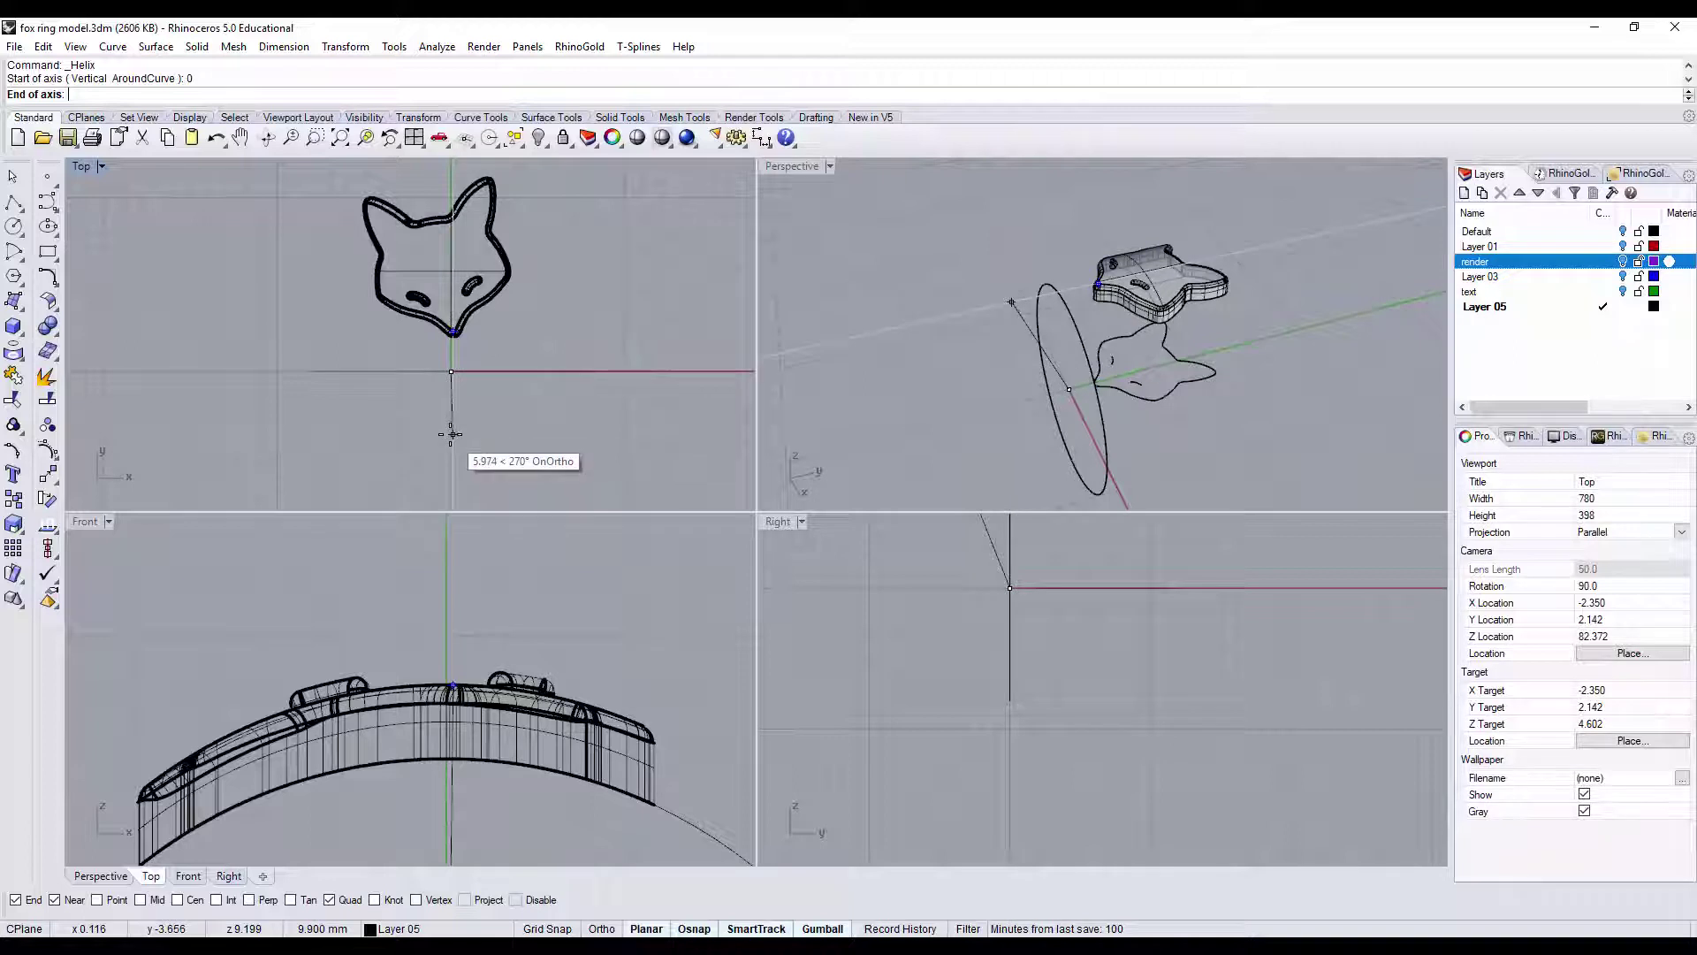
key(F8)
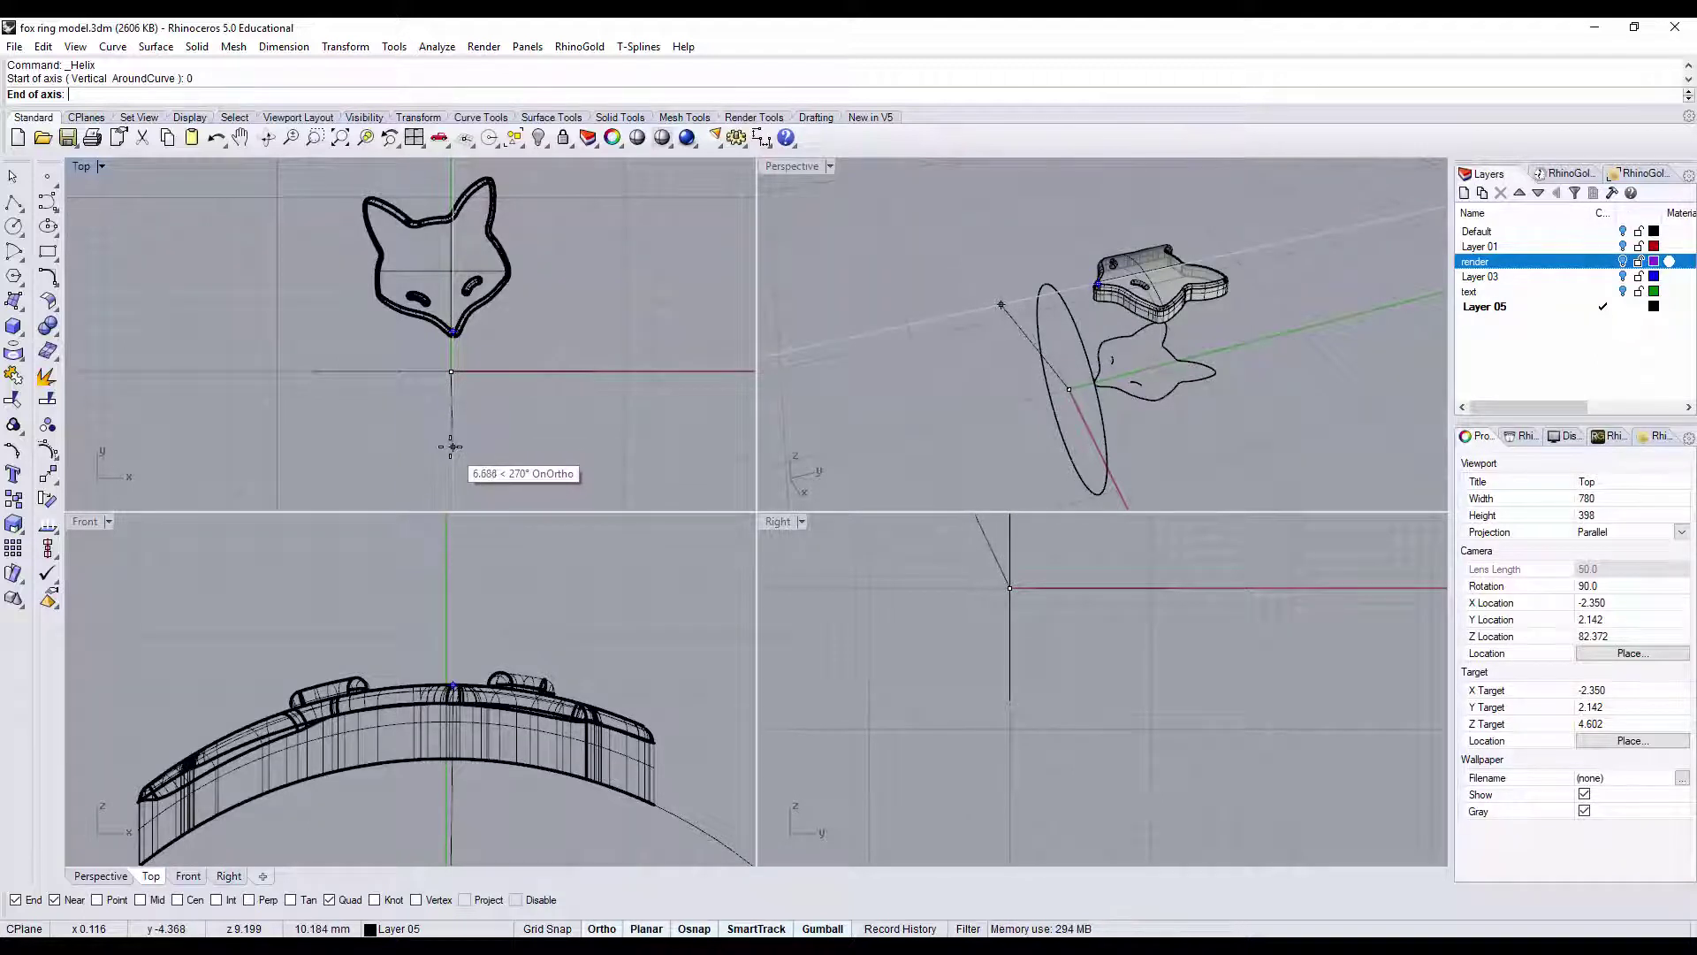
key(F8)
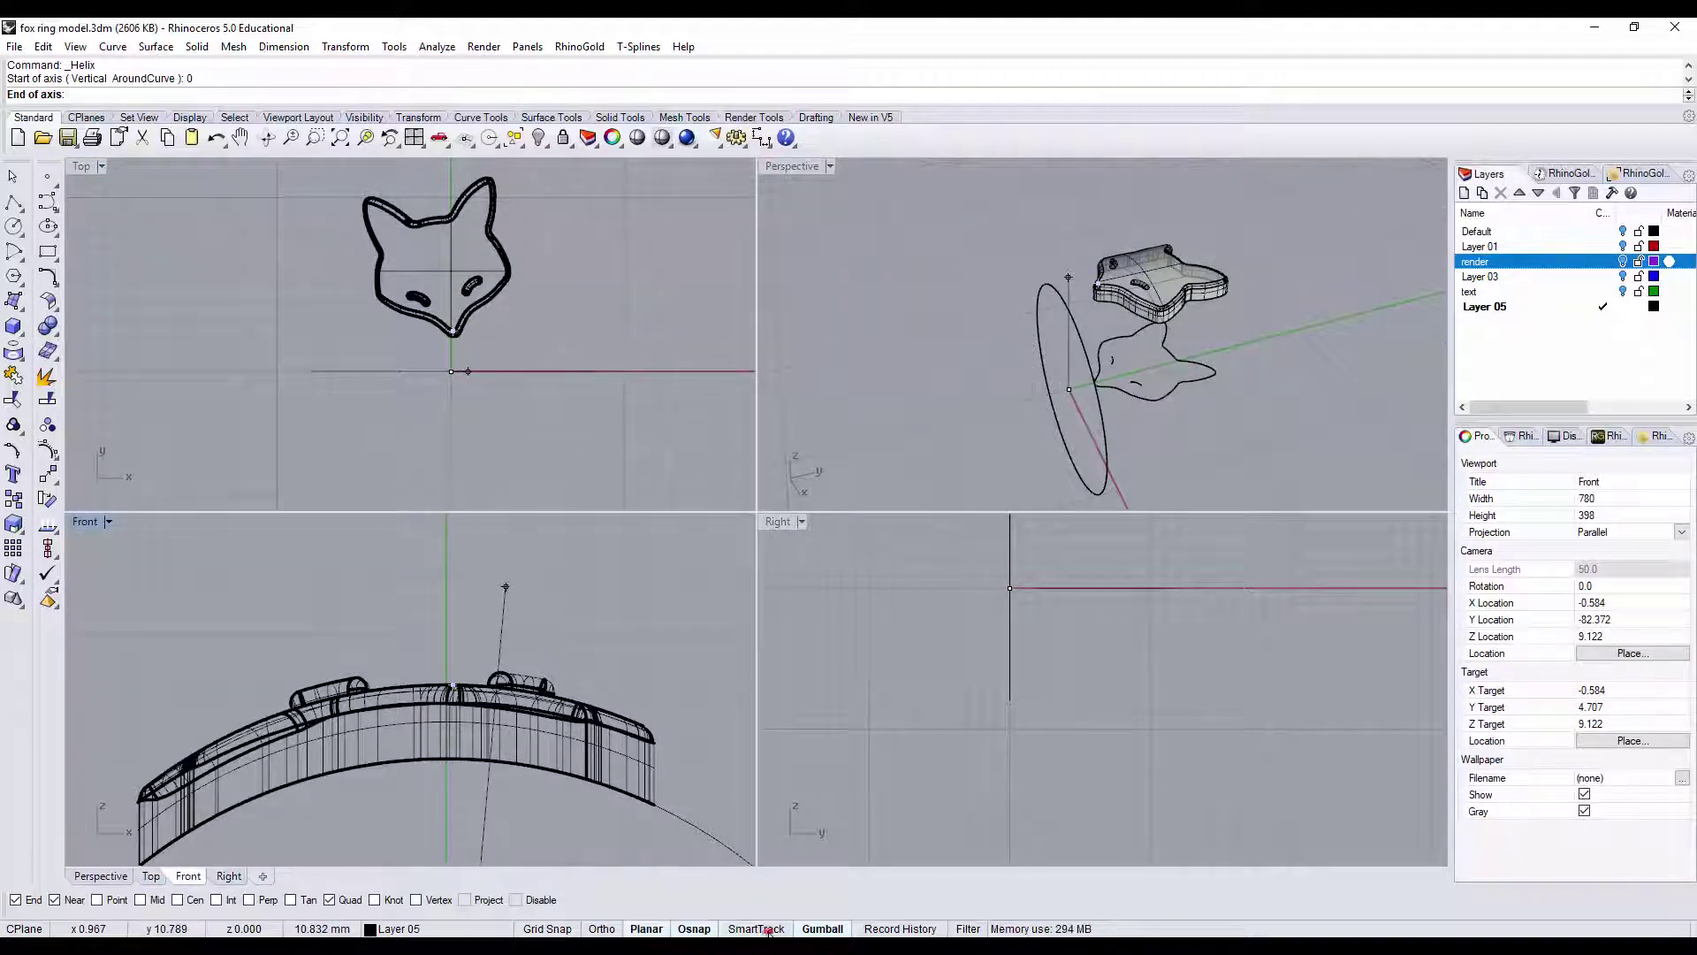
key(F8)
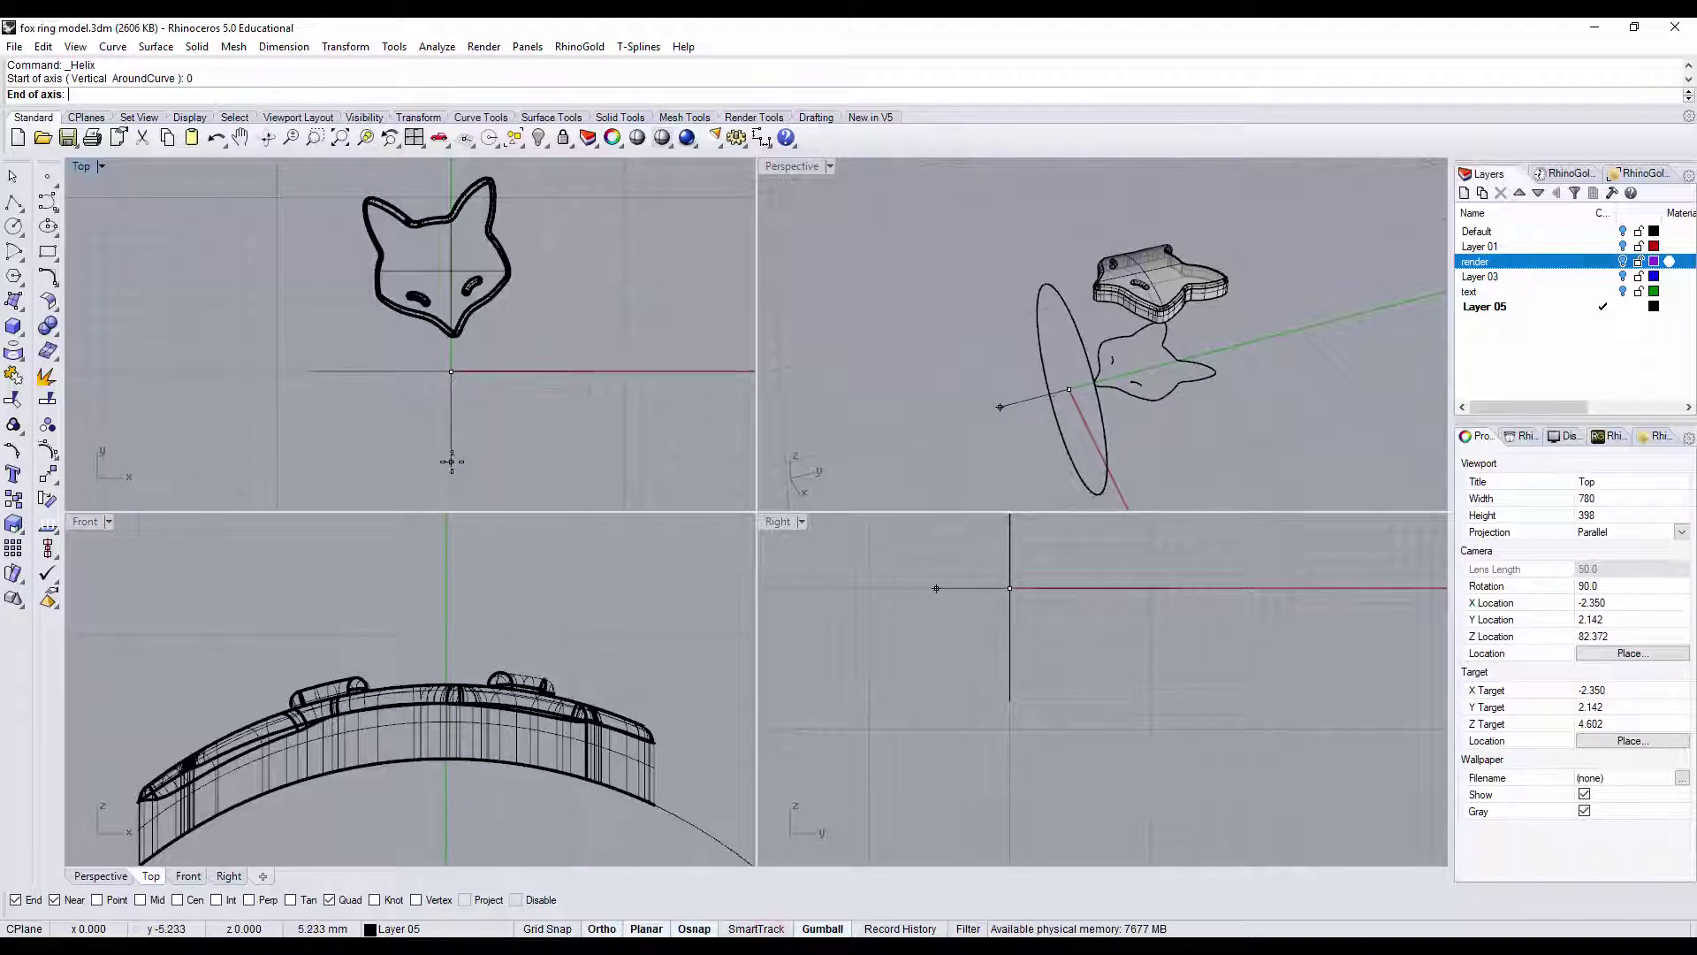
right_drag(455, 455, 464, 417)
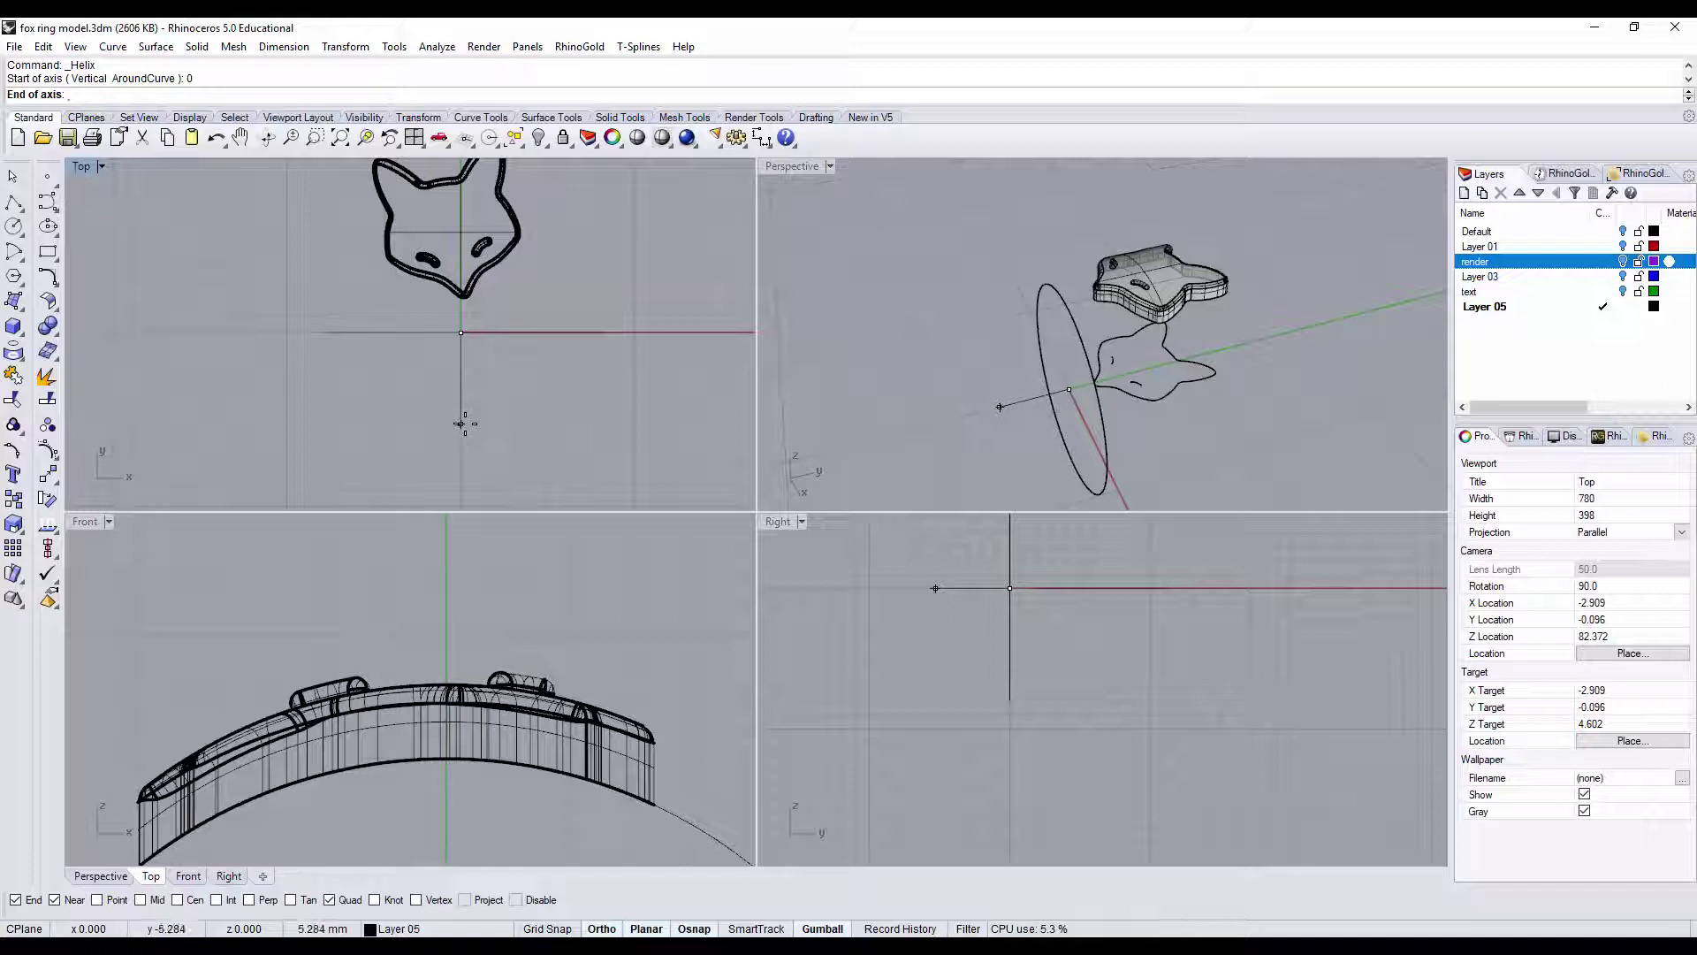
click(464, 424)
key(F8)
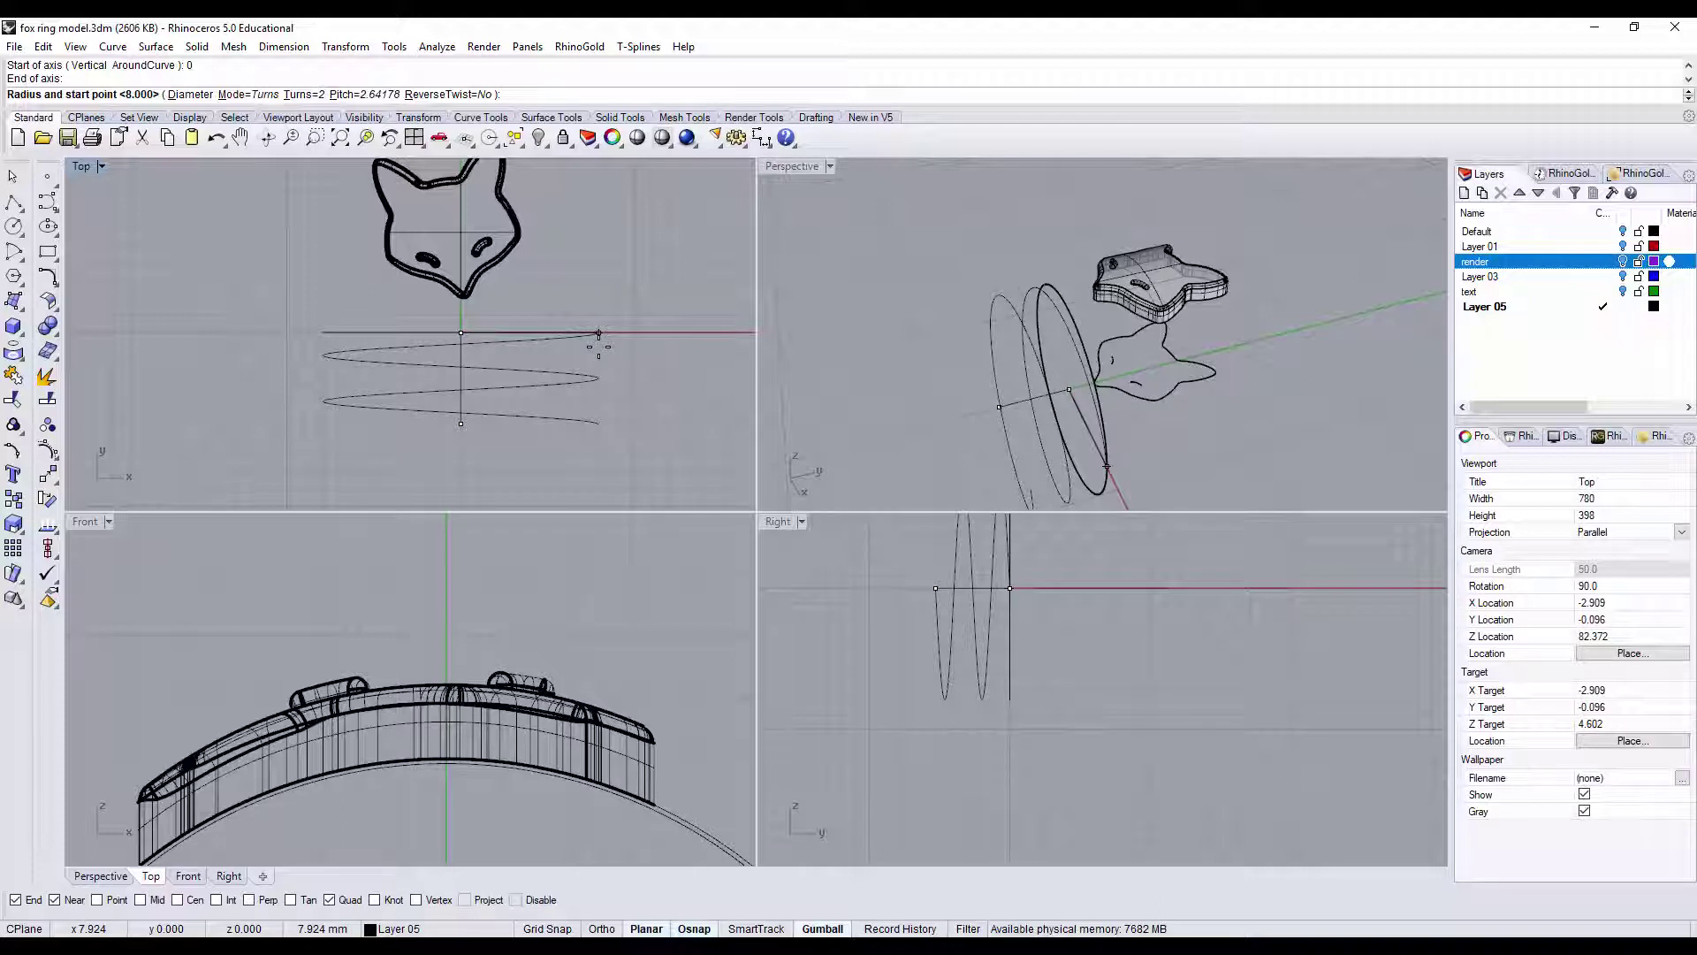
- Set the helix to 2 turns (after trying 5) and snap its radius to the ring circle
click(302, 95)
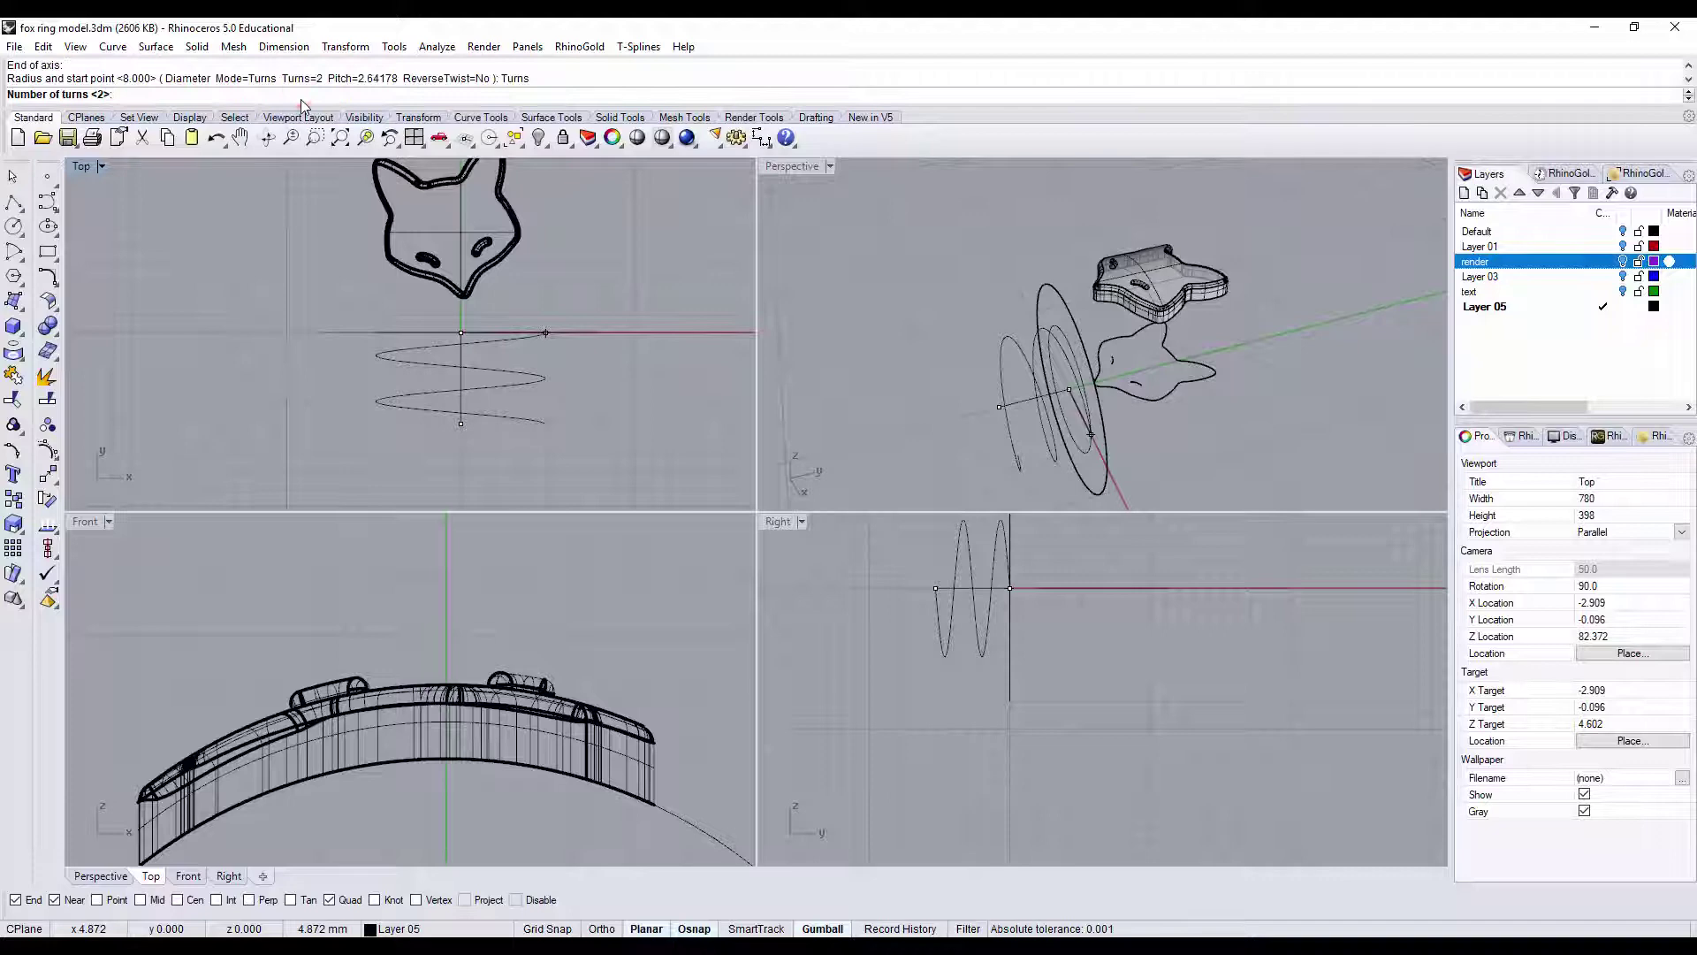
text(5)
key(Return)
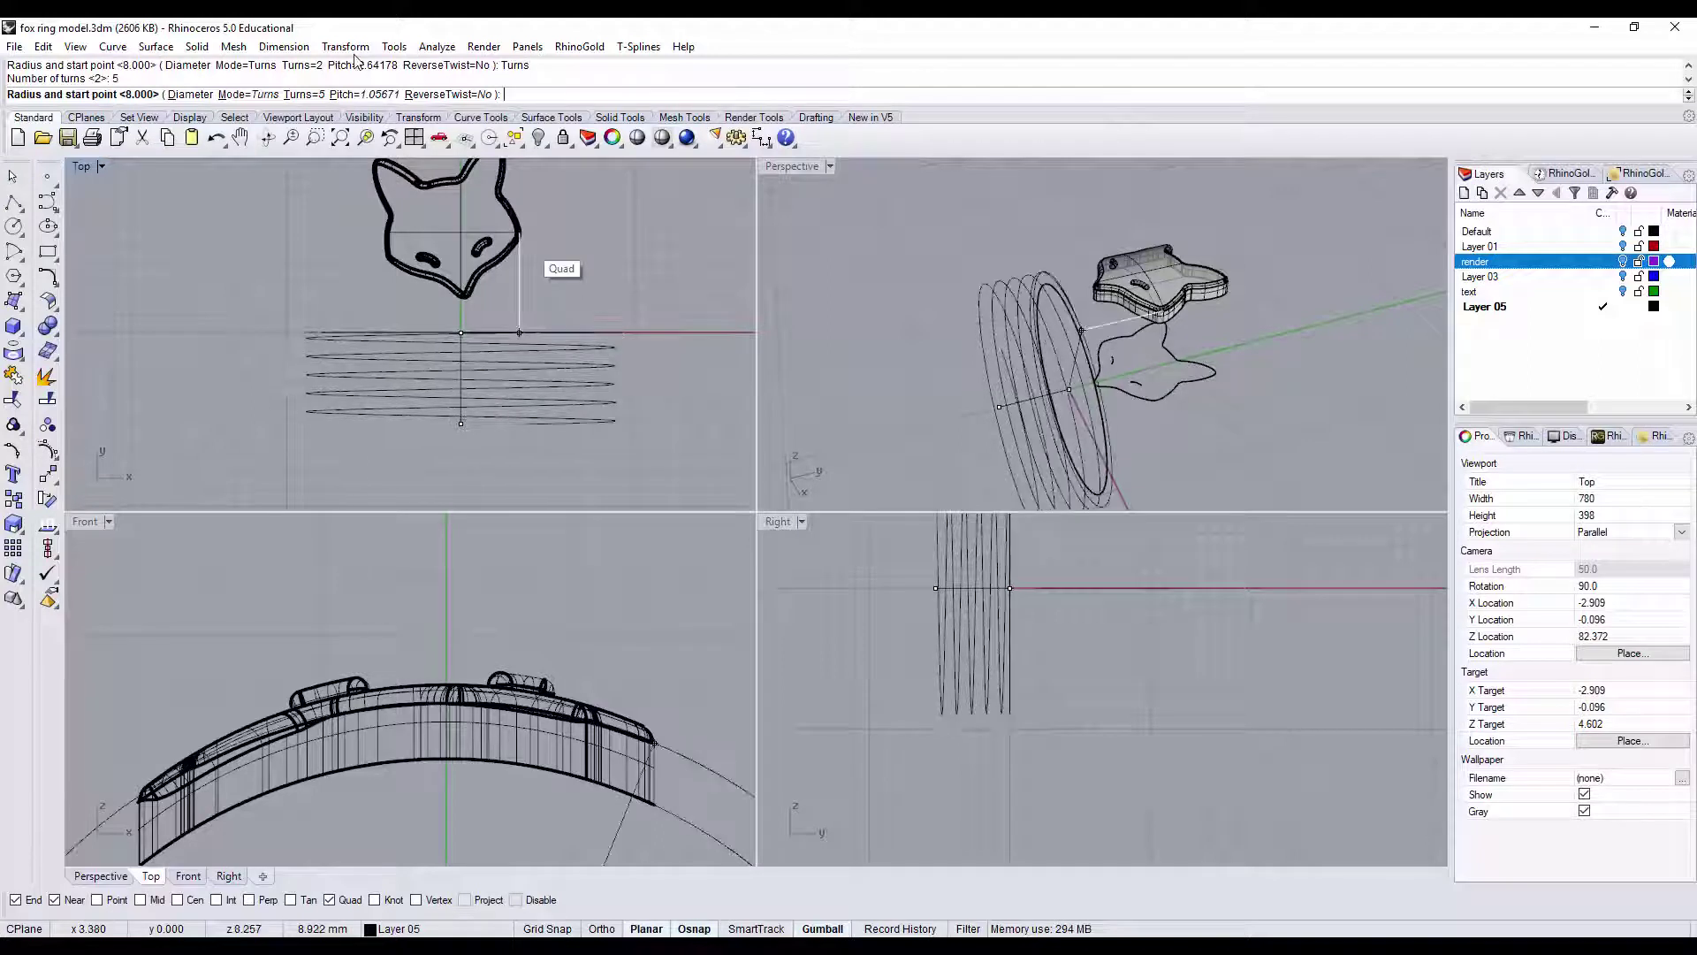
click(294, 94)
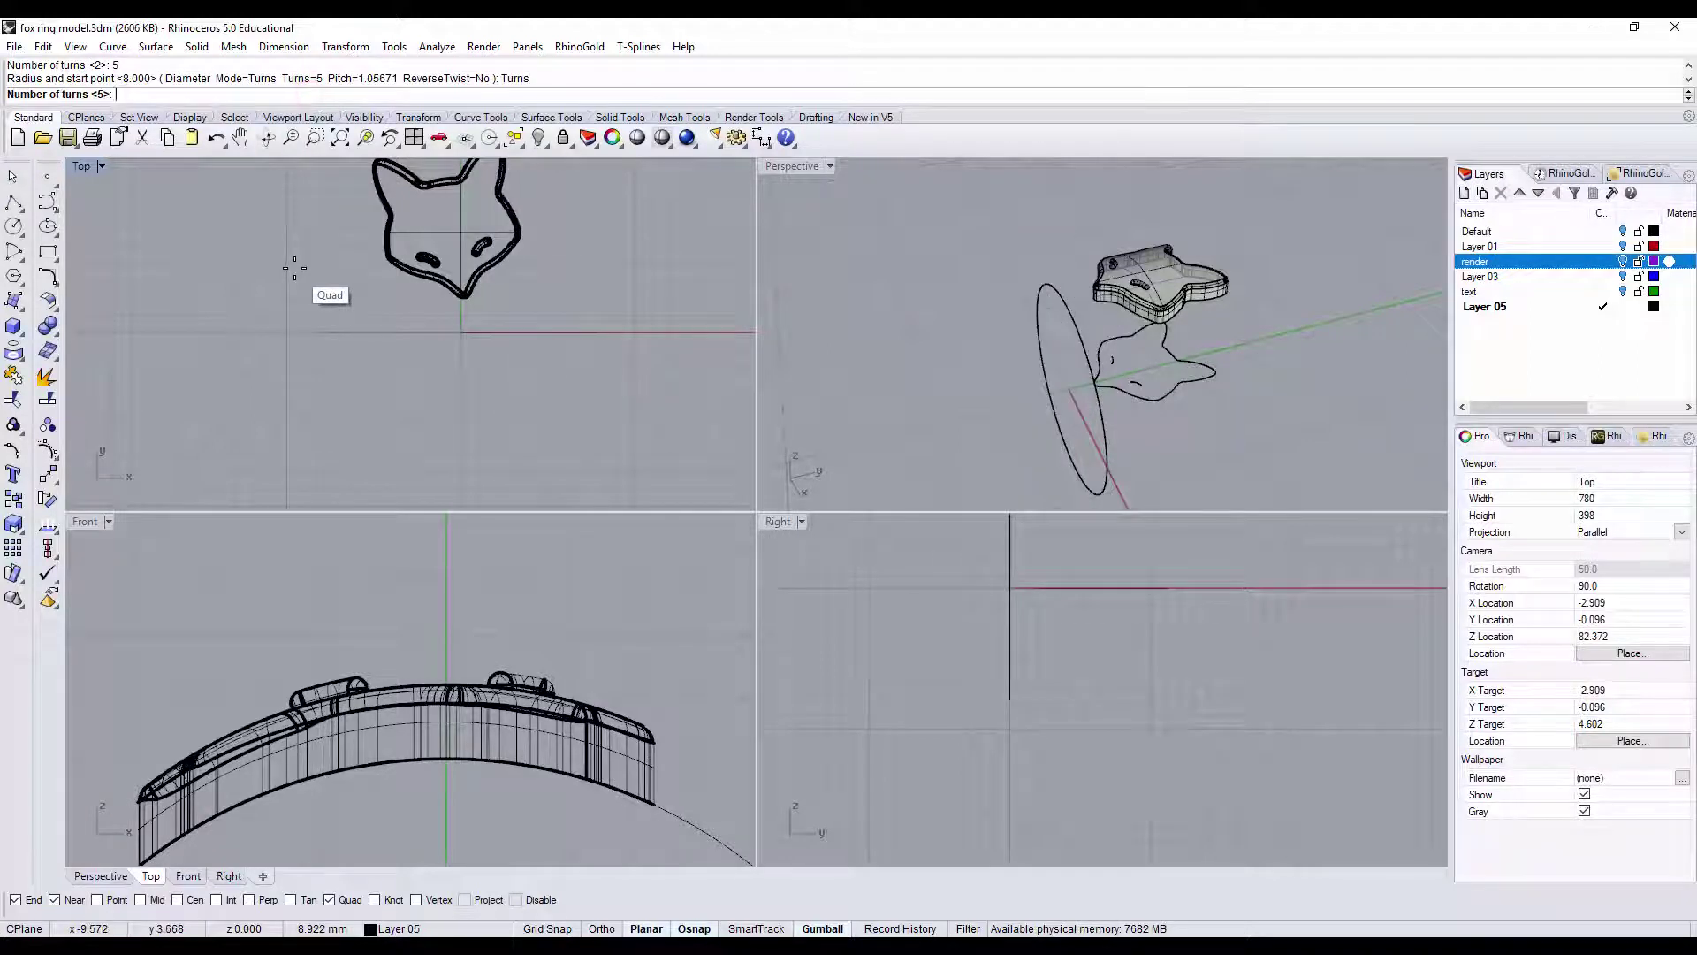
text(2)
key(Return)
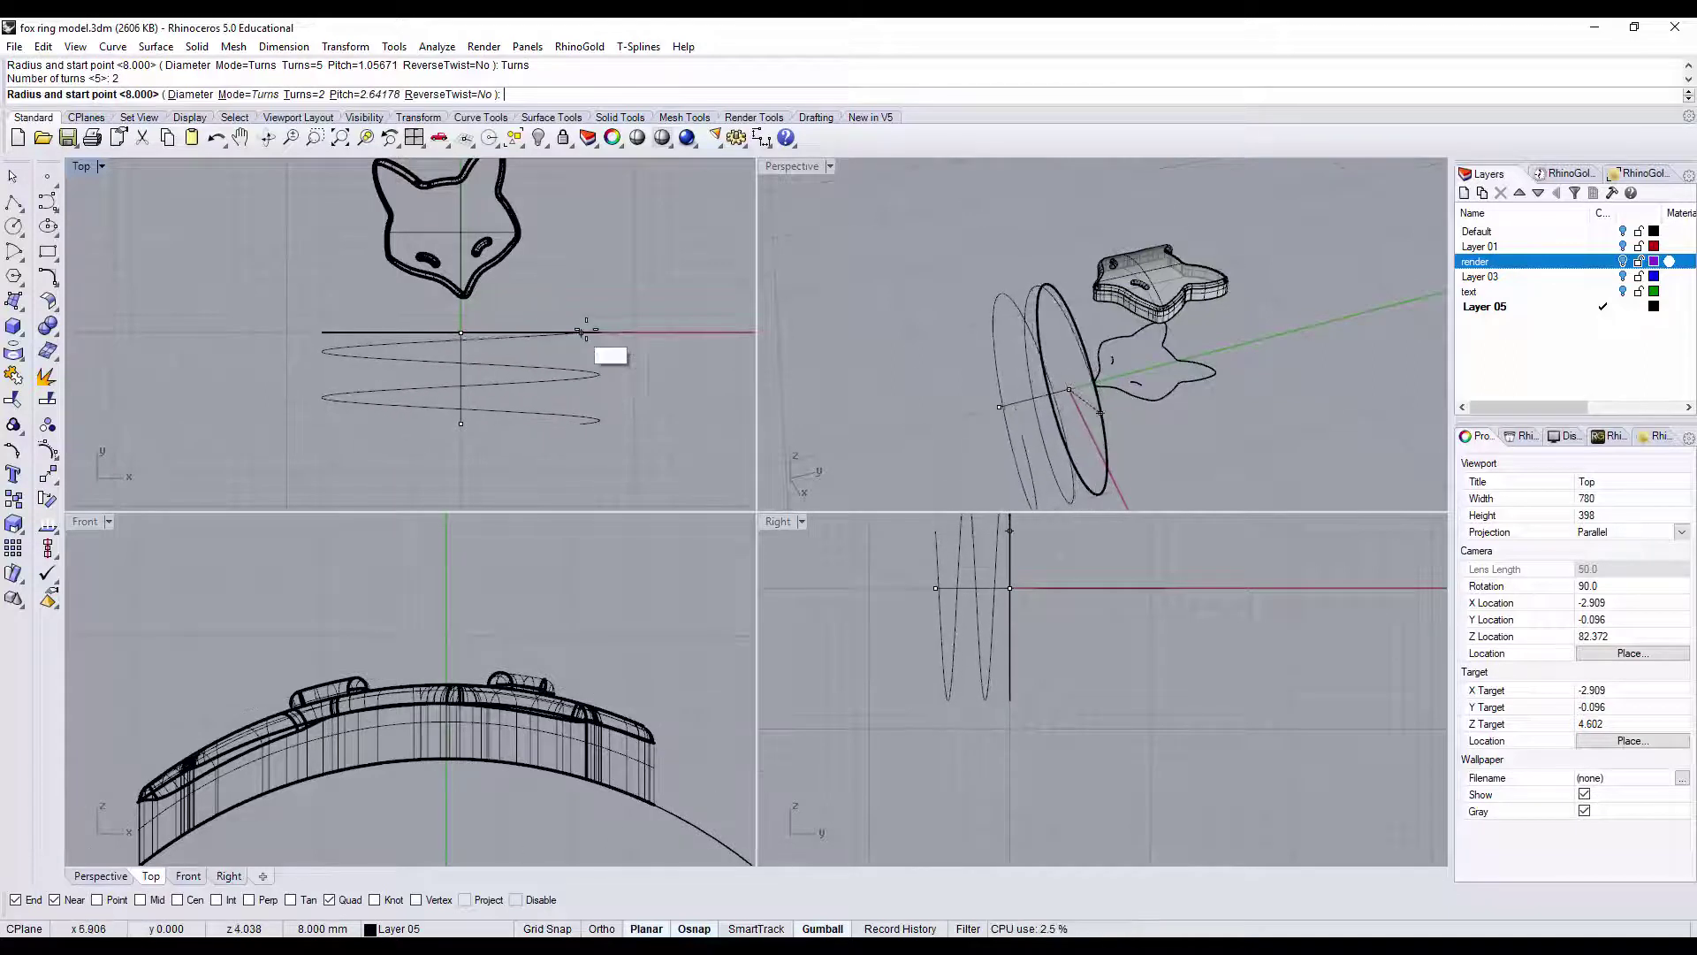
click(458, 332)
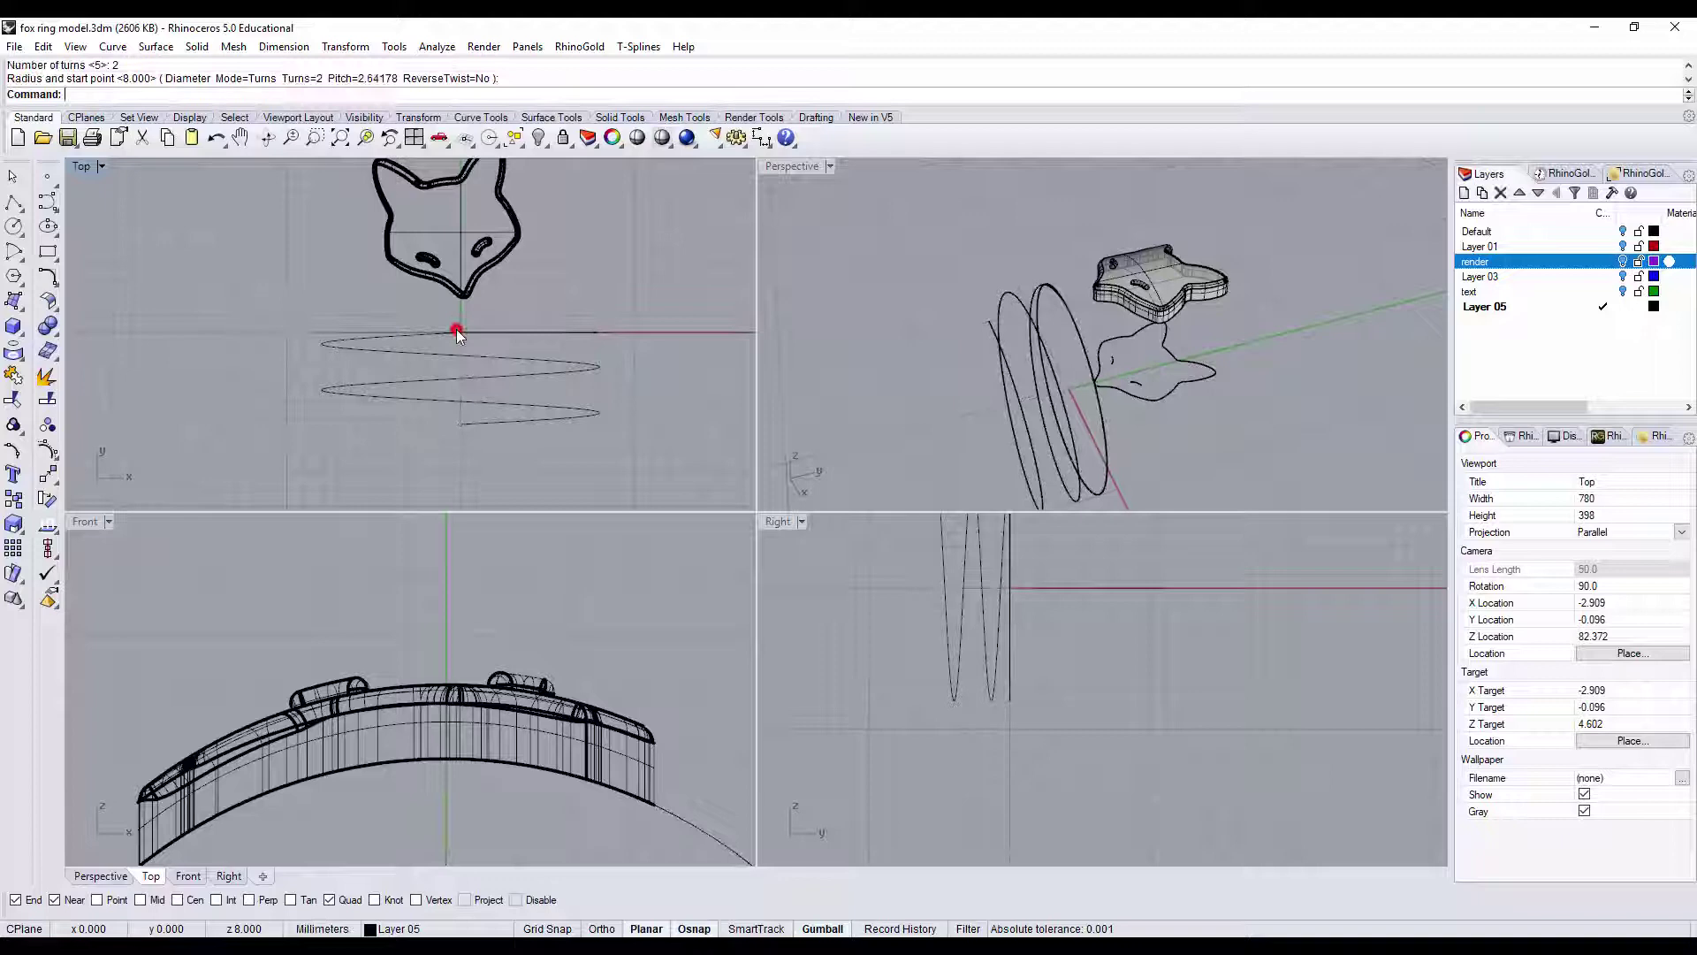
- Nudge and slightly rotate the fox-head solid with the gumball in the Top view
right_drag(896, 336, 1140, 389)
key(ctrl+shift+e)
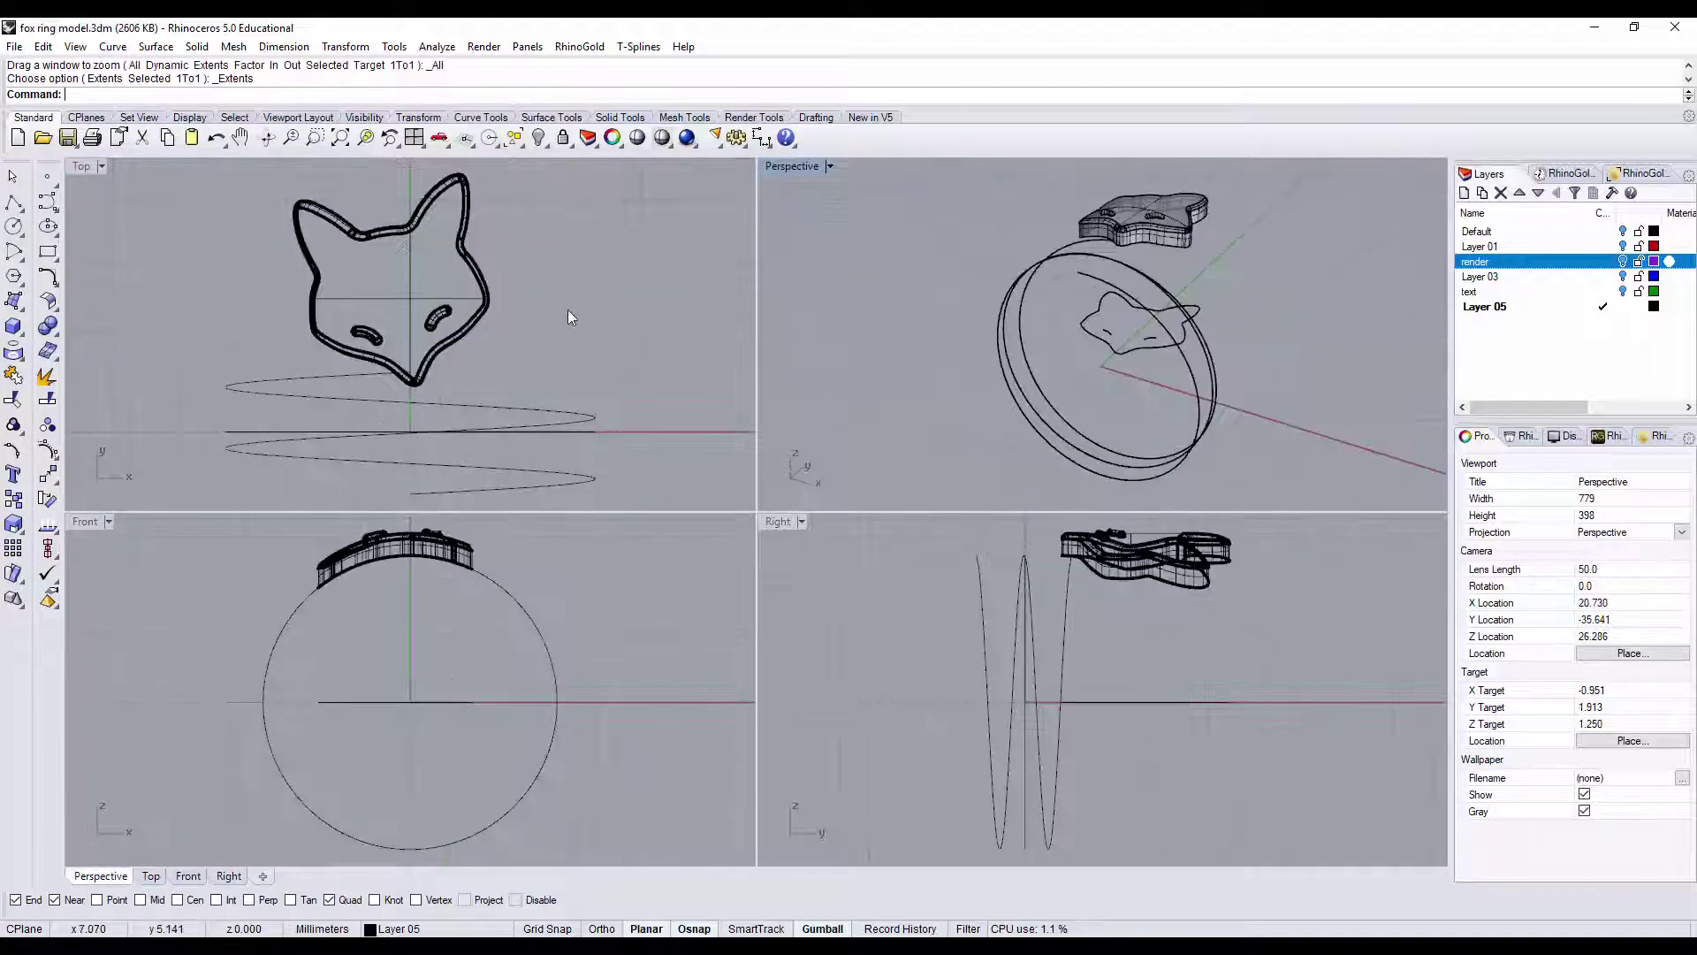
click(1126, 239)
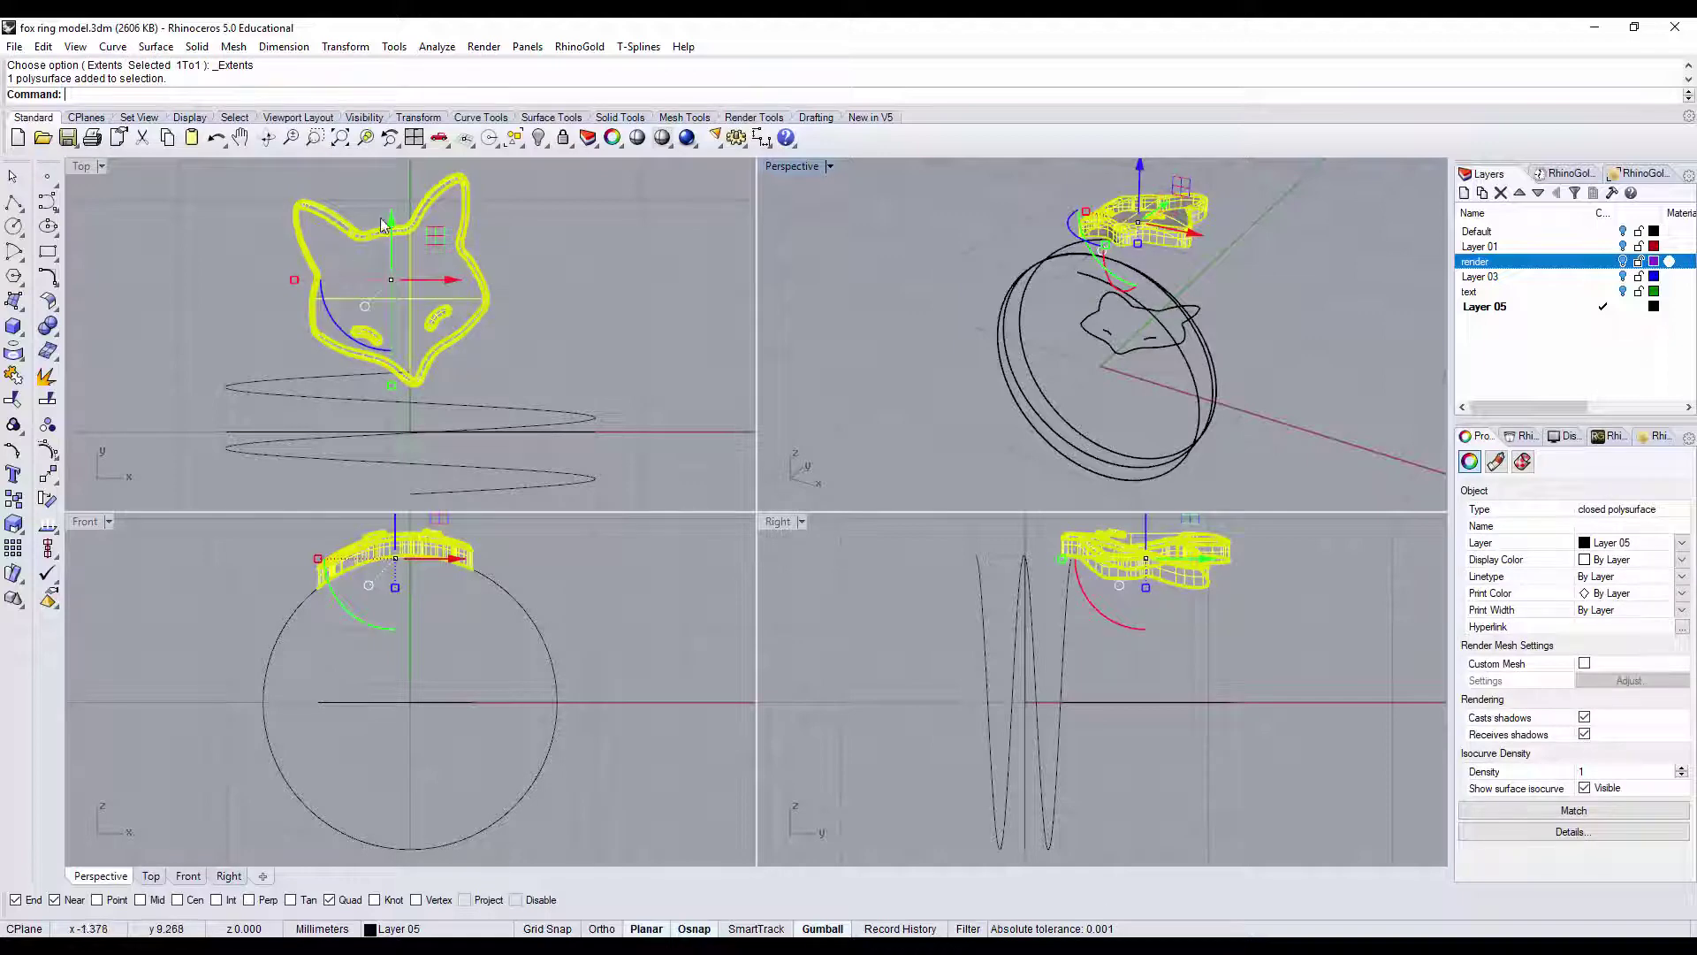
drag(385, 221, 395, 239)
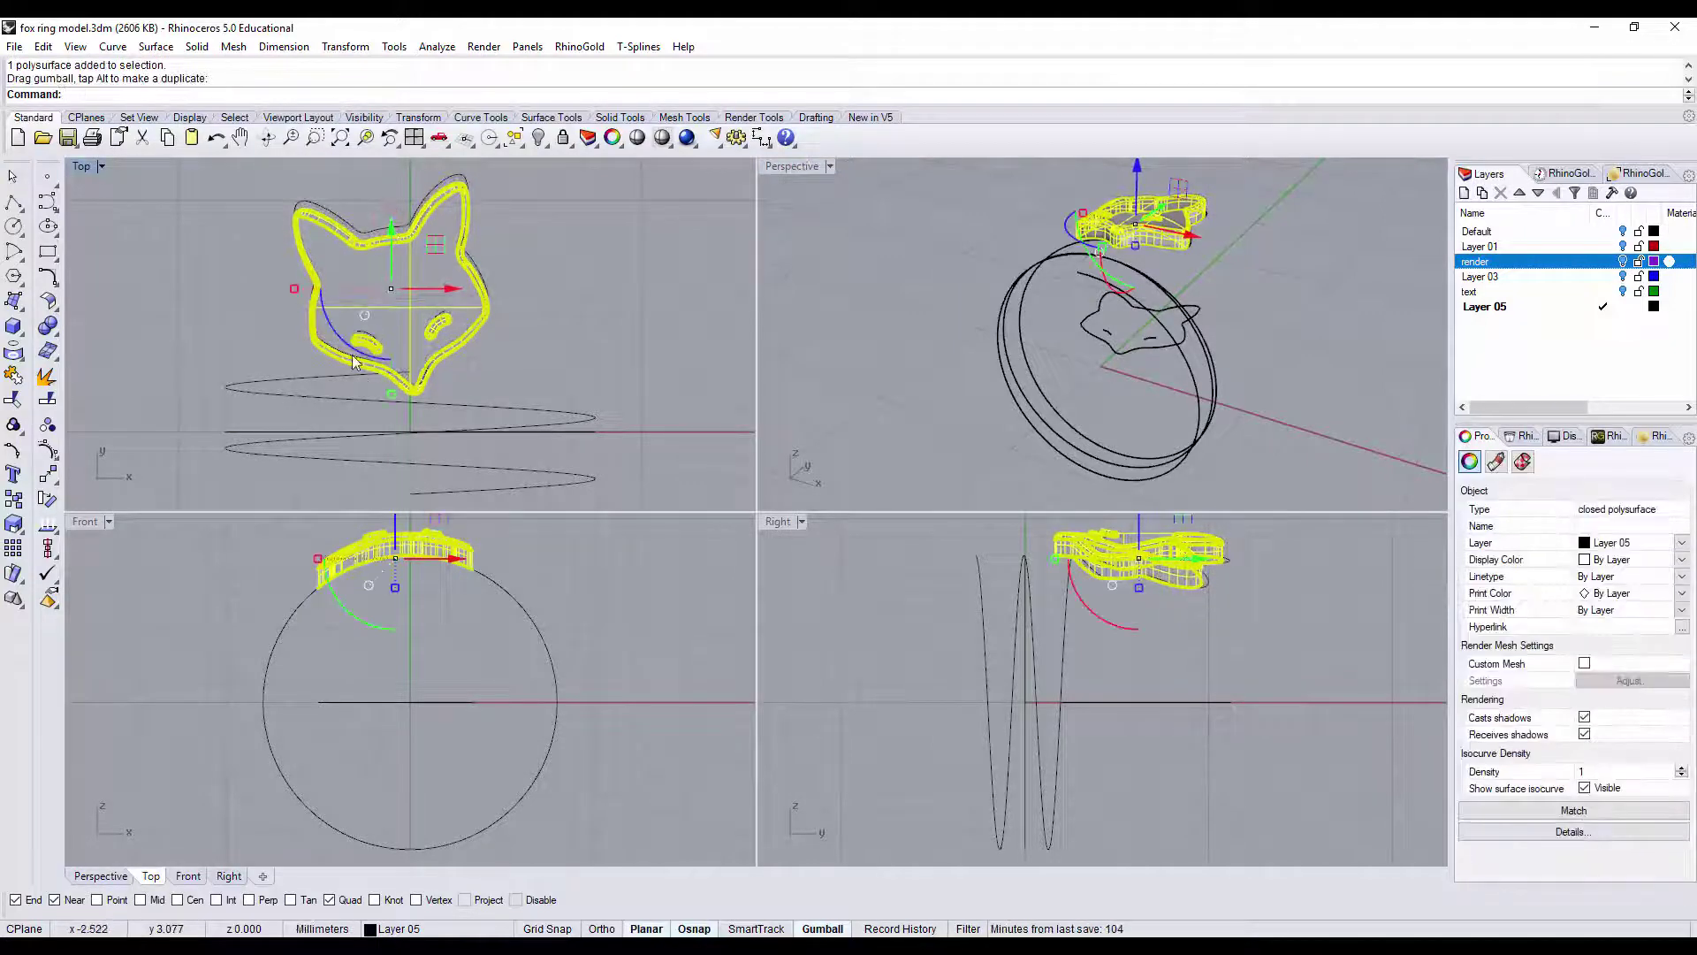
drag(360, 354, 368, 363)
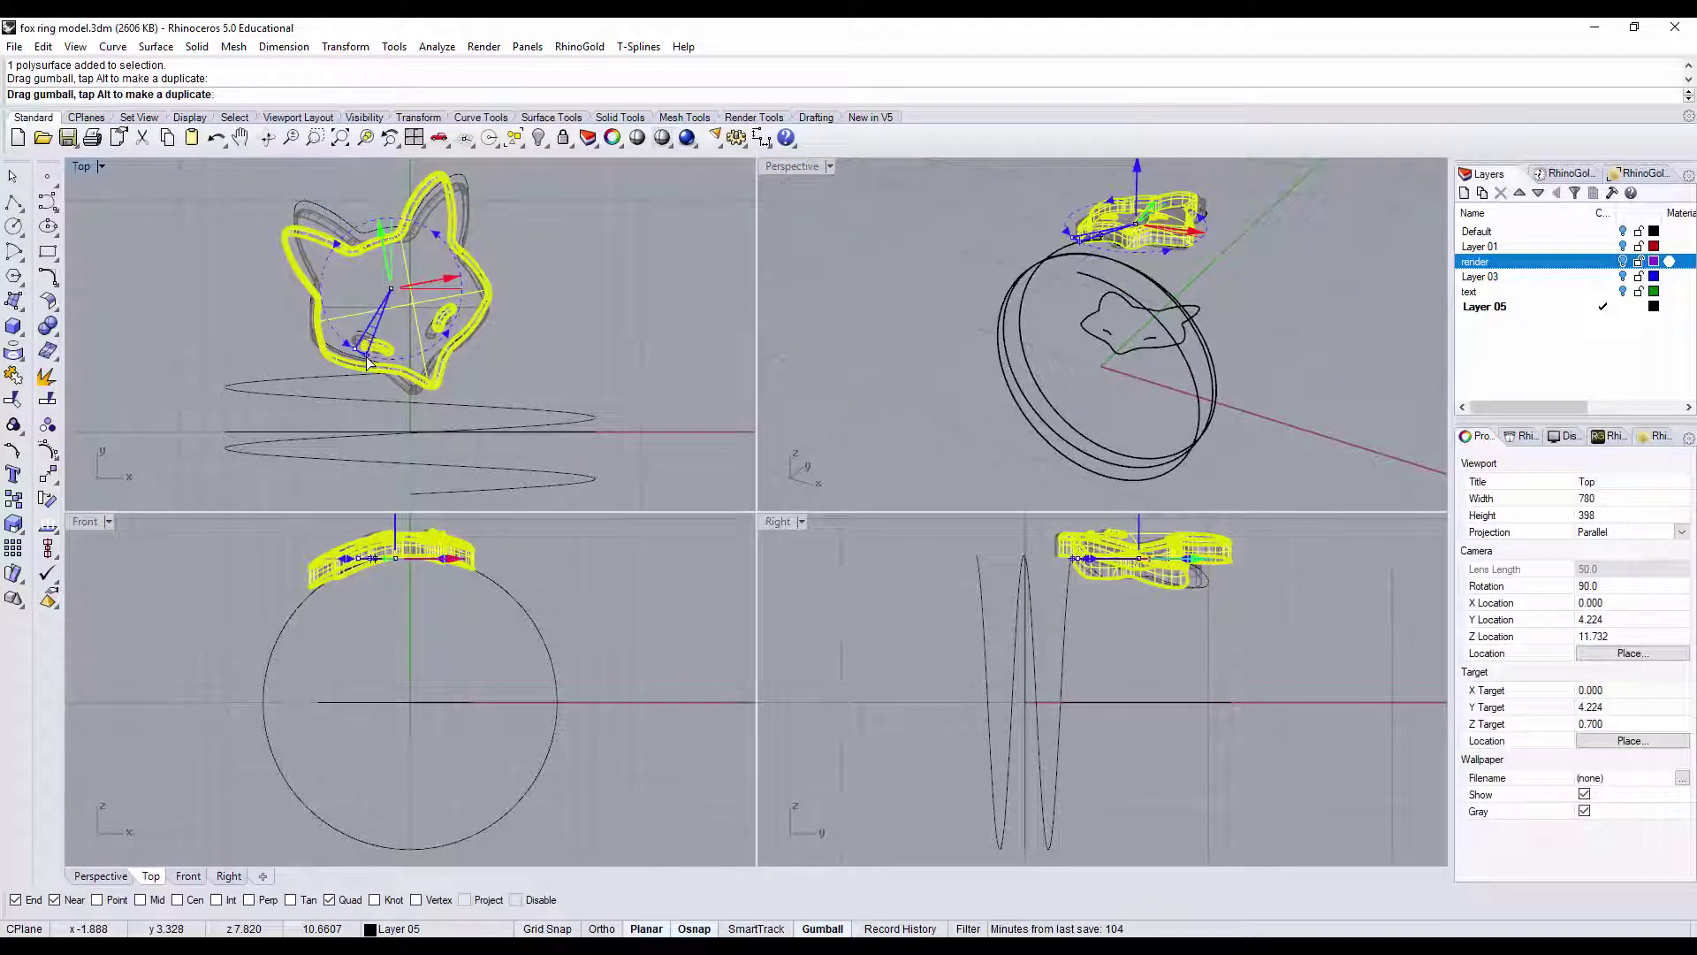
click(536, 349)
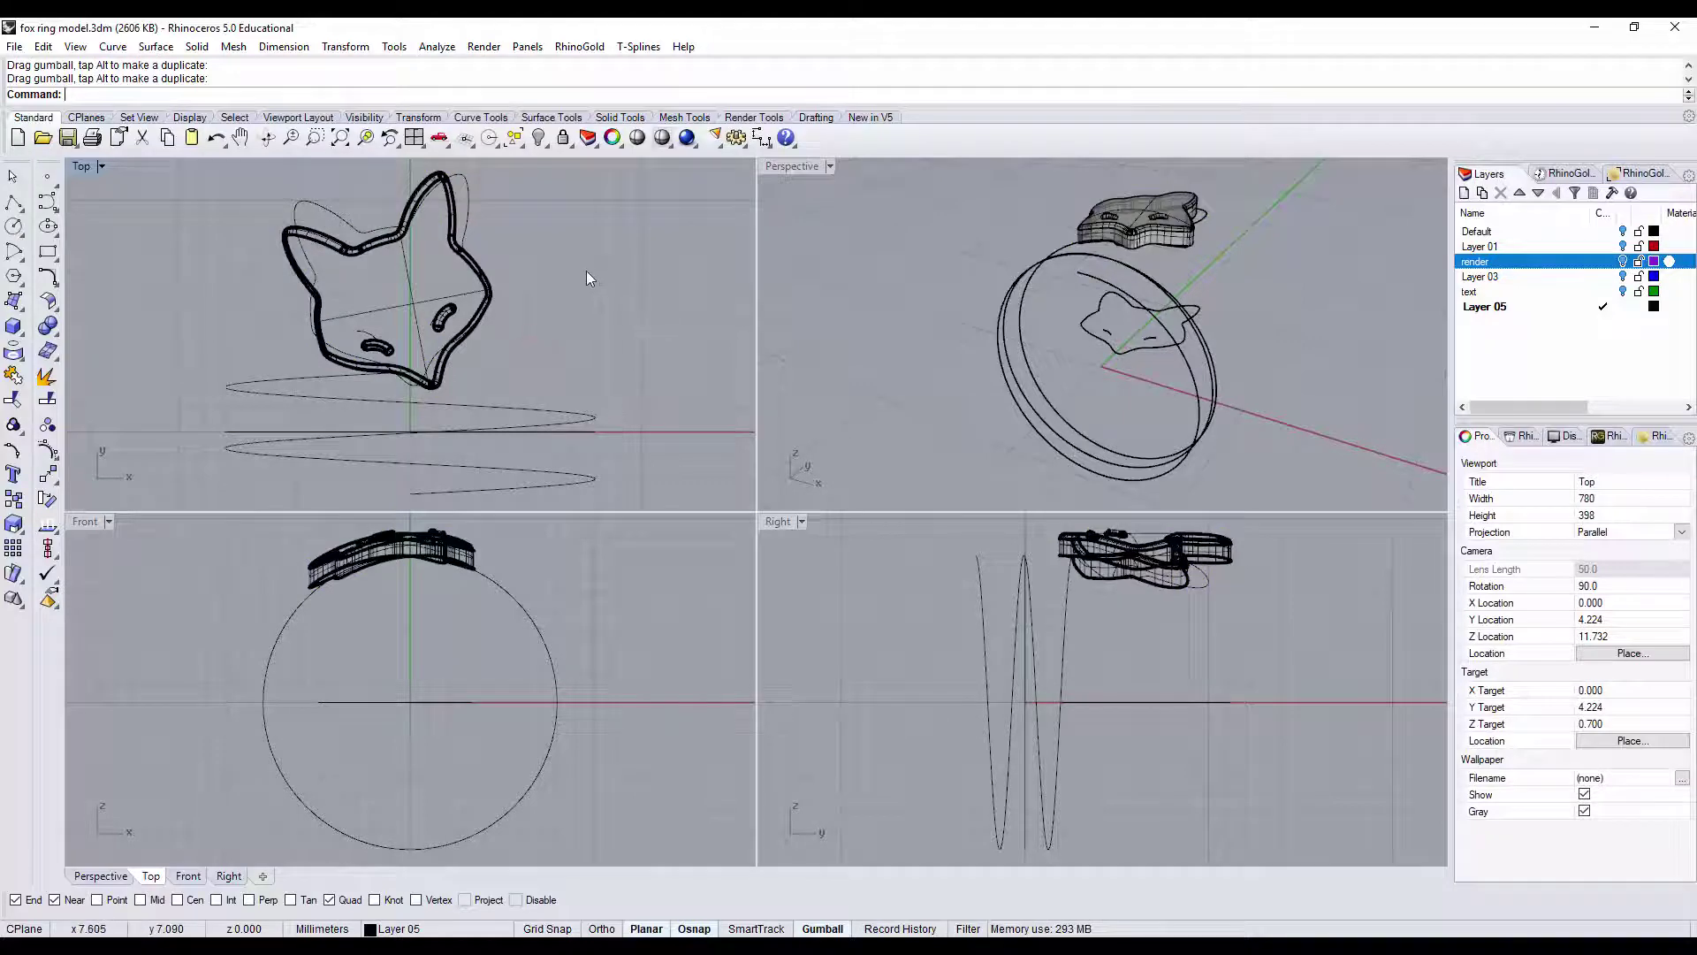
- Hide the flat fox outline curves, eye arcs and projected outline
right_drag(947, 310, 931, 263)
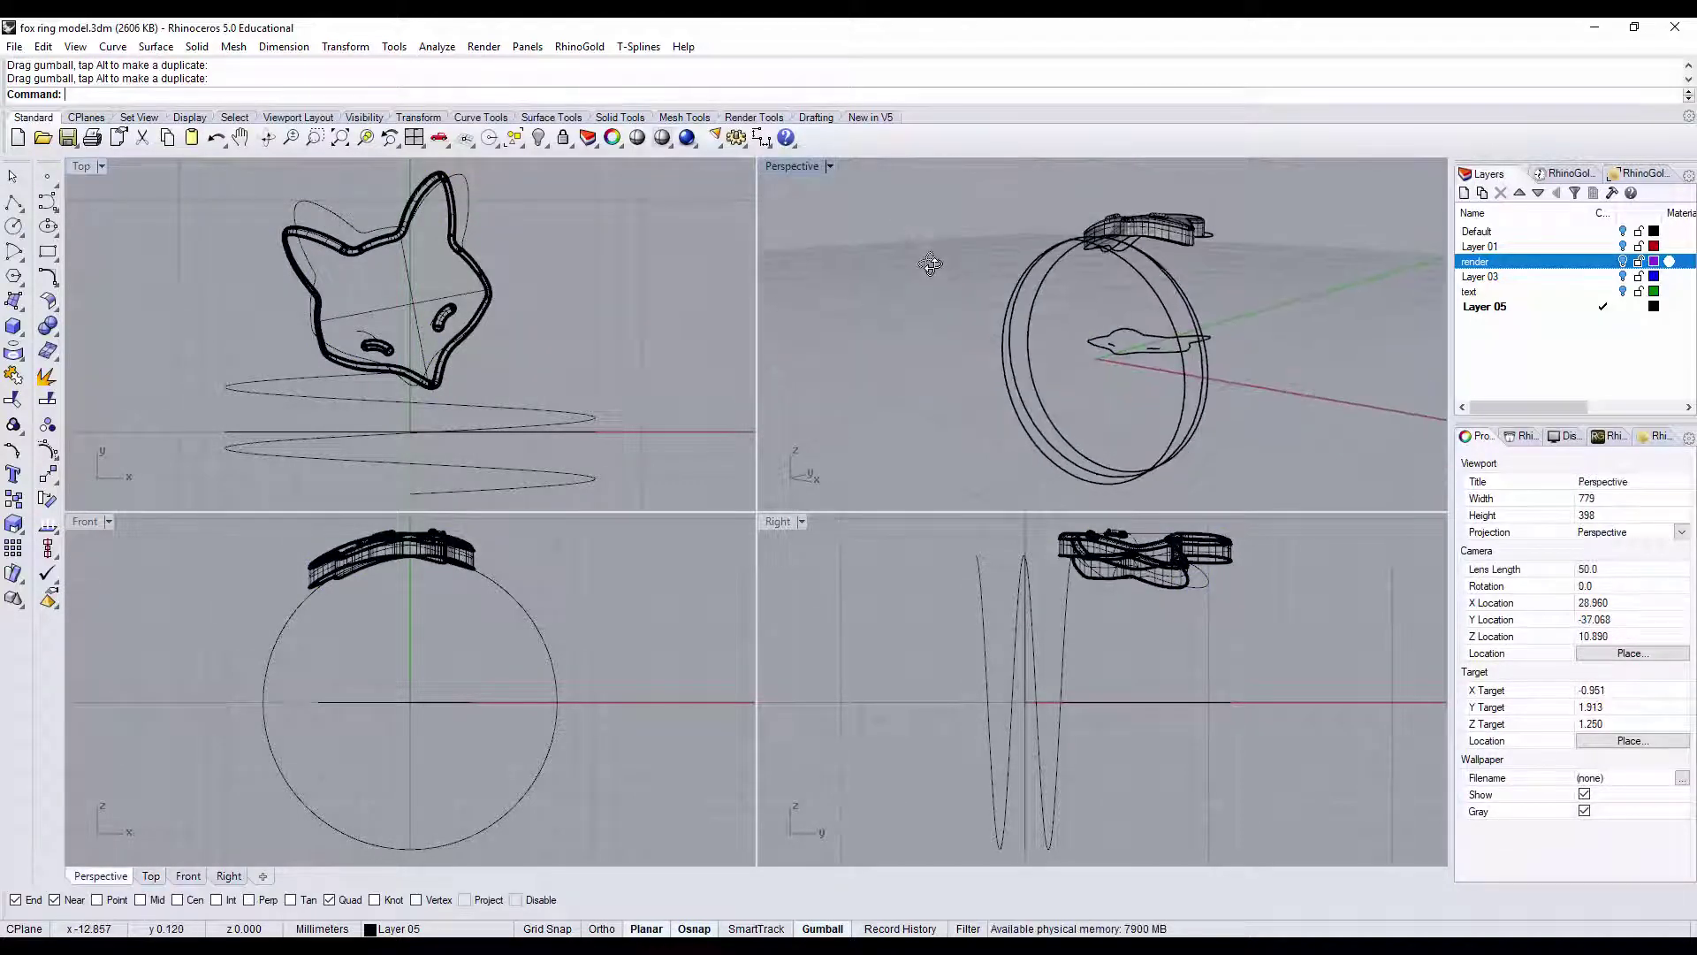
click(1167, 338)
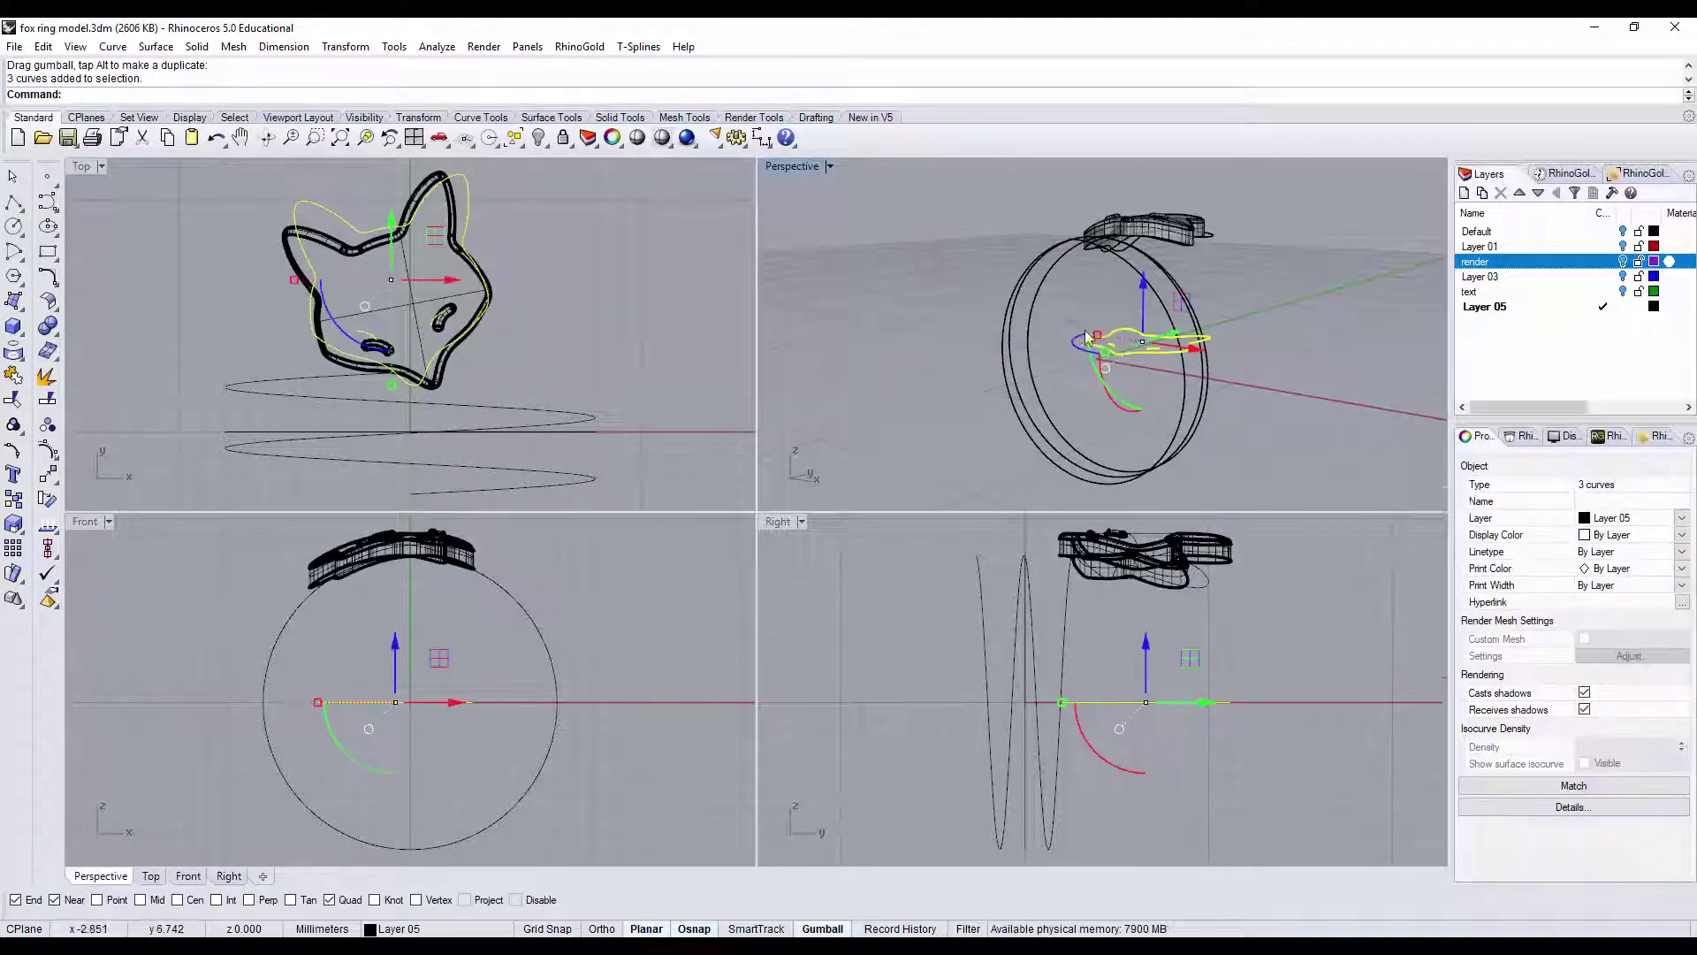
click(538, 140)
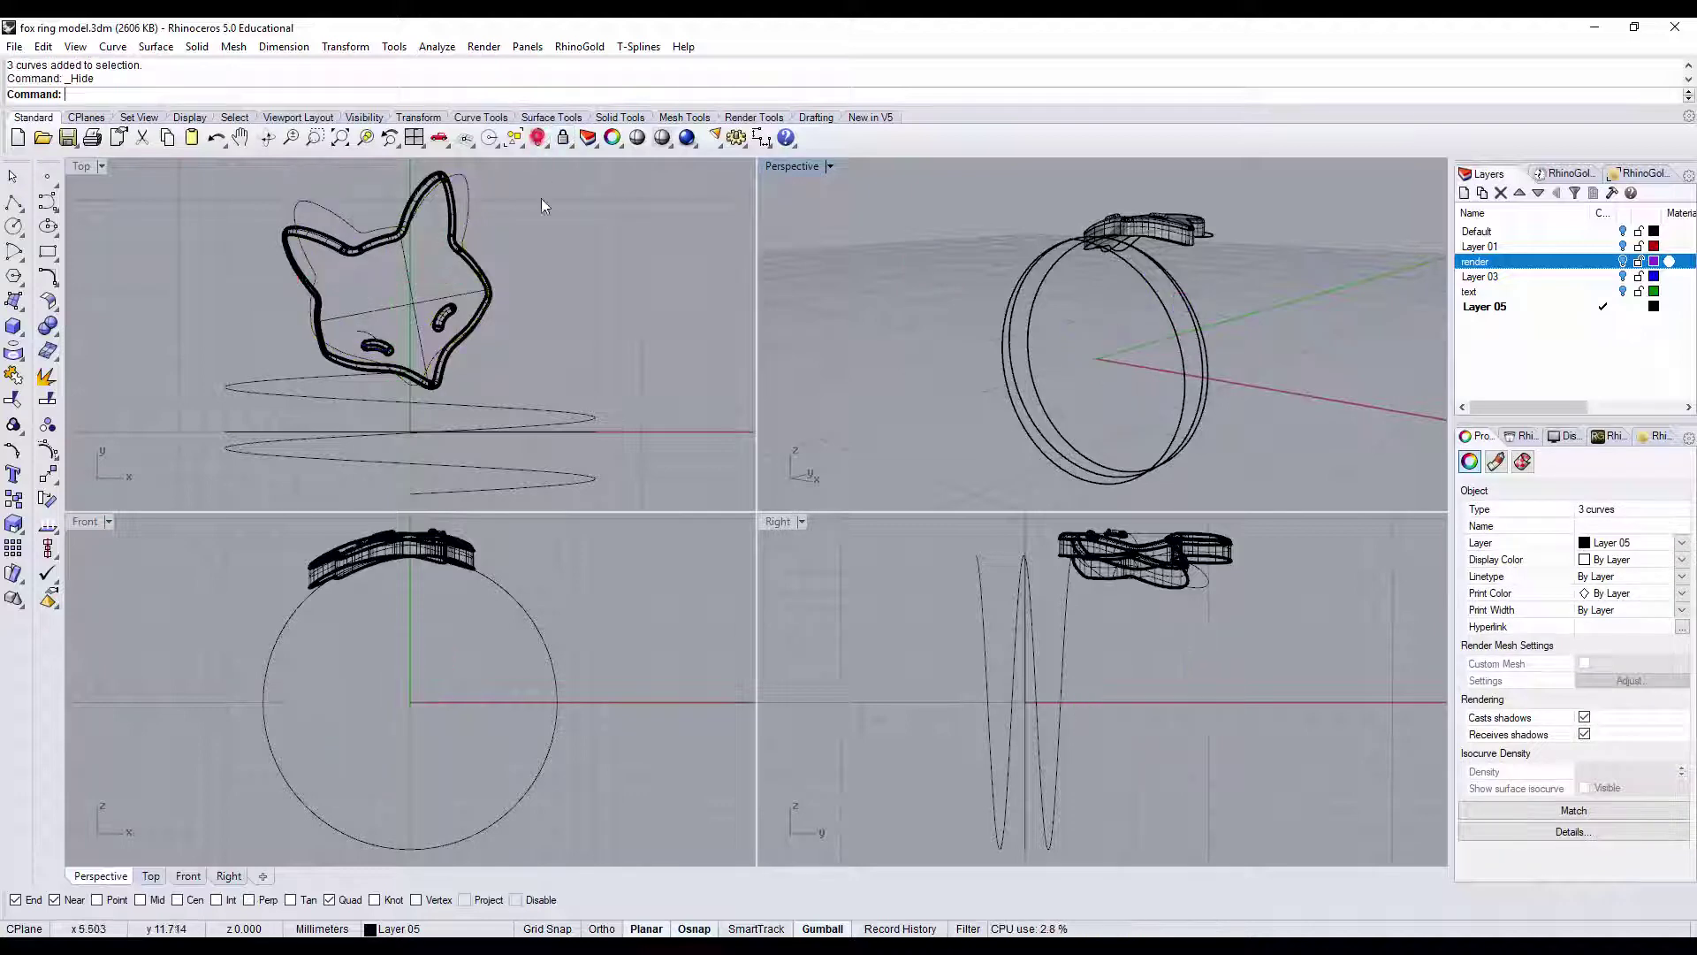
click(471, 219)
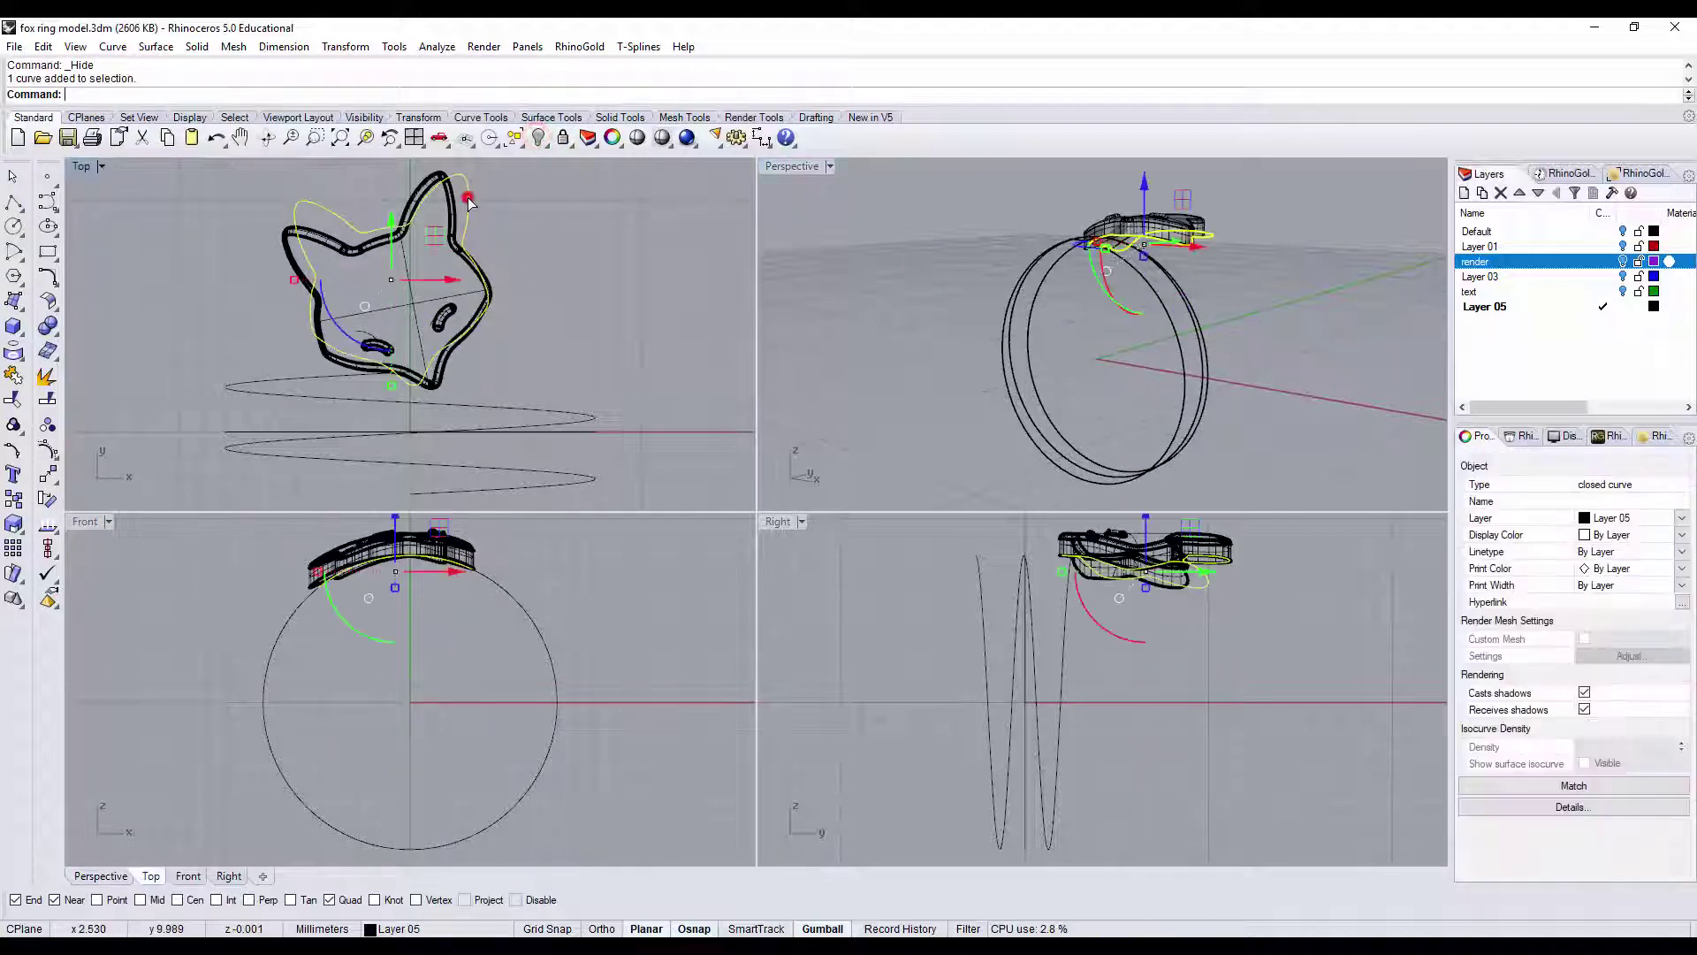
click(539, 140)
right_drag(1079, 300, 799, 437)
- Draw a flat 1.5-turn spiral below the helix end, radius 1.928 tapering to 0.355
right_drag(441, 478, 455, 349)
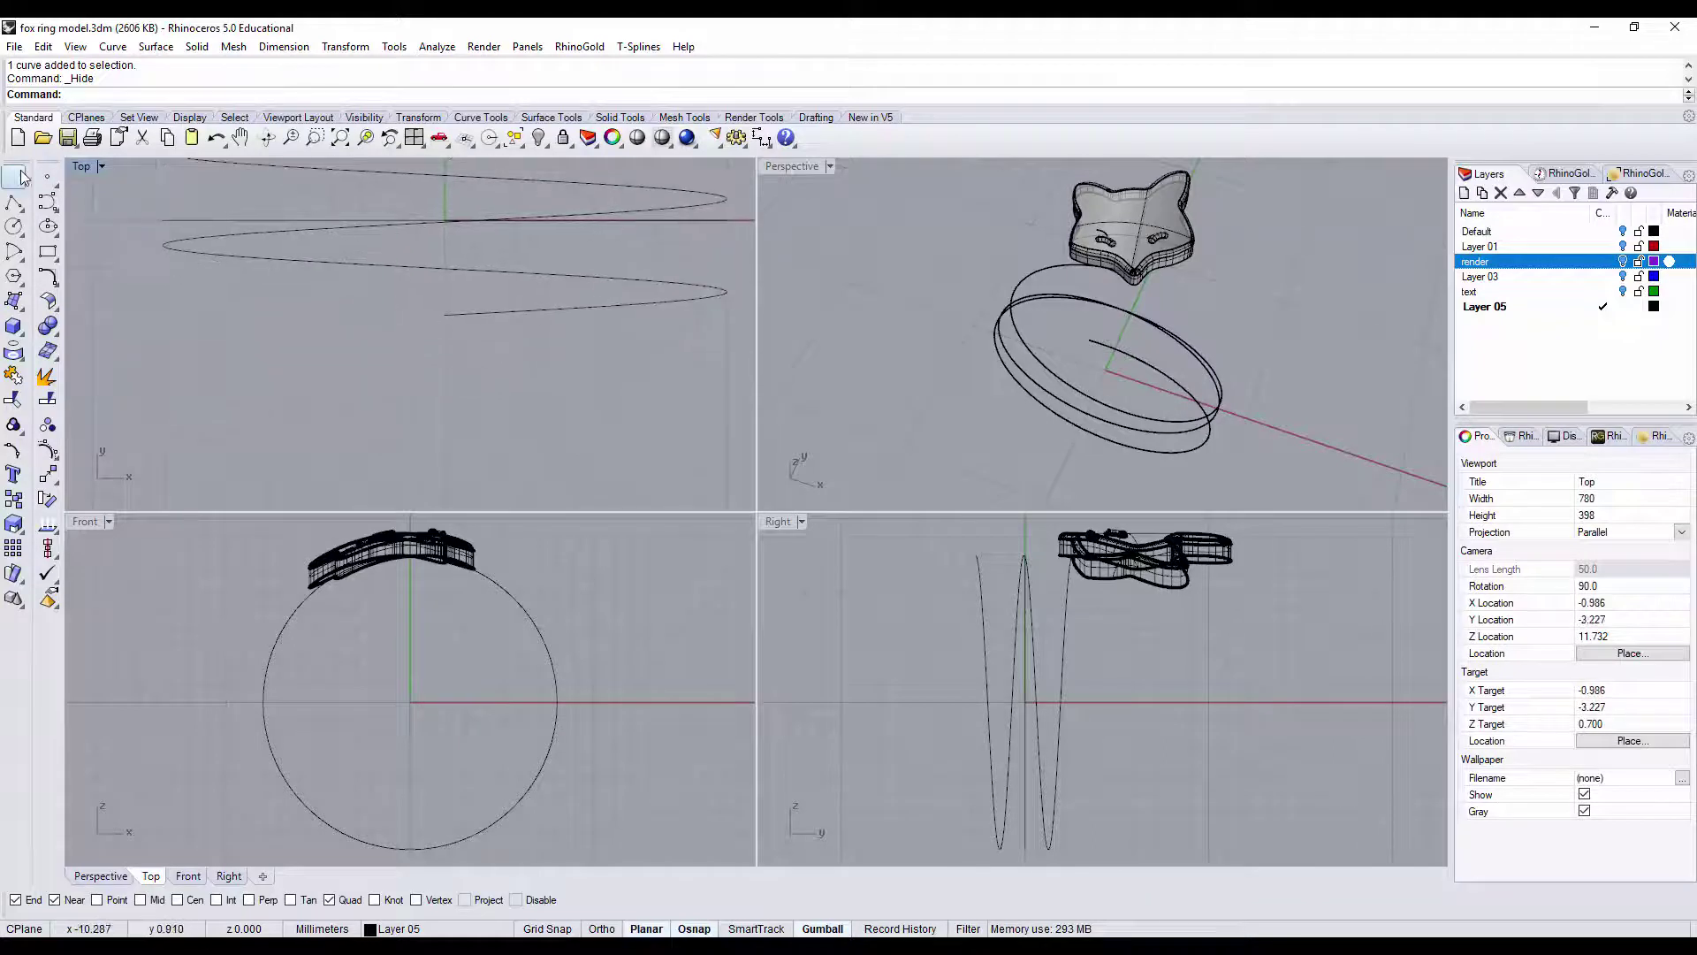
click(55, 207)
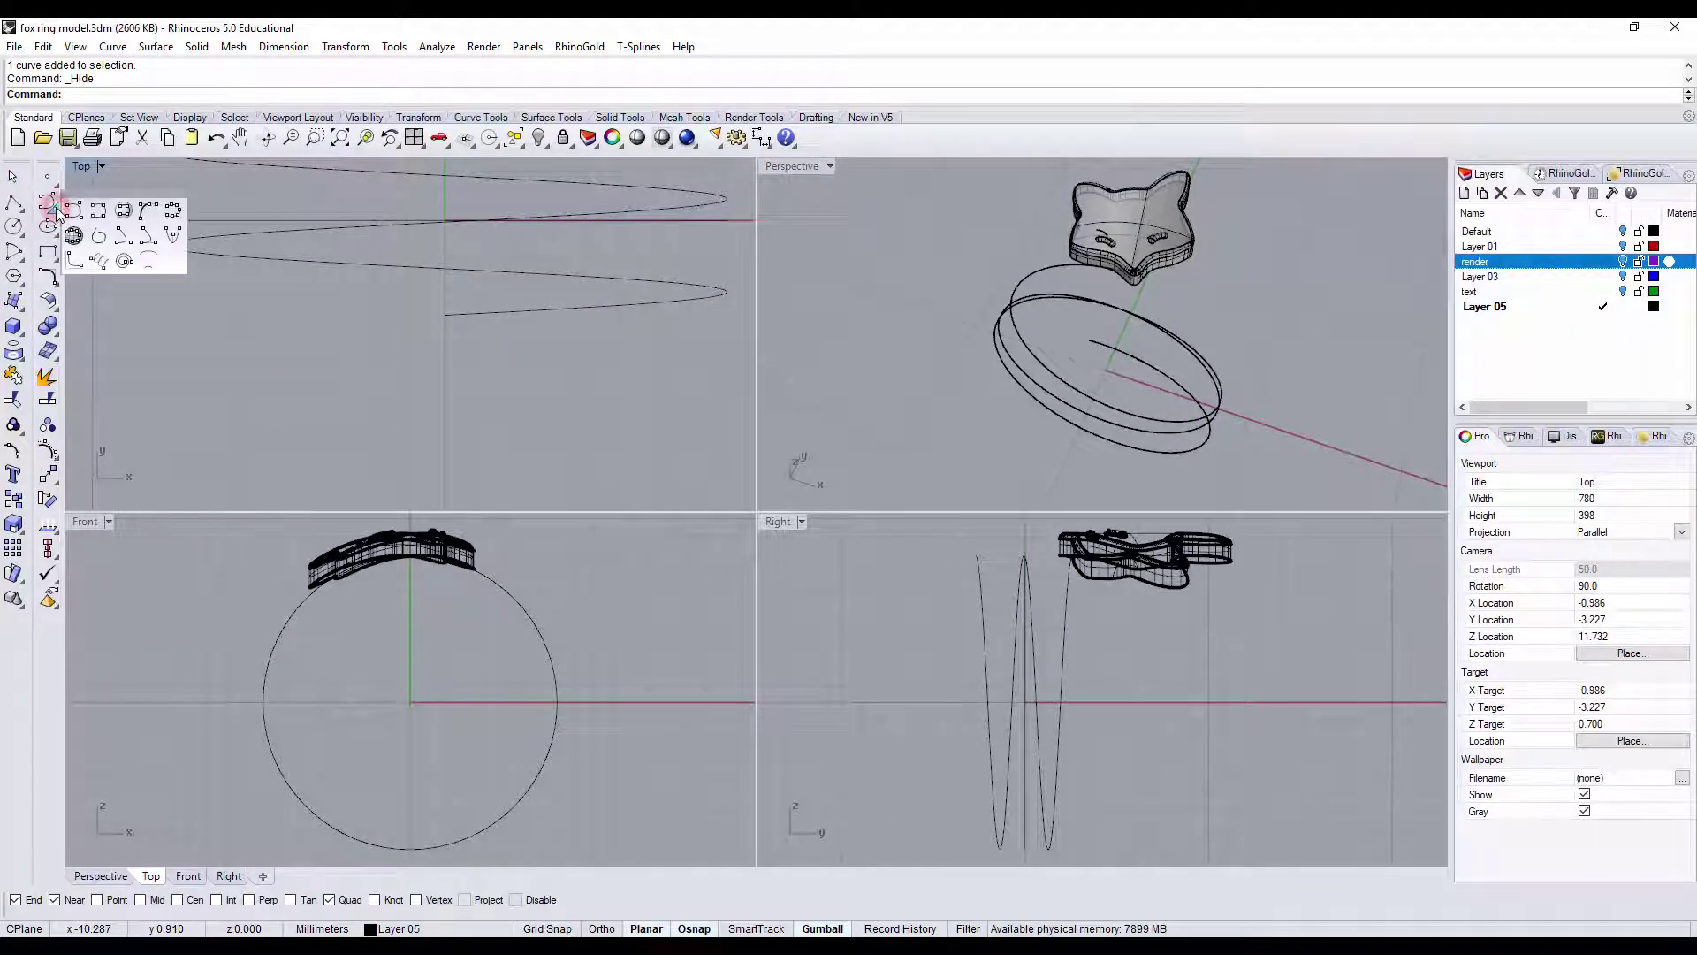
right_click(124, 266)
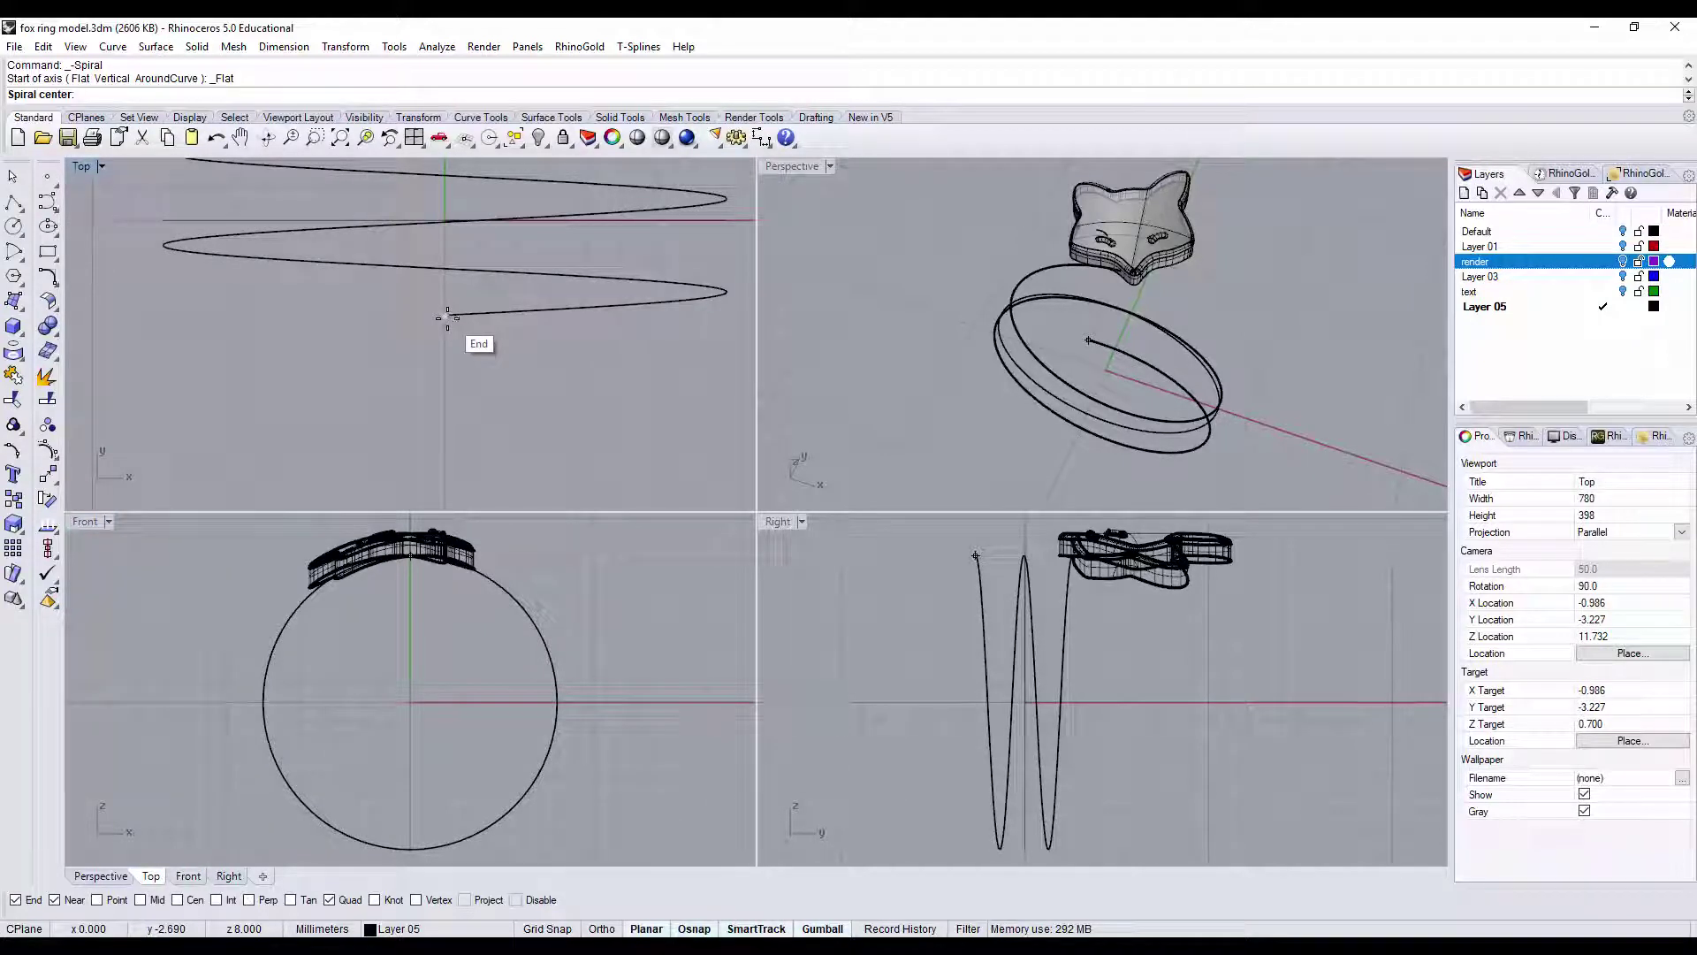
click(446, 316)
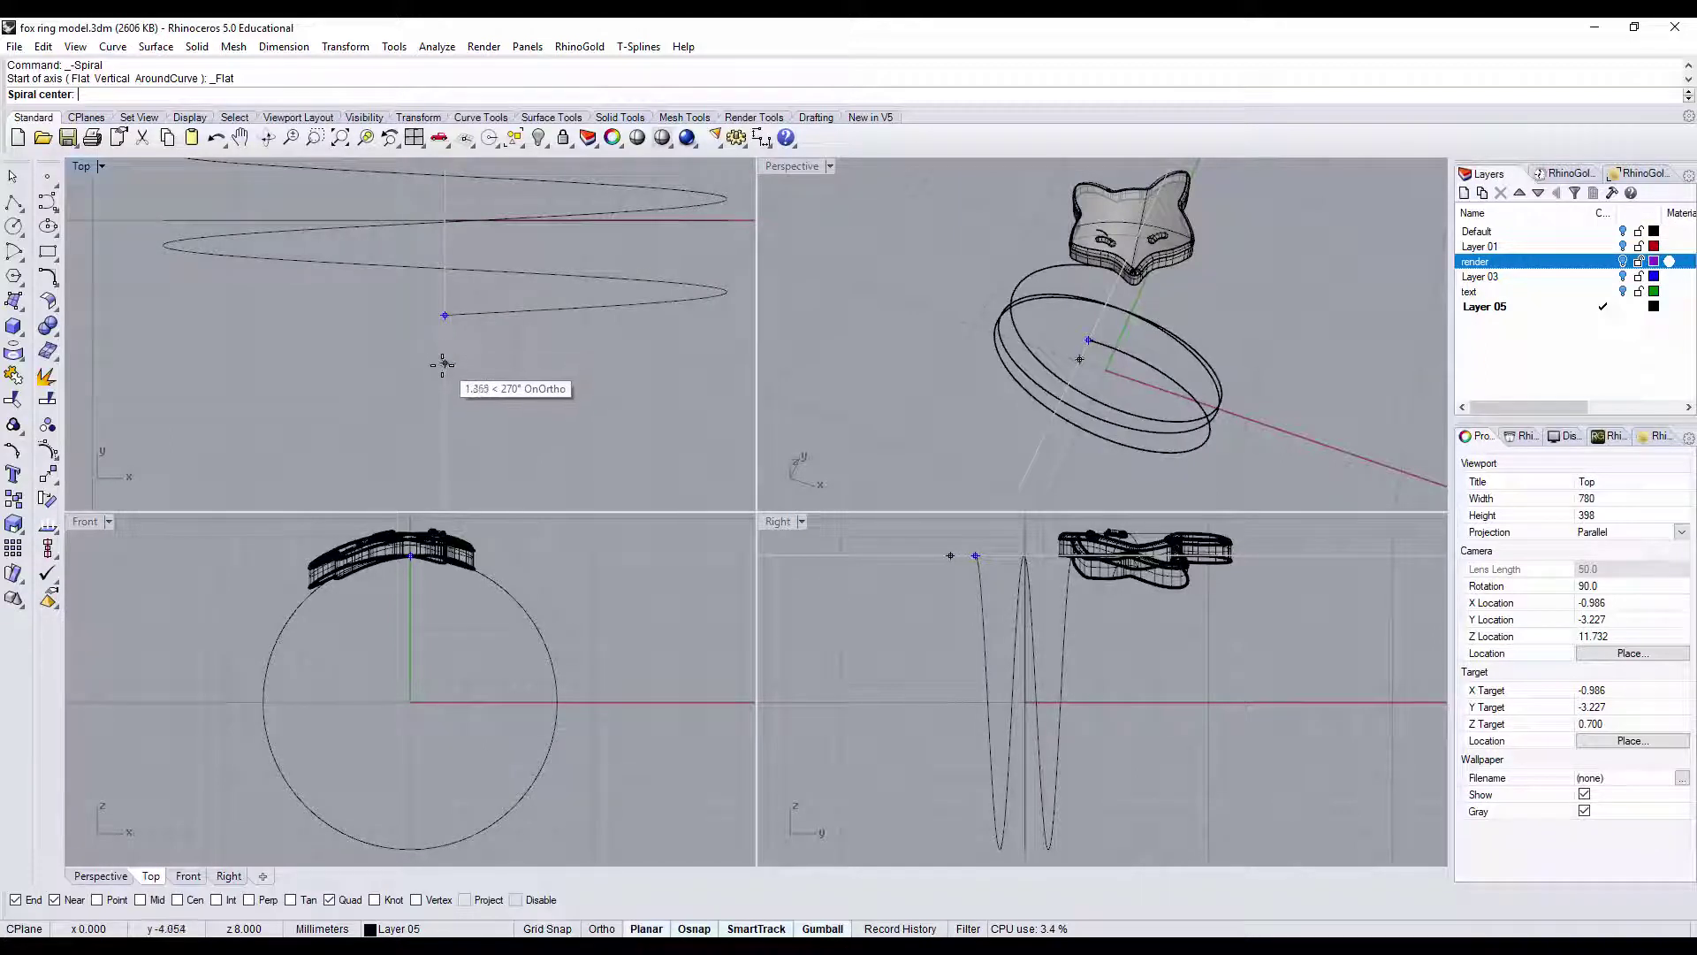
click(444, 368)
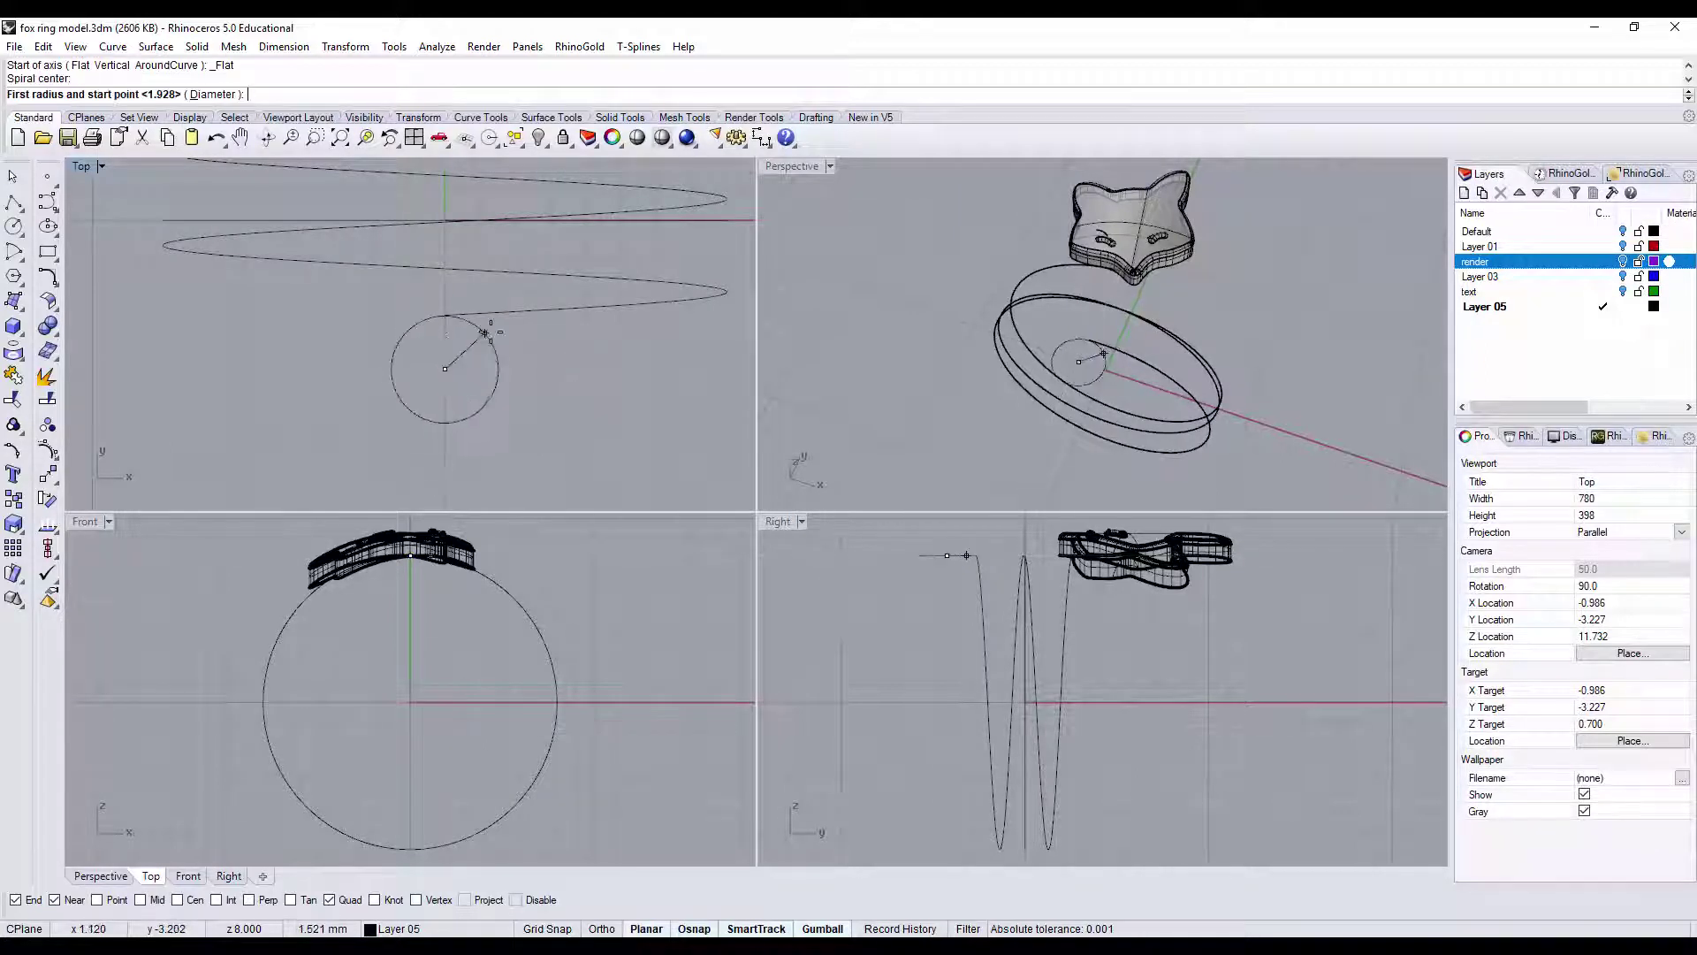
click(445, 313)
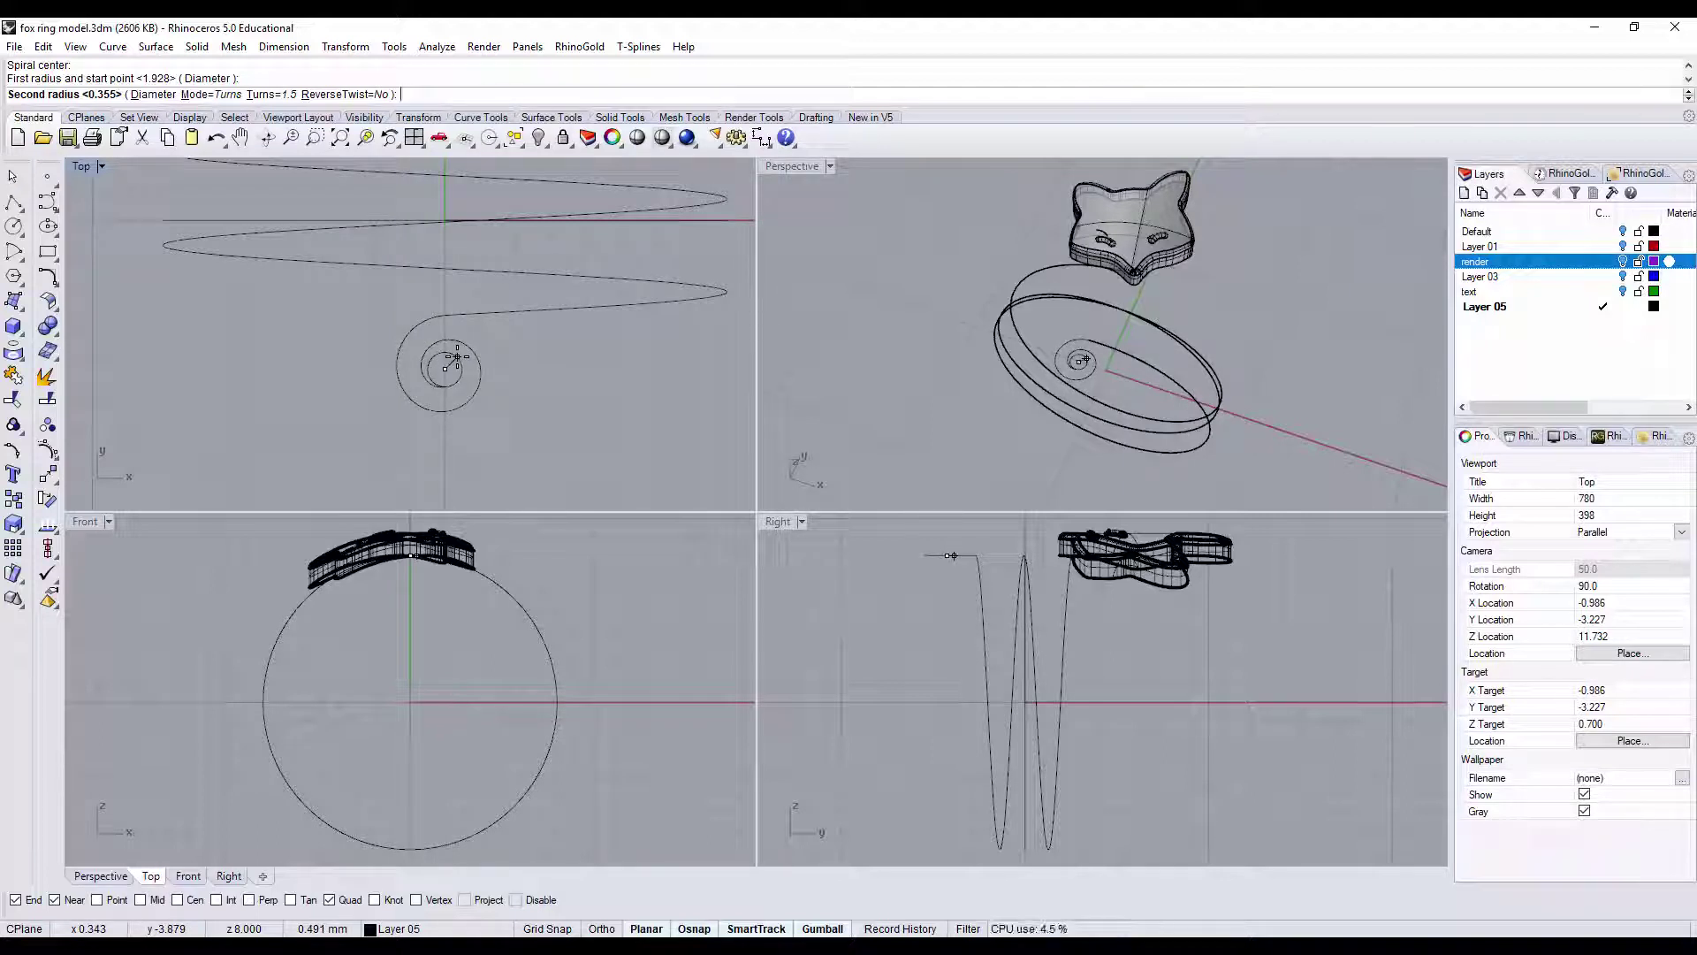
click(457, 358)
scroll(552, 361, down, 2)
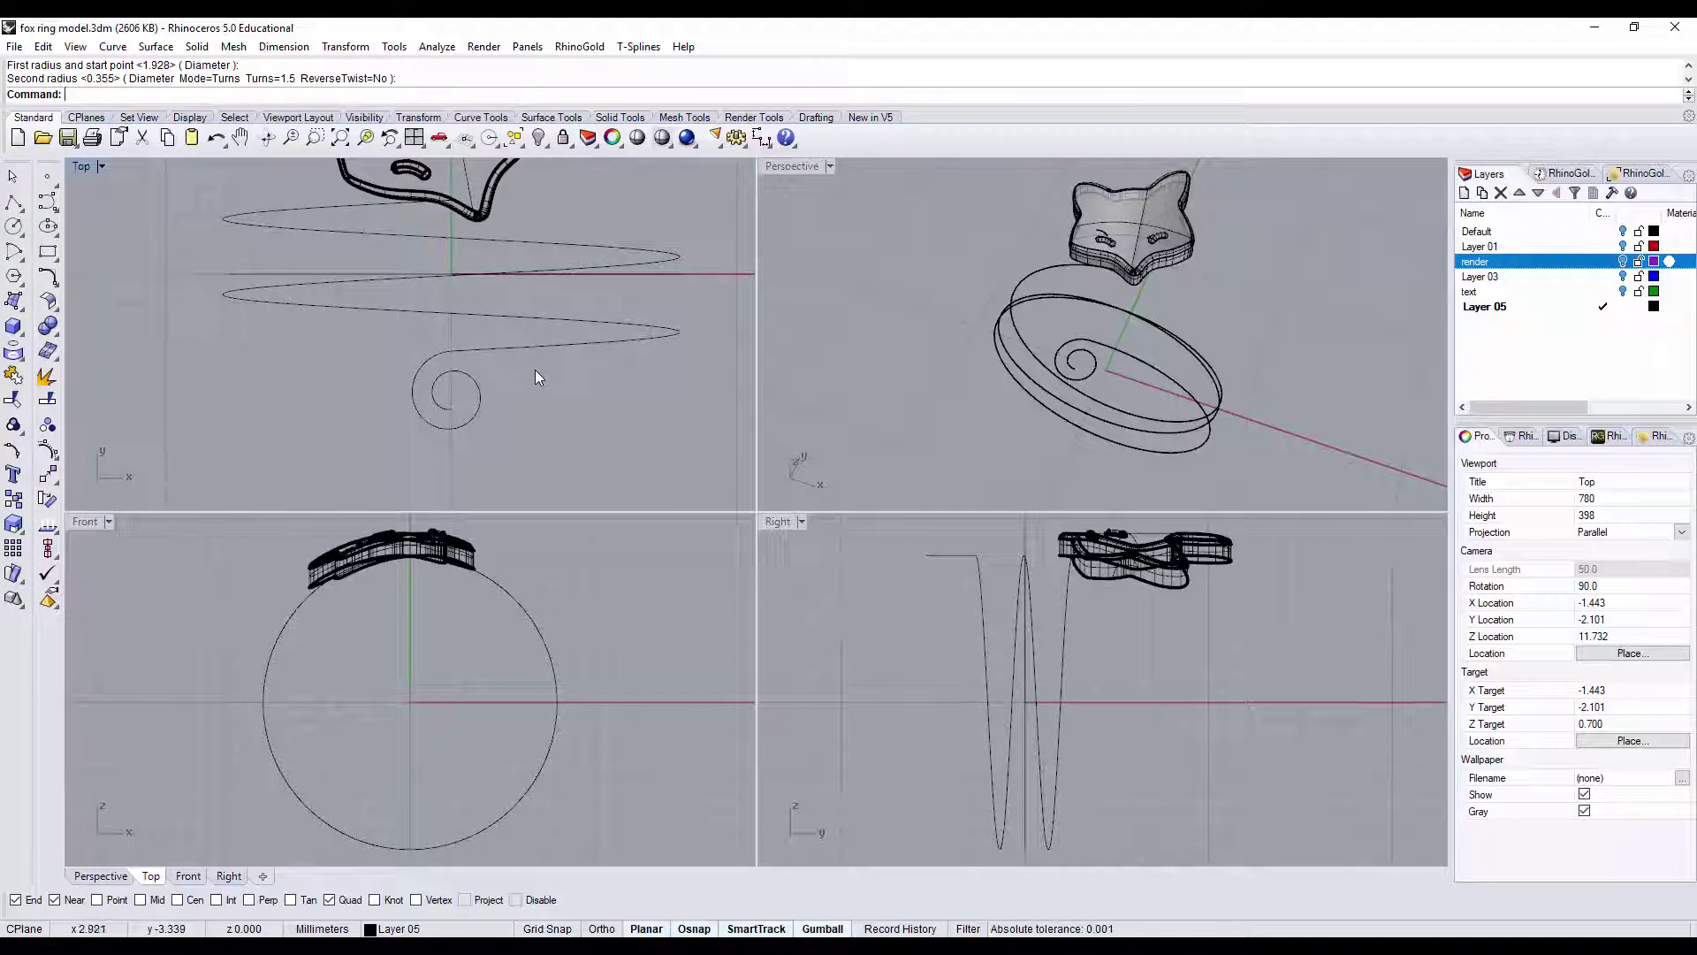
right_drag(1021, 340, 850, 184)
- Set the ring circle's display colour to Red in Properties
double_click(793, 167)
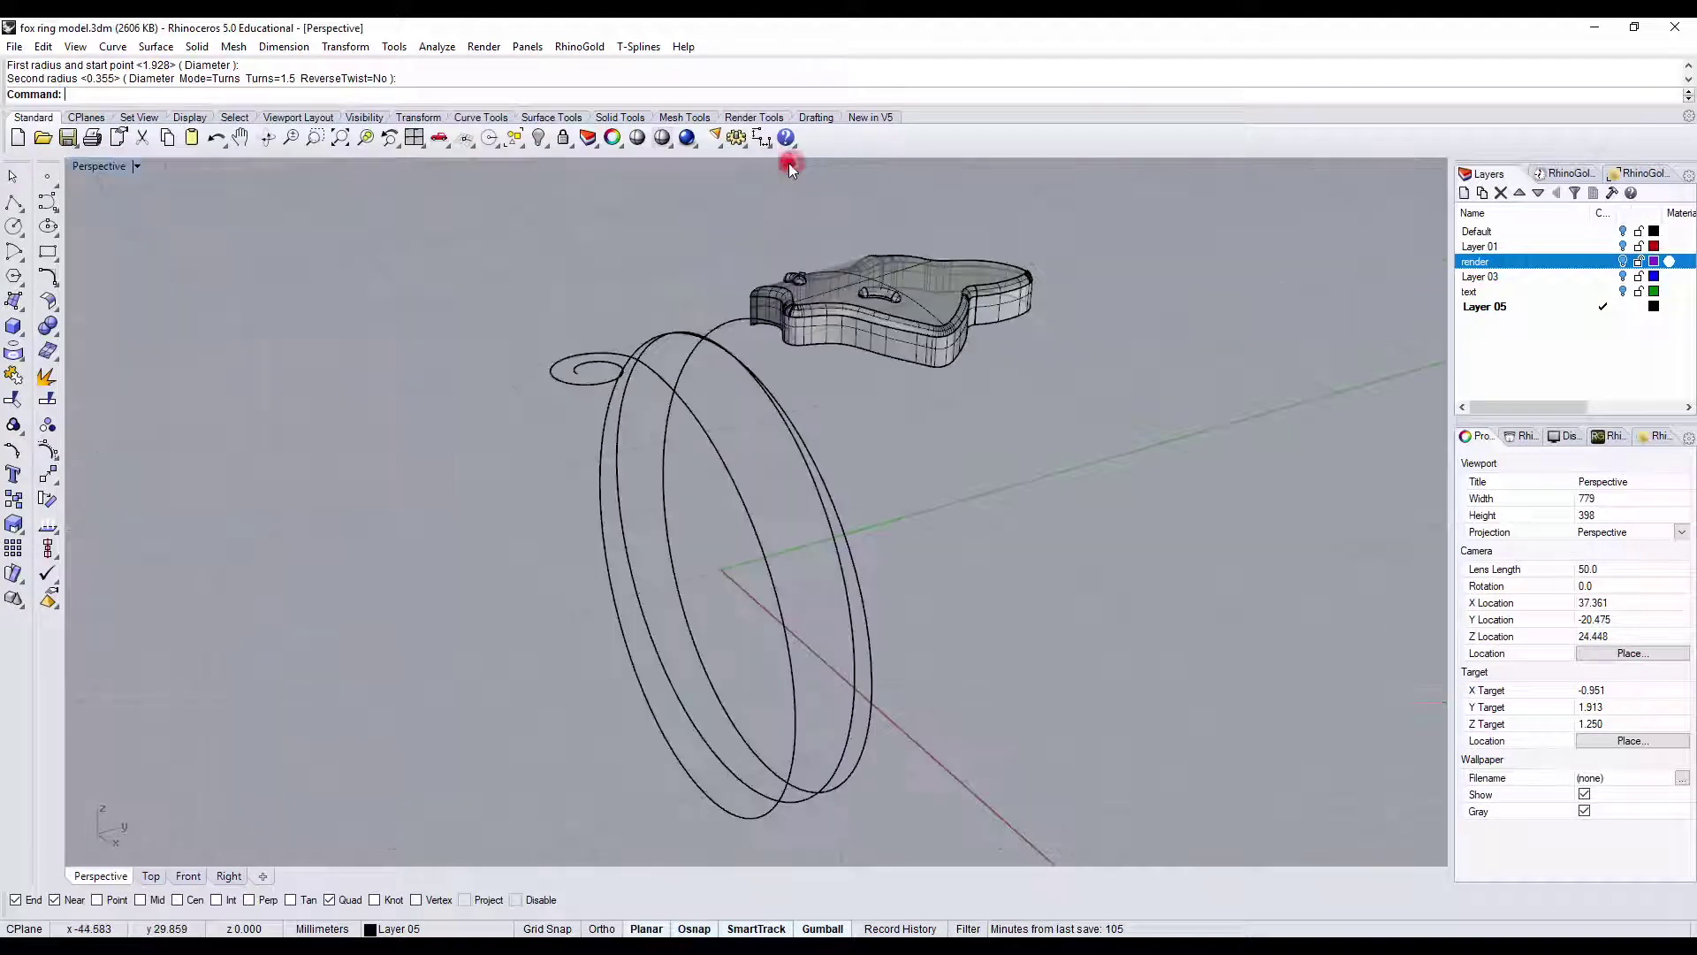
right_drag(805, 355, 824, 486)
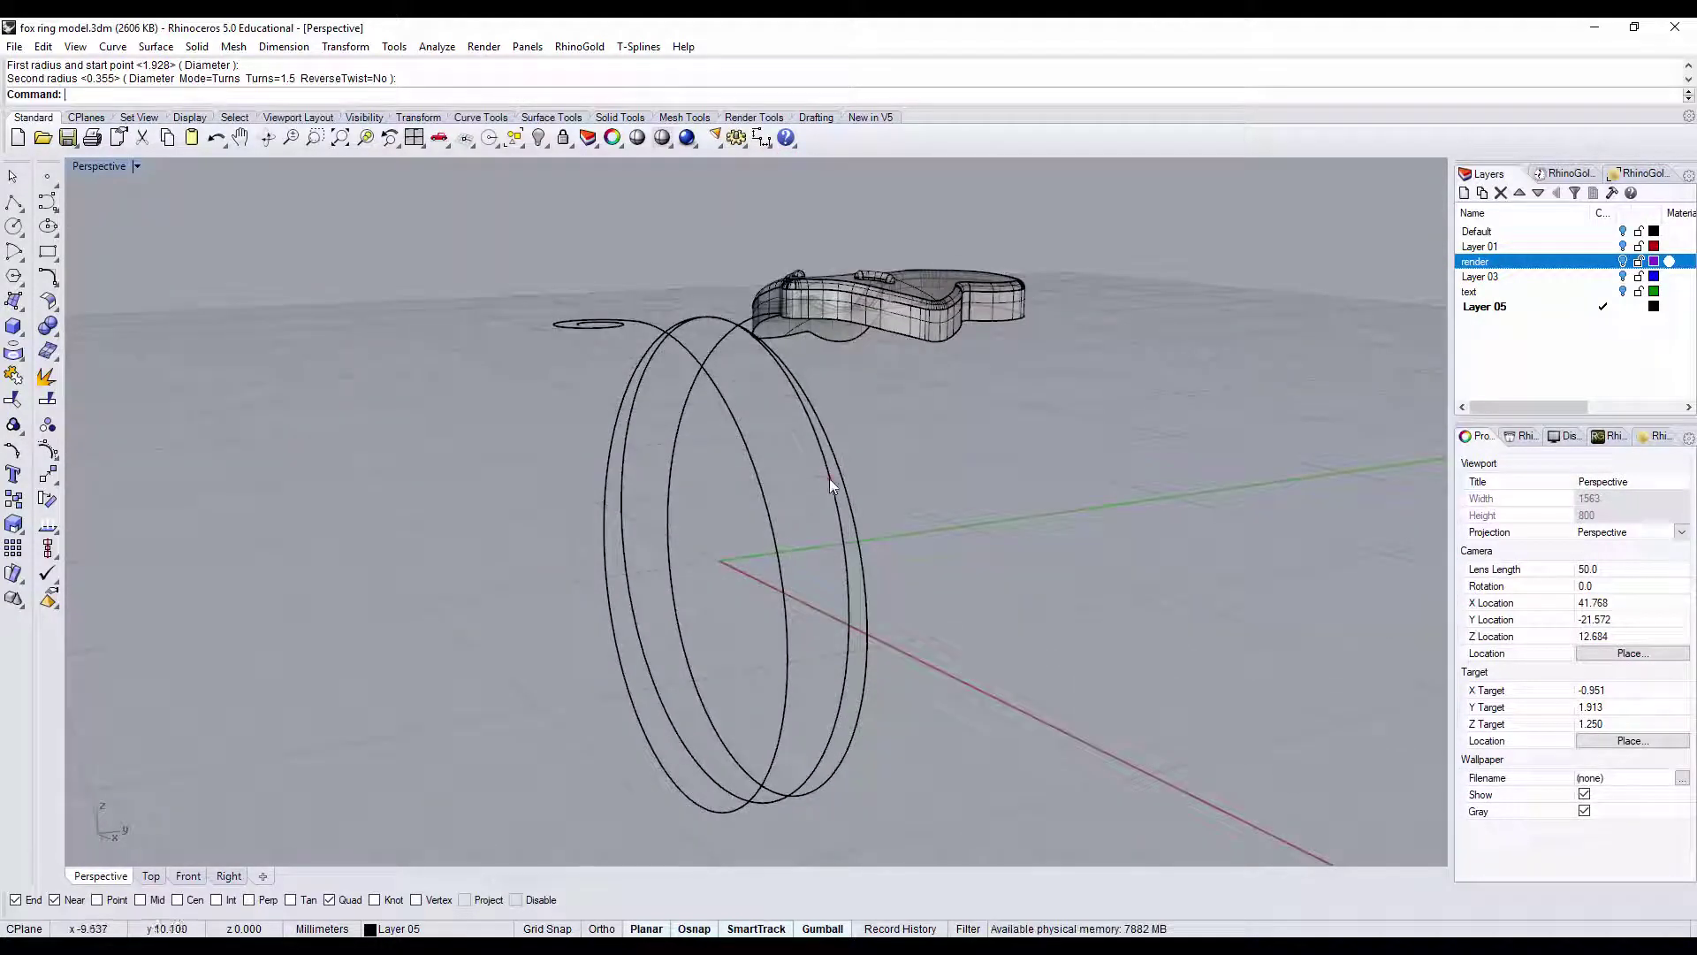
click(829, 479)
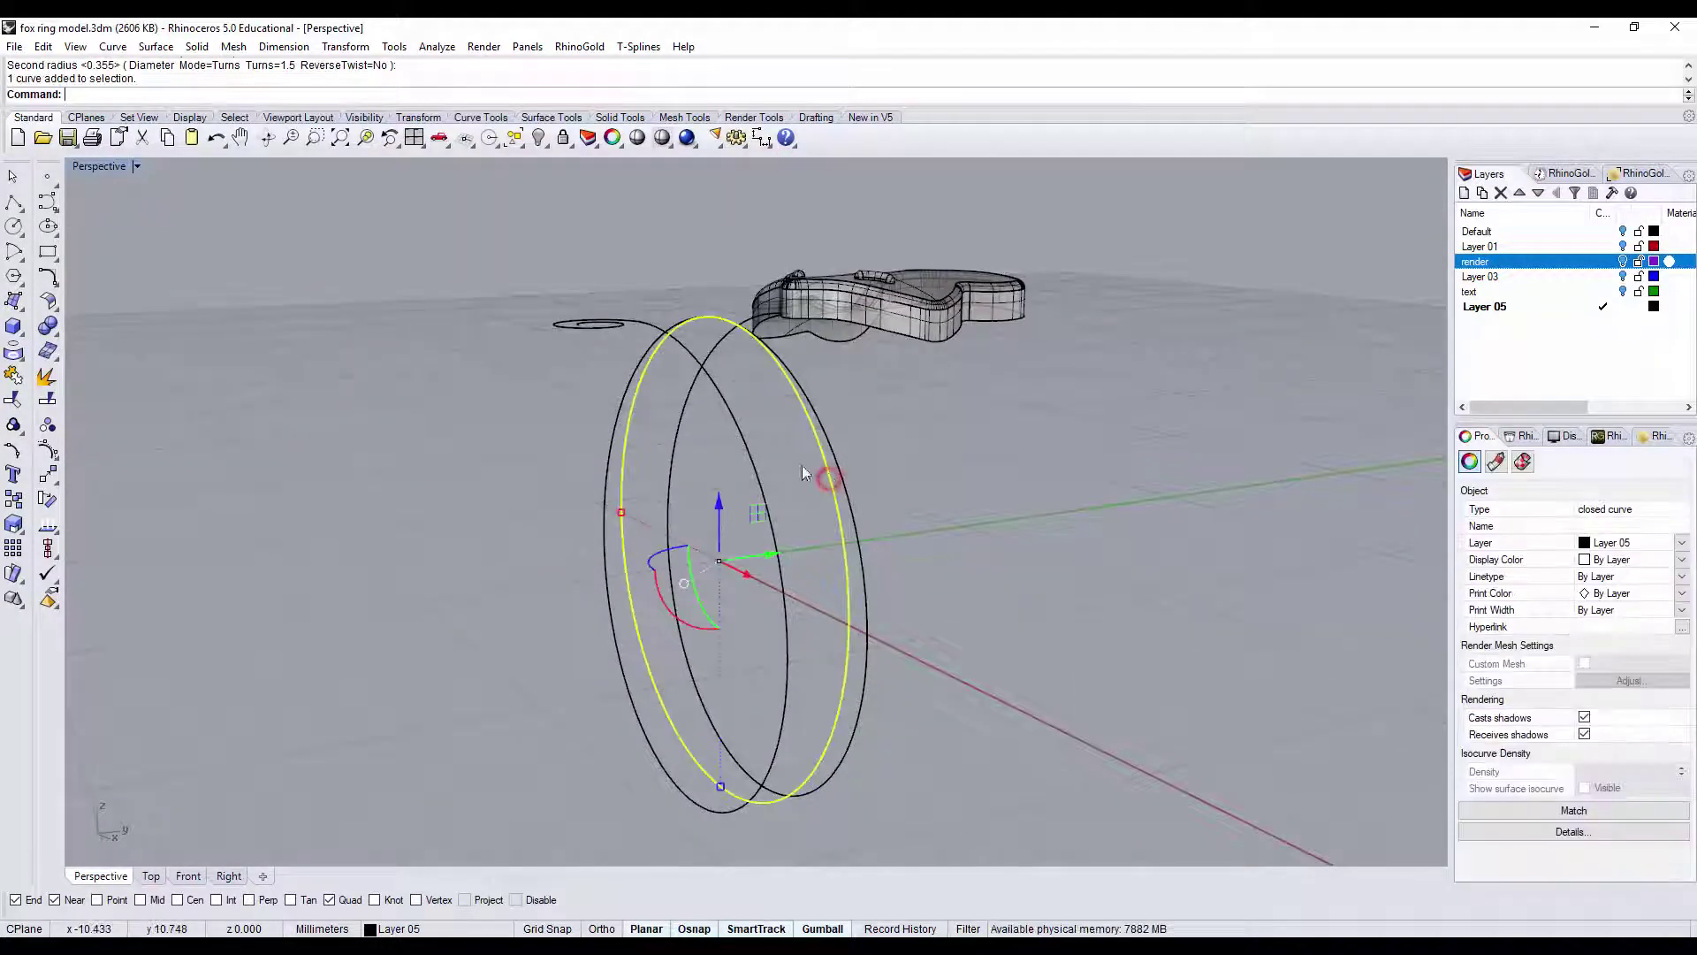
click(1681, 561)
click(1617, 626)
click(1144, 489)
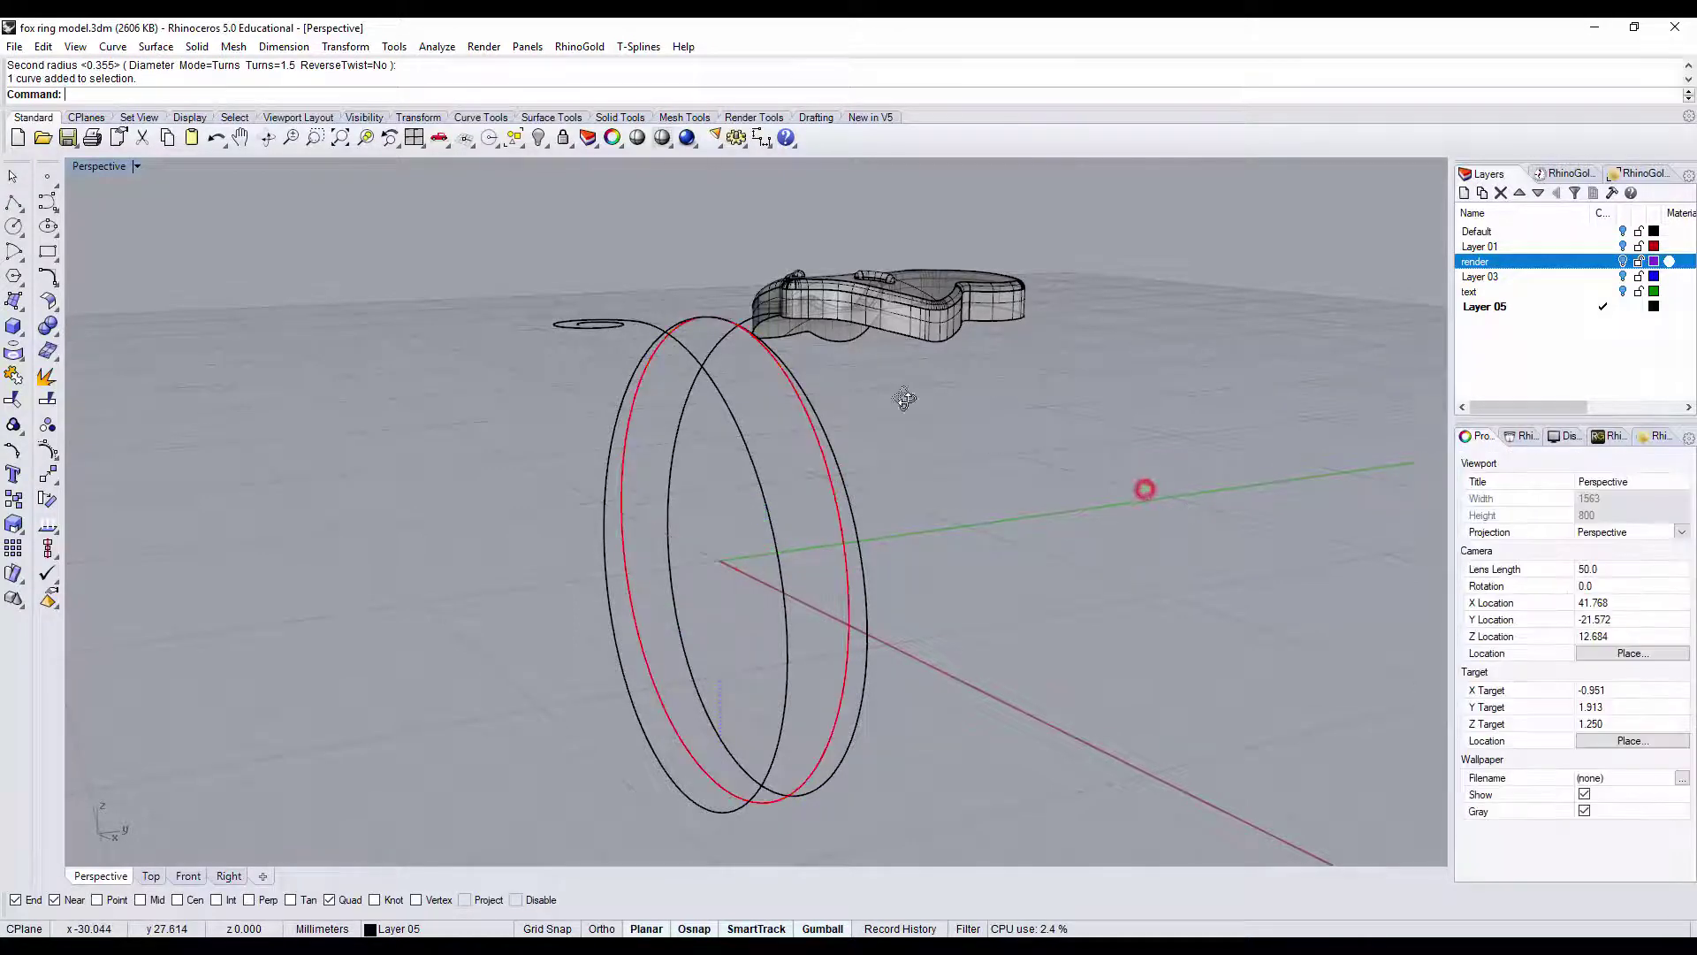
- Orbit around the rings, selecting the small spiral and then the outer ring circle
right_drag(903, 398, 989, 405)
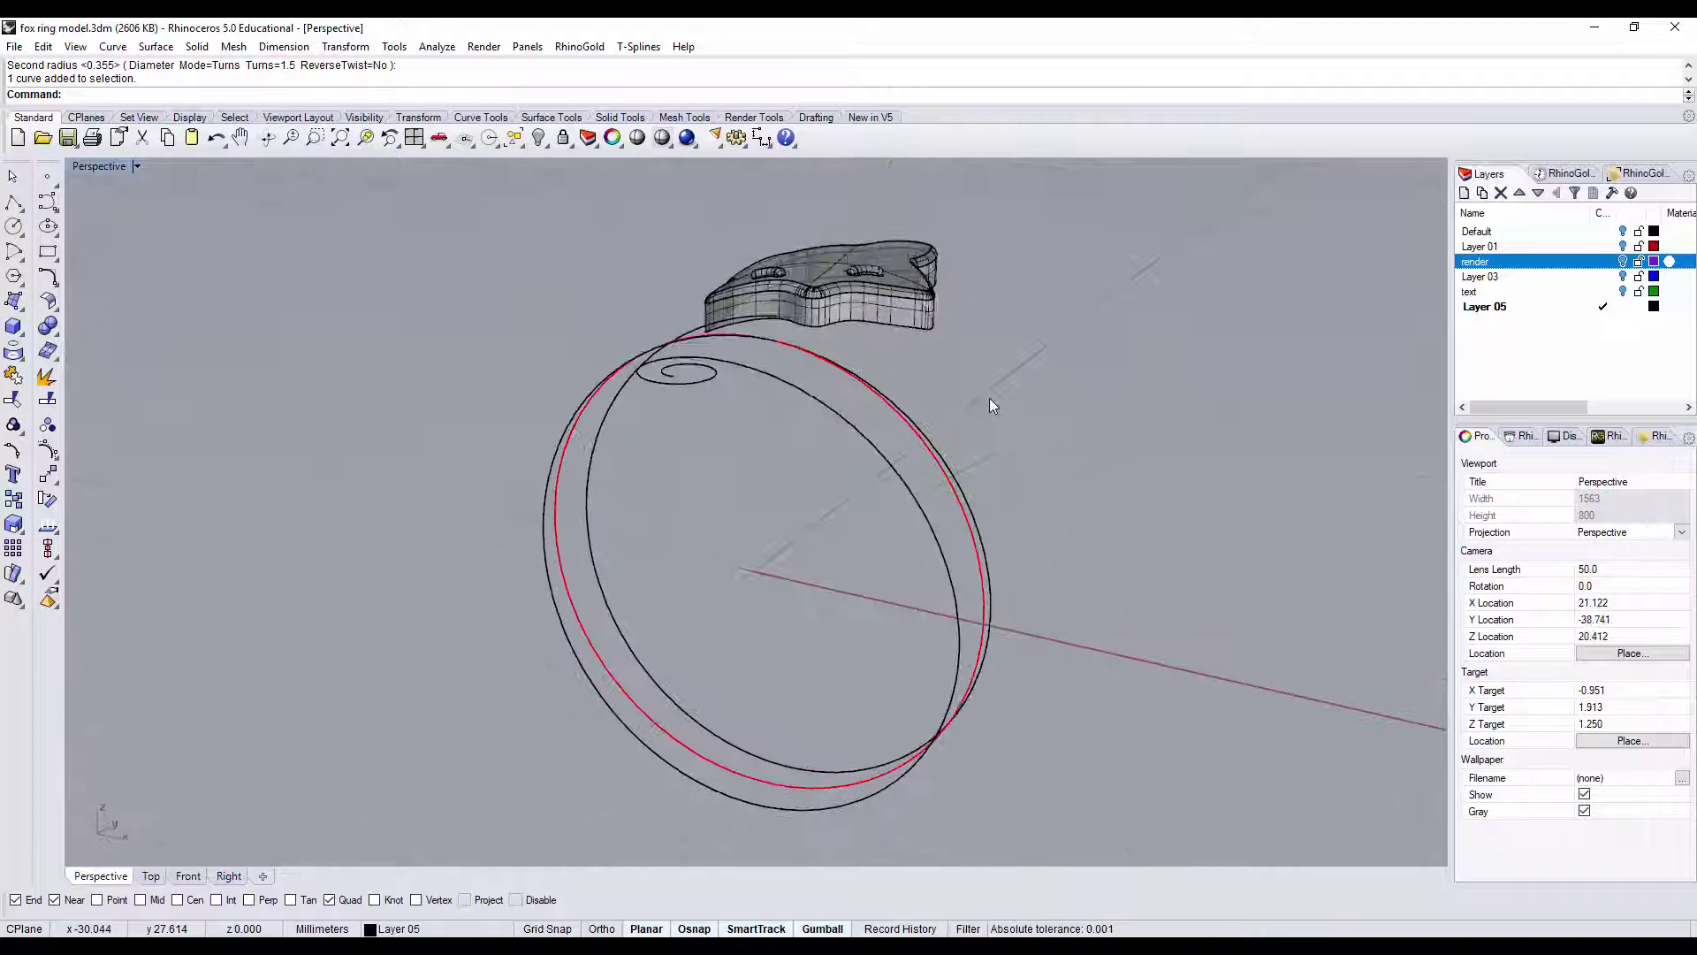
right_drag(946, 306, 597, 408)
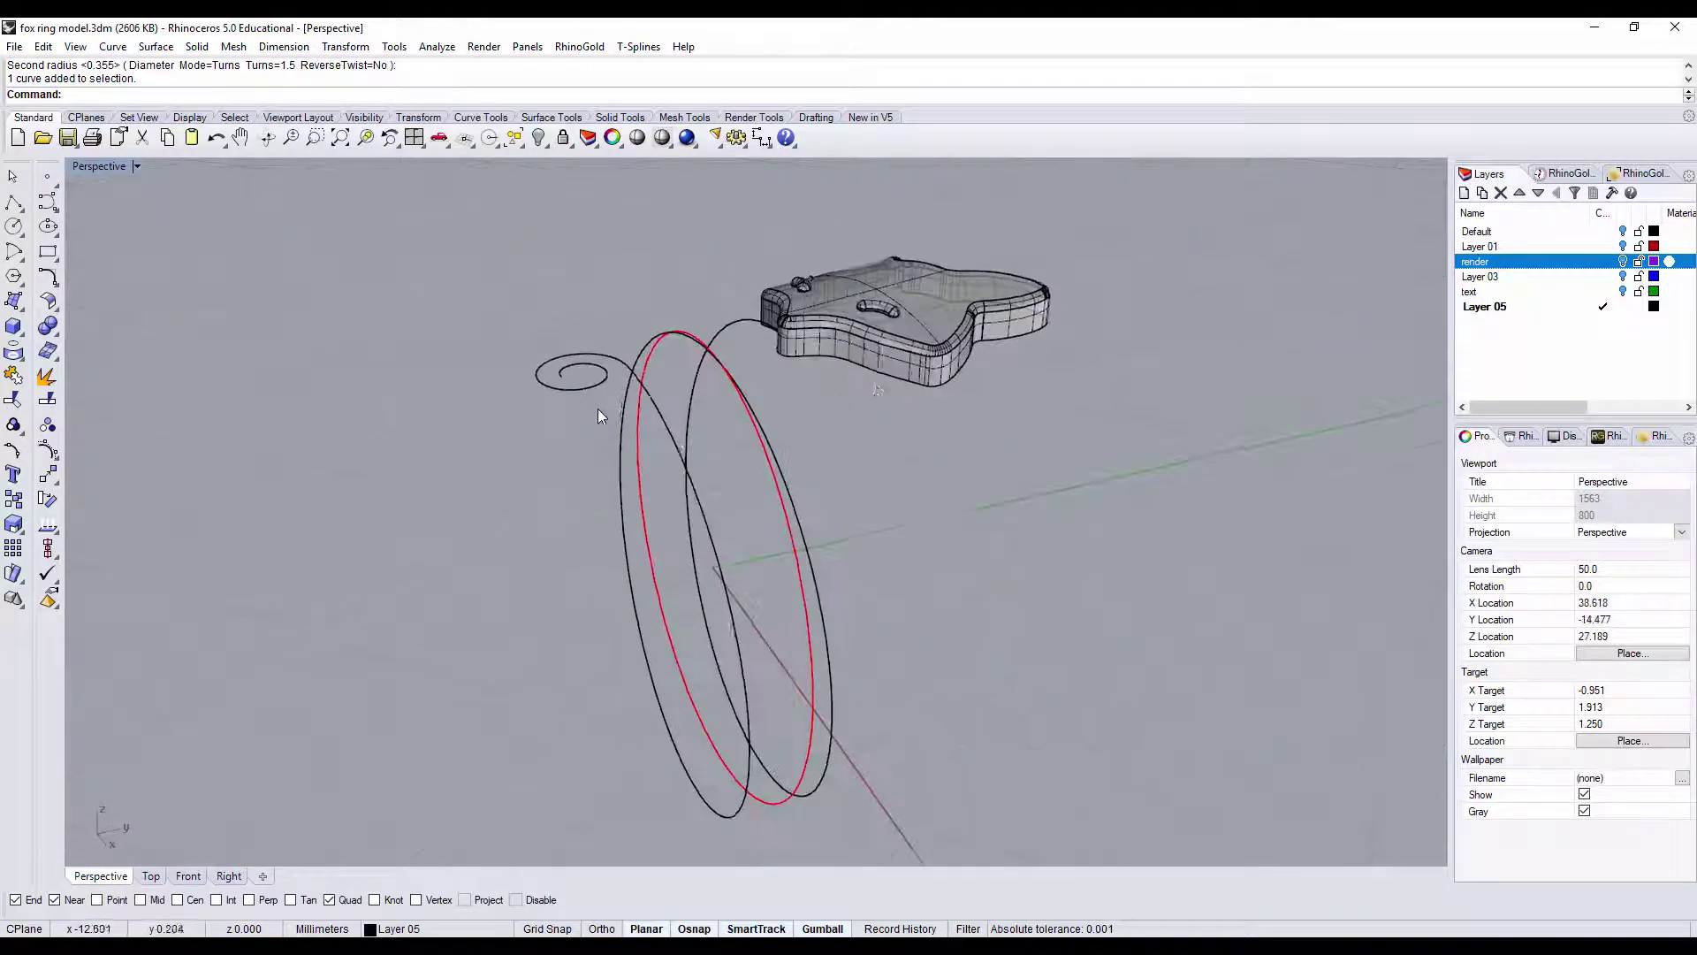
scroll(598, 408, up, 3)
click(583, 367)
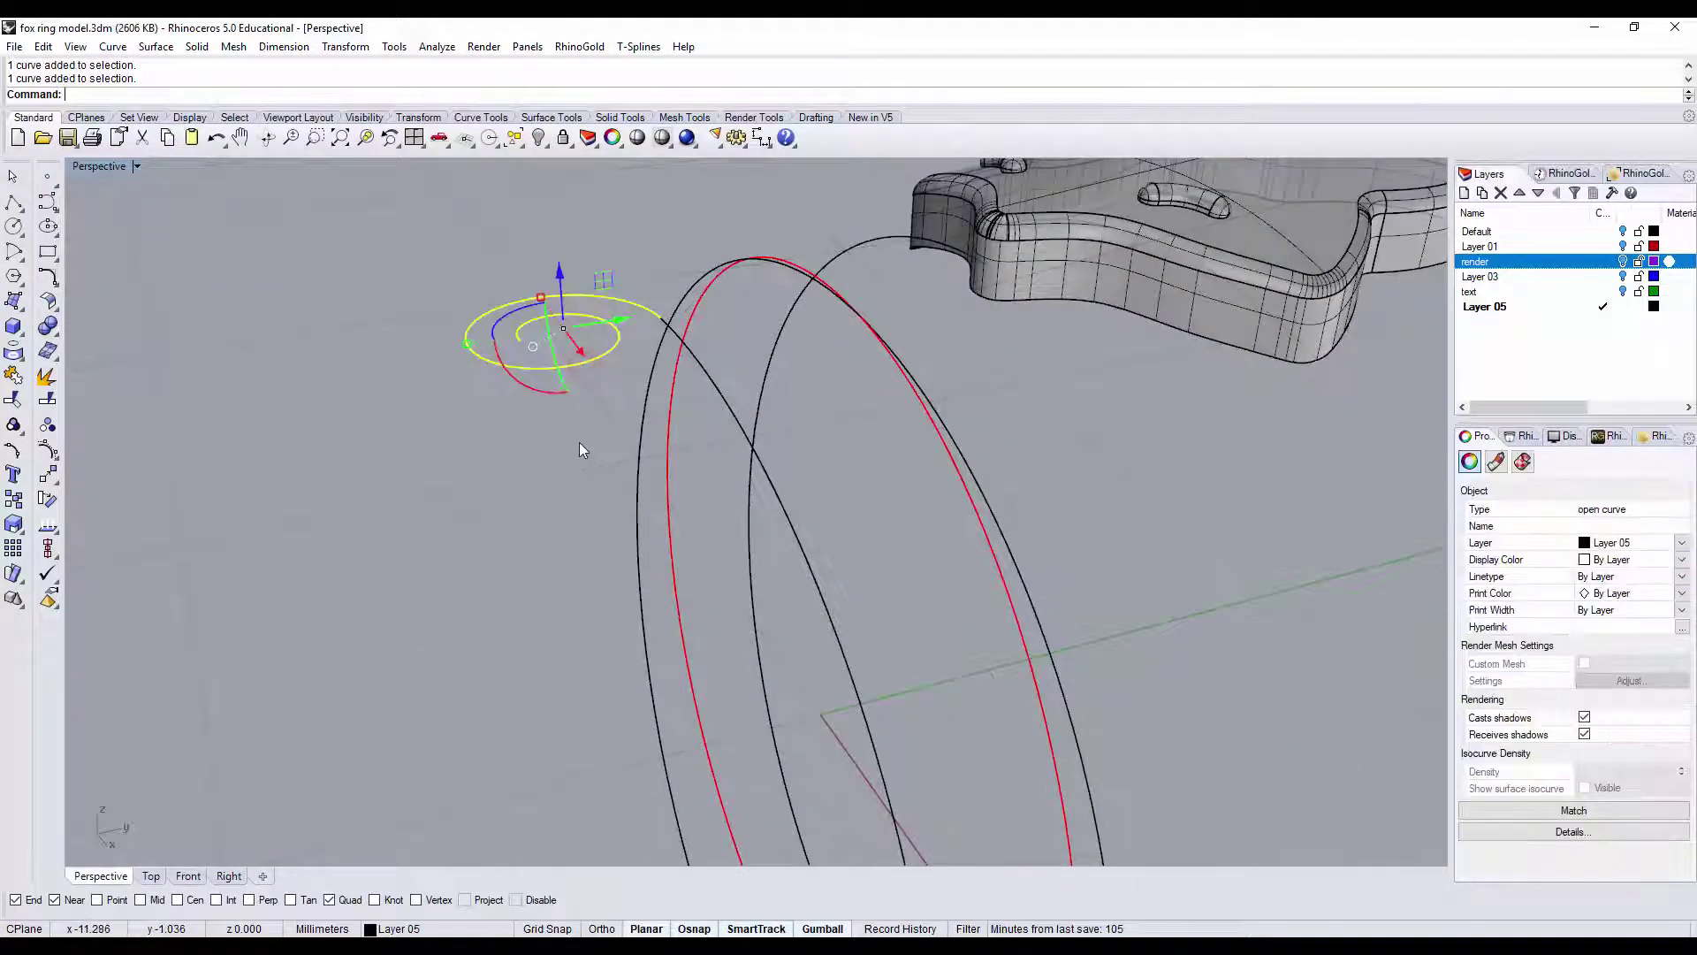
scroll(580, 451, down, 2)
right_drag(868, 455, 820, 459)
click(918, 514)
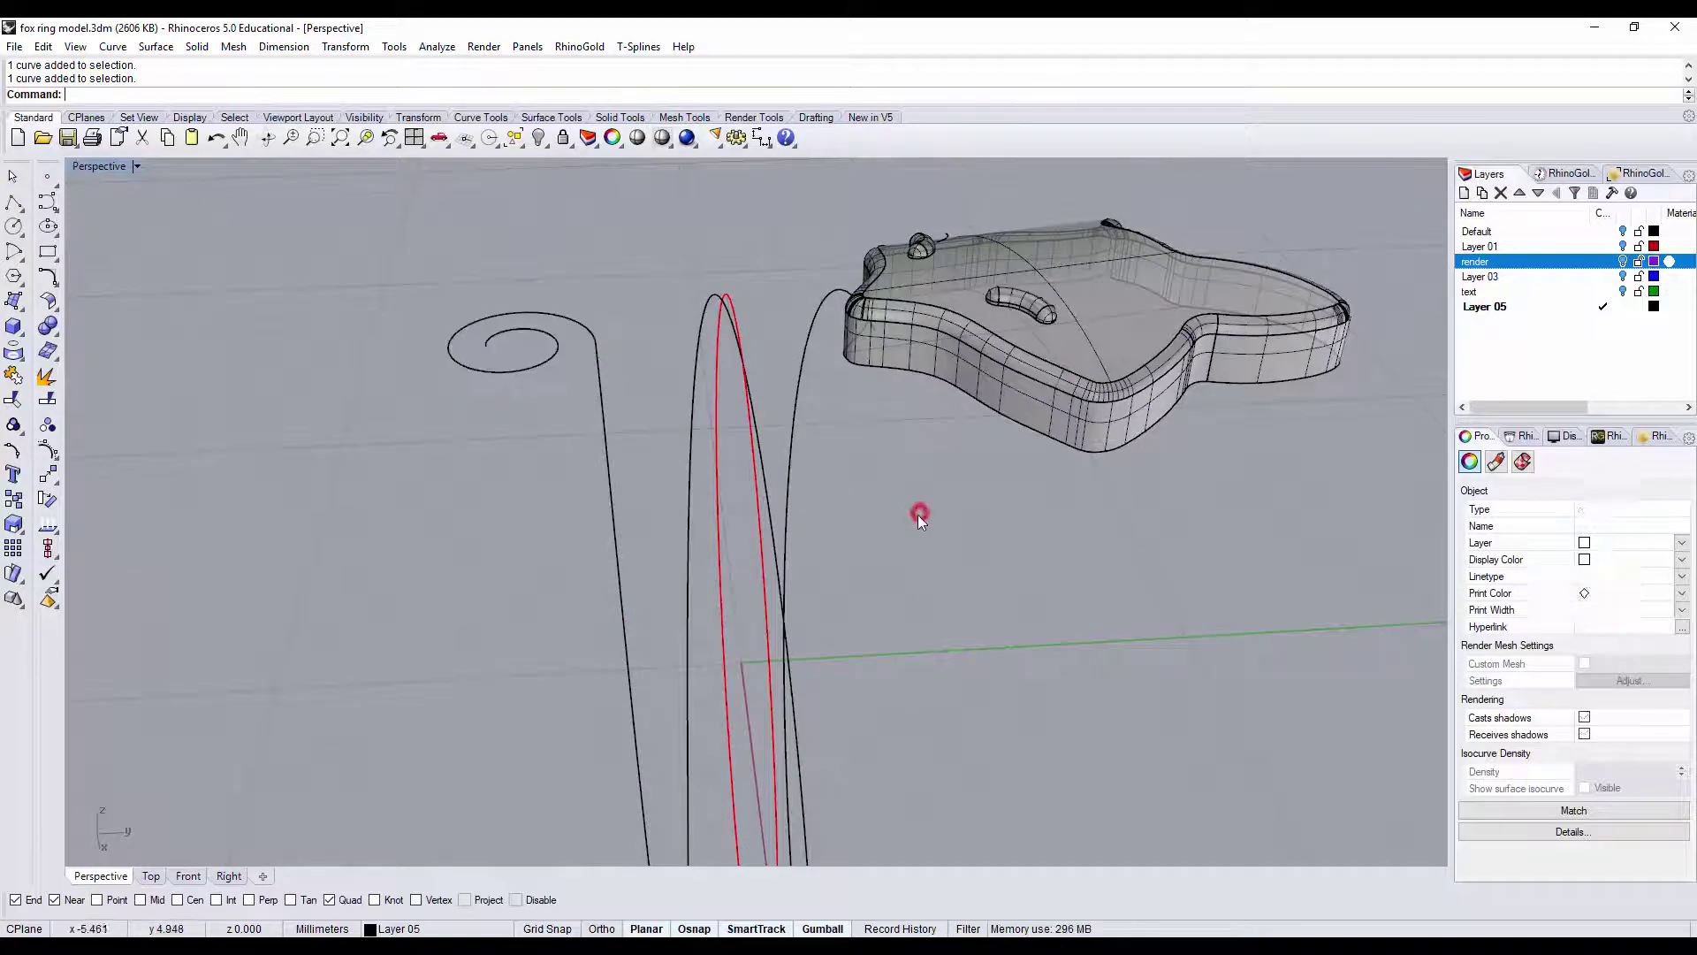
right_drag(917, 515, 978, 567)
click(979, 567)
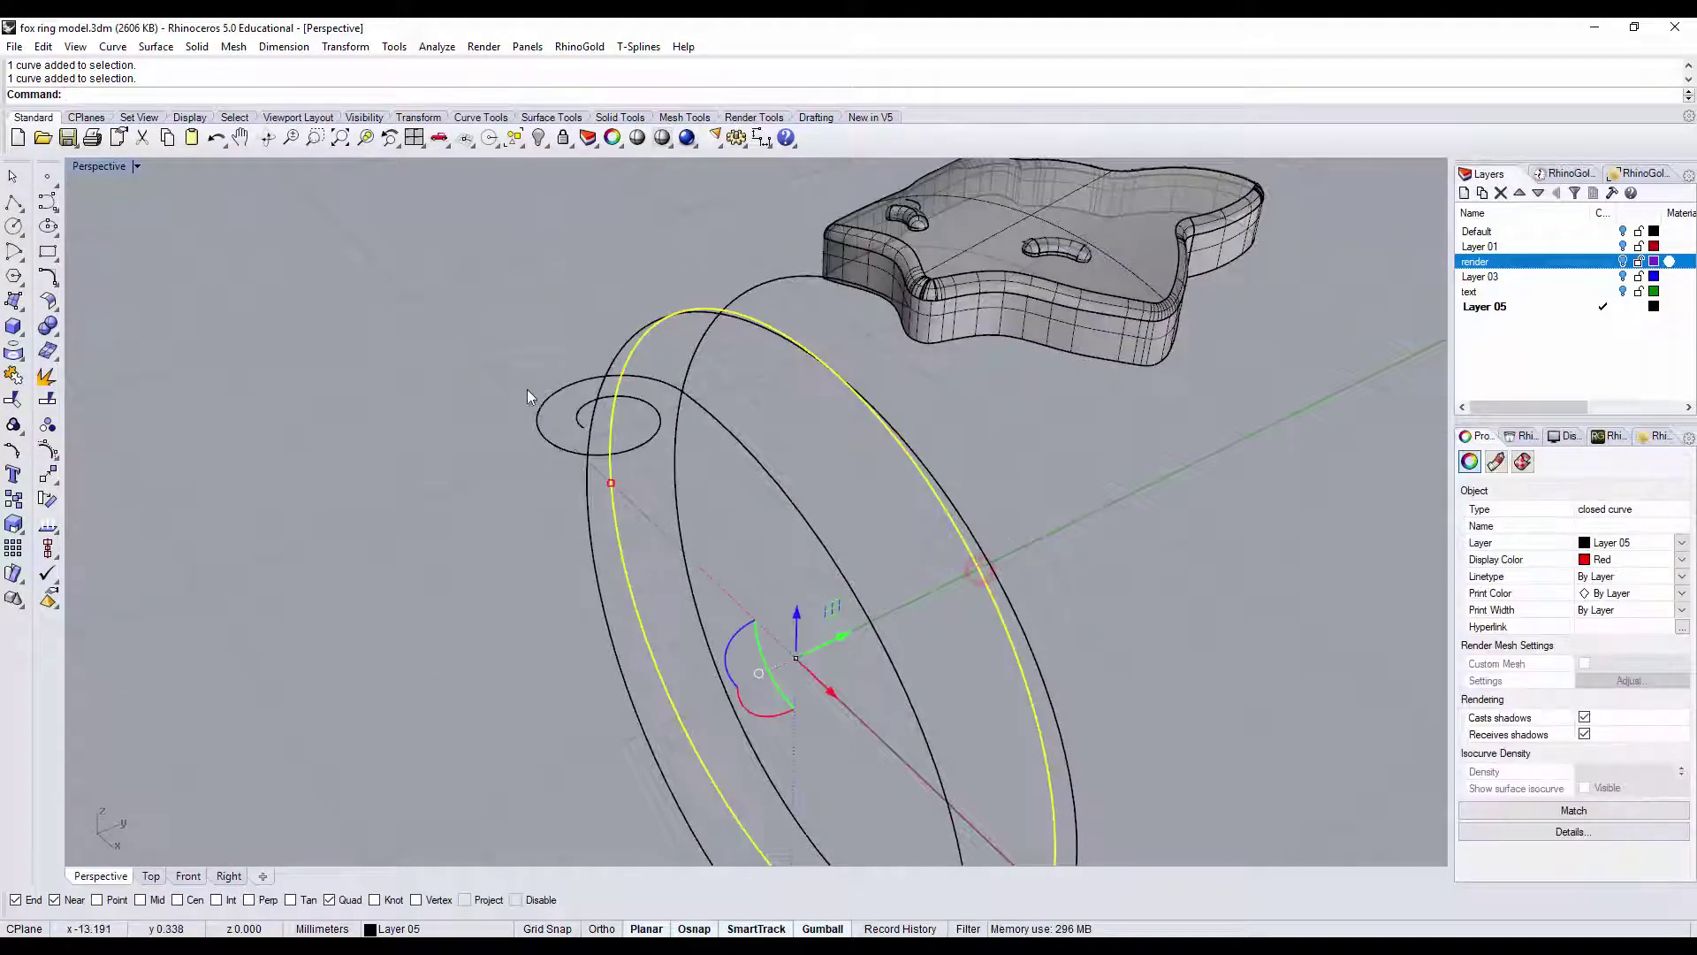
scroll(528, 394, down, 3)
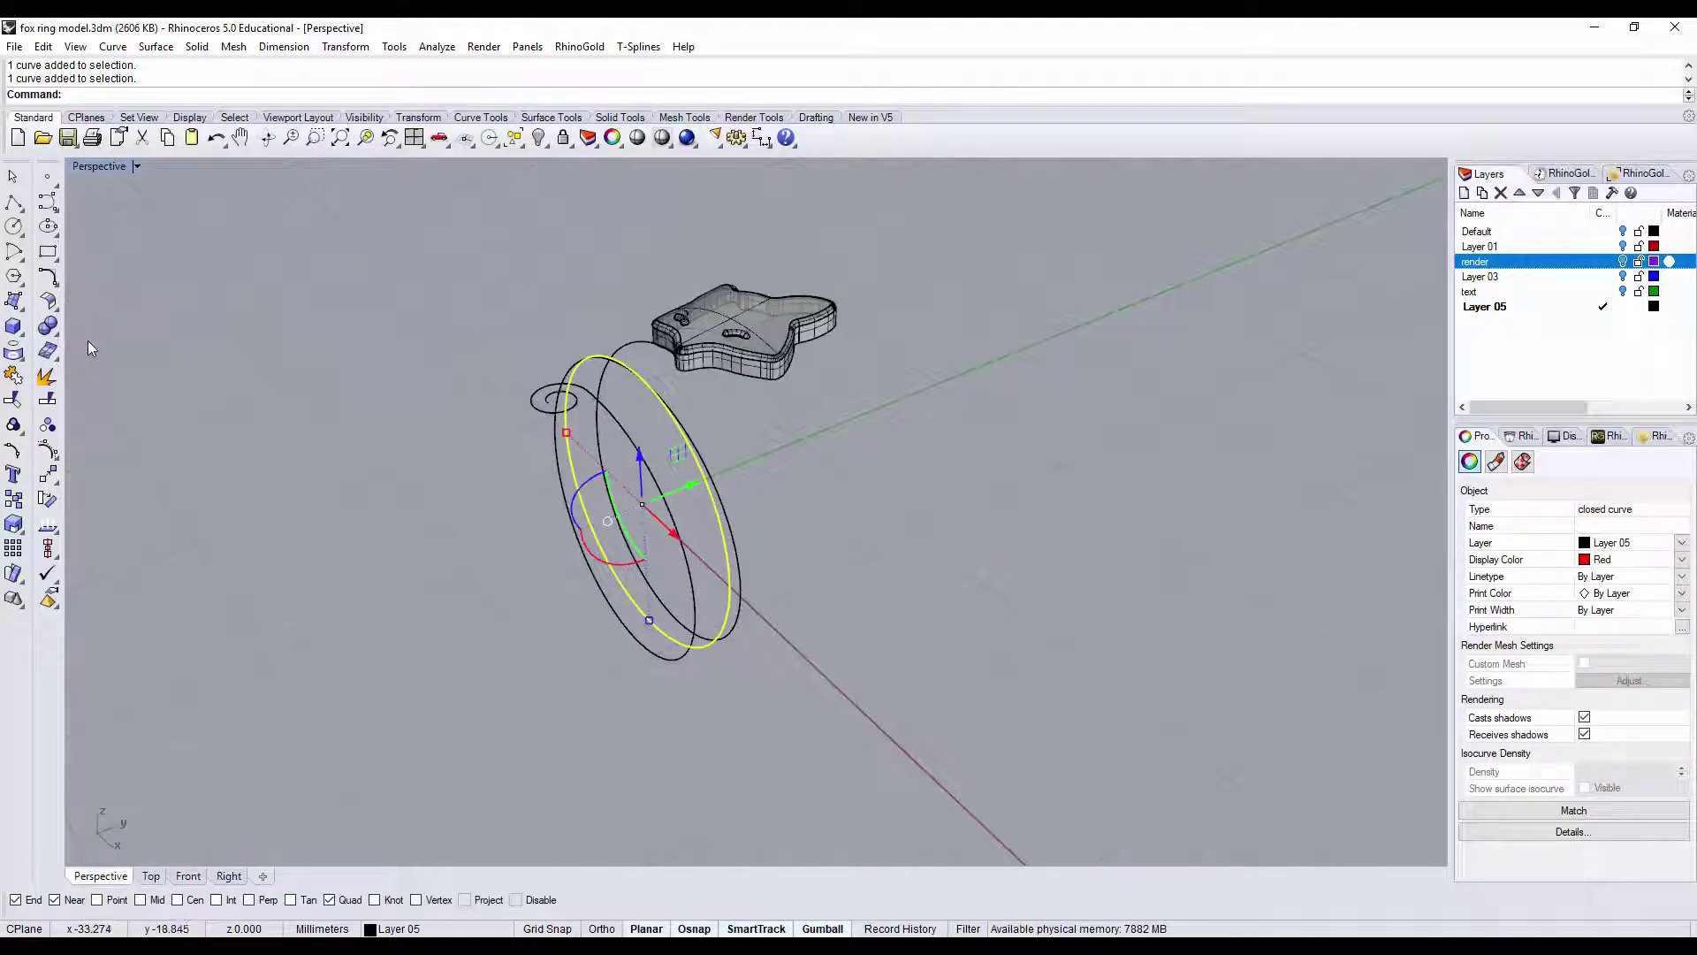
- Extrude the ring circle straight into a cylinder
click(18, 353)
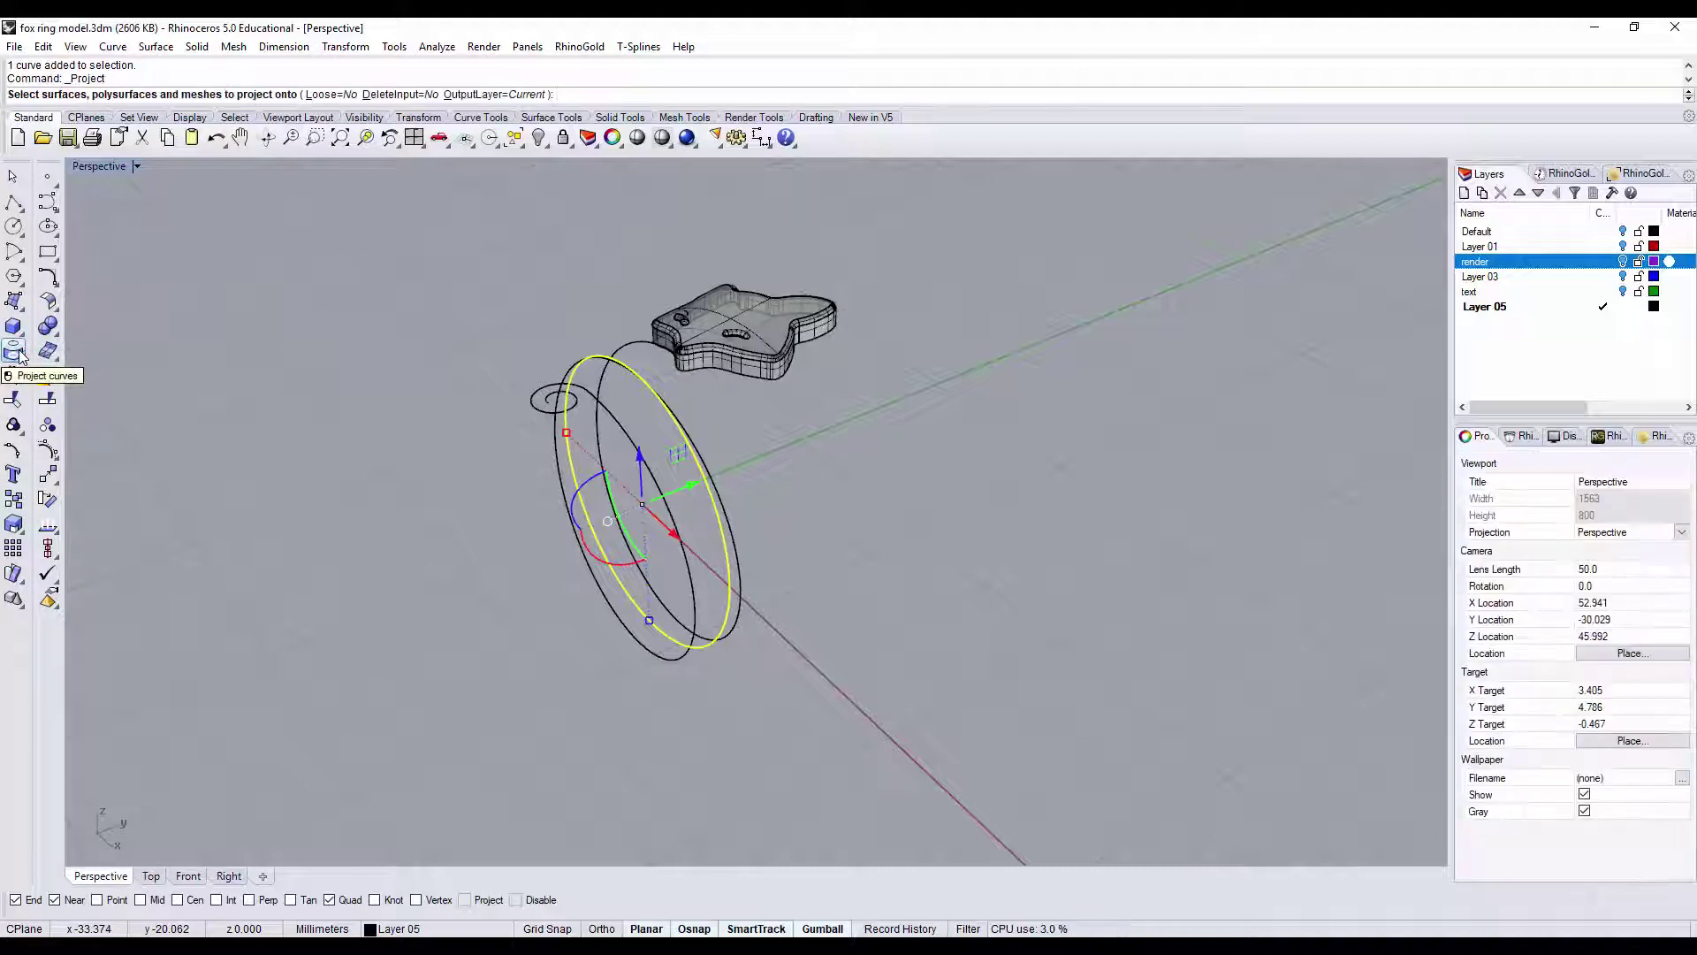
click(203, 47)
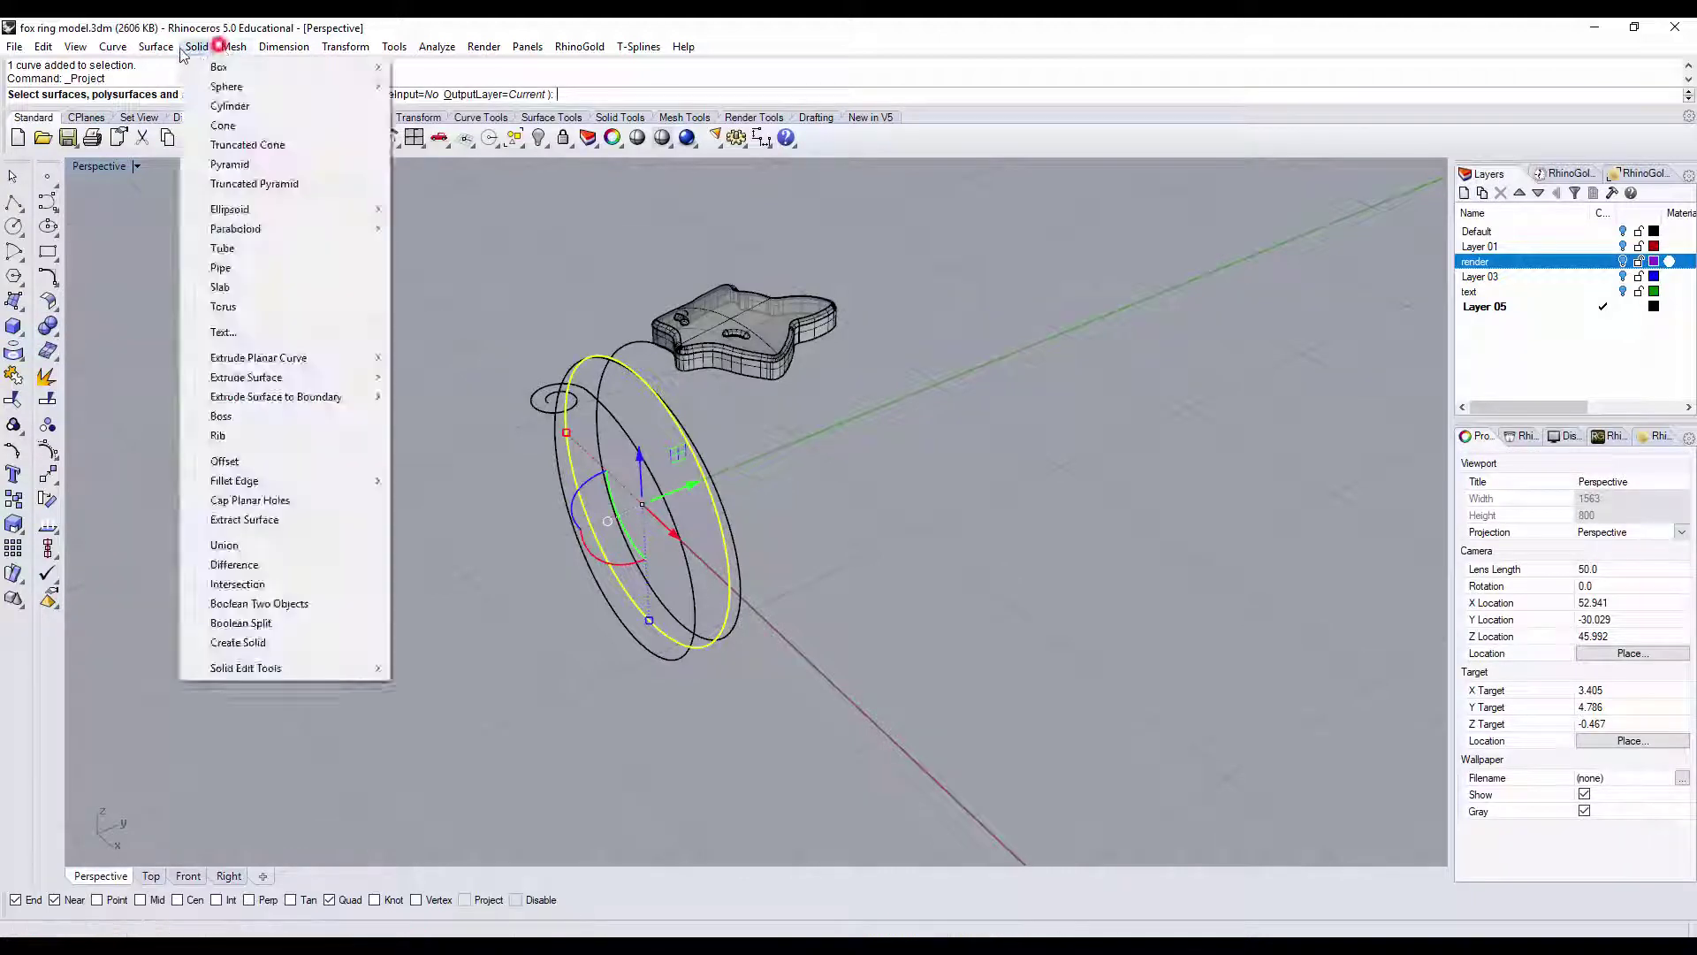
mouse_move(159, 48)
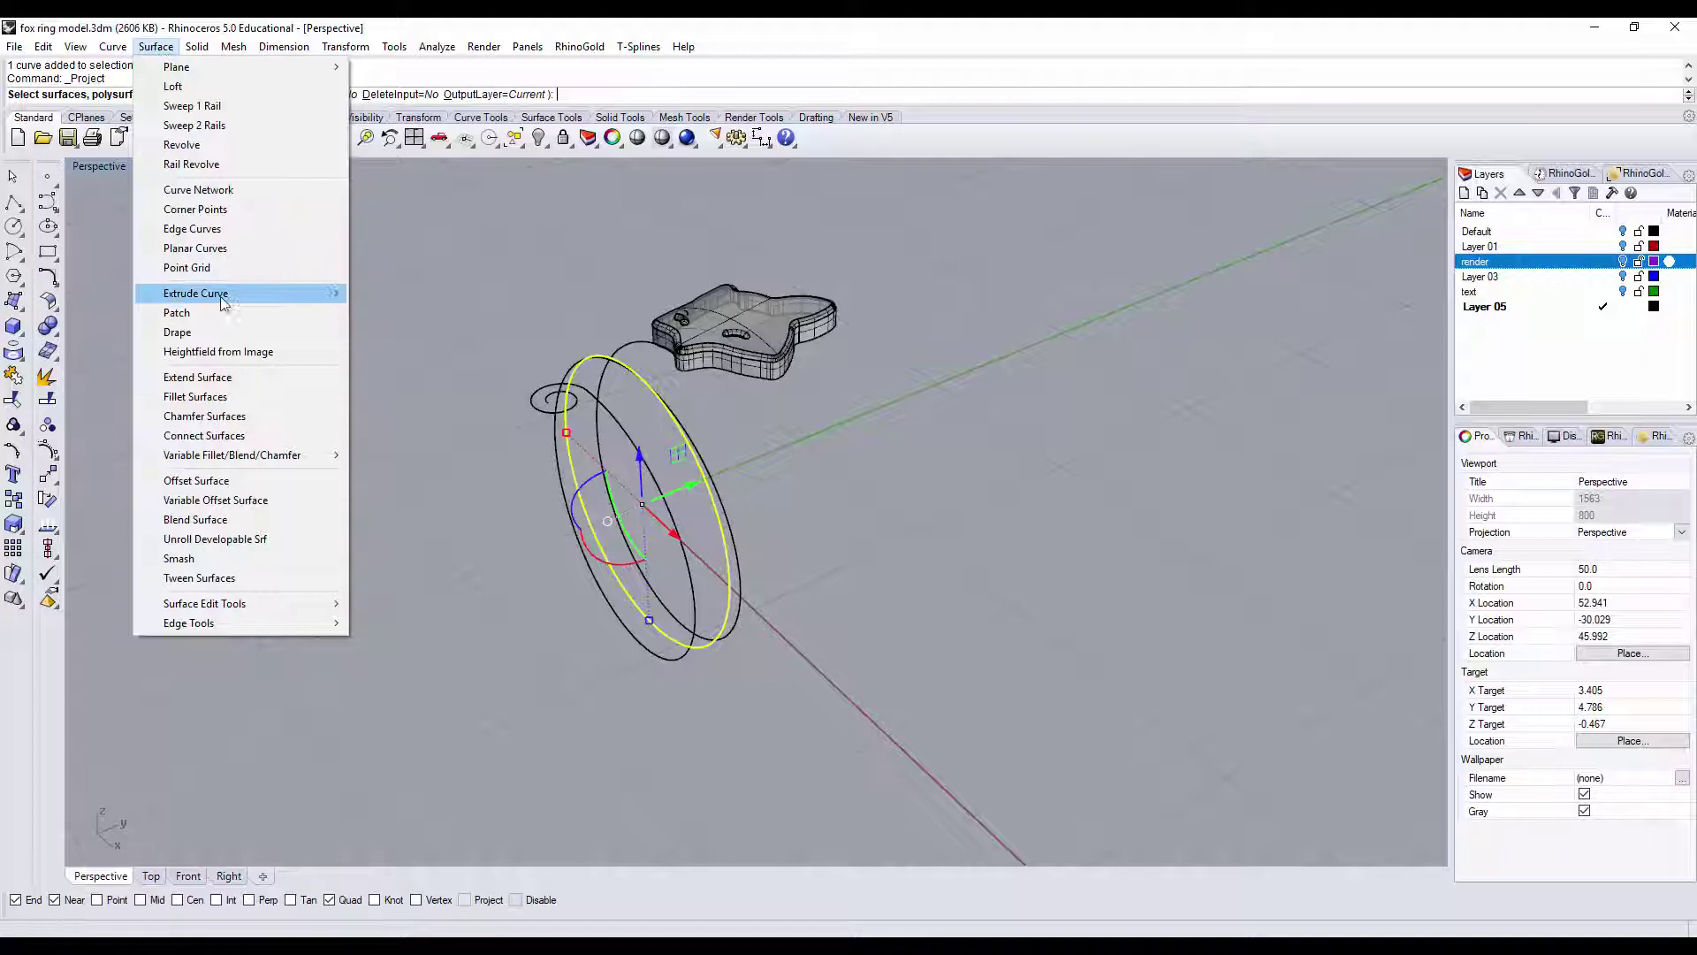
mouse_move(215, 298)
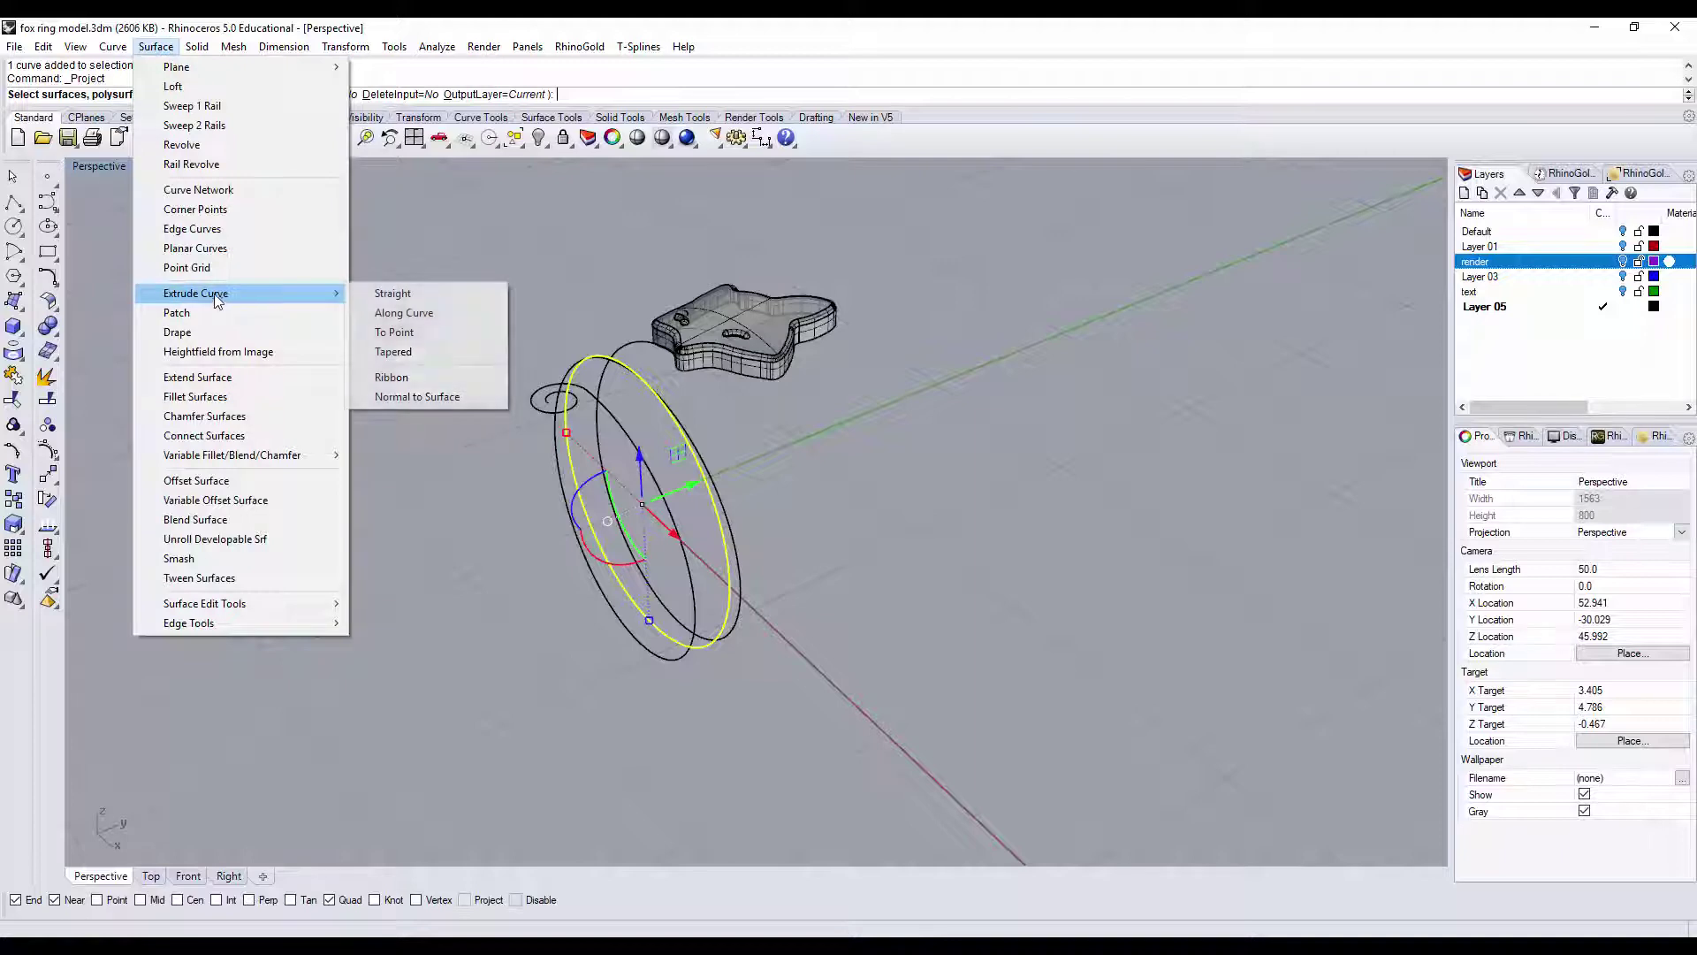
click(394, 295)
click(341, 339)
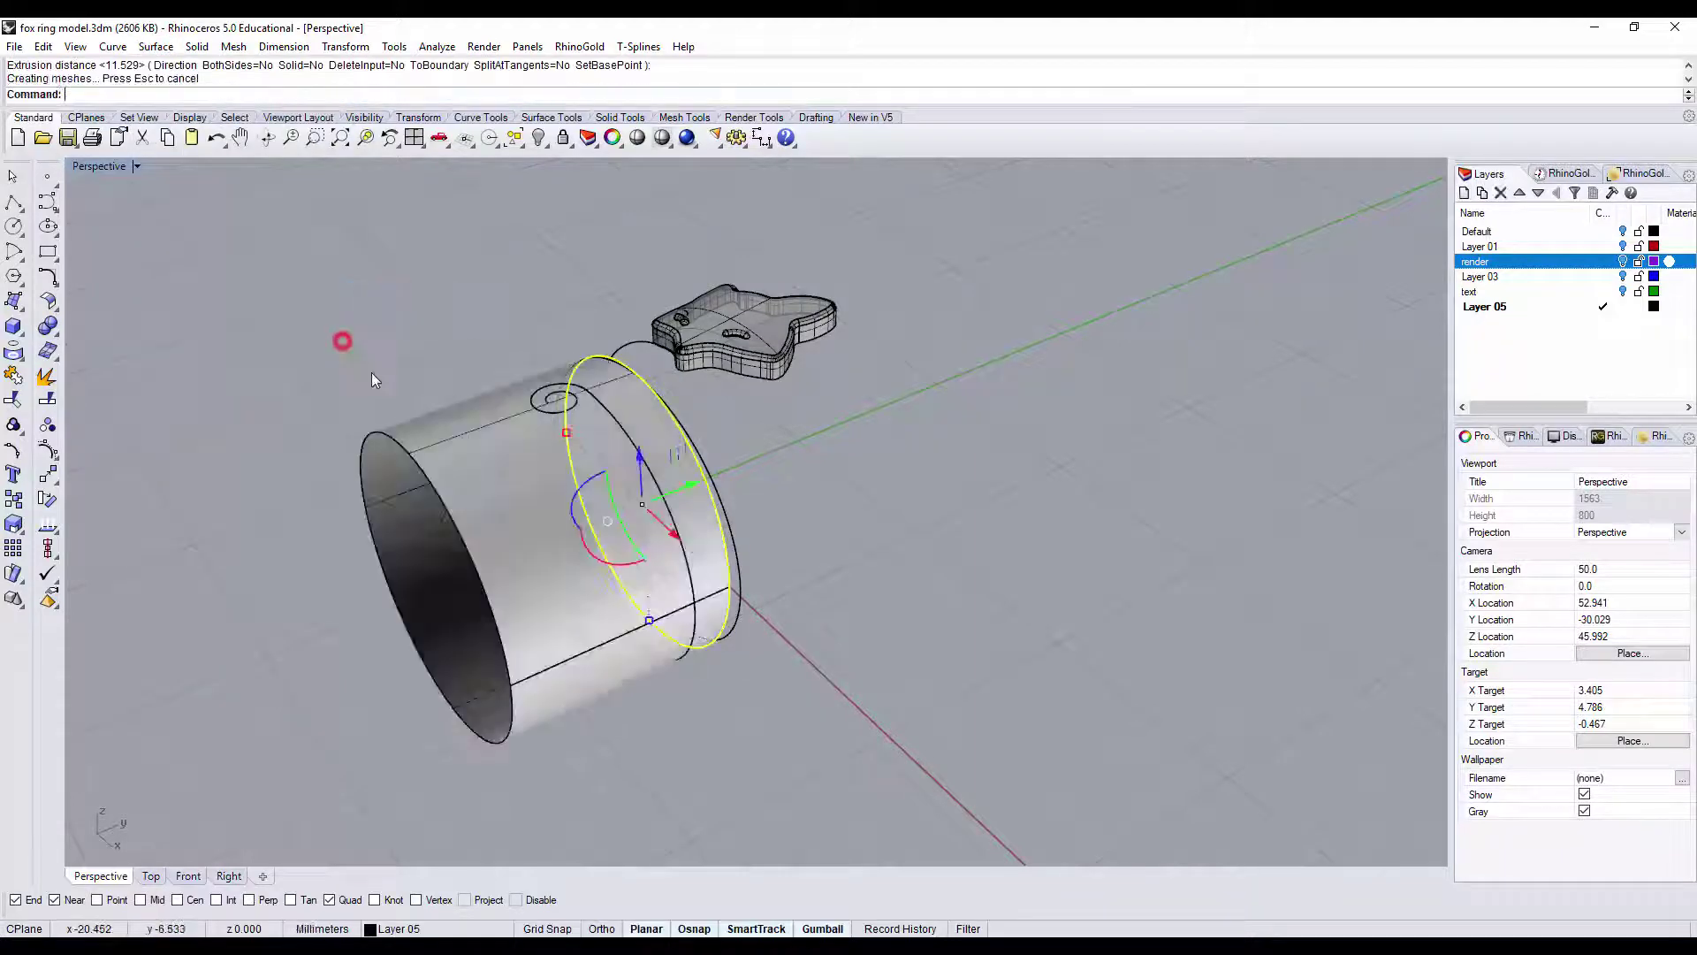
right_drag(720, 453, 863, 546)
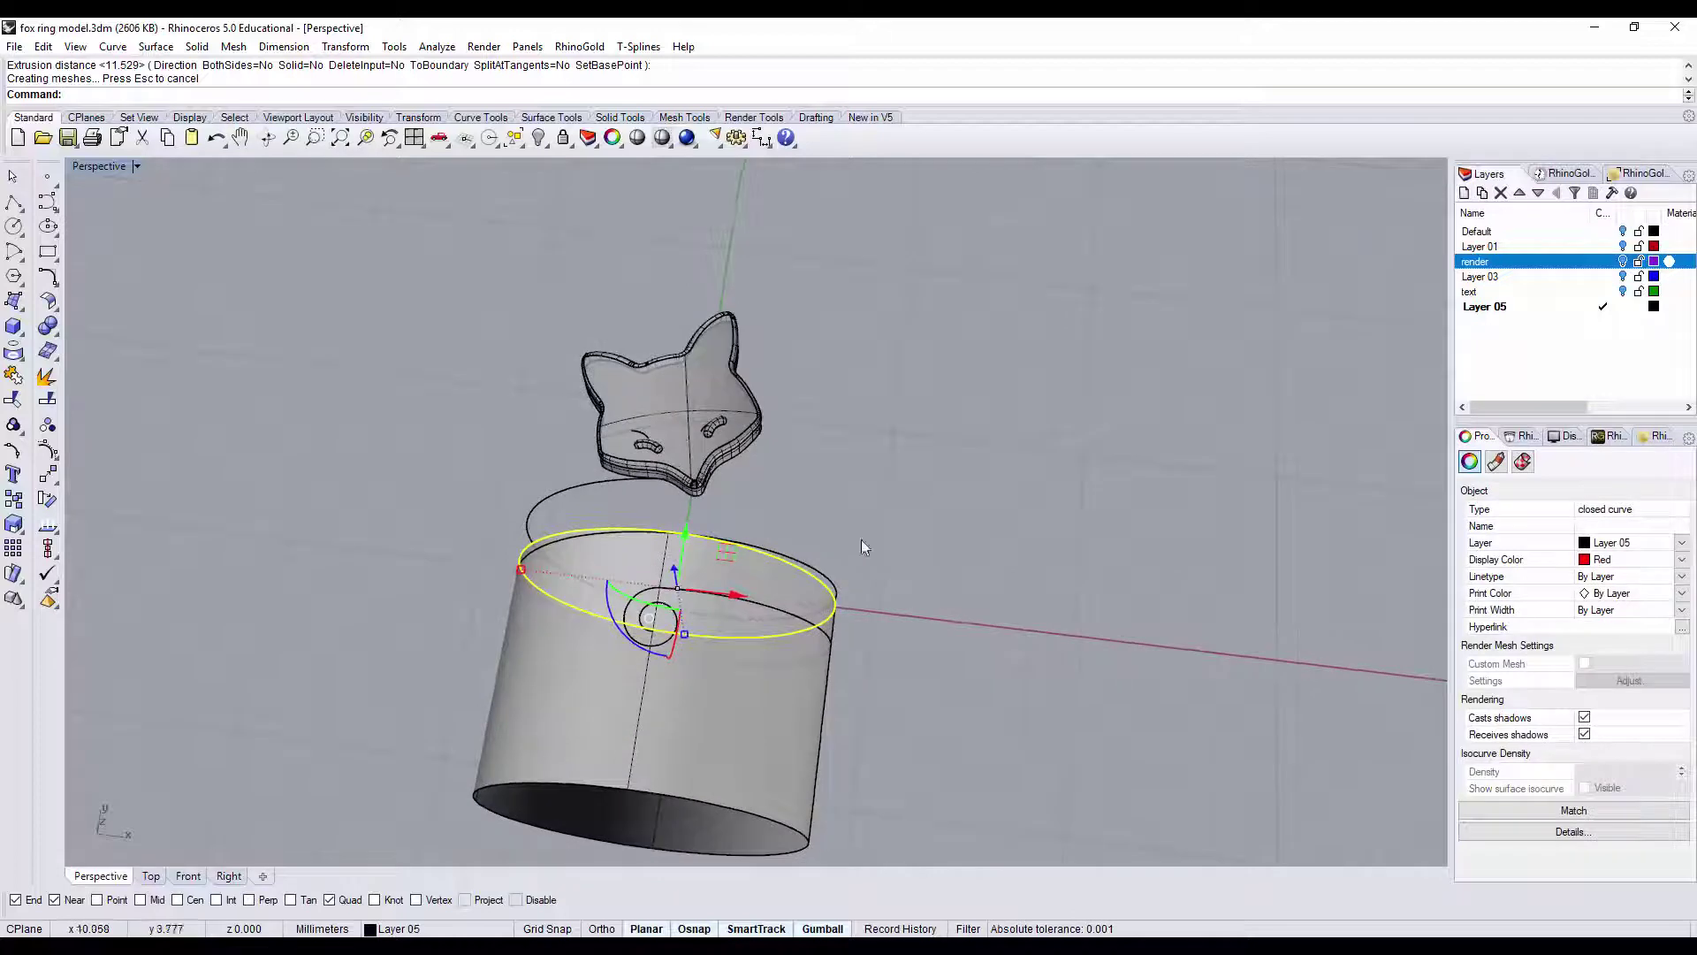
- In the Top view, project the small spiral tail curve onto the cylinder
double_click(99, 168)
double_click(81, 166)
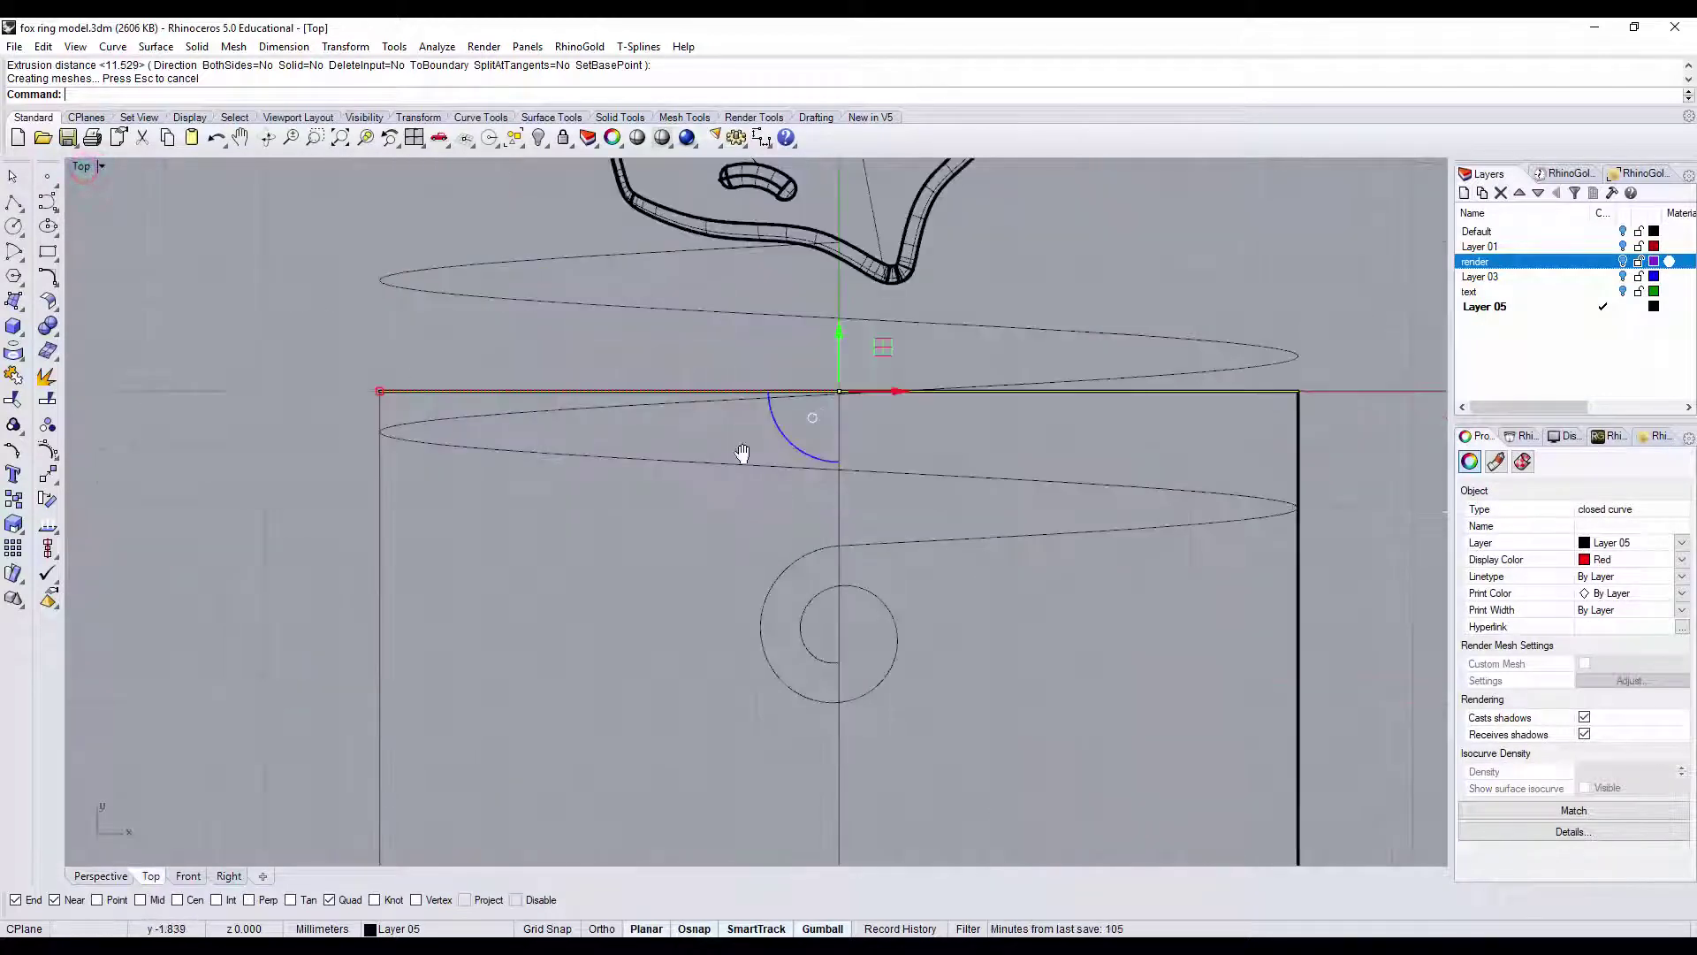
right_drag(743, 452, 715, 357)
click(787, 501)
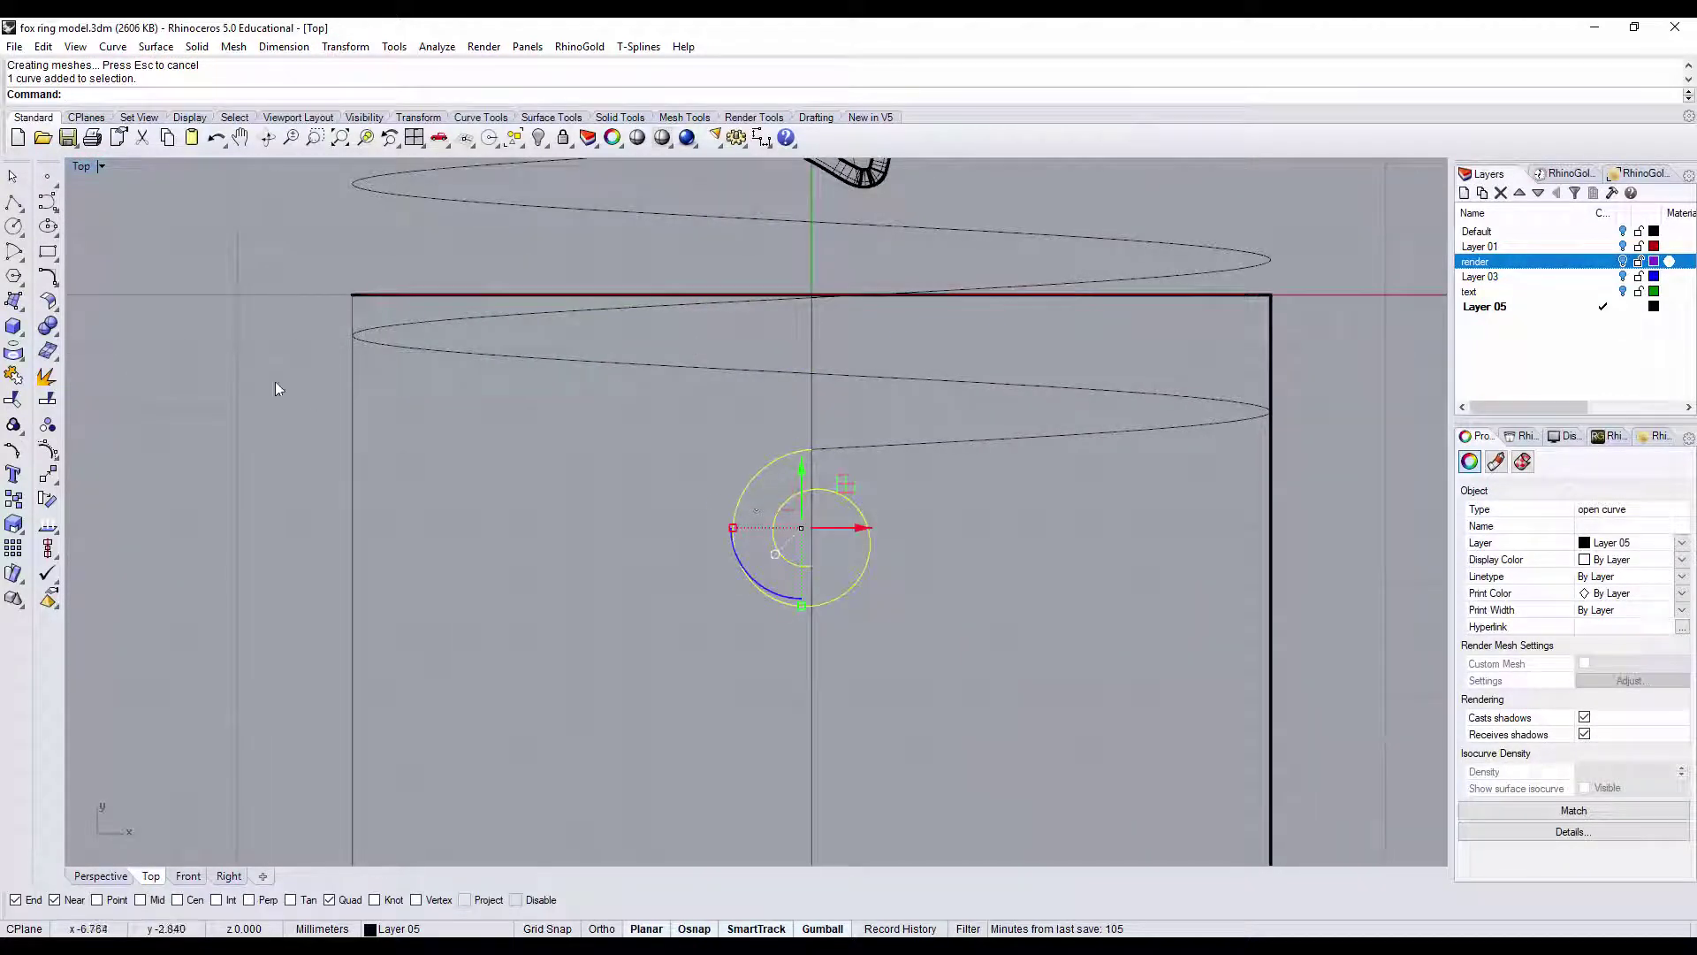
click(12, 352)
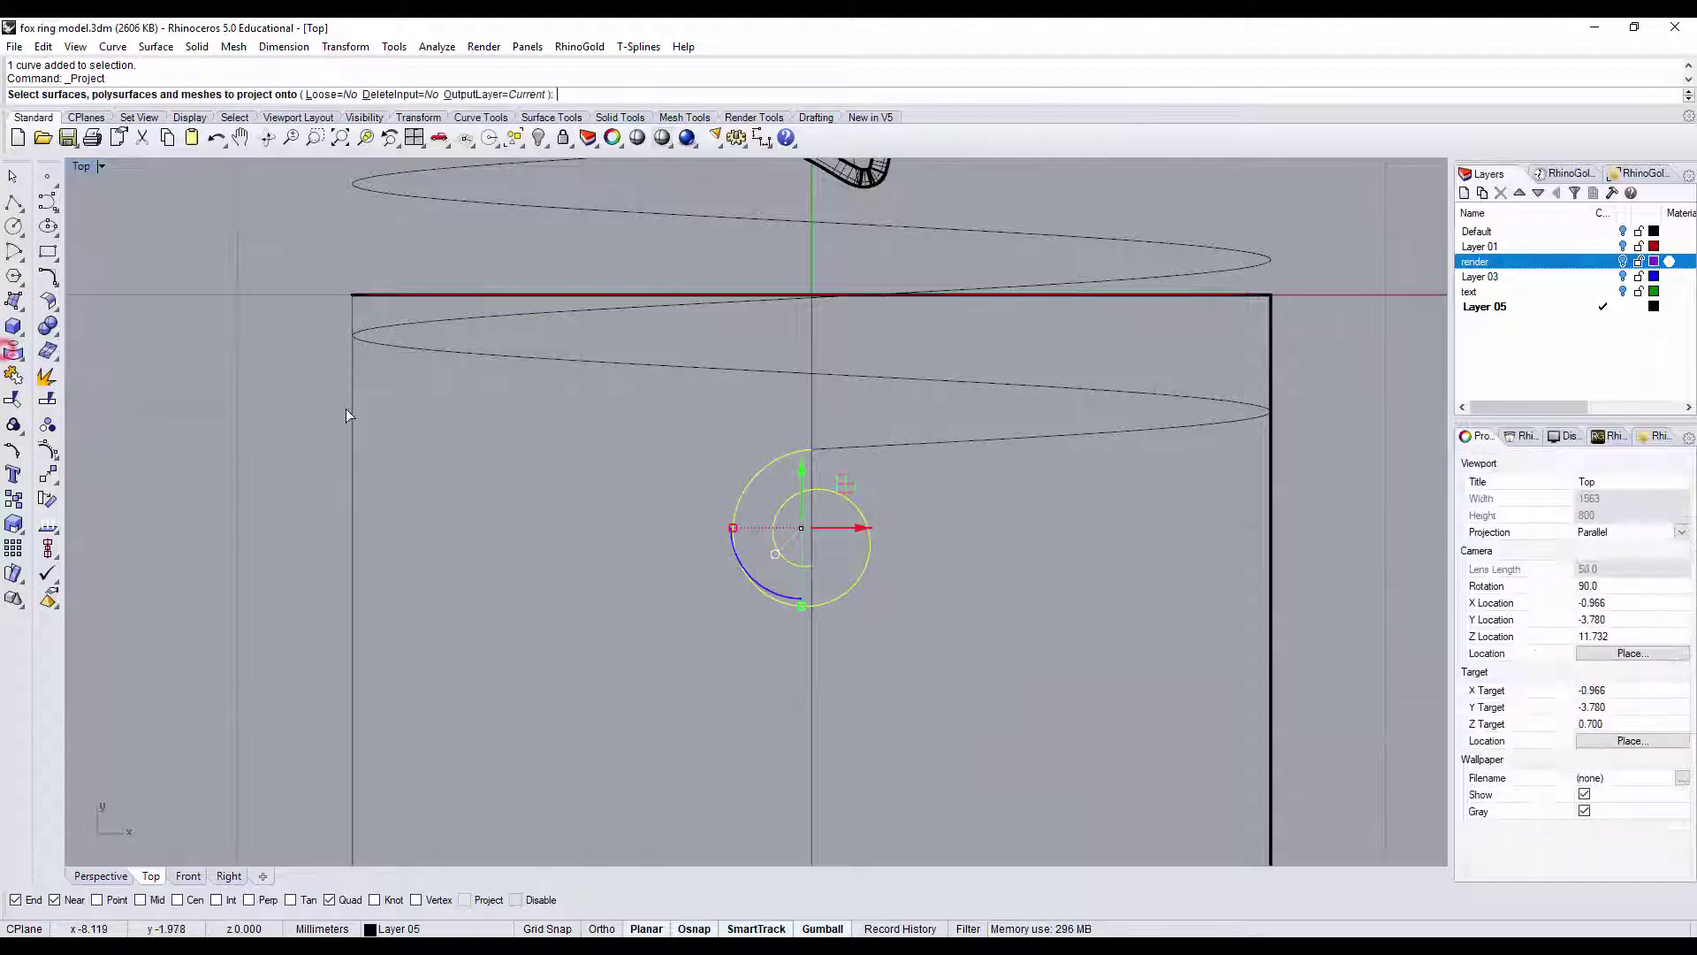
click(352, 404)
key(Return)
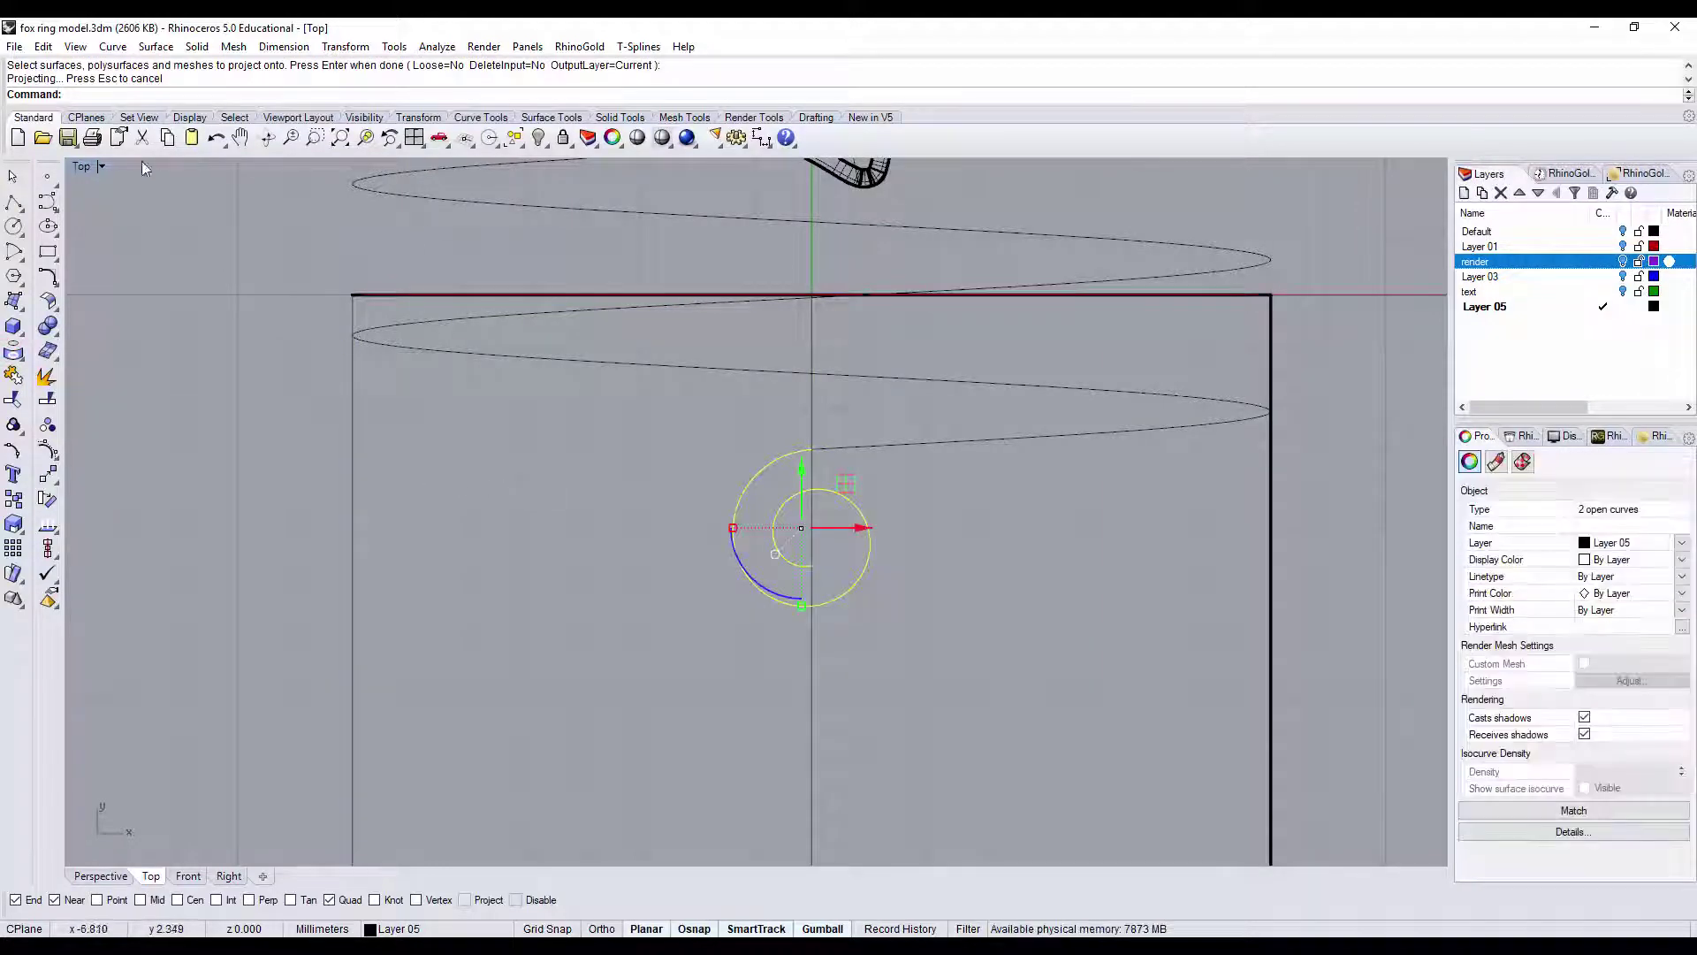
- Delete one of the duplicate projected spiral curves
double_click(81, 168)
double_click(778, 166)
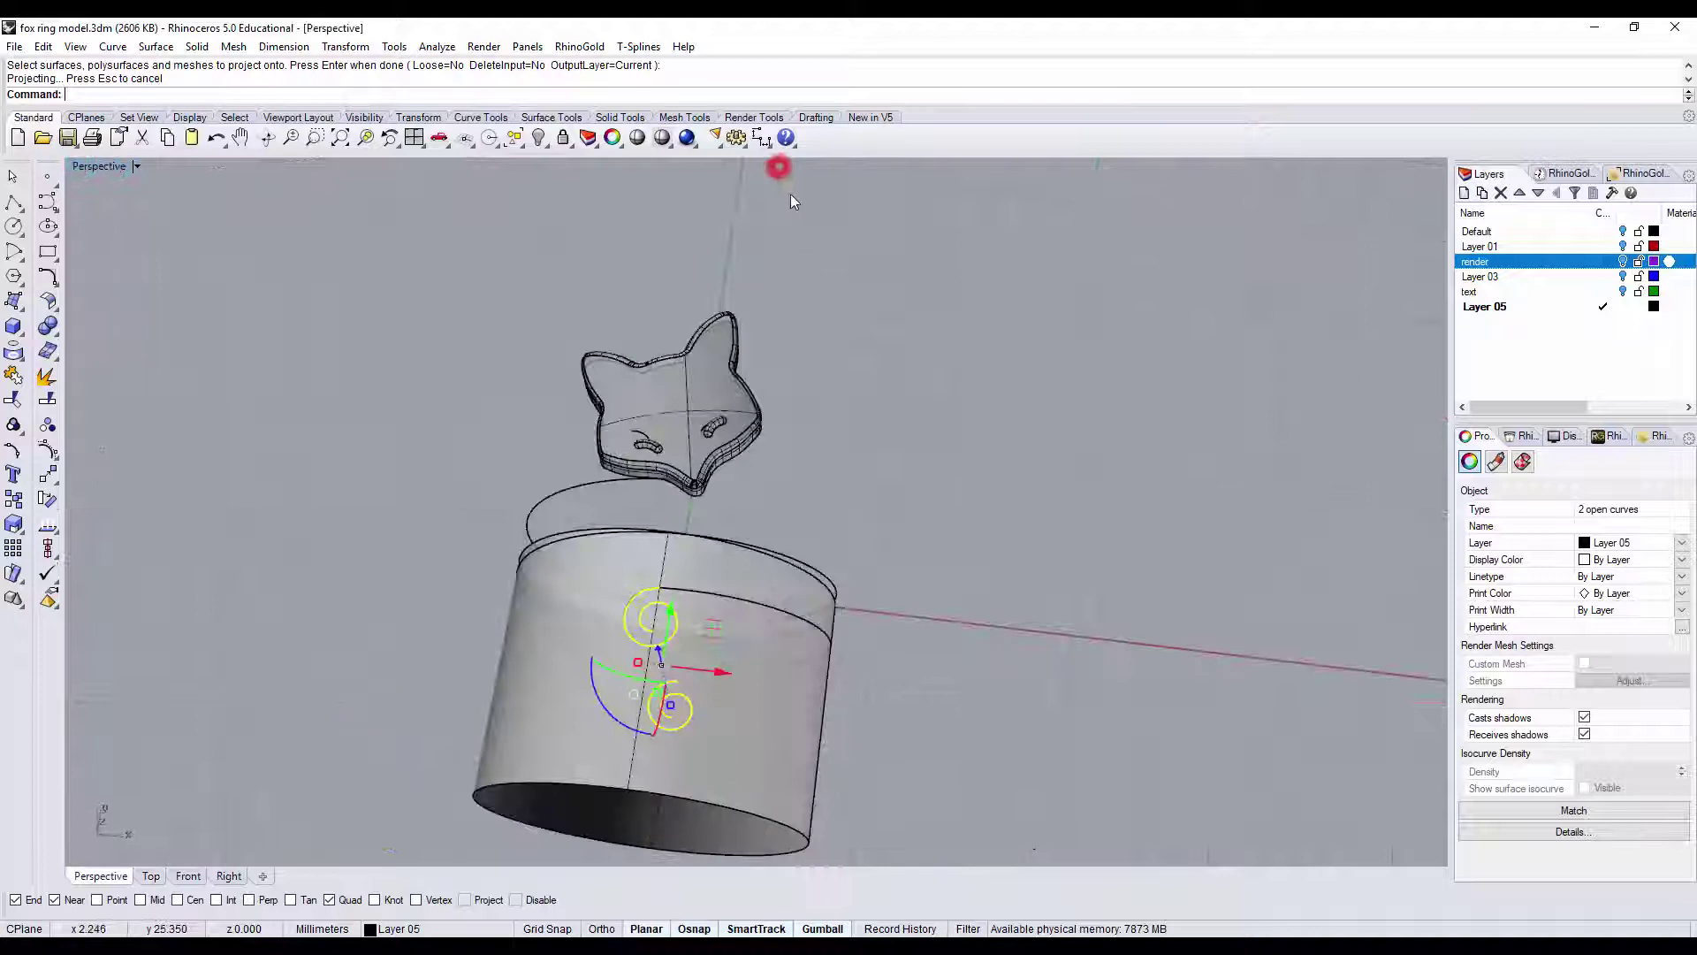
right_drag(790, 193, 732, 380)
scroll(540, 380, up, 10)
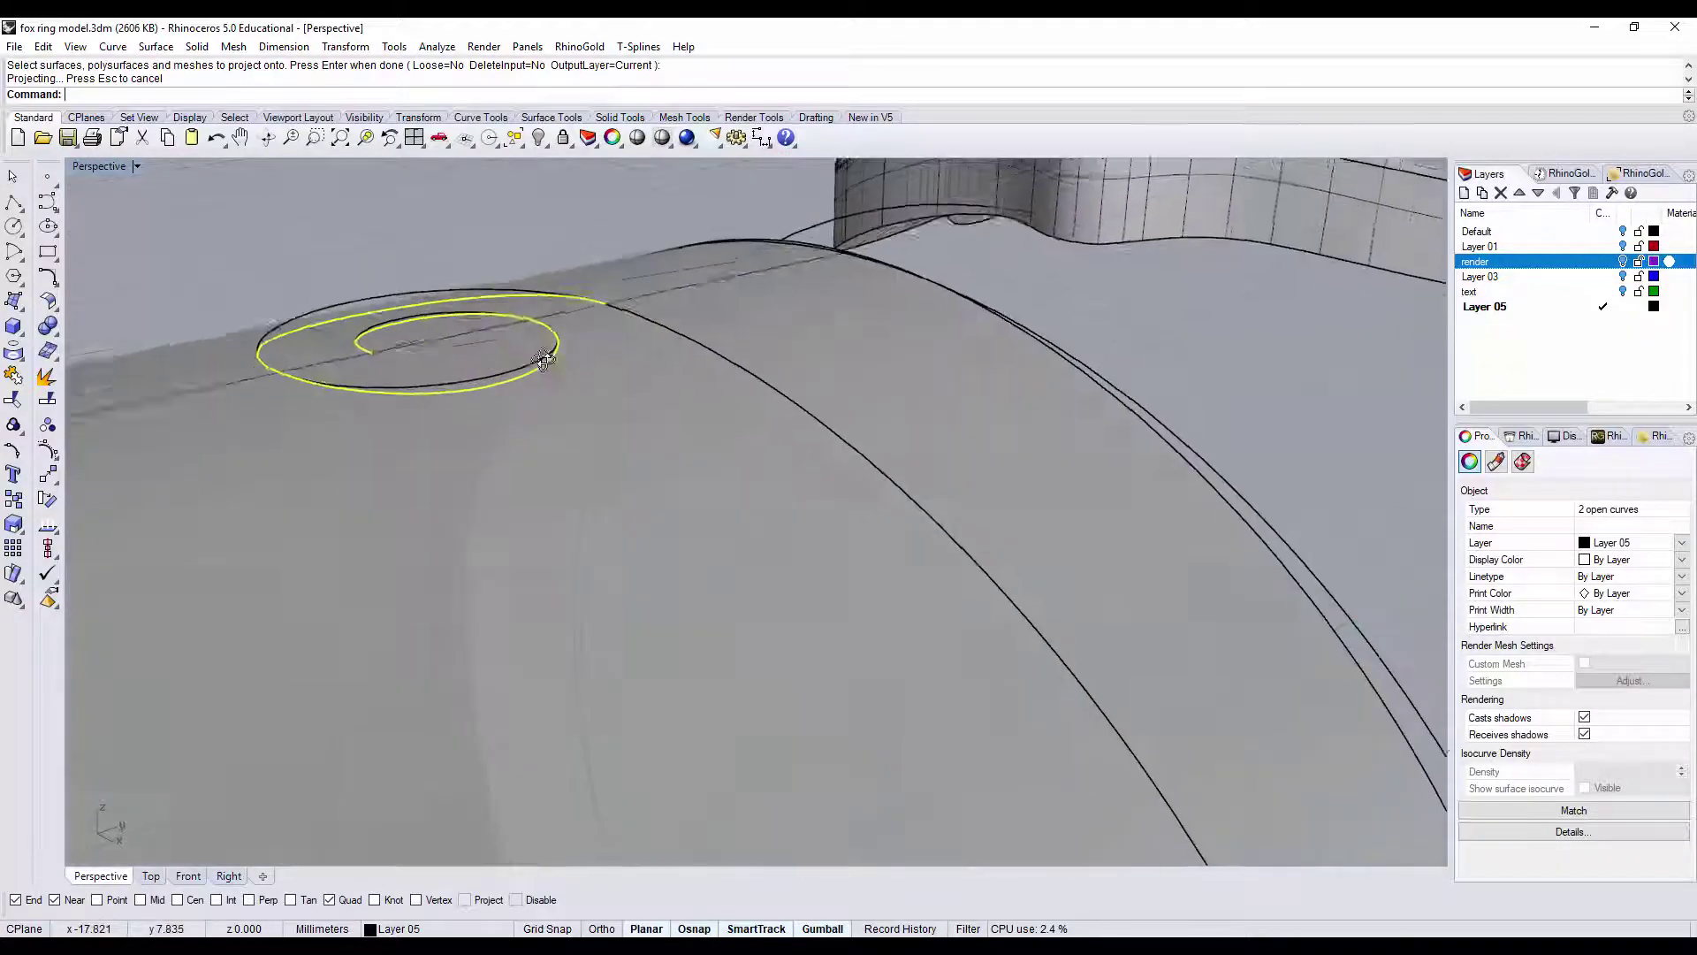
scroll(527, 347, down, 5)
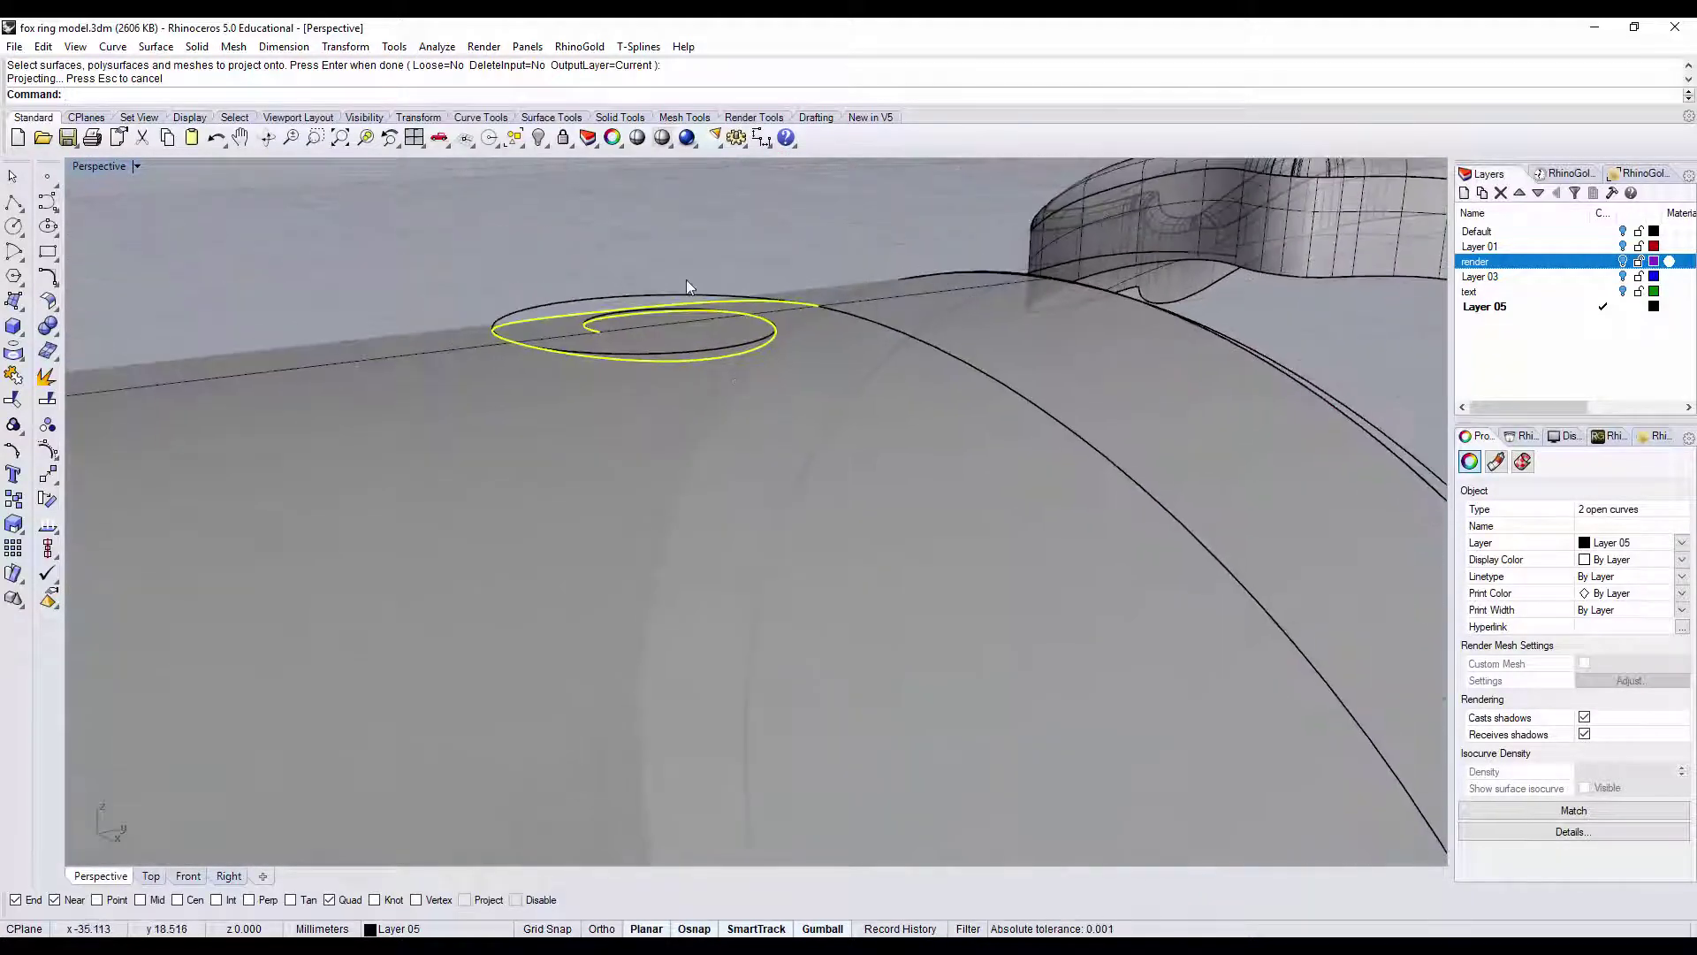
click(686, 274)
click(671, 295)
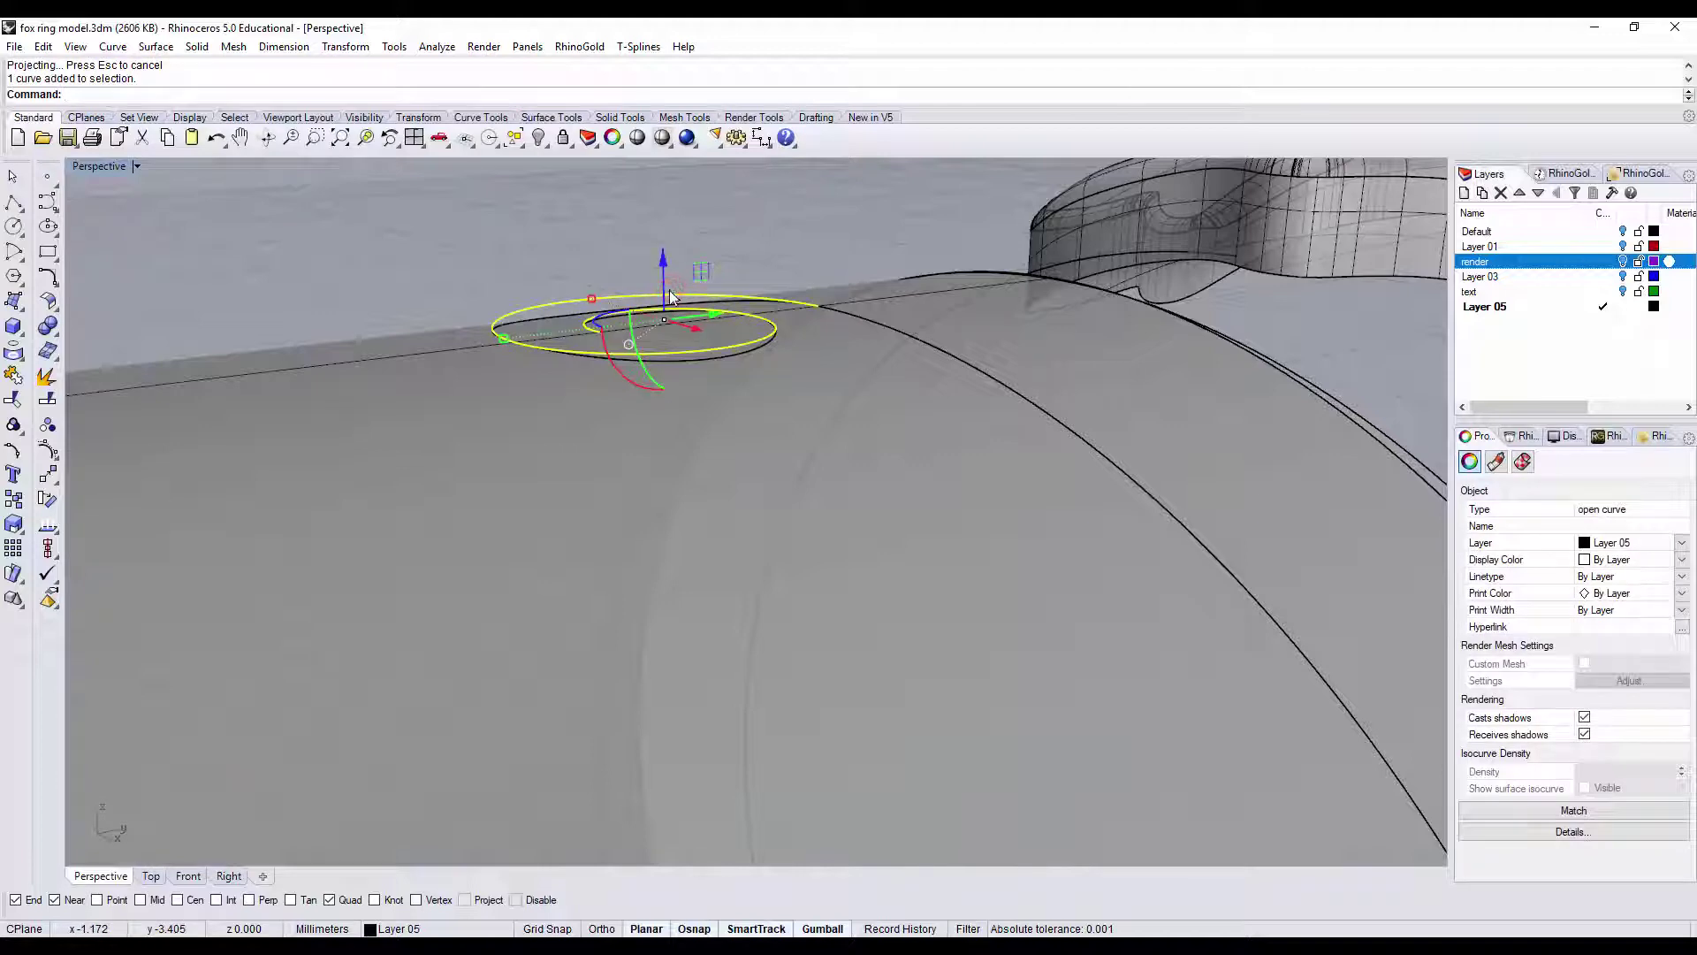
key(Delete)
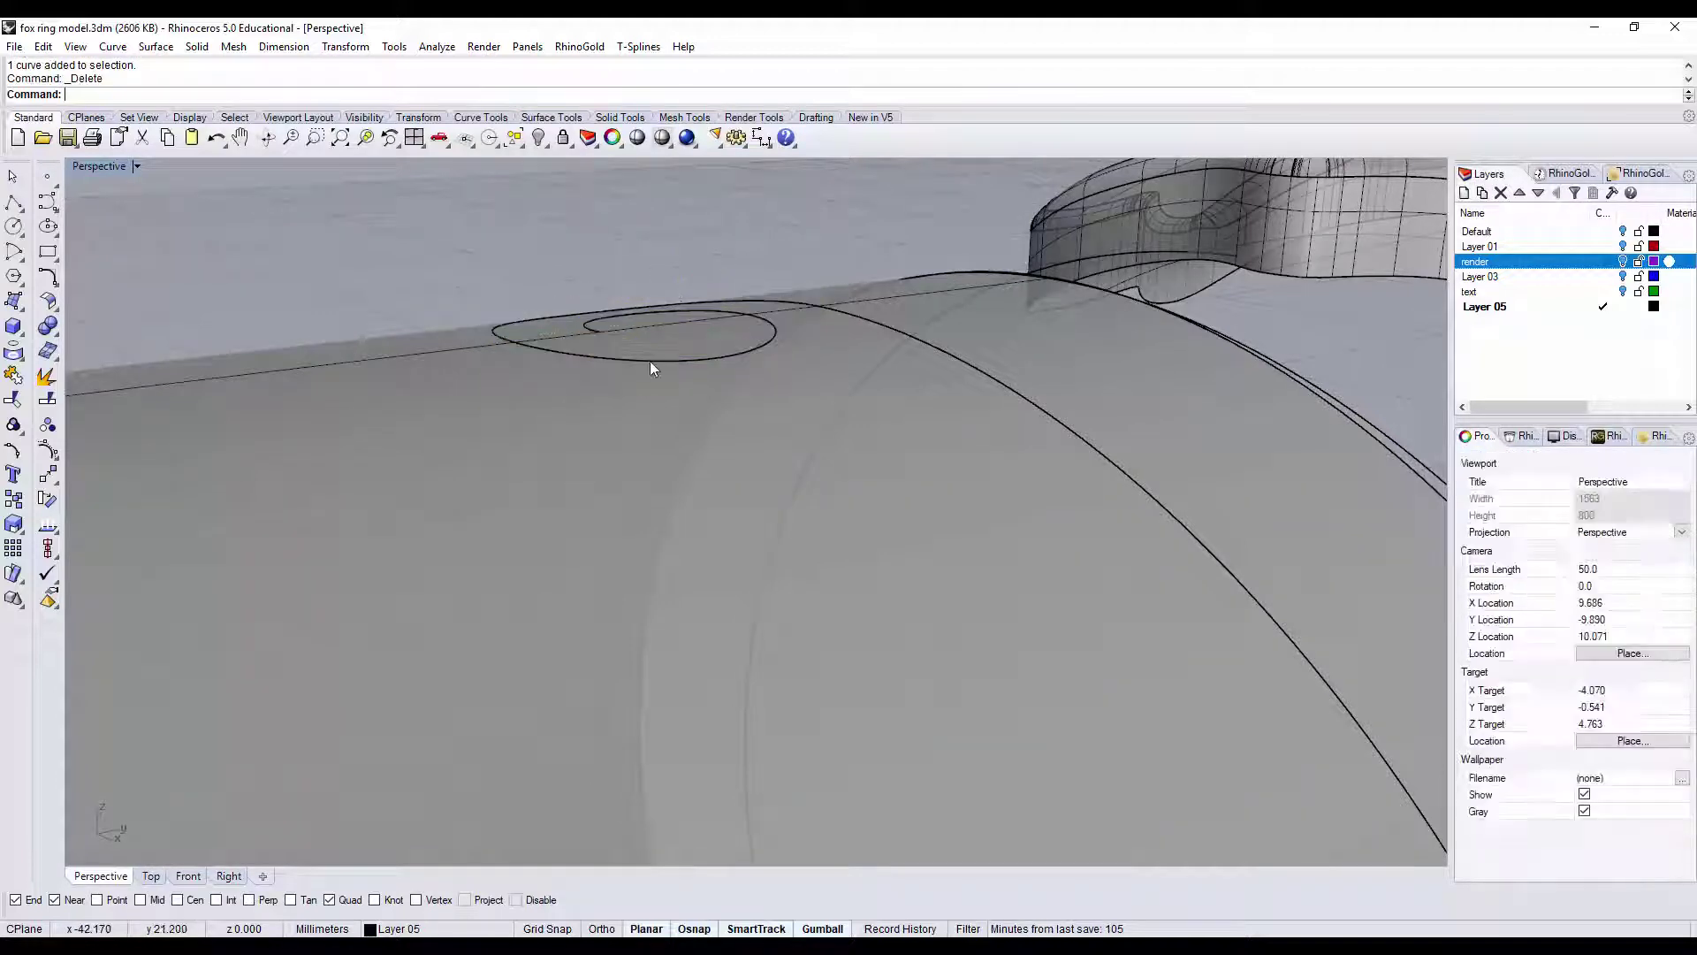
- Delete the cylinder and join the curled tail with the ring spiral into one curve
click(605, 477)
key(Delete)
right_drag(648, 409, 585, 441)
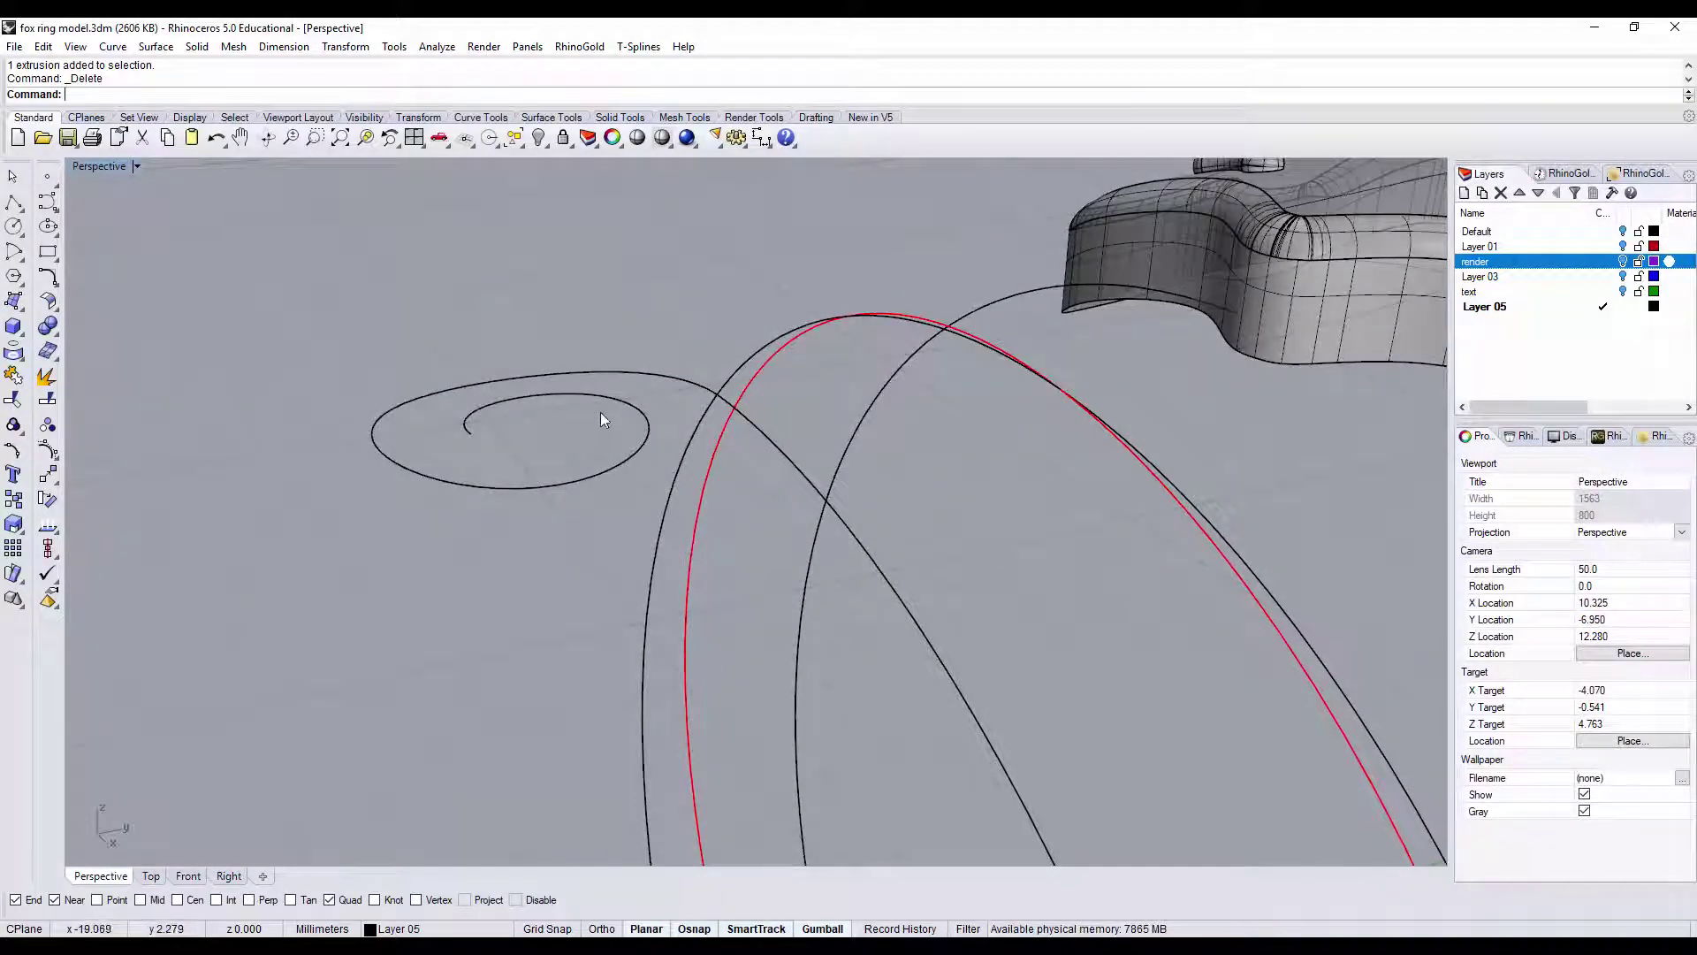
click(602, 399)
shift+click(771, 445)
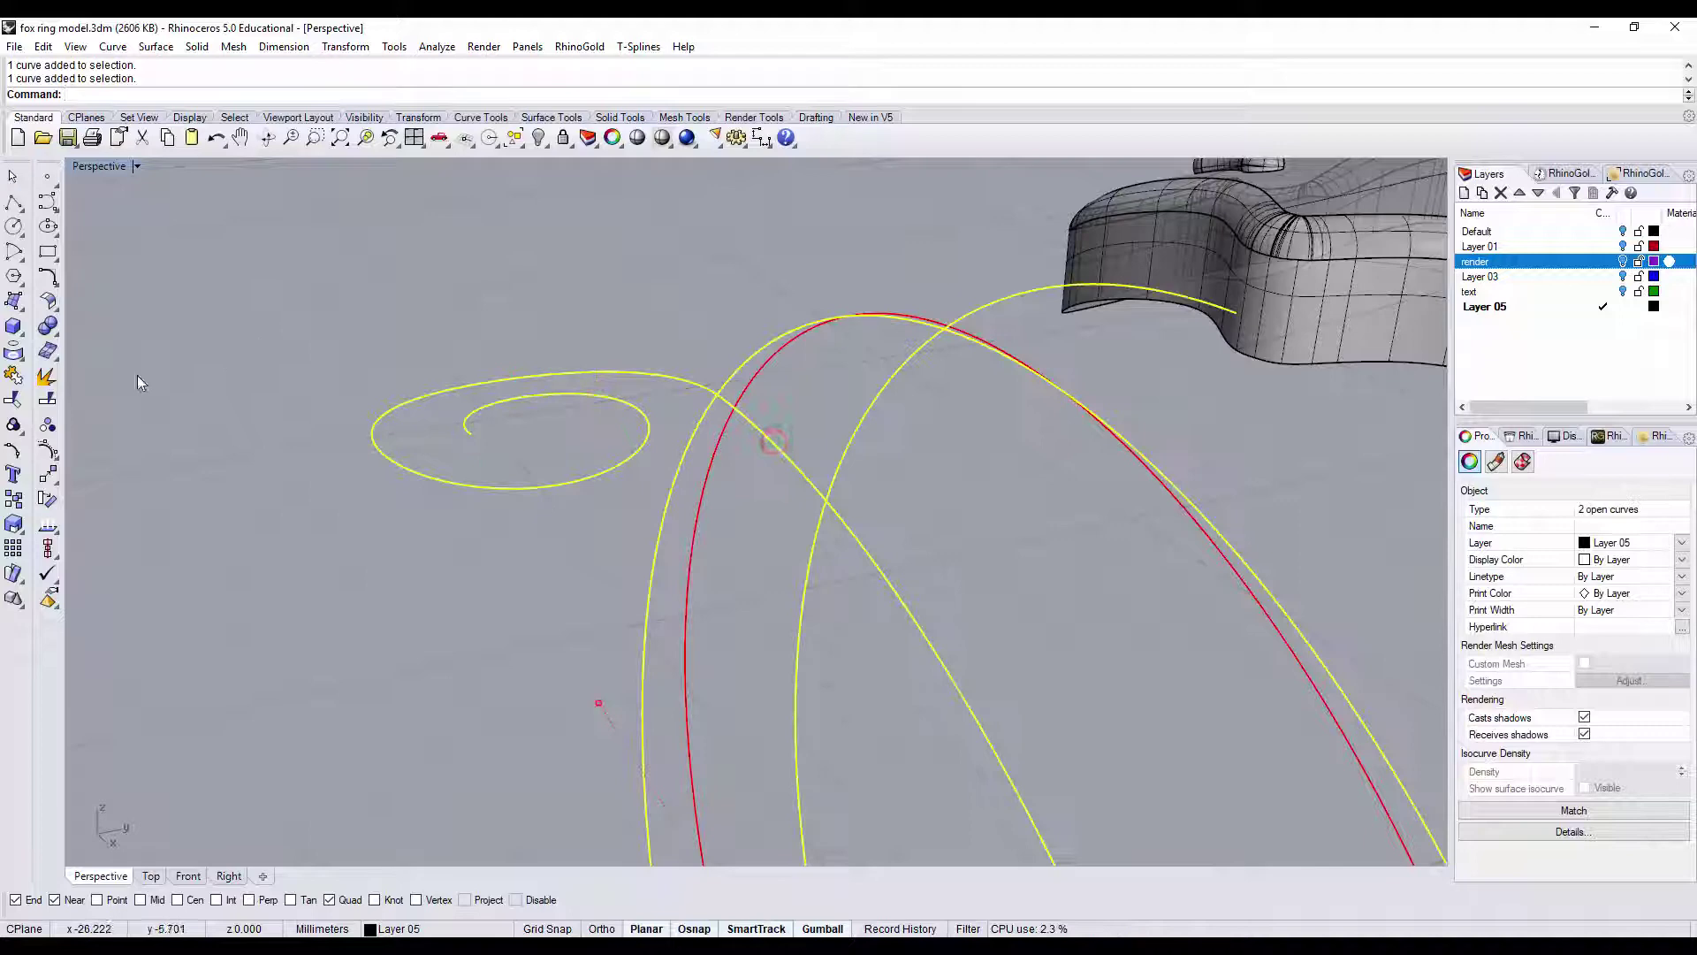
click(18, 378)
- Delete the leftover small spiral and hide the red ring circle
right_drag(343, 343, 835, 557)
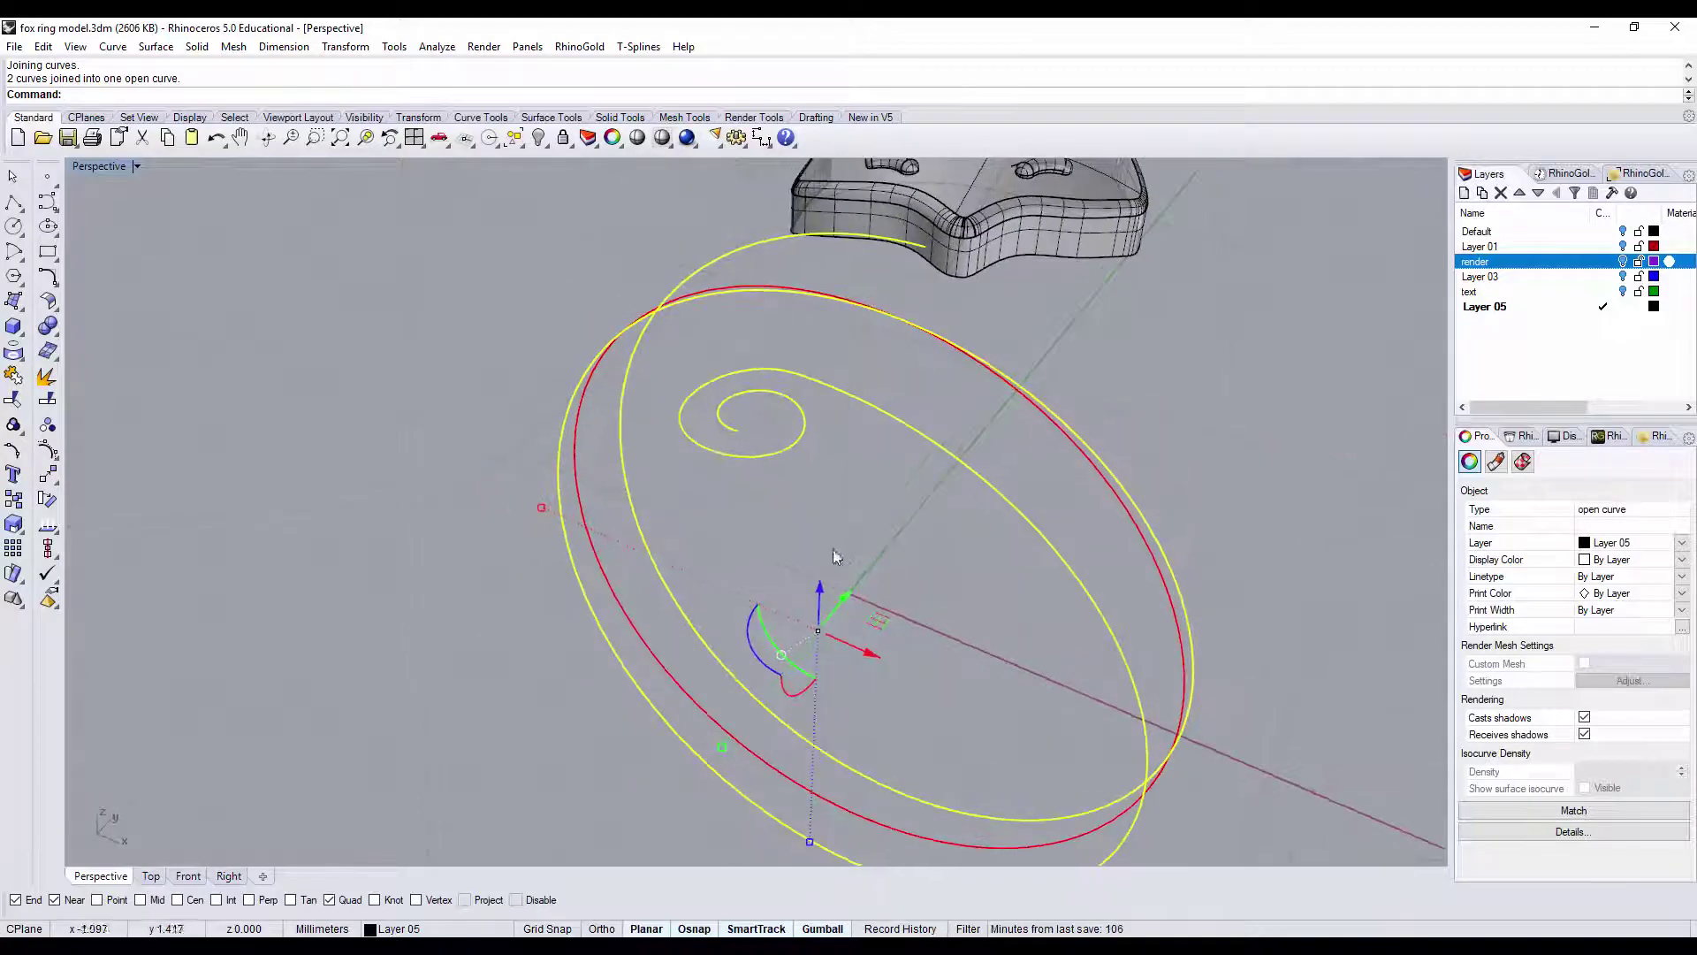
scroll(817, 519, down, 3)
click(785, 640)
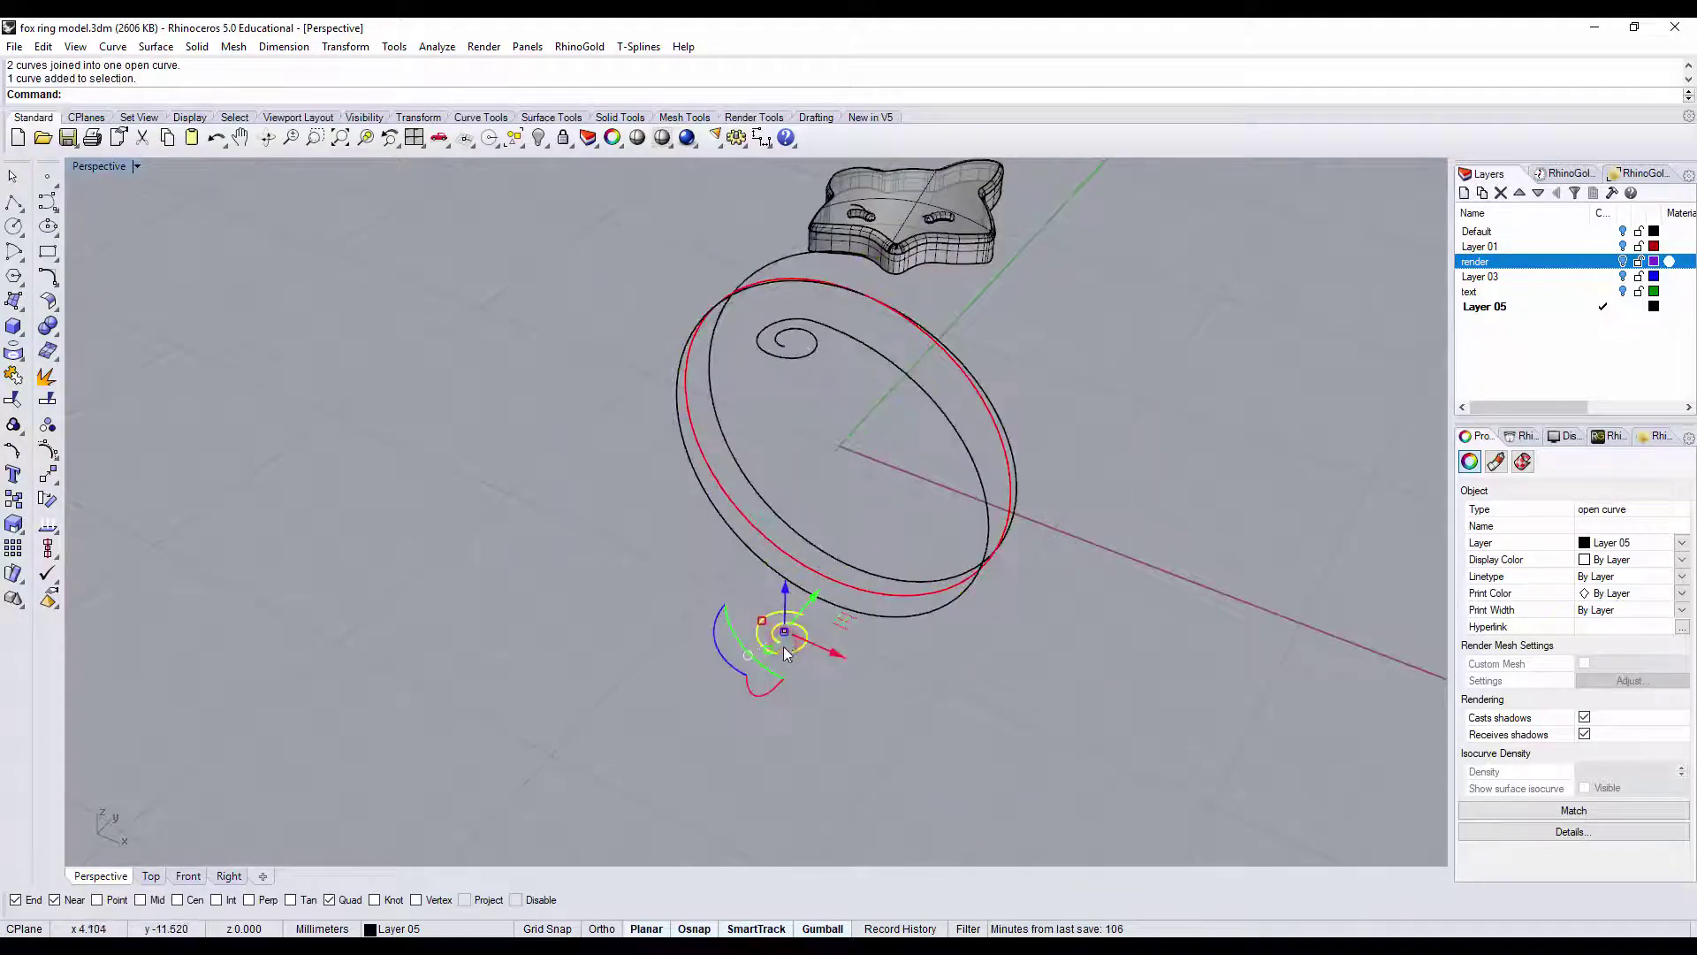
key(Delete)
right_drag(799, 632, 937, 619)
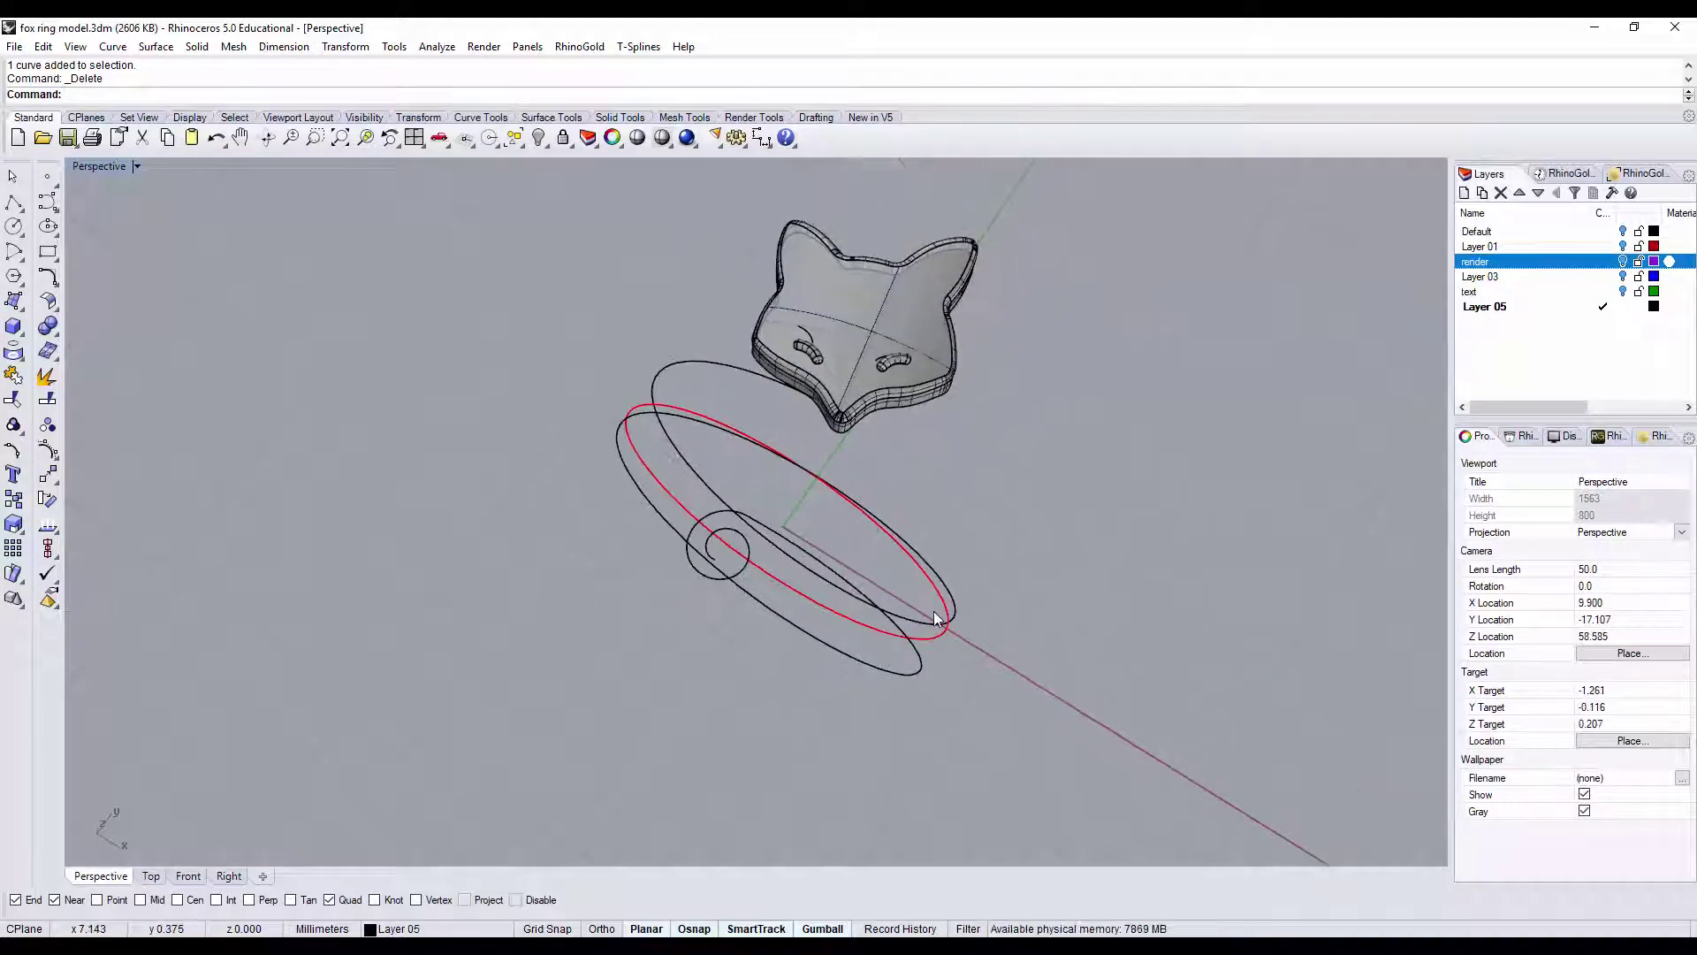
click(945, 637)
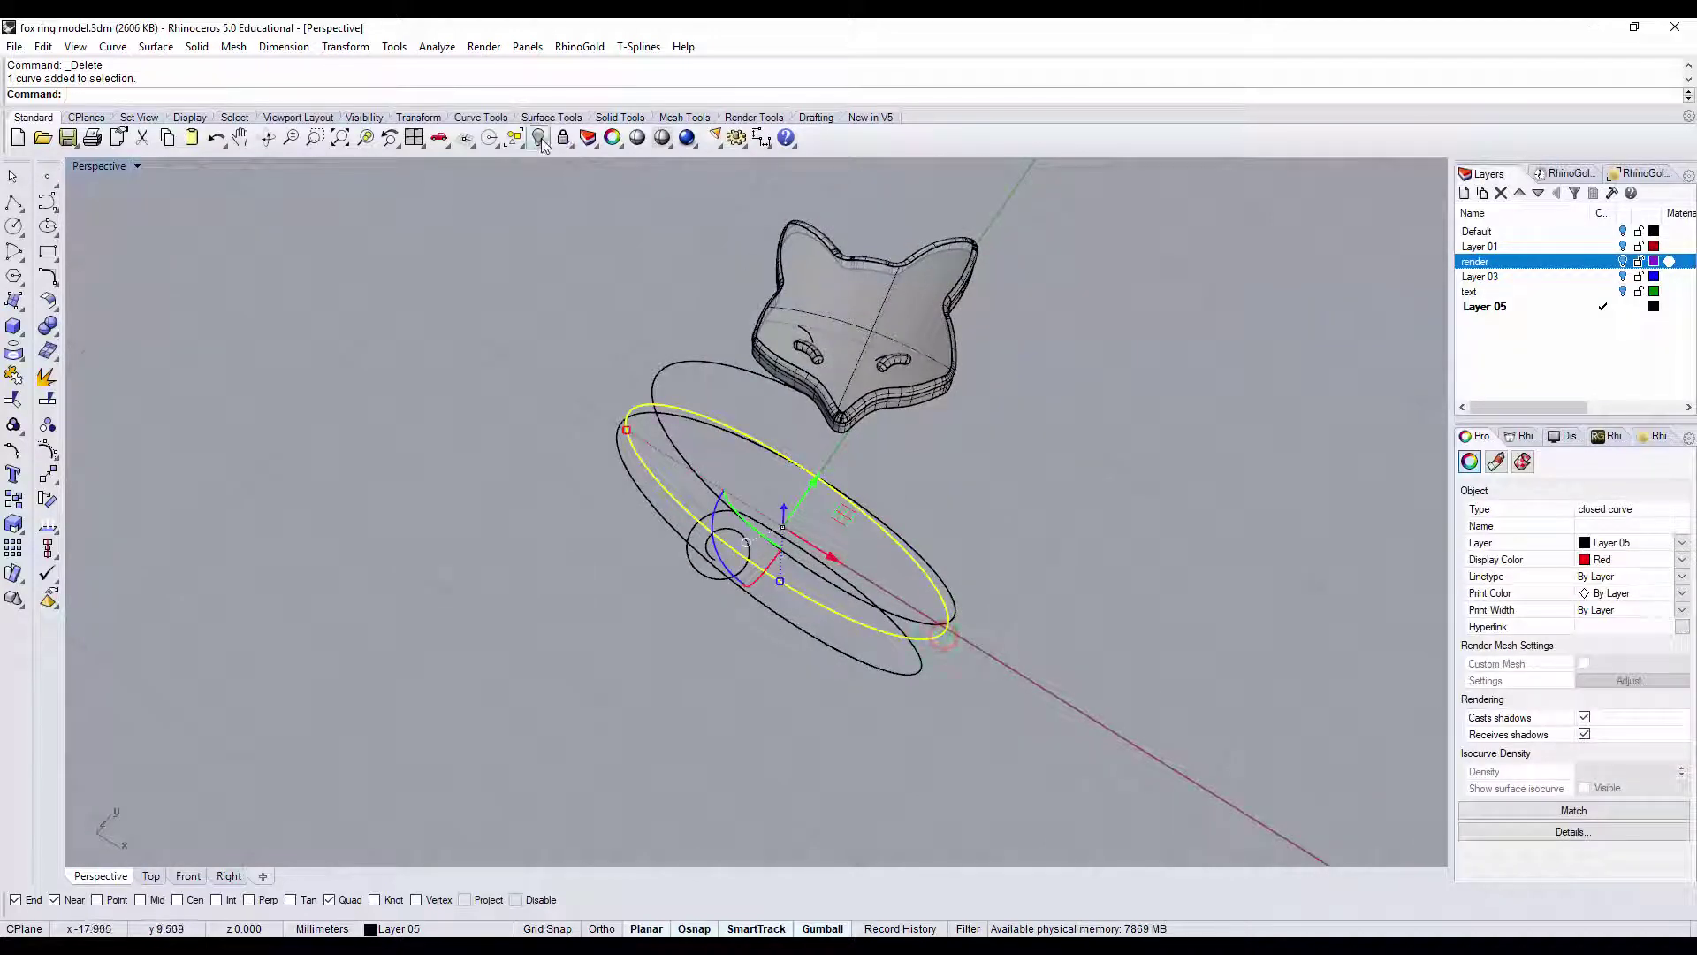
key(ctrl+h)
- Select the joined spiral curve and undo the earlier pipe
right_drag(766, 437, 895, 392)
scroll(760, 372, up, 3)
click(629, 364)
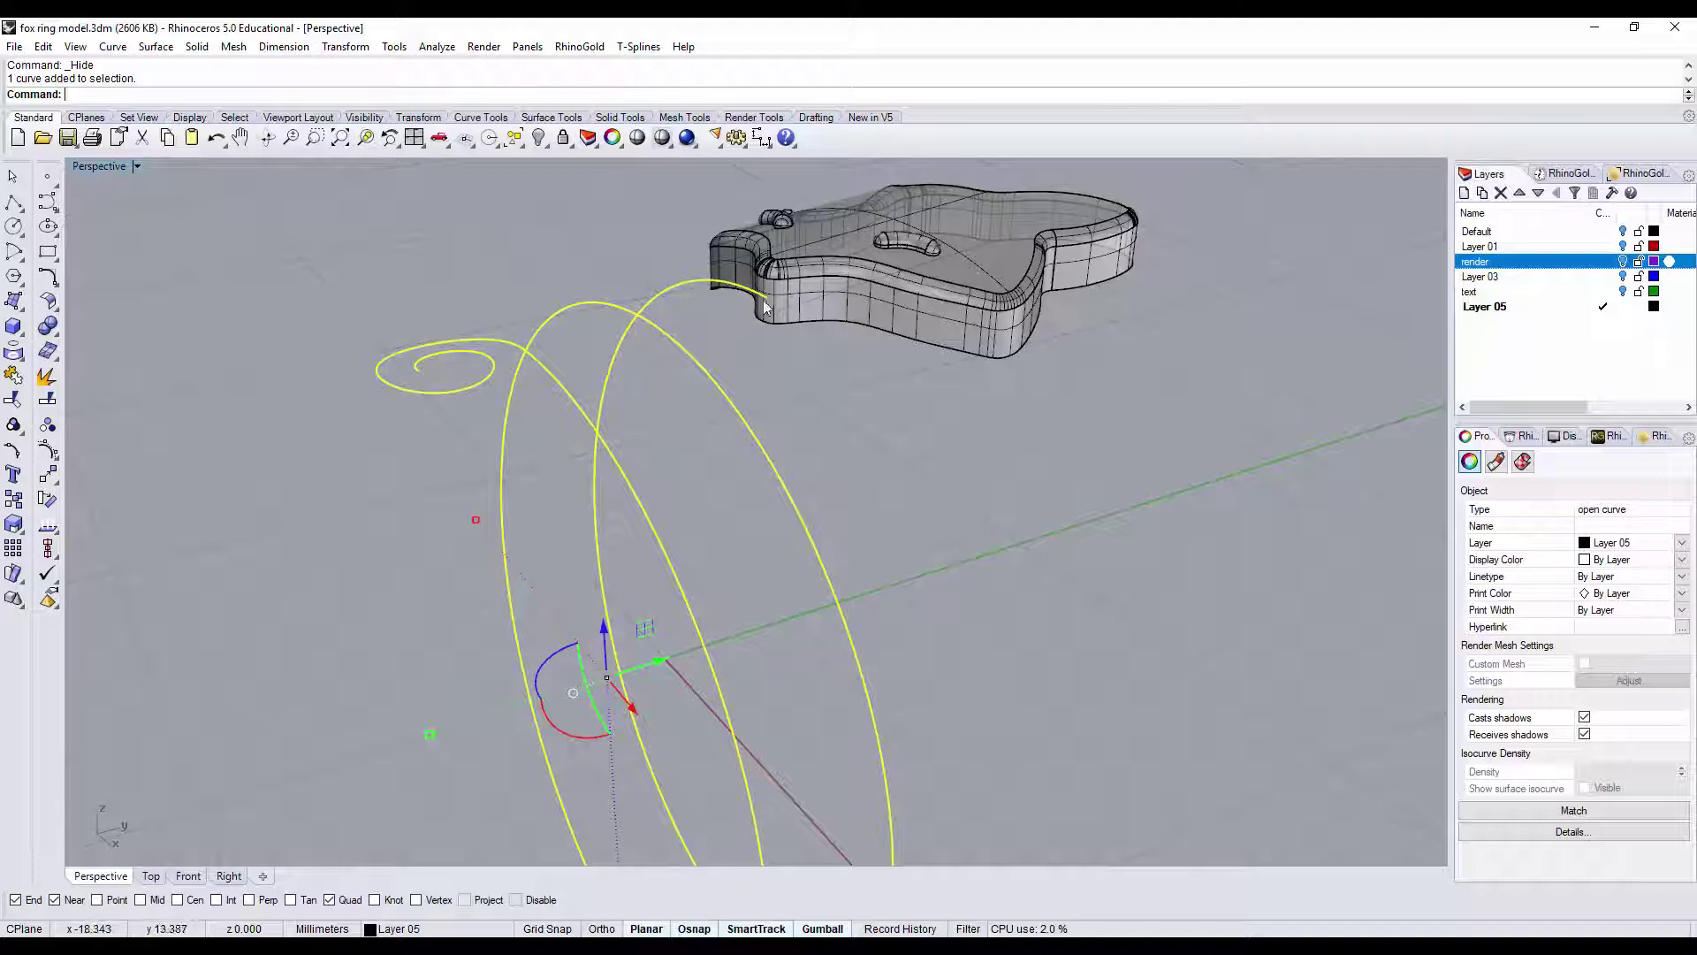
scroll(766, 315, up, 3)
scroll(765, 316, down, 3)
right_drag(762, 327, 960, 334)
key(ctrl+z)
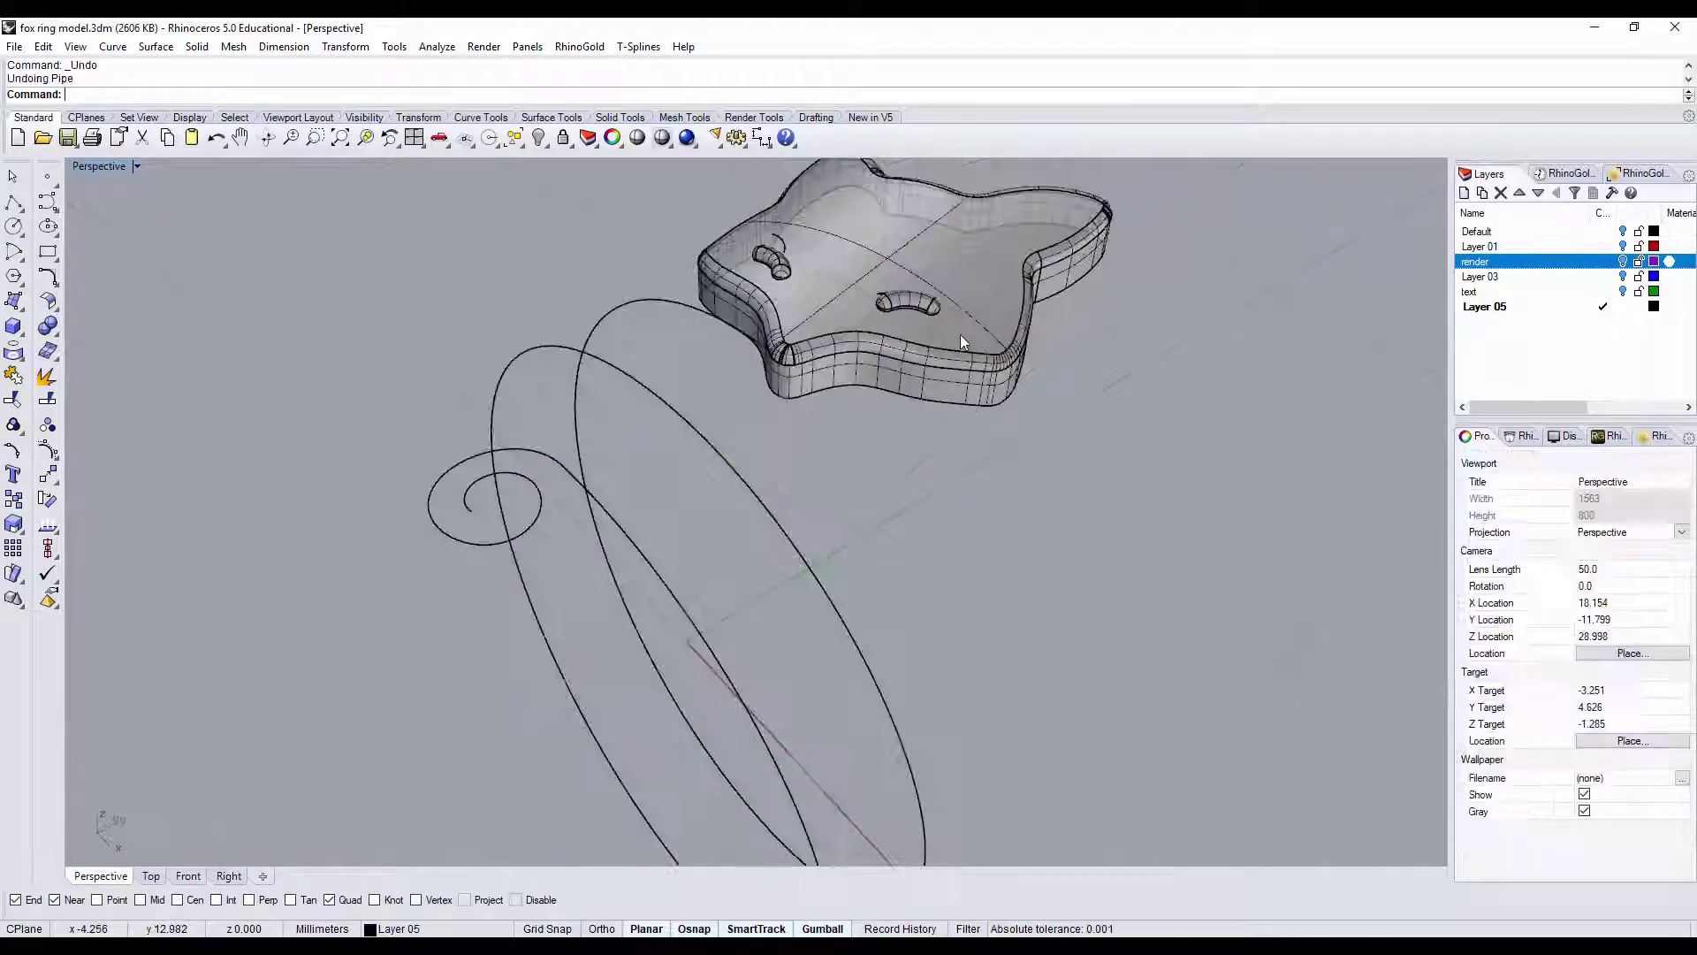
- Pipe the joined spiral with radius 1 at the head, 0.2 at the tail, 0.85 underneath
click(647, 300)
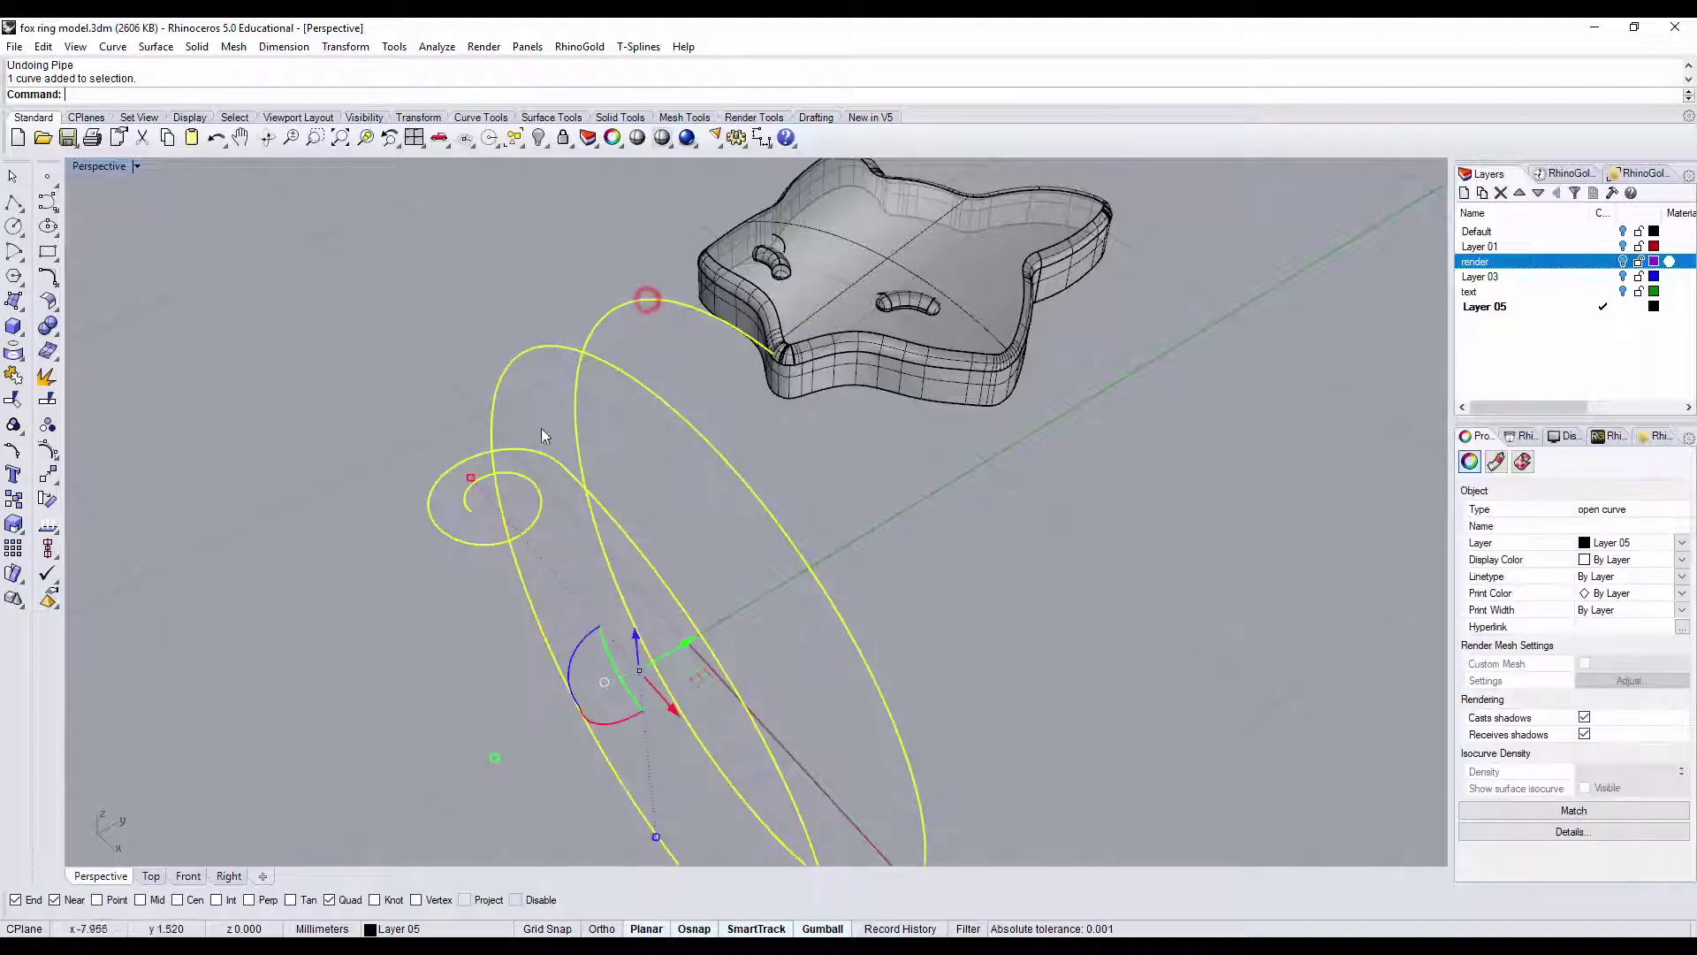
click(13, 327)
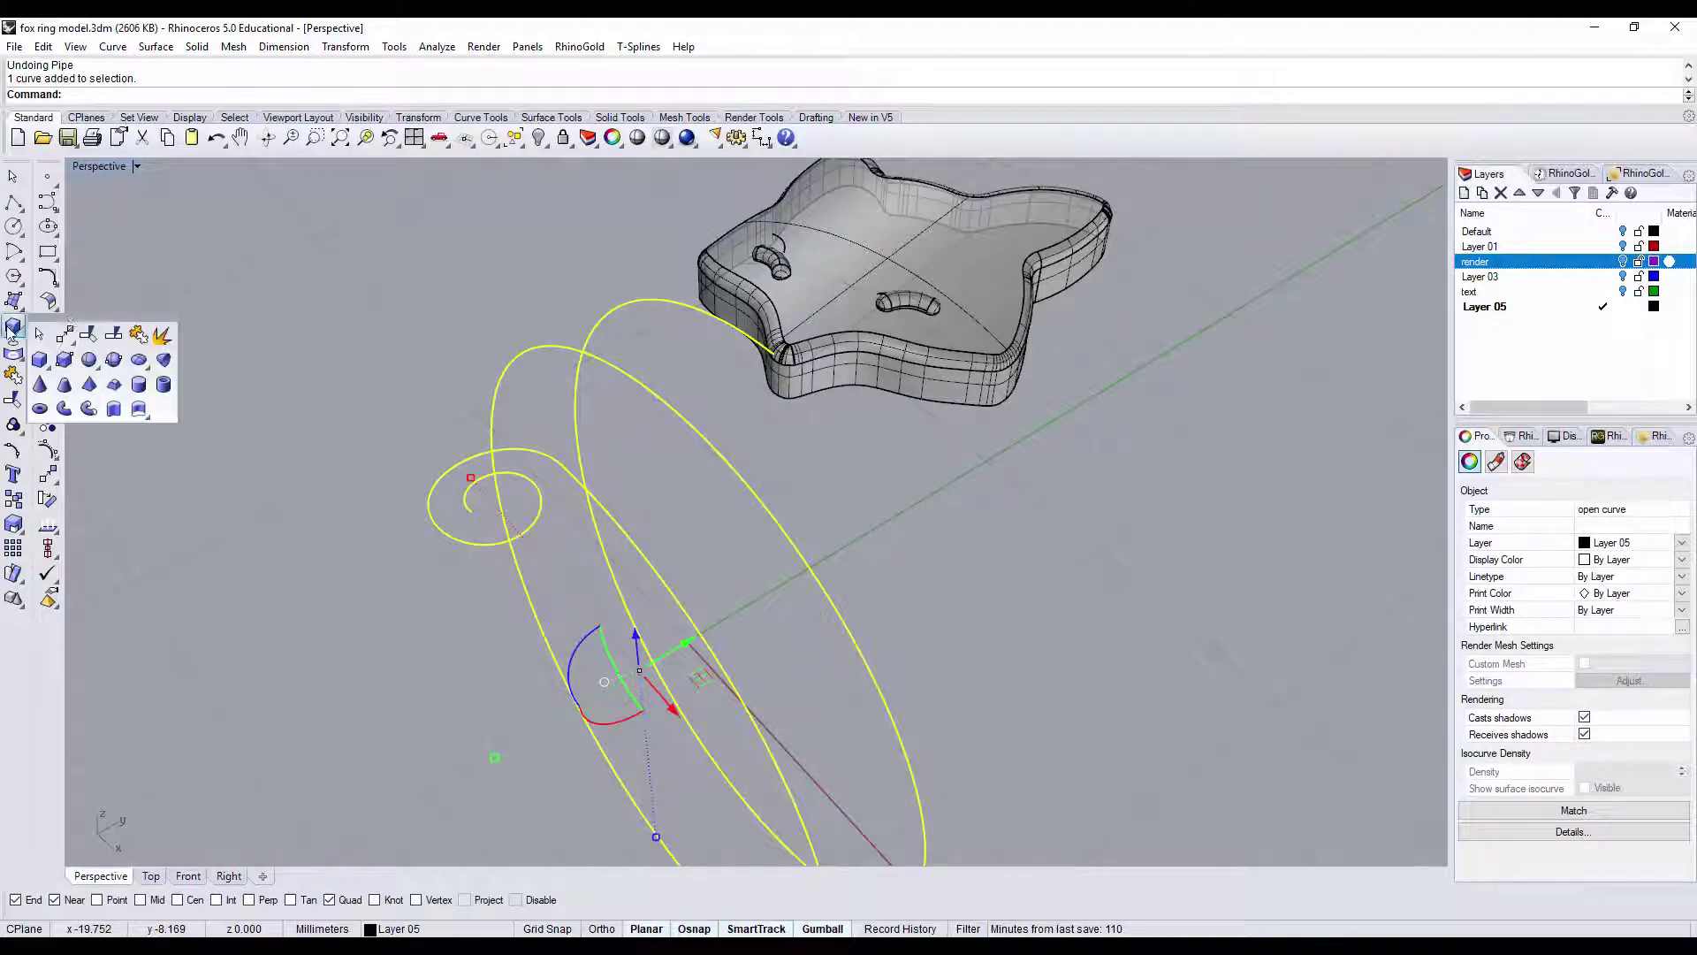
click(89, 408)
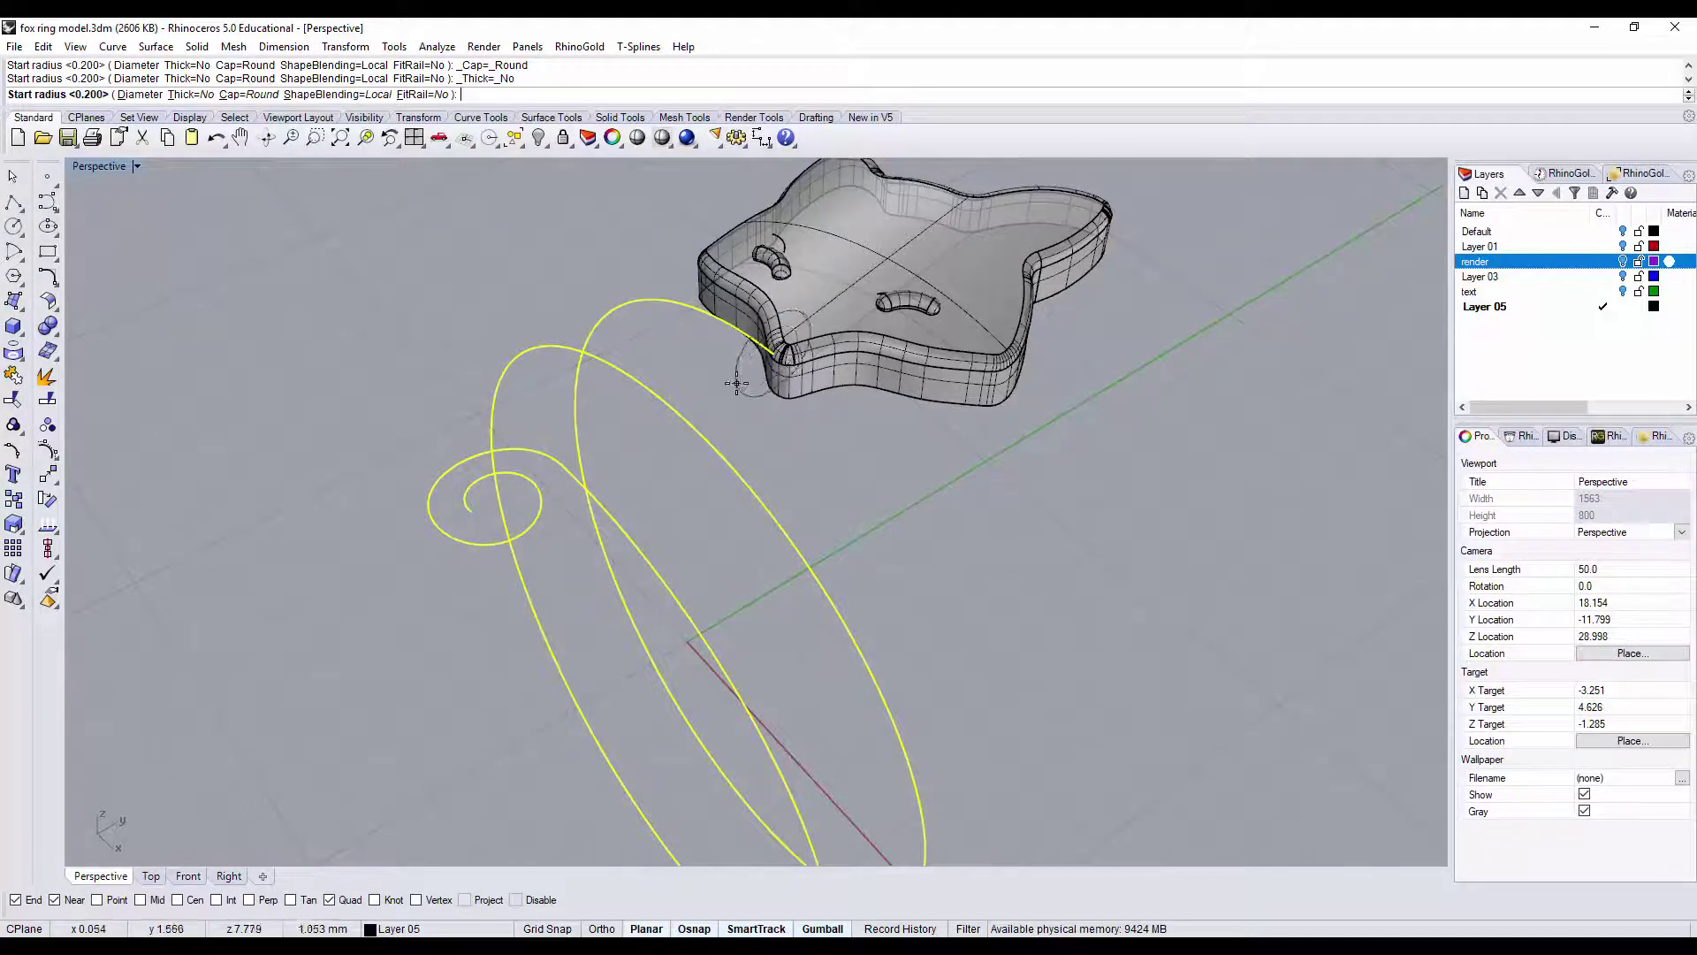
text(1)
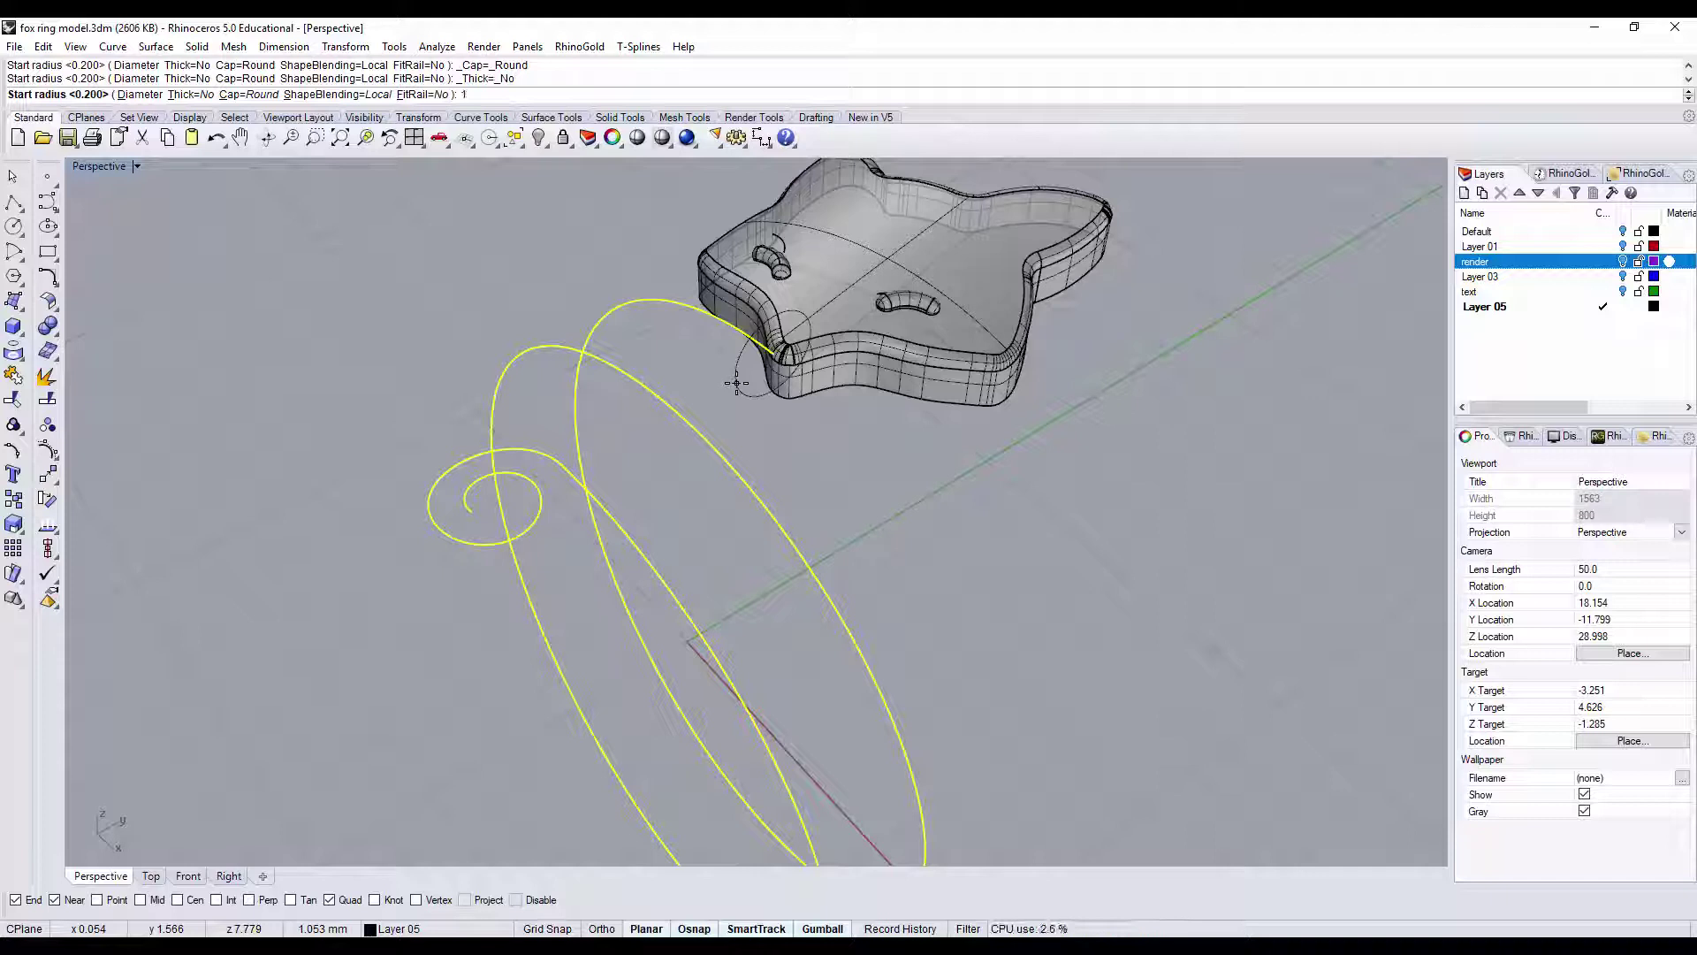
key(Return)
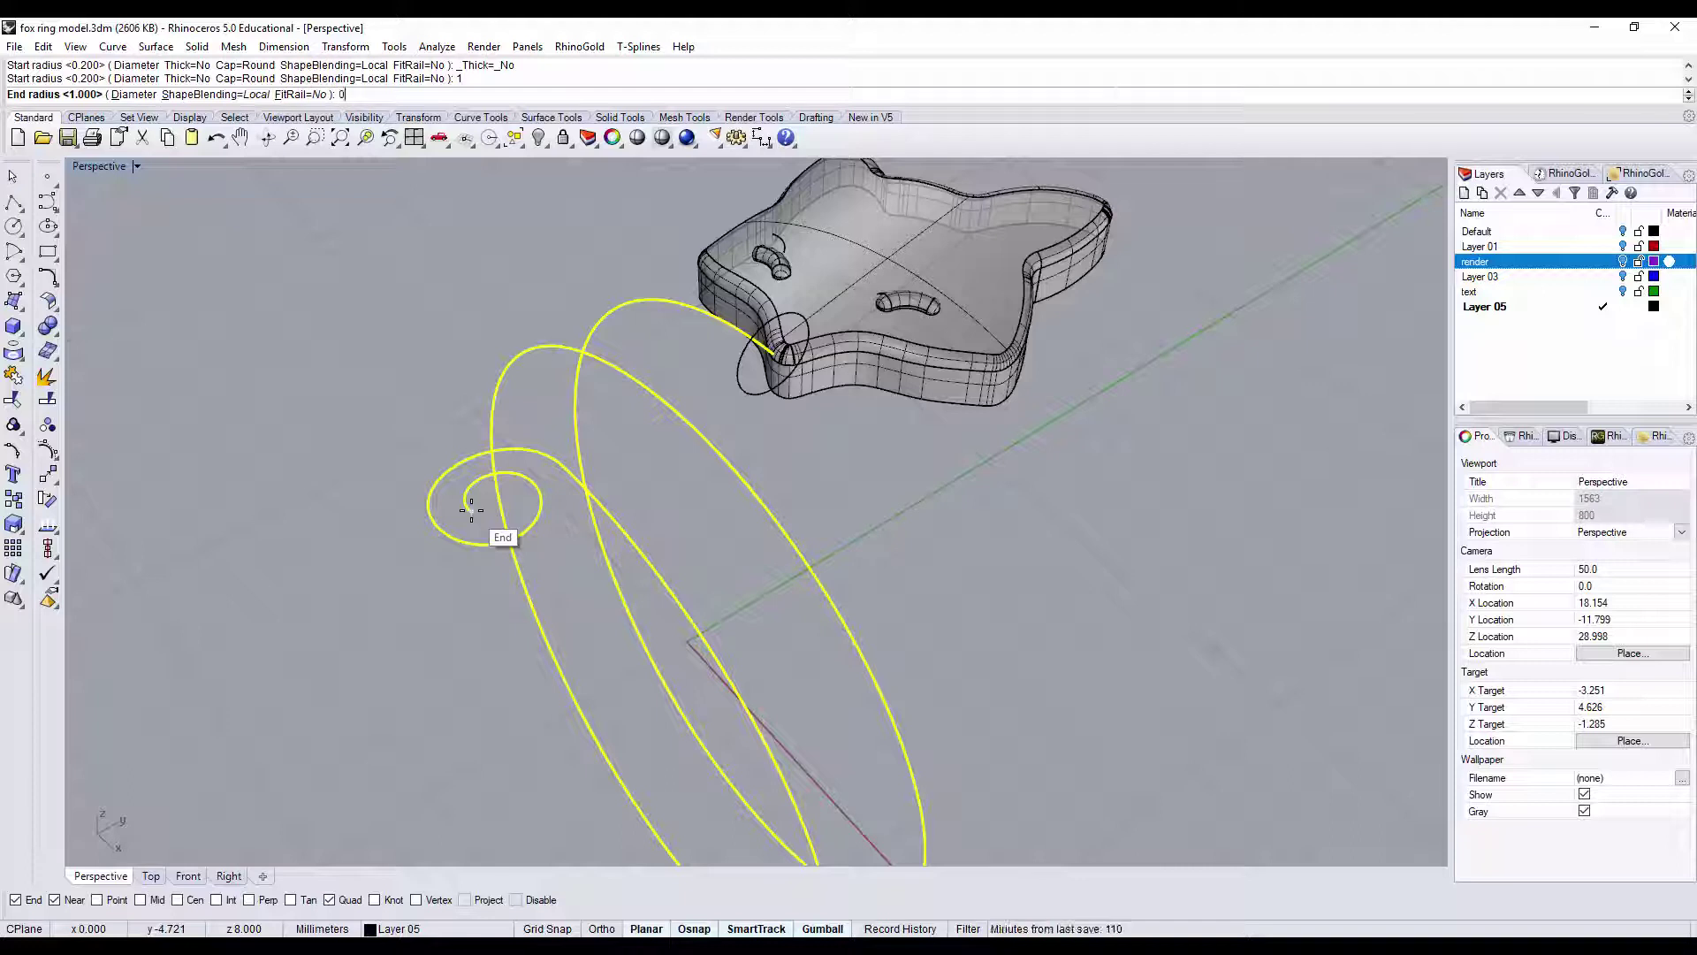
key(Return)
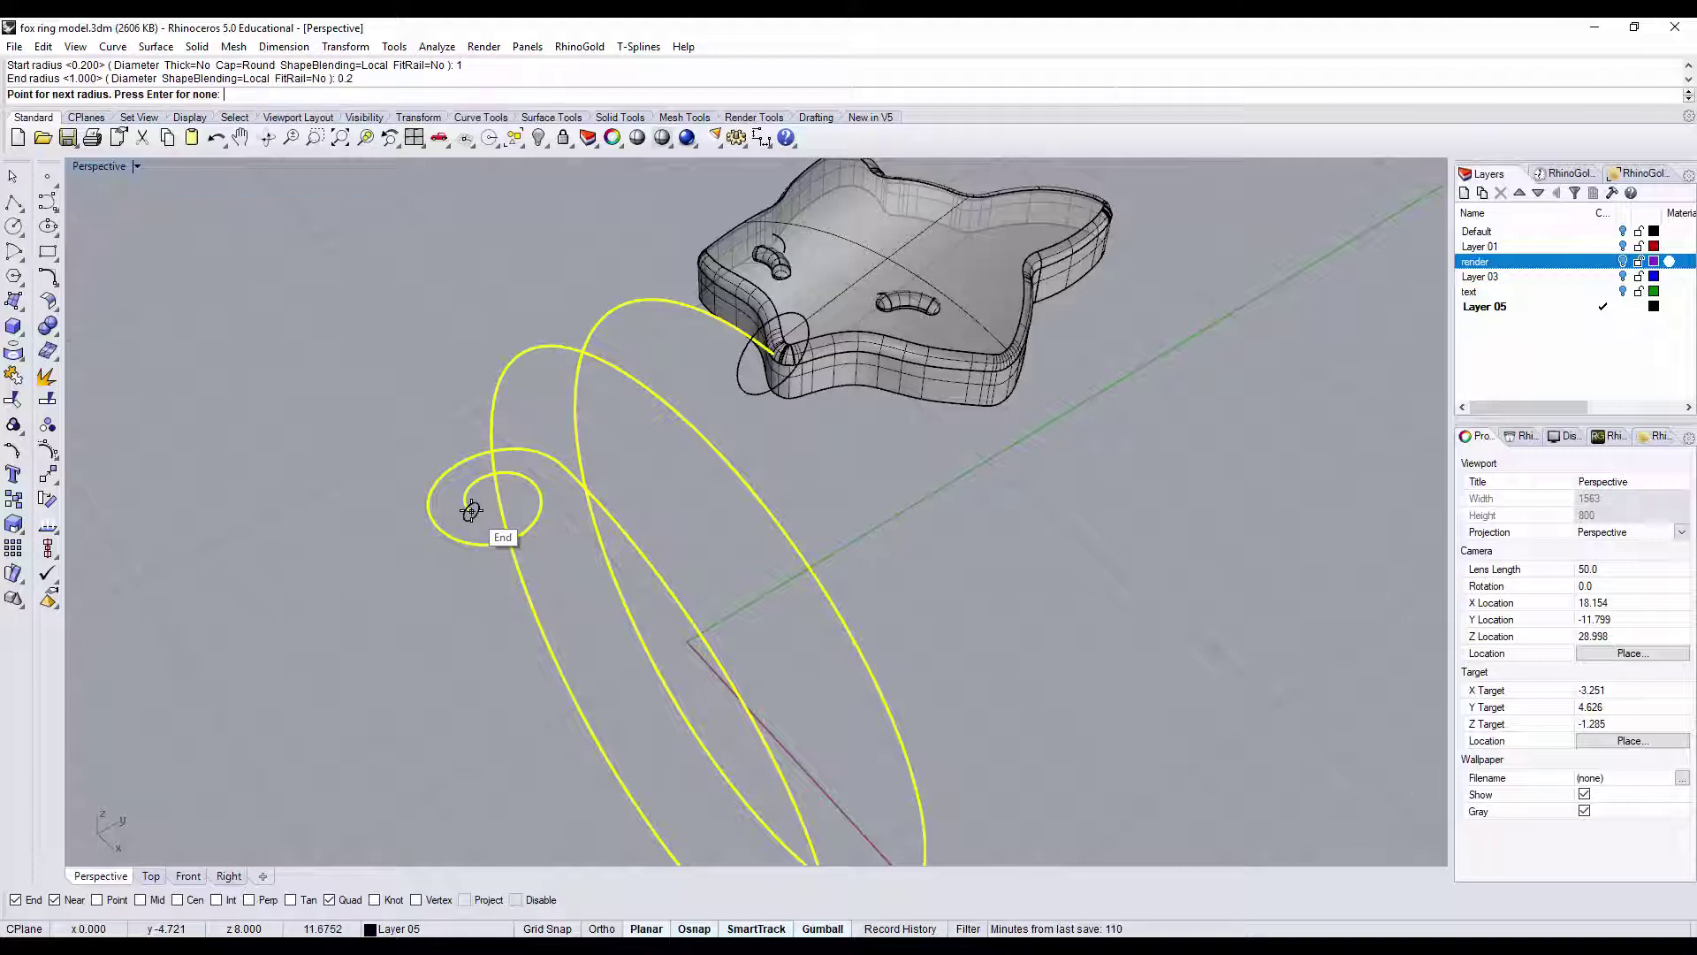
scroll(807, 580, down, 4)
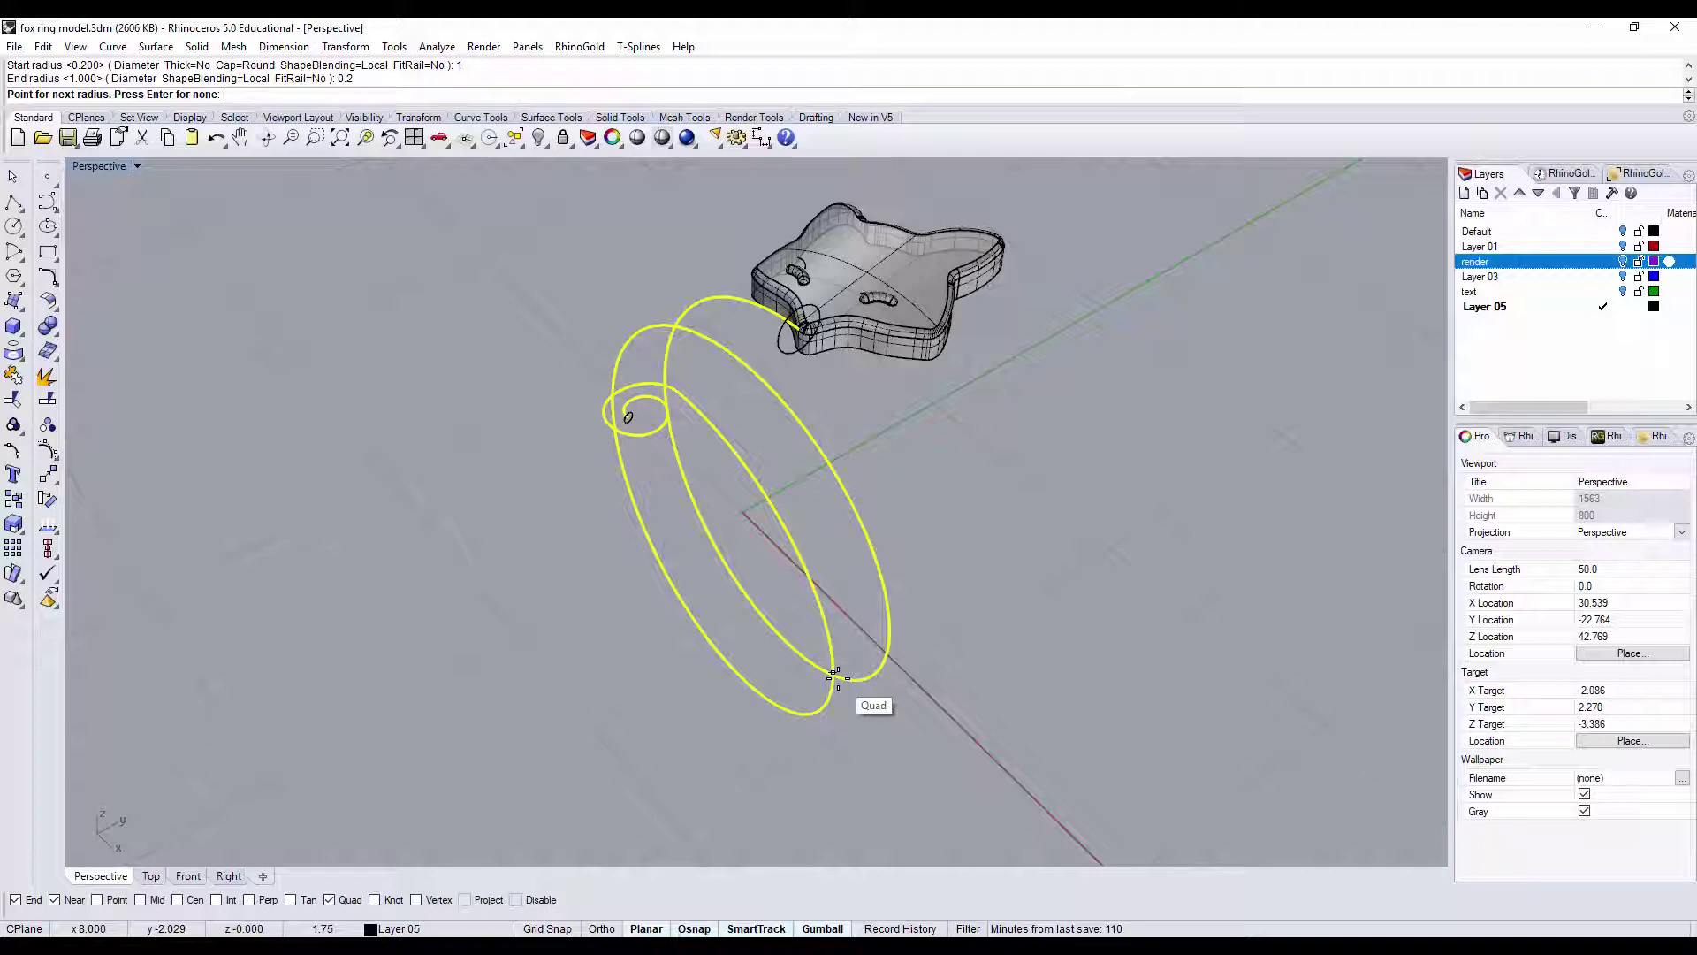
click(834, 676)
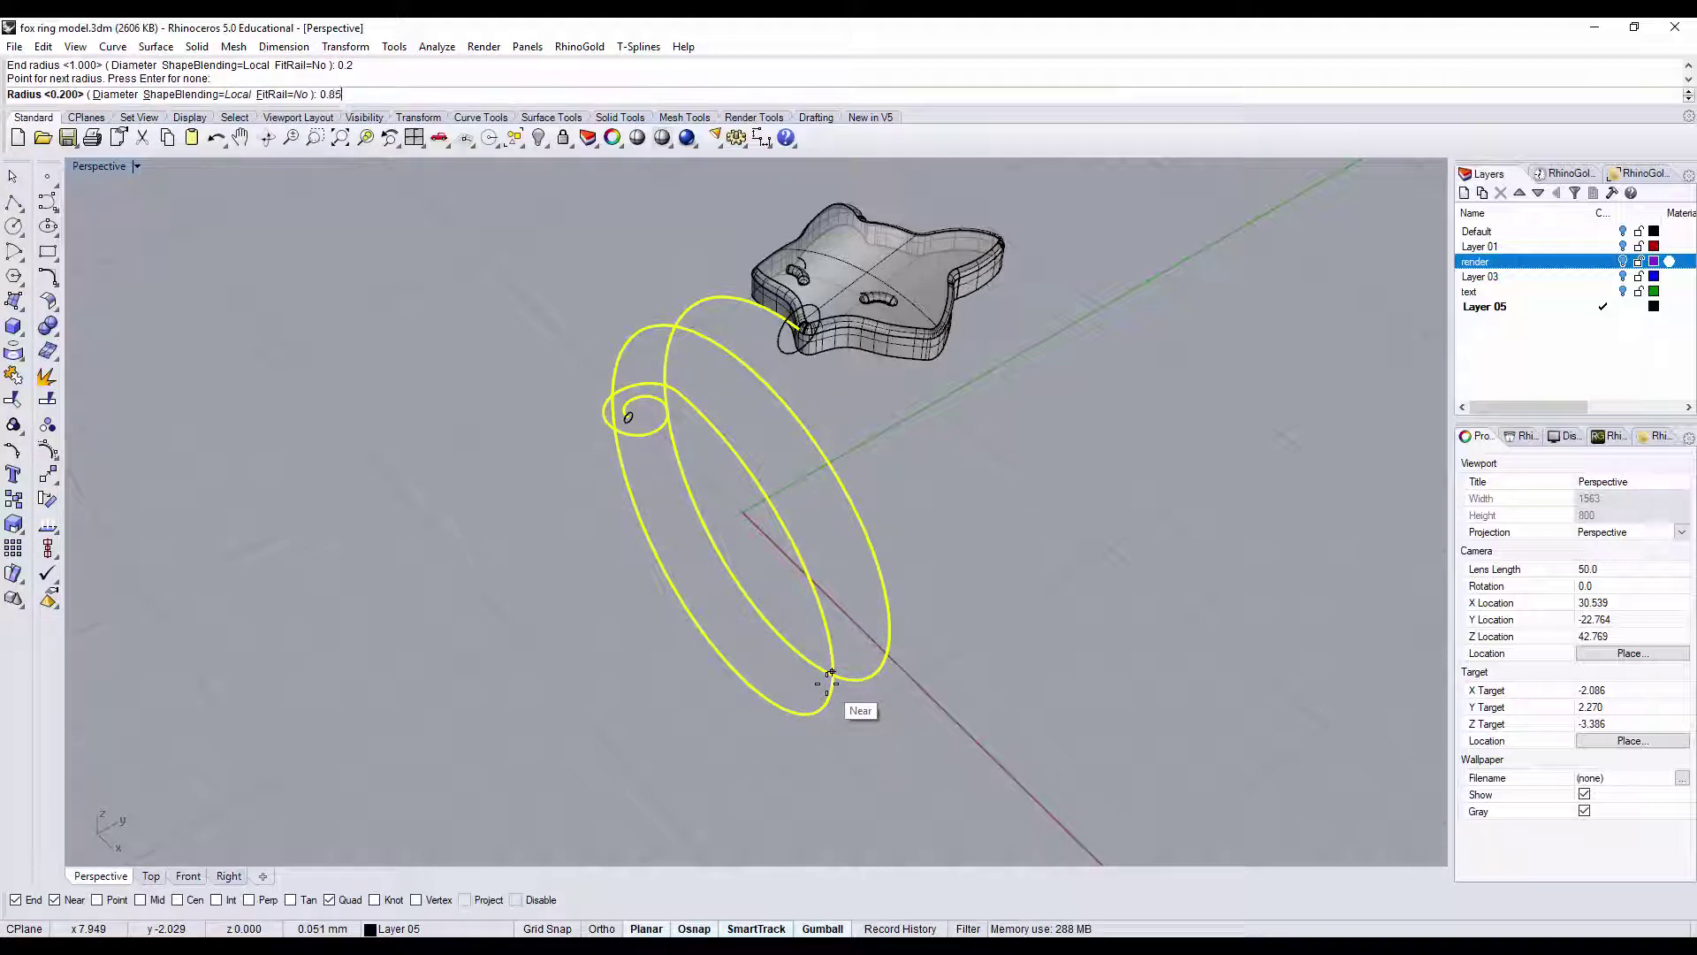
key(Return)
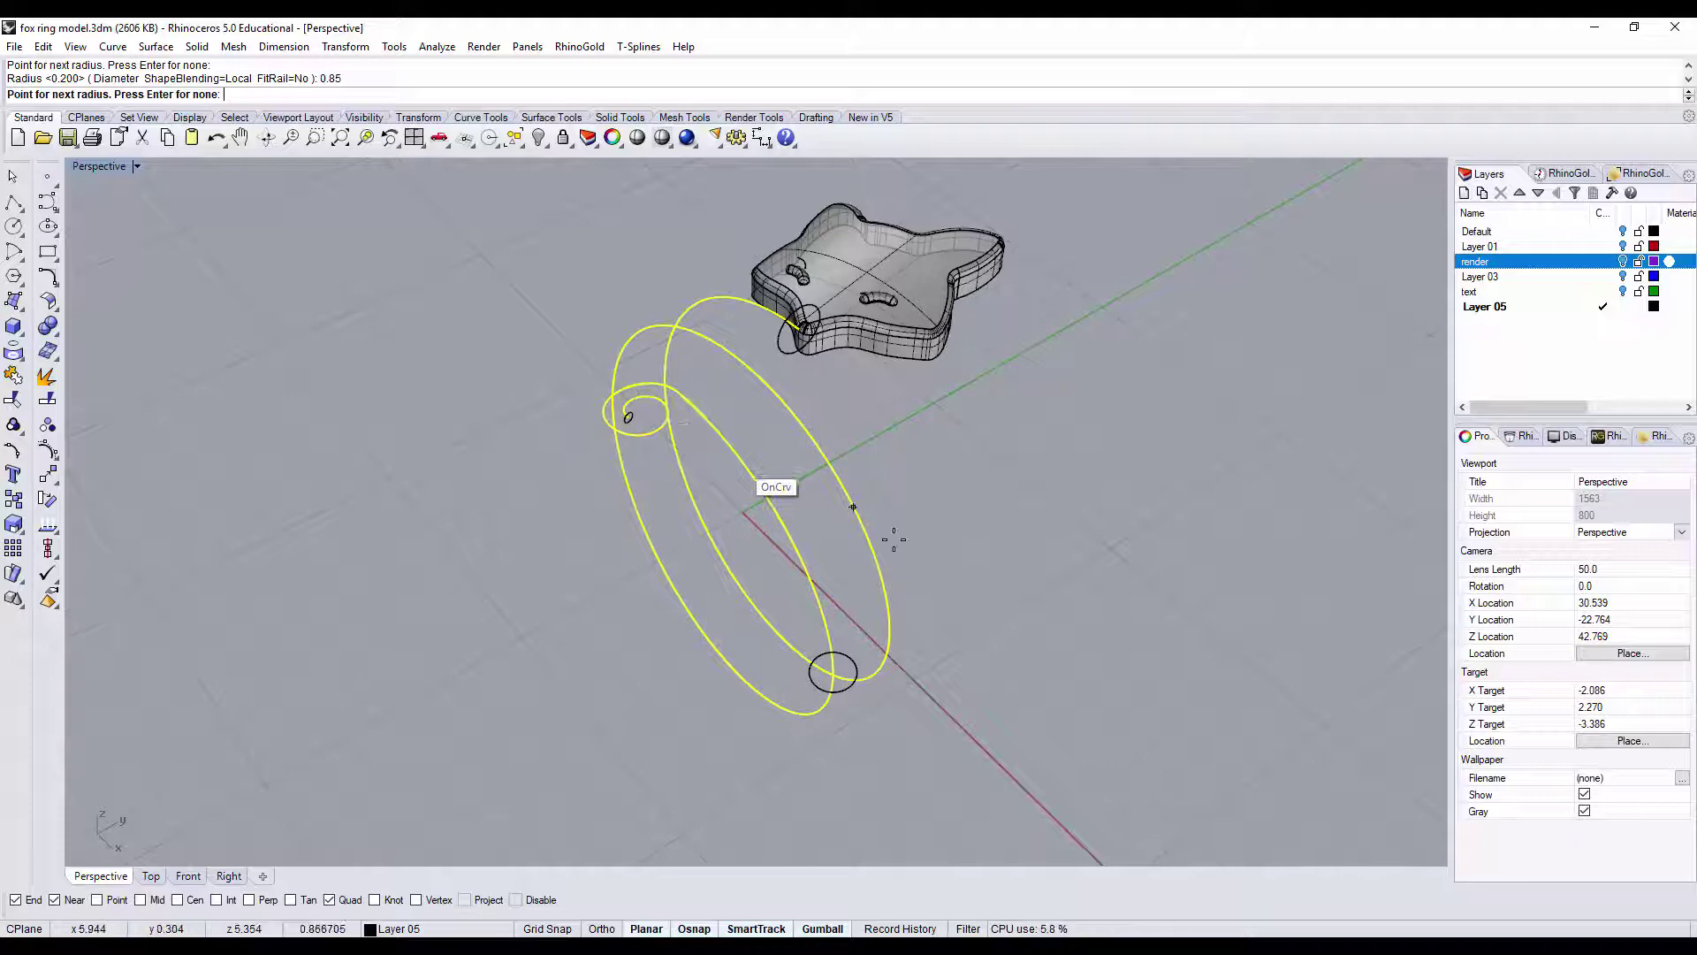
key(Return)
key(Escape)
right_drag(1015, 463, 1065, 473)
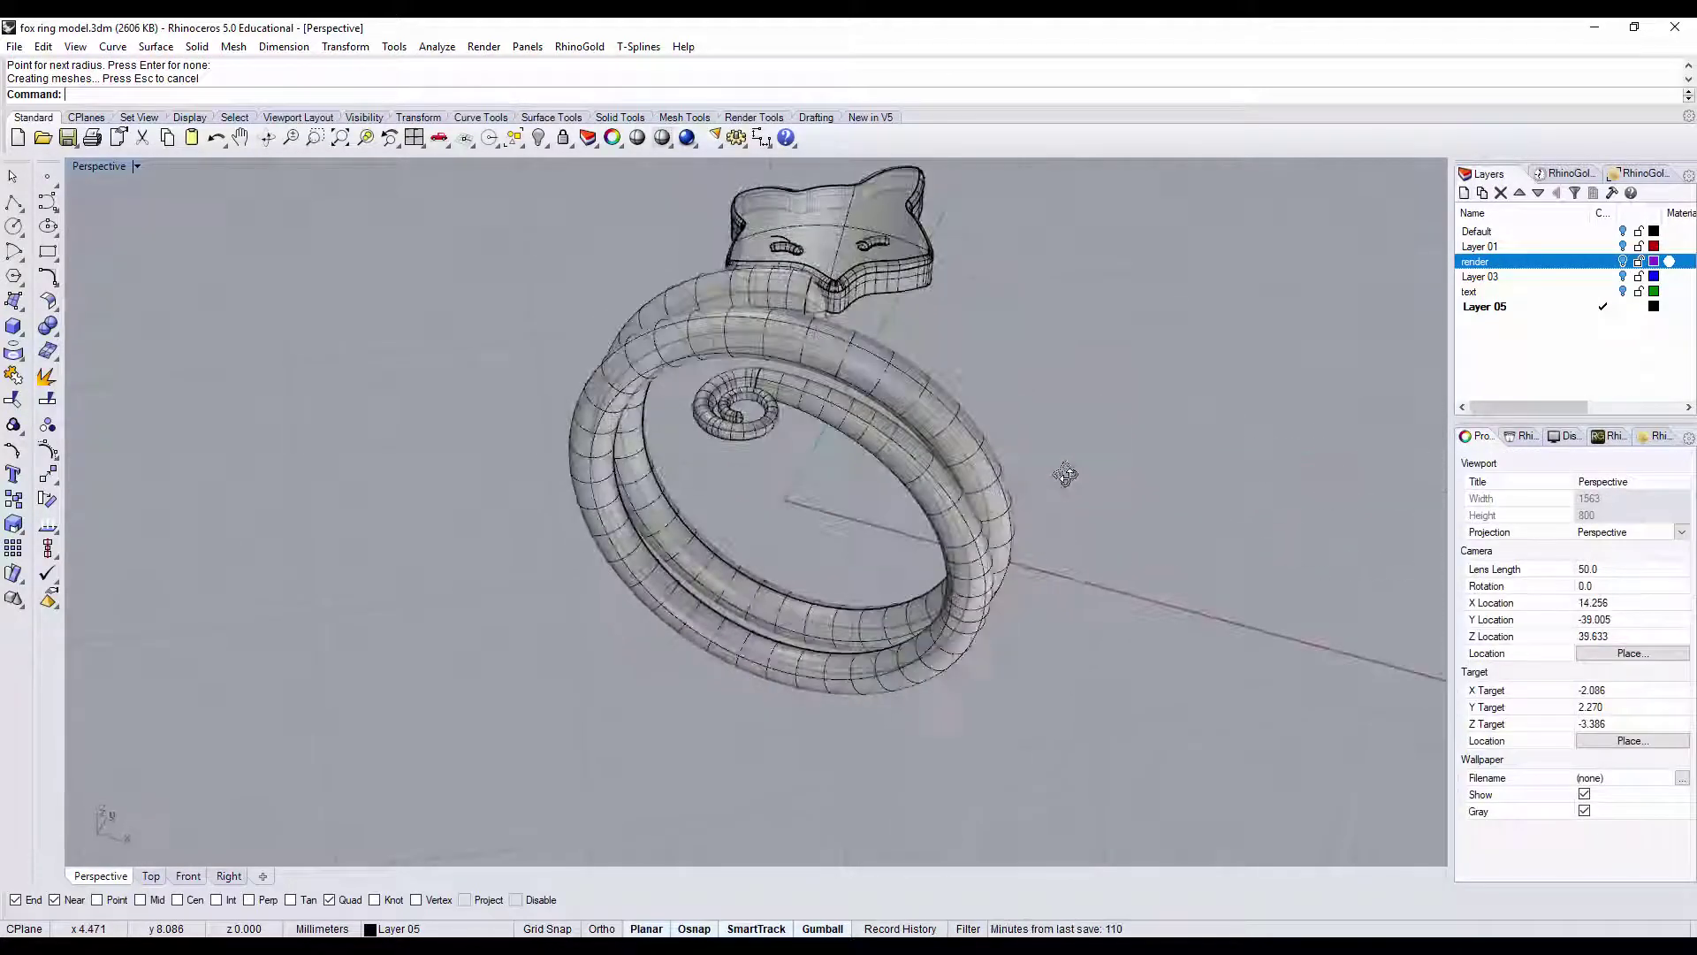
- Show hidden objects and extrude the inner circle to both sides into a solid cylinder
click(537, 136)
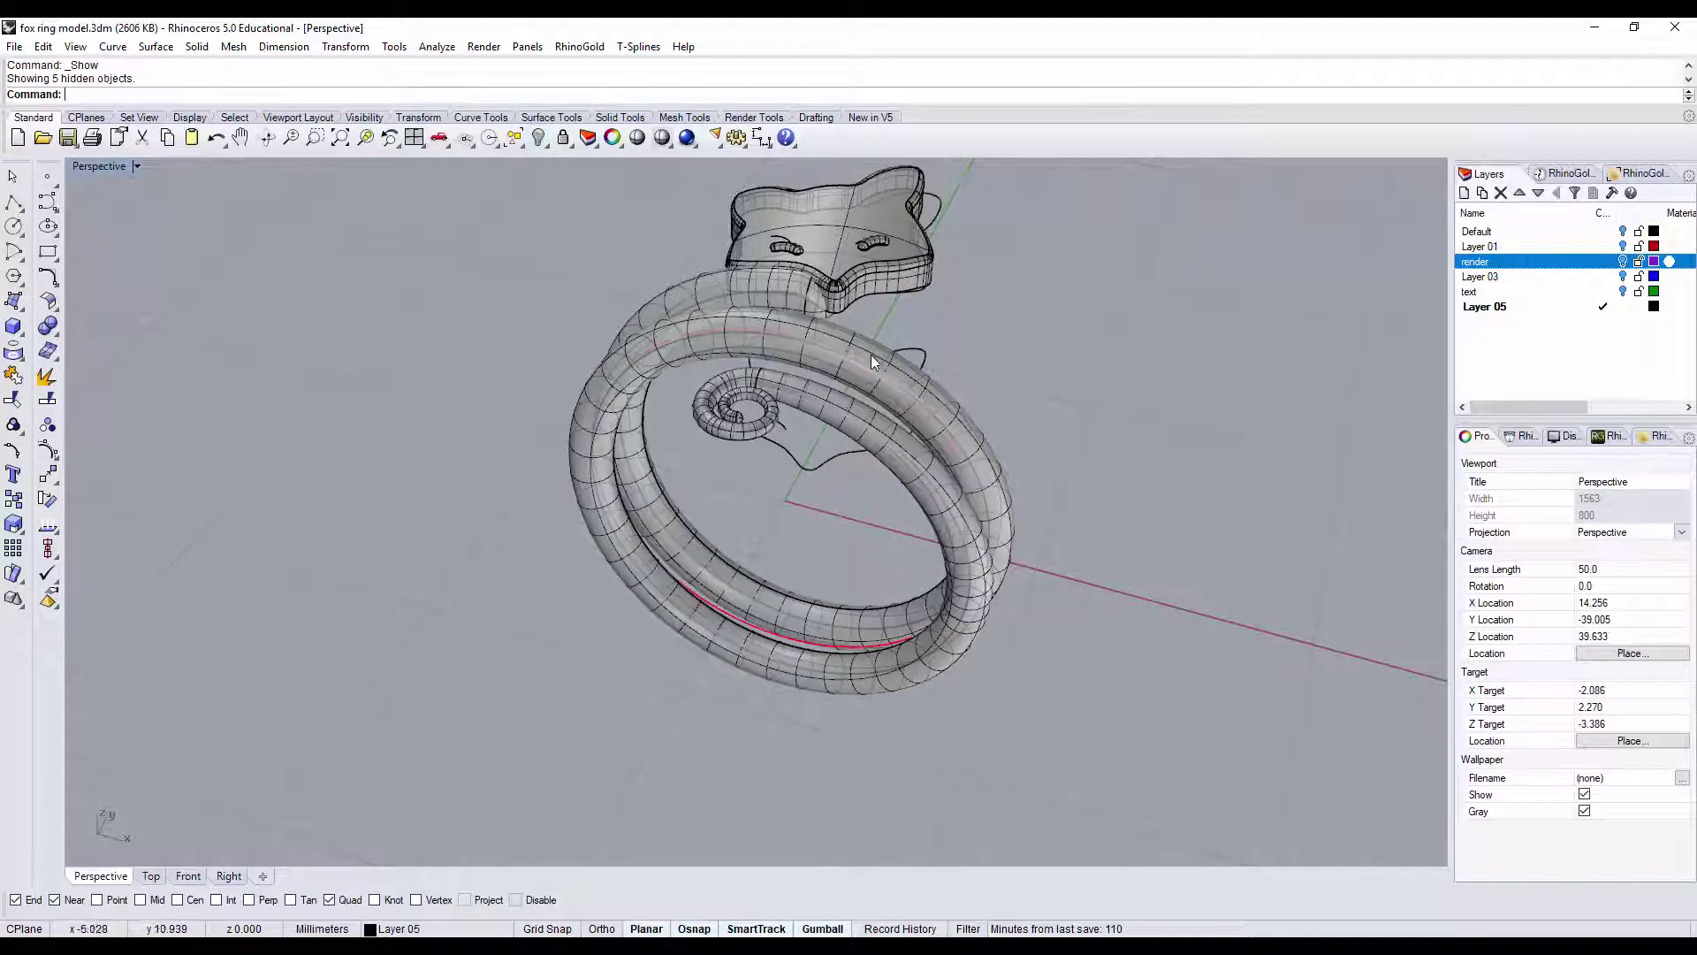
click(887, 380)
right_drag(1026, 385, 296, 32)
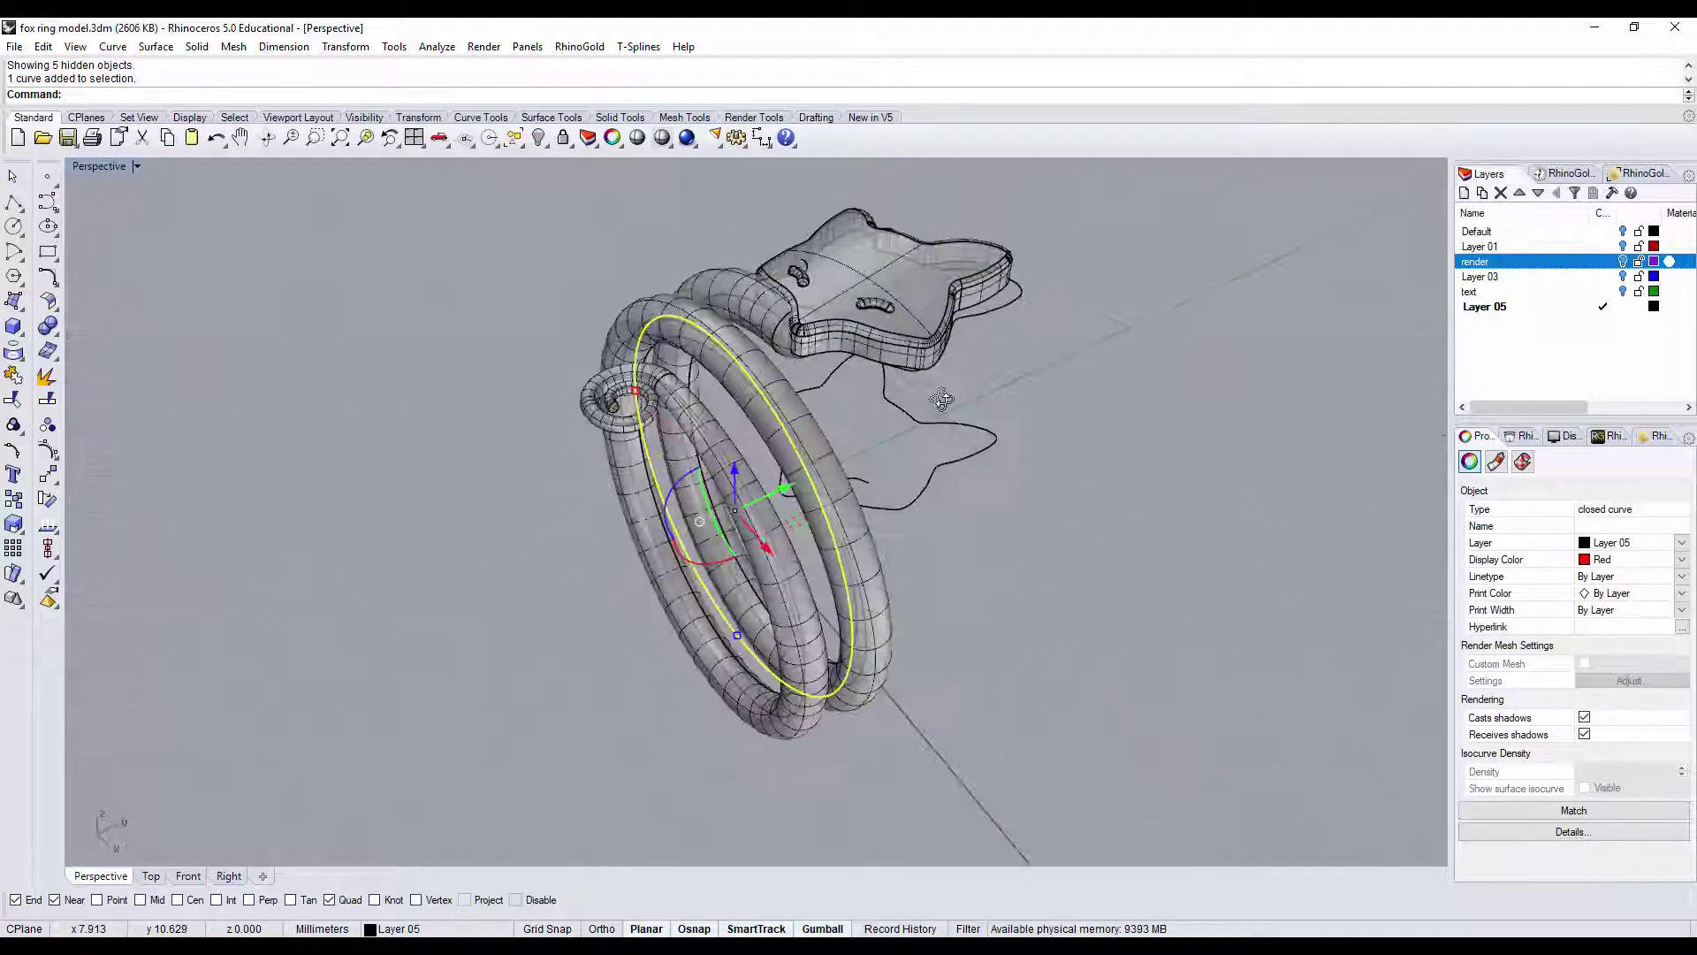
click(202, 48)
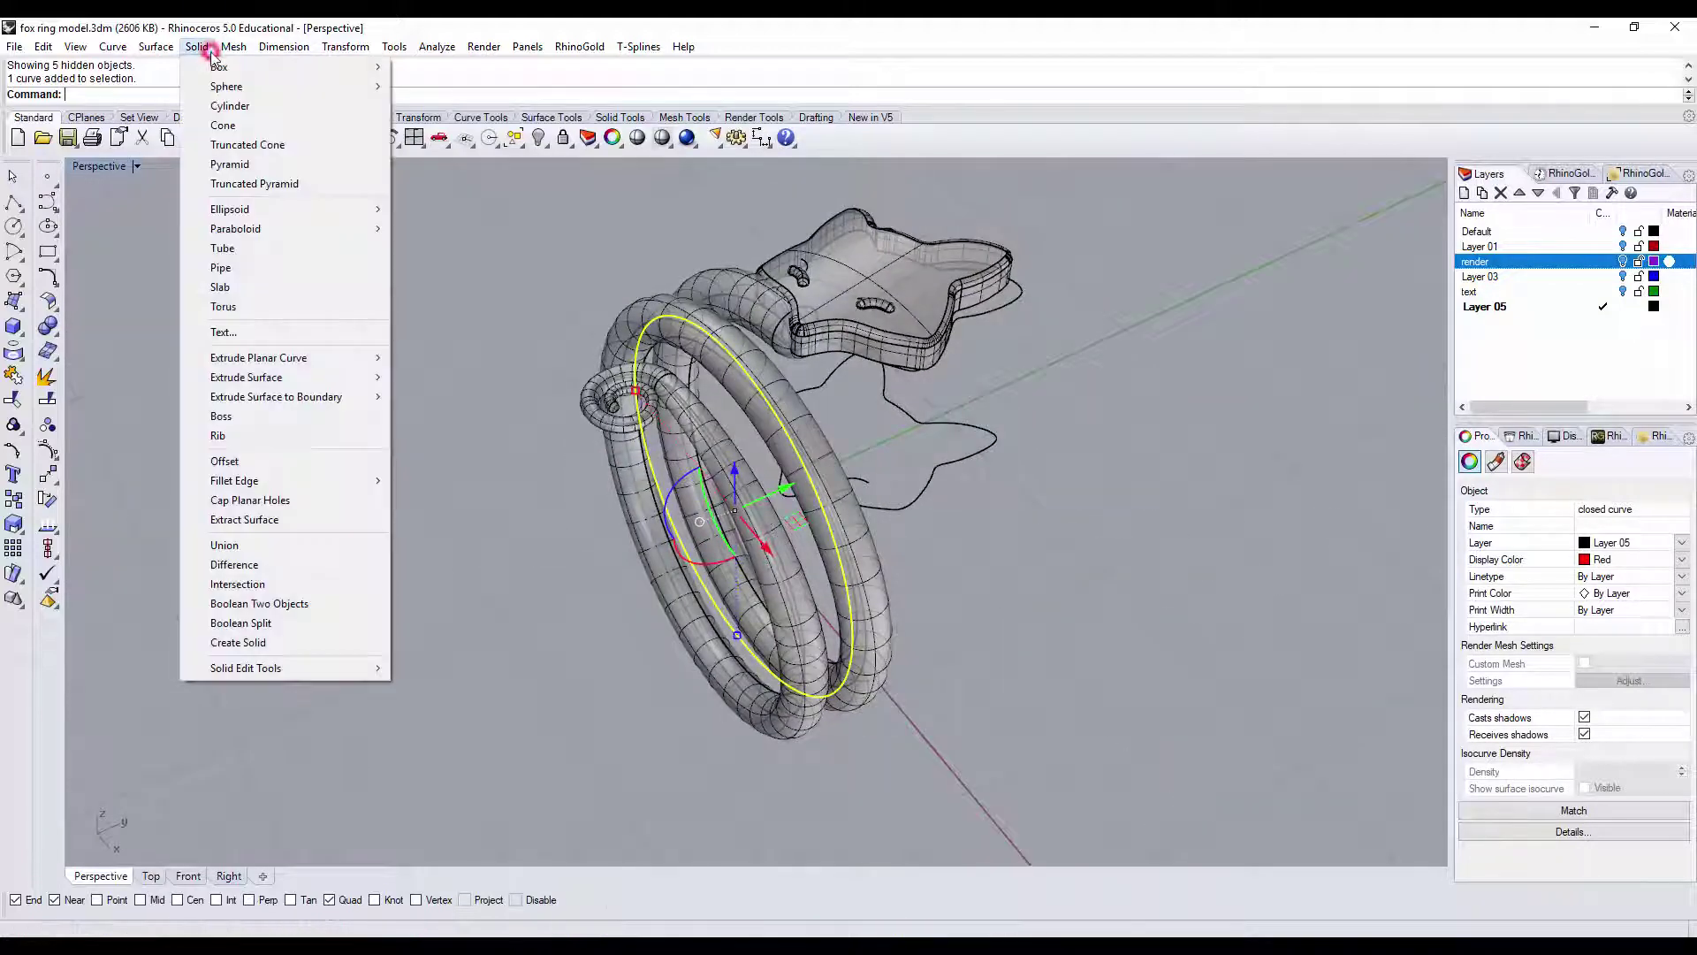
mouse_move(261, 362)
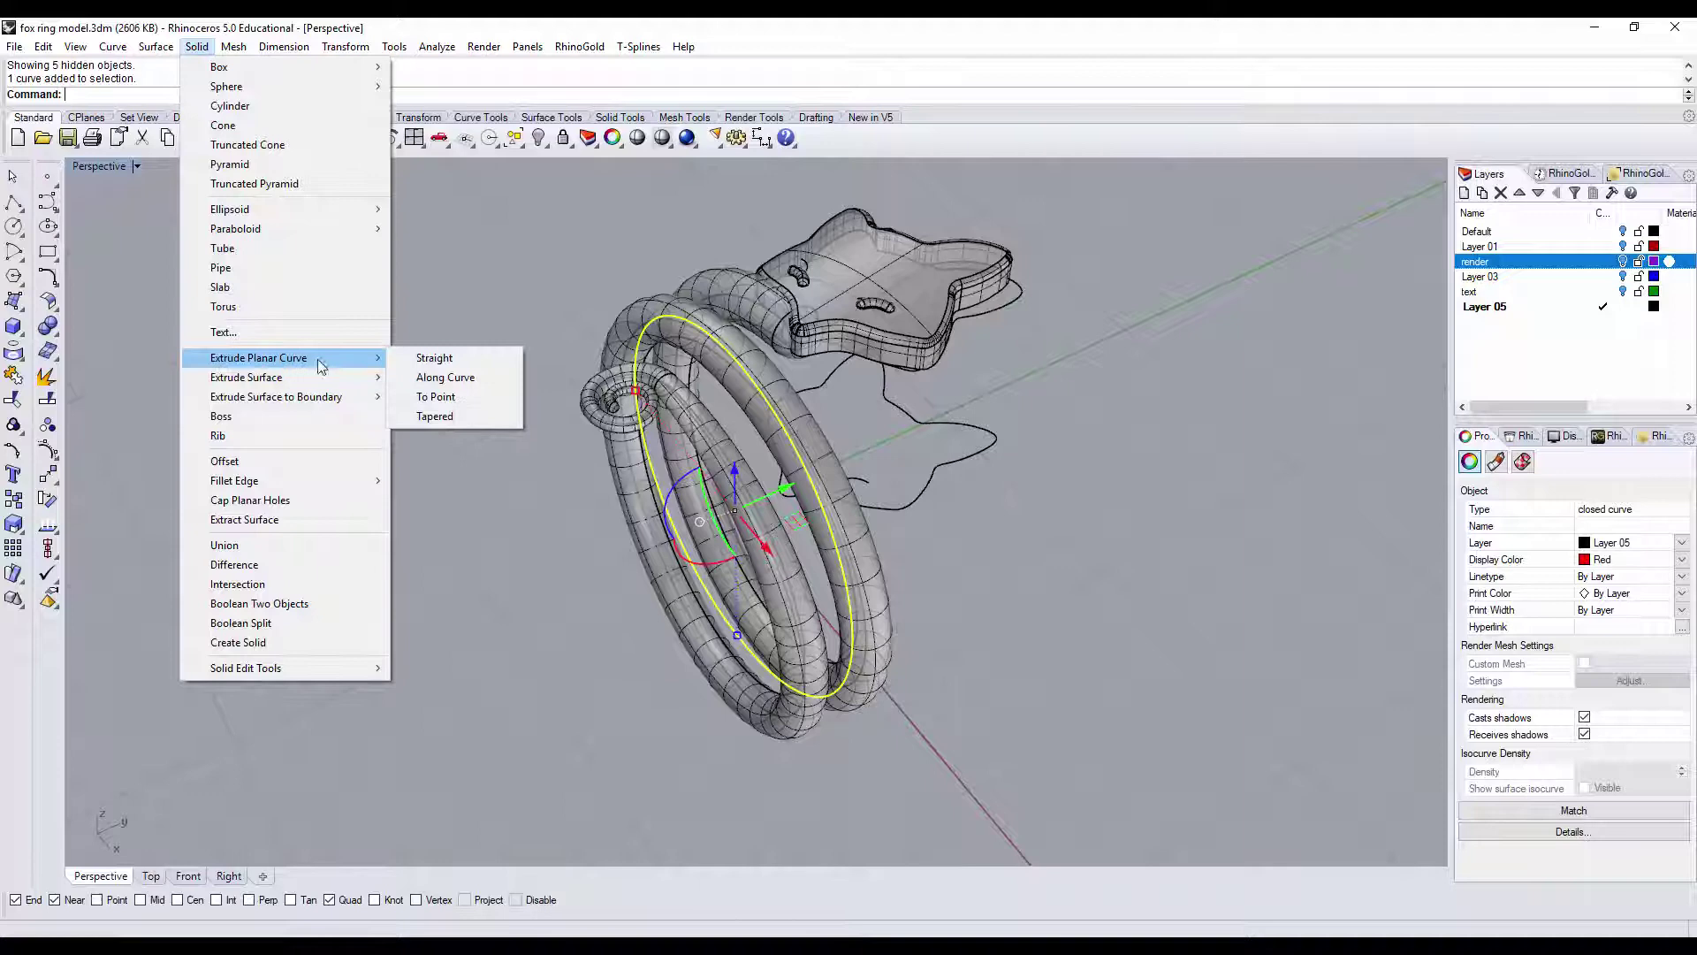
click(435, 358)
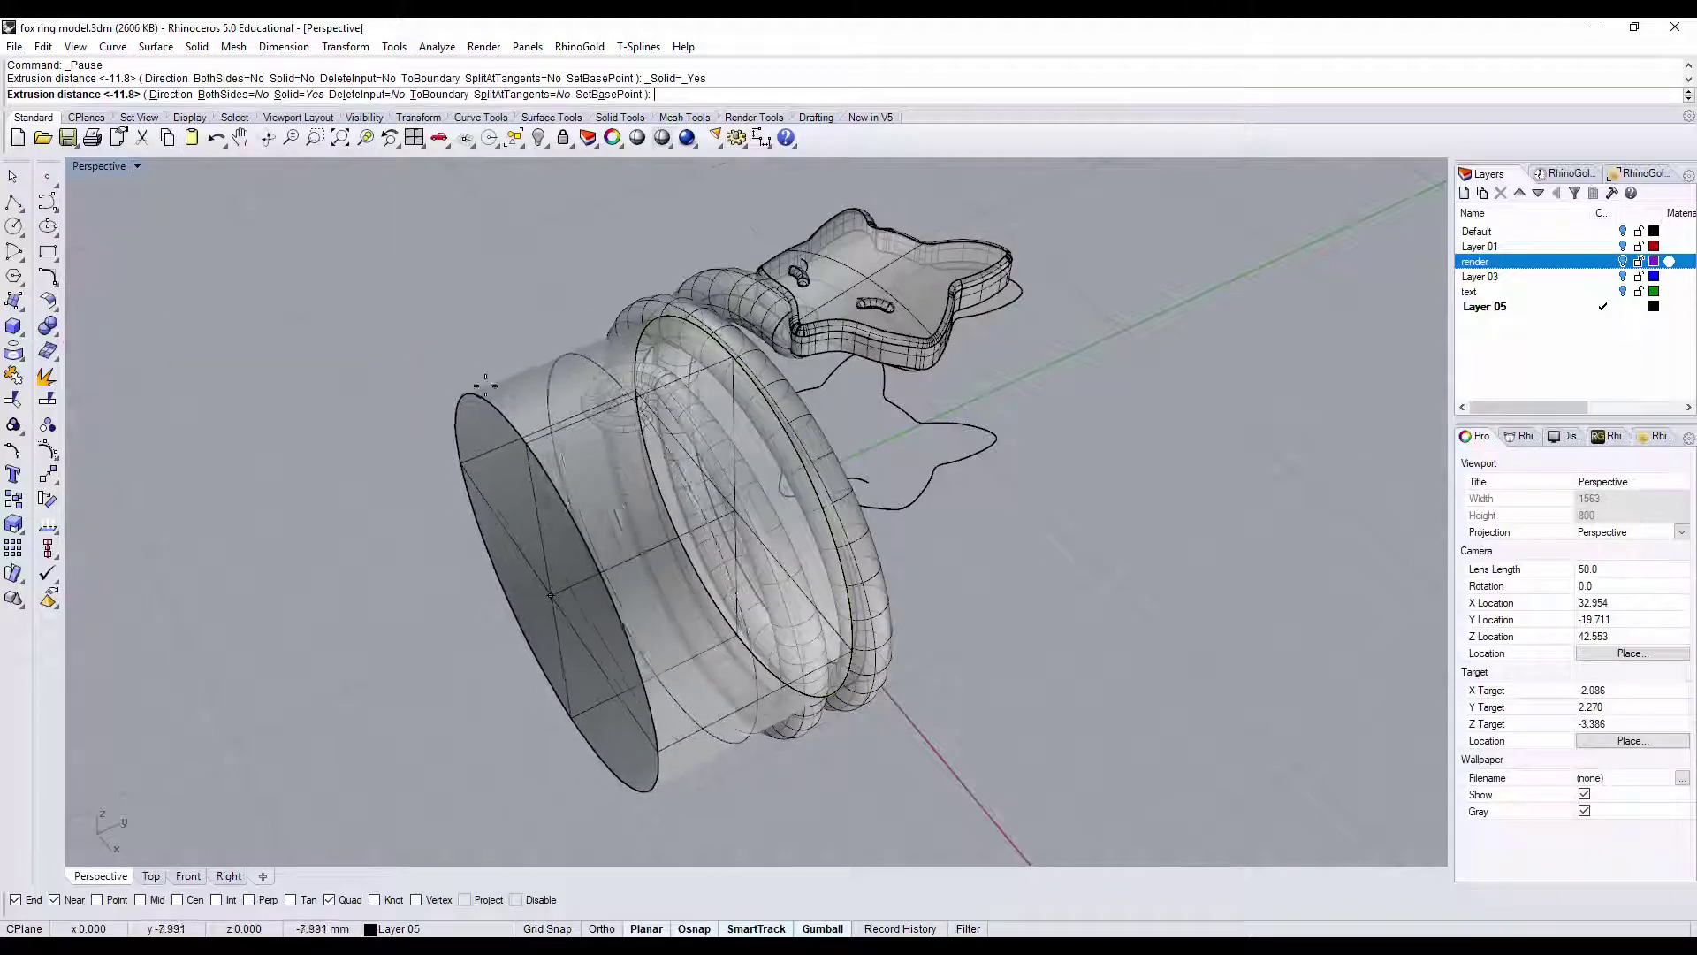
click(246, 94)
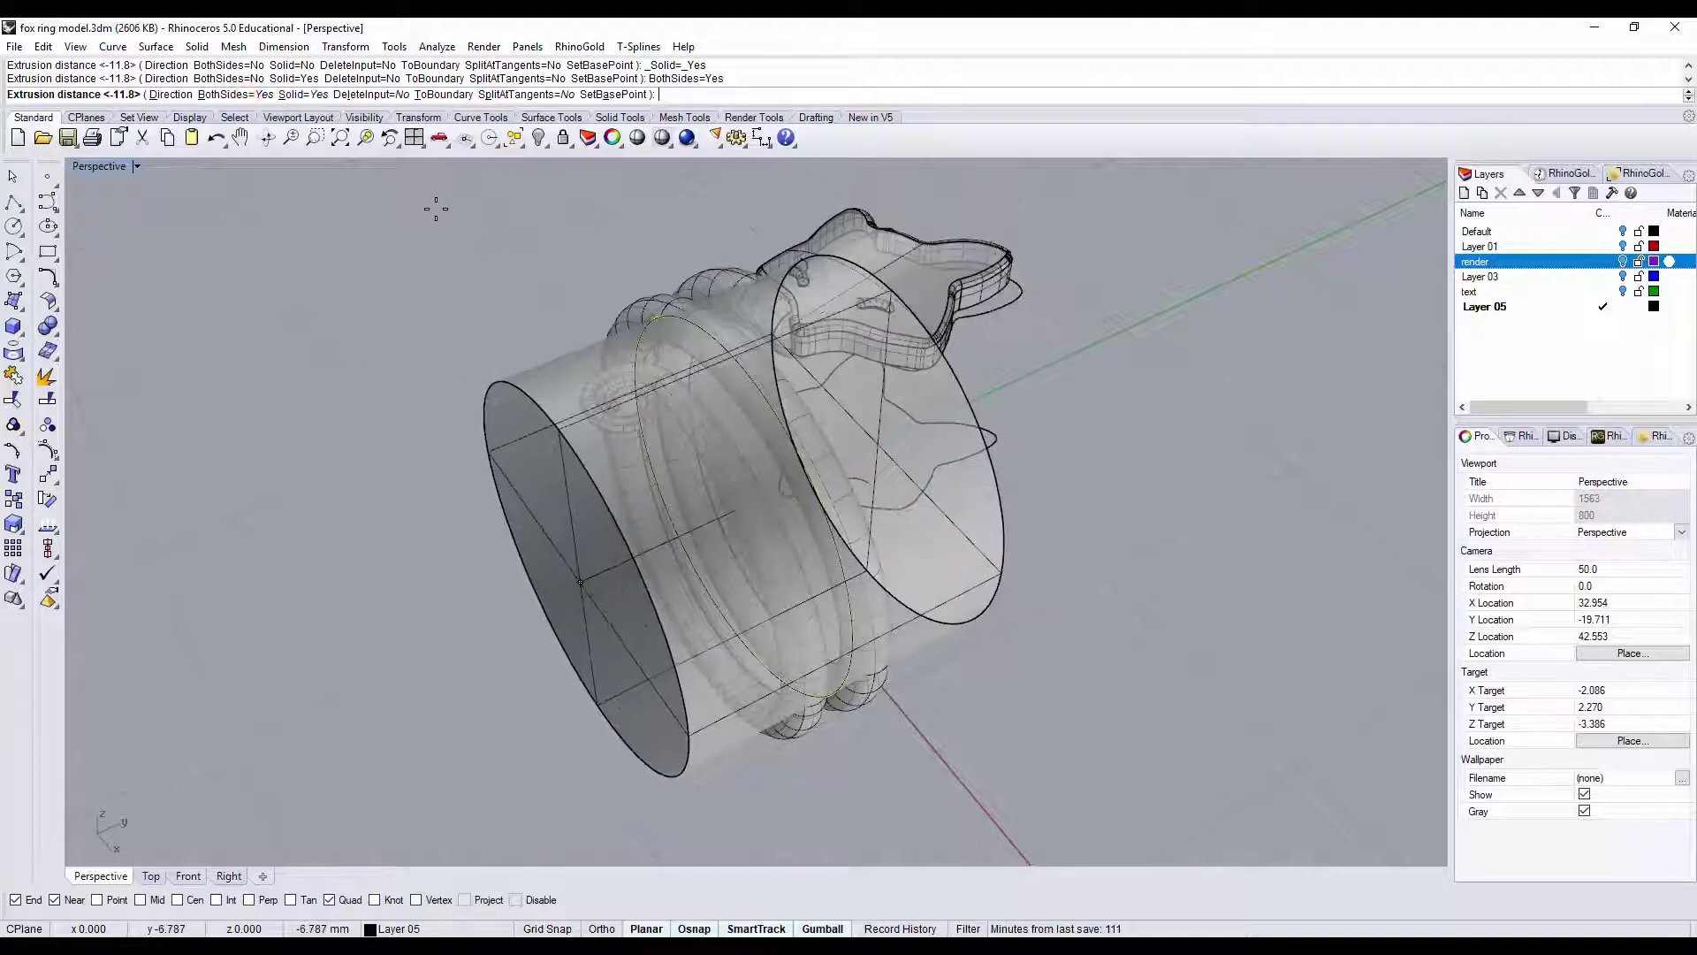
click(436, 212)
click(394, 256)
right_drag(390, 250, 292, 285)
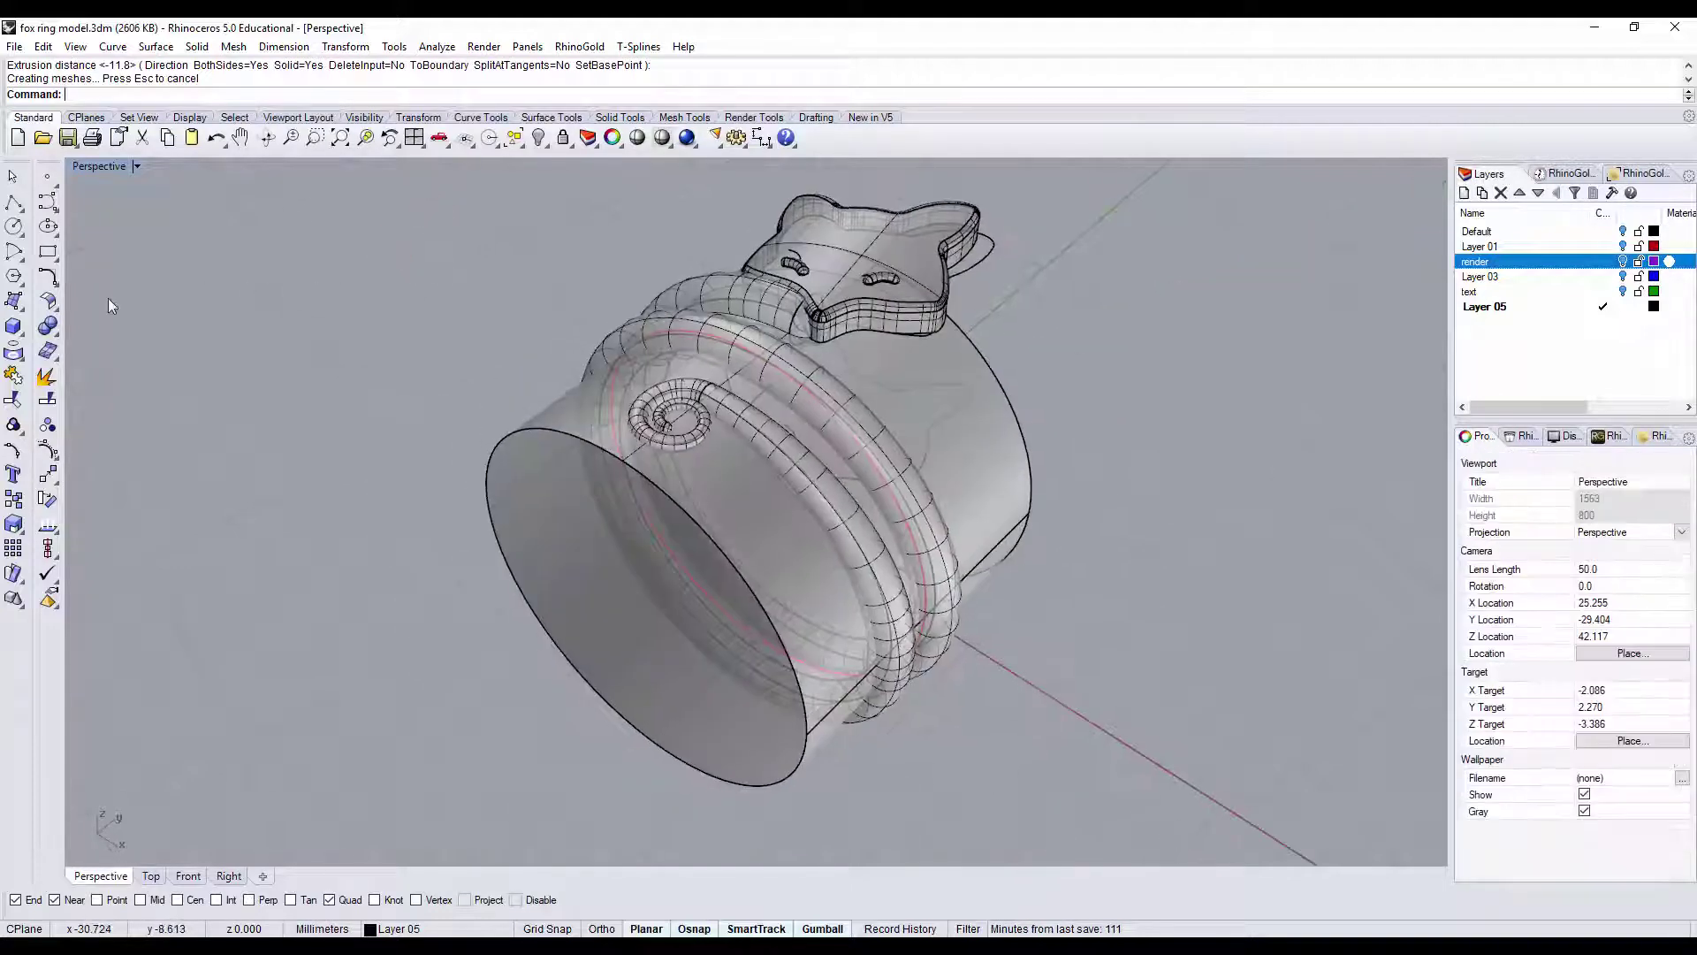
- Boolean-subtract the cylinder from the coiled tube to flatten its inside
click(51, 328)
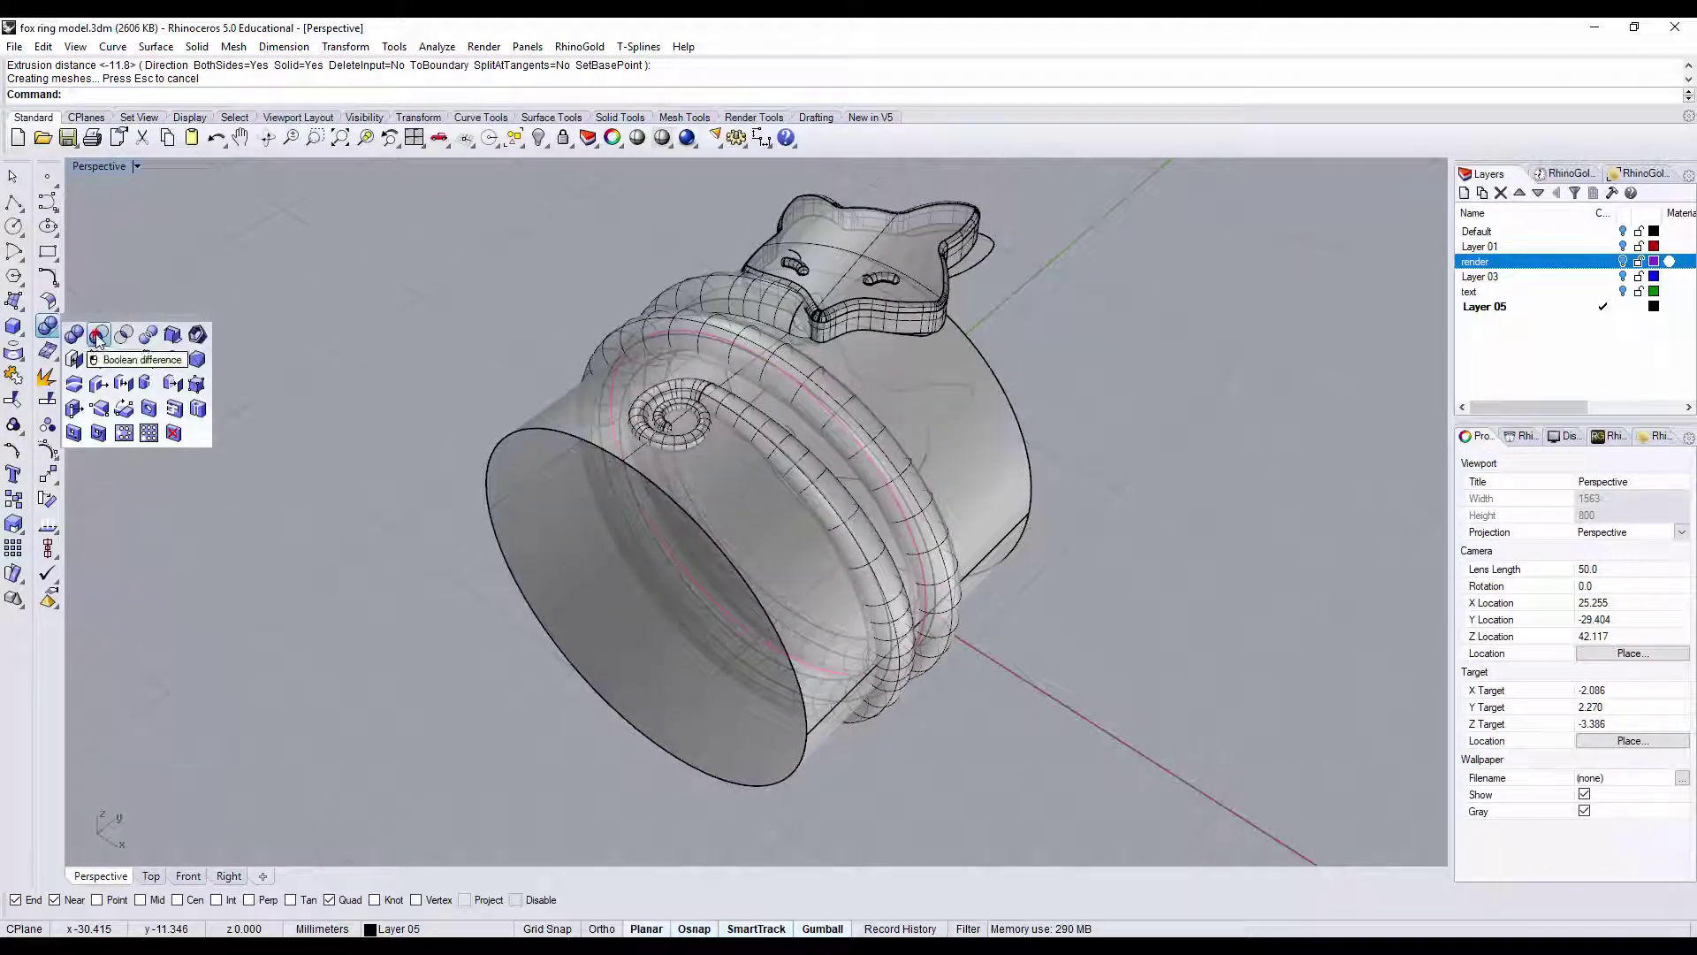
click(97, 333)
click(612, 335)
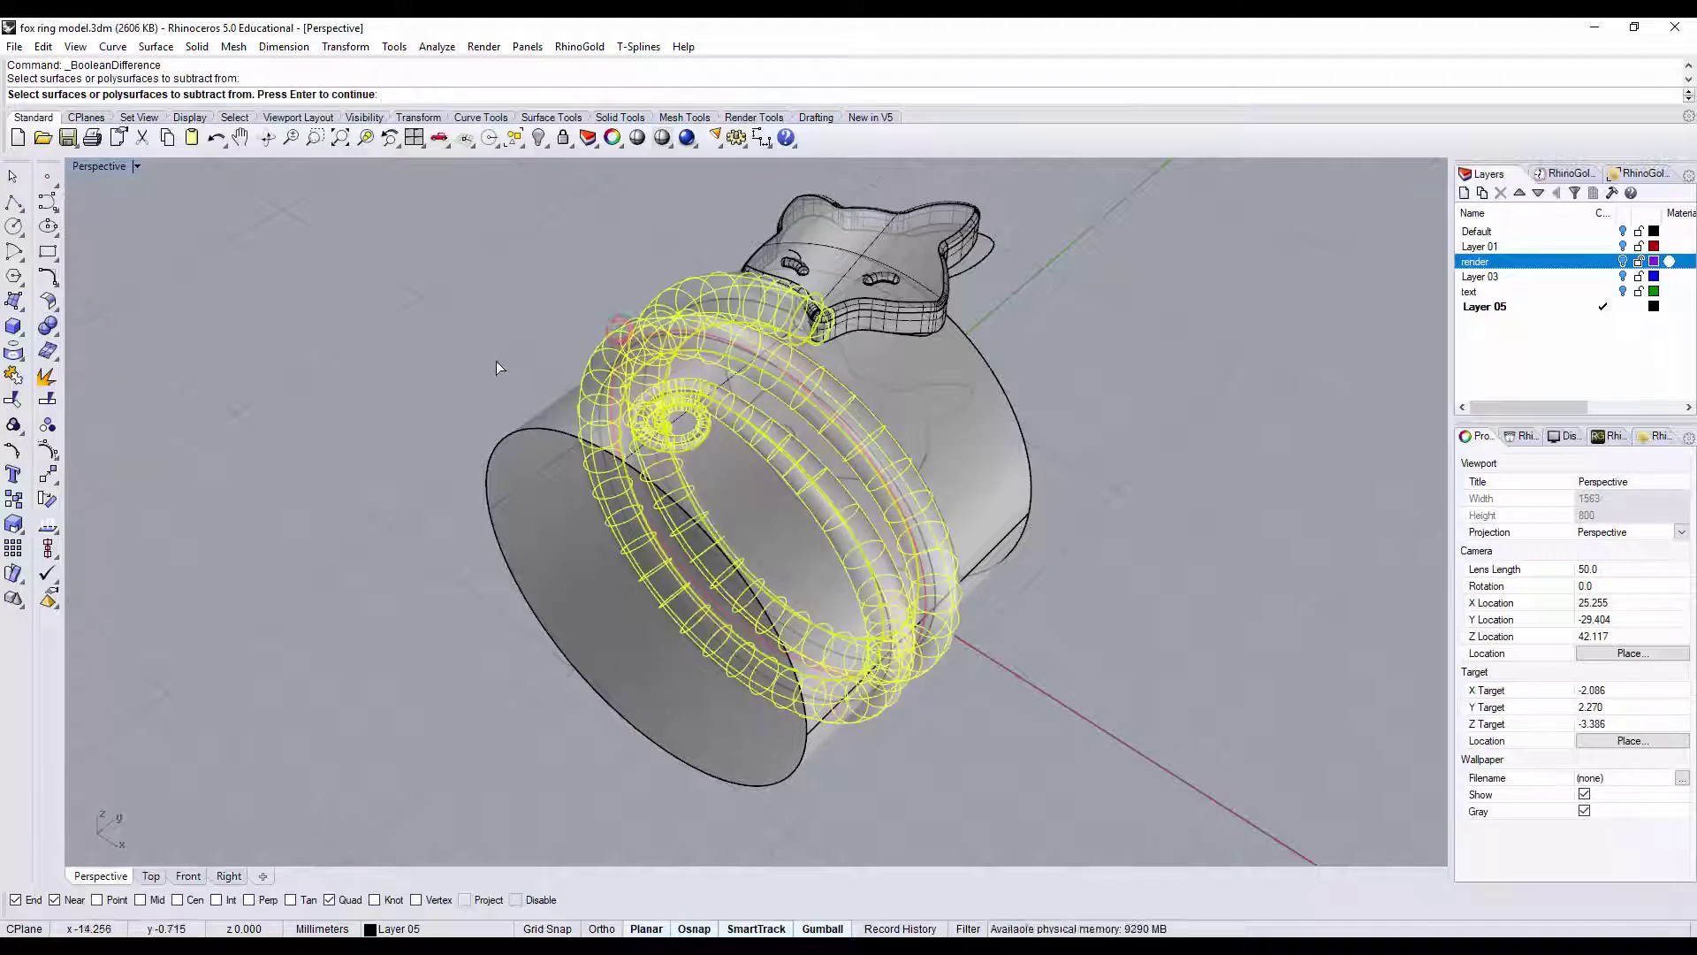
key(Return)
click(519, 450)
key(Return)
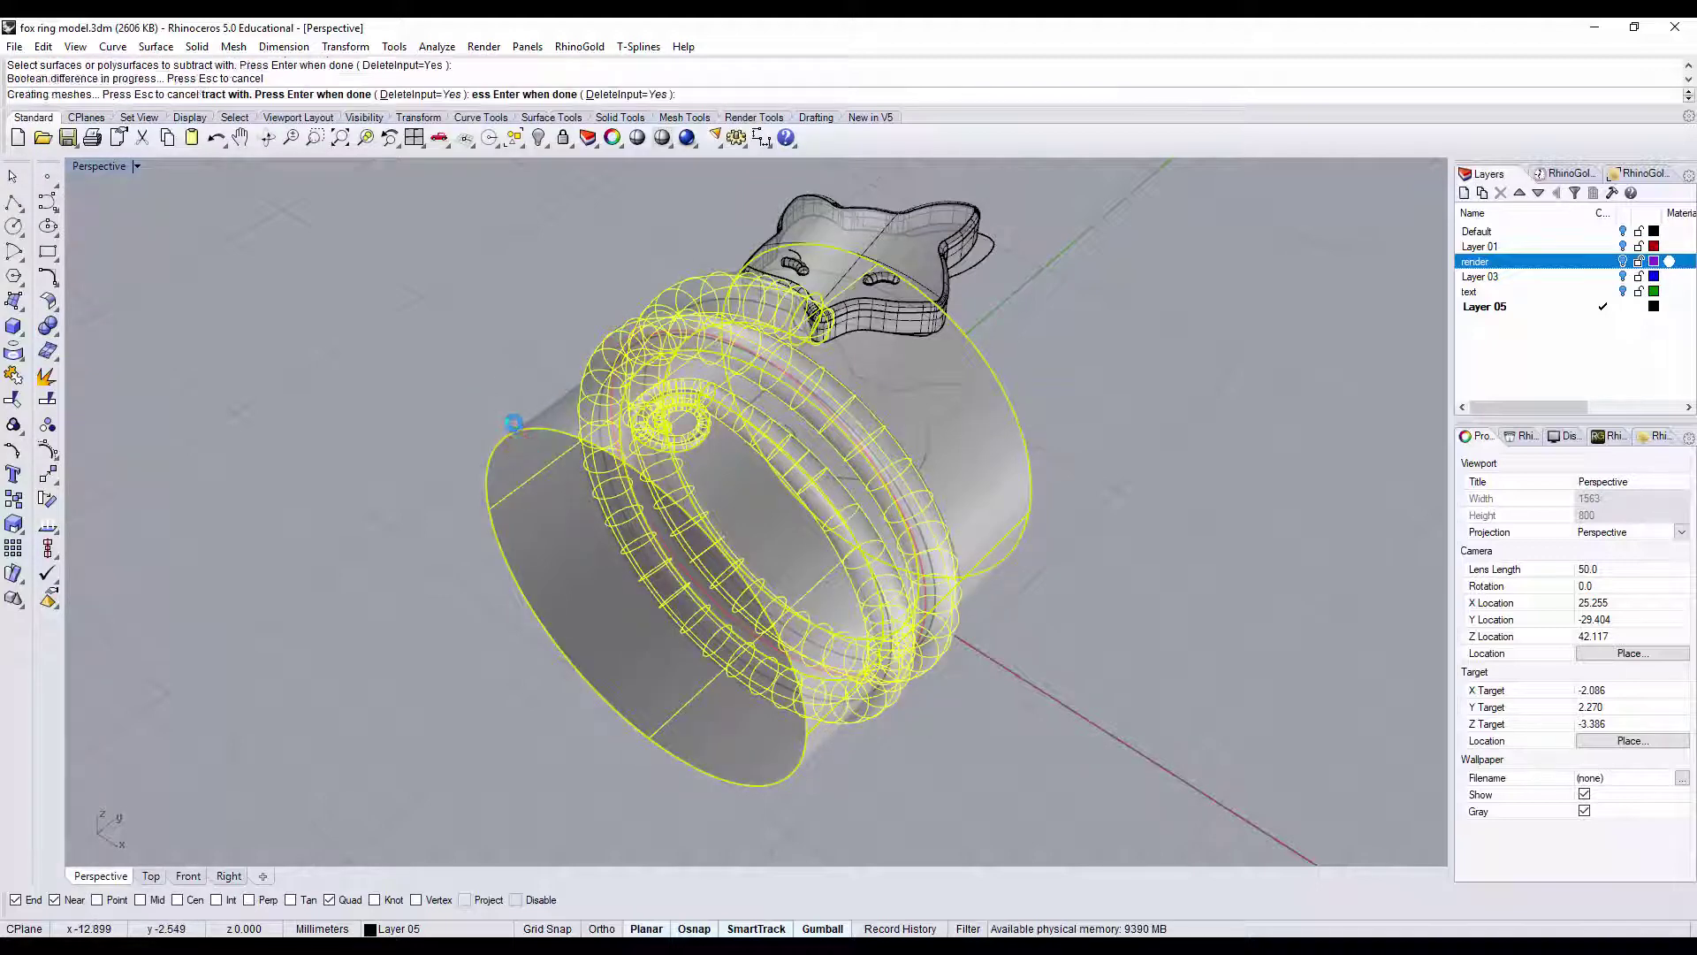
right_drag(891, 486, 1002, 465)
- In the Top view, move the fox head into position on top of the coil
click(908, 405)
double_click(101, 168)
click(101, 167)
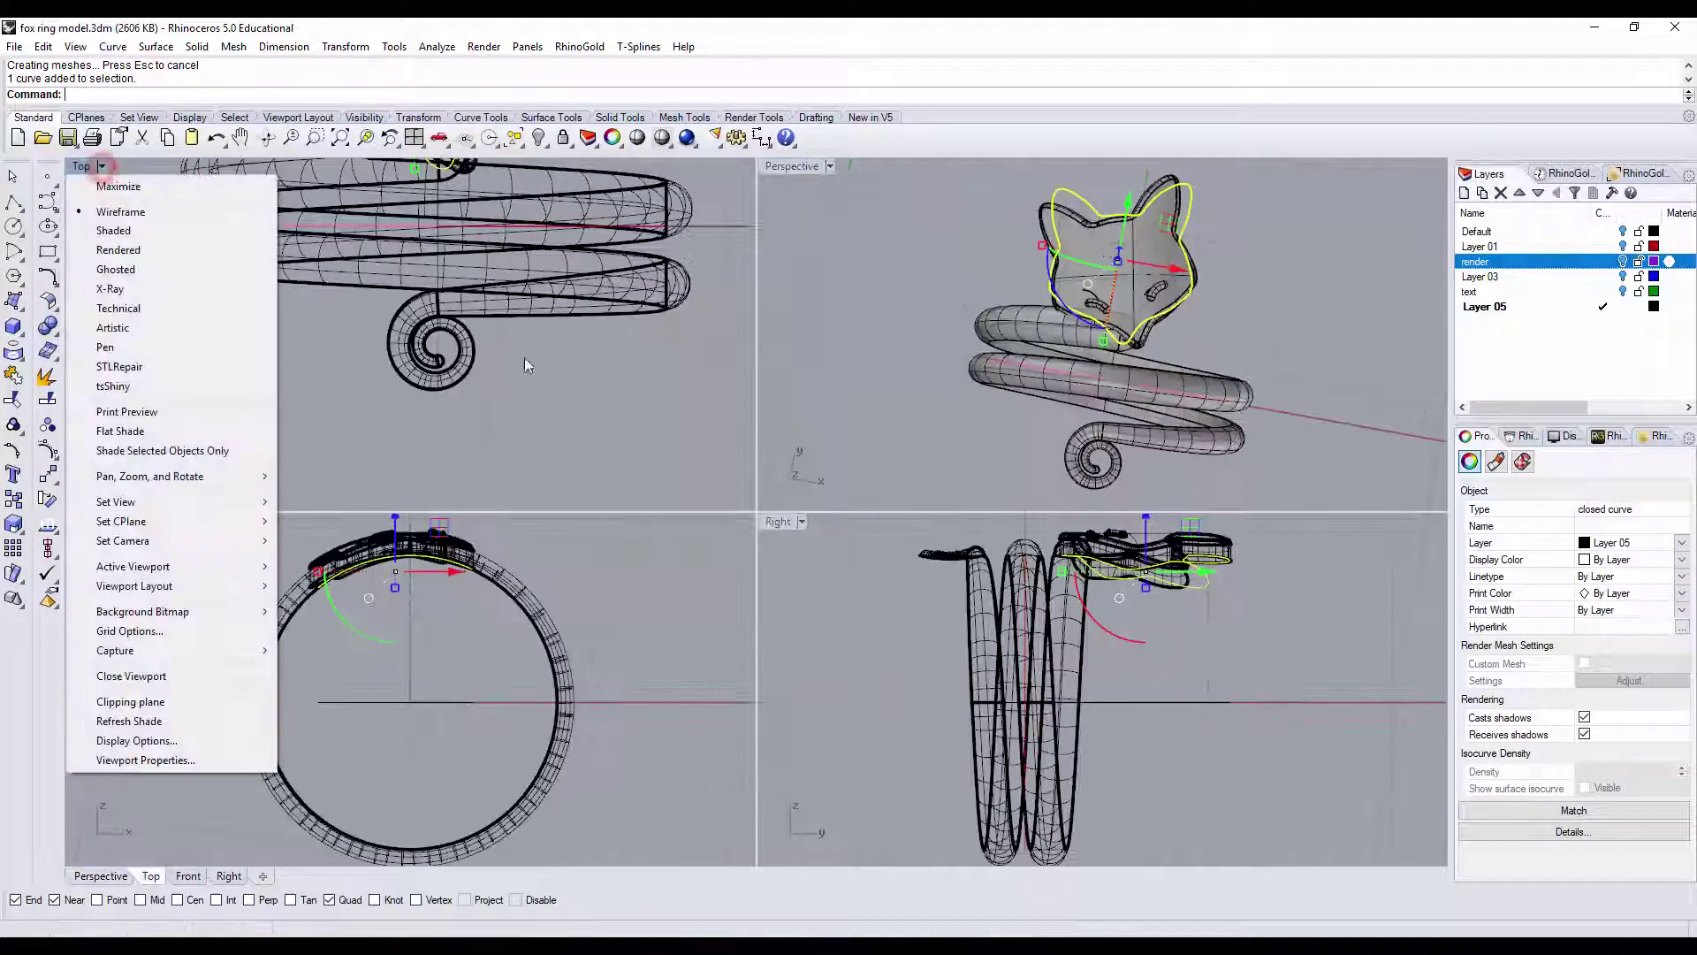
click(636, 432)
right_drag(451, 141, 449, 310)
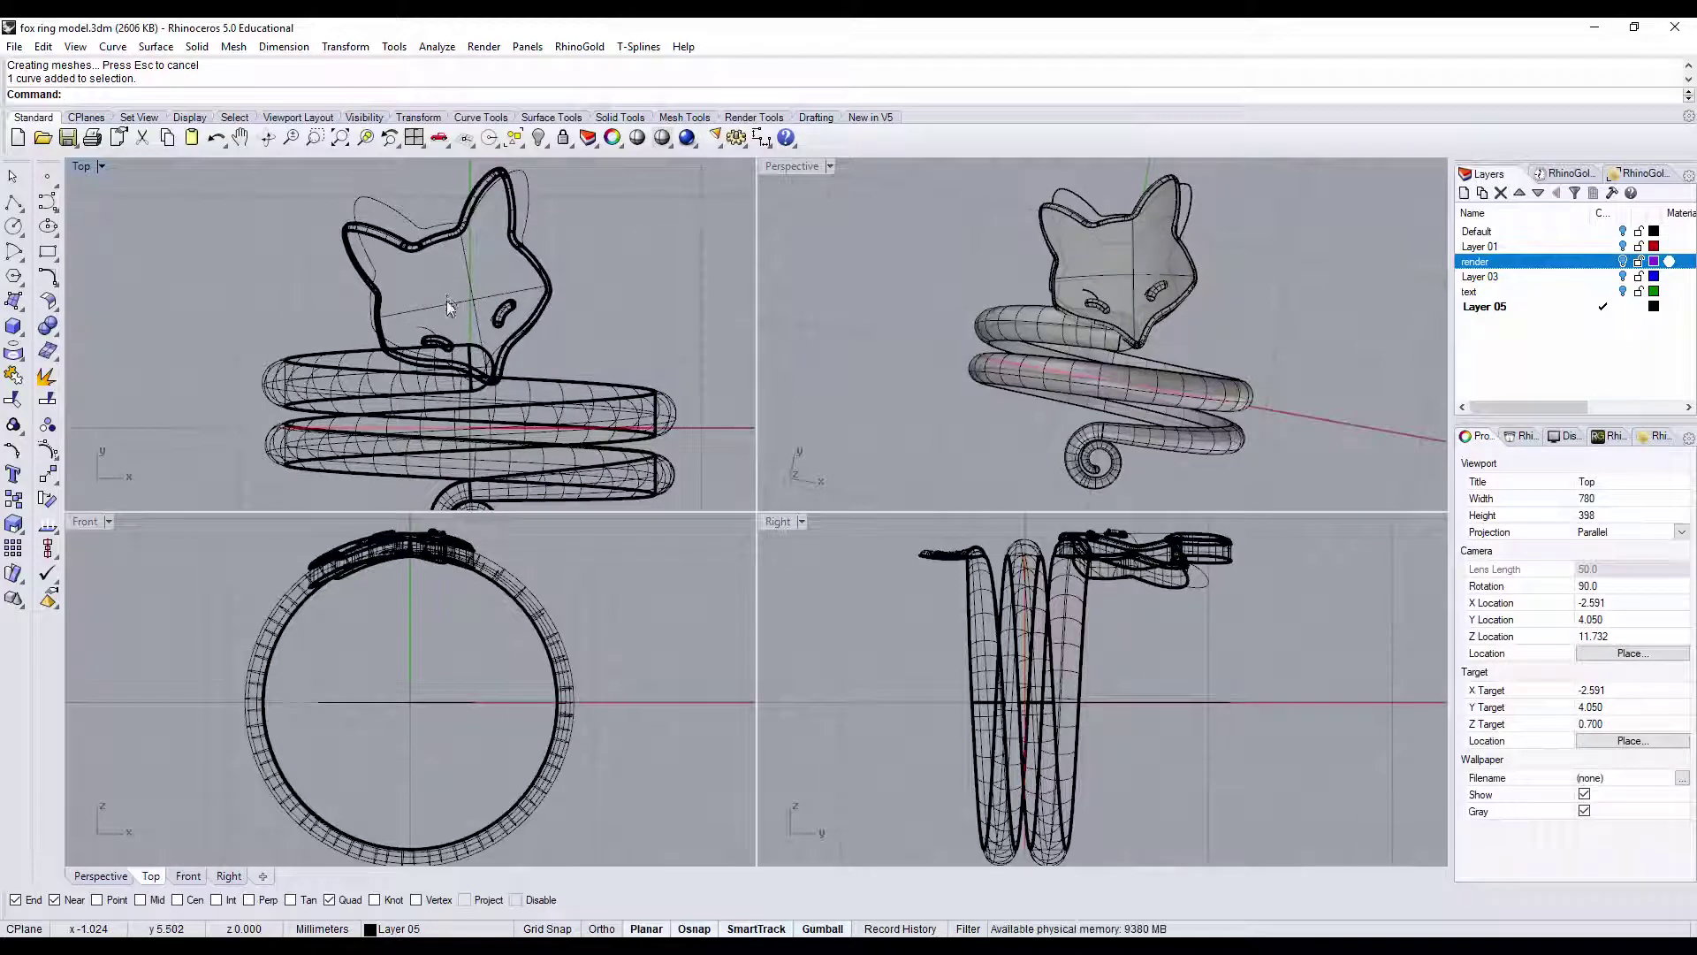
click(447, 301)
mouse_move(447, 301)
mouse_down()
mouse_move(486, 240)
mouse_move(509, 240)
mouse_up()
click(625, 296)
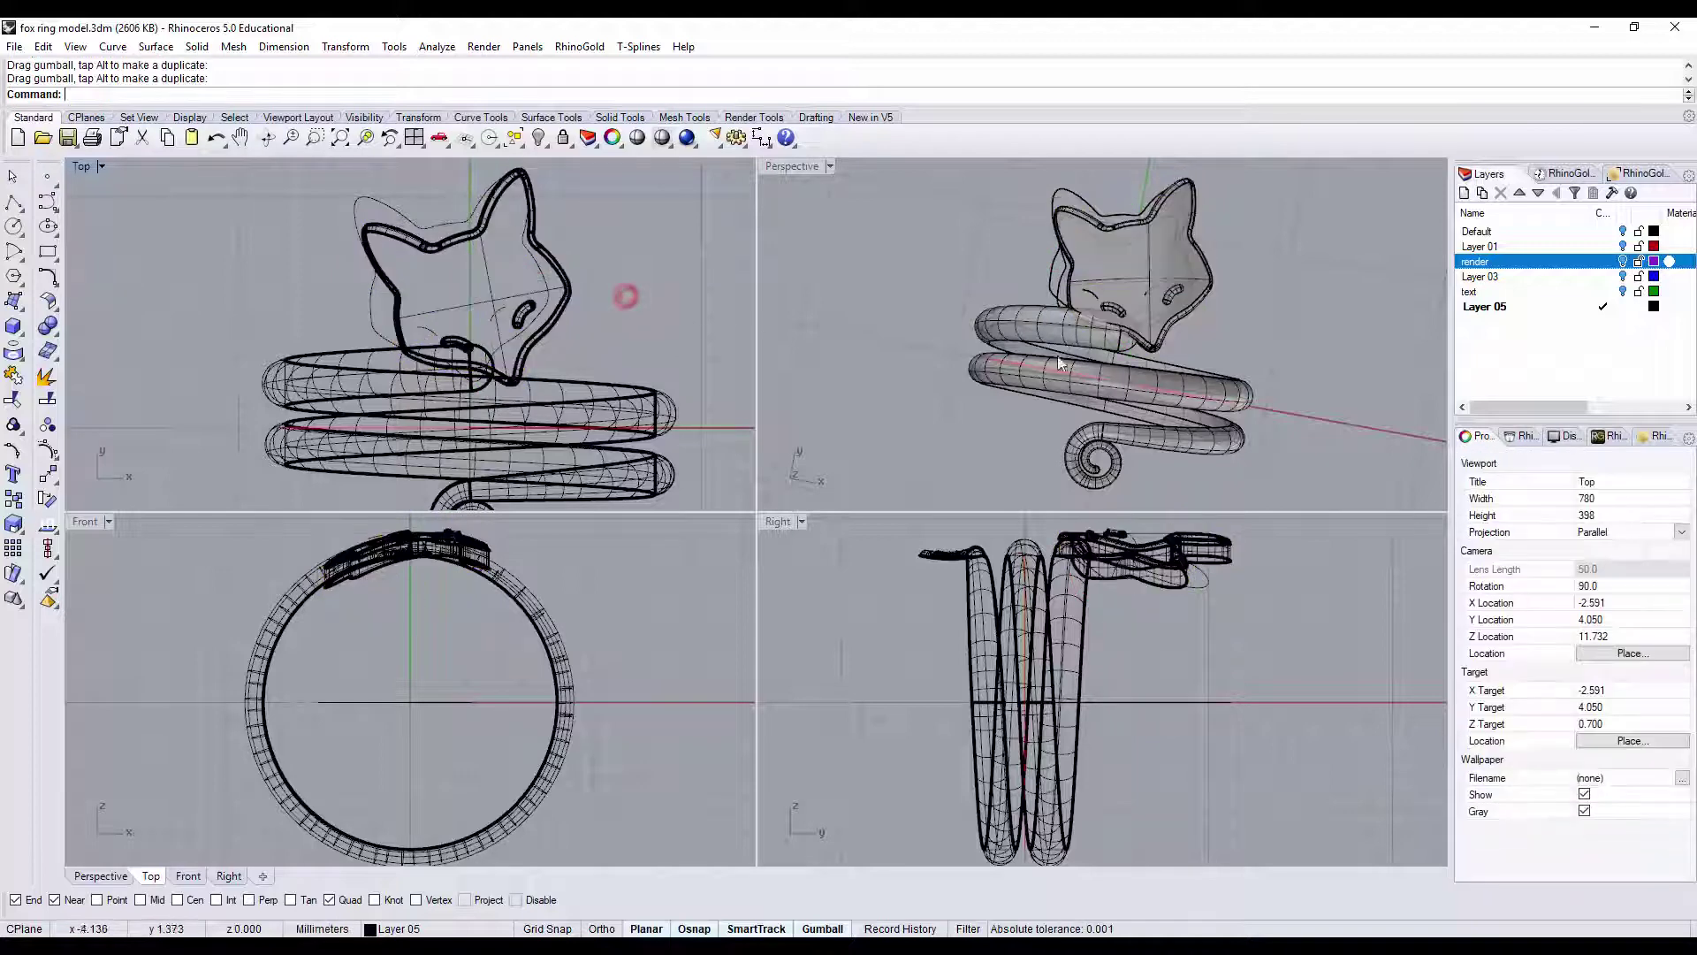
right_drag(1060, 362, 1040, 331)
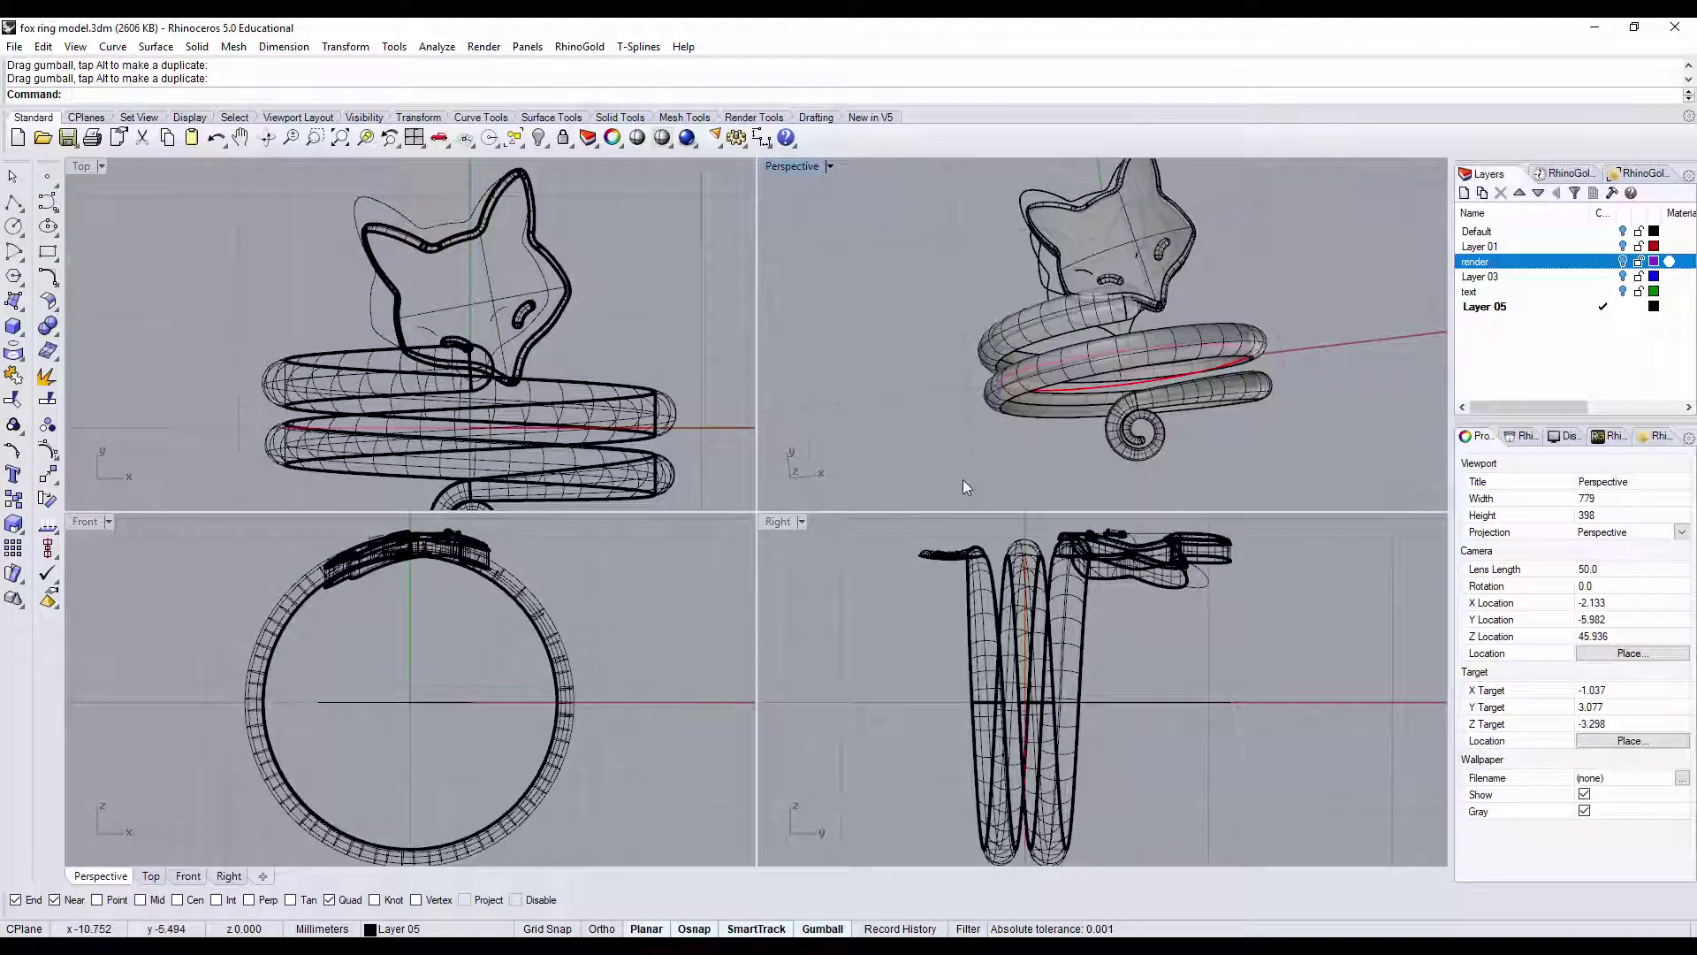
click(544, 305)
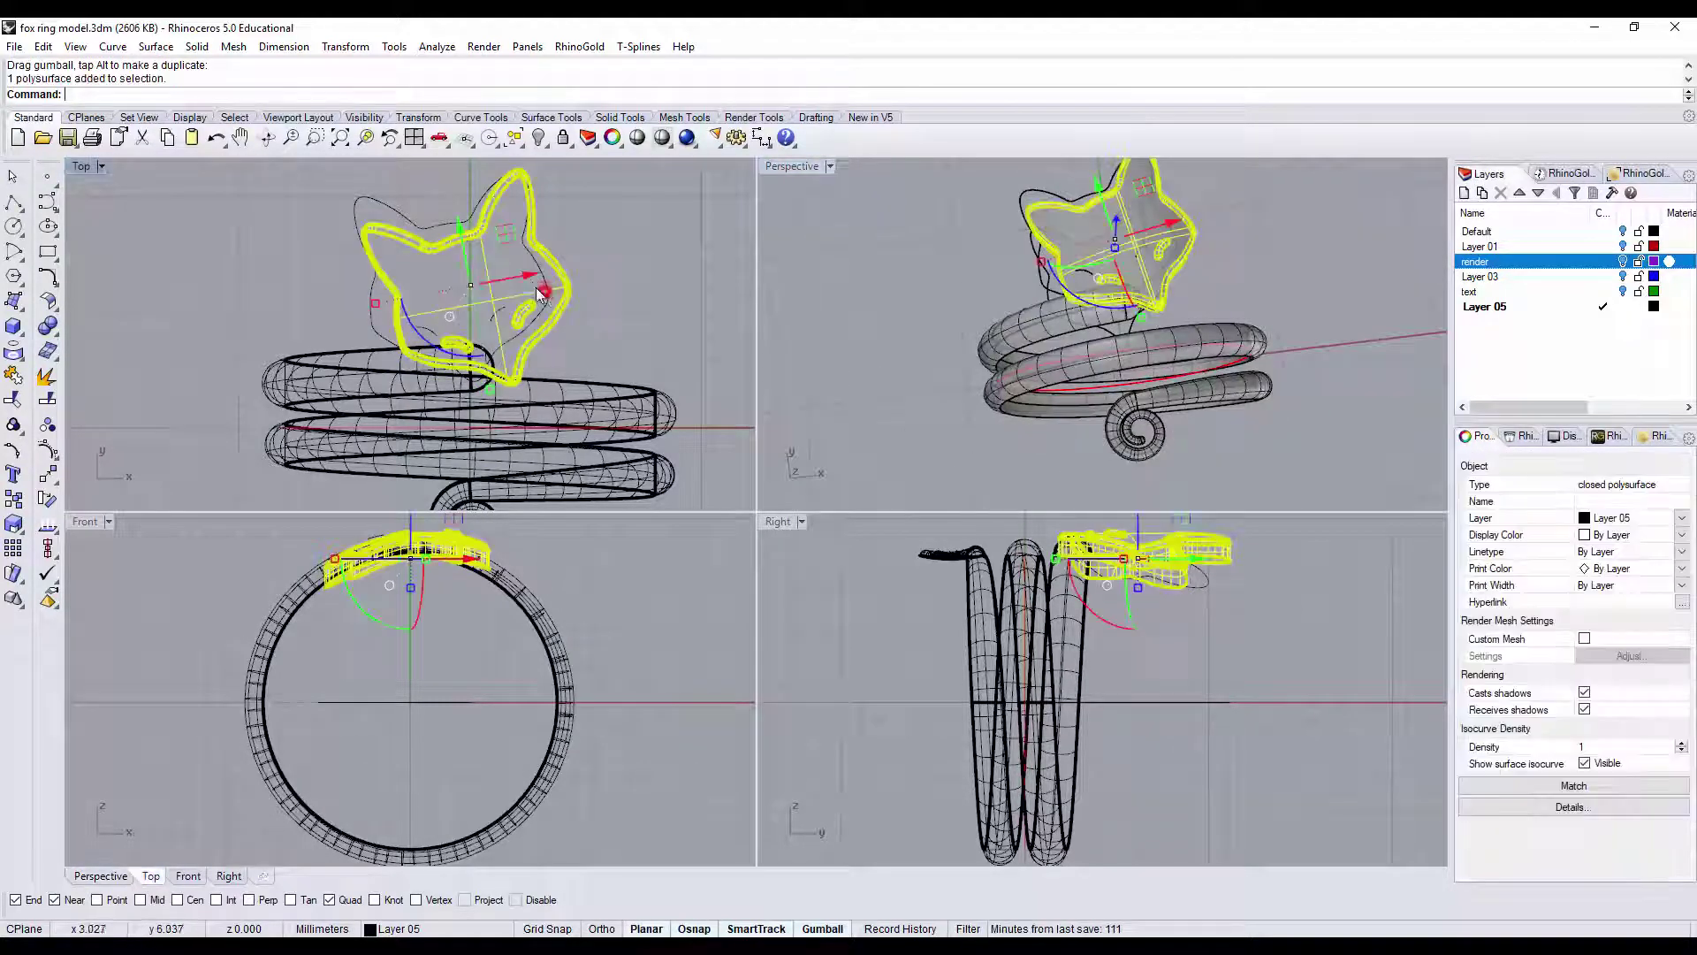
drag(497, 234, 502, 229)
click(618, 261)
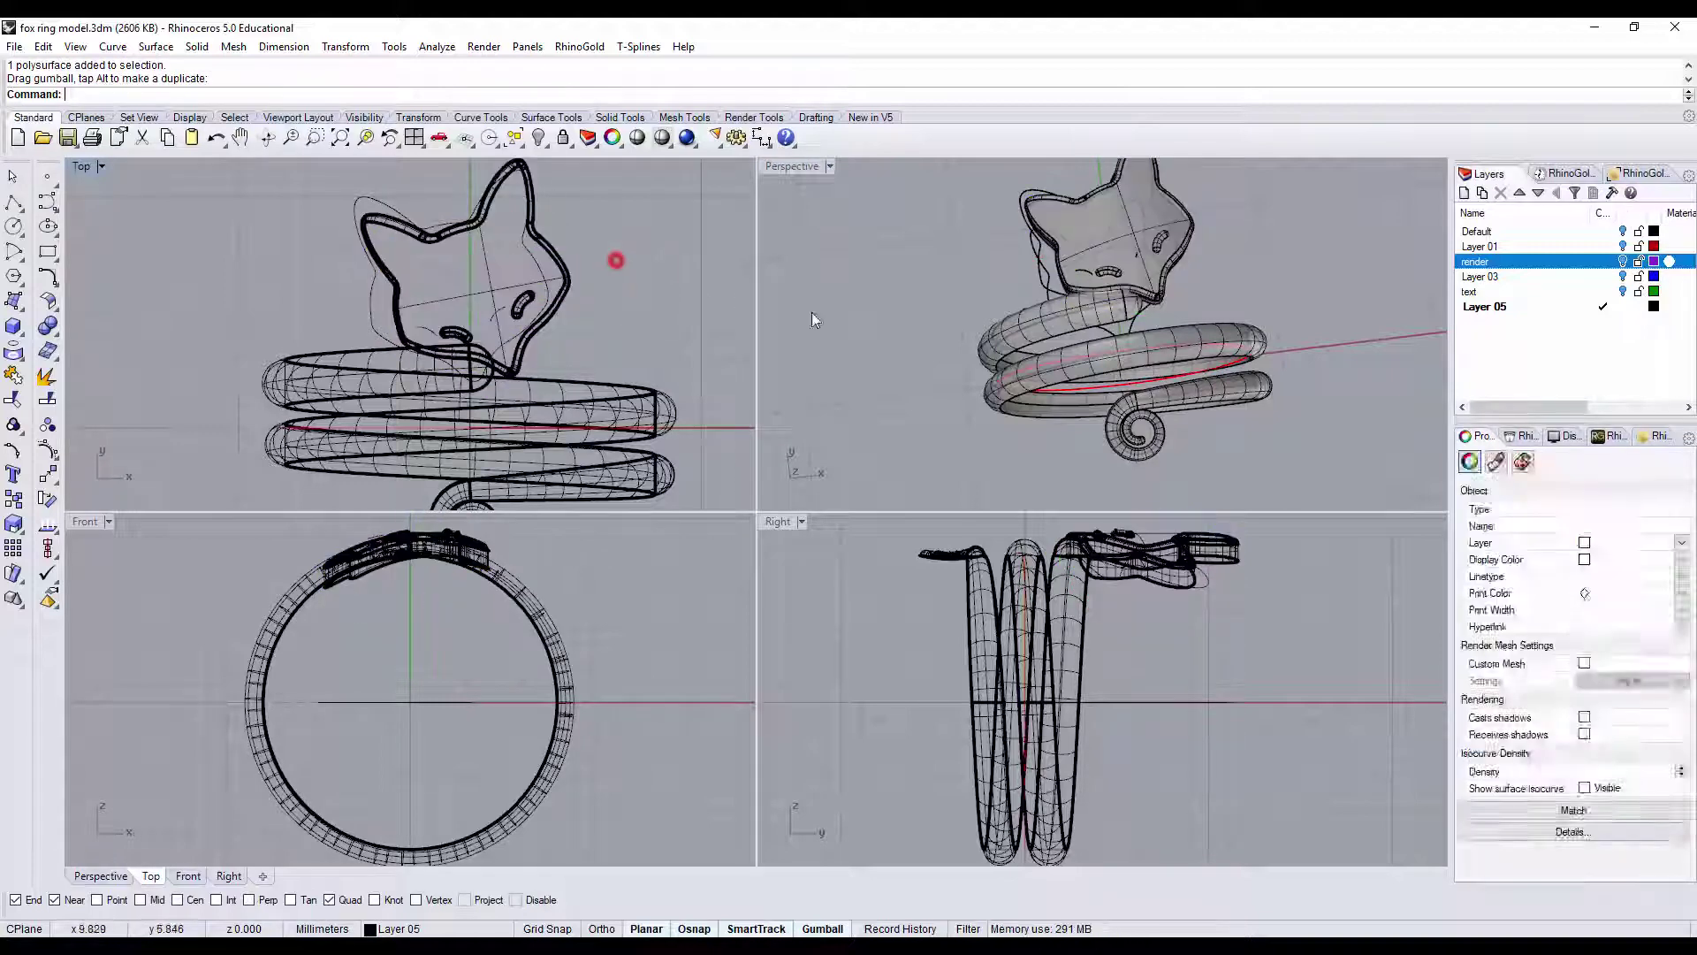
right_drag(1087, 266, 1017, 265)
- Boolean-union the fox head with the coiled ring into one solid
click(1193, 247)
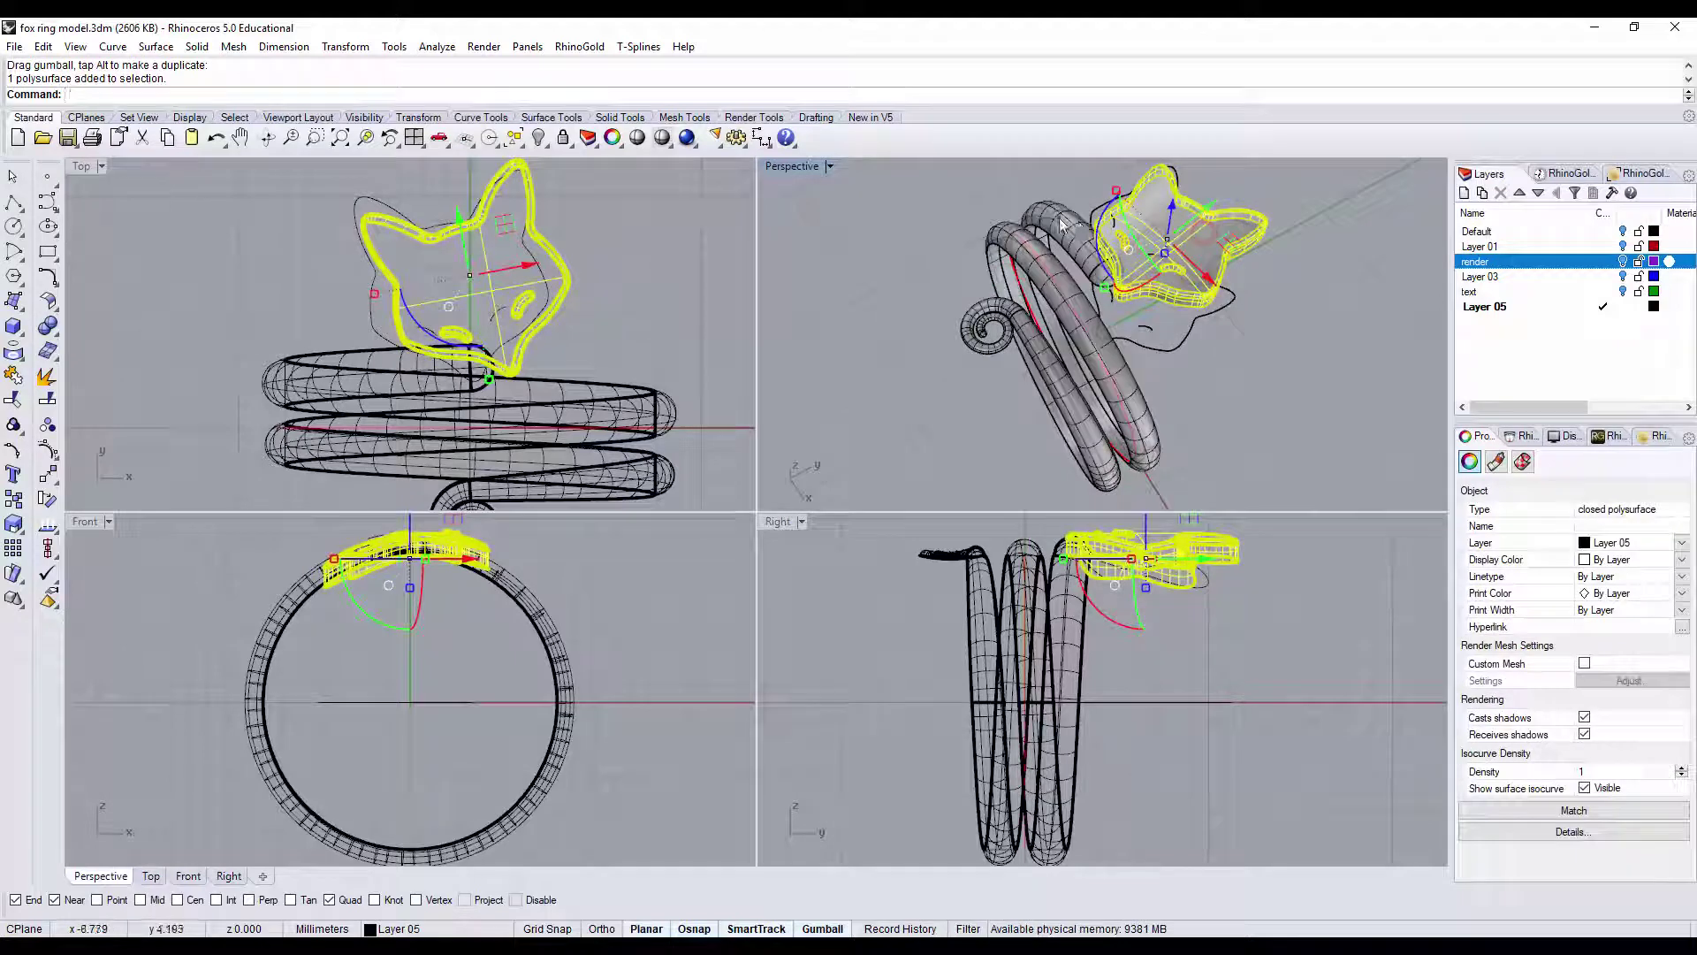
shift+click(1061, 217)
click(48, 326)
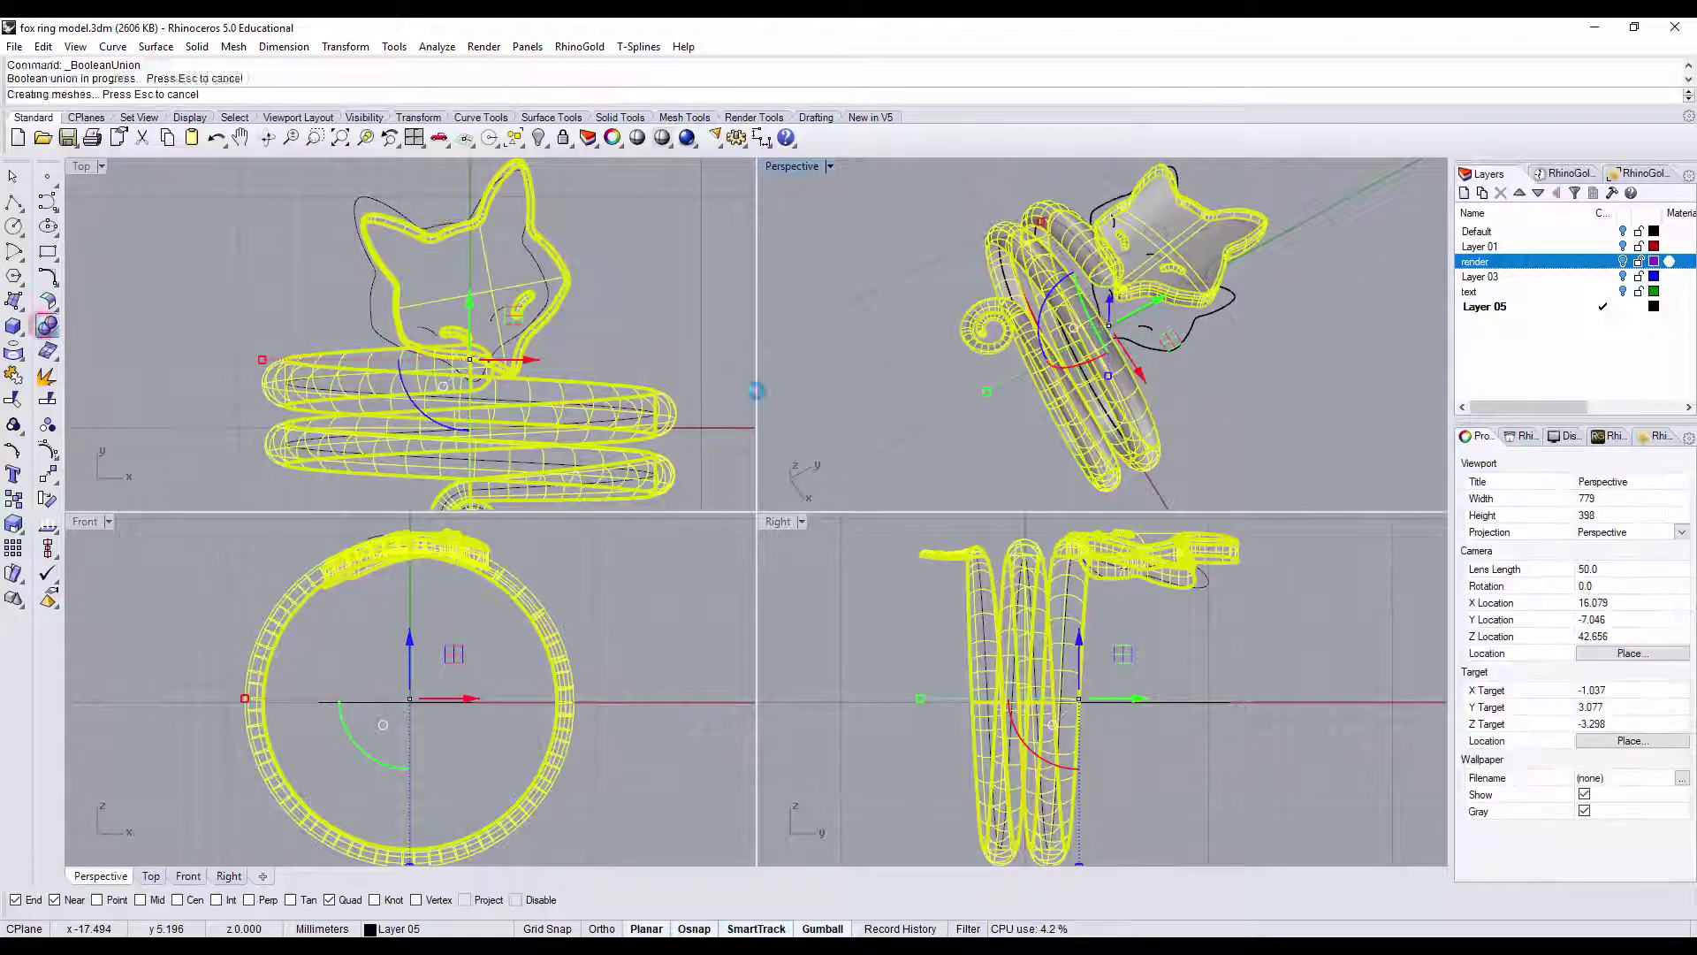
mouse_move(963, 342)
right_down()
mouse_move(841, 228)
mouse_move(840, 353)
mouse_move(901, 480)
mouse_move(1075, 417)
mouse_move(1079, 549)
mouse_move(928, 575)
mouse_move(930, 553)
right_up()
double_click(805, 168)
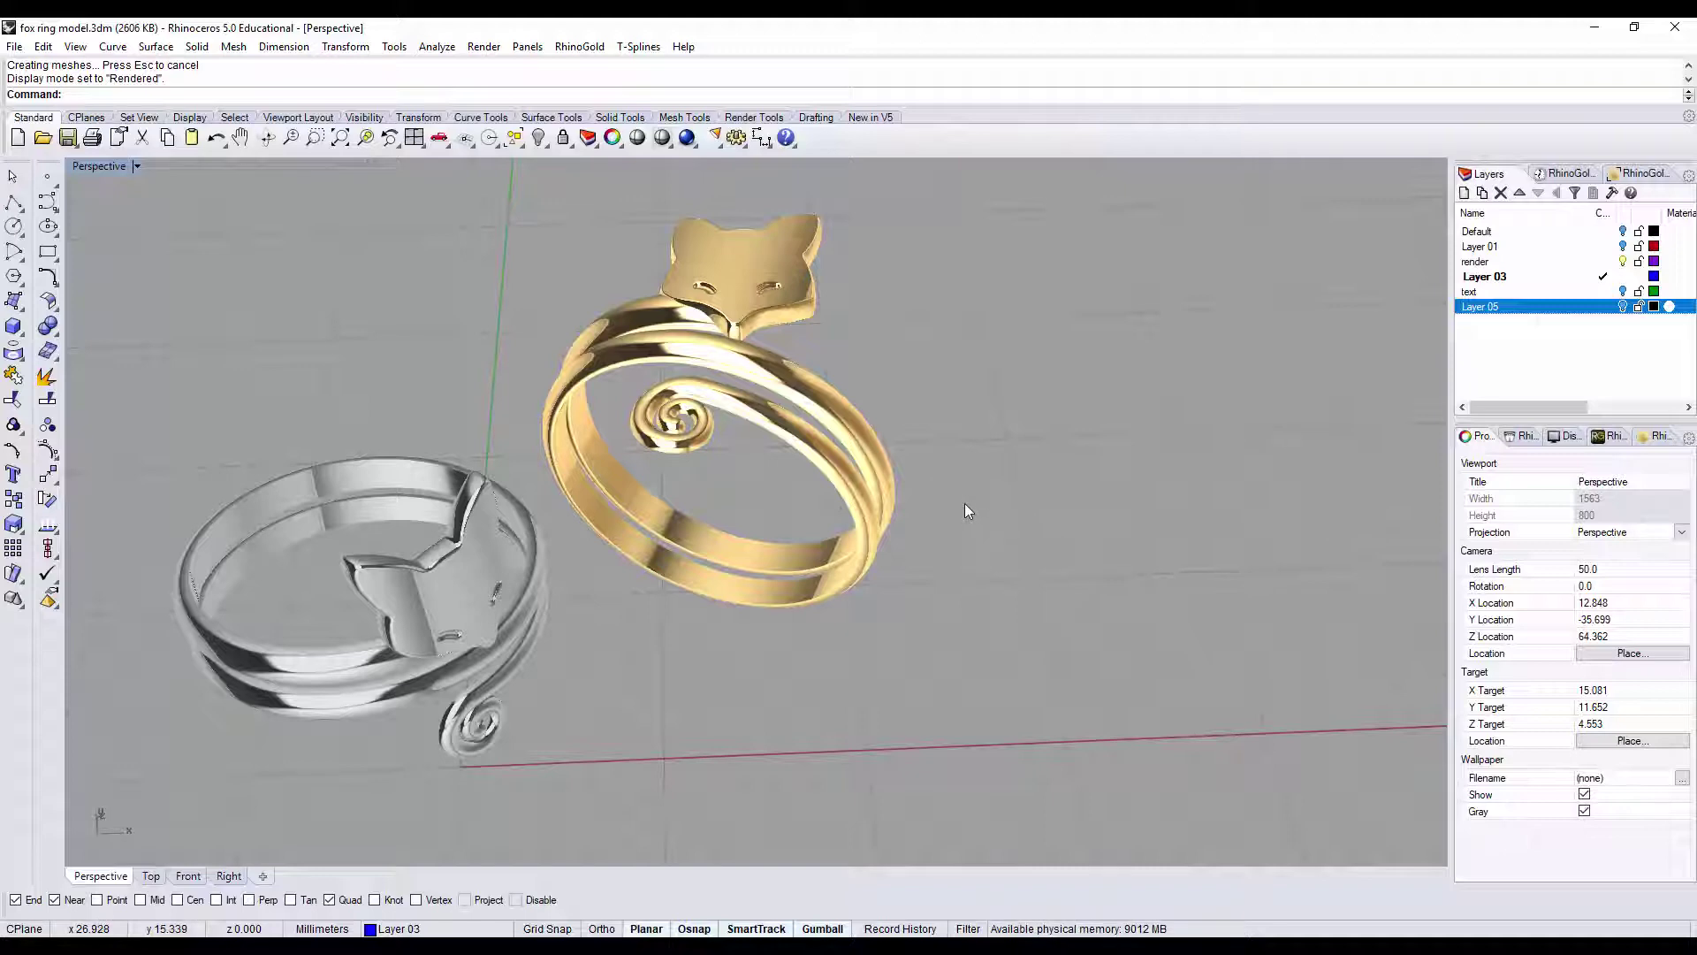
- Orbit the rendered Perspective view to present the gold and silver fox rings
mouse_move(964, 525)
right_down()
mouse_move(954, 485)
mouse_move(949, 500)
right_up()
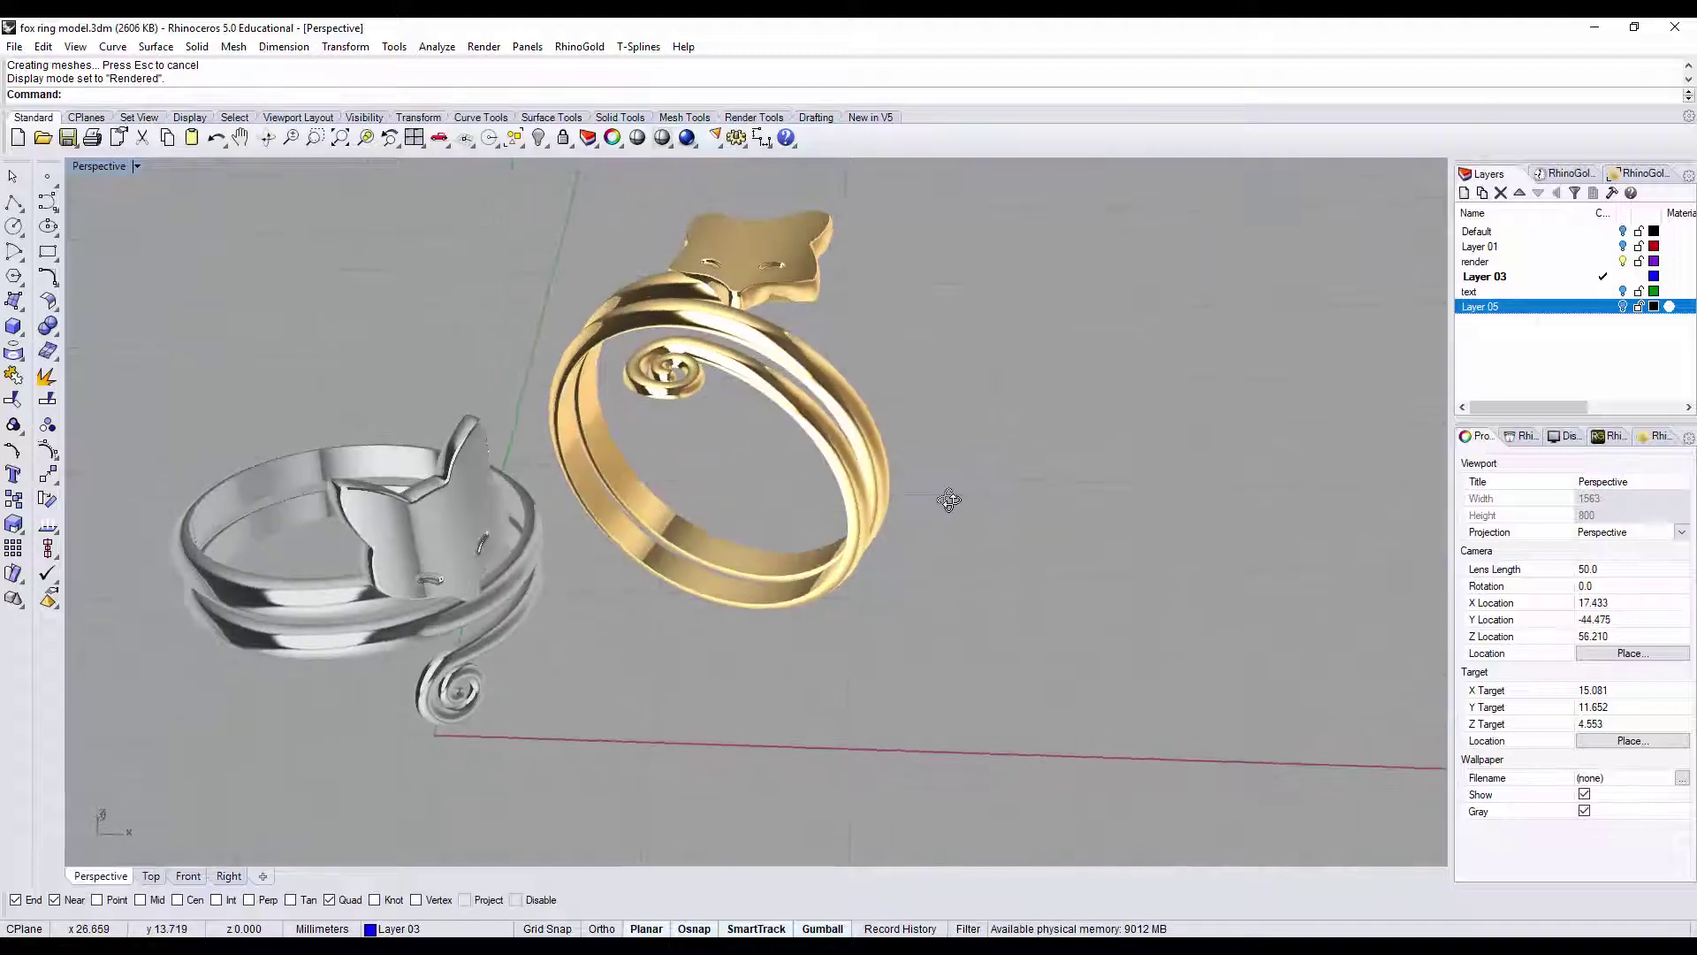